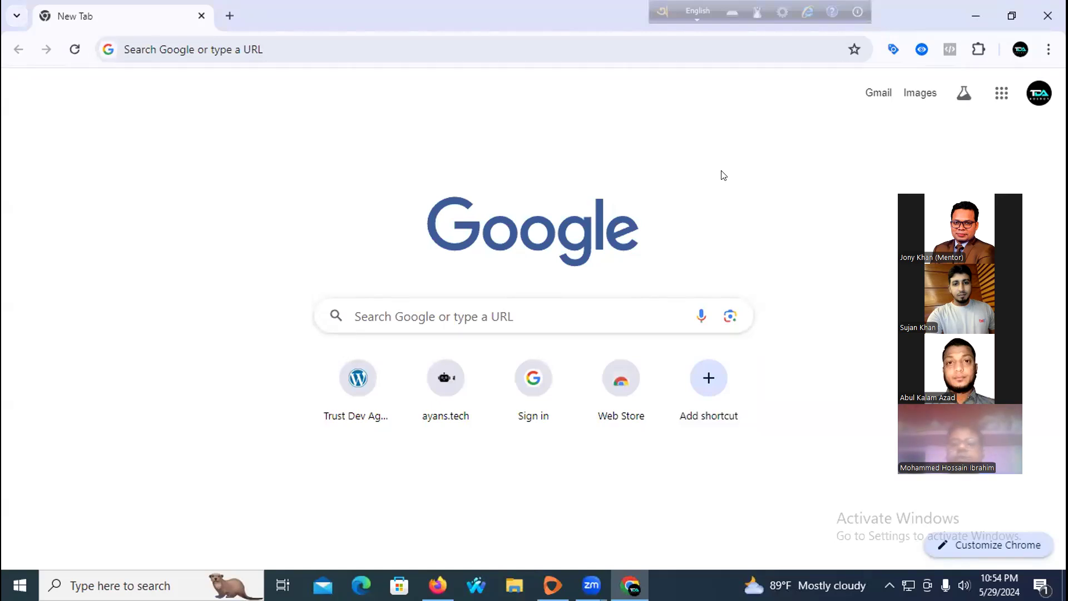
Search Google for linkedin.
left_click(549, 46)
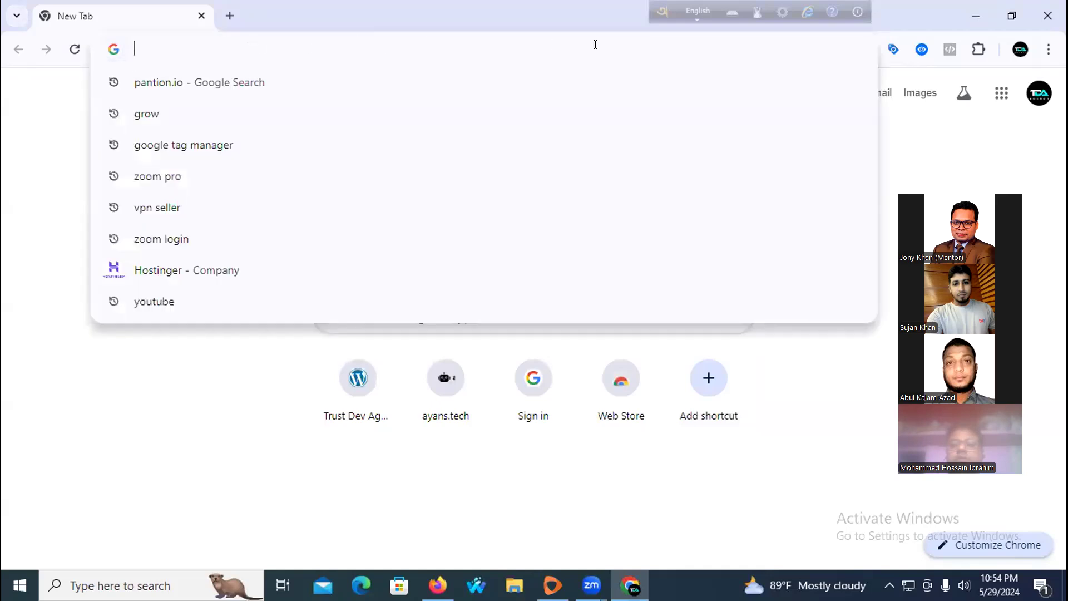
type("linkedin")
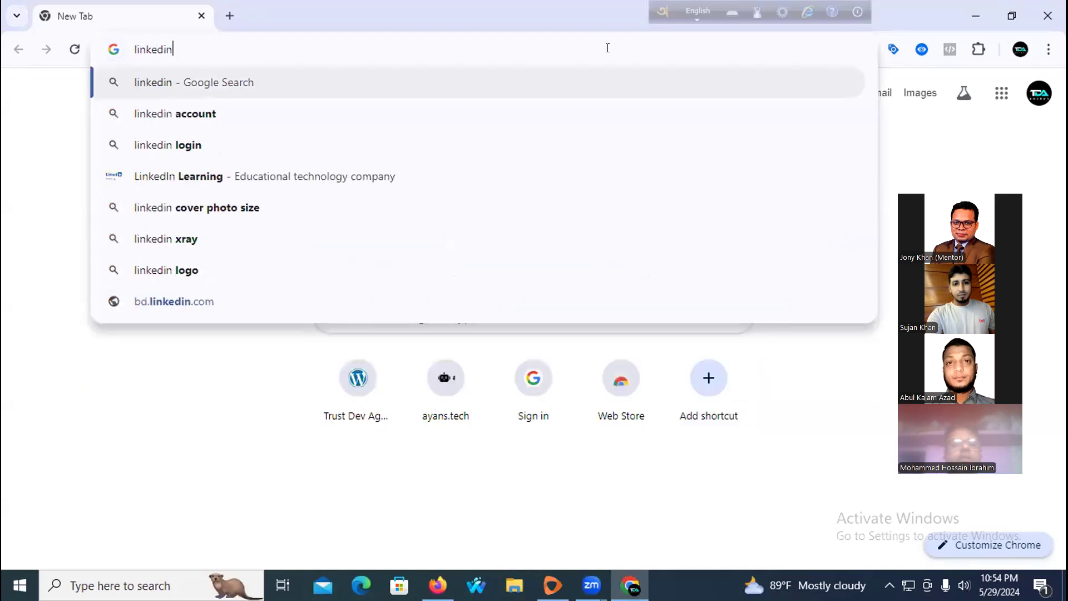
key("Return")
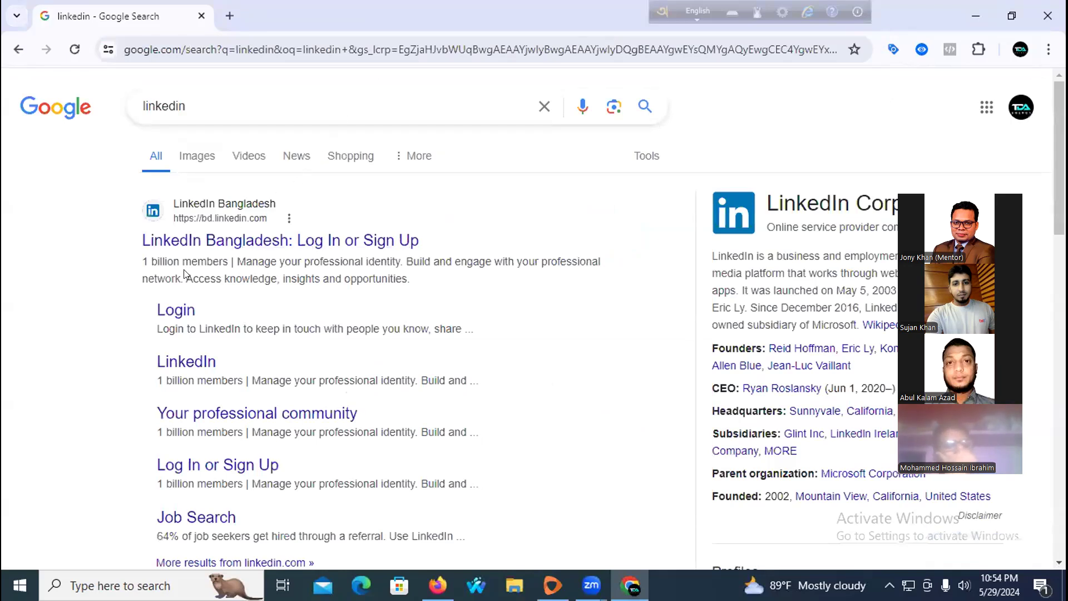
Open the LinkedIn Bangladesh result and scroll down to its Join now button.
left_click(287, 241)
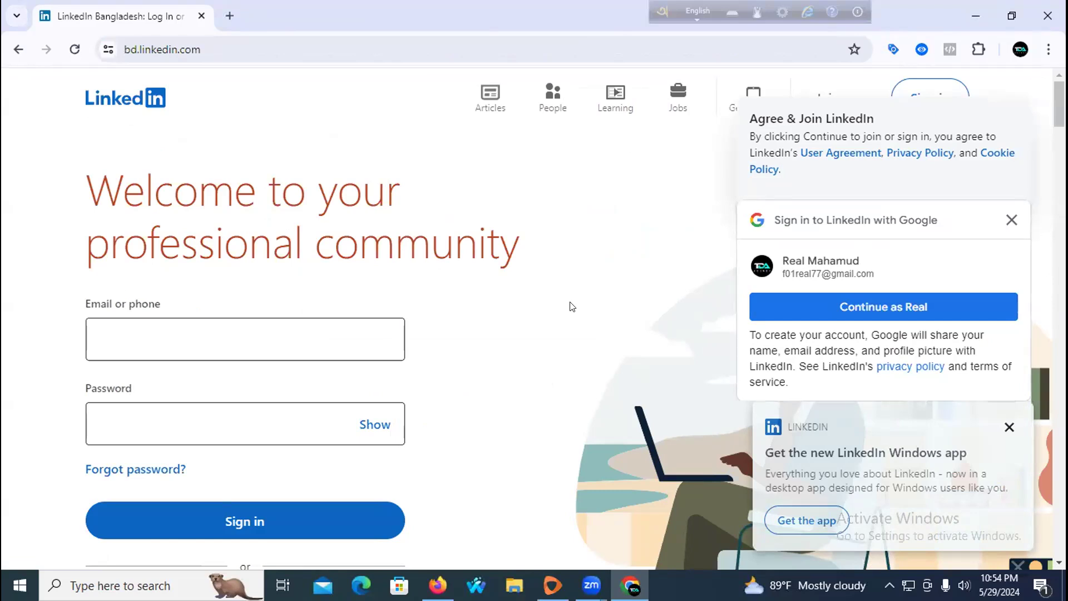
scroll(556, 305, "down", 4)
scroll(428, 320, "down", 3)
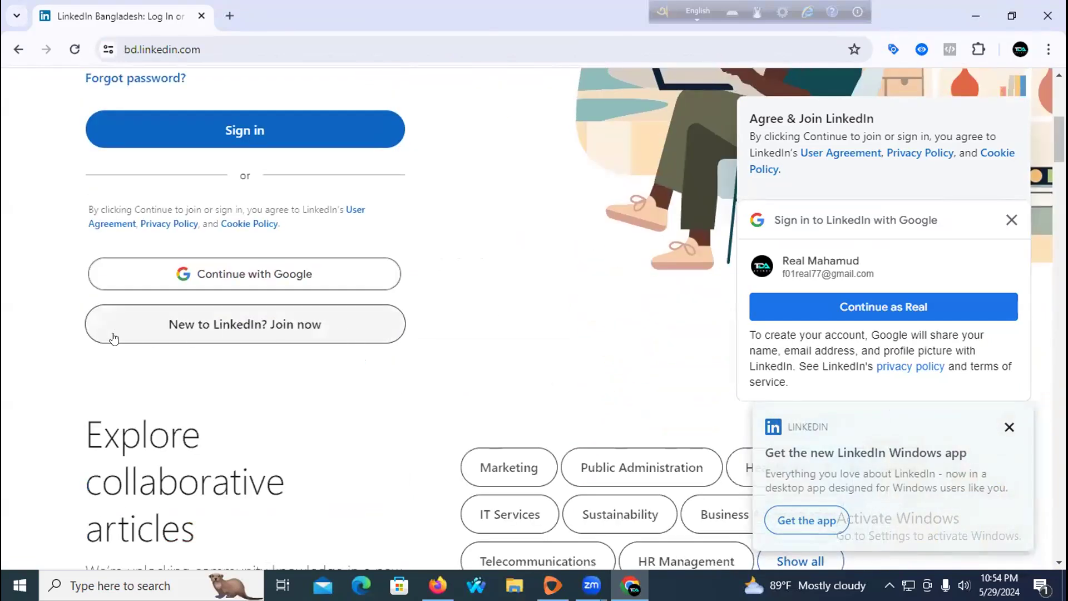
Start a new LinkedIn account with Join now, dismissing the Google sign-in prompt.
left_click(263, 334)
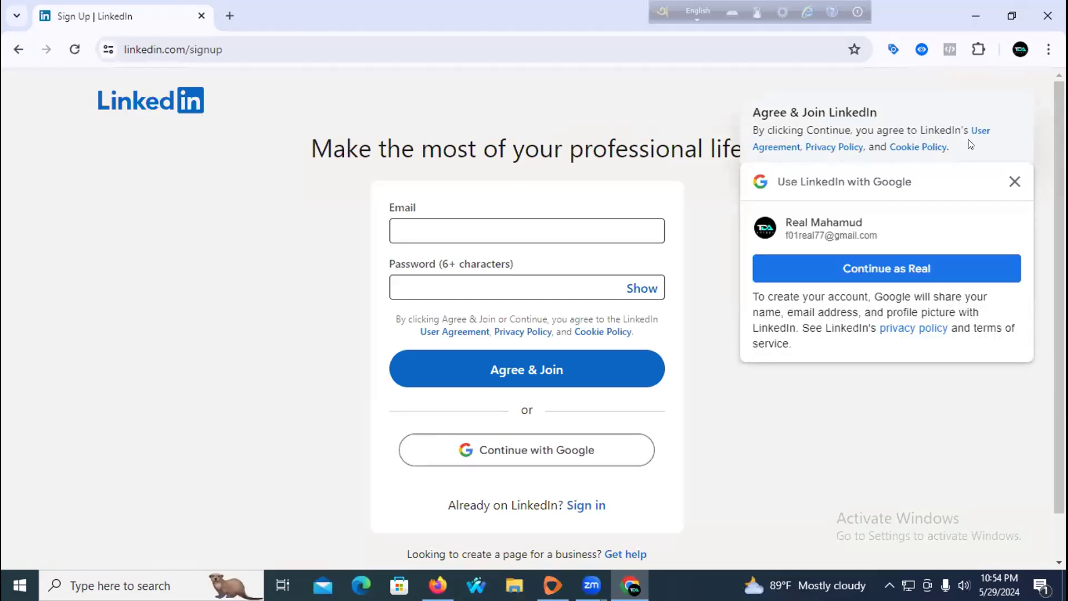
left_click(1015, 182)
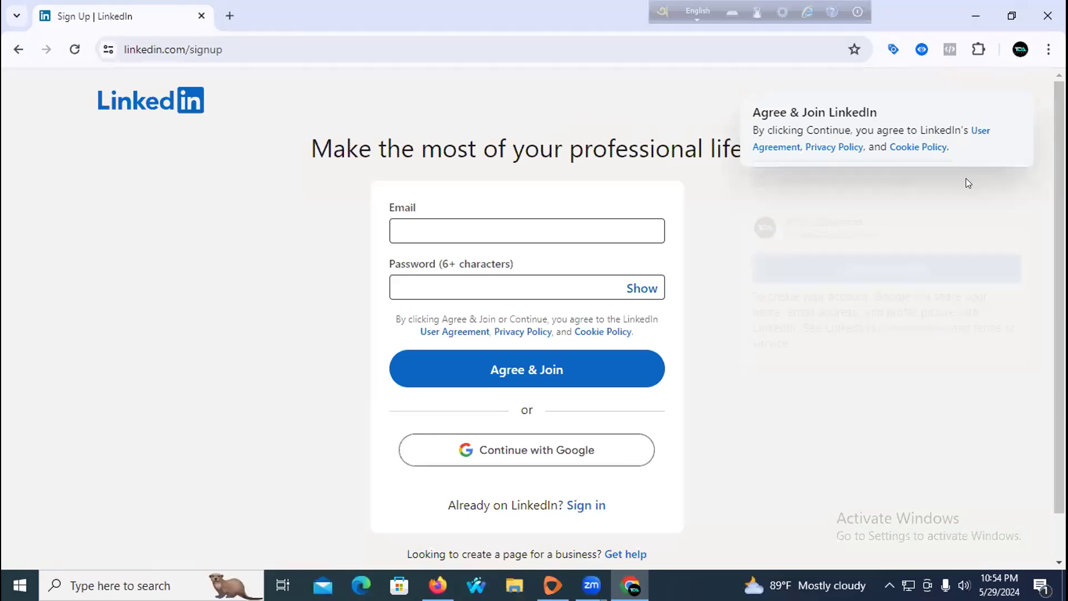
left_click(487, 240)
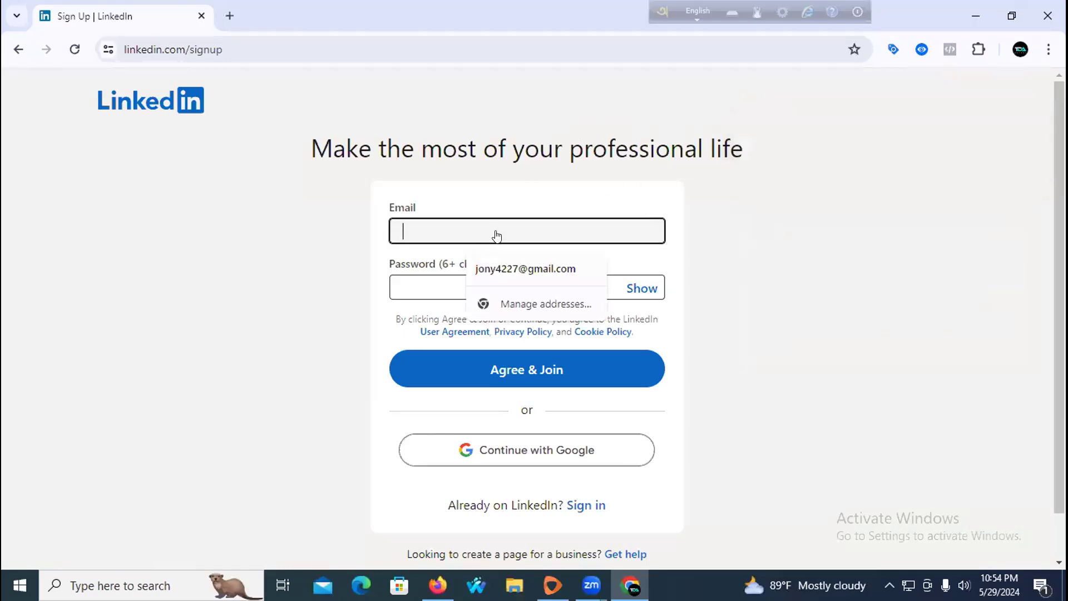
left_click(692, 204)
Copy the Google account's e-mail address and paste it into the sign-up Email field.
left_click(1020, 49)
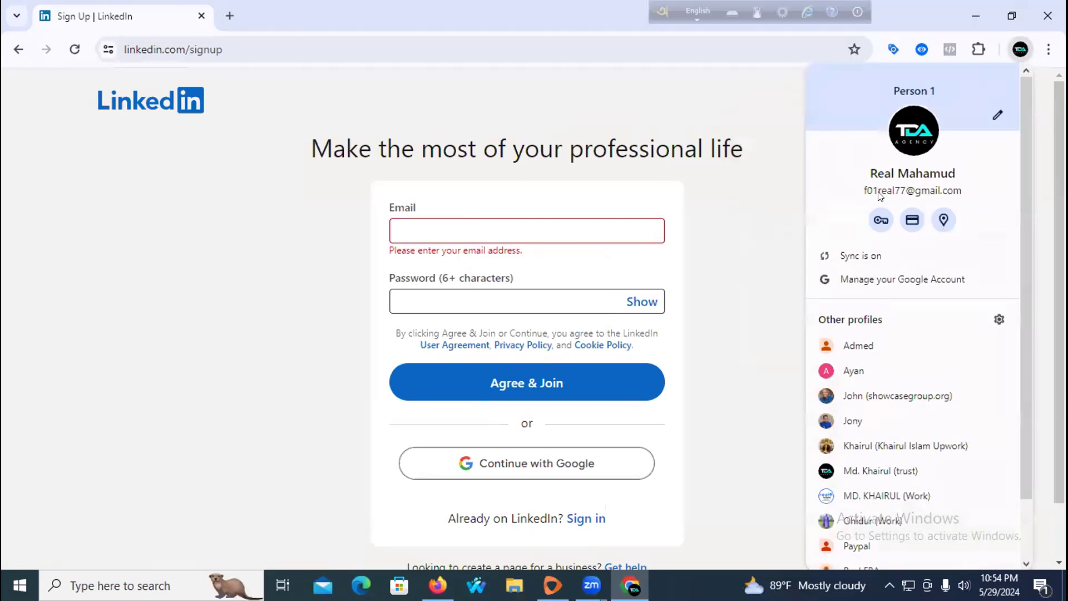
left_click(230, 15)
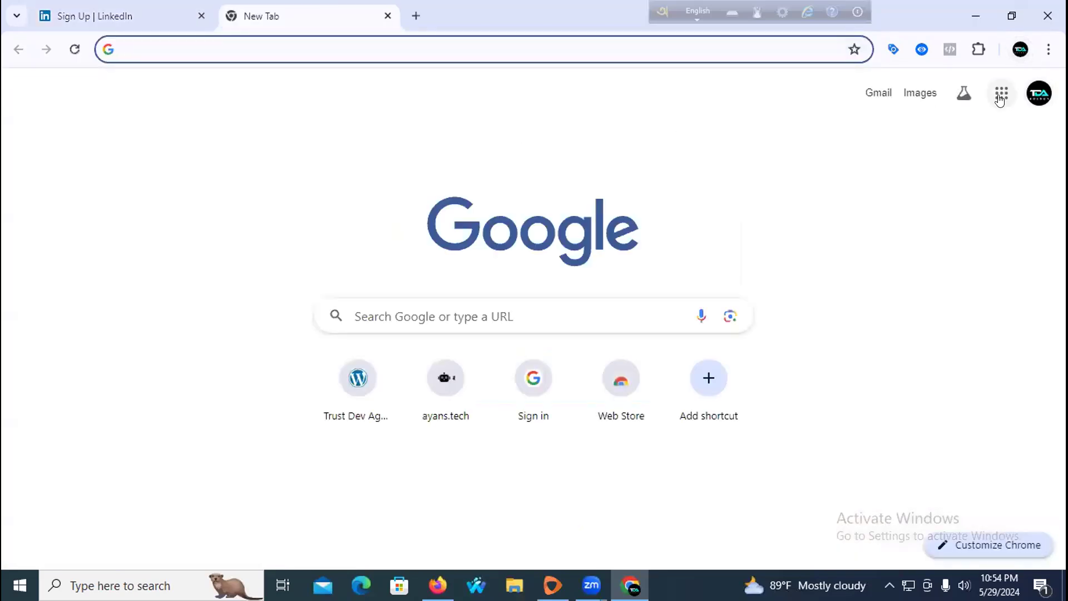
left_click(1000, 96)
left_click(1040, 93)
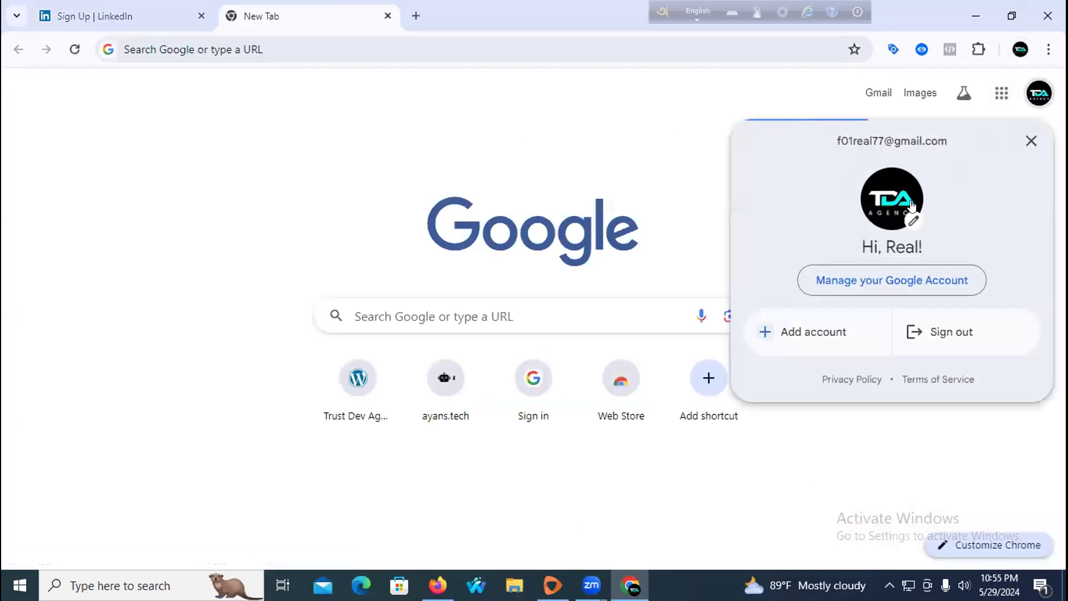
triple_click(859, 139)
key("ctrl+c")
left_click(124, 15)
left_click(411, 233)
key("ctrl+v")
left_click(770, 213)
Fill the password field with Chrome's suggested strong password.
left_click(484, 286)
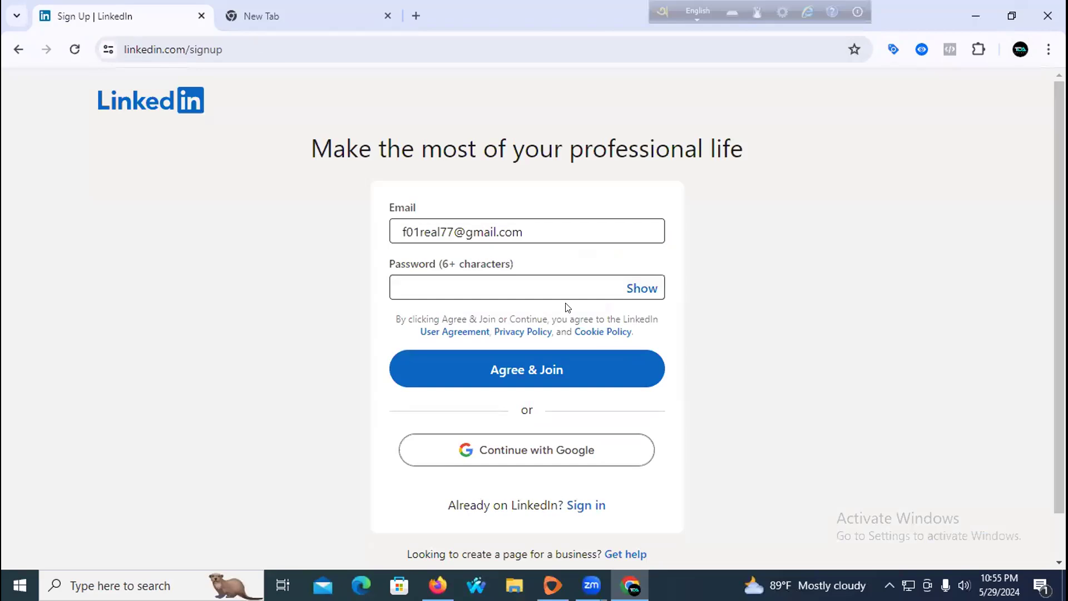
scroll(567, 308, "down", 1)
left_click(487, 238)
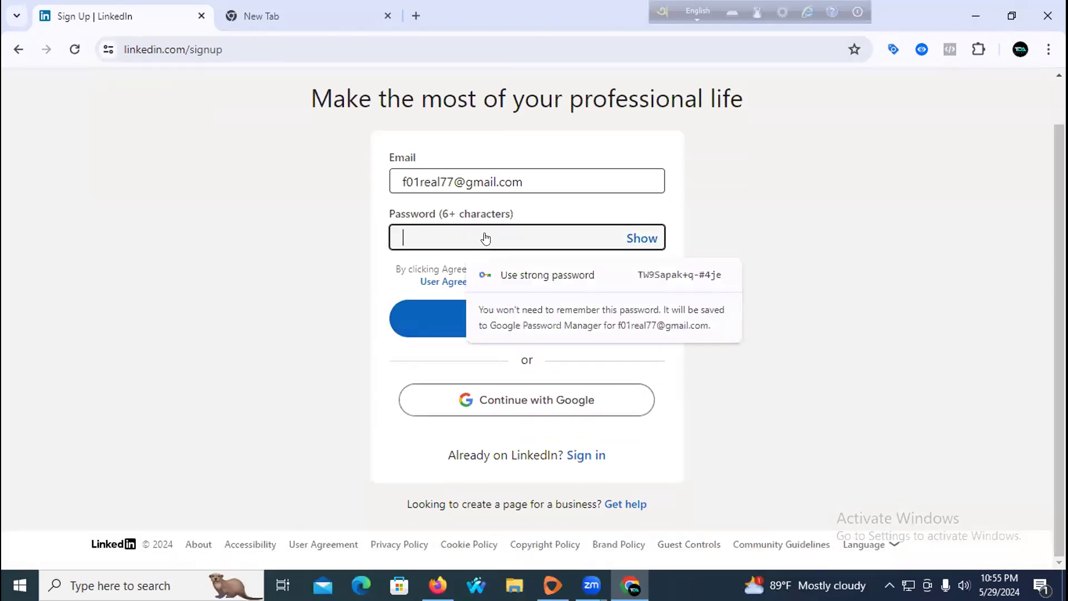
left_click(152, 292)
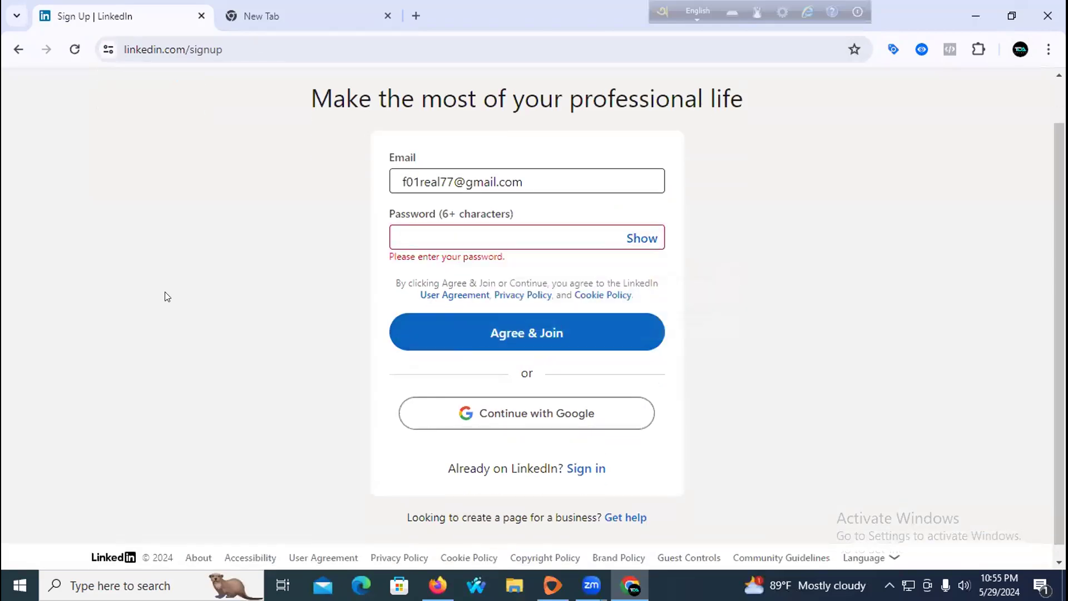
left_click(414, 246)
left_click(557, 271)
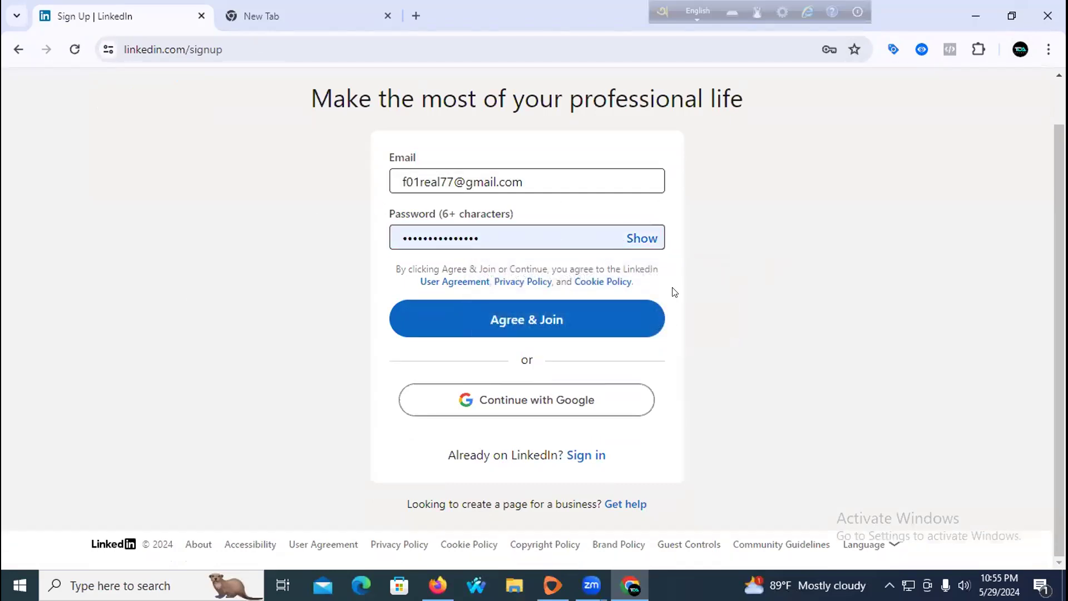
Agree & Join, then enter the member's first name and last name, fixing the last-name typo.
left_click(525, 314)
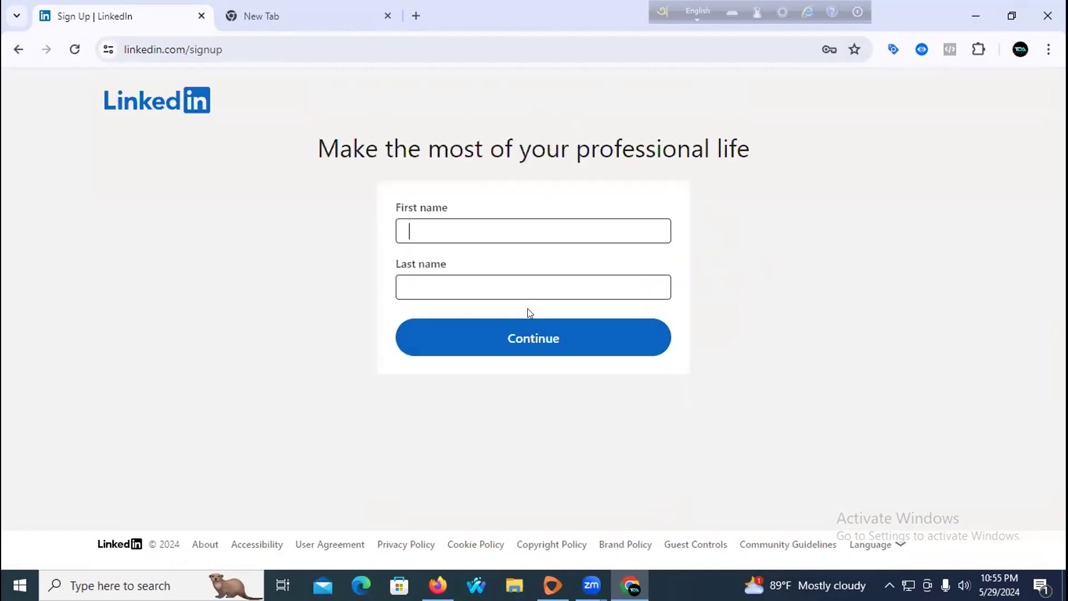
left_click(438, 234)
left_click(772, 234)
left_click(496, 233)
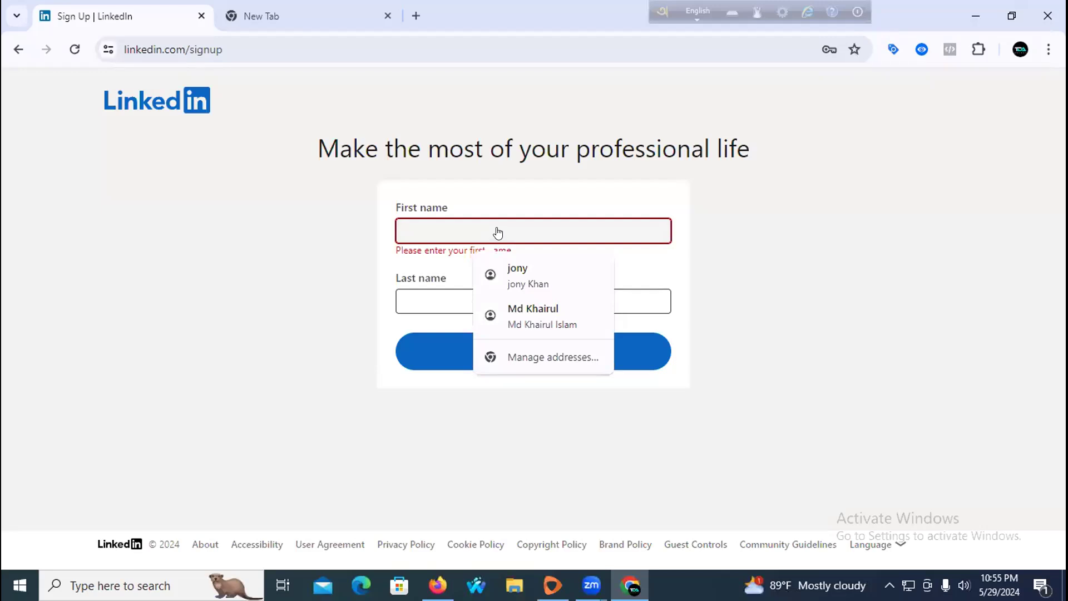
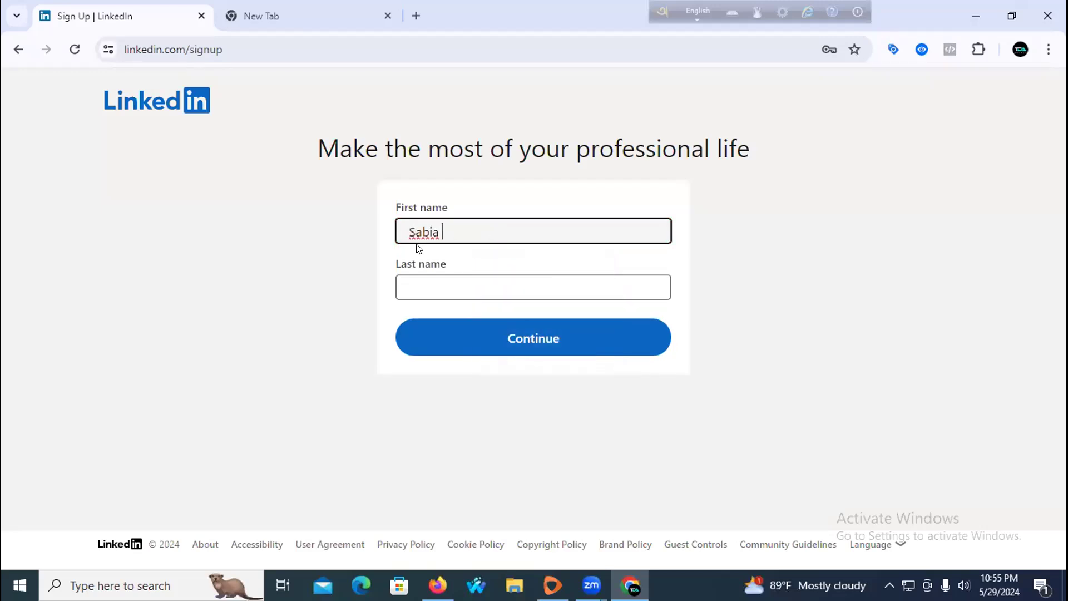
left_click(420, 282)
type("Kharun")
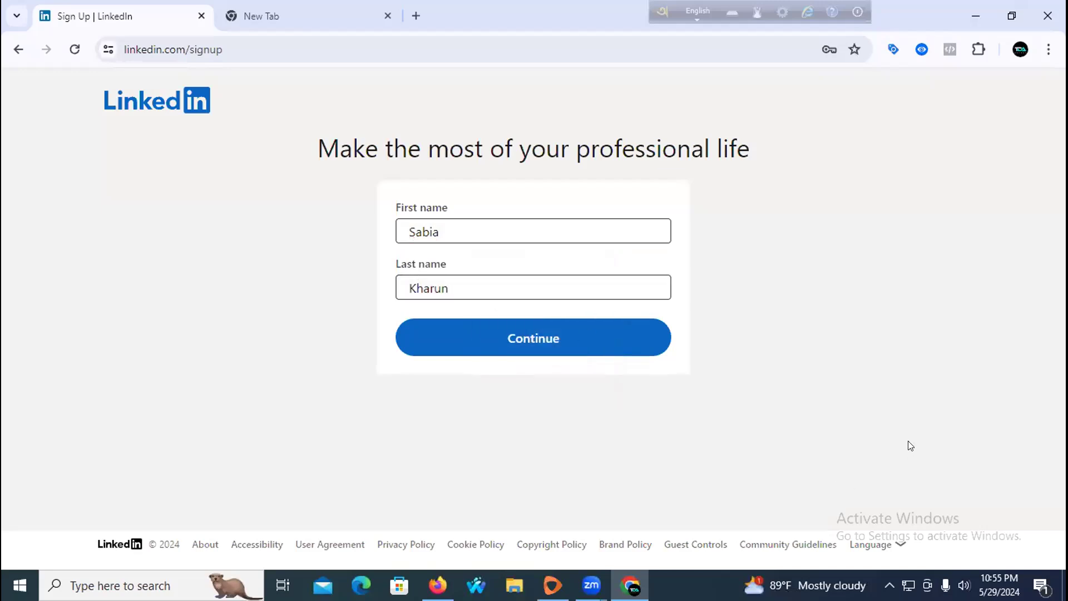
key("BackSpace")
key("BackSpace")
key("BackSpace")
key("BackSpace")
type("atun")
Submit the name, then solve the audio security challenge with the answer 3.
left_click(454, 353)
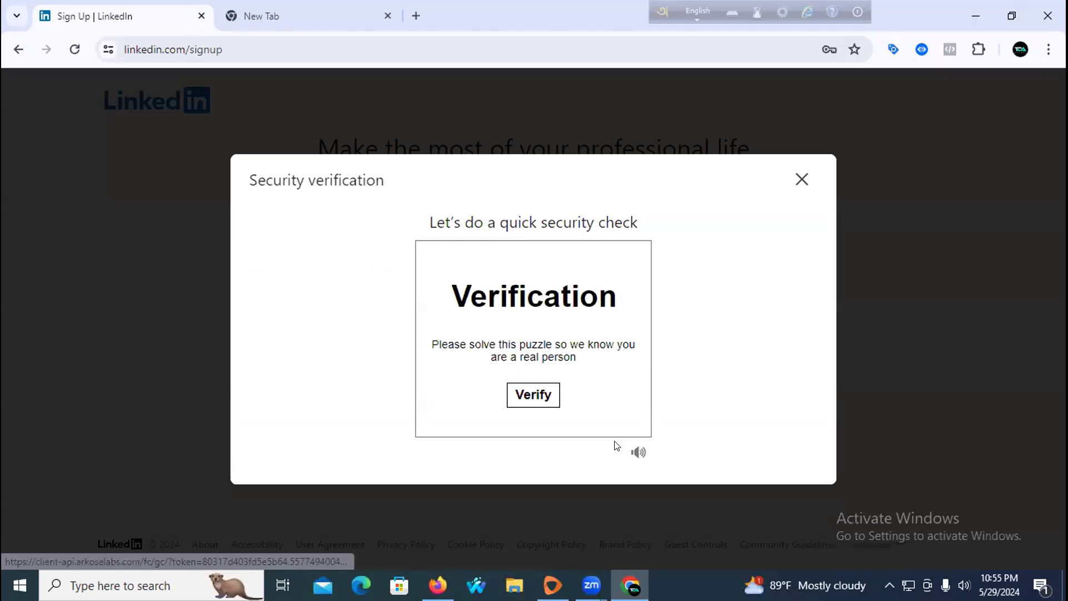
left_click(638, 455)
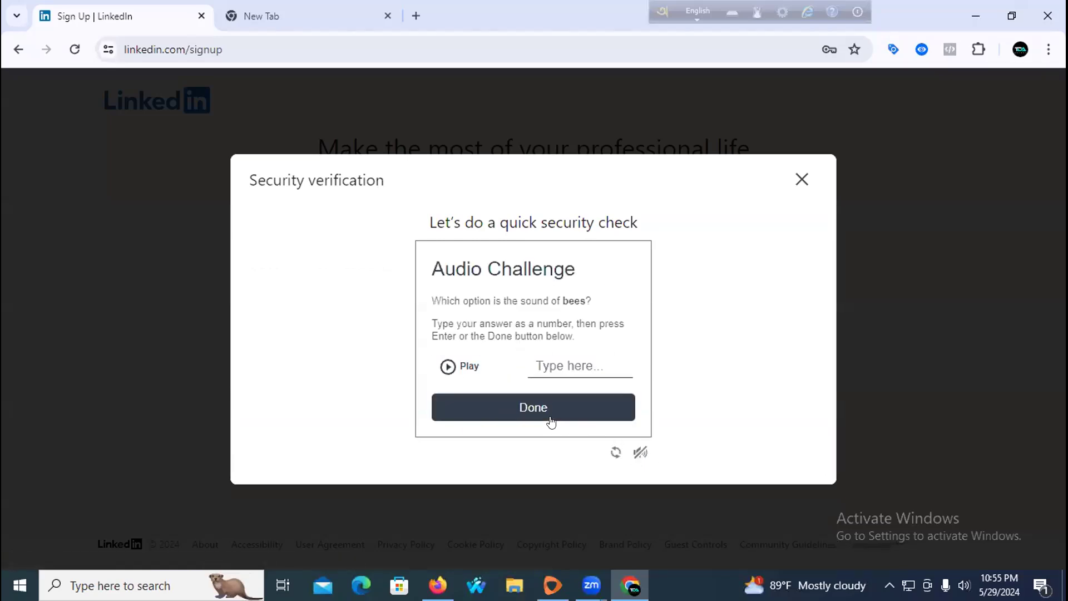
left_click(455, 370)
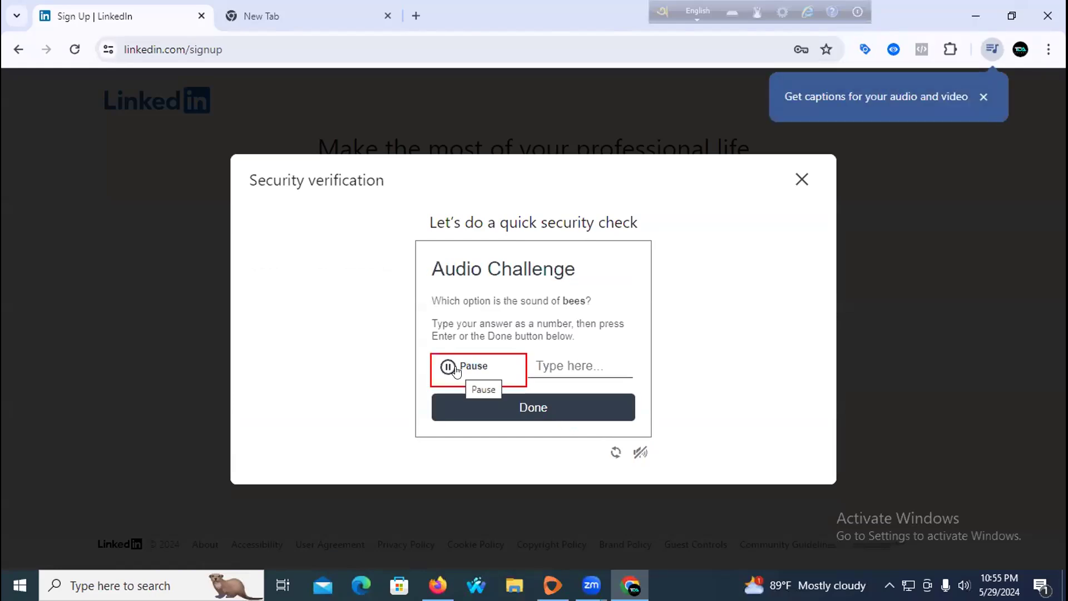
left_click(574, 362)
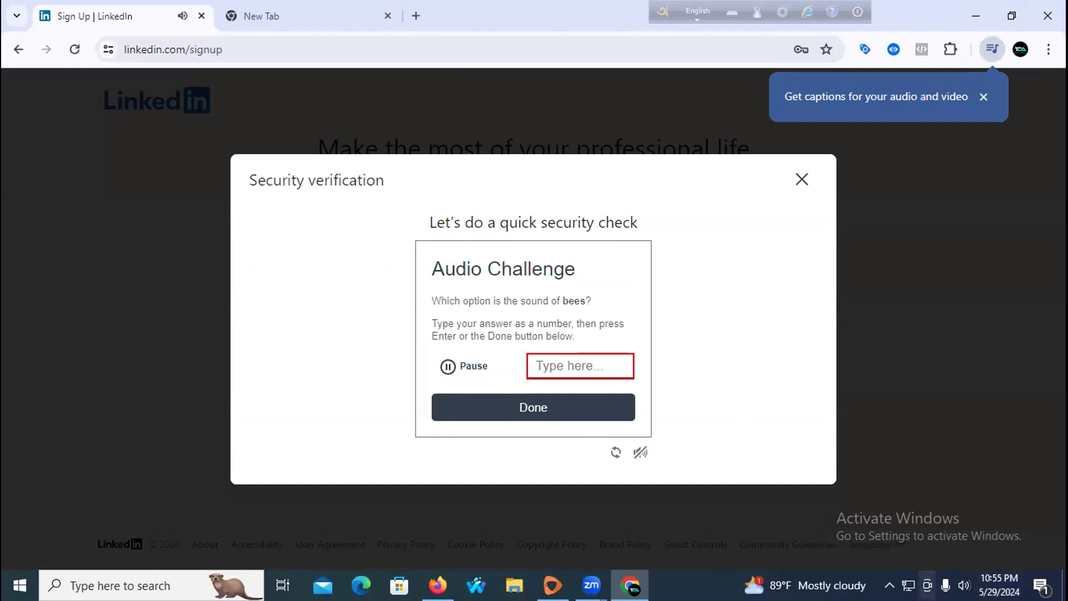
left_click(958, 581)
scroll(954, 571, "down", 2)
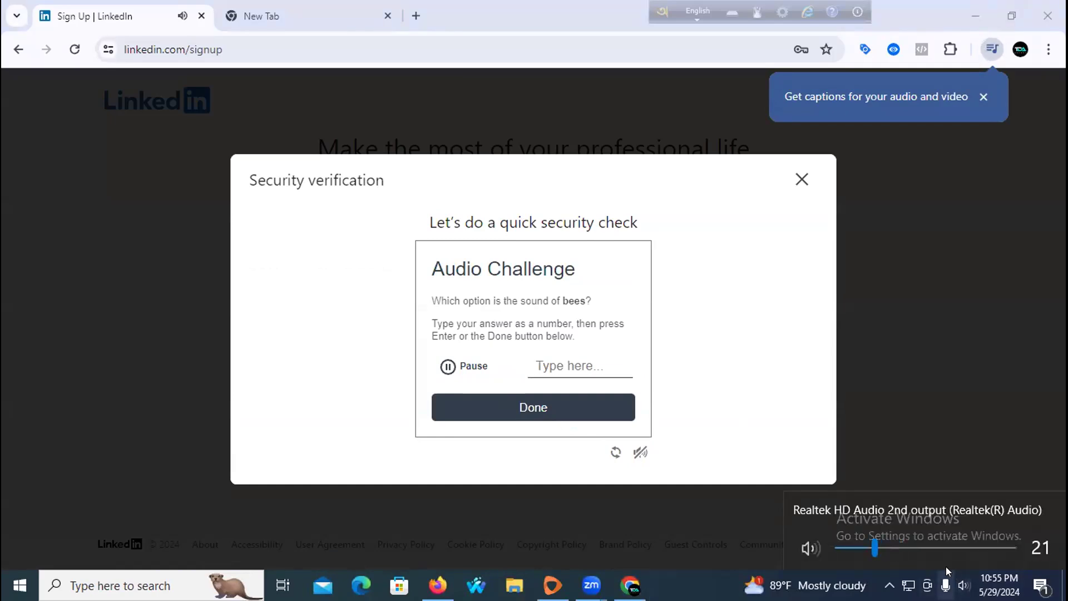
left_click(560, 363)
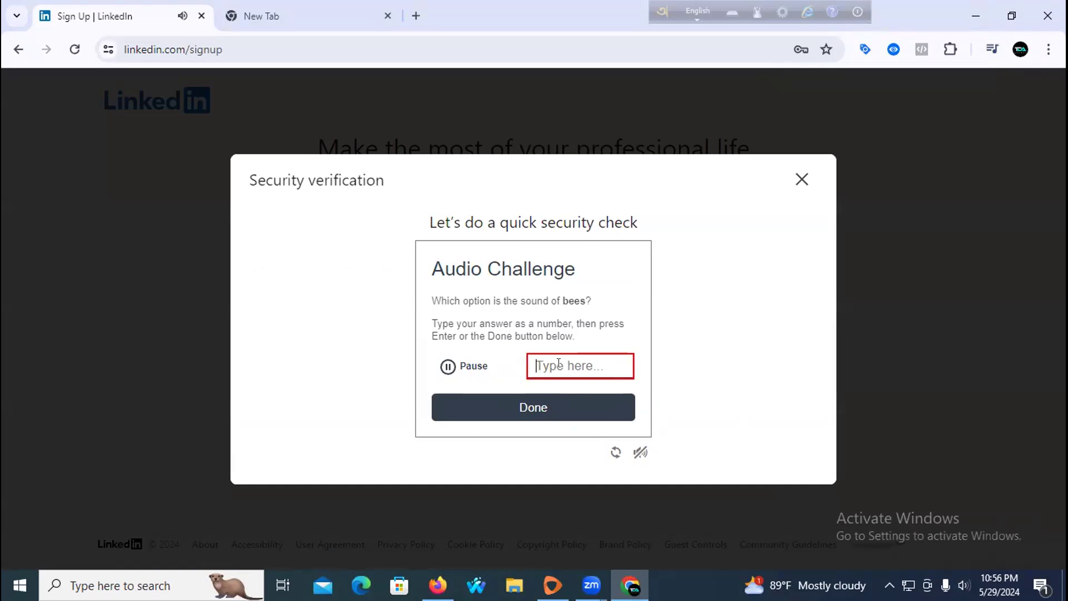
type("3")
left_click(534, 407)
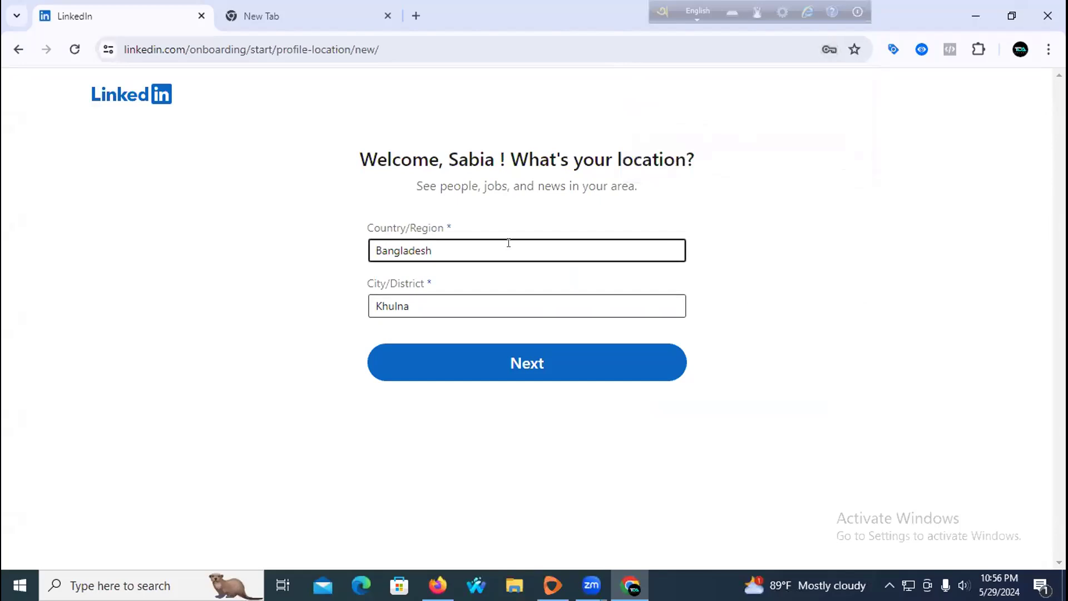
Replace the prefilled city with Rajshahi, Bangladesh and submit the location step.
double_click(450, 305)
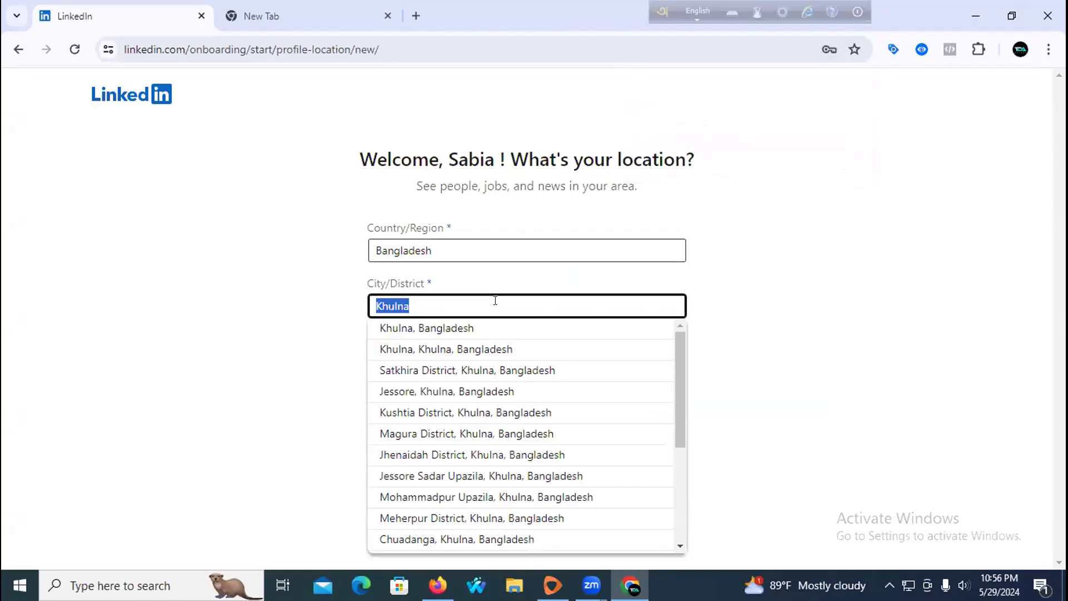
type("Rajshahi")
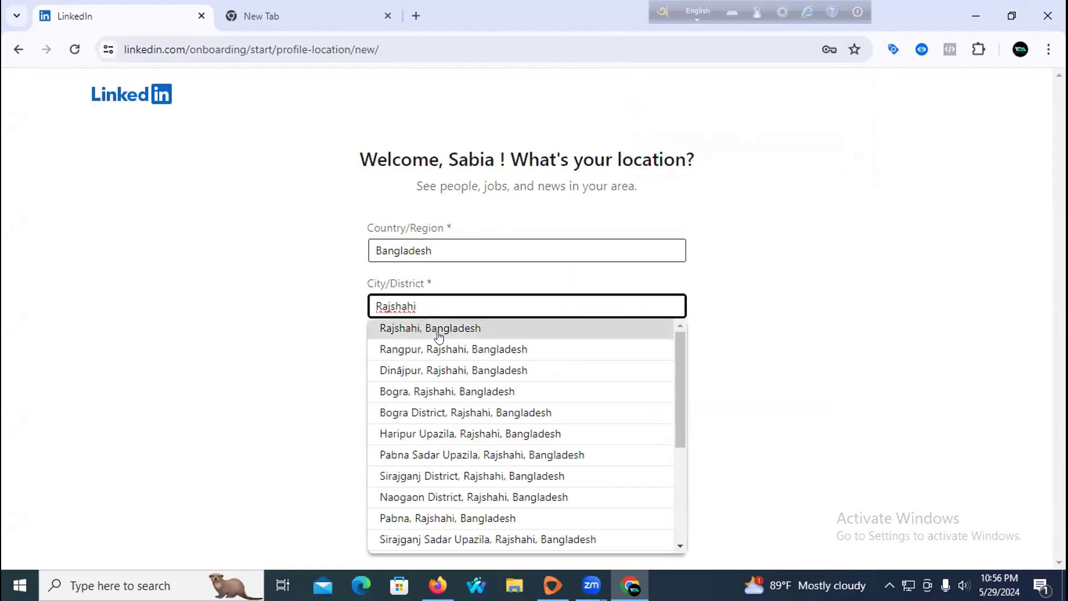
left_click(423, 332)
left_click(534, 362)
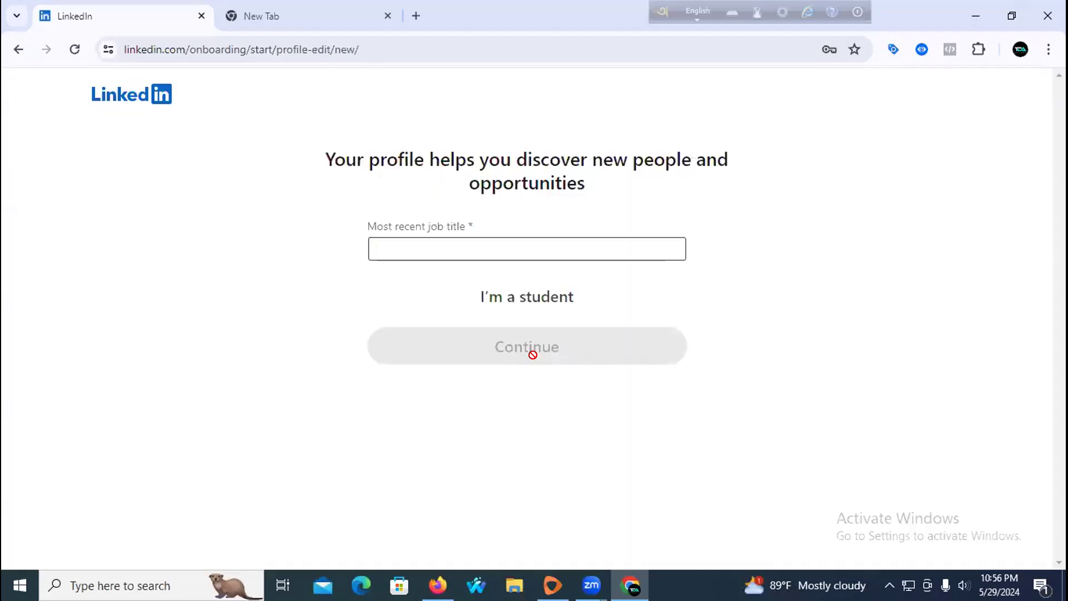
Set the most recent job title to Digital Marketing Specialist.
left_click(460, 248)
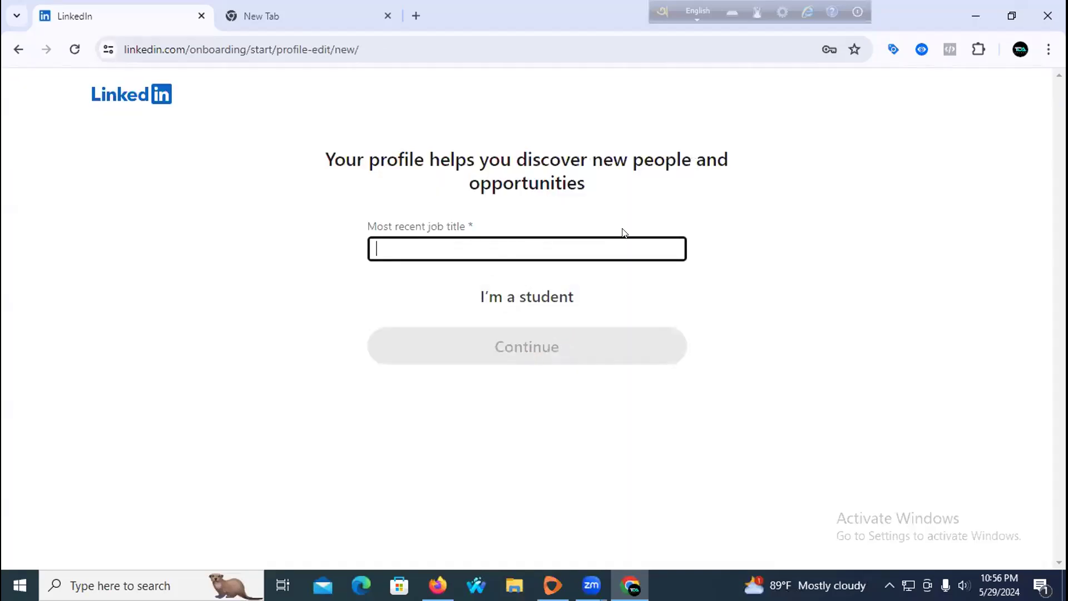
type("Free")
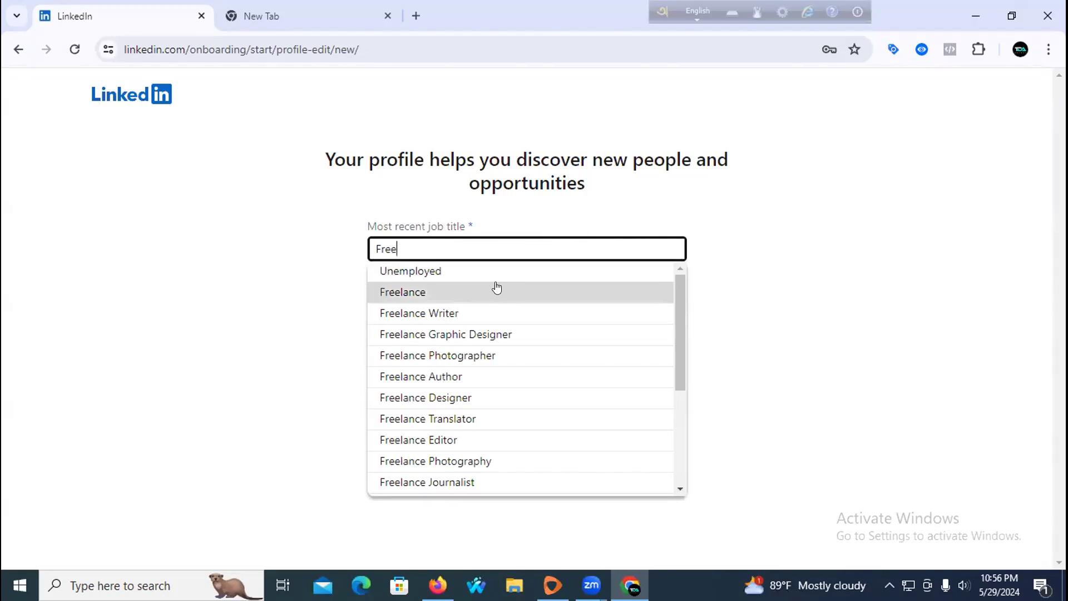
double_click(483, 246)
type("Digitaql")
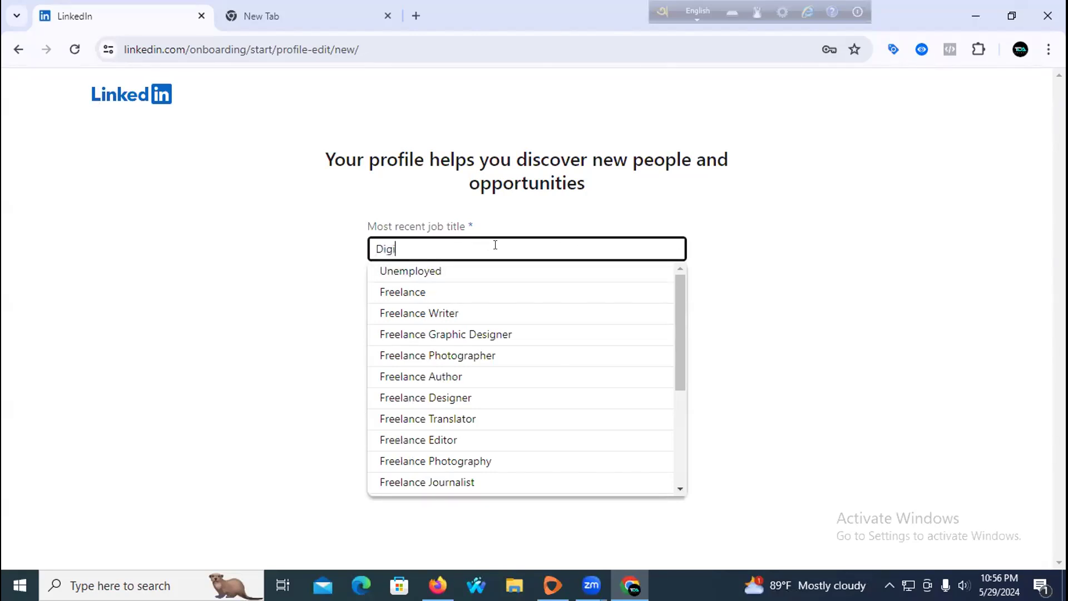
key("BackSpace")
type("l ")
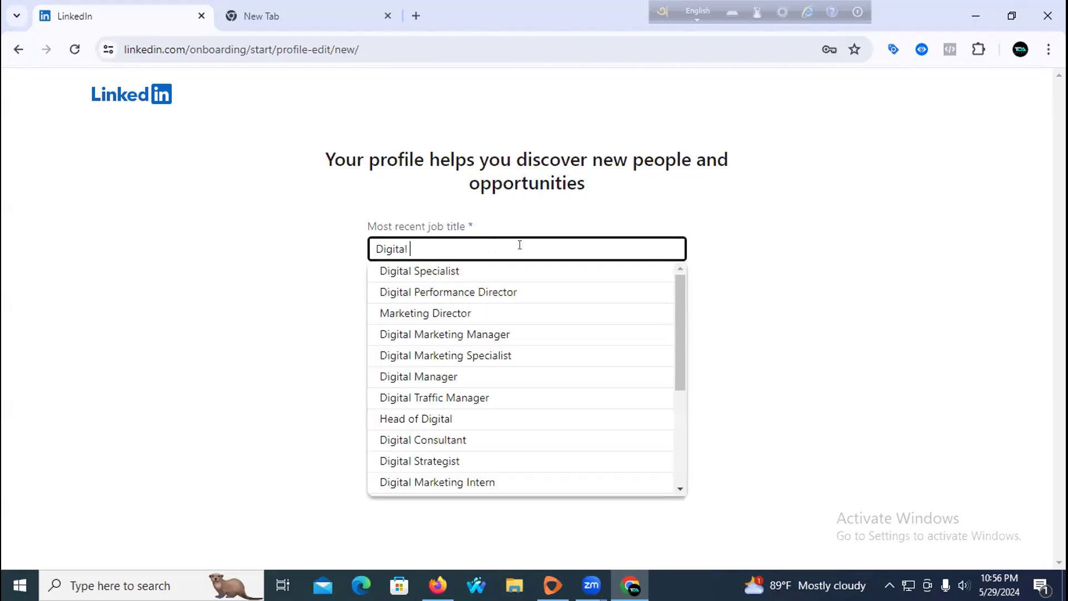
type("Marke")
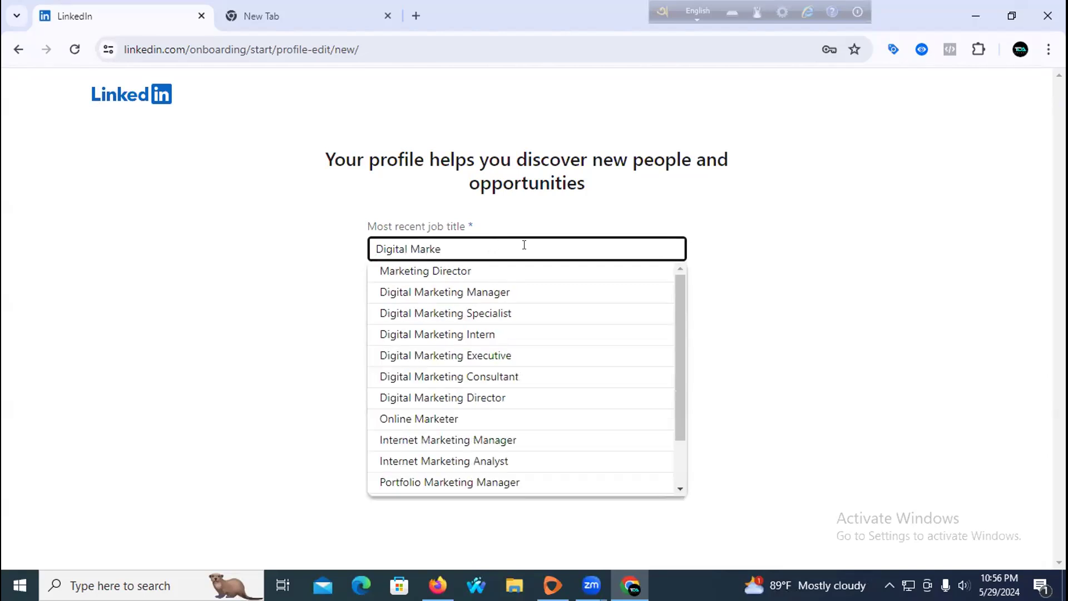
left_click(445, 313)
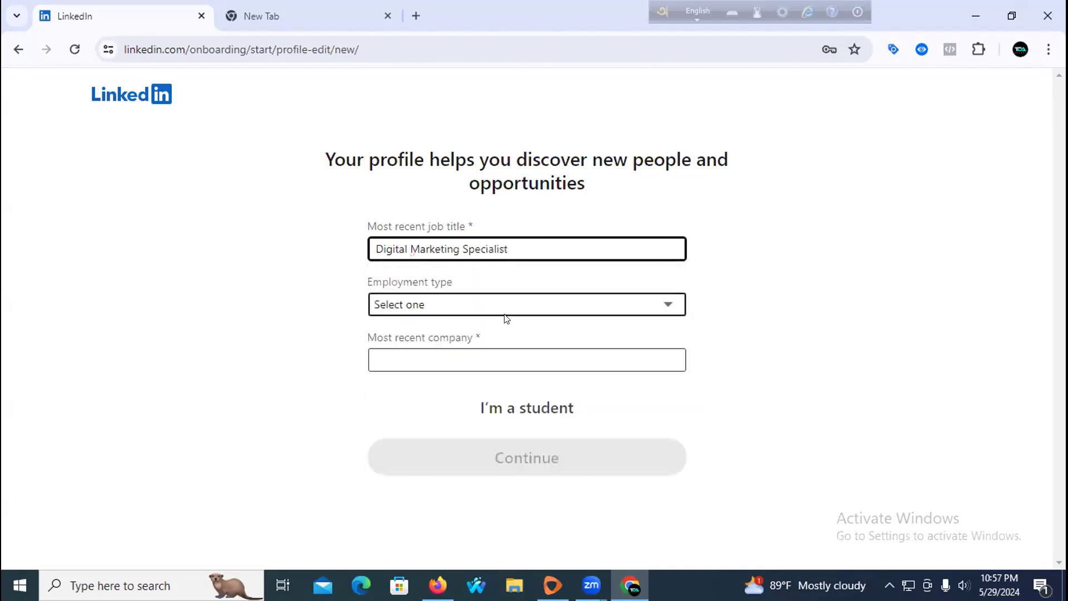
Choose Freelance employment and company Trust Dev Agency, then submit the profile step.
left_click(471, 305)
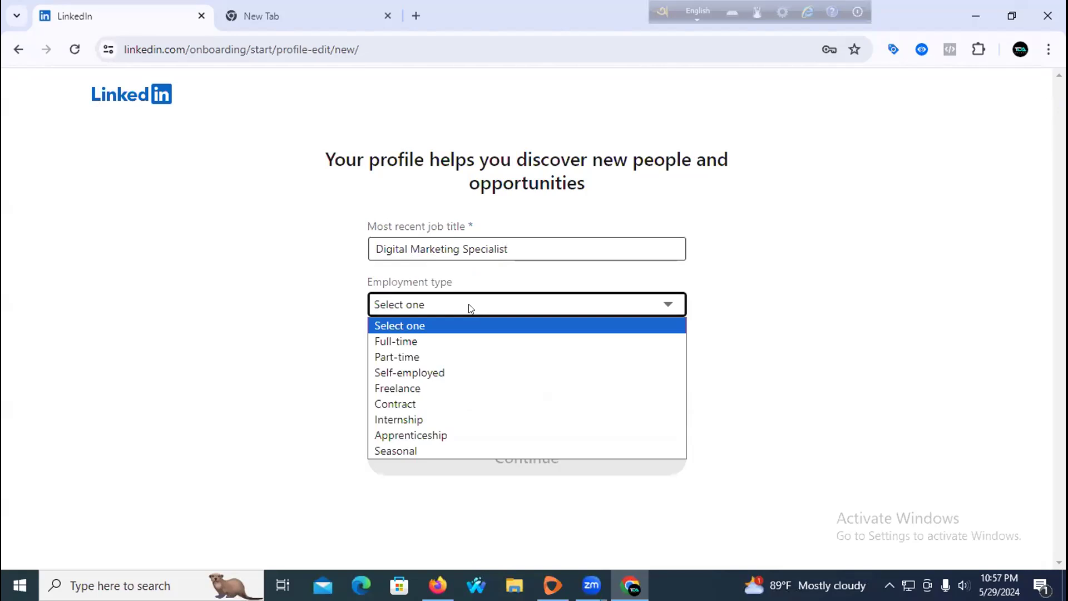
left_click(444, 386)
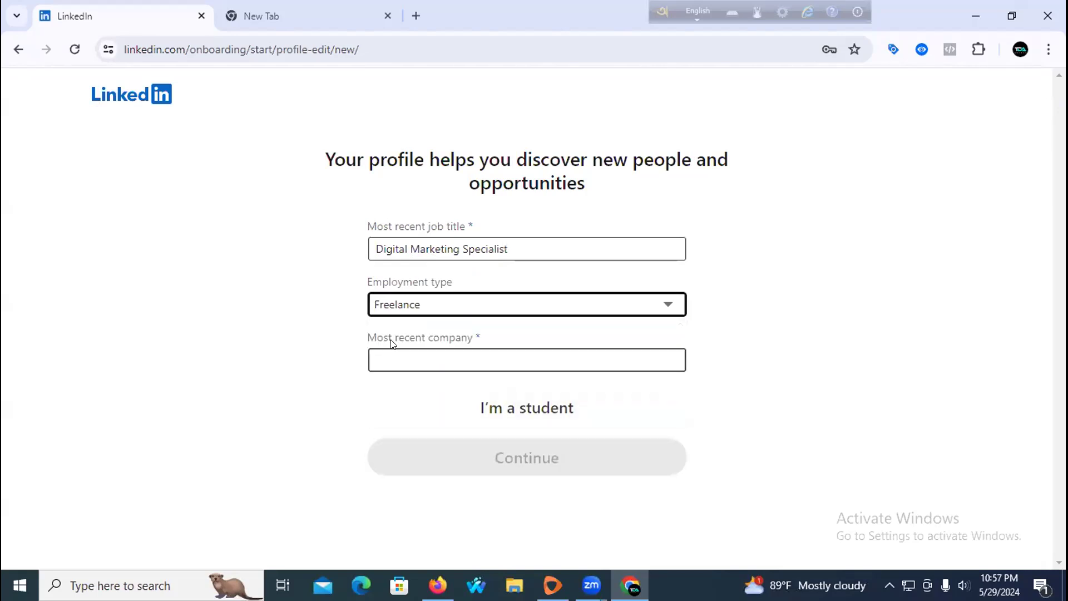
left_click(499, 359)
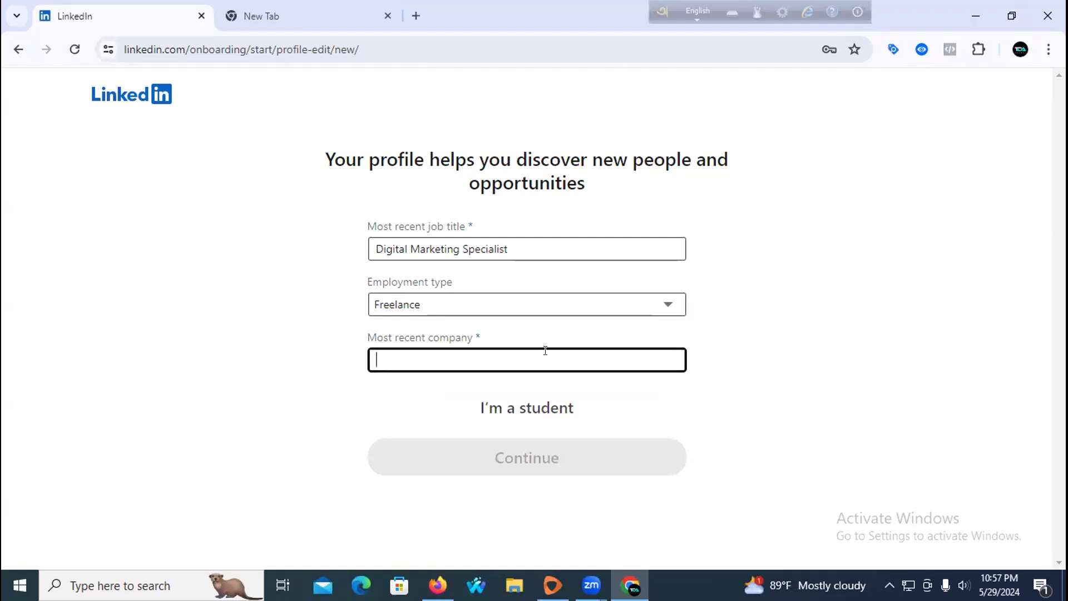
type("Trust")
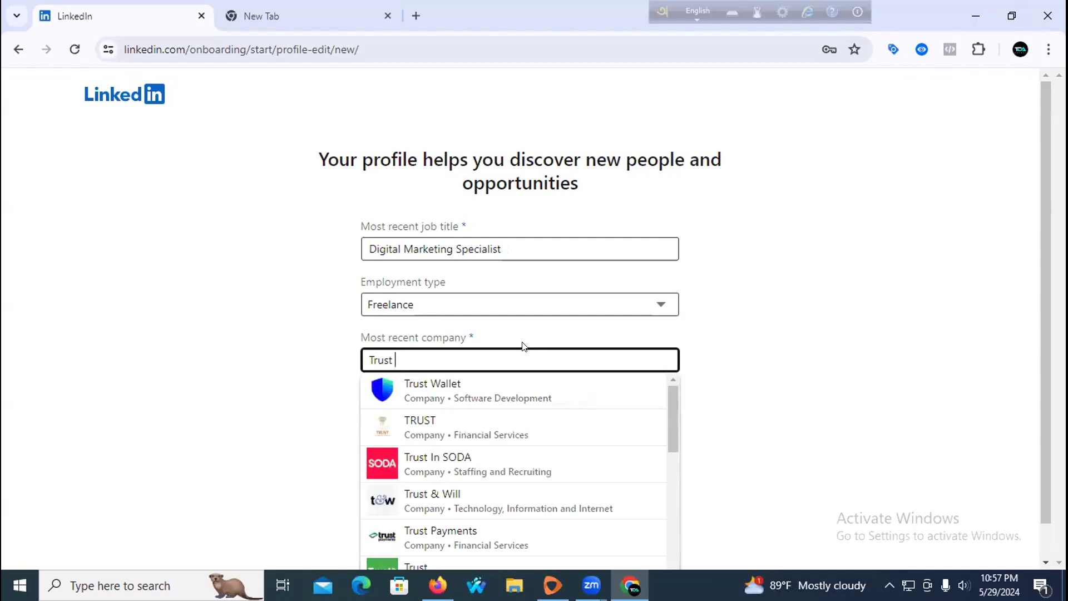
type(" Dew")
type("v Agency")
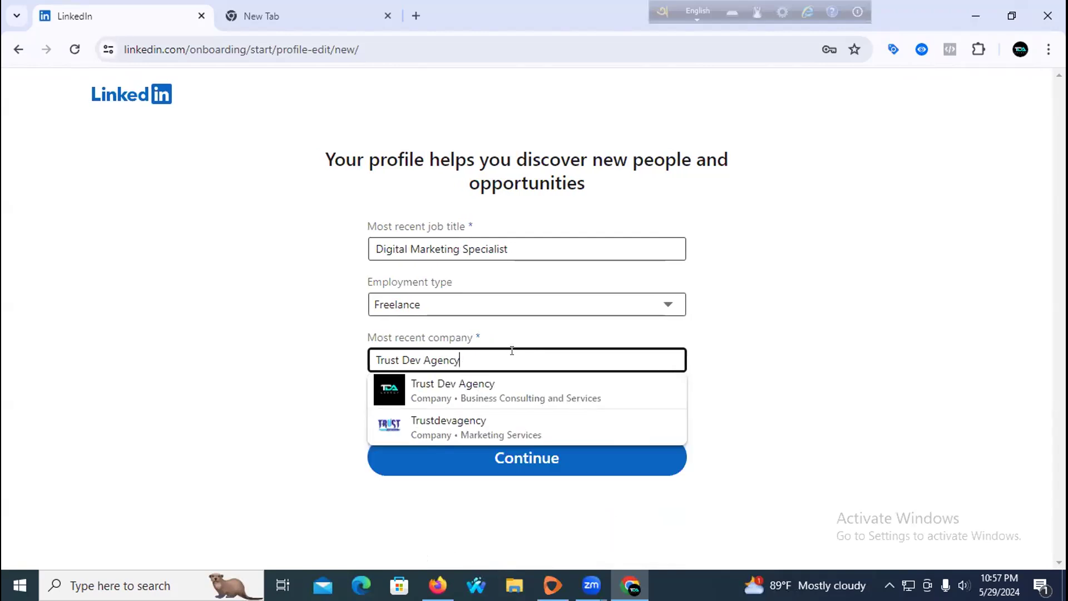
left_click(470, 397)
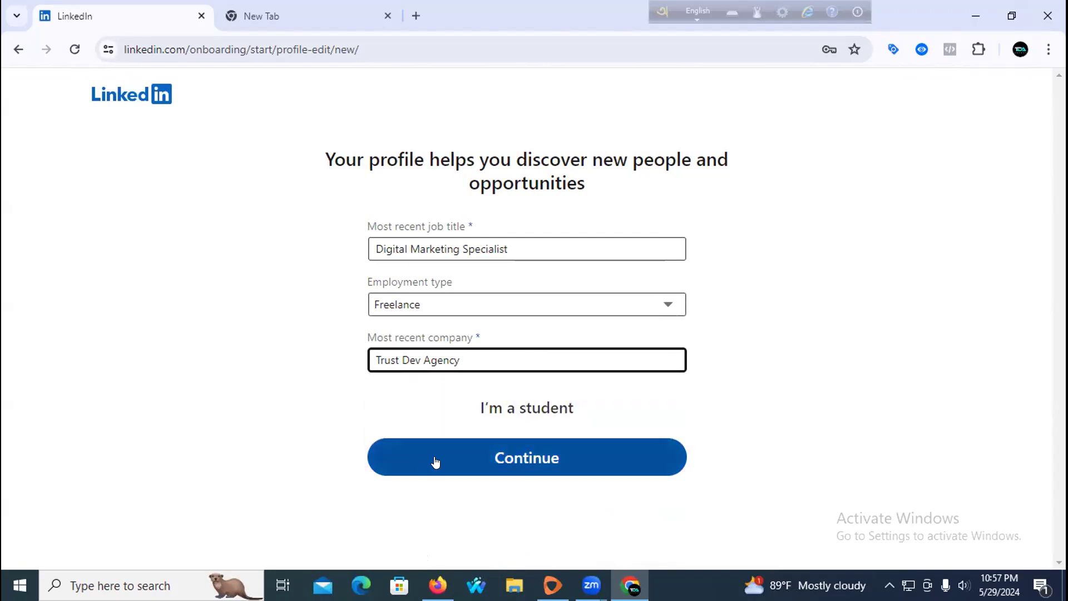
left_click(499, 459)
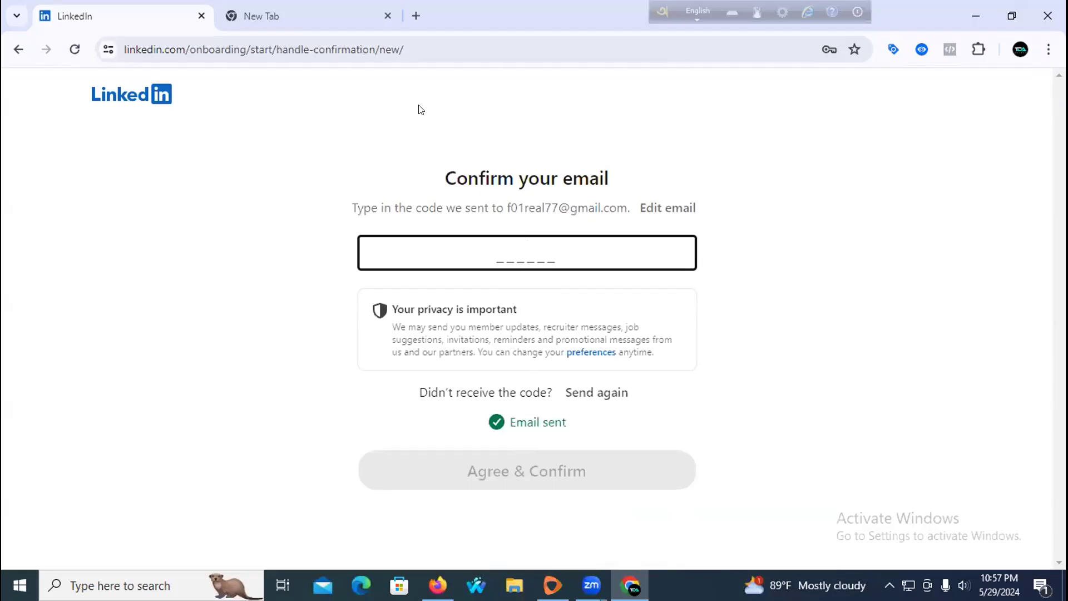
Open Gmail in a new tab and copy the LinkedIn verification code into LinkedIn's code field.
left_click(326, 11)
left_click(1001, 93)
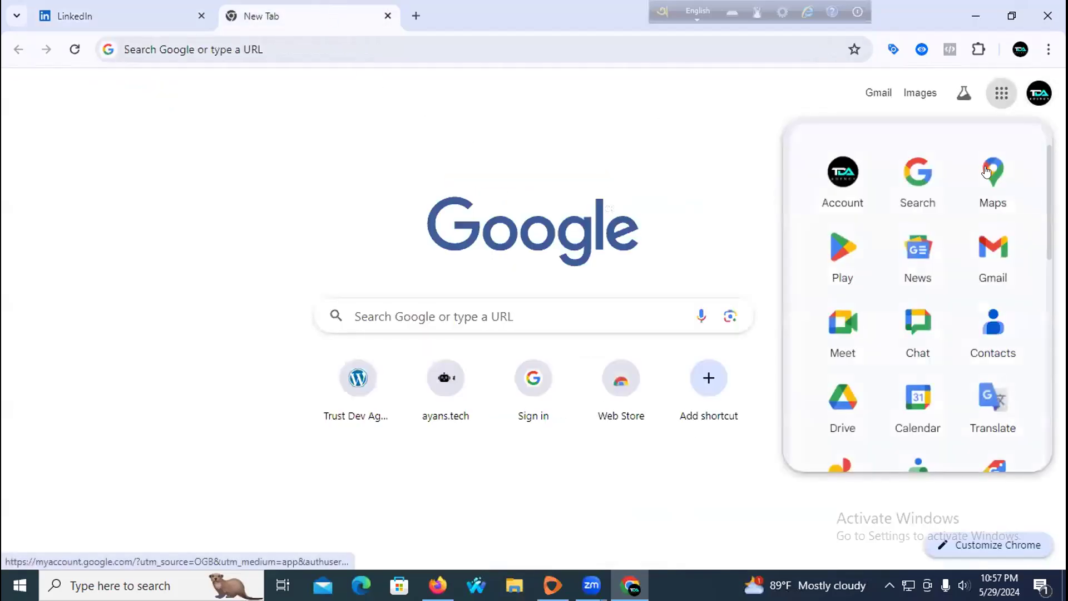
left_click(982, 247)
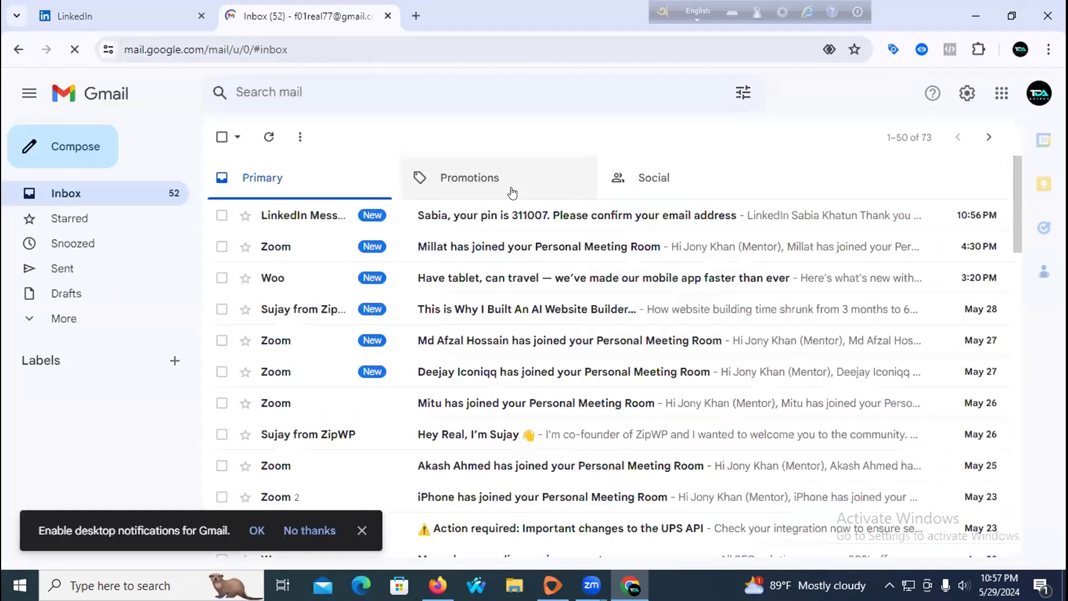
left_click(506, 215)
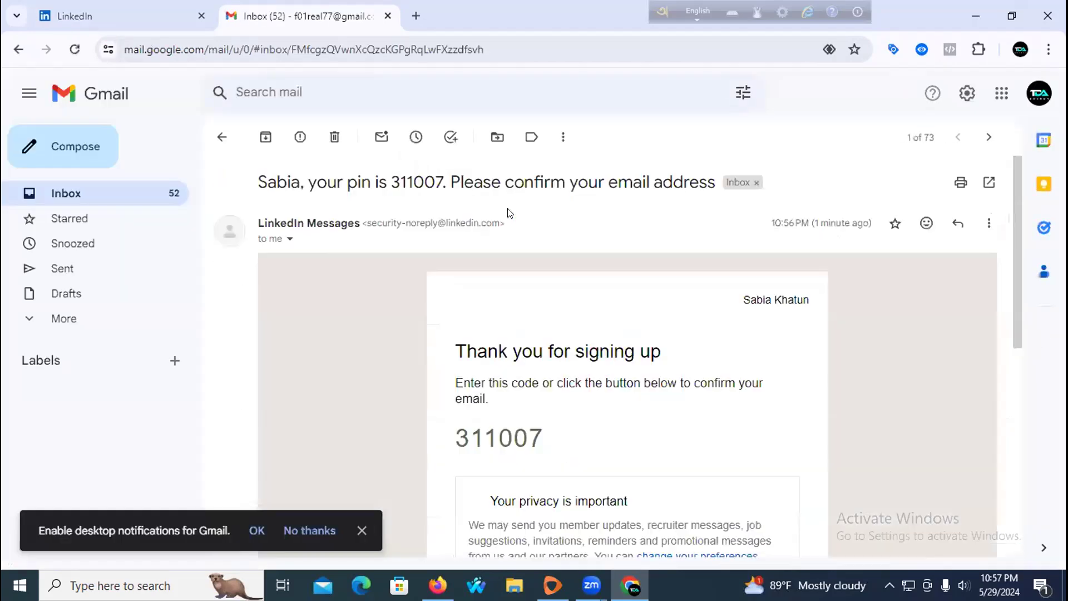
double_click(485, 438)
key("ctrl+c")
left_click(189, 19)
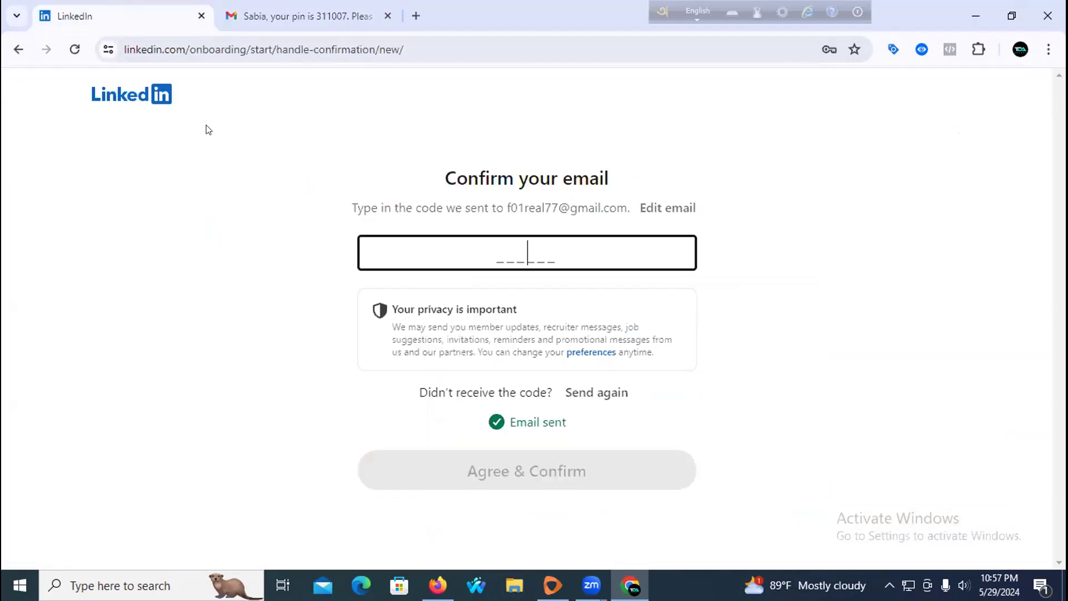
key("ctrl+v")
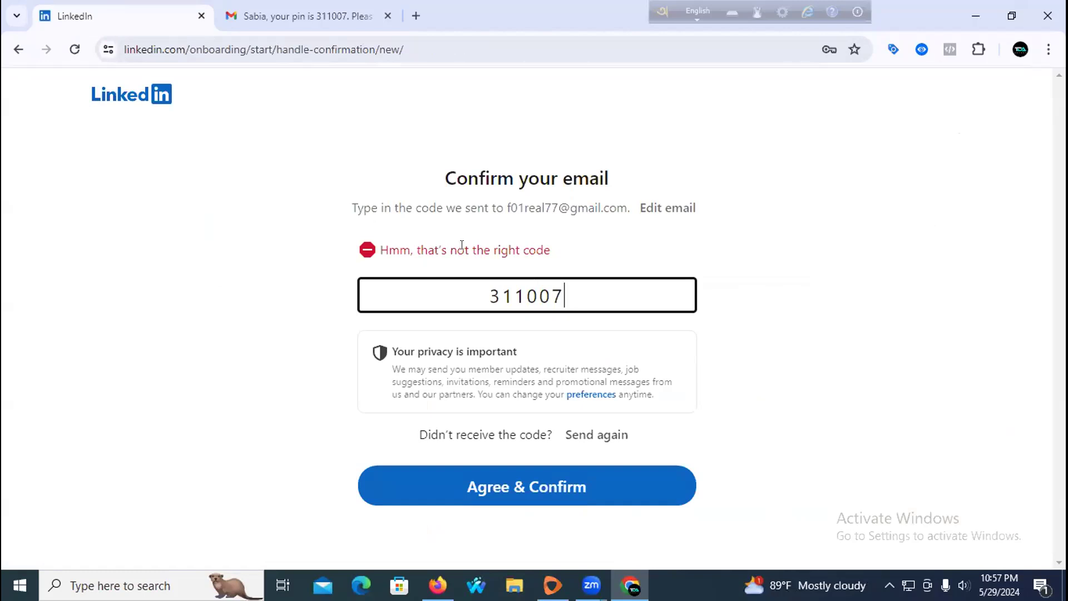
key("BackSpace")
Retype the verification code and try confirming the address from the e-mail itself.
left_click(291, 18)
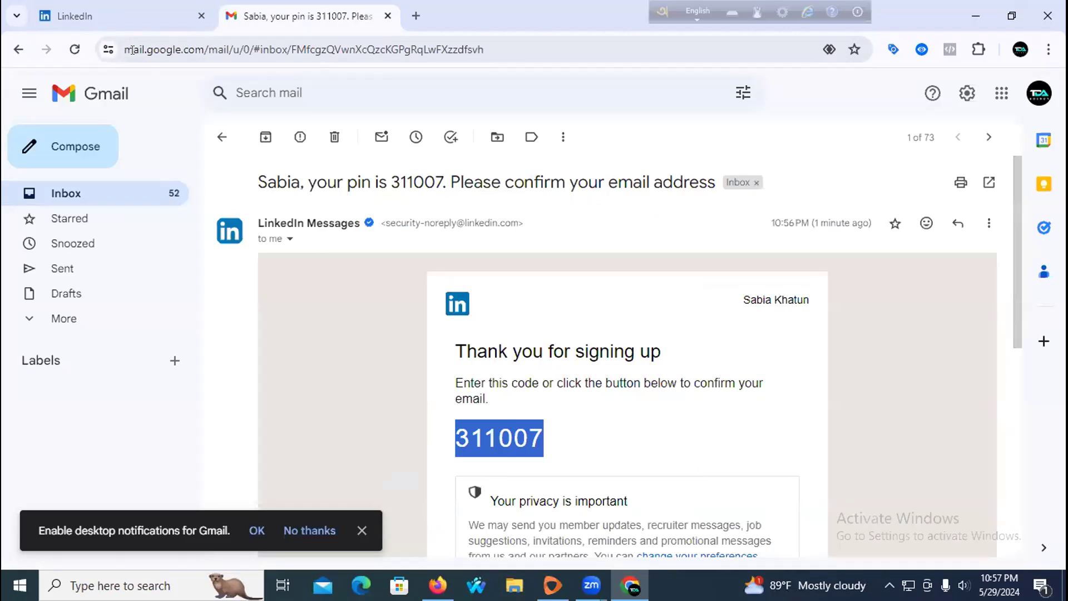
left_click(122, 23)
double_click(413, 293)
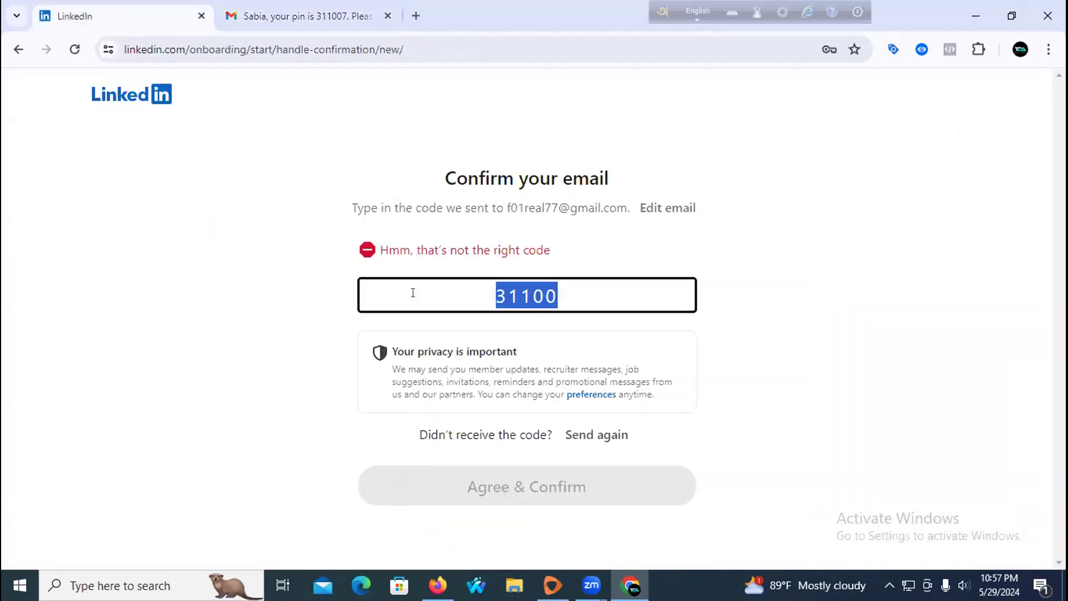
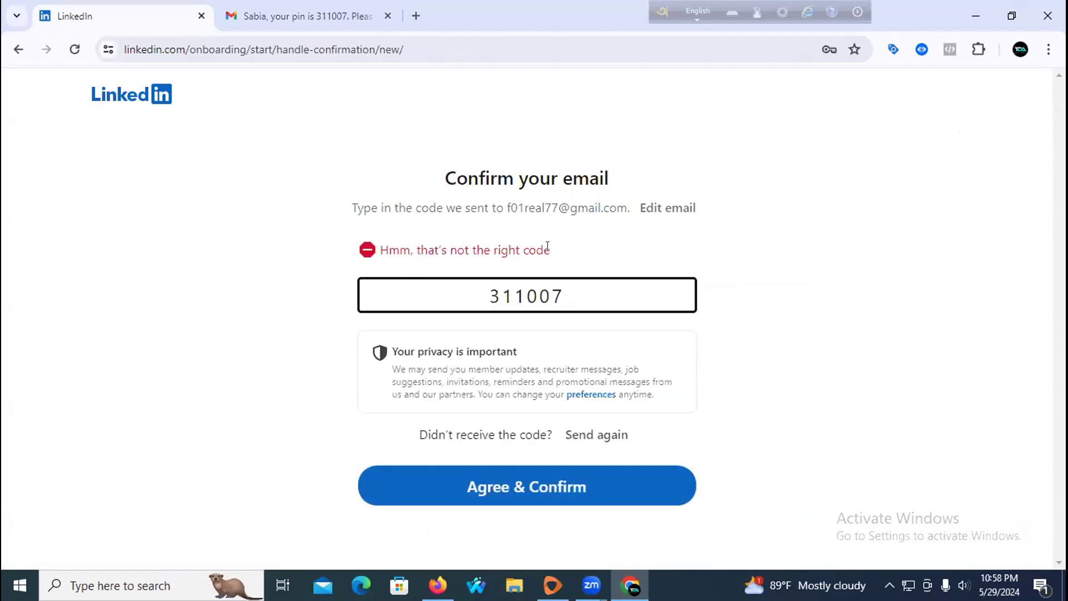
left_click(294, 15)
left_click(371, 332)
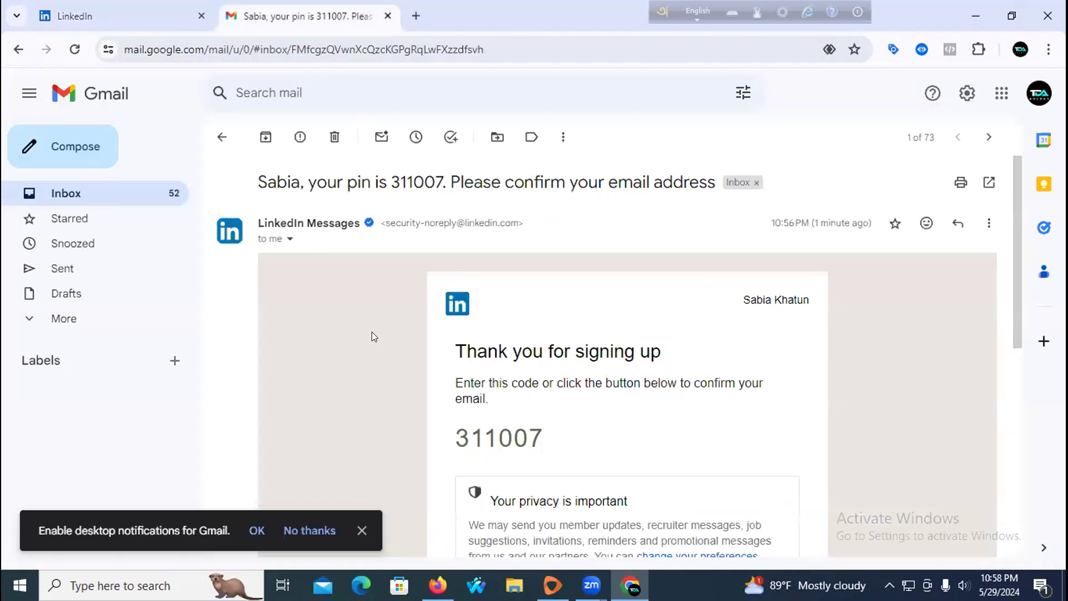
scroll(390, 341, "down", 3)
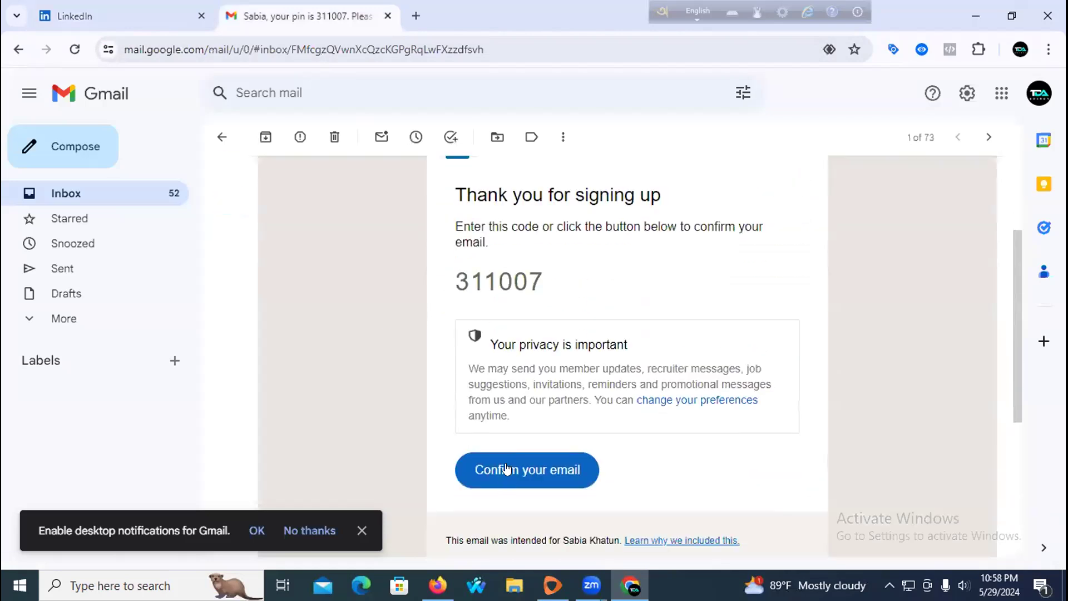
left_click(505, 471)
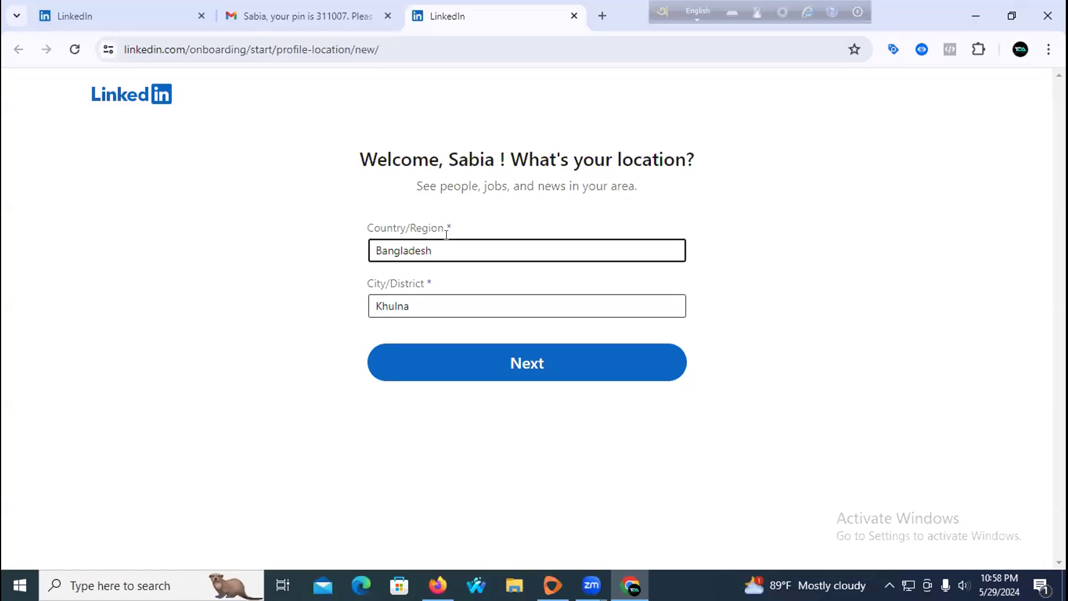
Copy the code from the newer LinkedIn PIN e-mail, paste it, and submit the confirmation.
left_click(260, 13)
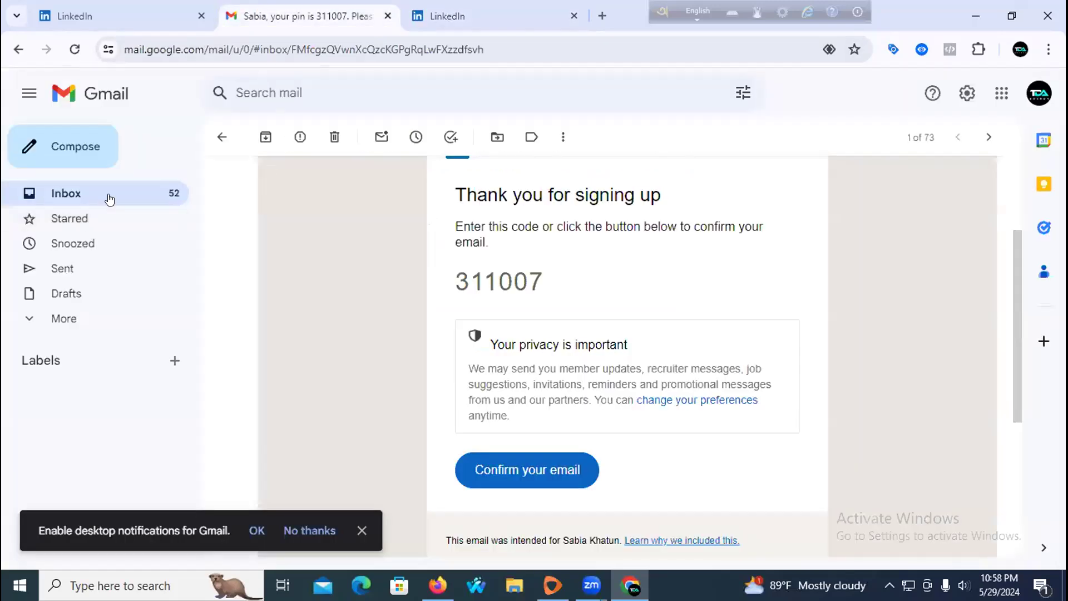
left_click(109, 199)
left_click(482, 218)
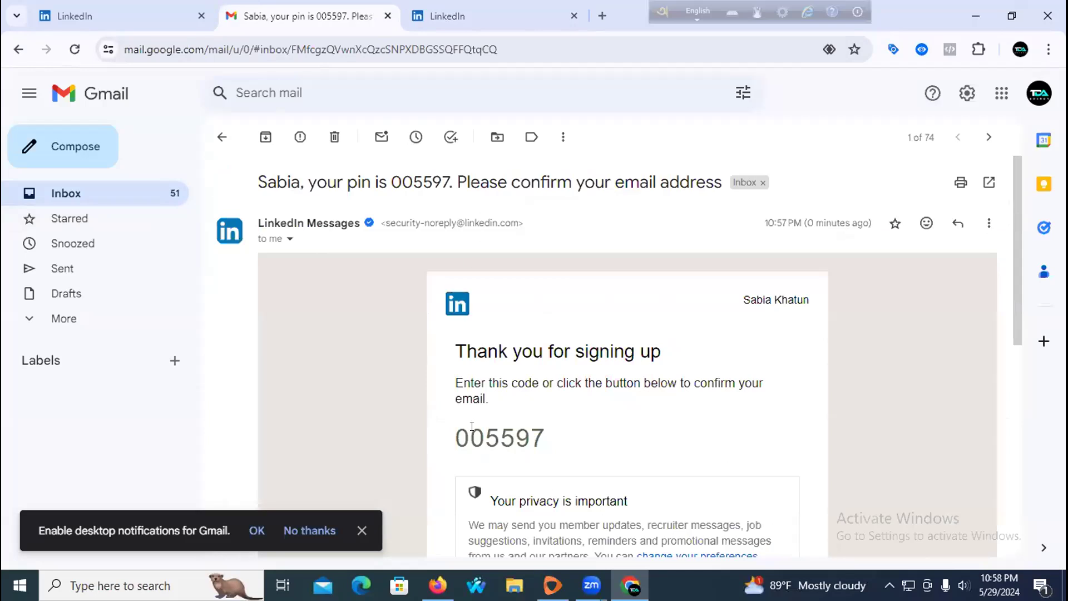
double_click(471, 426)
key("ctrl+c")
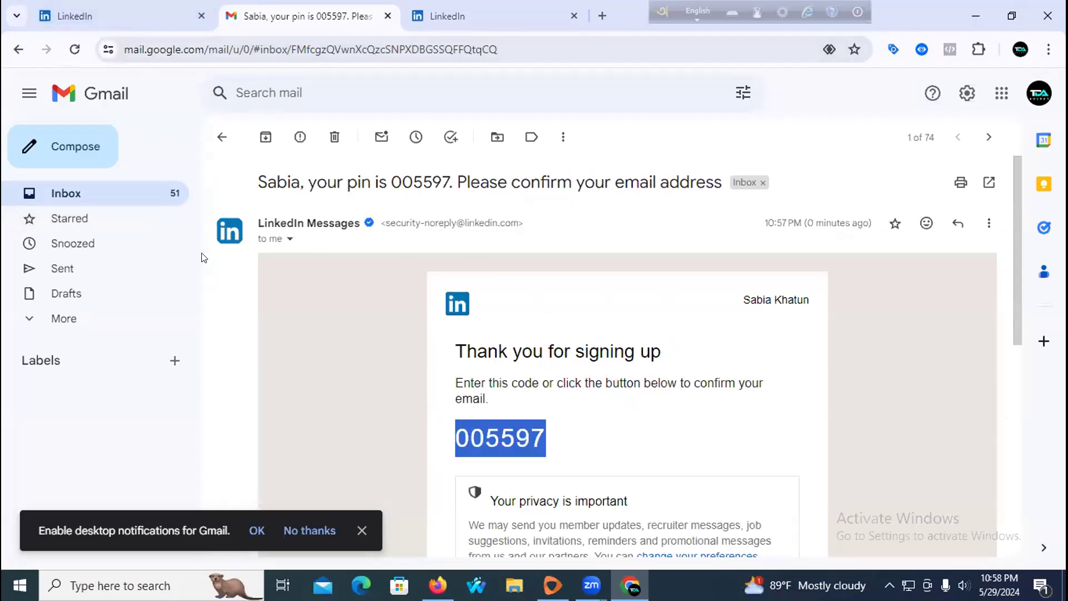
left_click(371, 491)
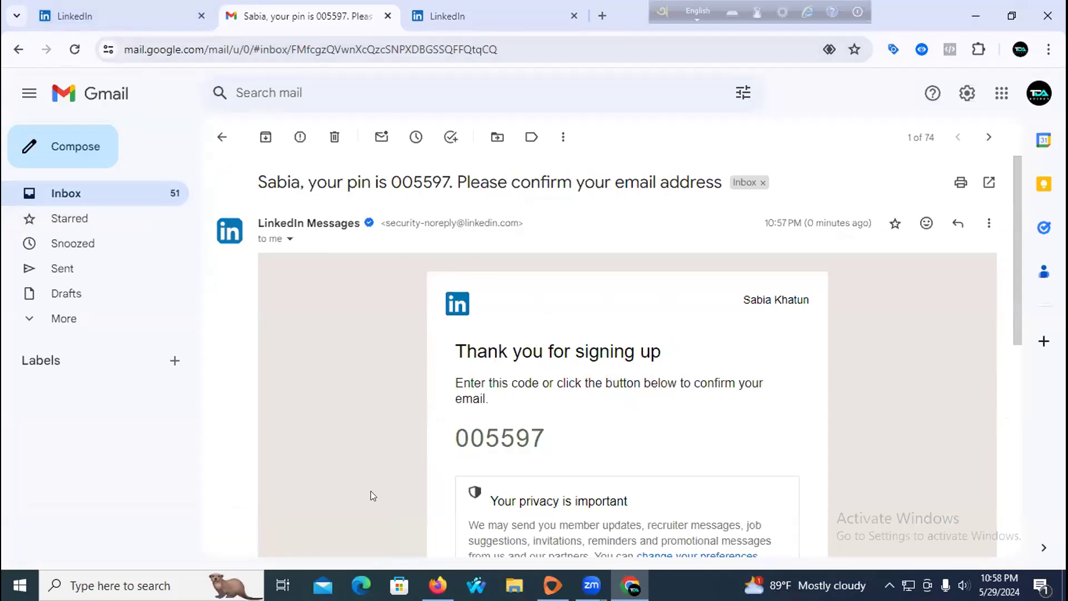
left_click(151, 20)
double_click(431, 293)
key("ctrl+v")
left_click(541, 438)
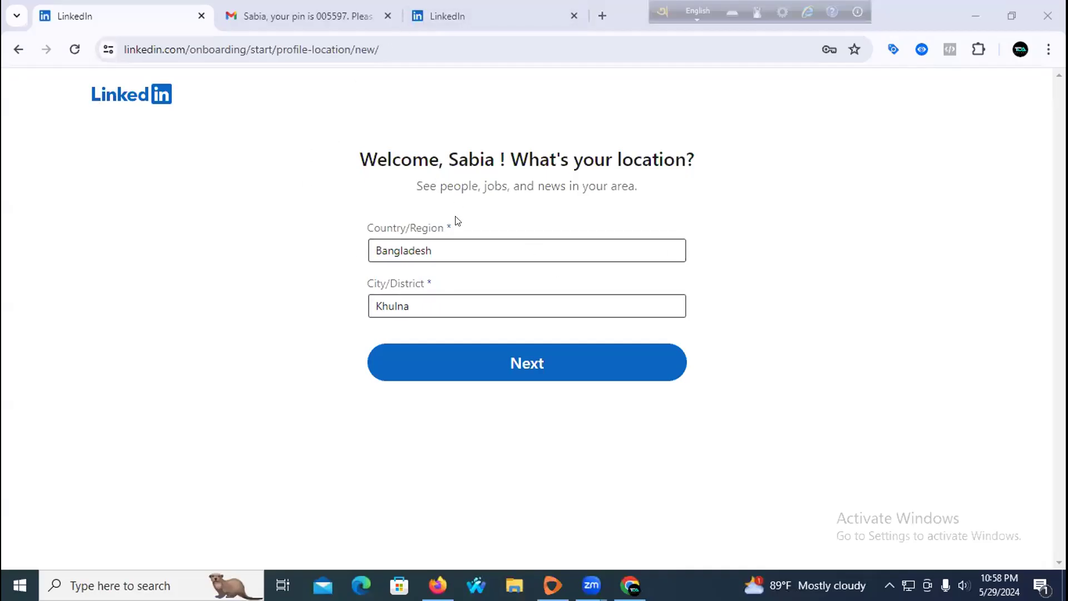
Change the city from Khulna to Rajshahi, Bangladesh, then answer 'Yes, I'm actively looking'.
left_click(432, 301)
double_click(431, 300)
type("R")
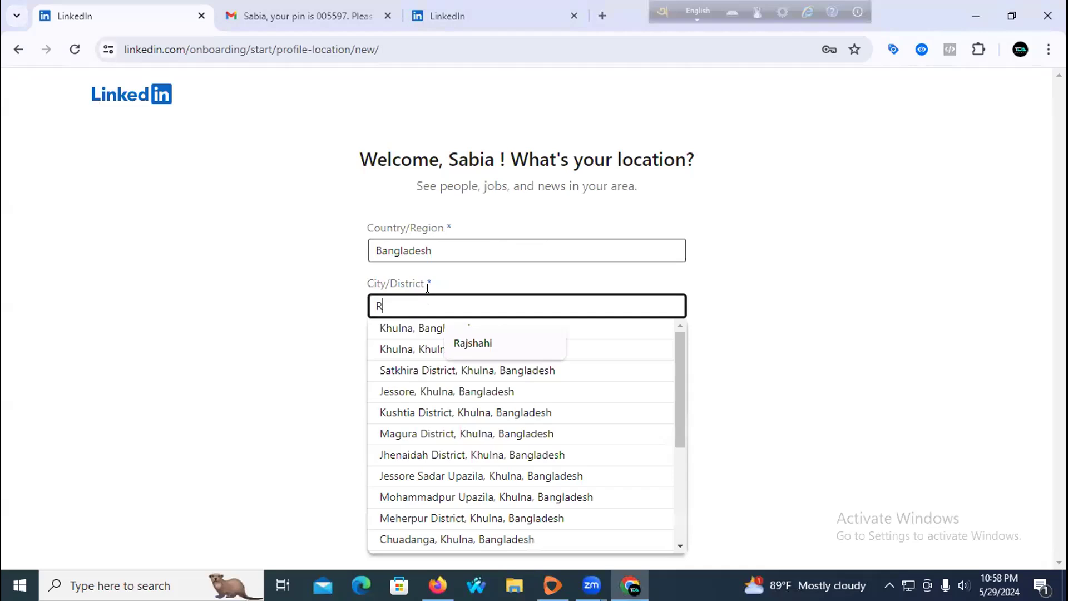
type("ajshahi")
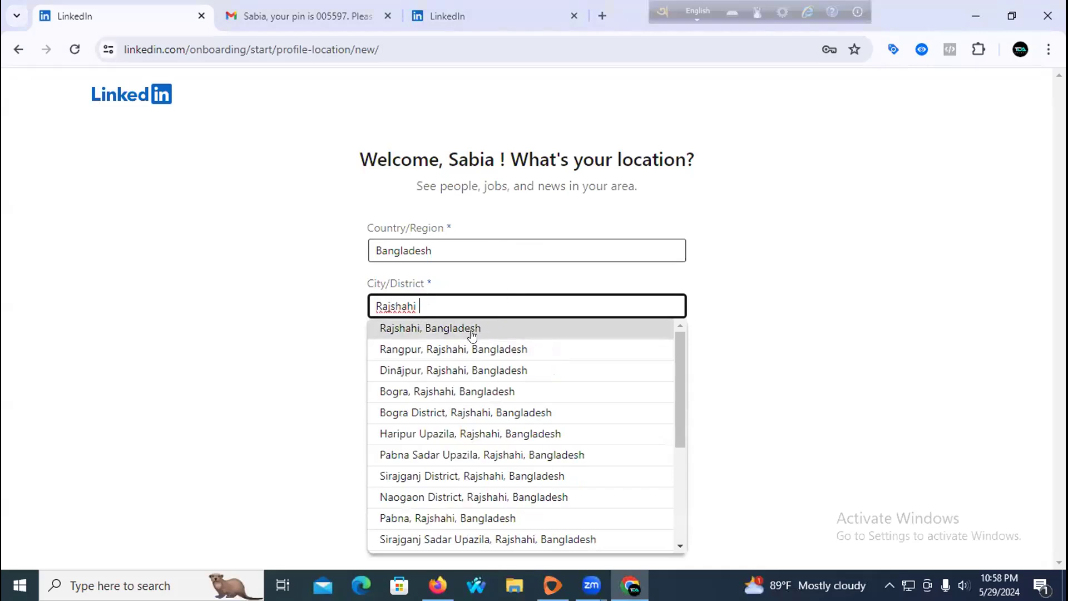
left_click(471, 332)
left_click(484, 365)
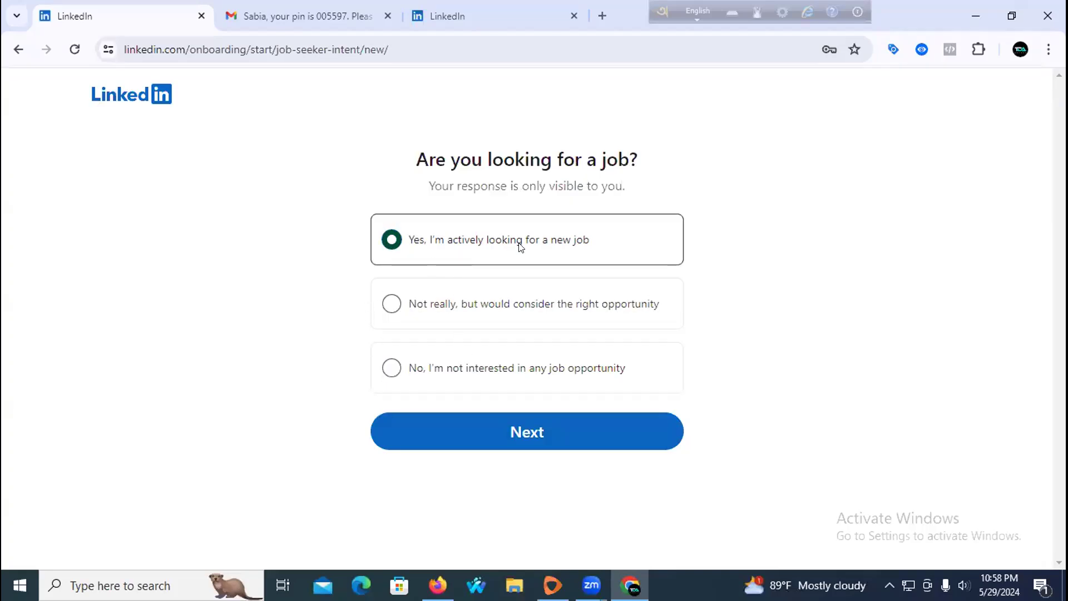
left_click(466, 434)
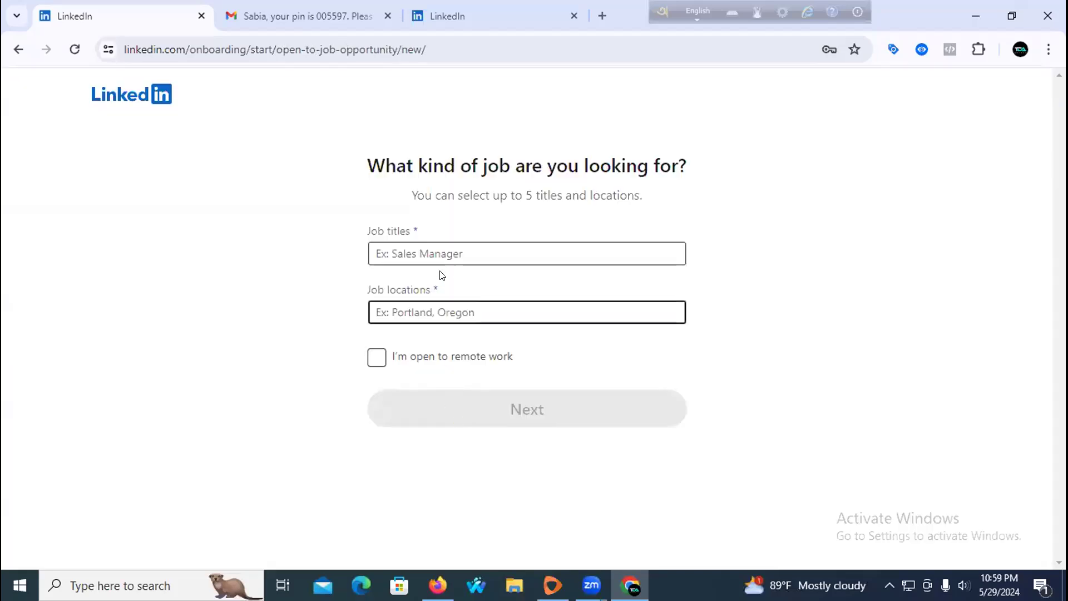
Mark open to remote work and add Digital Marketing Manager/Specialist, Virtual Assistant, Social Media Manager titles.
left_click(376, 358)
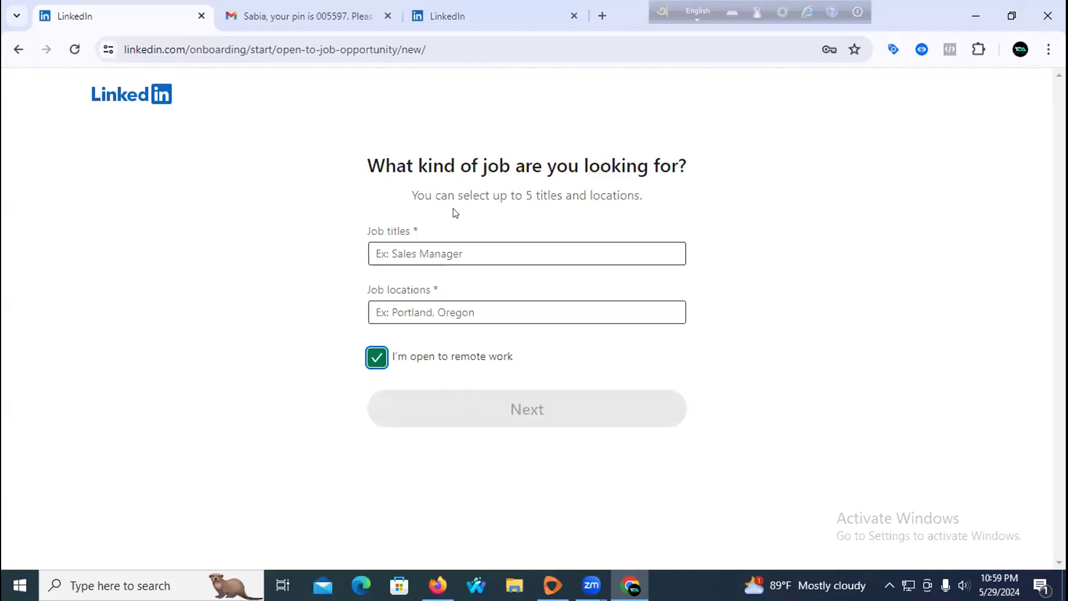
left_click_drag(372, 158, 672, 167)
left_click(493, 246)
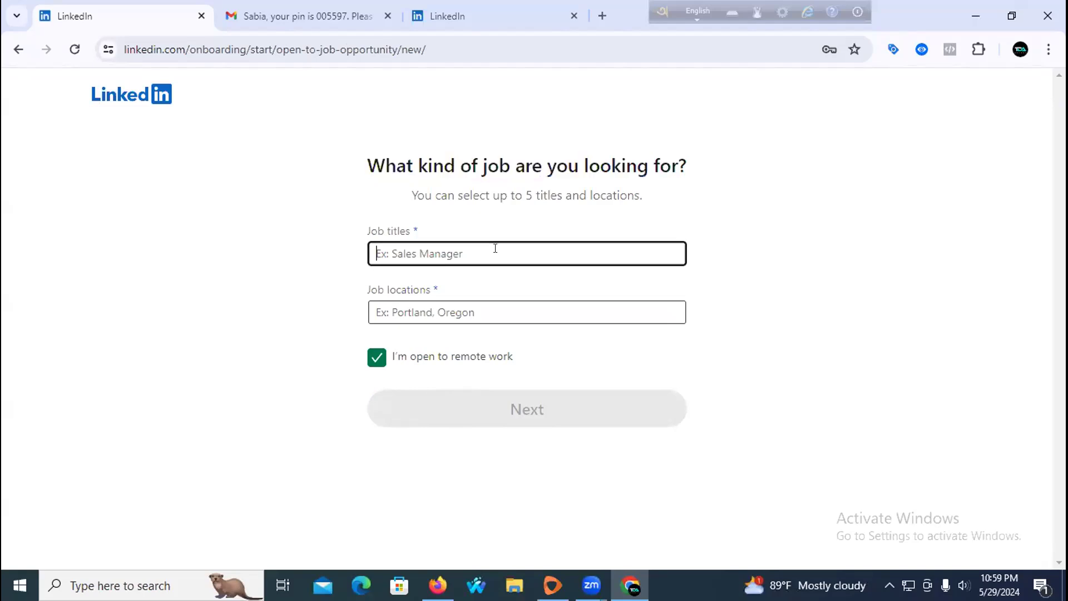
type("Digital Marketing")
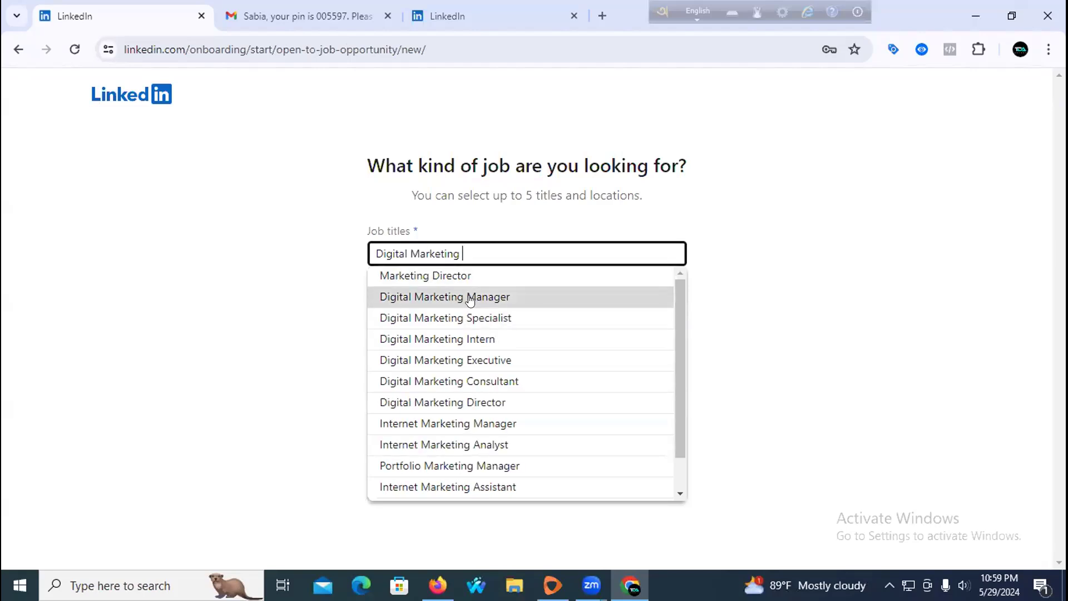
left_click(468, 297)
type("Digital Marketin")
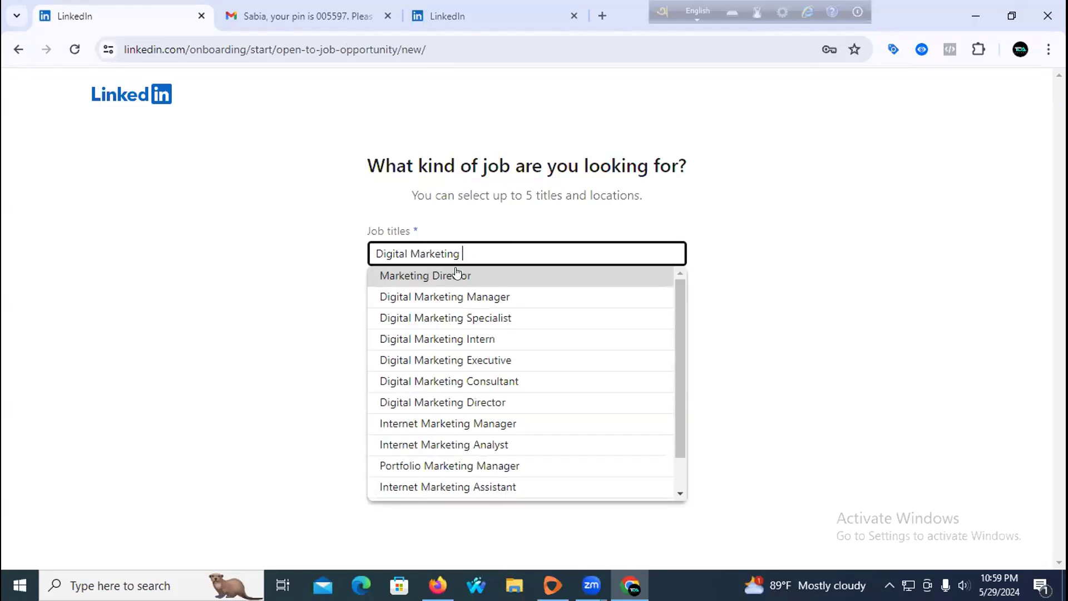
left_click(459, 316)
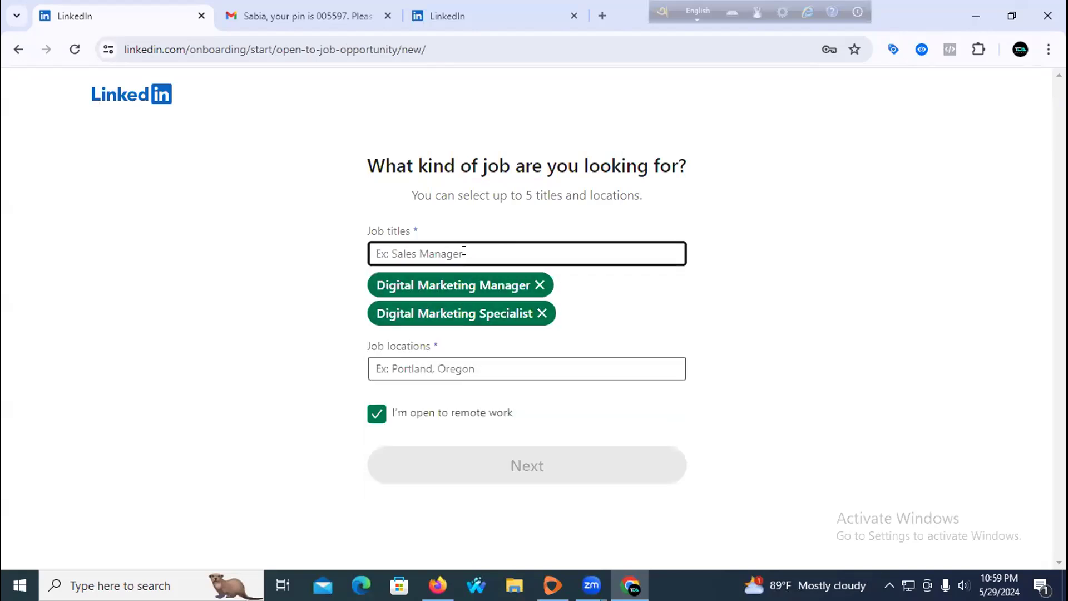
type("Virtual Assistant")
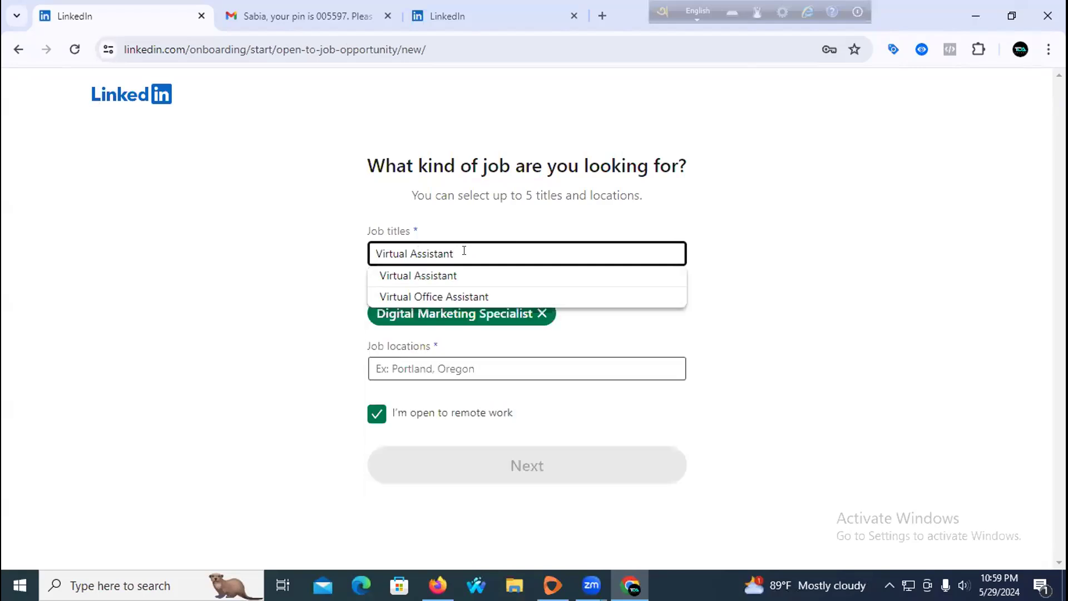
left_click(453, 274)
type("Social Media")
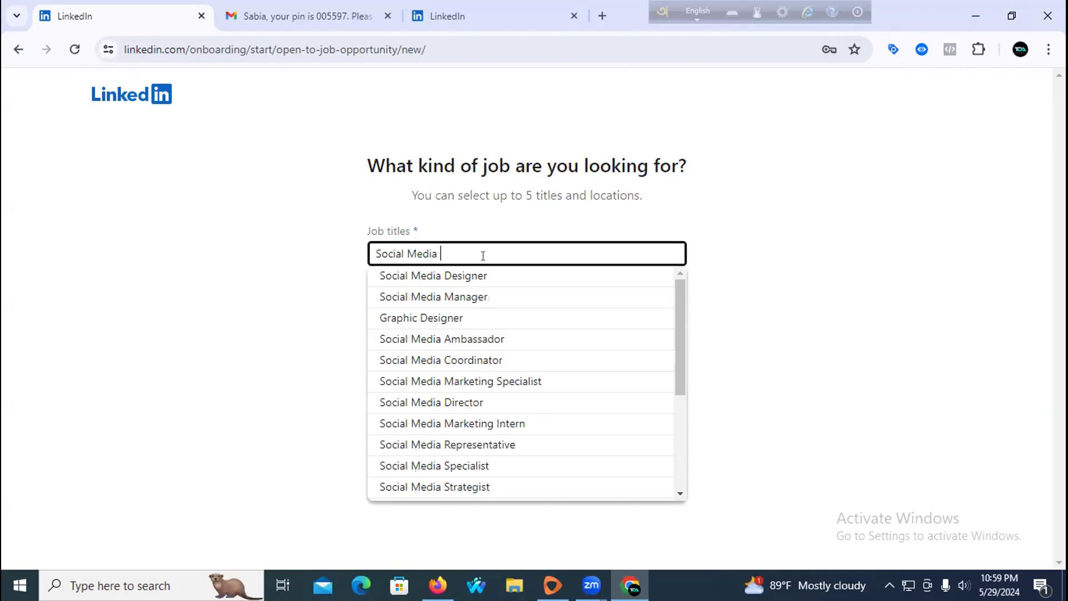
left_click(459, 296)
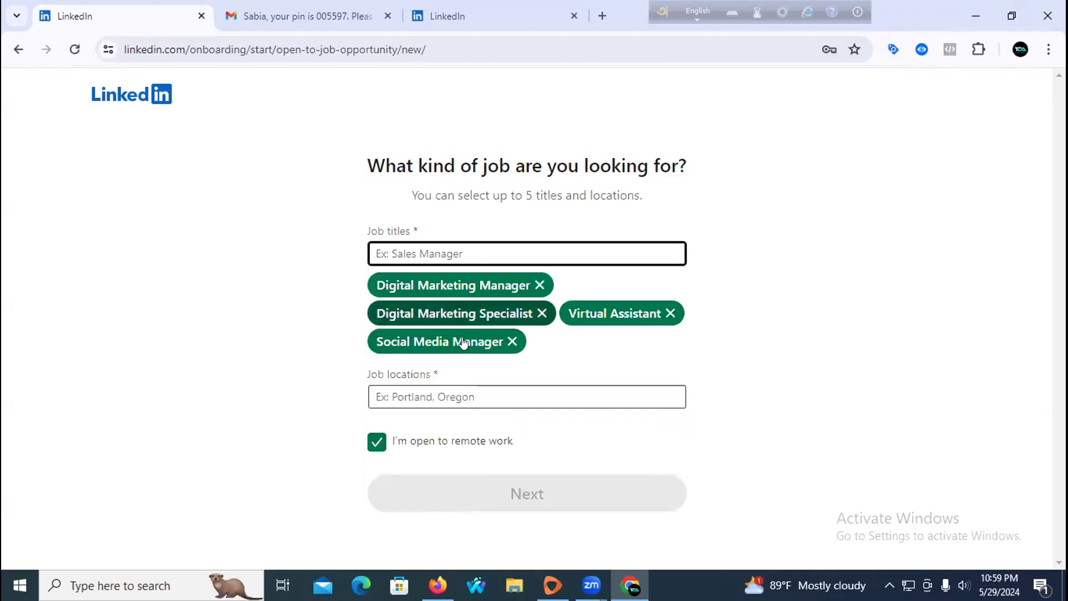
Add United States, United Kingdom, Canada and Australia as job locations and submit.
left_click(536, 389)
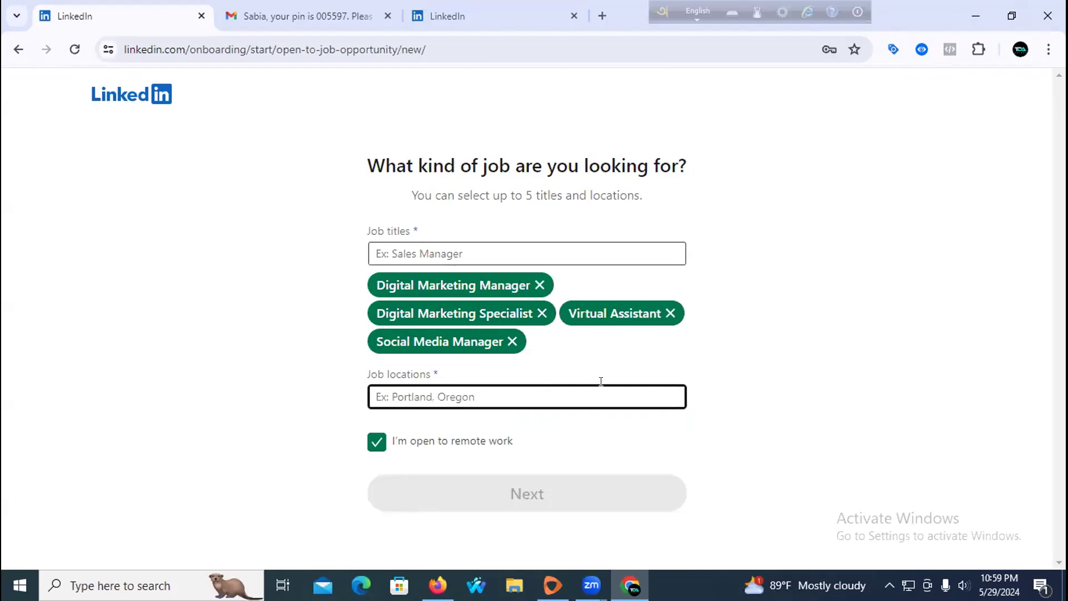
type("United")
left_click(498, 419)
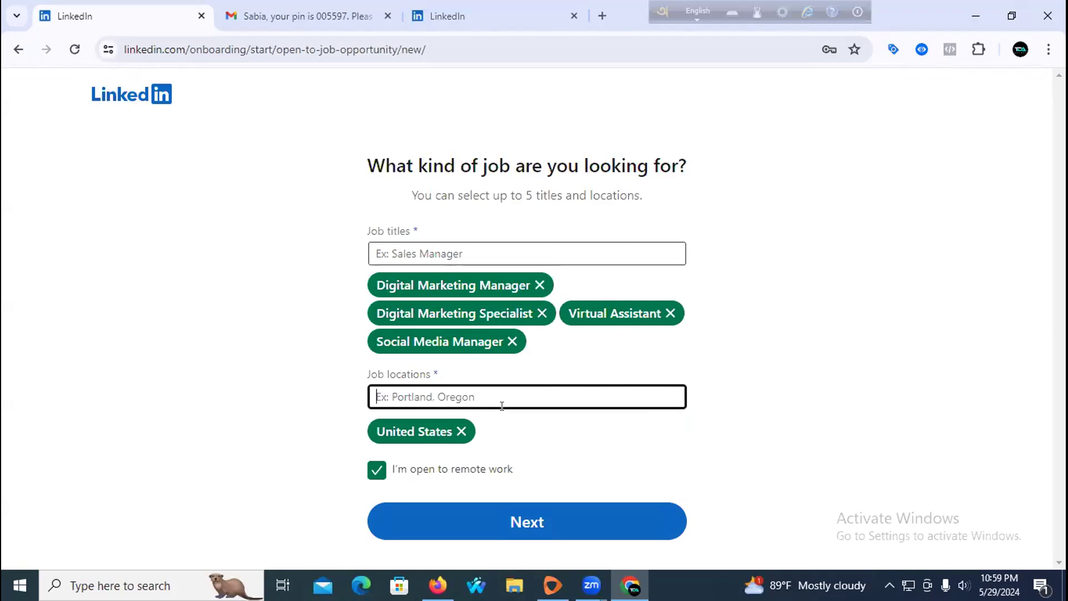
type("United")
left_click(420, 440)
type("canada")
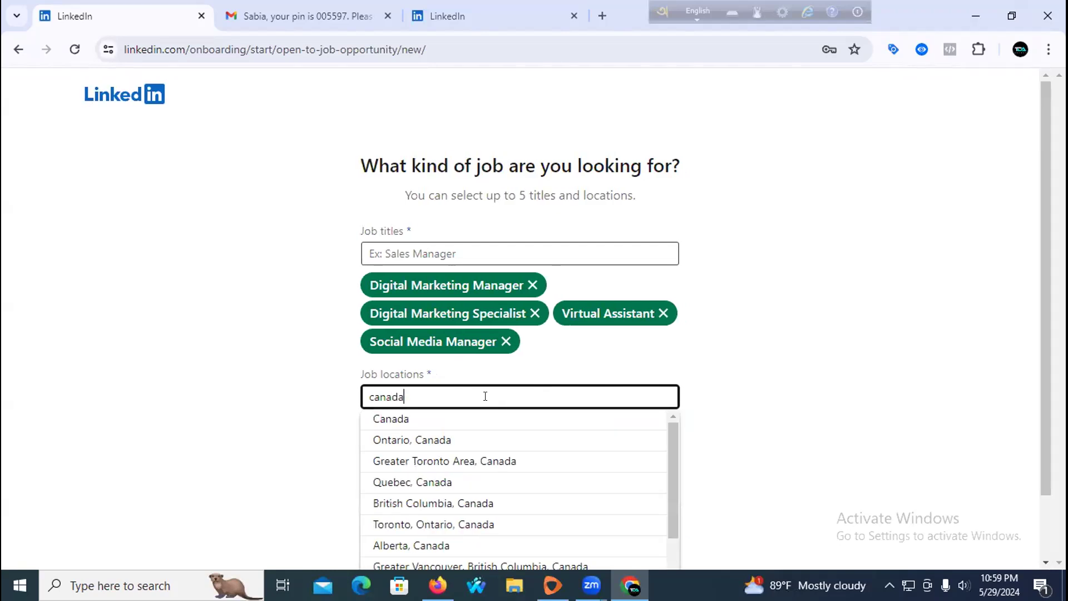
left_click(446, 417)
type("Aust")
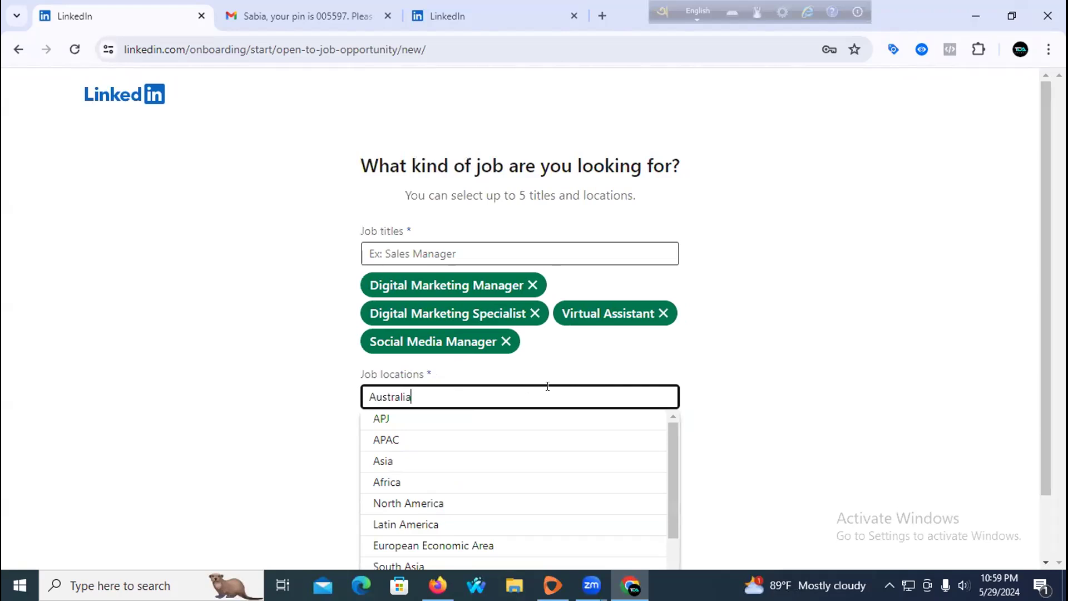
type("ralia")
left_click(467, 418)
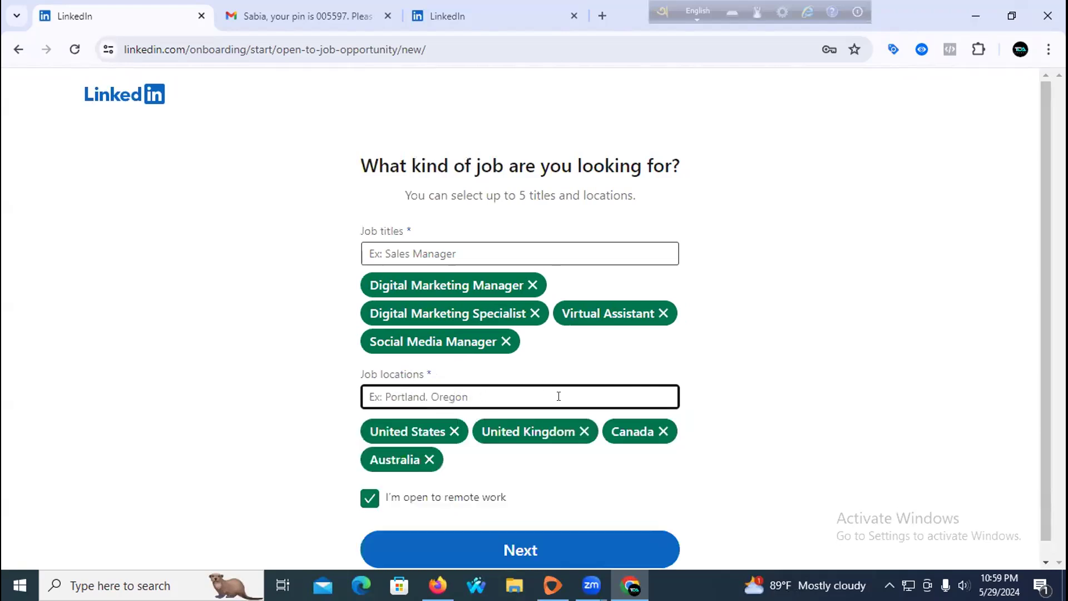
left_click(646, 491)
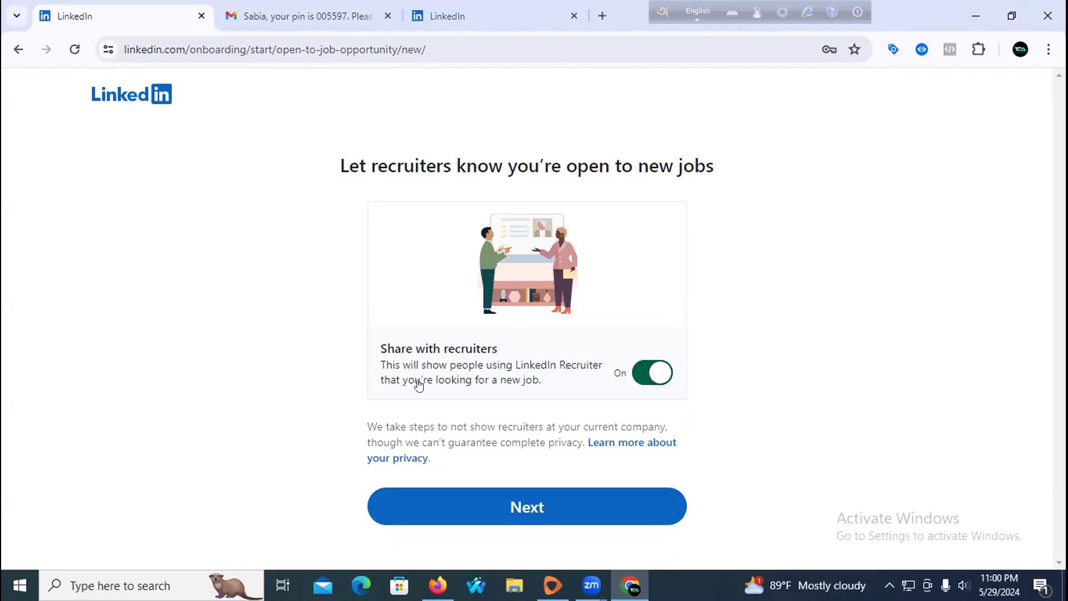
Continue with recruiter sharing on, then skip the people-you-may-know suggestions.
left_click(501, 497)
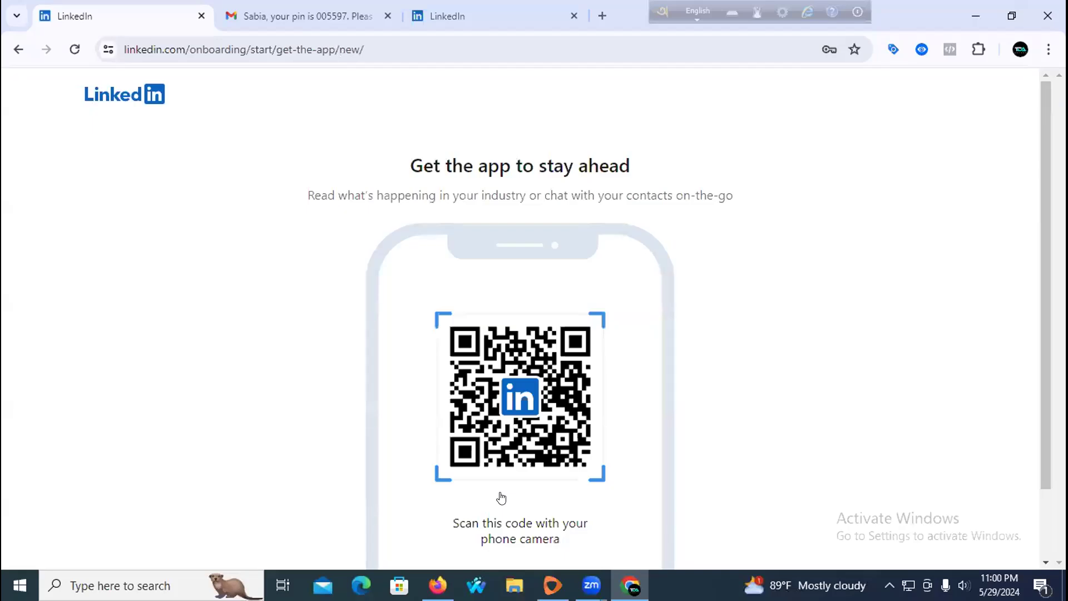
scroll(421, 406, "down", 1)
scroll(421, 405, "up", 1)
scroll(693, 234, "down", 1)
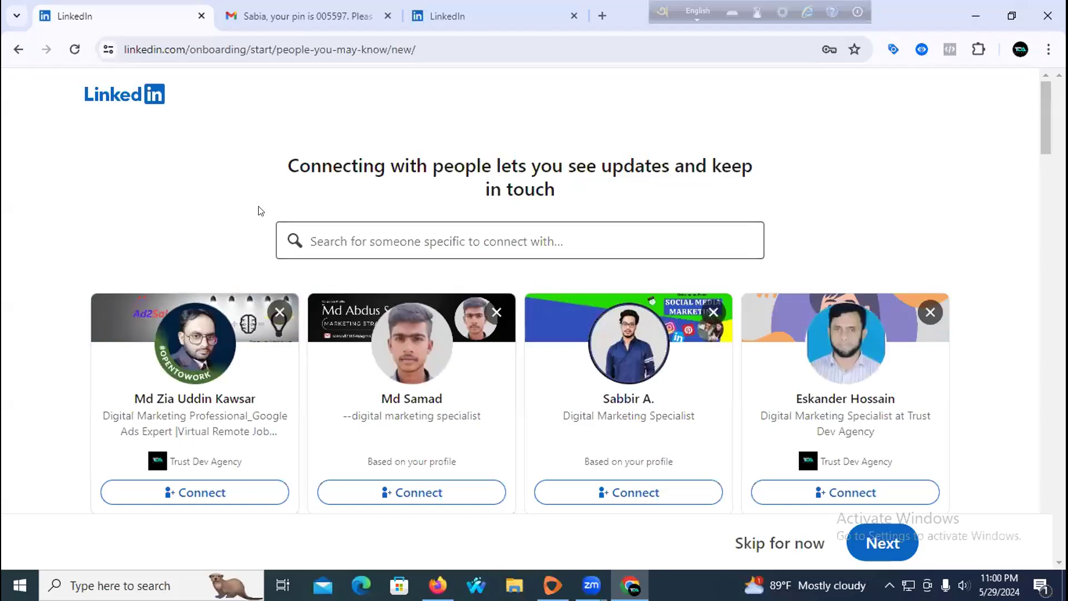
scroll(445, 306, "down", 3)
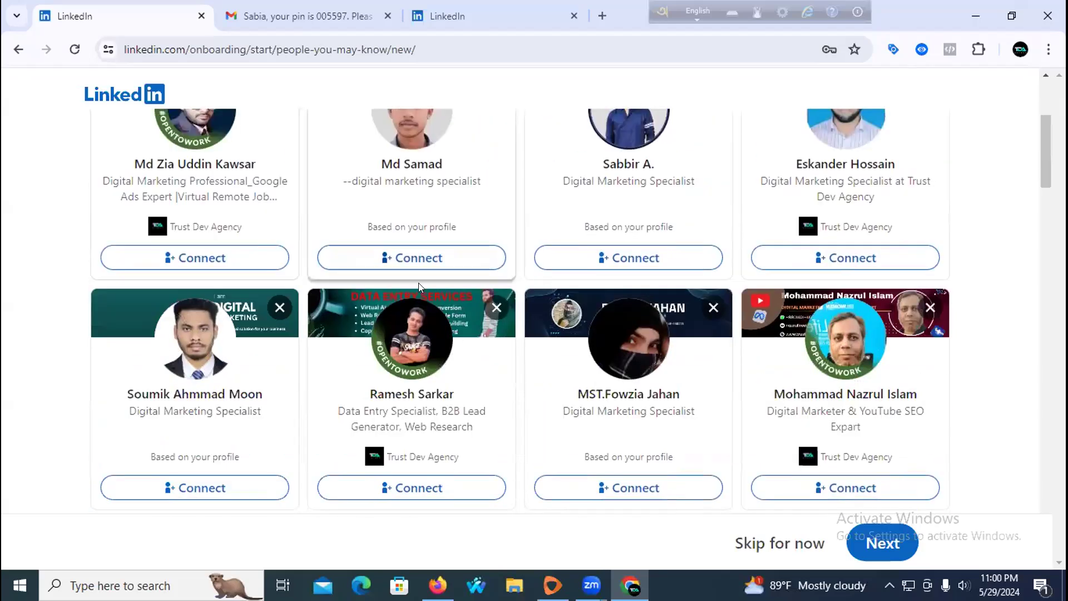
scroll(631, 358, "down", 4)
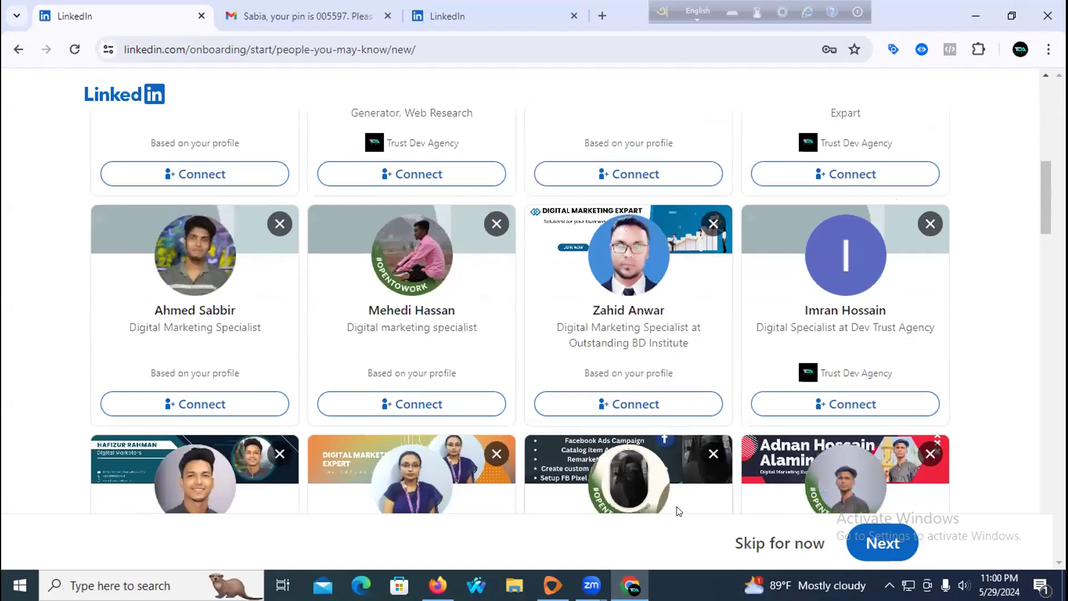
scroll(677, 509, "down", 3)
scroll(677, 511, "down", 4)
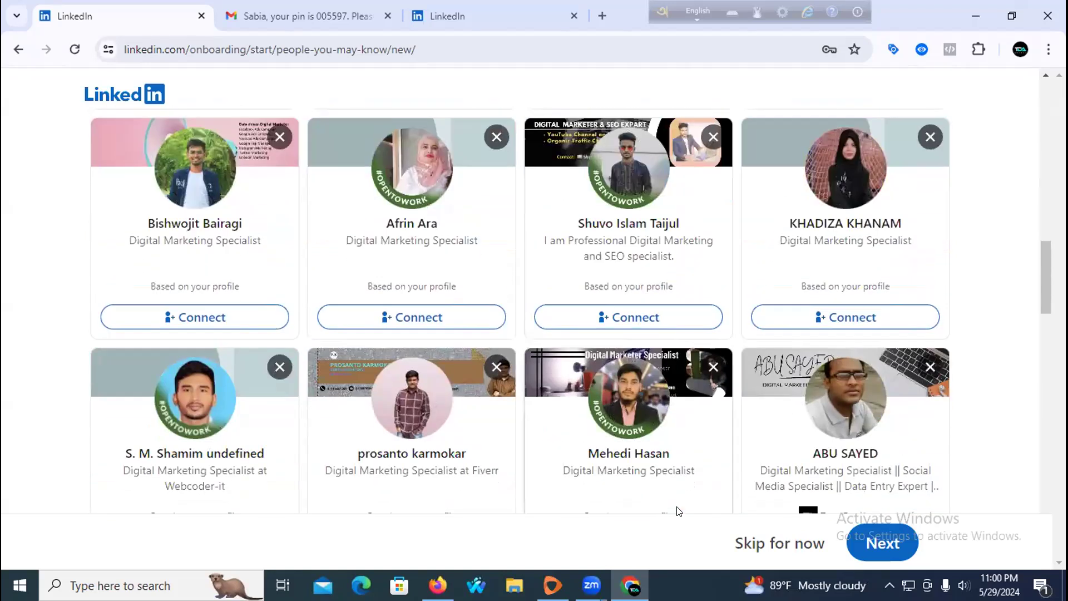
scroll(679, 511, "down", 3)
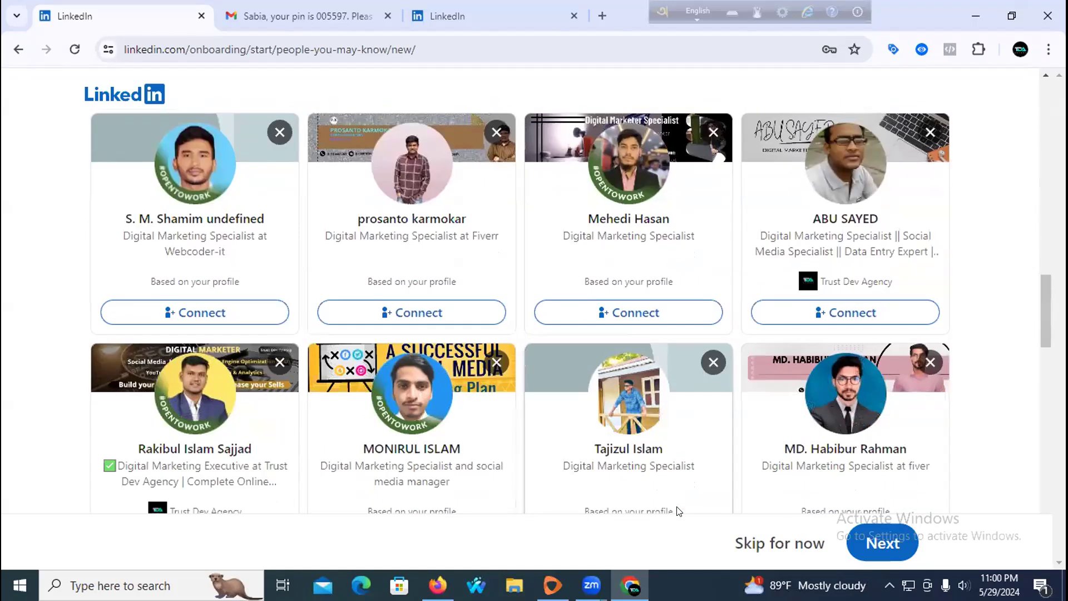
scroll(678, 511, "down", 10)
scroll(678, 511, "down", 6)
scroll(678, 511, "up", 2)
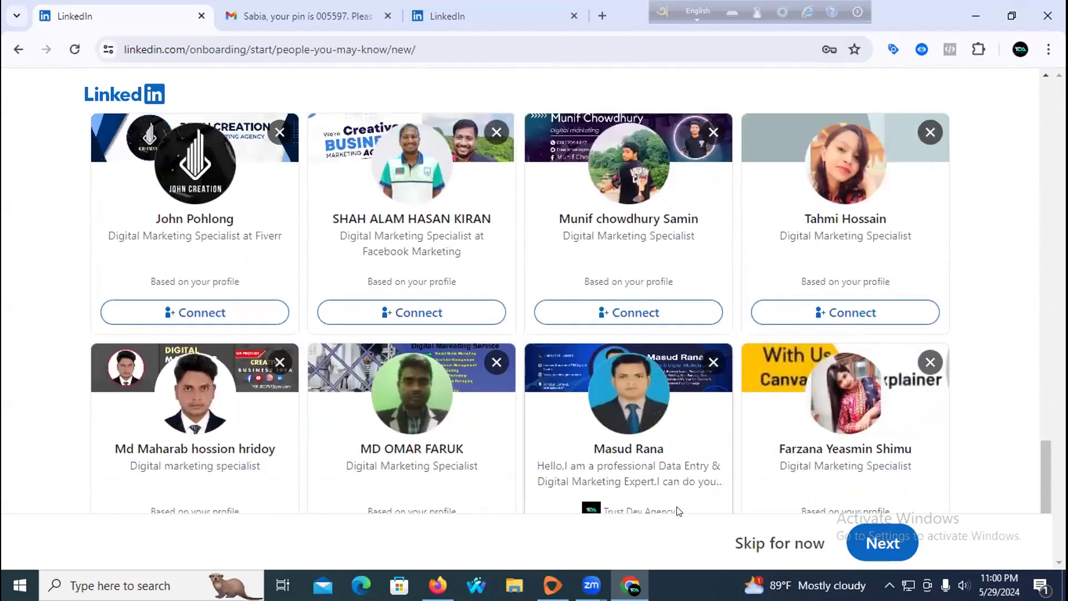
scroll(677, 508, "down", 1)
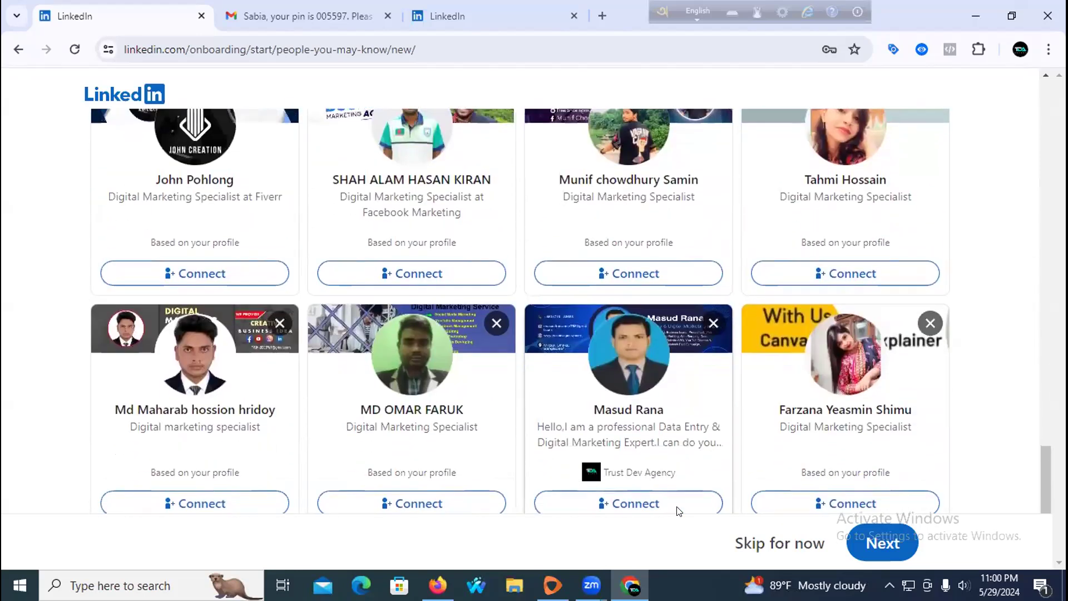
left_click(788, 546)
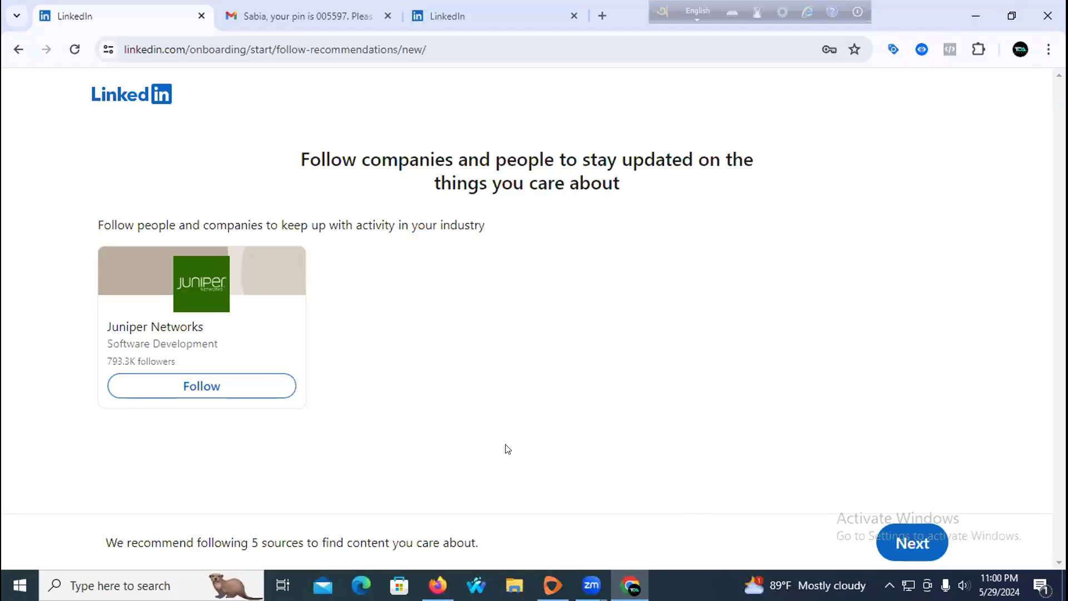
Skip the follow suggestions, dismiss the privacy notice, collapse Messaging, and open the Me menu.
left_click(899, 545)
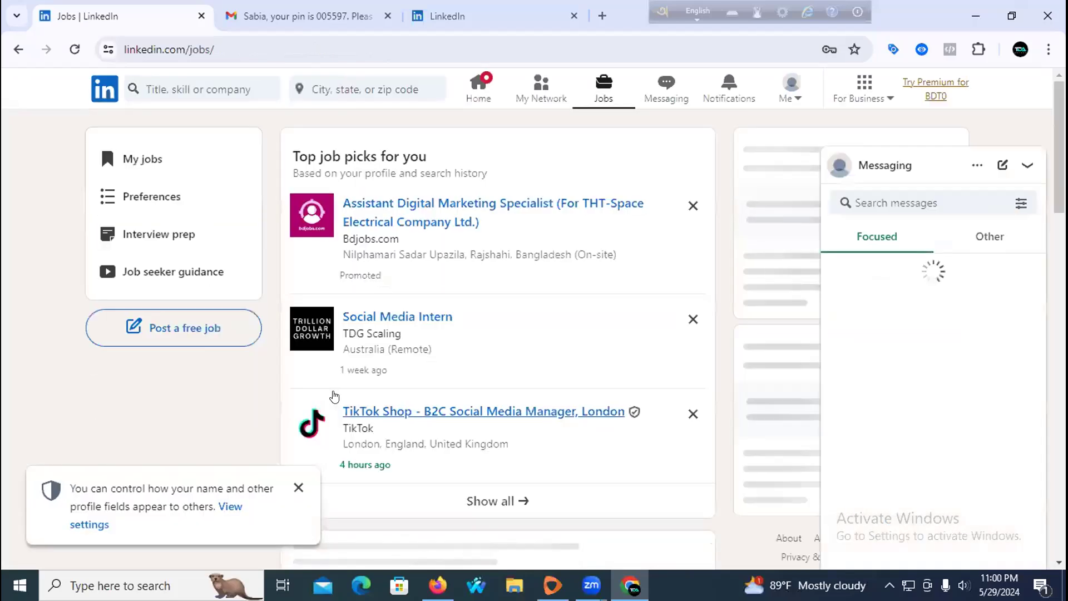
left_click(298, 488)
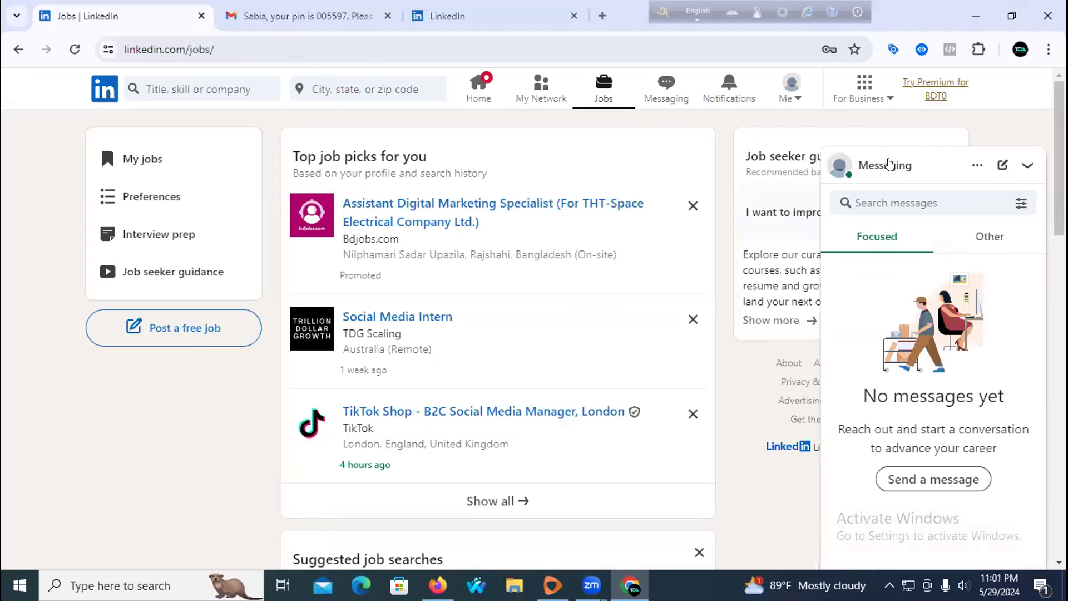
left_click(926, 164)
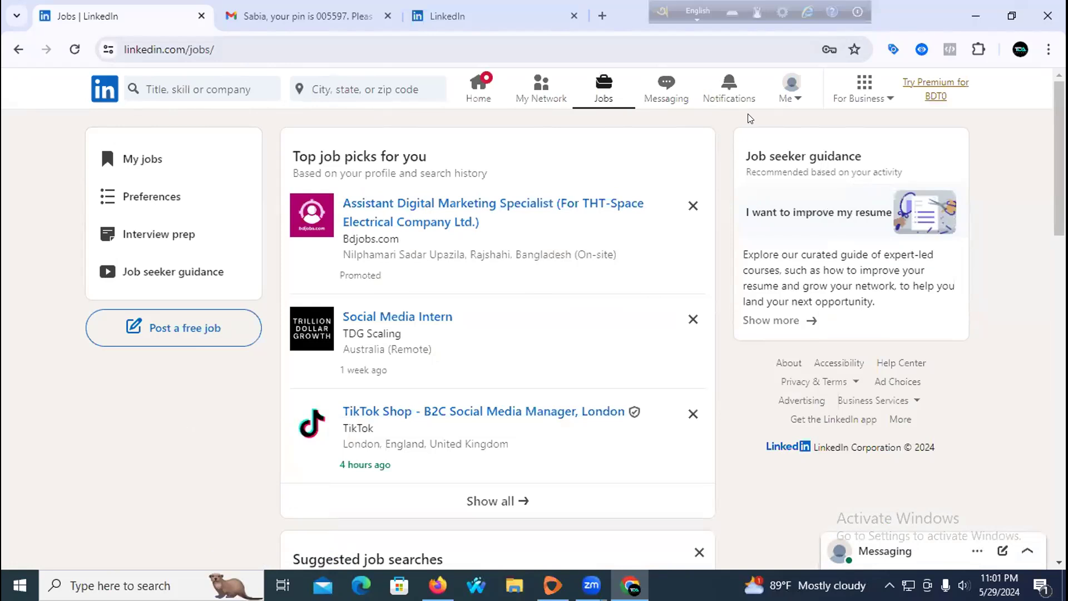
left_click(789, 96)
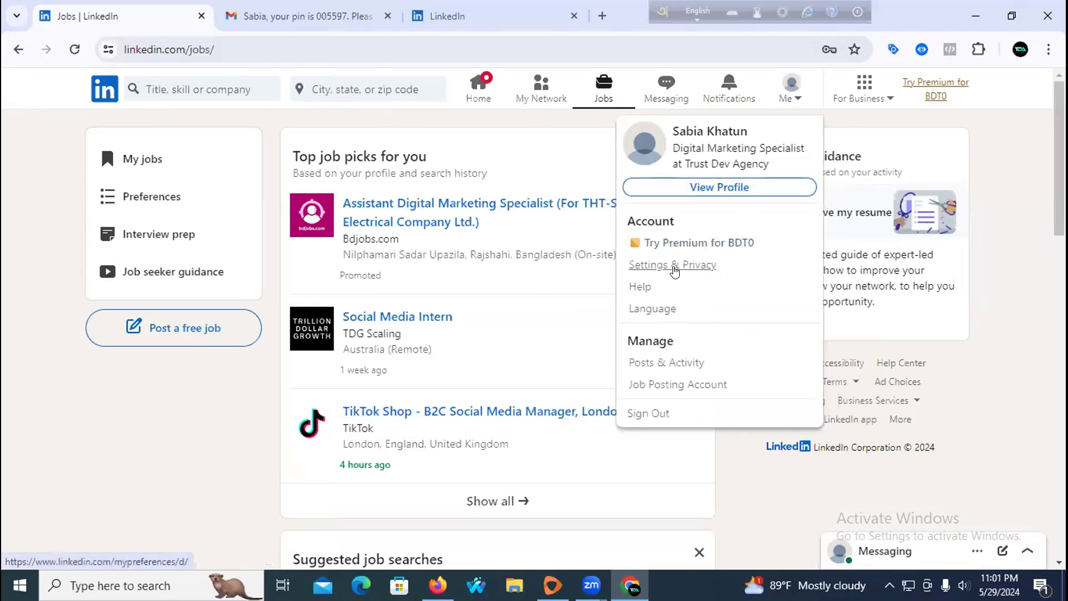
left_click(674, 265)
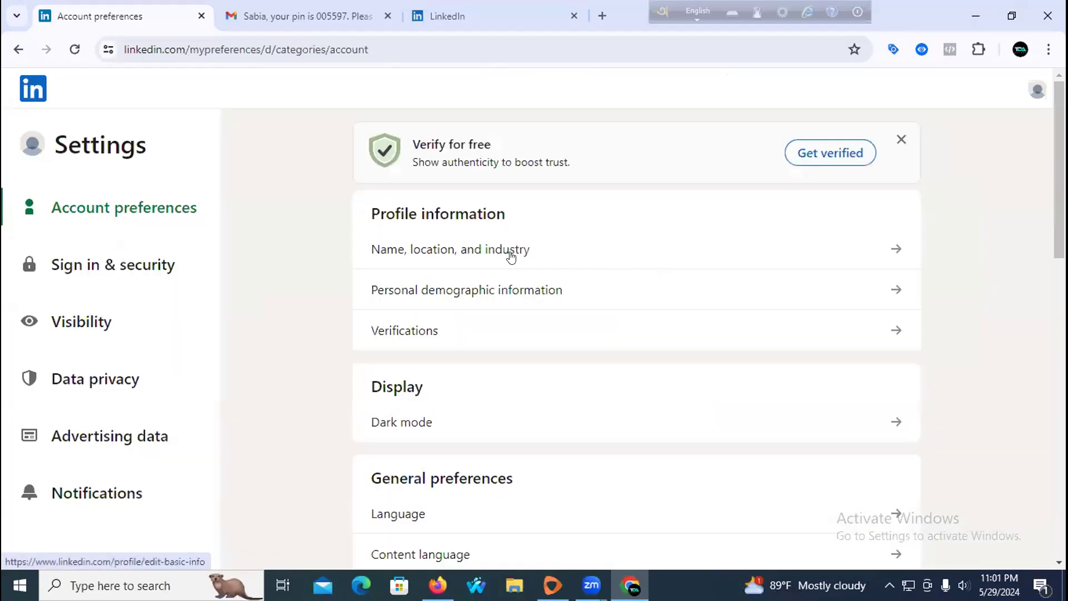
scroll(558, 312, "down", 4)
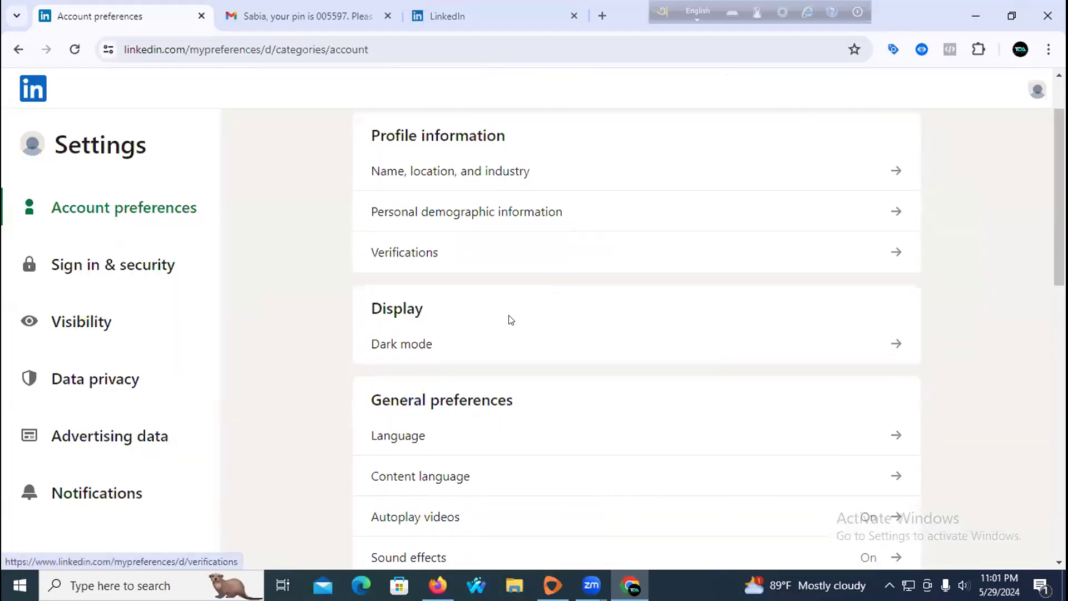
scroll(512, 321, "down", 7)
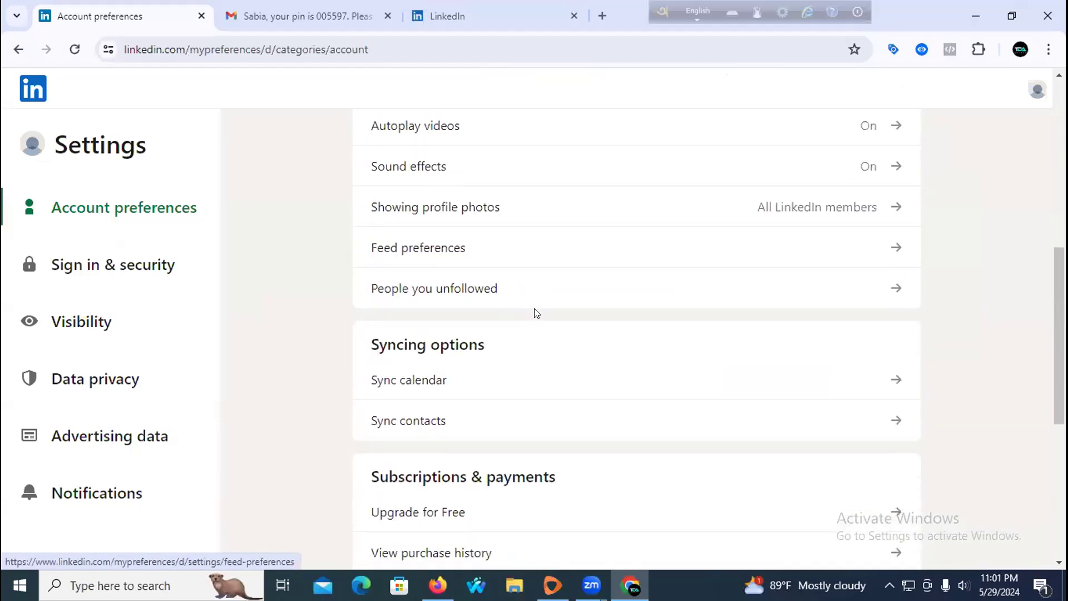
scroll(534, 318, "down", 3)
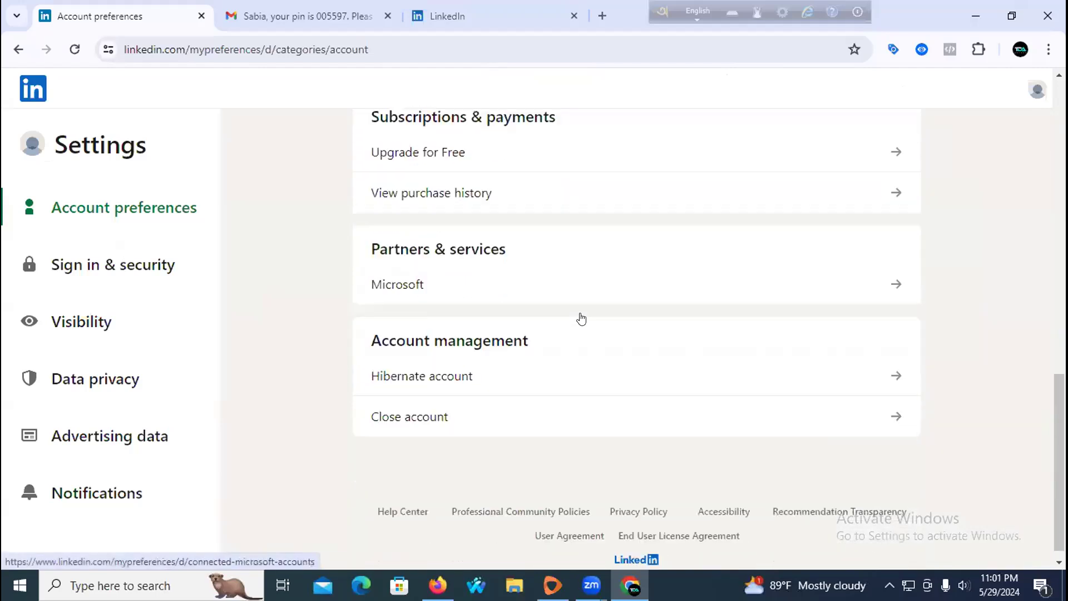
scroll(575, 320, "up", 3)
scroll(573, 317, "down", 1)
Save the intro with position Digital Marketing Specialist and location Rajshahi, Bangladesh.
scroll(571, 320, "up", 10)
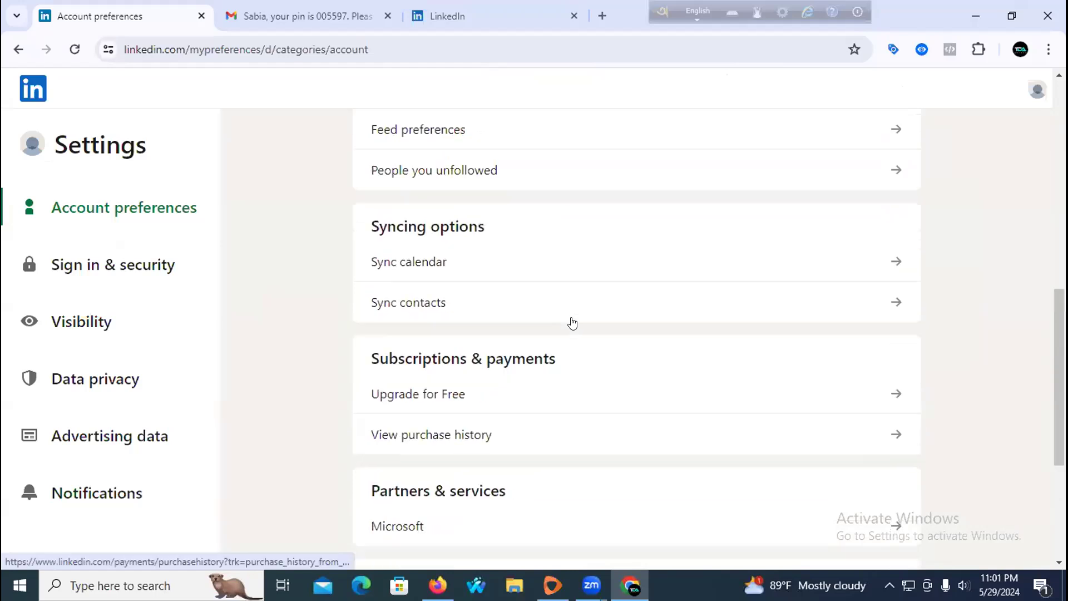
scroll(590, 311, "up", 2)
left_click(735, 250)
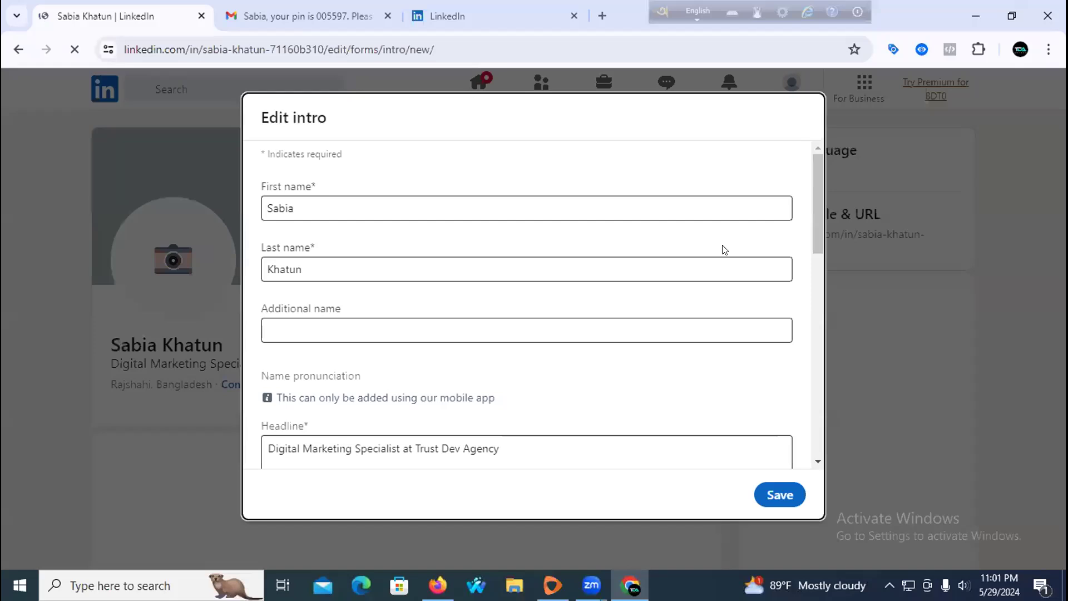
left_click(724, 248)
scroll(486, 310, "down", 9)
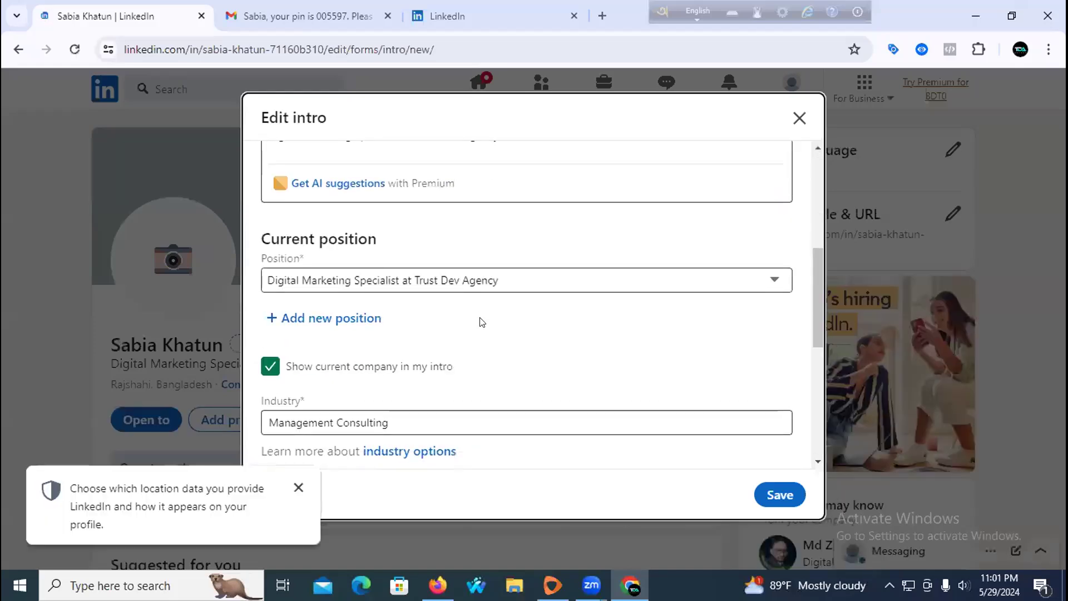
scroll(585, 311, "down", 1)
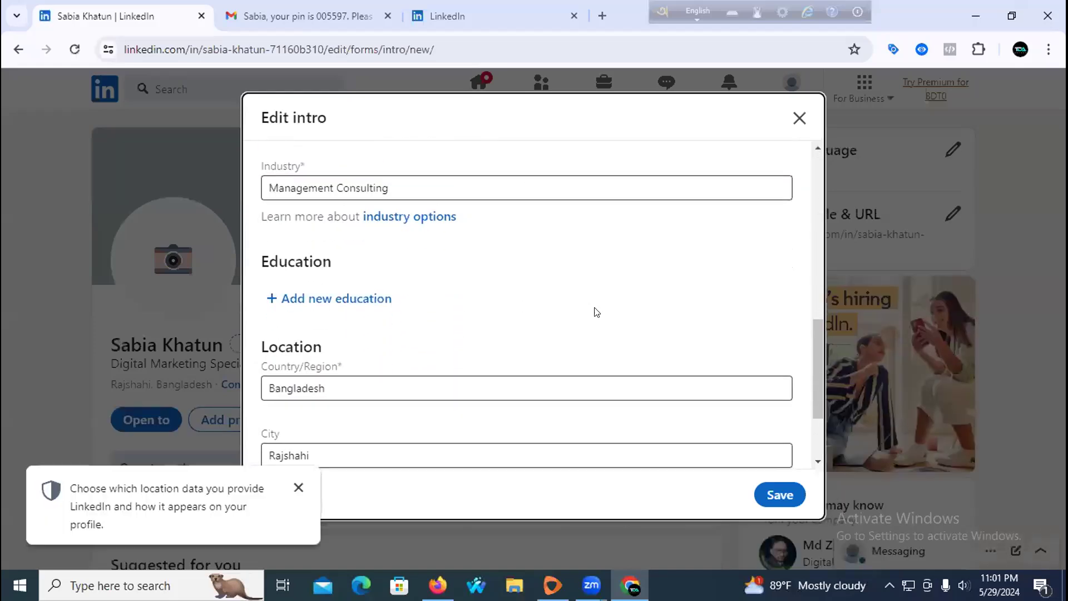
scroll(573, 311, "up", 1)
scroll(571, 311, "up", 2)
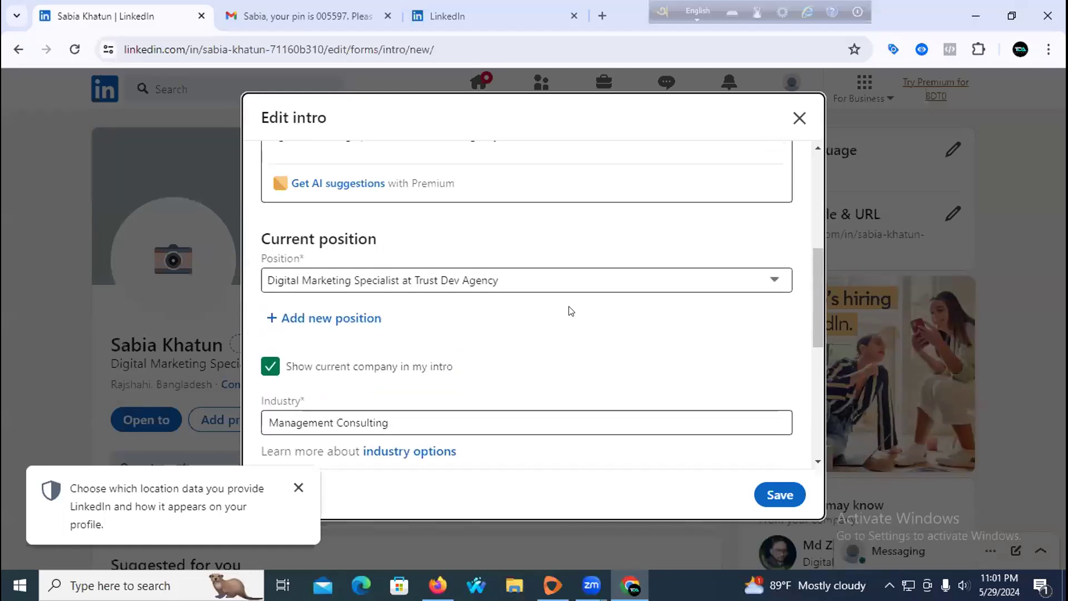
scroll(568, 310, "down", 5)
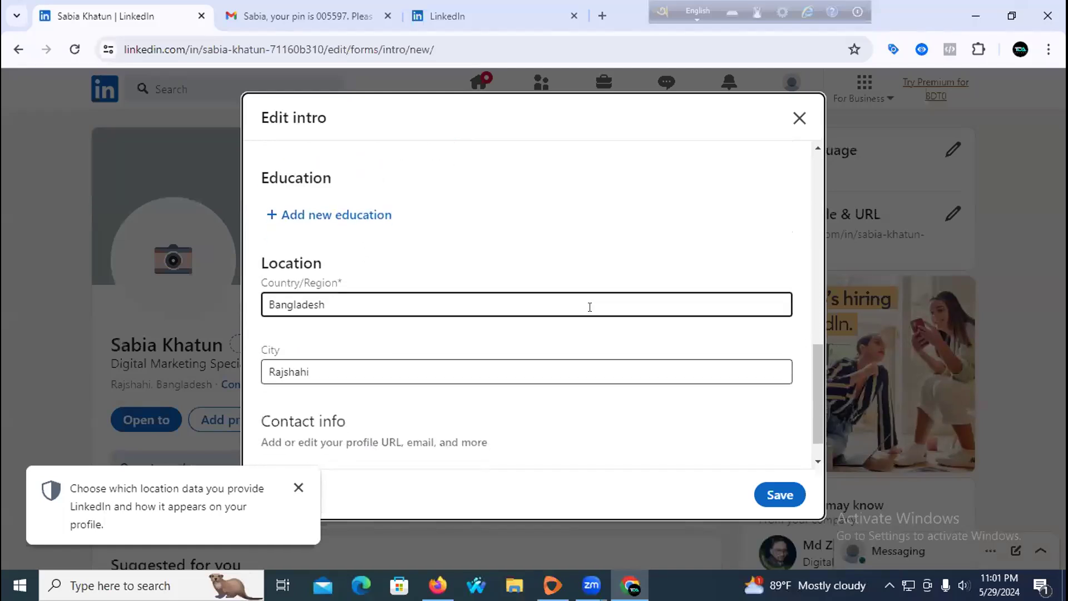
left_click(298, 488)
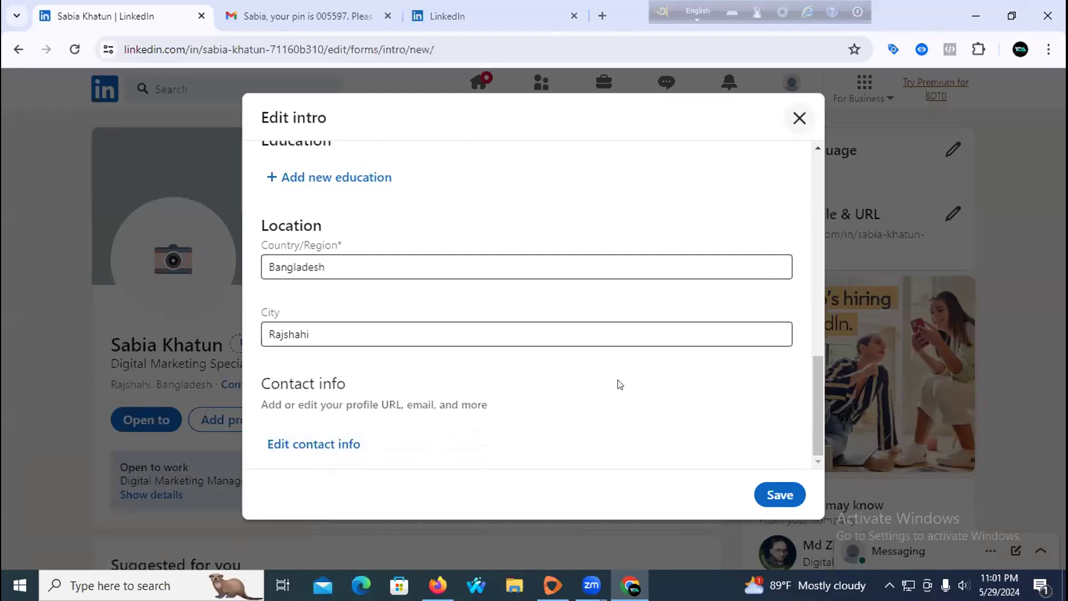
left_click(780, 495)
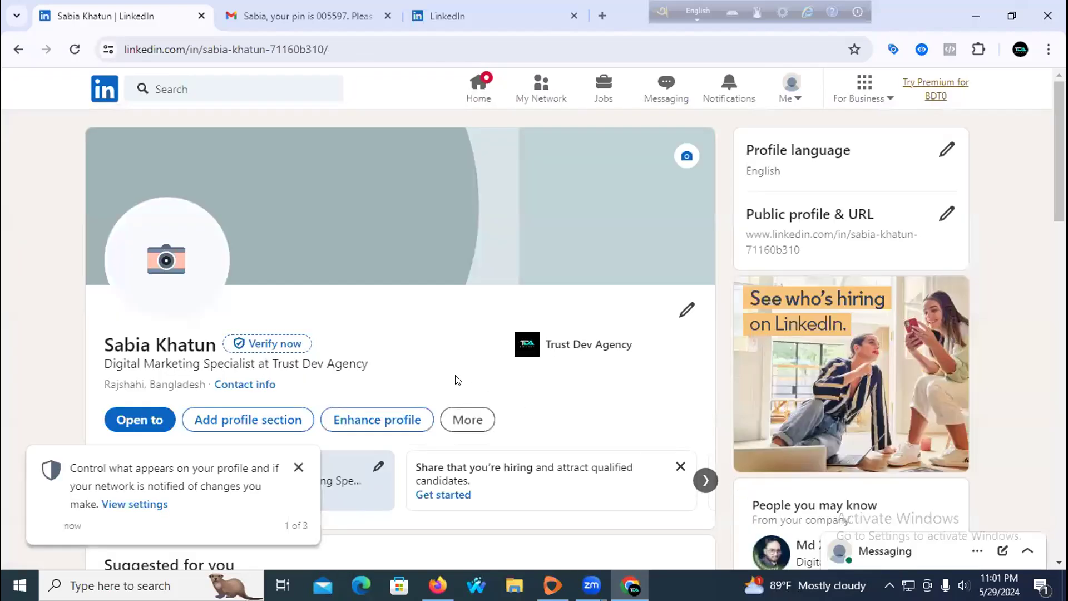
Dismiss the save confirmation and switch to the Firefox window.
scroll(327, 295, "down", 3)
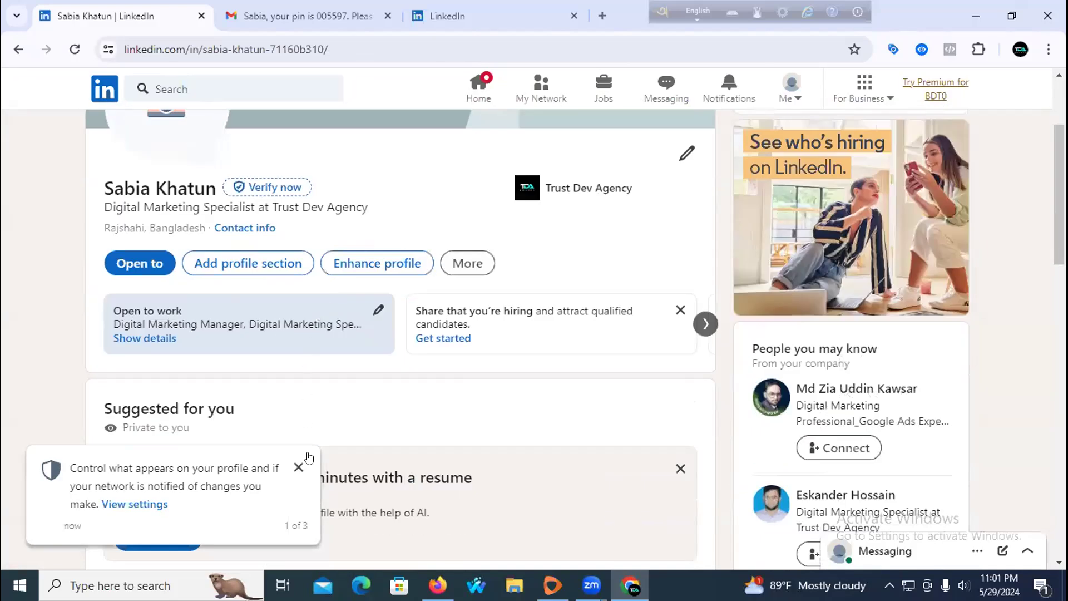
scroll(333, 244, "up", 3)
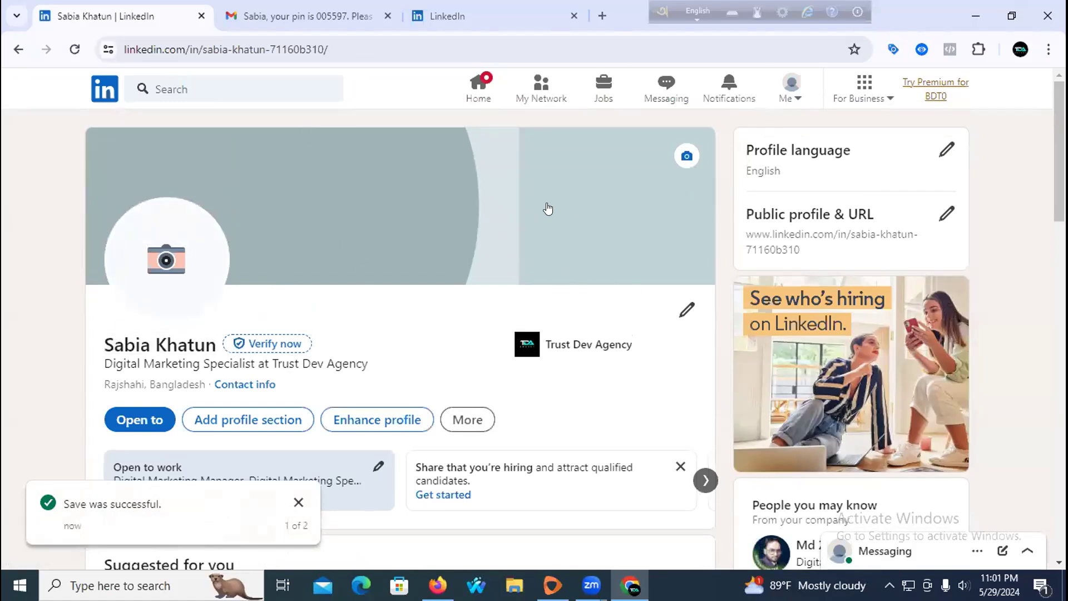
left_click(299, 499)
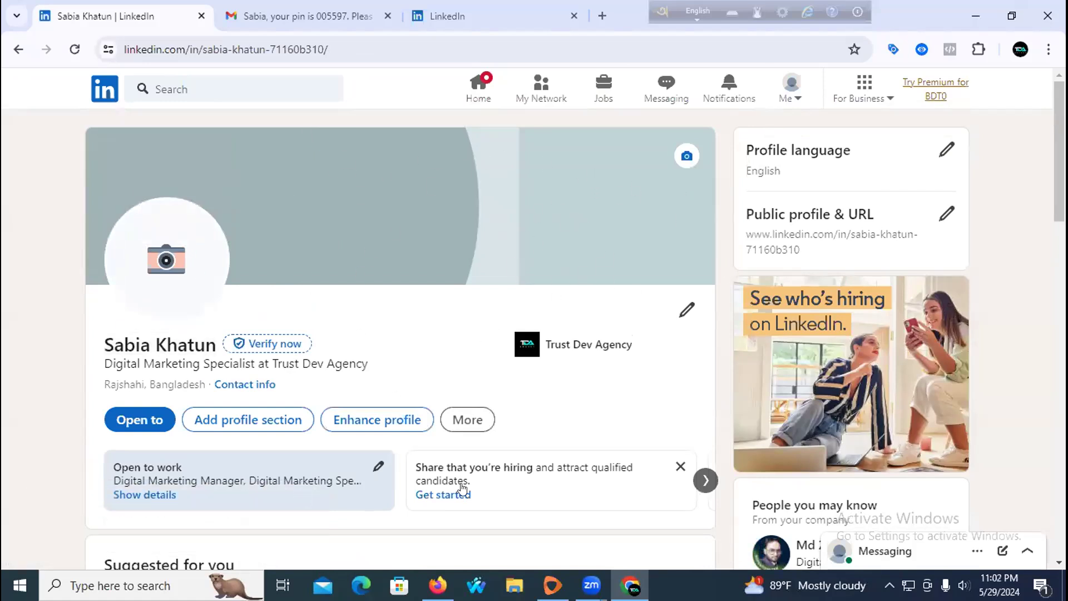
left_click(438, 585)
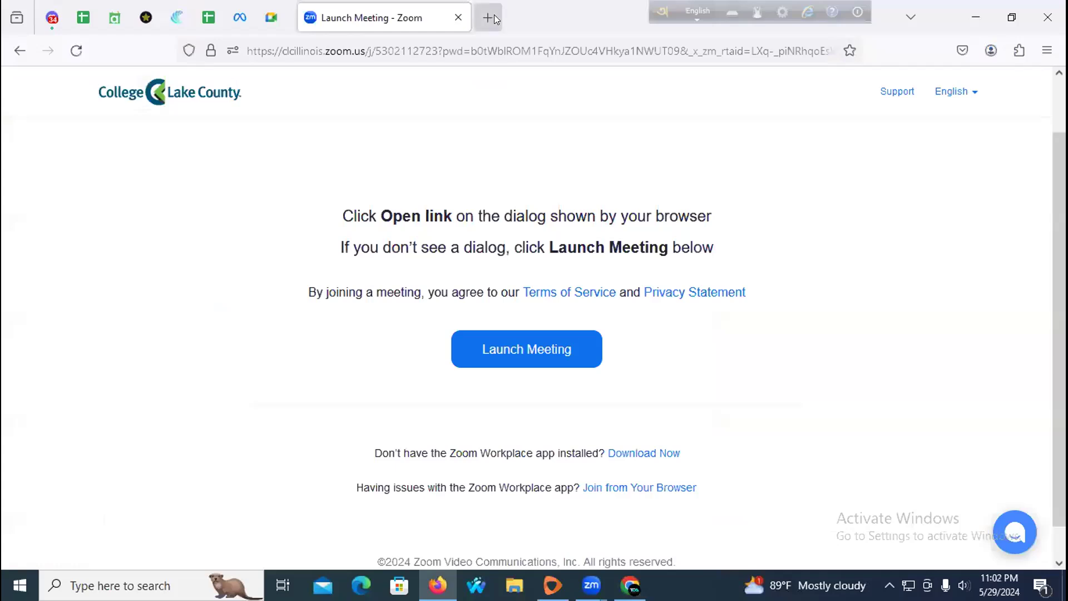
Open Canva in a new tab and search templates for 'linkedin Profile cover'.
left_click(489, 17)
left_click(736, 363)
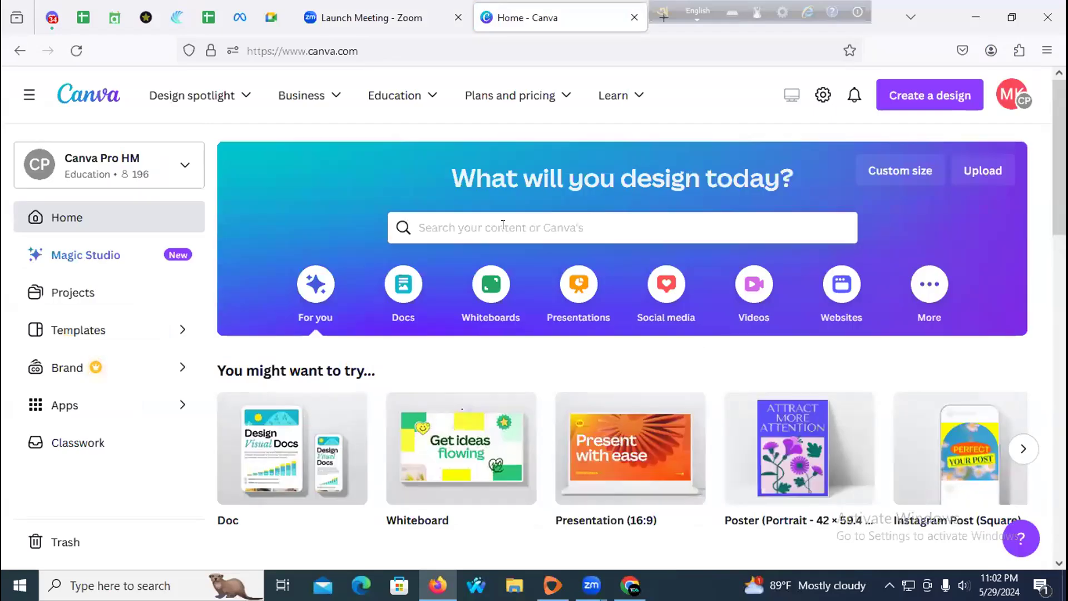
left_click(503, 224)
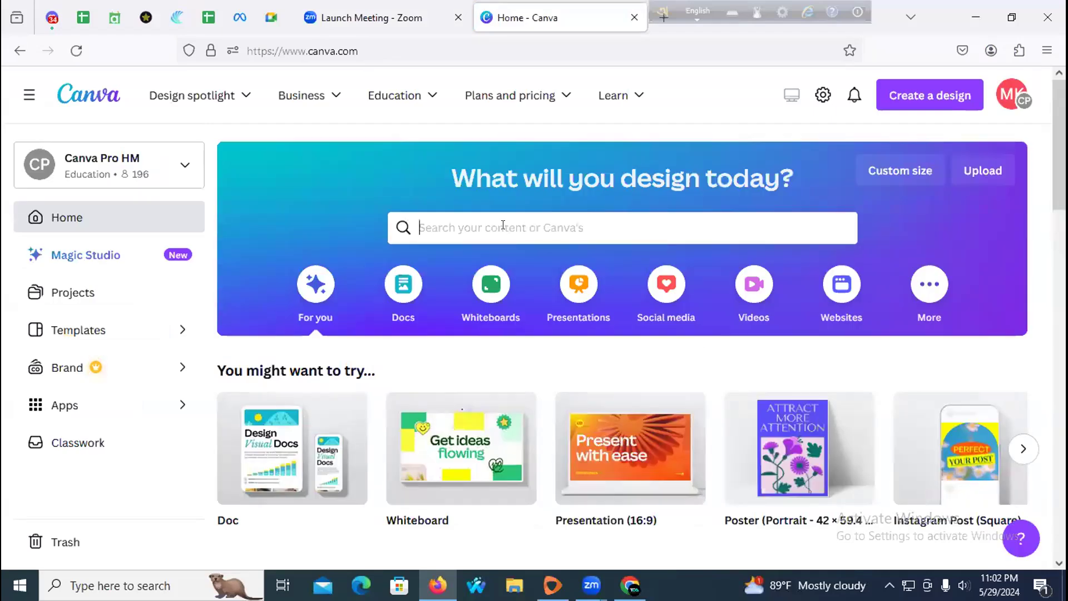
type("li")
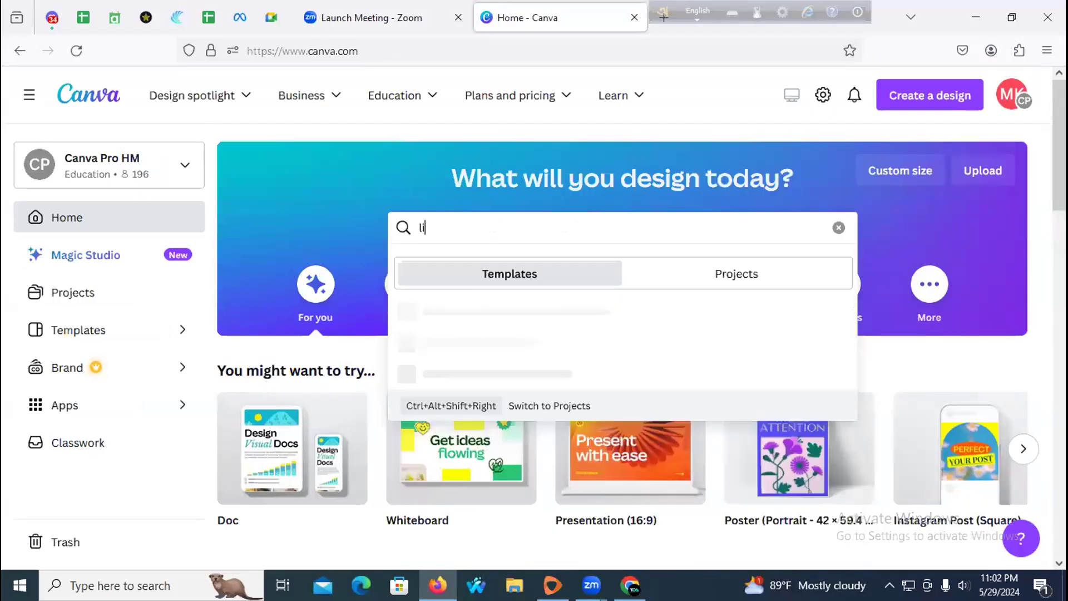
type("nkedin P")
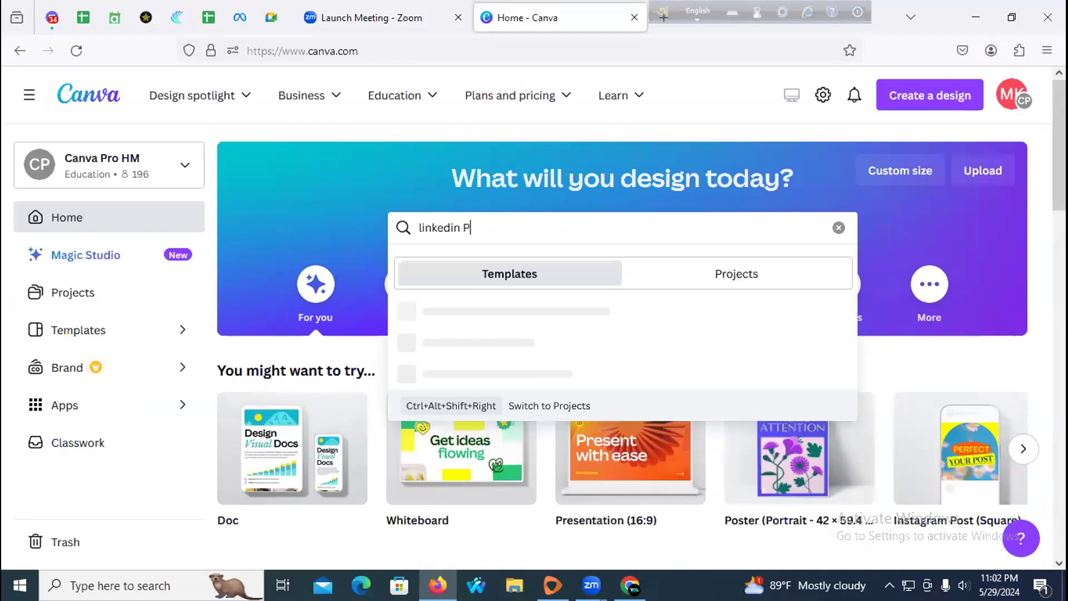
type("rofile ")
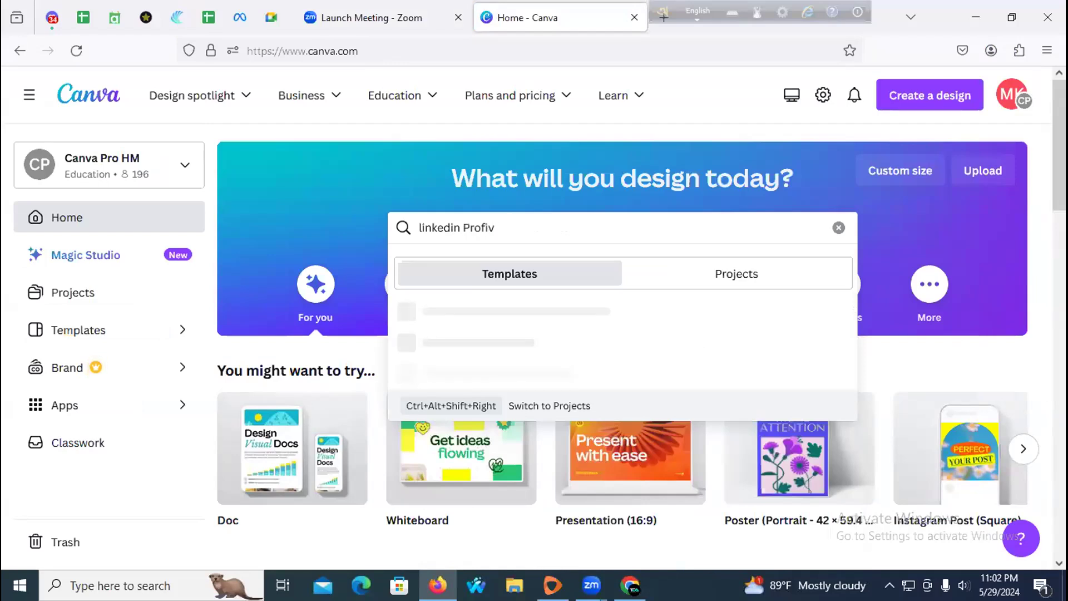
type("cvo")
key("BackSpace")
key("BackSpace")
type("over")
key("Return")
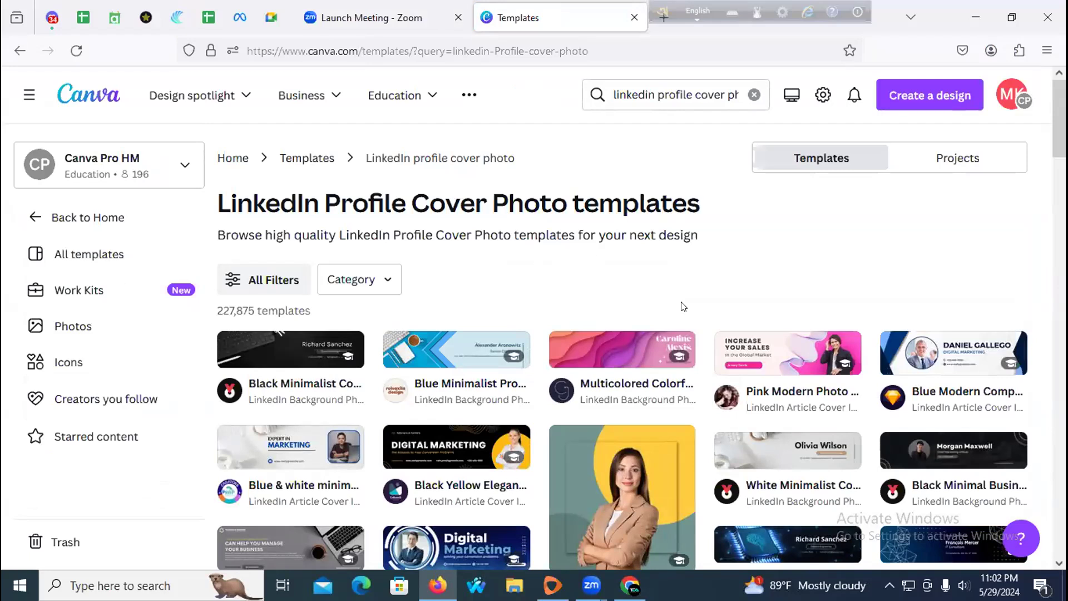
Browse the results and open the Black and Orange and Orange and Black templates in background tabs.
scroll(634, 359, "down", 5)
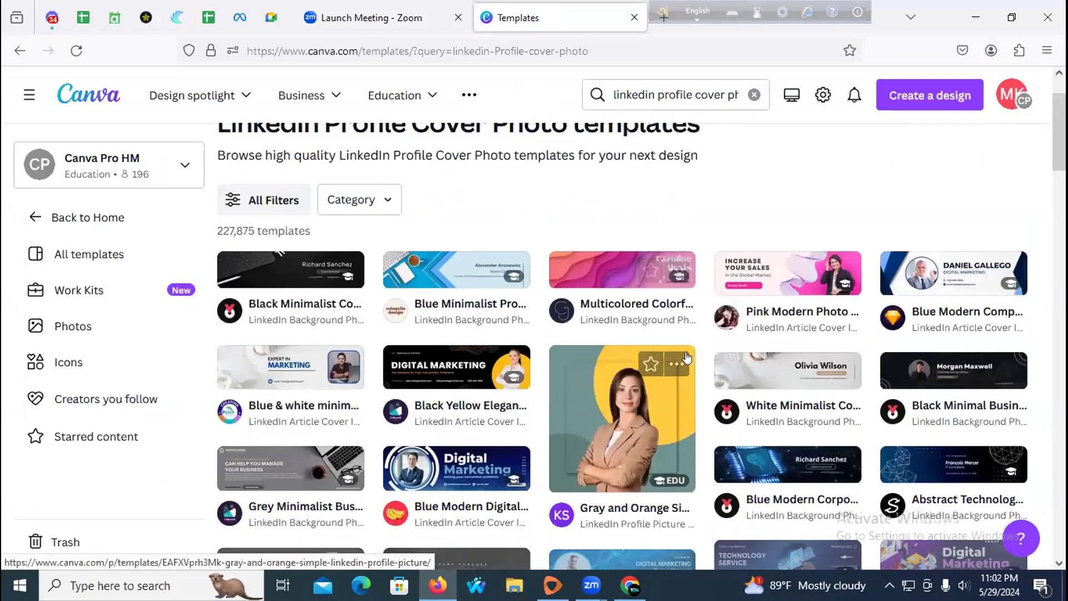
scroll(624, 370, "down", 2)
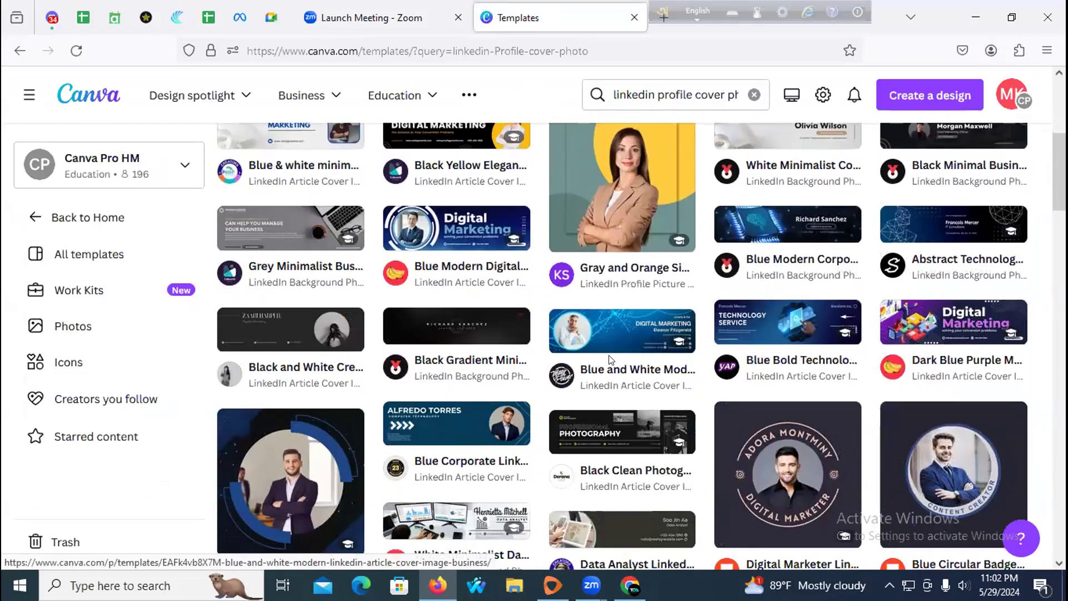
scroll(611, 360, "down", 5)
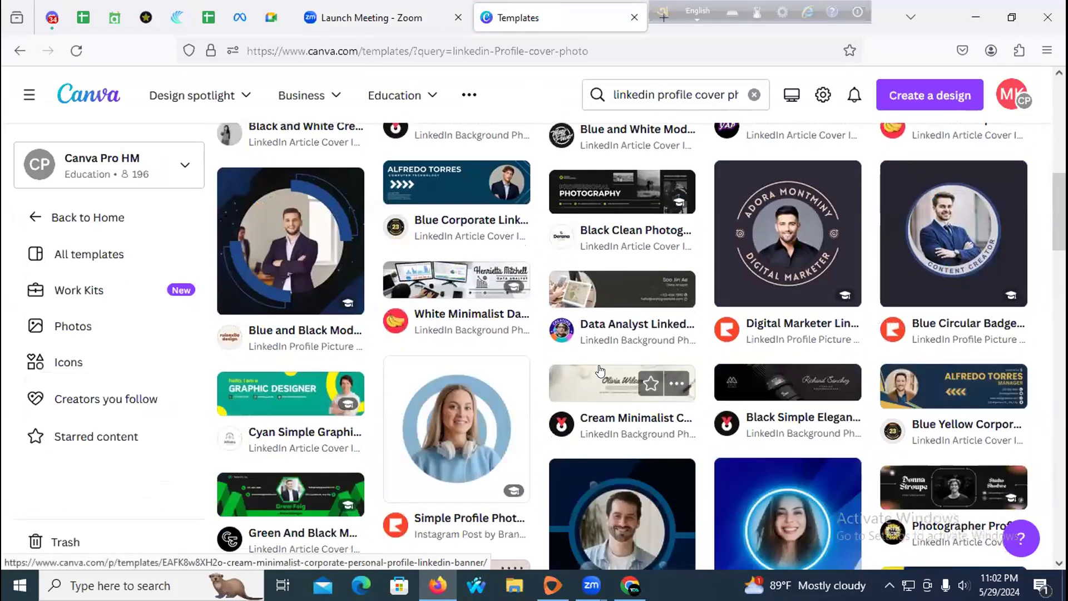
scroll(600, 370, "down", 5)
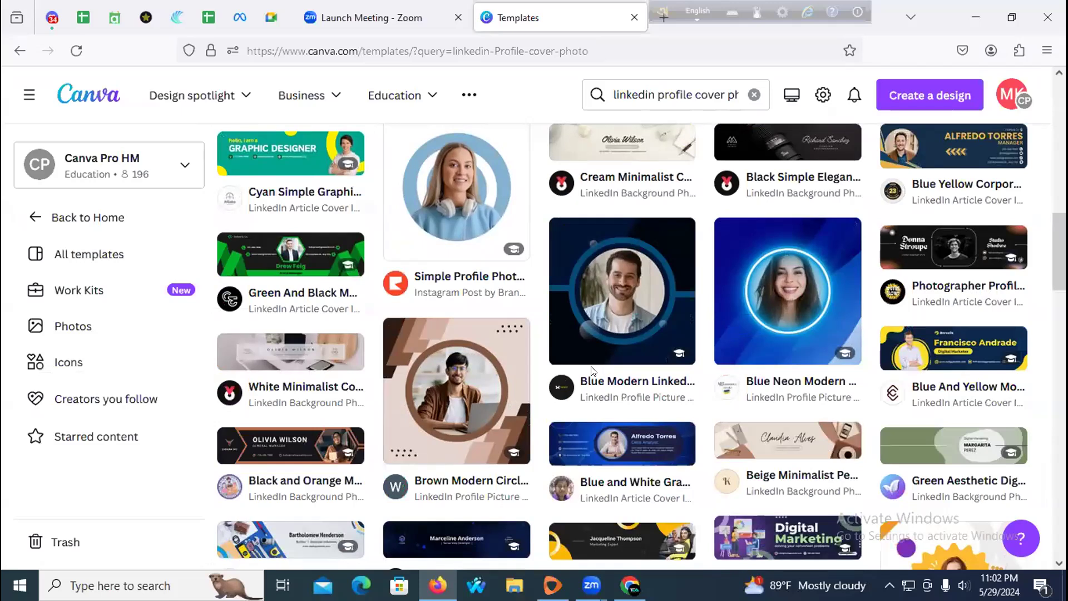
scroll(587, 373, "down", 3)
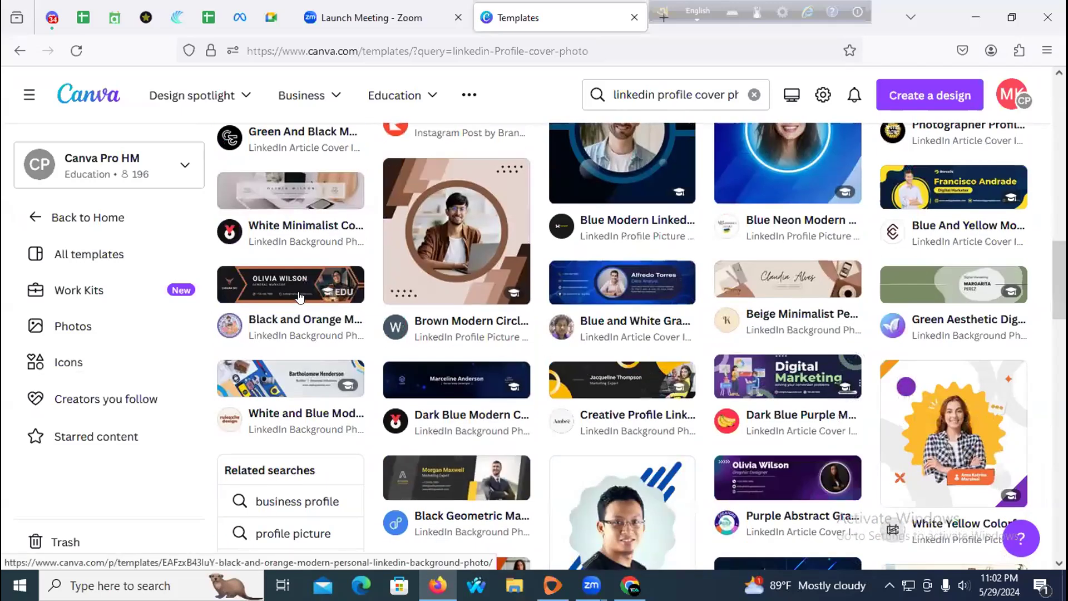
middle_click(260, 296)
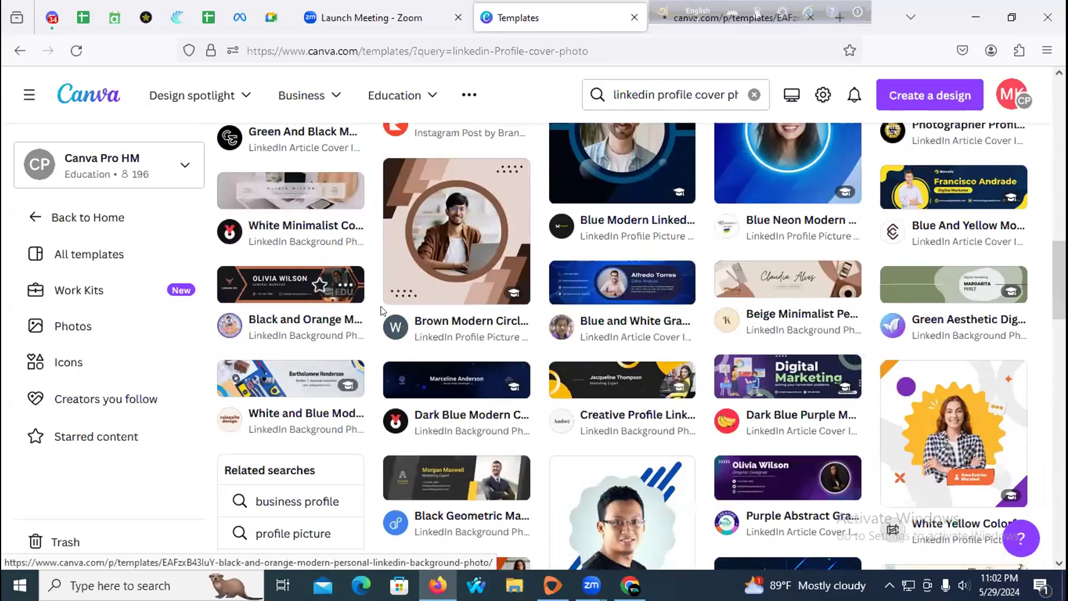
scroll(383, 311, "down", 3)
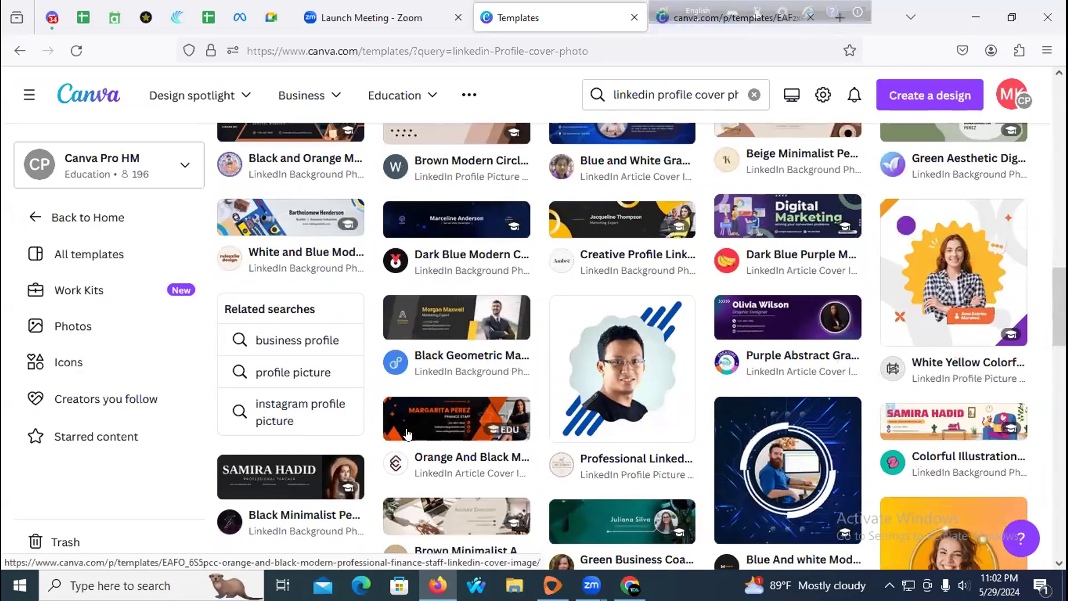
middle_click(408, 433)
scroll(445, 434, "down", 3)
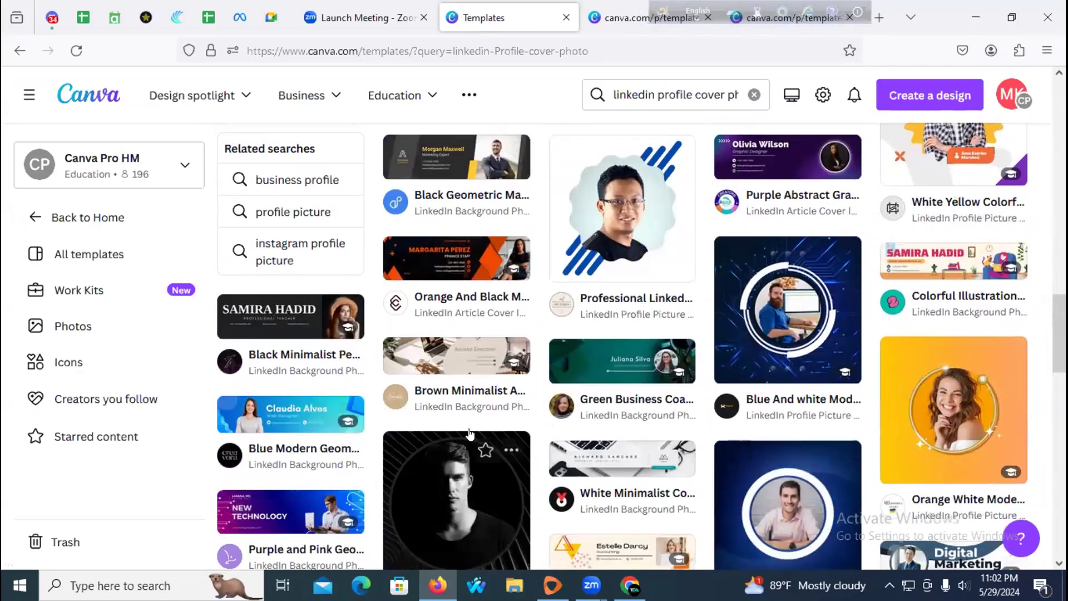
scroll(469, 434, "down", 3)
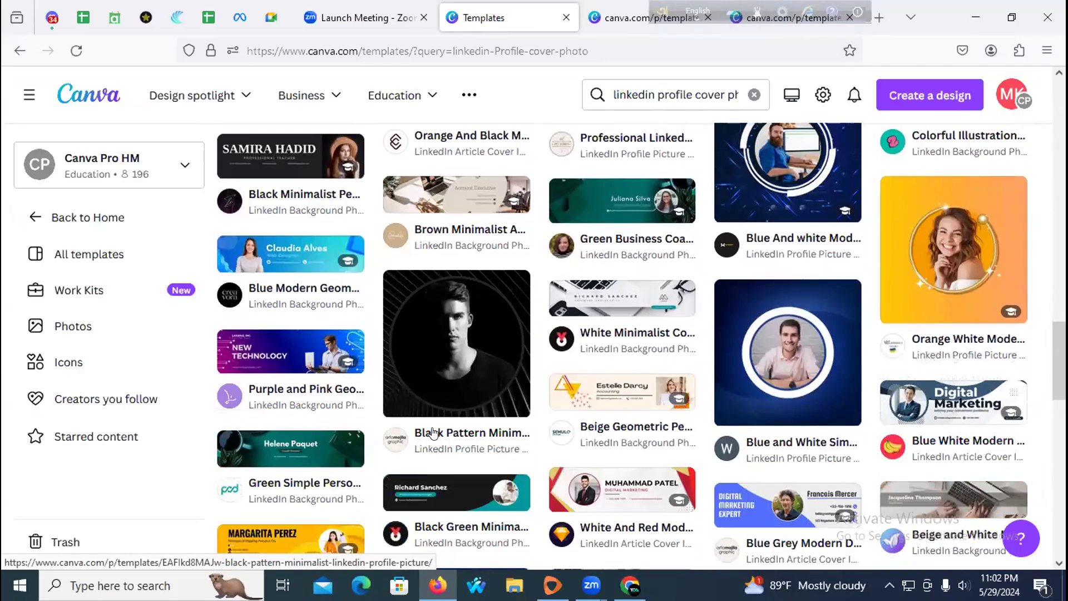
scroll(518, 421, "down", 3)
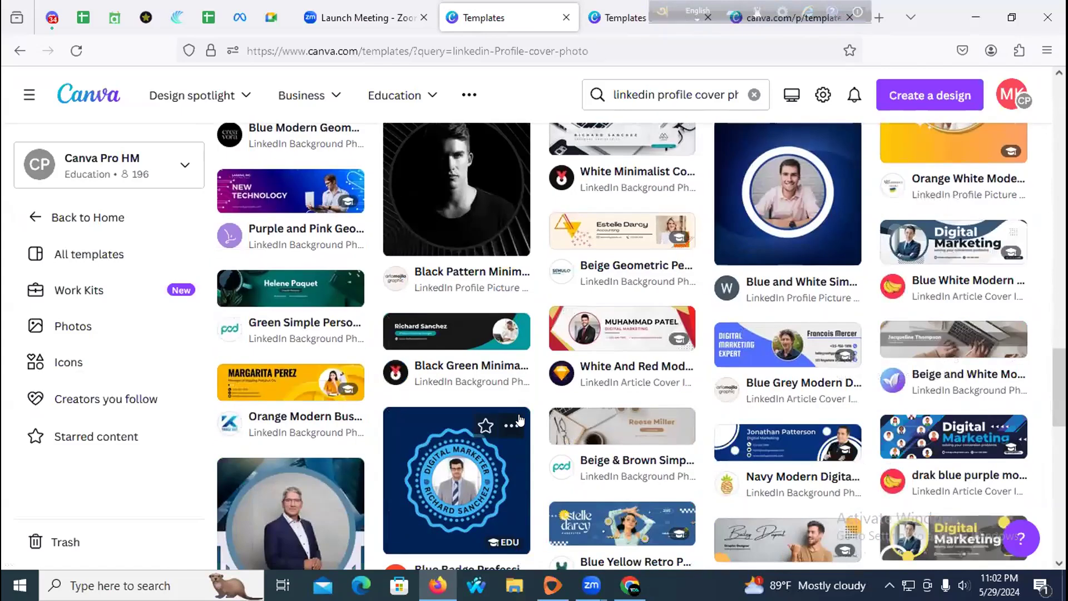
Preview both orange templates' pages, then return to the search results.
left_click(609, 18)
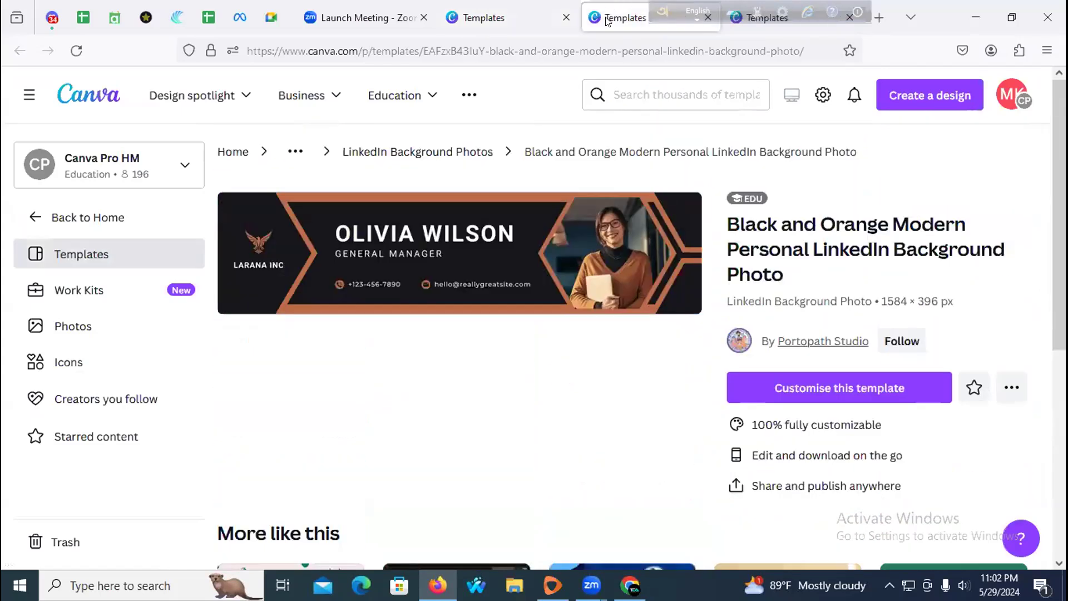
left_click_drag(661, 11, 913, 11)
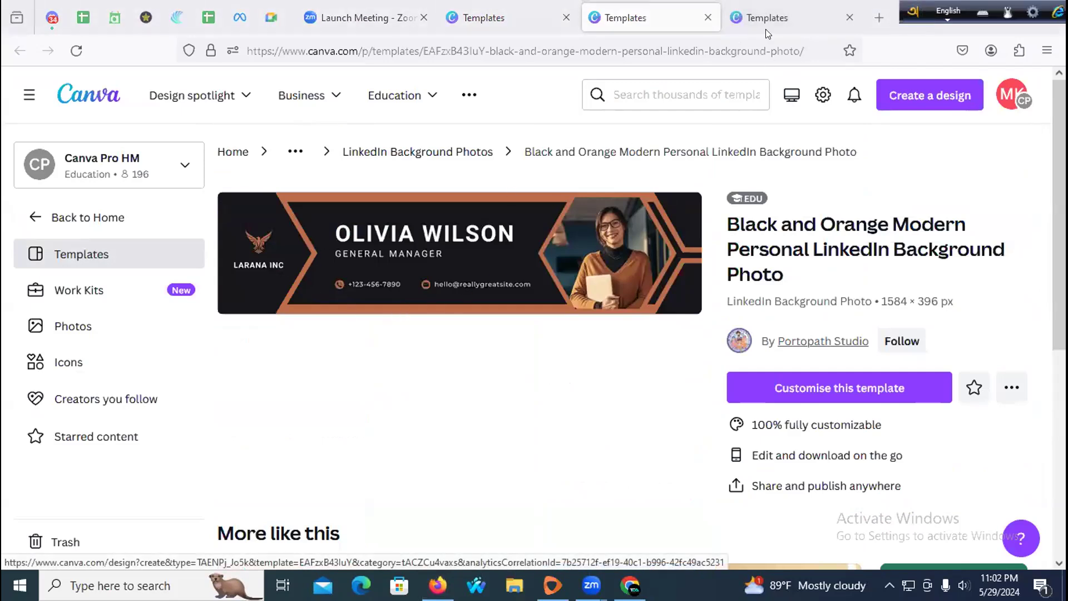
left_click(776, 19)
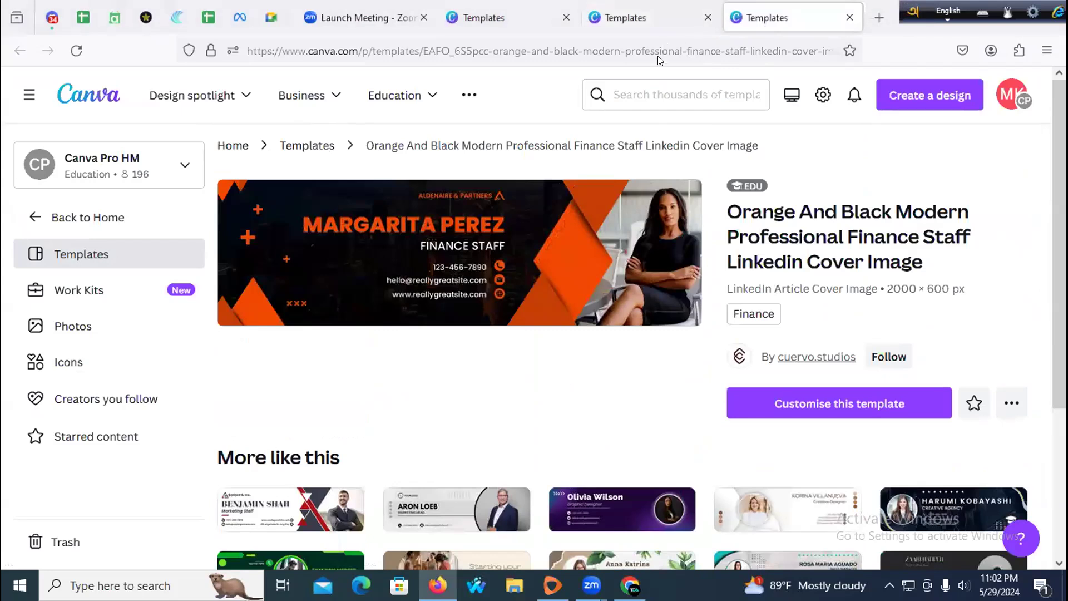
left_click(657, 19)
left_click(508, 12)
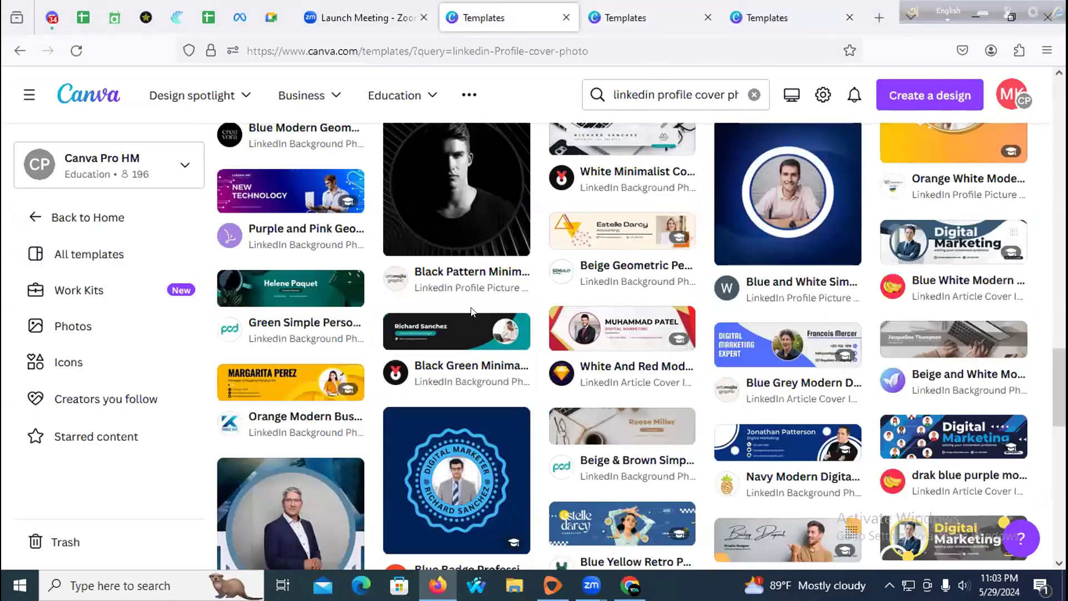
Open the Teal and White Business Consultant template in its own tab and view it.
scroll(472, 312, "down", 3)
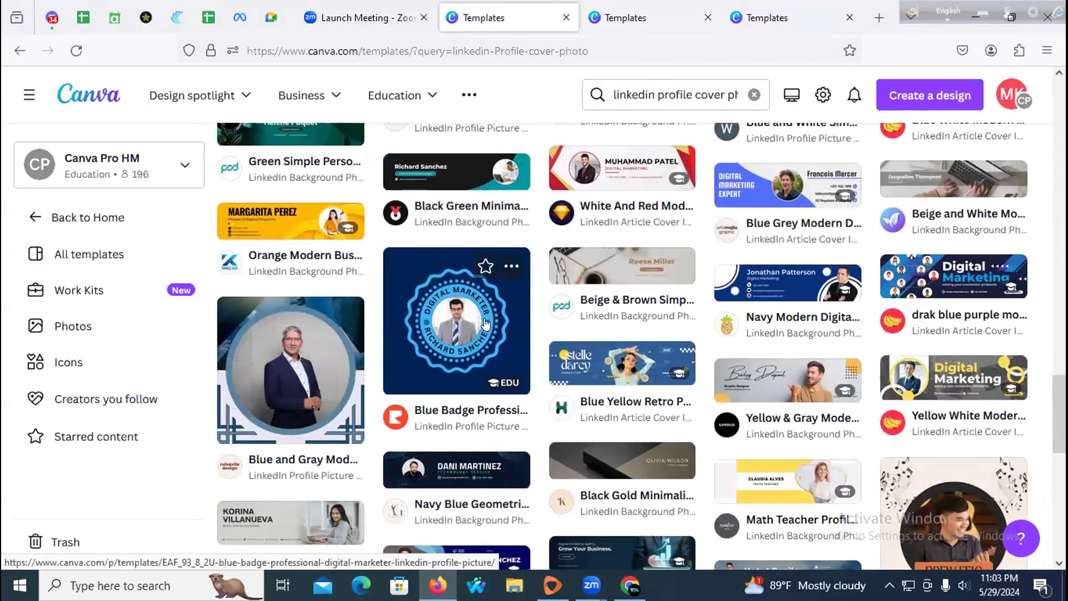
scroll(485, 324, "down", 3)
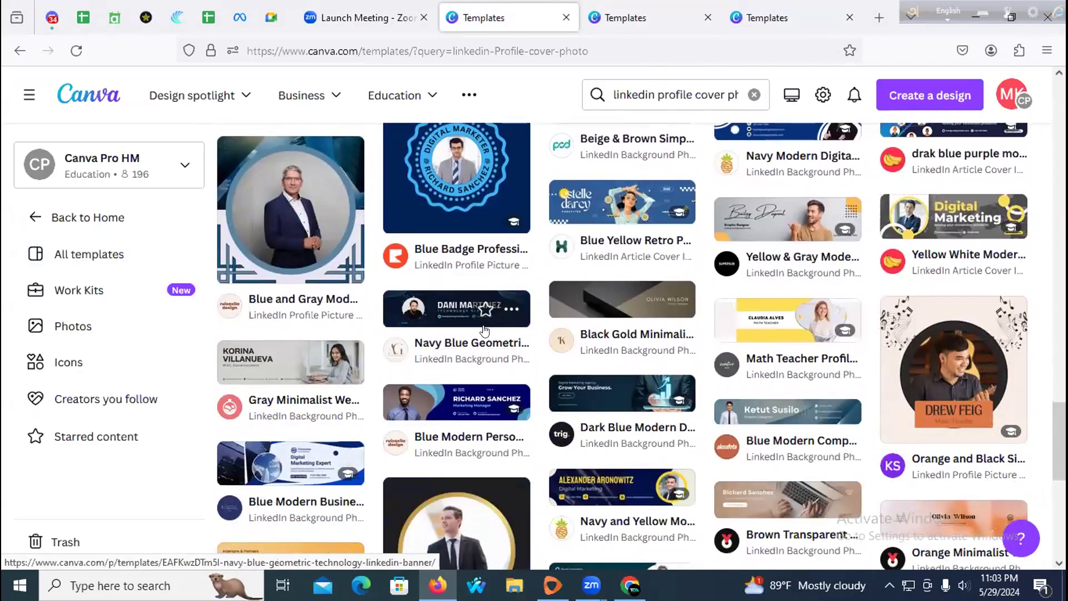
scroll(484, 331, "down", 3)
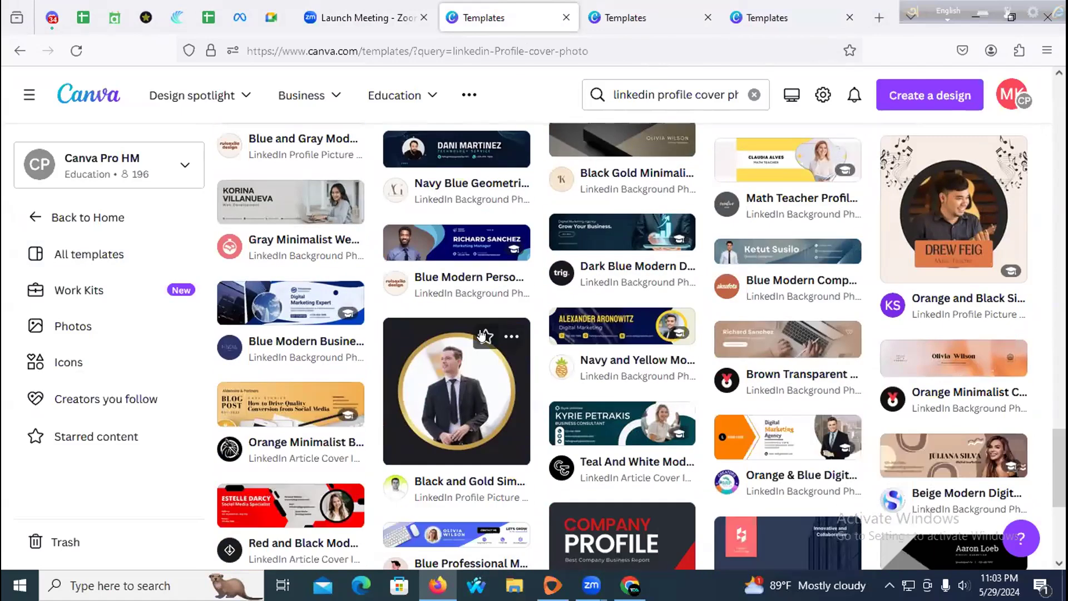
scroll(475, 336, "down", 3)
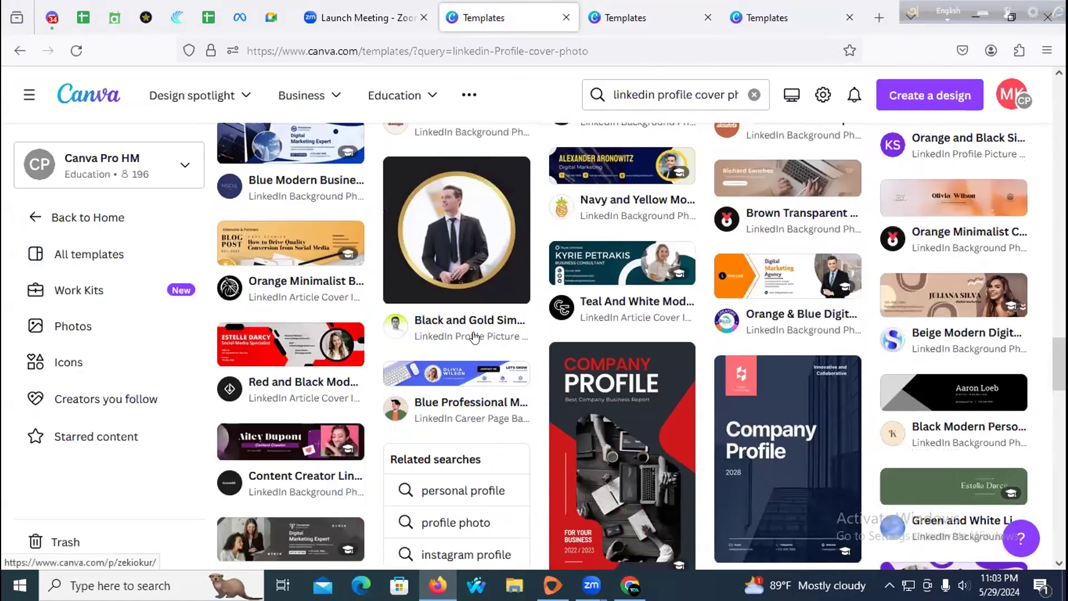
middle_click(590, 267)
left_click(568, 25)
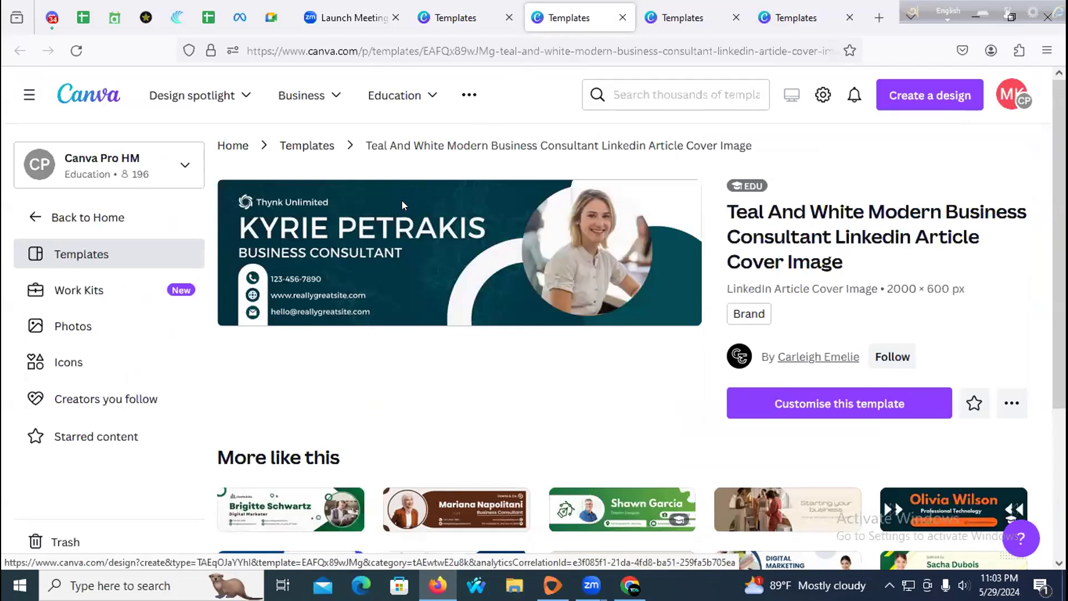
Customise the template, replacing the placeholder name heading with the member's first name.
left_click(405, 206)
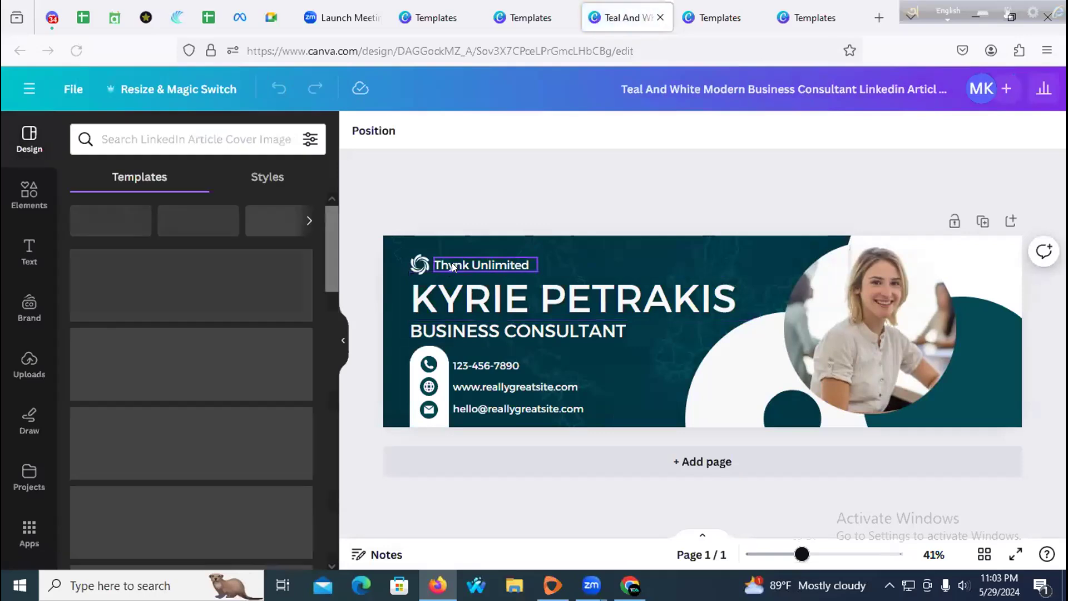
left_click(499, 284)
left_click(499, 284)
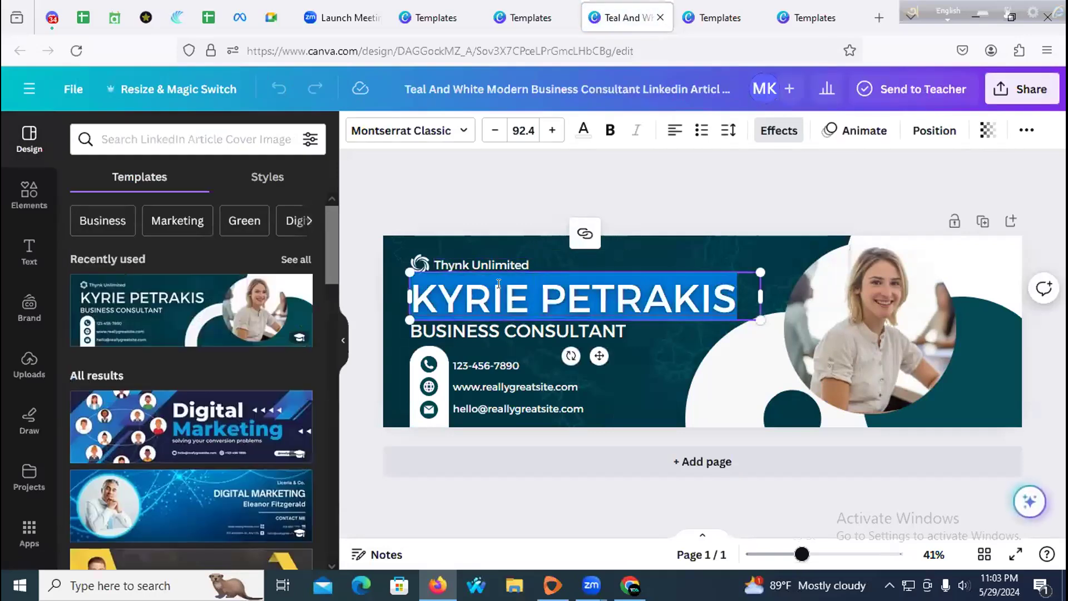
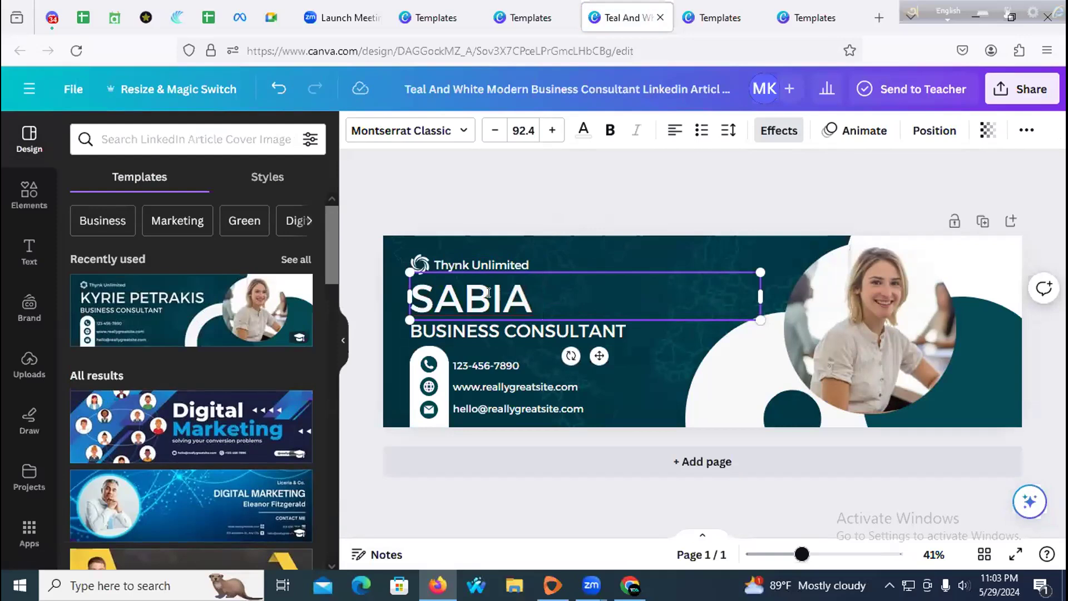
left_click(477, 210)
left_click(470, 301)
Select the name heading and try the Canva Sans, Nexa and Shimanto fonts on it.
left_click(456, 330)
left_click(456, 330)
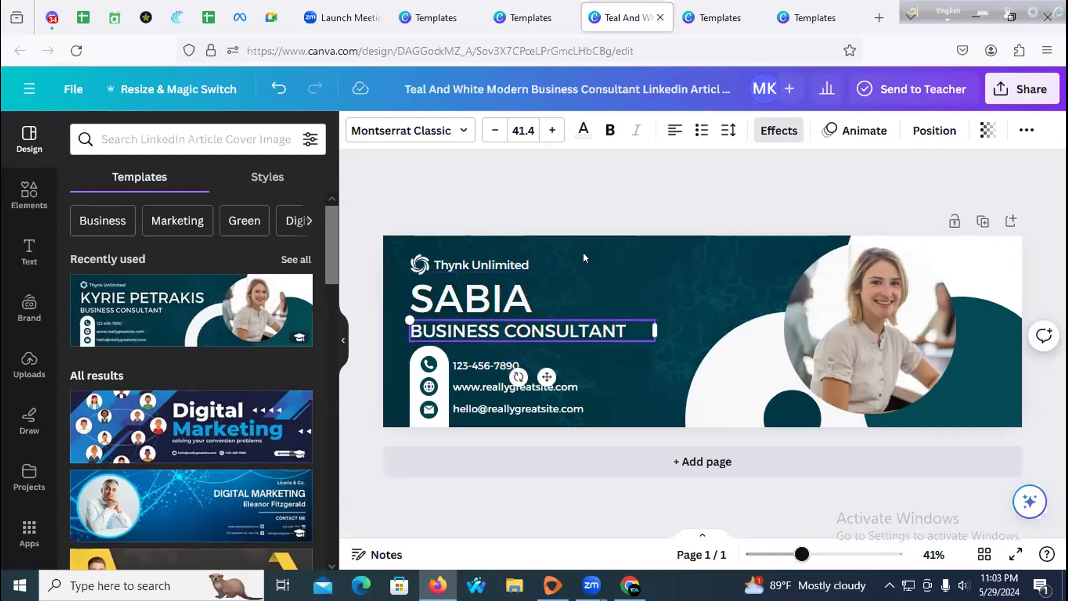
left_click(608, 190)
left_click(476, 263)
left_click(475, 264)
left_click(459, 295)
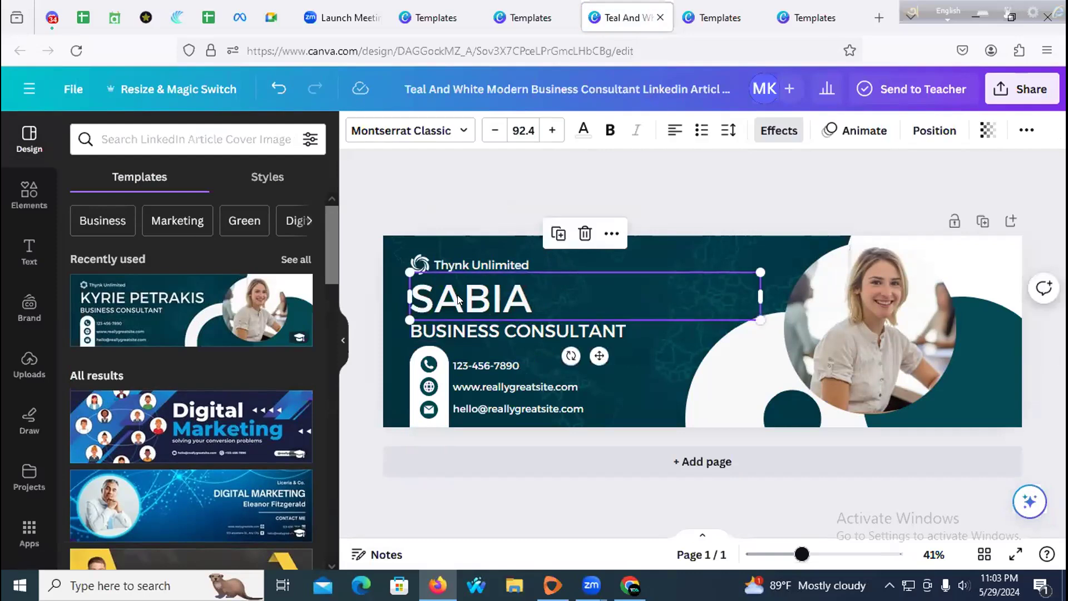
left_click(459, 295)
left_click(426, 137)
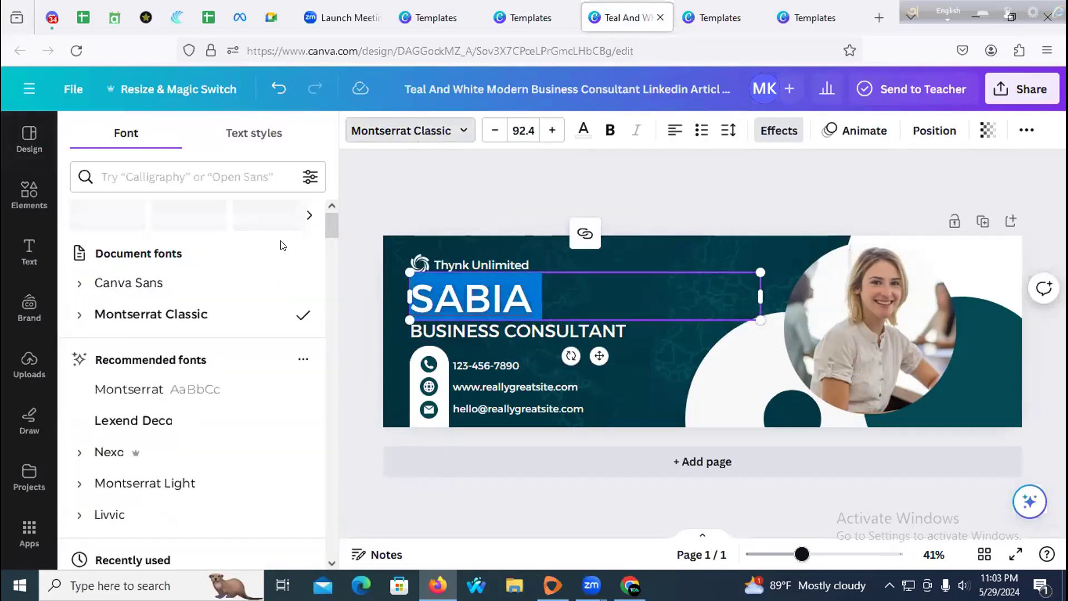
left_click(160, 284)
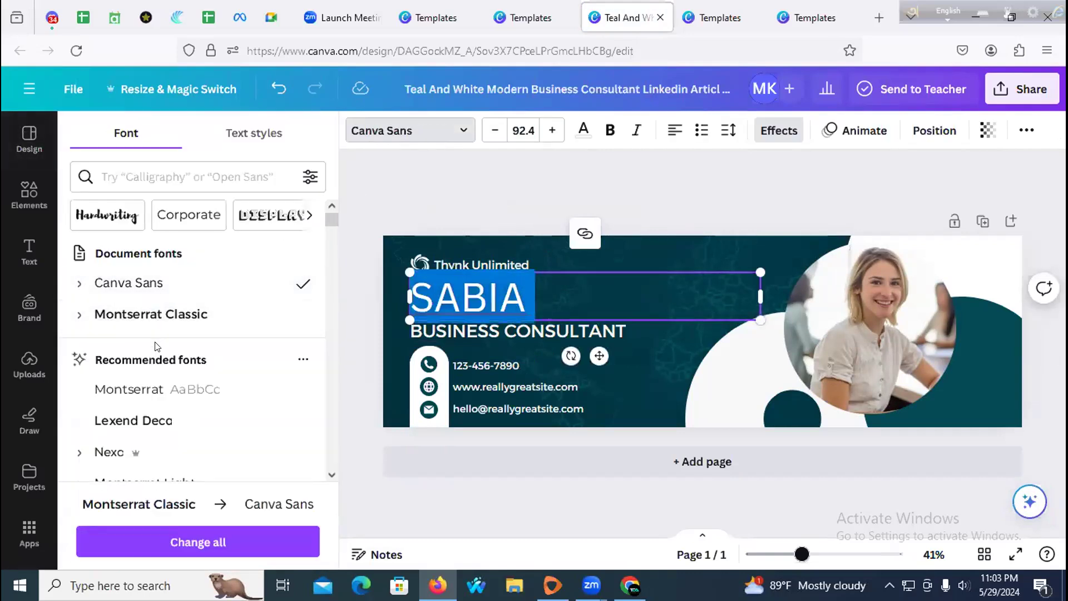
scroll(170, 316, "down", 2)
left_click(131, 351)
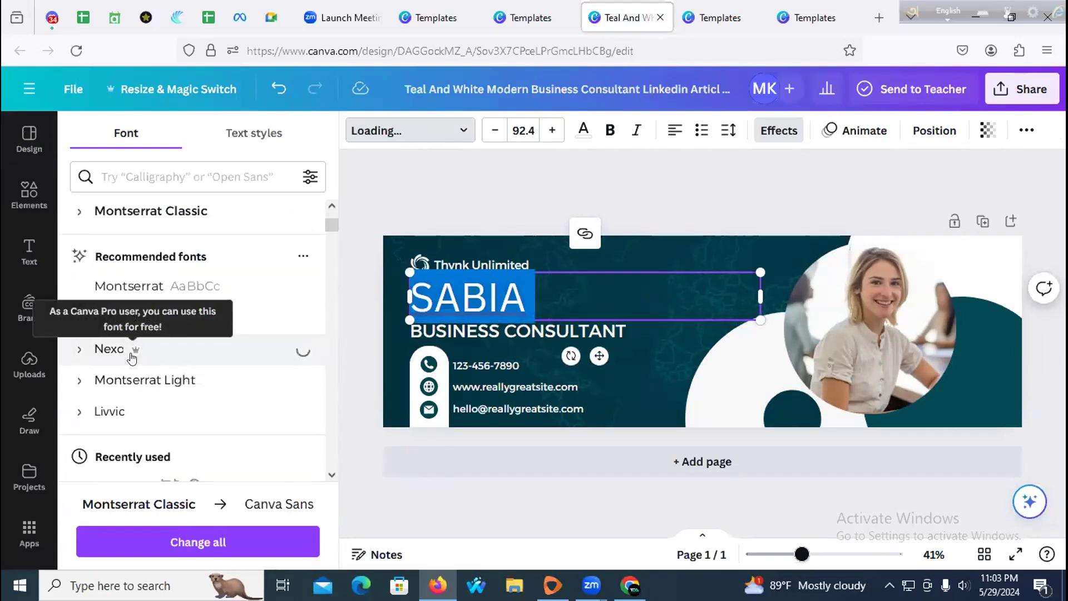
scroll(153, 368, "down", 4)
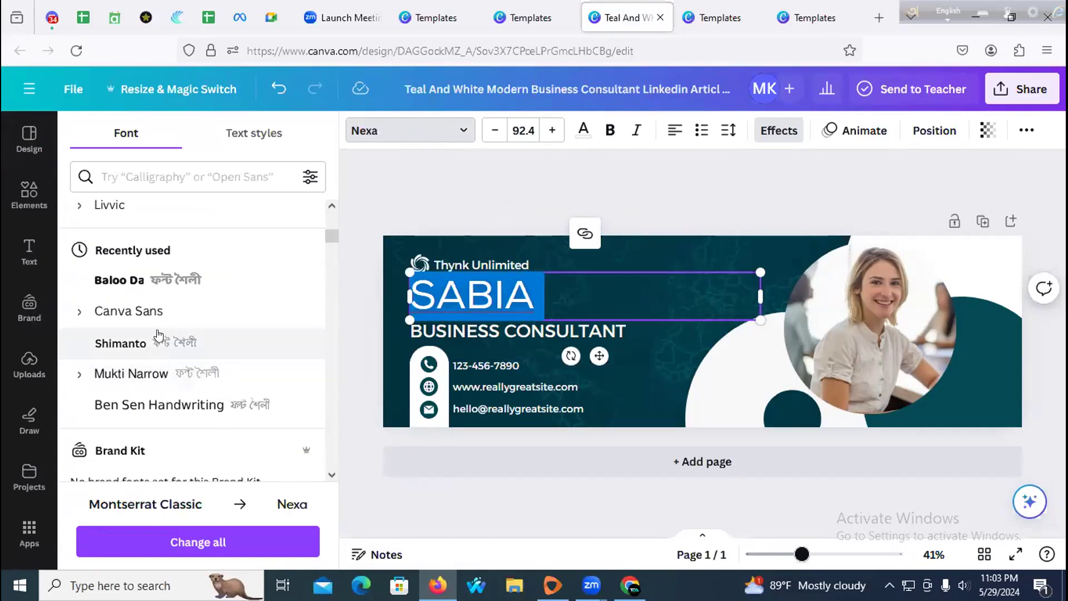
left_click(149, 346)
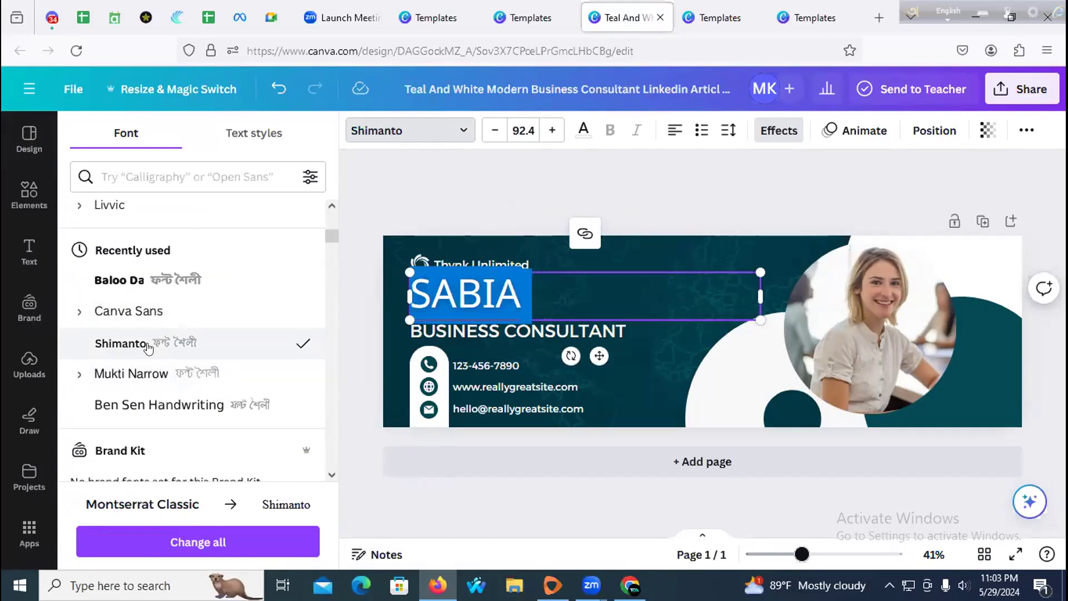
Apply Sagar Normal to the name heading, then try Montserrat Classic.
scroll(149, 342, "down", 3)
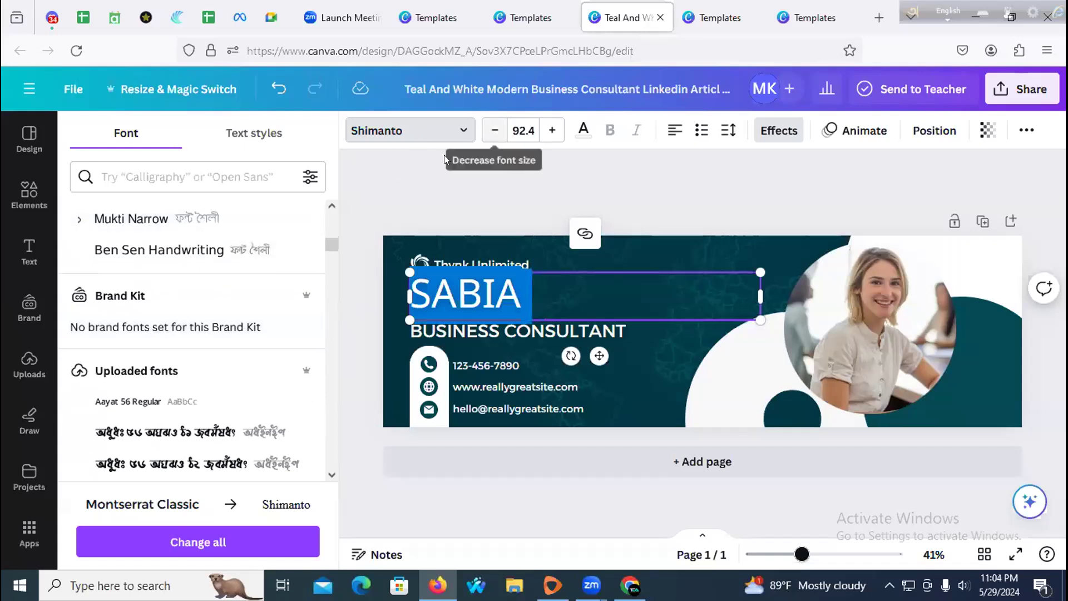
scroll(159, 376, "down", 5)
scroll(170, 383, "down", 10)
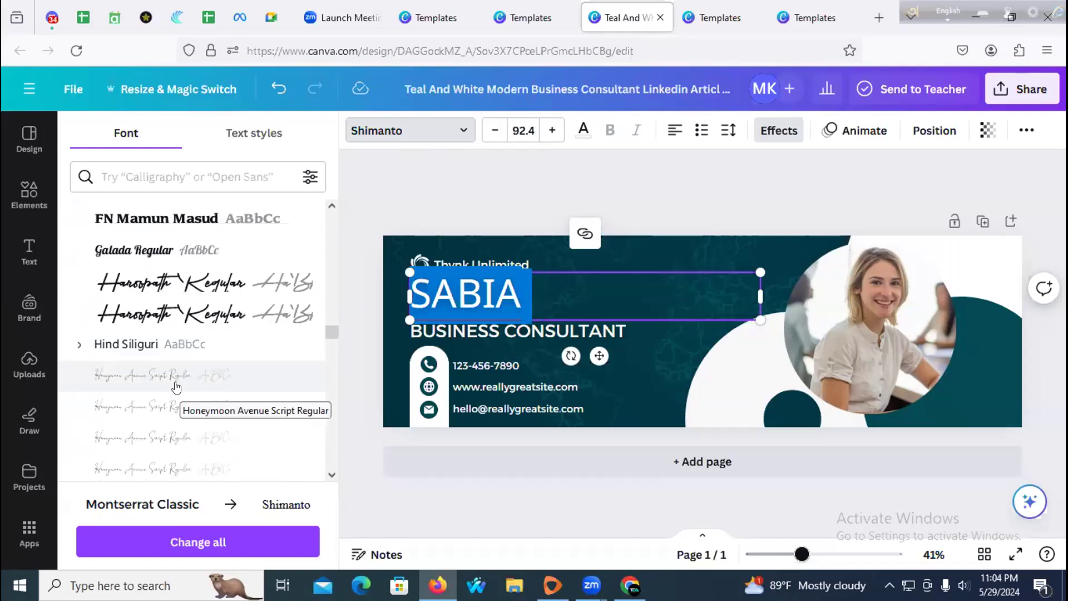
scroll(176, 388, "down", 10)
scroll(175, 386, "down", 10)
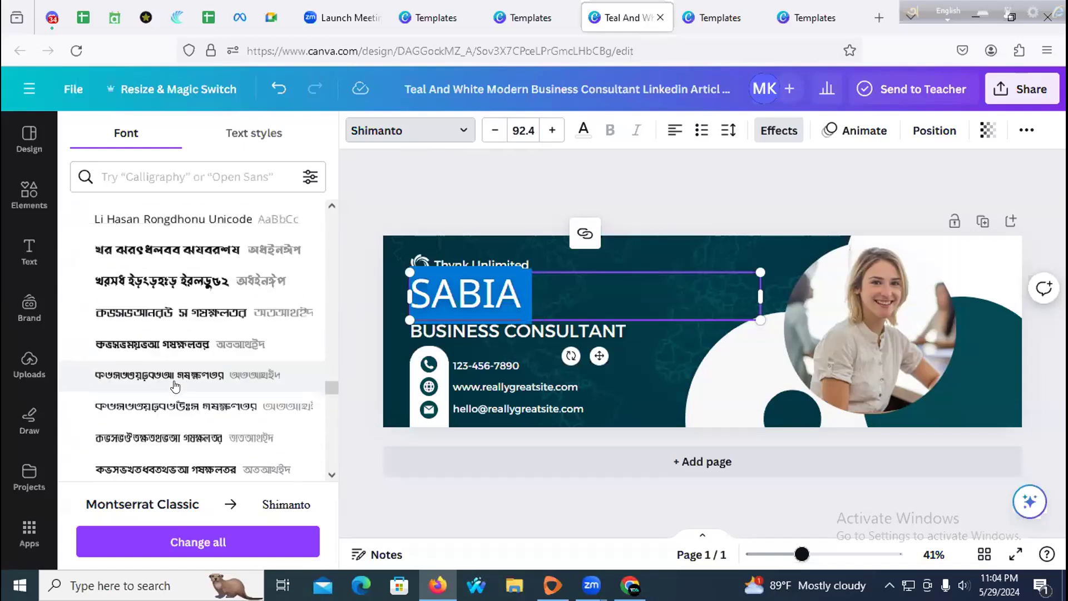
scroll(174, 383, "down", 3)
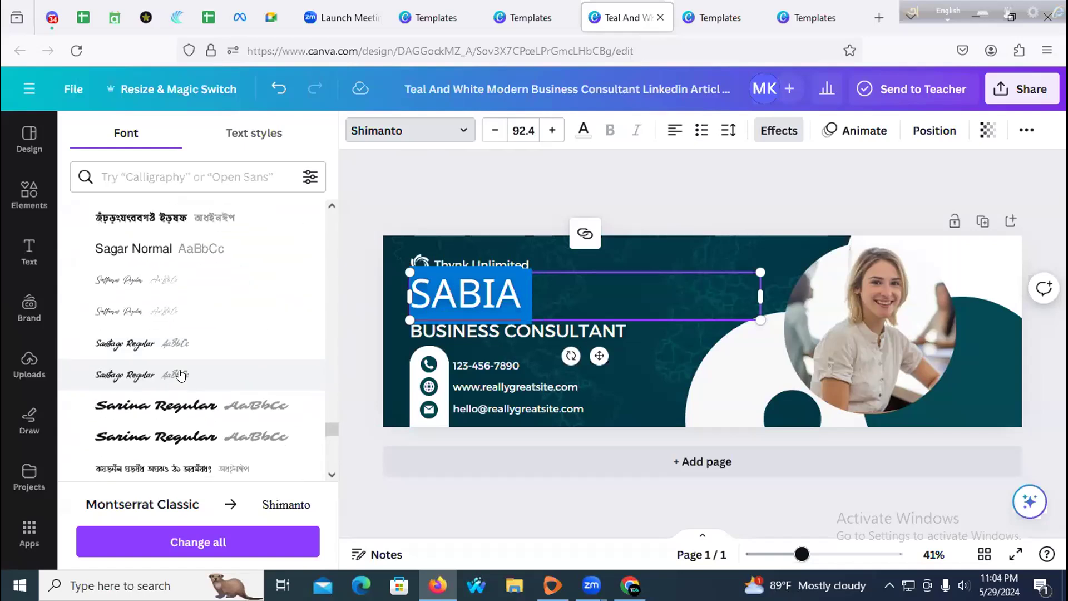
left_click(174, 247)
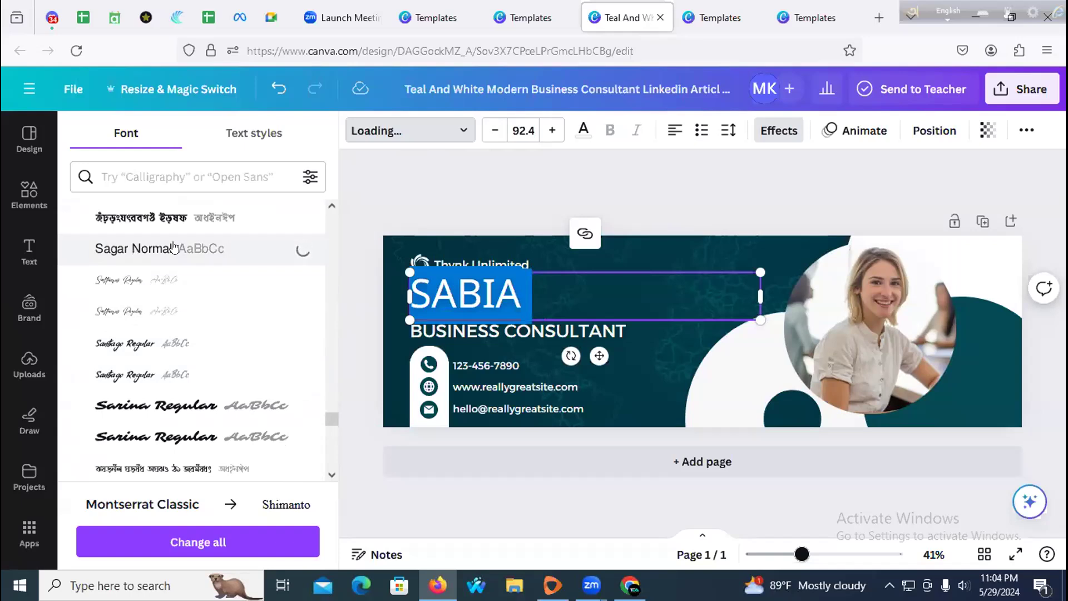
scroll(189, 262, "up", 5)
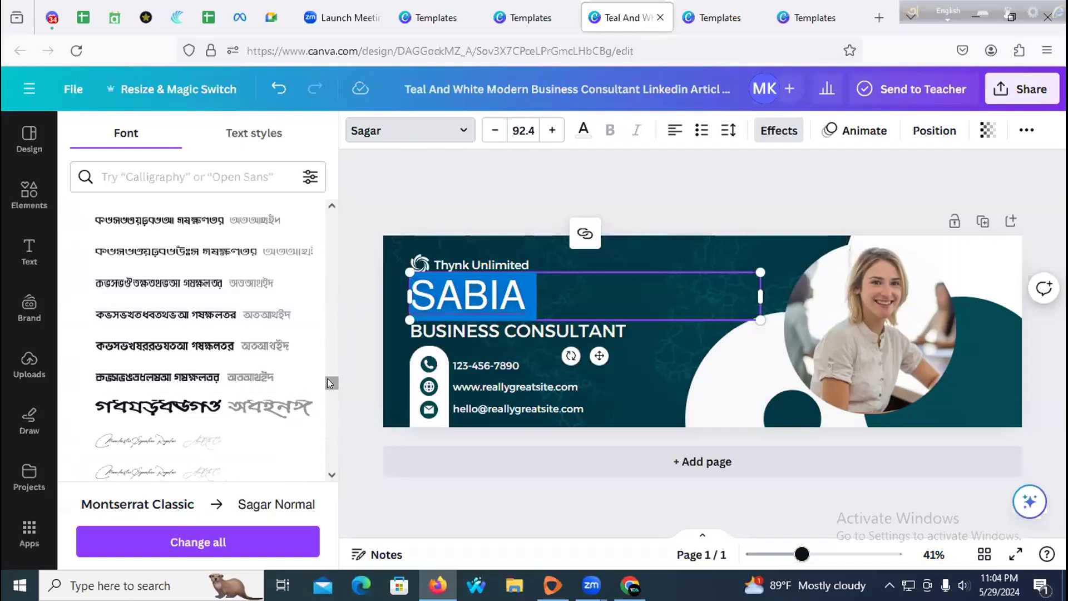
left_click_drag(327, 378, 330, 202)
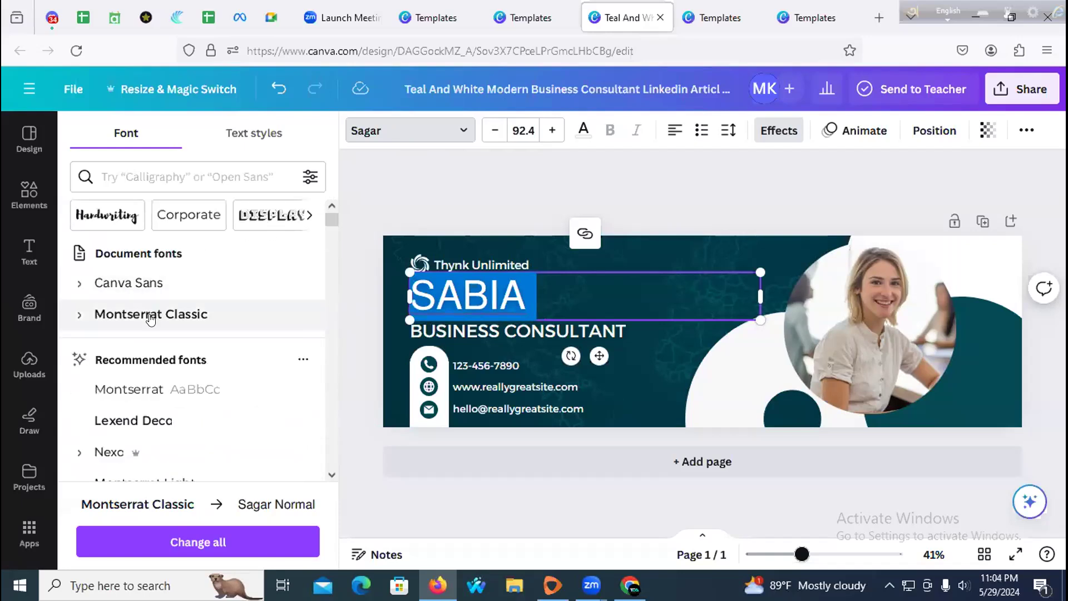
left_click(149, 315)
Delete the Thynk Unlimited text and swirl logo, and shift the name and title right.
left_click(364, 265)
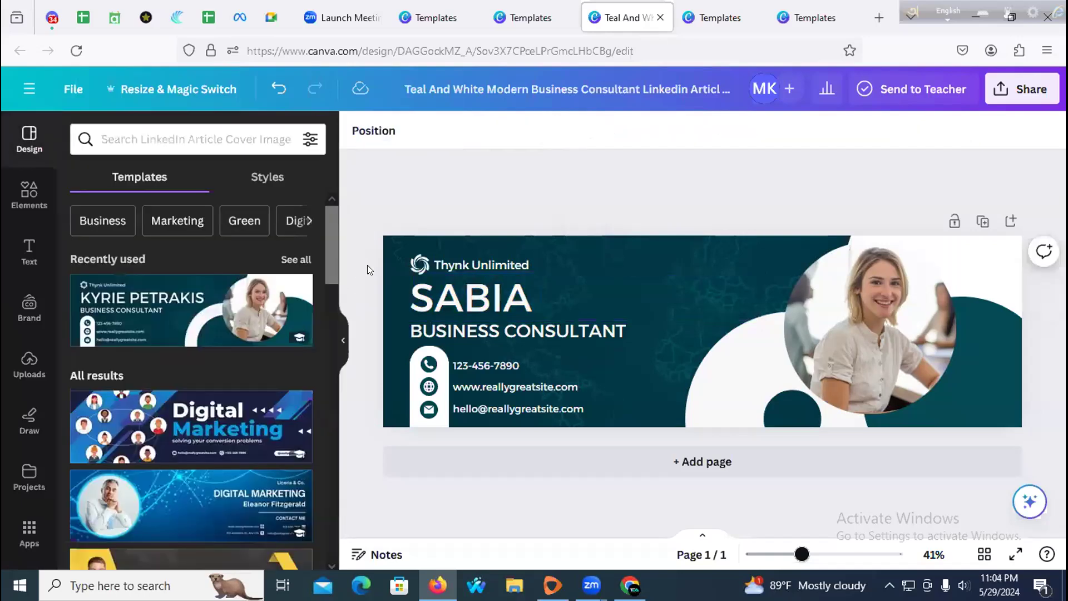
left_click(460, 266)
key("Delete")
left_click(420, 265)
key("Delete")
left_click_drag(431, 283, 509, 264)
left_click_drag(423, 331, 499, 312)
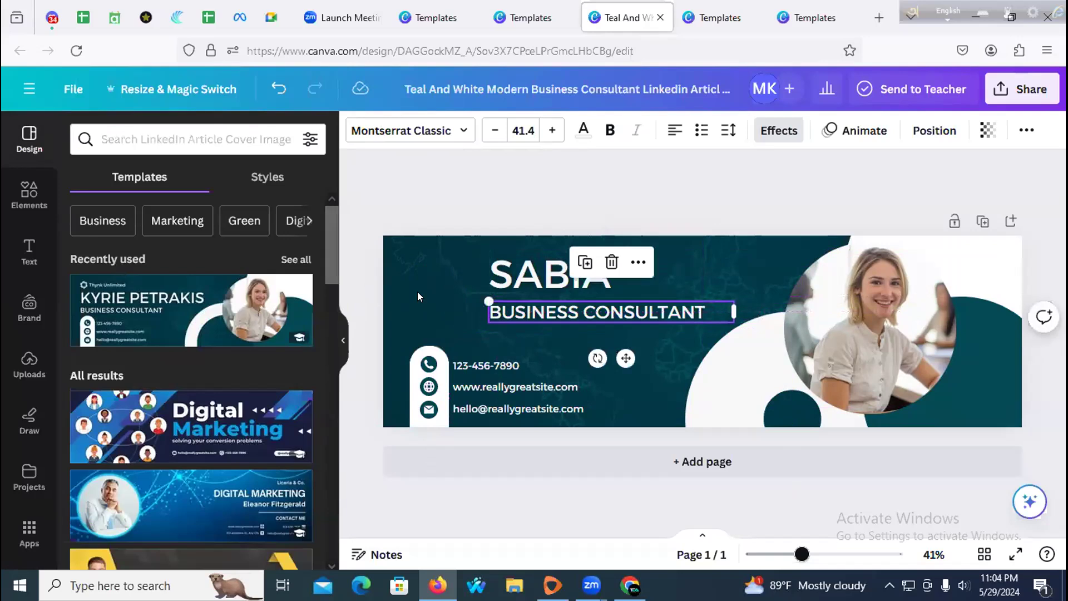
Select the whole contact details group and move it to the right.
left_click(430, 433)
left_click(470, 414)
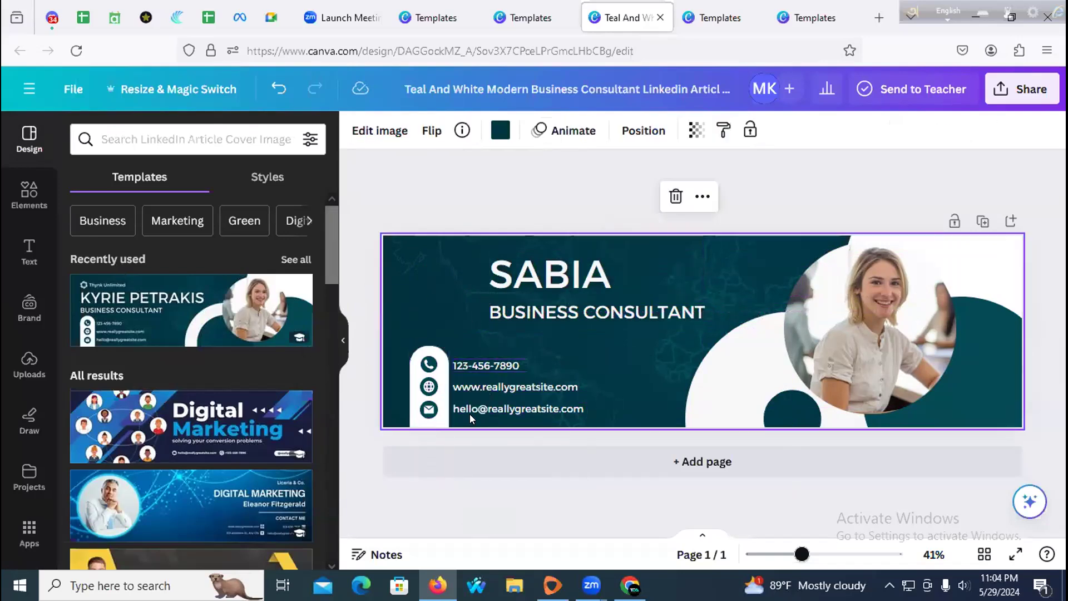
left_click(469, 404)
left_click(467, 406)
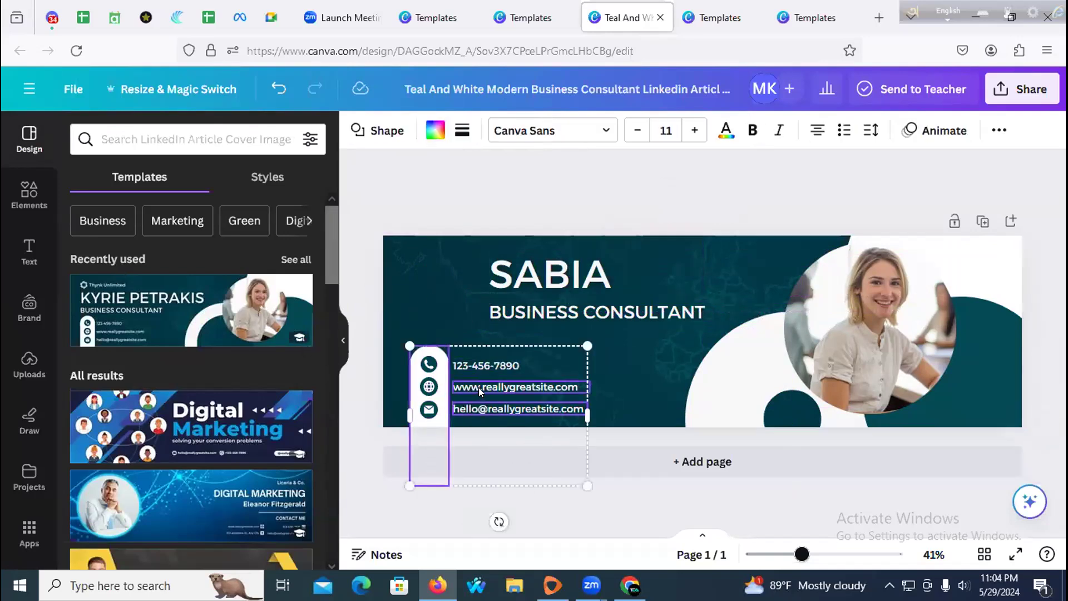
left_click(471, 357)
left_click(471, 365)
left_click(411, 421)
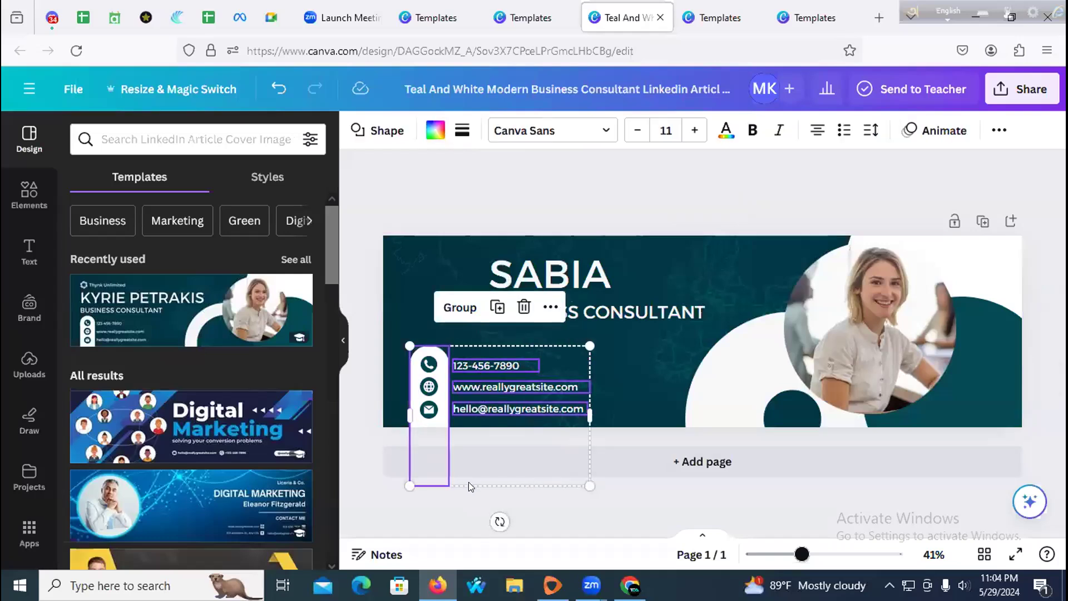
left_click_drag(508, 386, 578, 375)
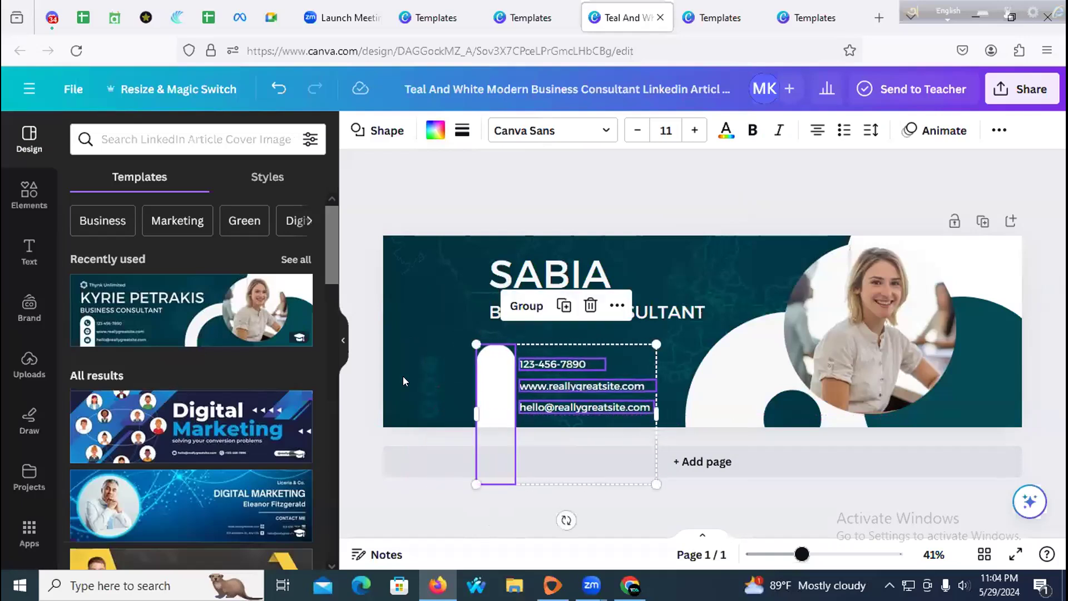
Move the phone, globe and envelope icons into the white pill and nudge the name up.
left_click(430, 364, "shift")
left_click(429, 380, "shift")
left_click(429, 405, "shift")
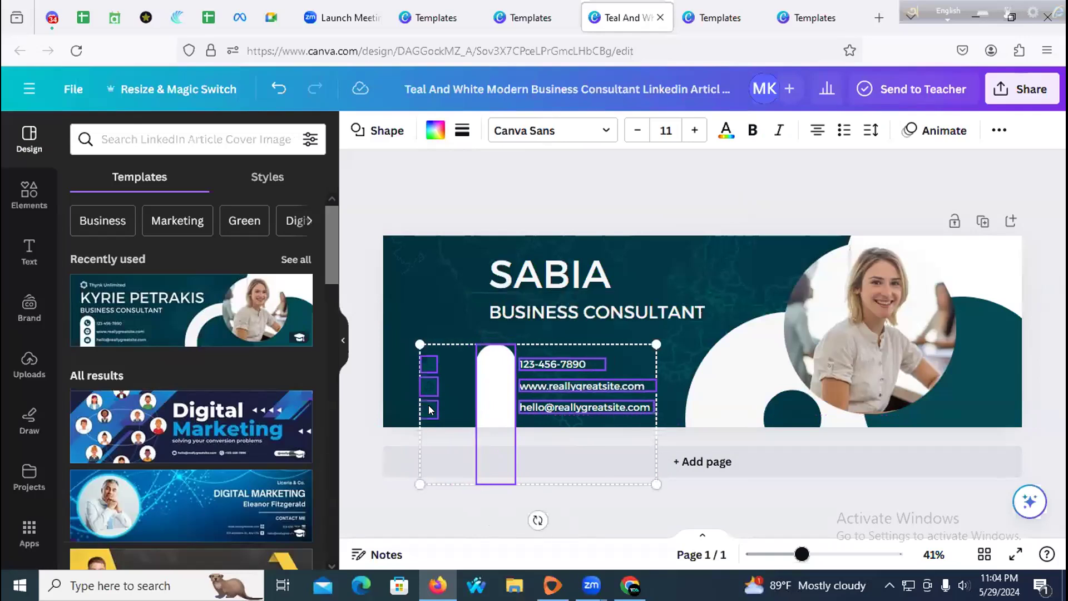
mouse_move(427, 365)
left_mouse_down()
mouse_move(477, 373)
mouse_move(433, 351)
left_mouse_up()
left_click(390, 355)
left_click(430, 380)
left_click_drag(432, 382, 502, 387)
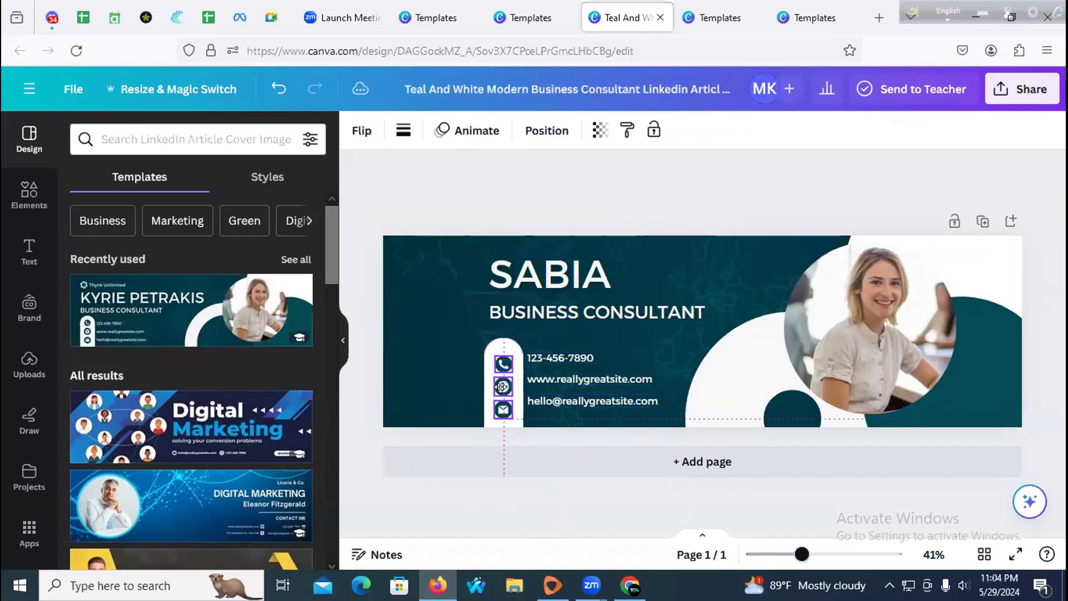
left_click(390, 357)
left_click_drag(547, 259, 547, 245)
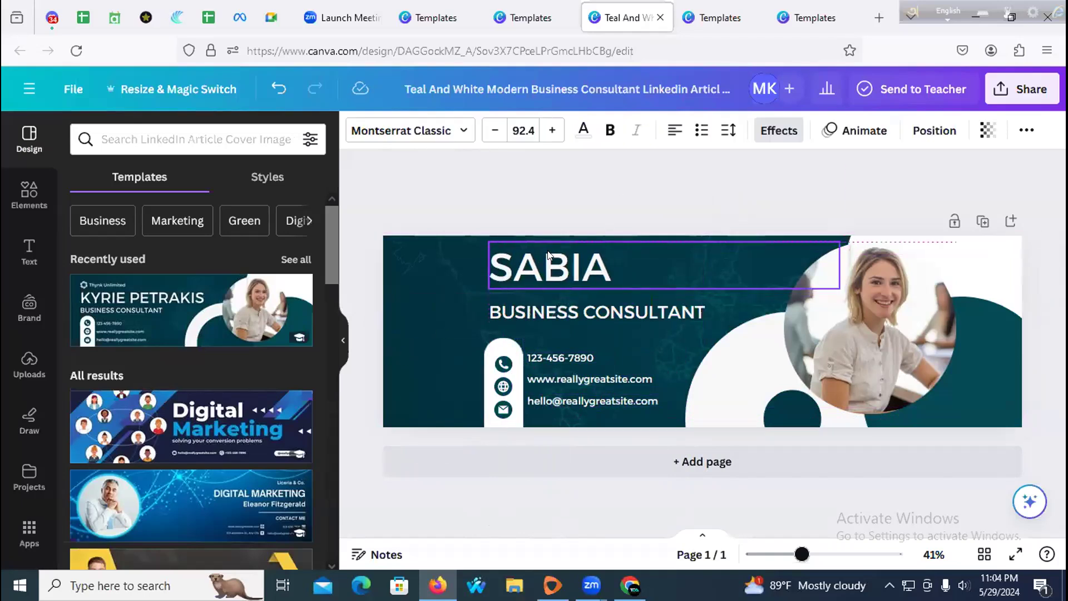
Change the title to SALES & LEAD EXPERT and reposition it.
left_click(521, 301)
left_click(521, 299)
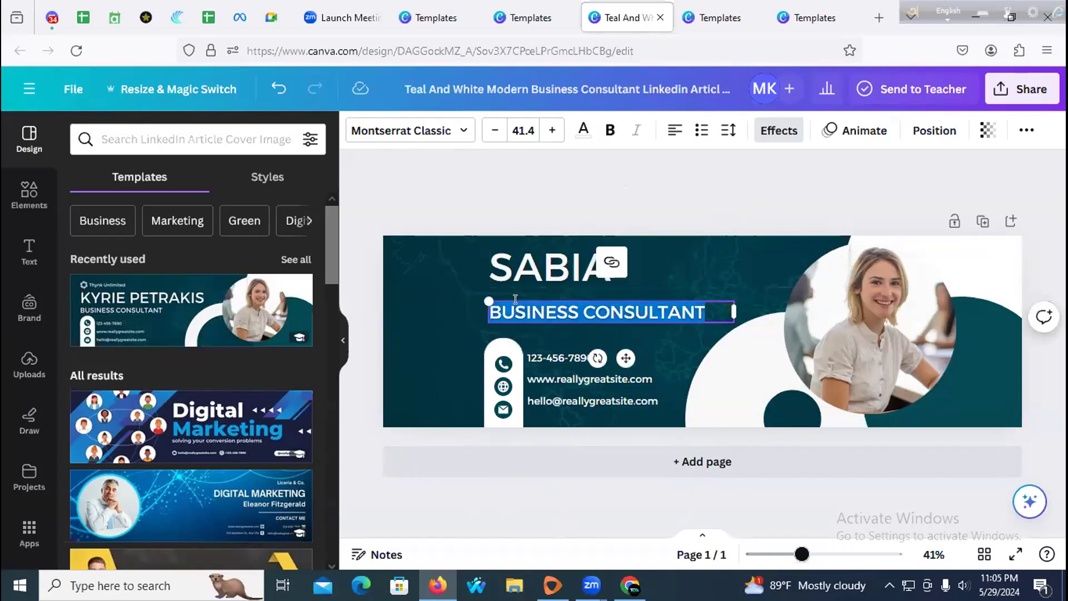
type("SALES")
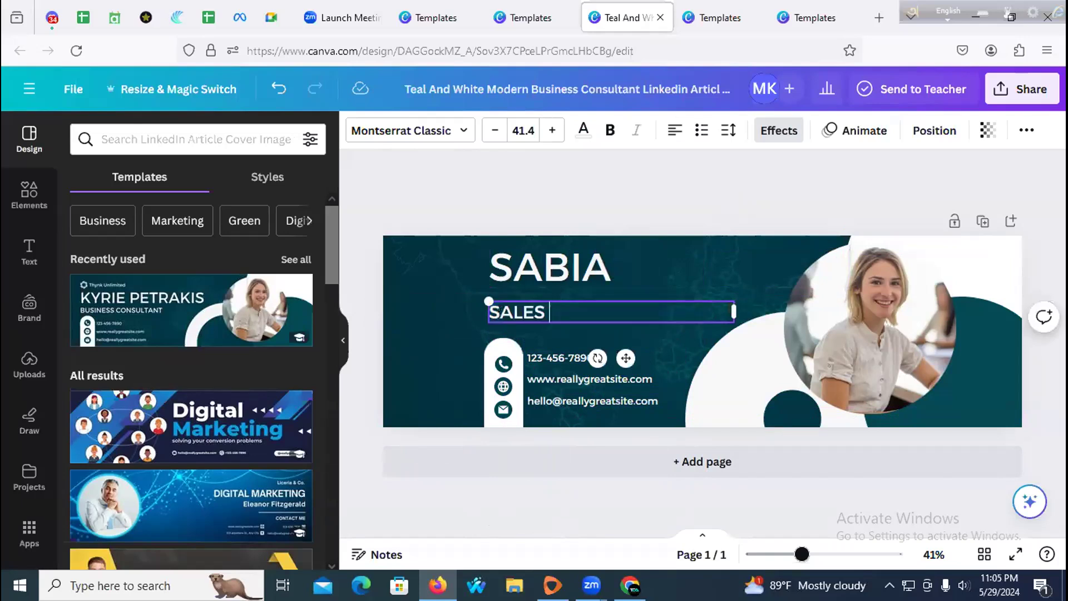
type(" & LEAD E")
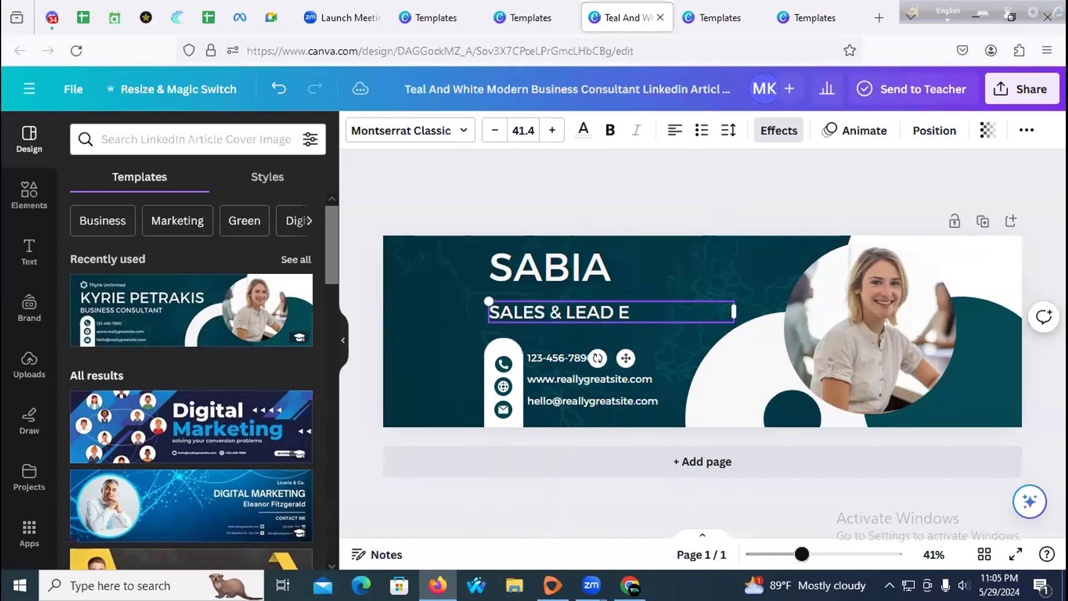
type("XPERT")
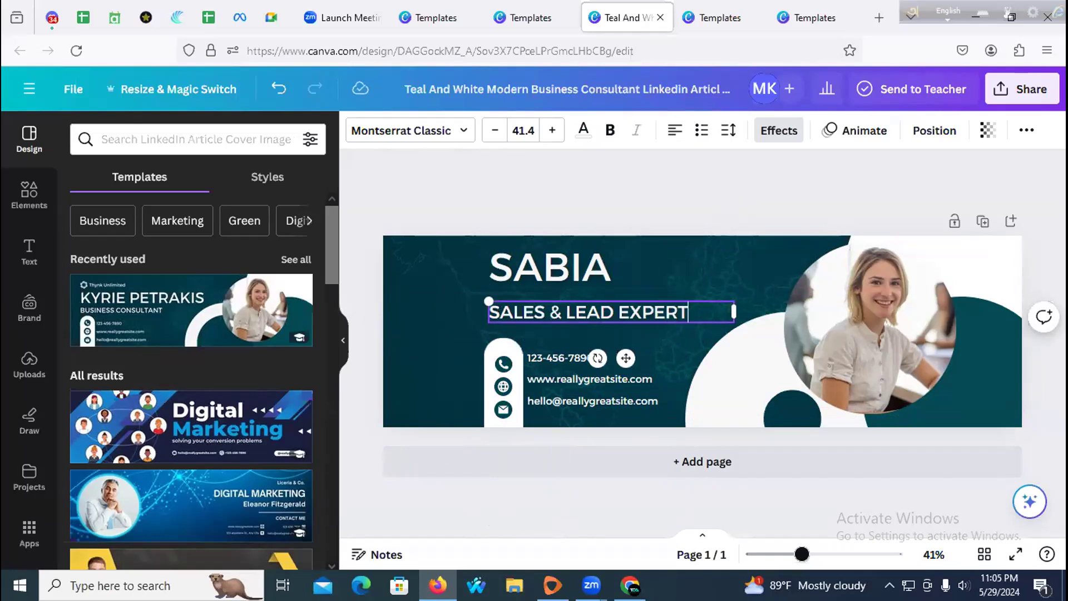
left_click(439, 314)
left_click(509, 305)
left_click_drag(508, 305, 511, 271)
Add the member's surname to the name heading and align the title beneath it.
left_click(359, 282)
left_click(541, 272)
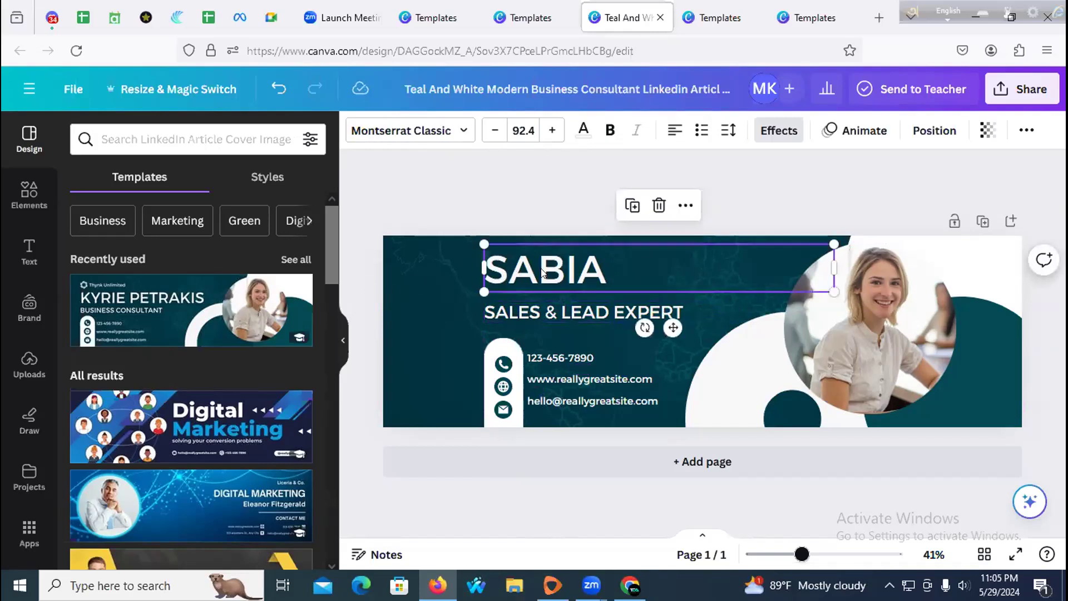
left_click(668, 258)
left_click(633, 270)
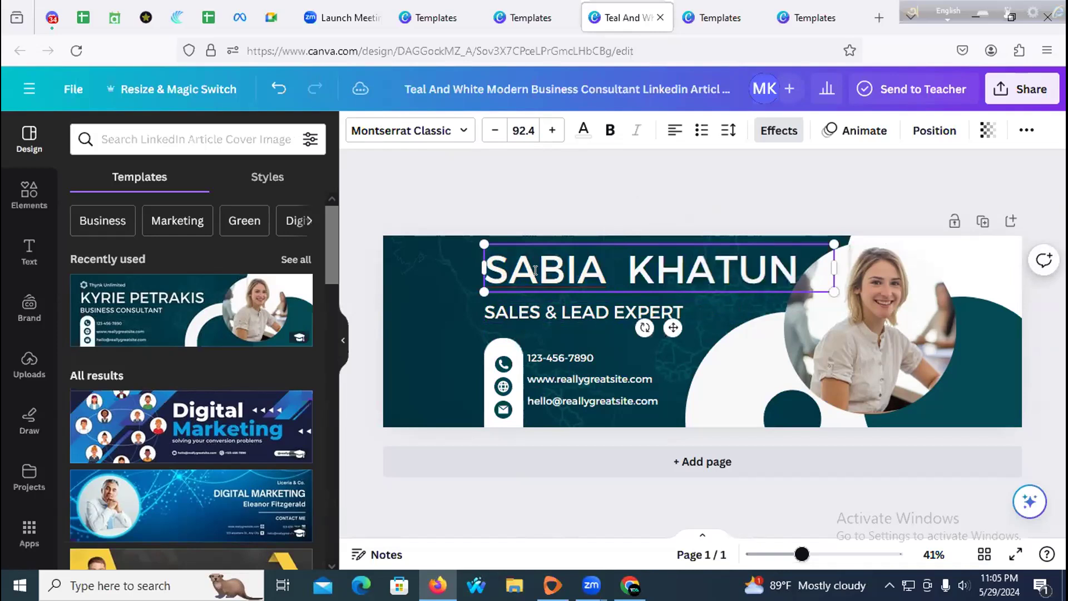
left_click(443, 202)
left_click_drag(508, 275, 489, 272)
left_click_drag(508, 314, 506, 314)
Move the white pill, contact lines and icons up together as one block.
left_click(508, 345, "shift")
left_click(557, 361, "shift")
left_click(552, 381, "shift")
left_click(546, 397, "shift")
left_click(503, 409, "shift")
left_click(503, 387, "shift")
left_click(503, 364, "shift")
mouse_move(507, 344)
left_mouse_down()
mouse_move(490, 340)
mouse_move(509, 335)
left_mouse_up()
left_click(370, 341)
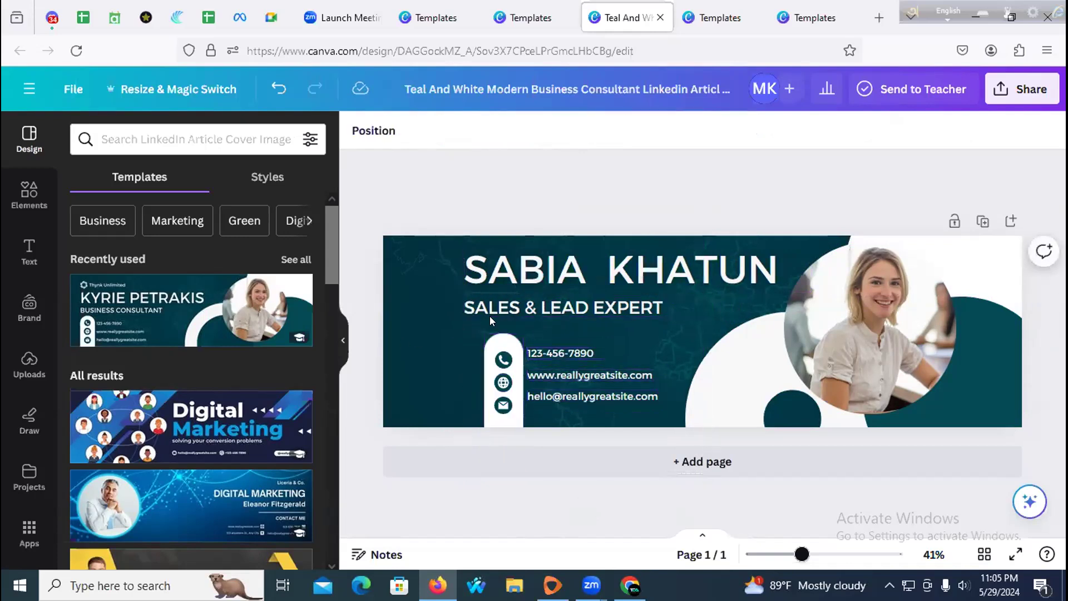
left_click(551, 349)
left_click(550, 349)
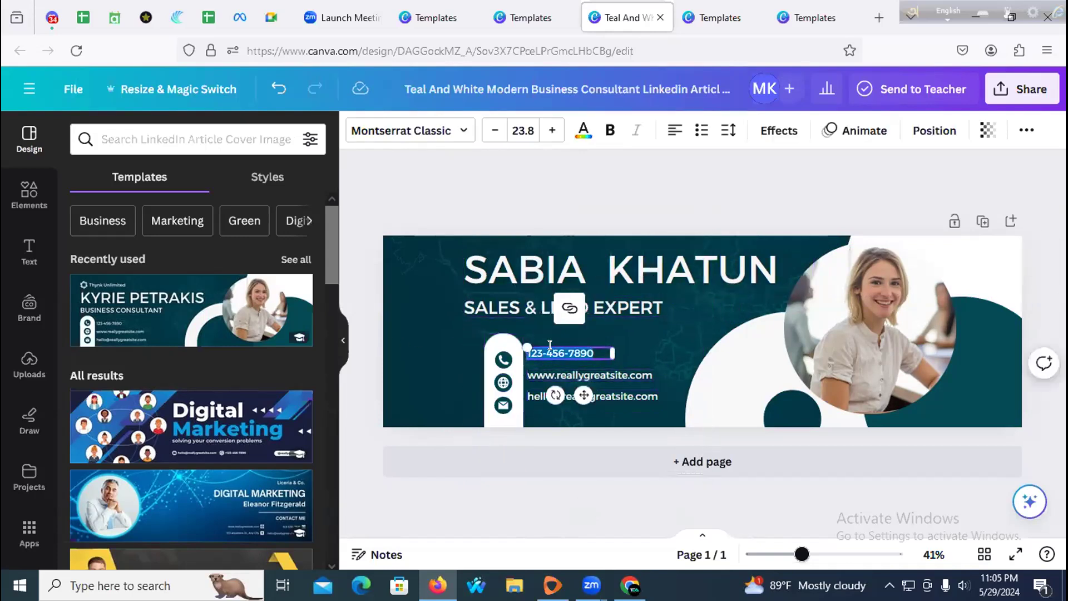
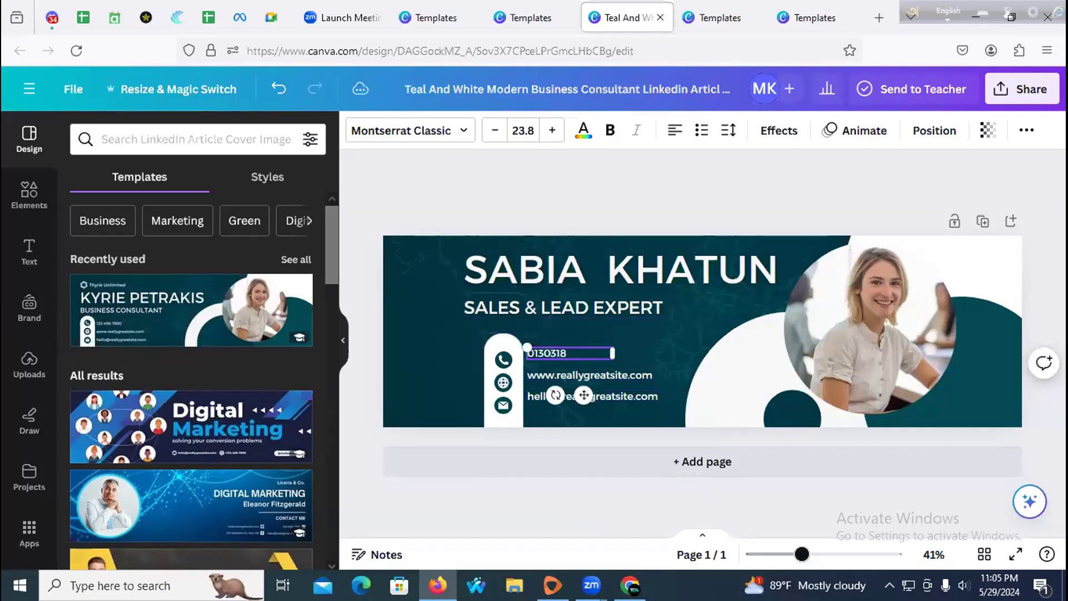
Replace the placeholder phone number and website with the member's phone and agency site.
left_click(577, 375)
left_click(575, 374)
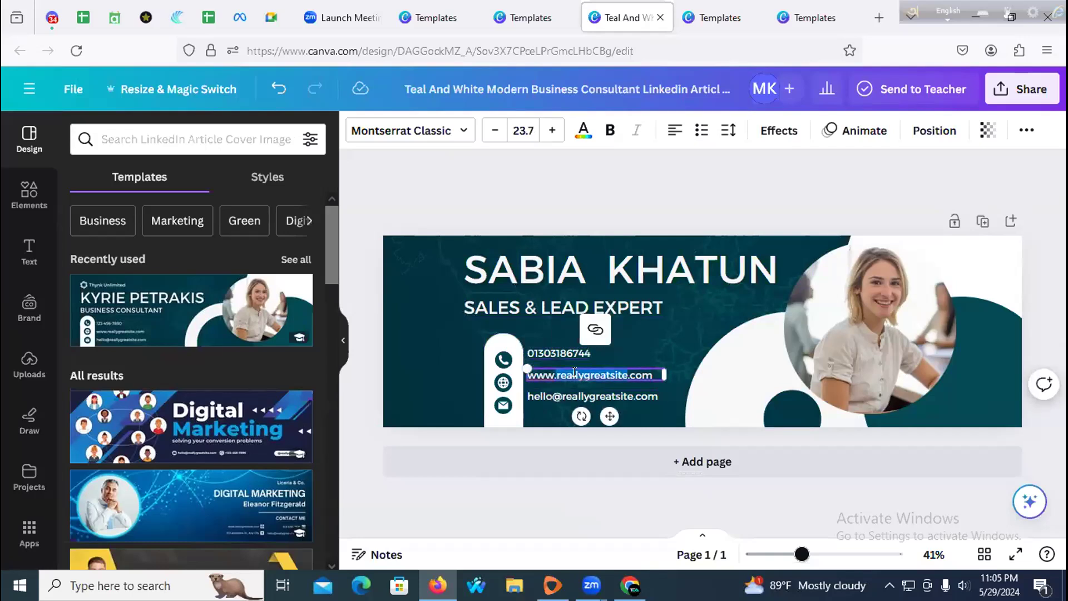
type("trustdevagenc")
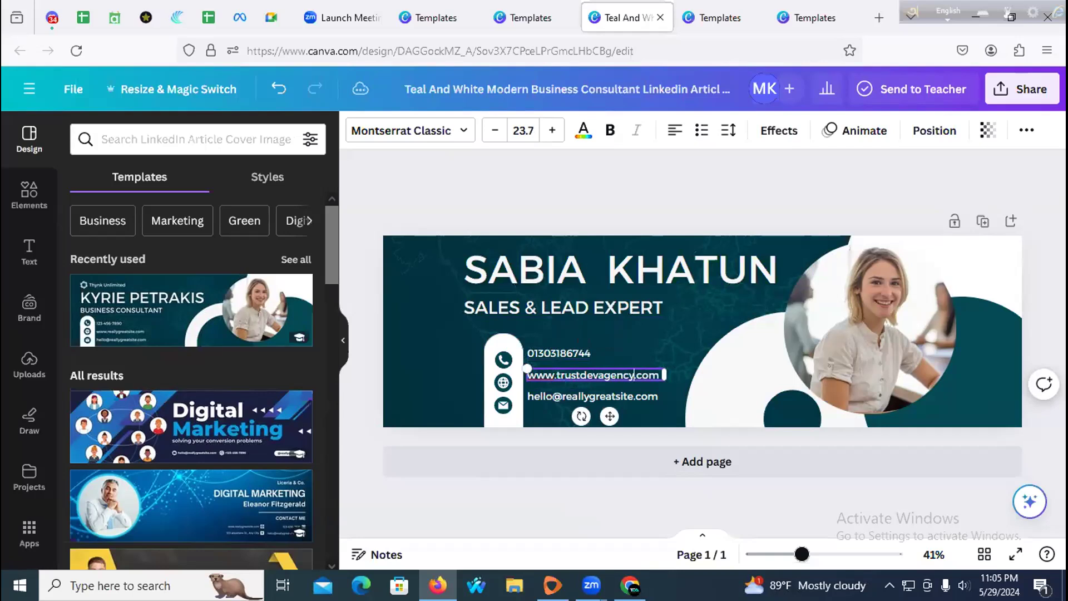
Replace the placeholder e-mail with the agency's e-mail, widening the box to one line.
double_click(546, 393)
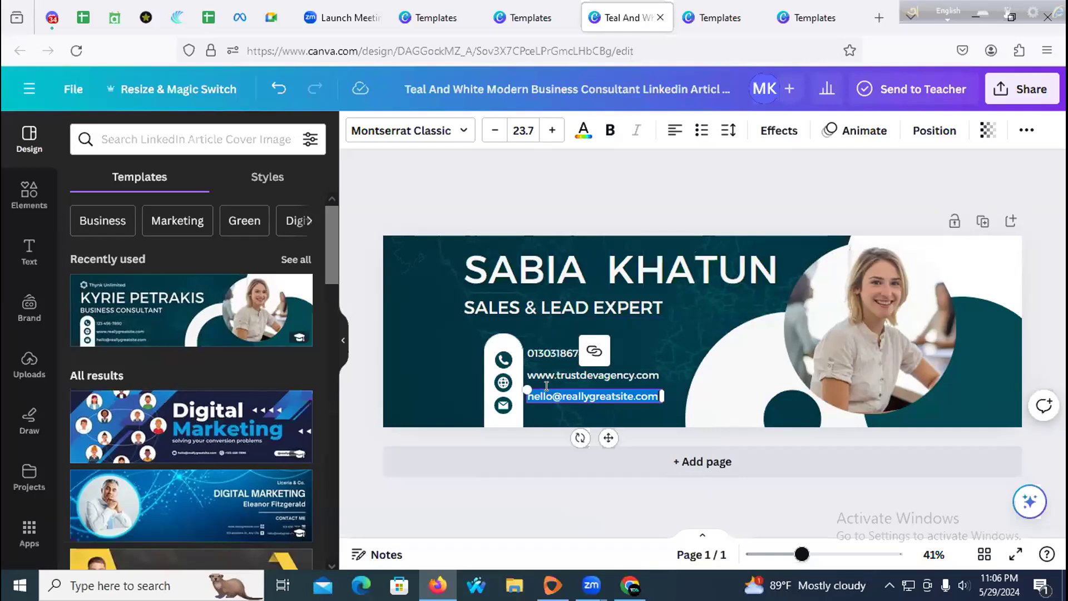
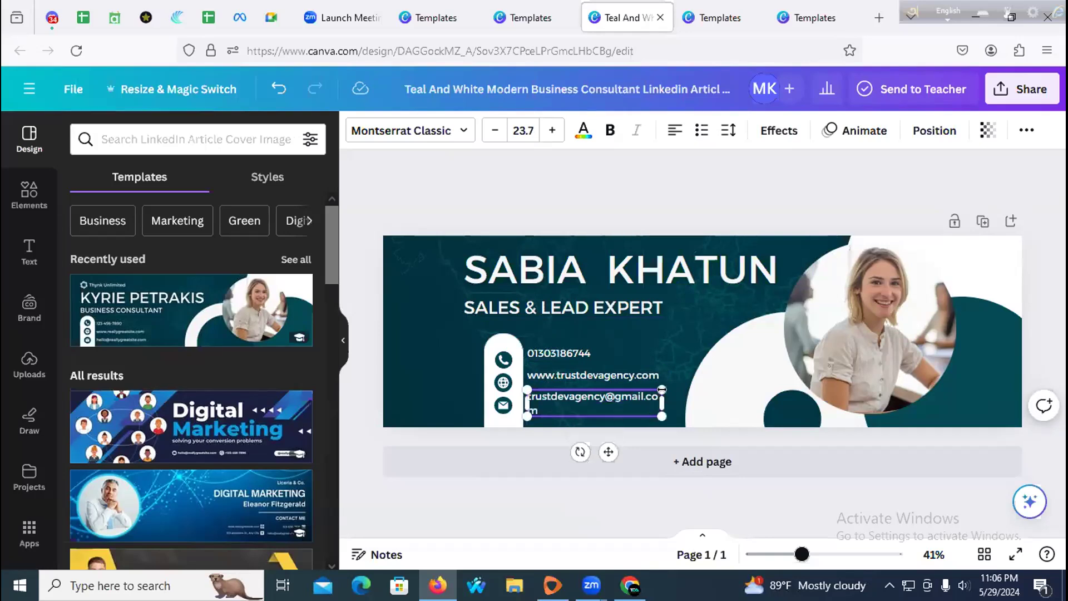
left_click_drag(664, 396, 683, 397)
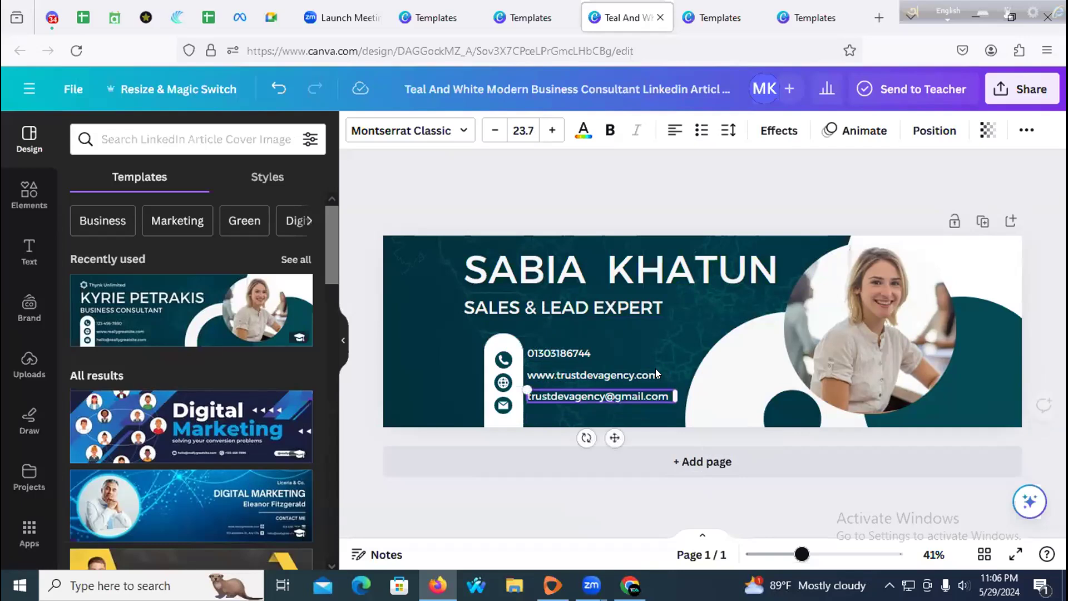
left_click(628, 333)
left_click(467, 203)
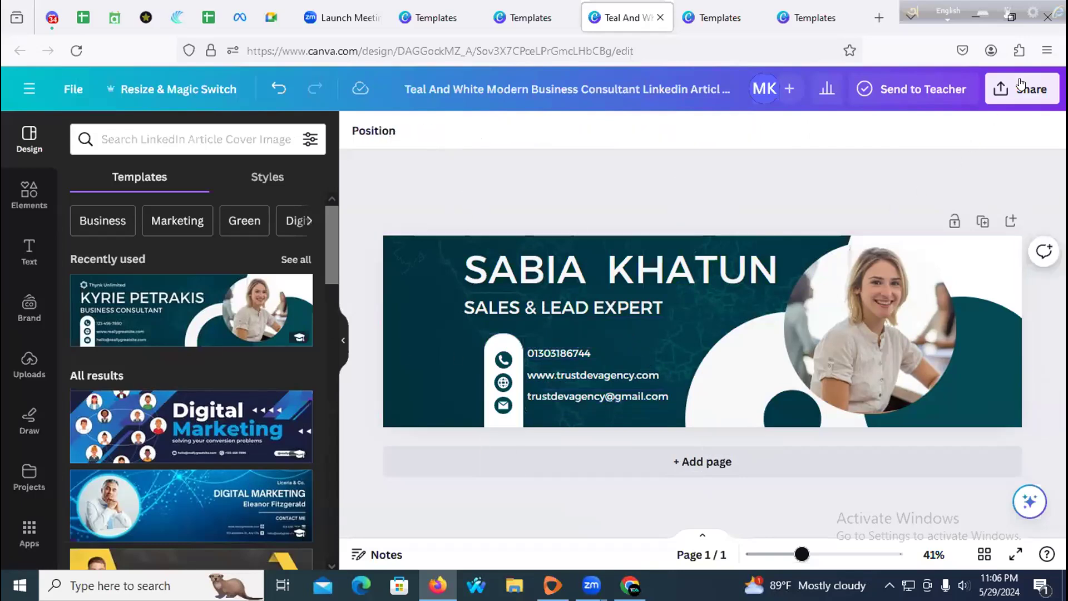
Download the finished Canva banner as a PNG.
left_click(1022, 84)
left_click(810, 484)
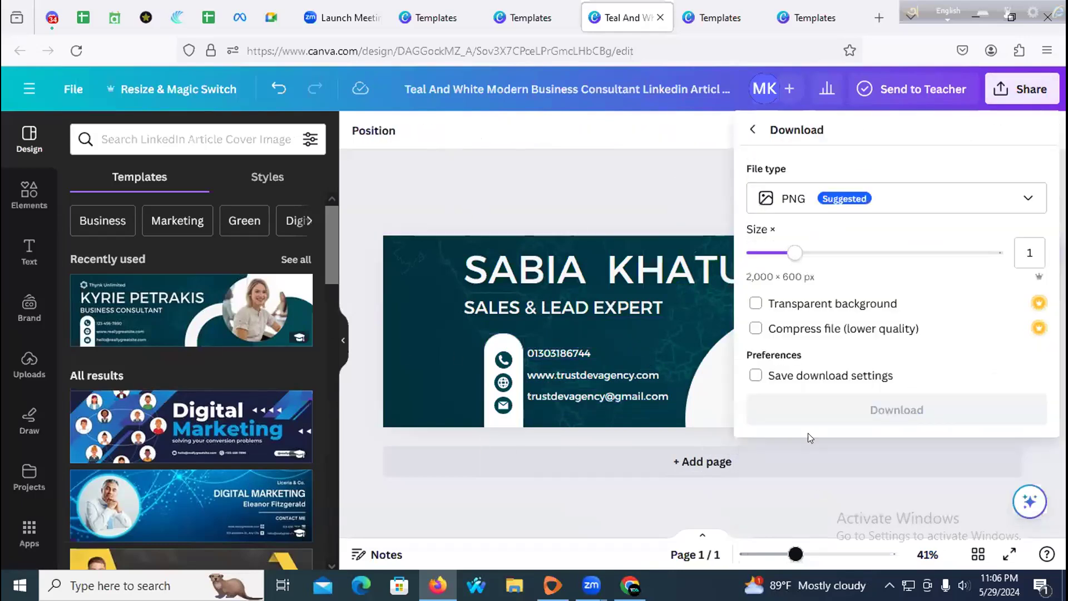
left_click(566, 191)
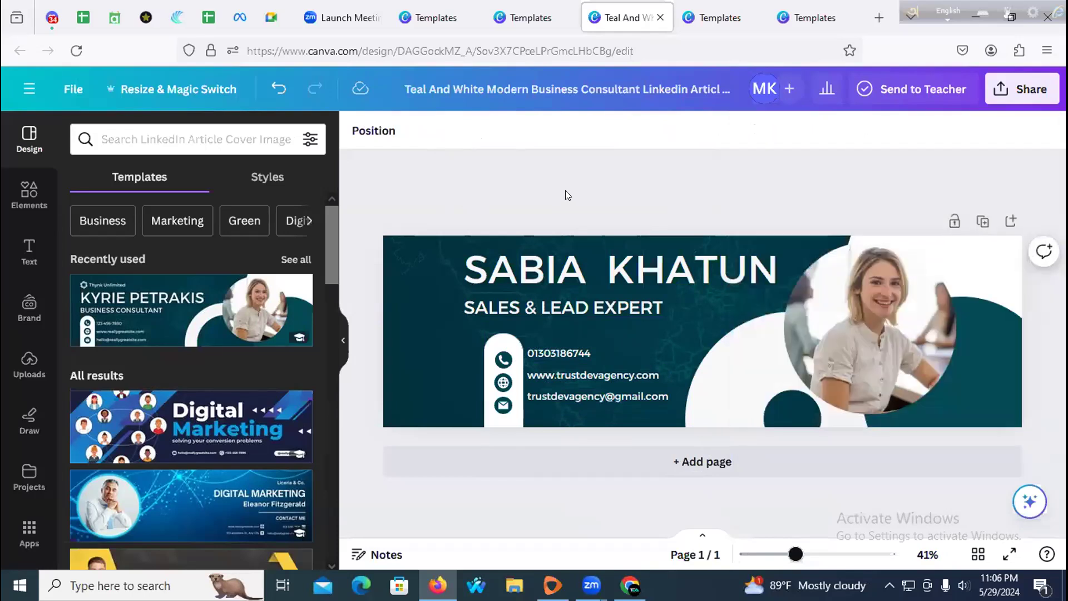
On the LinkedIn profile, start adding a background photo, then cancel without uploading one.
left_click(342, 17)
left_click(630, 585)
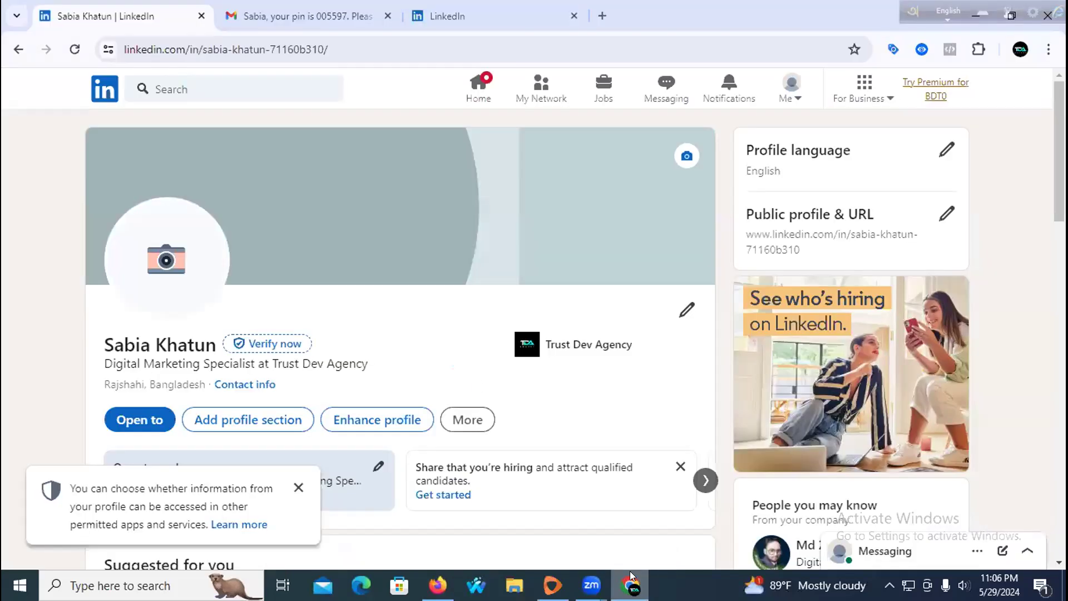
left_click(687, 157)
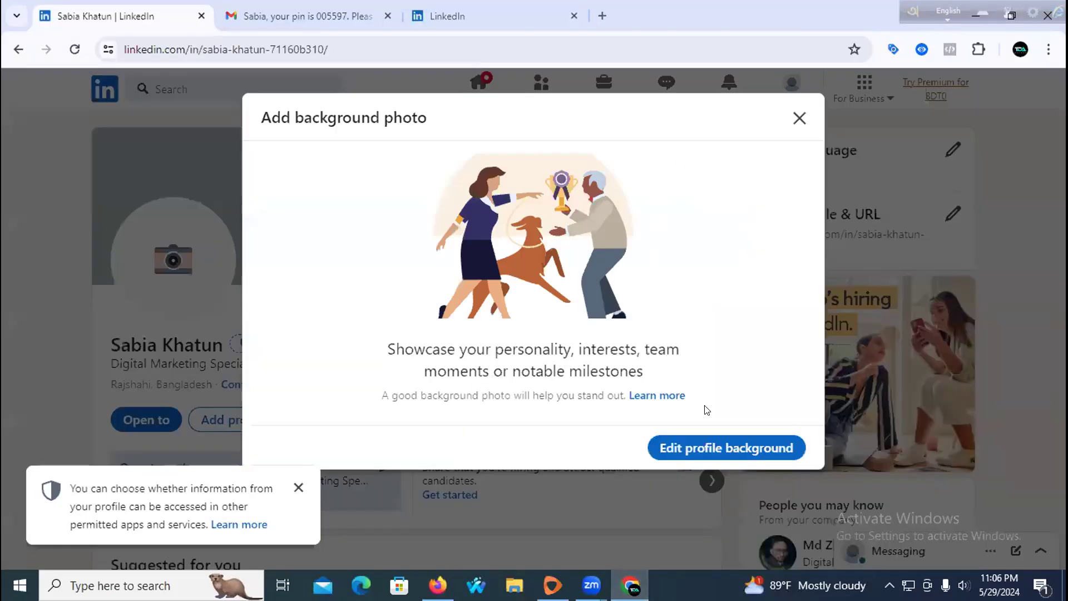
left_click(706, 442)
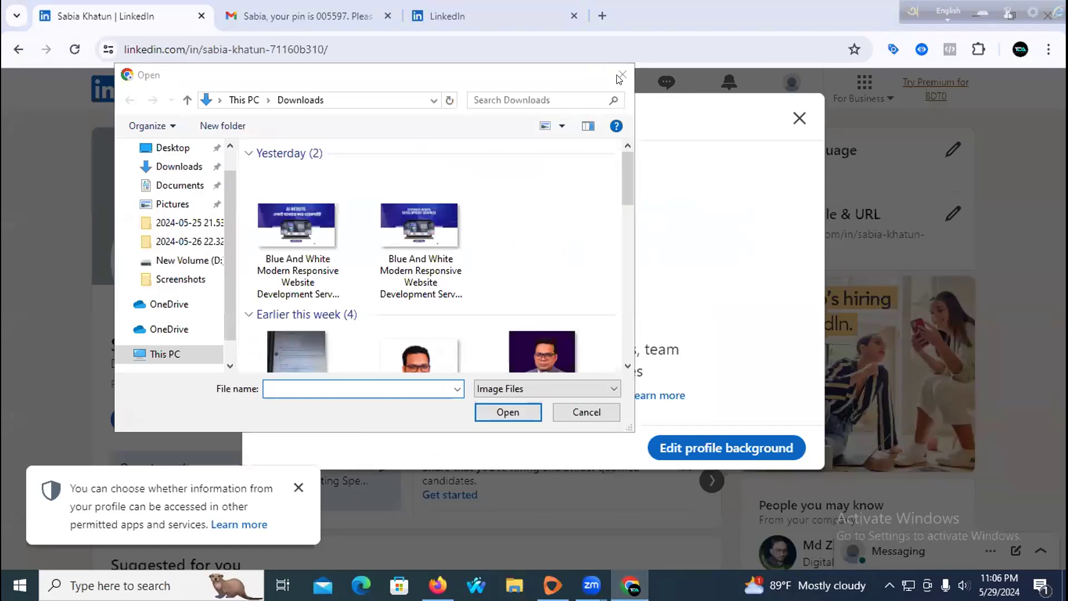
key("Escape")
left_click(799, 117)
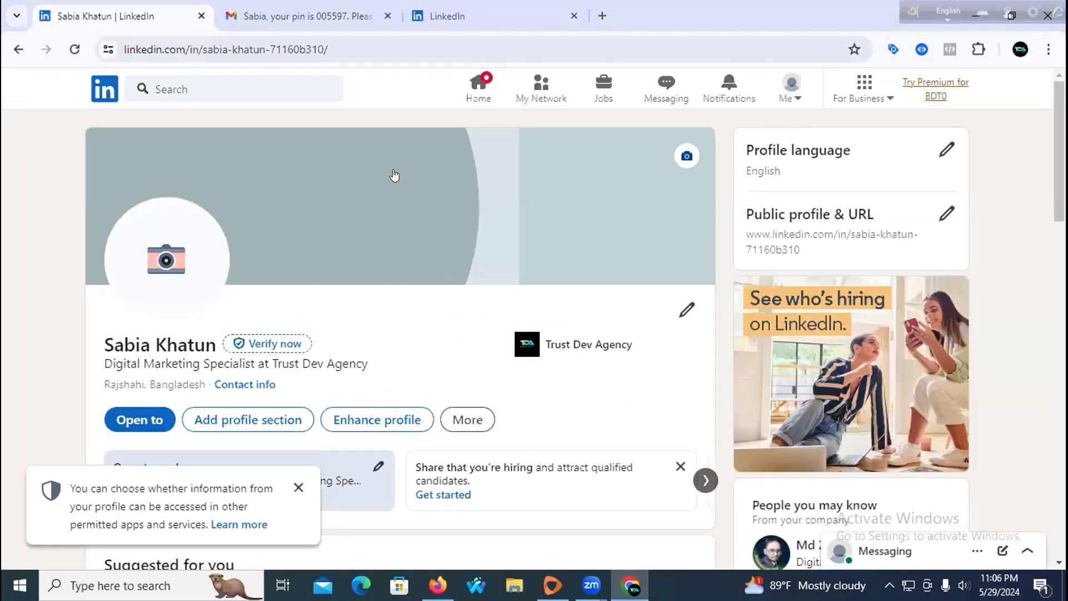
left_click(507, 6)
Open a new browser tab and close the extra LinkedIn location and confirmation email tabs.
left_click(603, 17)
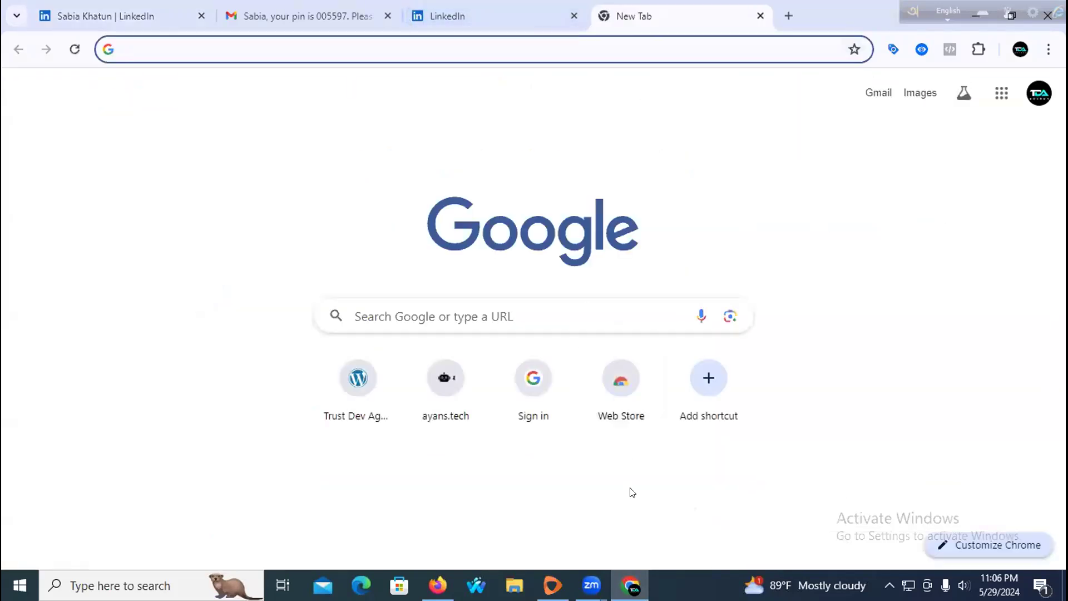
left_click(428, 5)
left_click(95, 11)
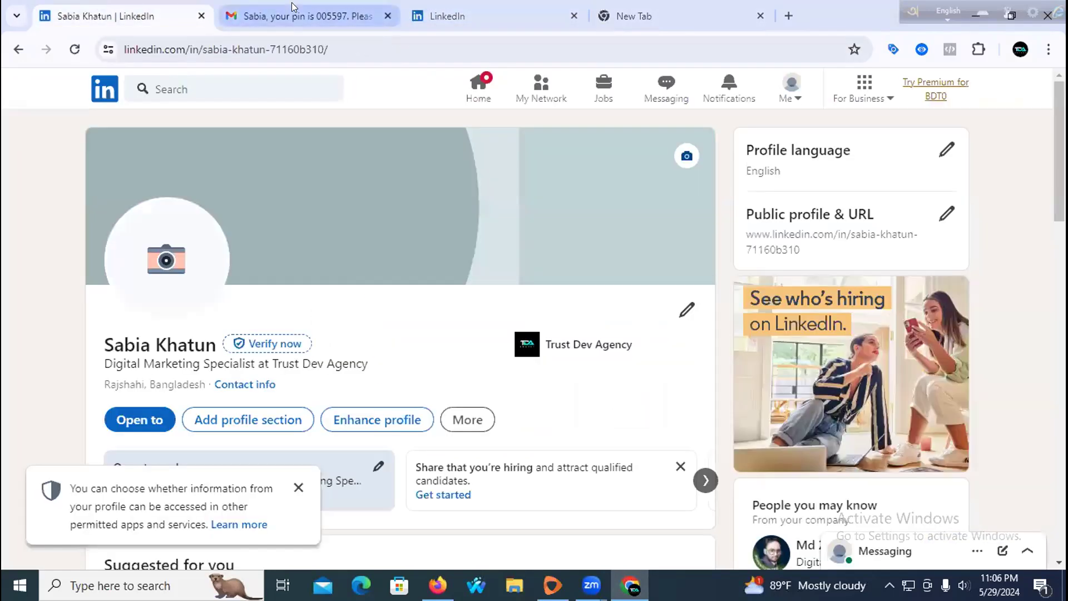
left_click(498, 19)
left_click(573, 16)
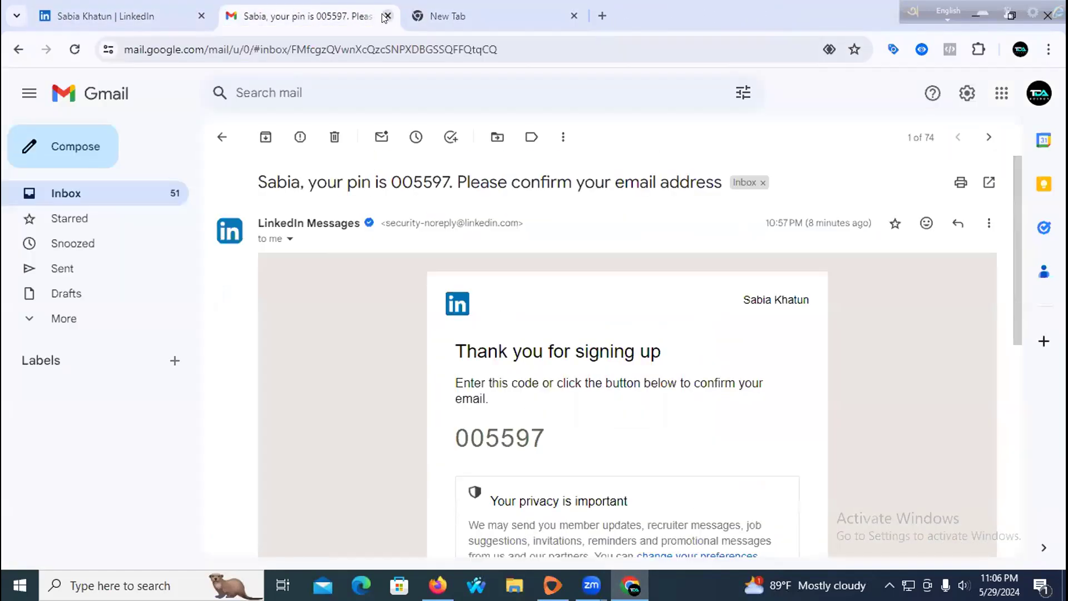
left_click(387, 15)
left_click(171, 7)
left_click(271, 9)
Search 'linkedin profile cover photo size' and highlight the 1,584 × 396 px answer.
left_click(261, 37)
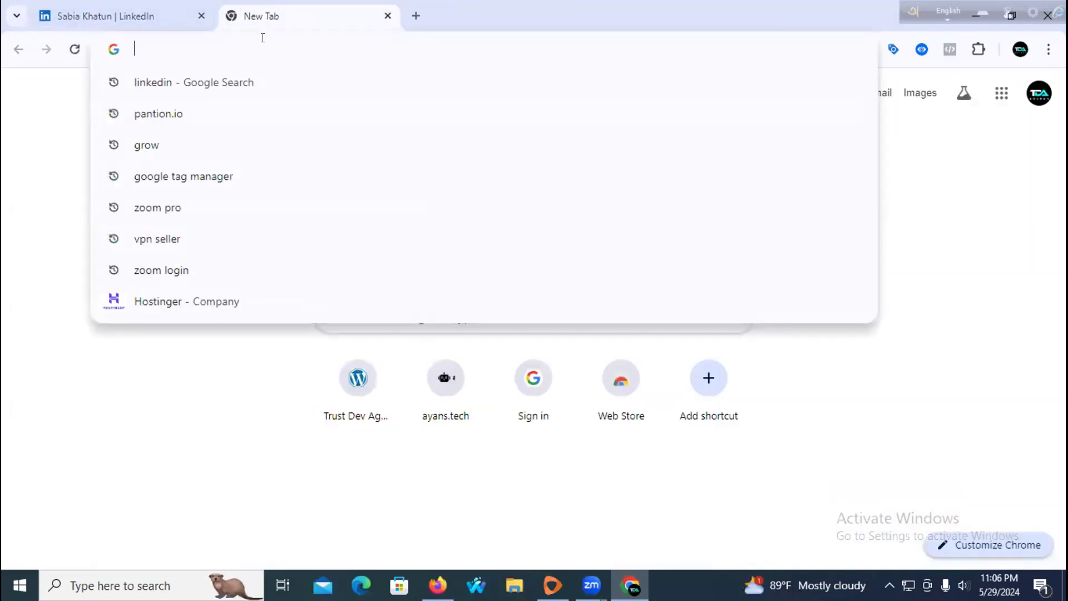
type("linkedin prod")
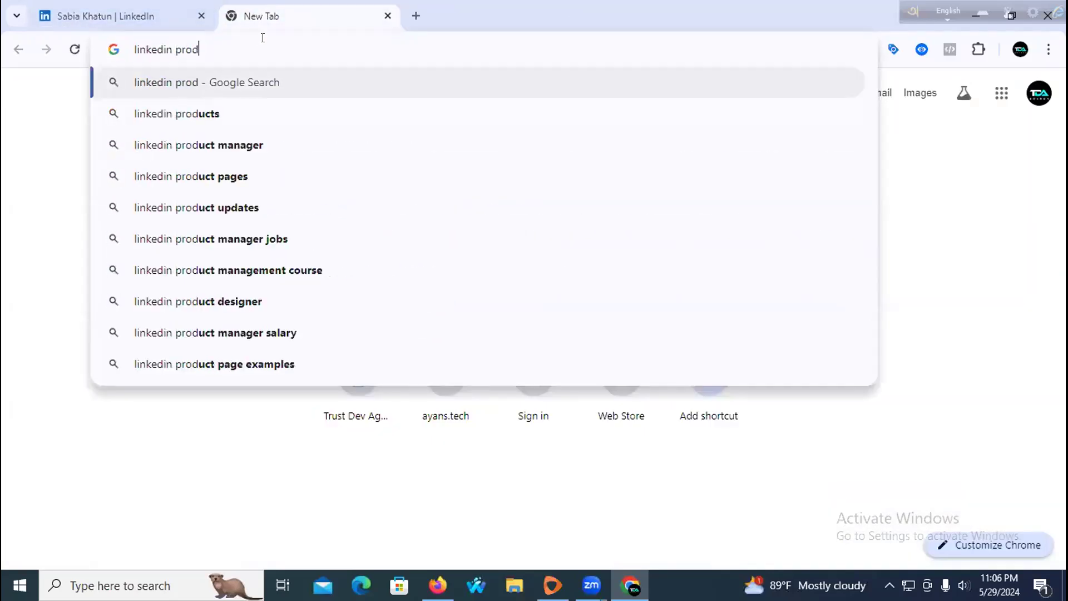
key("BackSpace")
type("file vo")
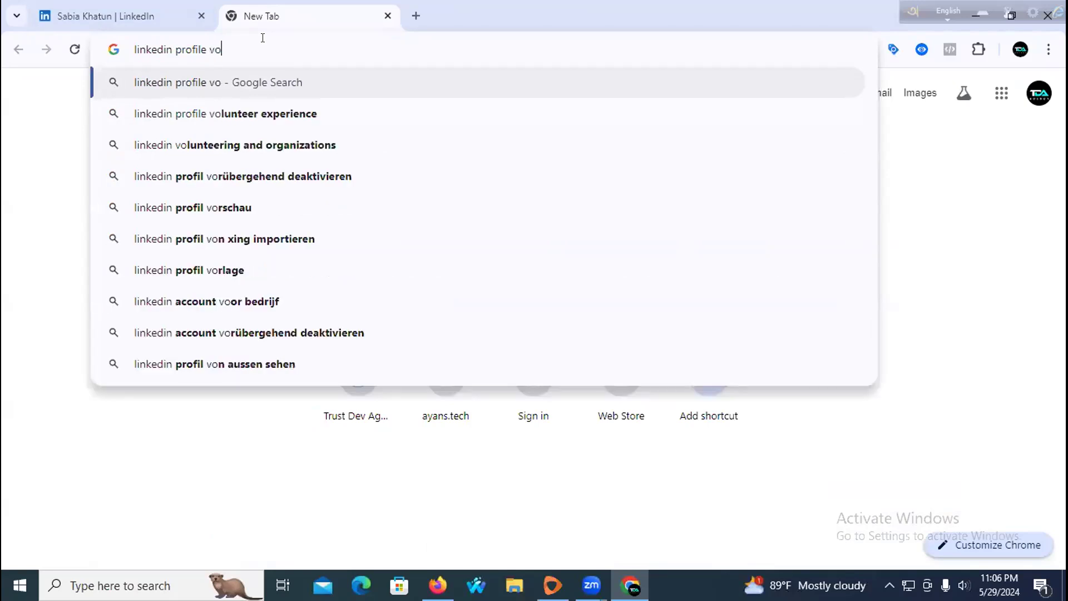
key("BackSpace")
key("BackSpace")
type("cover ph")
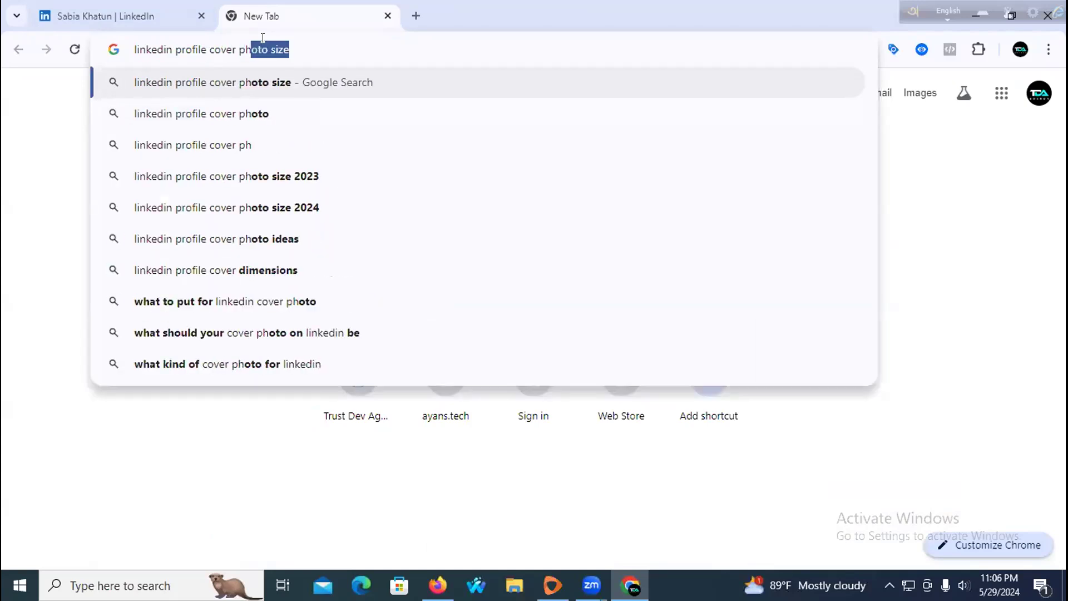
key("Return")
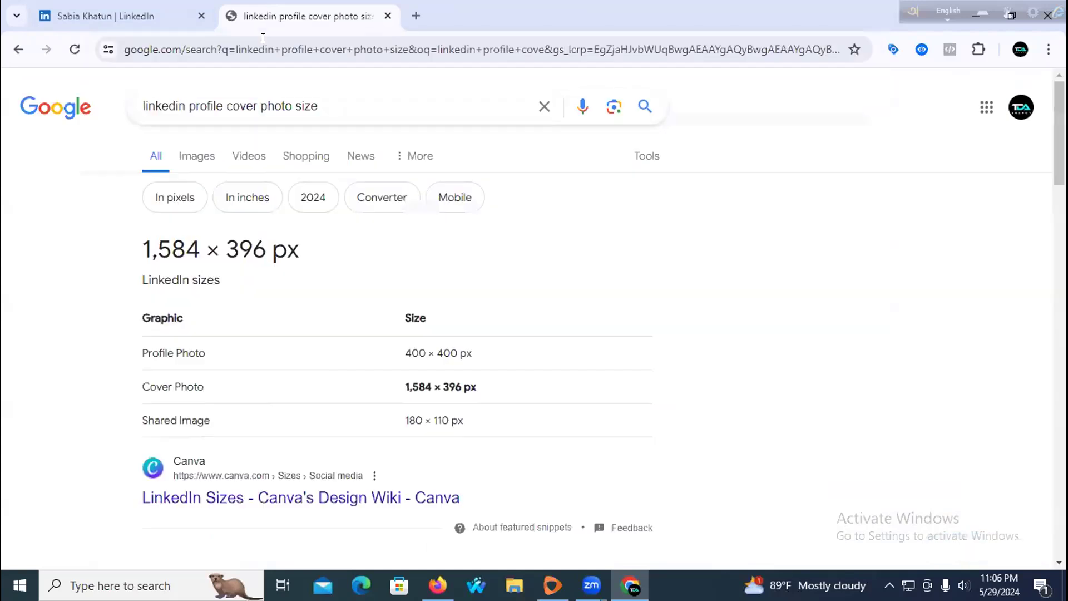
left_click_drag(143, 251, 310, 257)
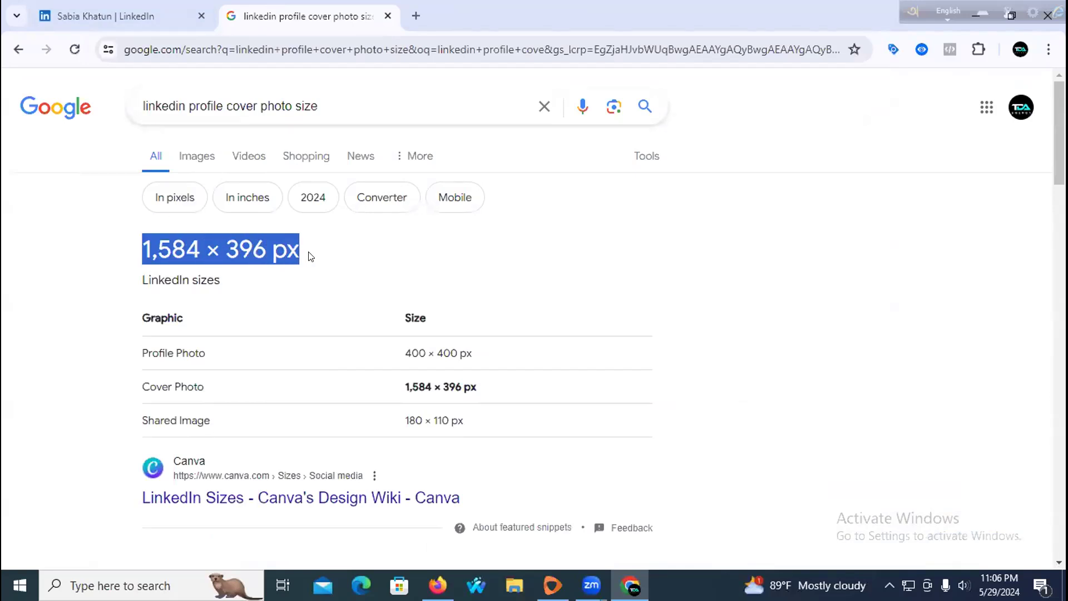
left_click(143, 13)
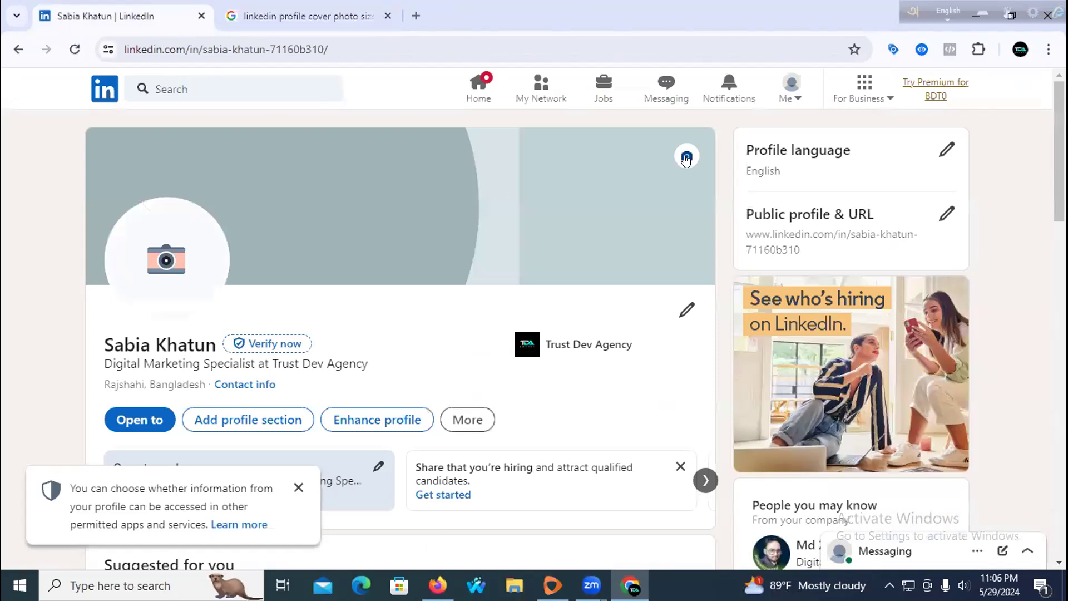
Open the teal banner design in Canva and bring up its custom resize options.
left_click(447, 574)
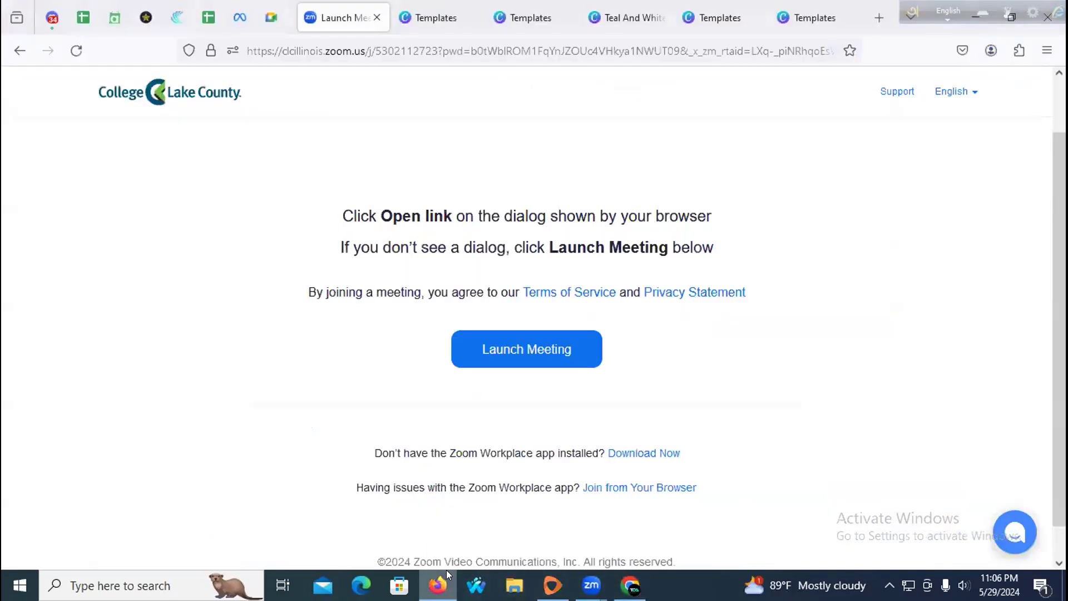
left_click(813, 16)
left_click(729, 6)
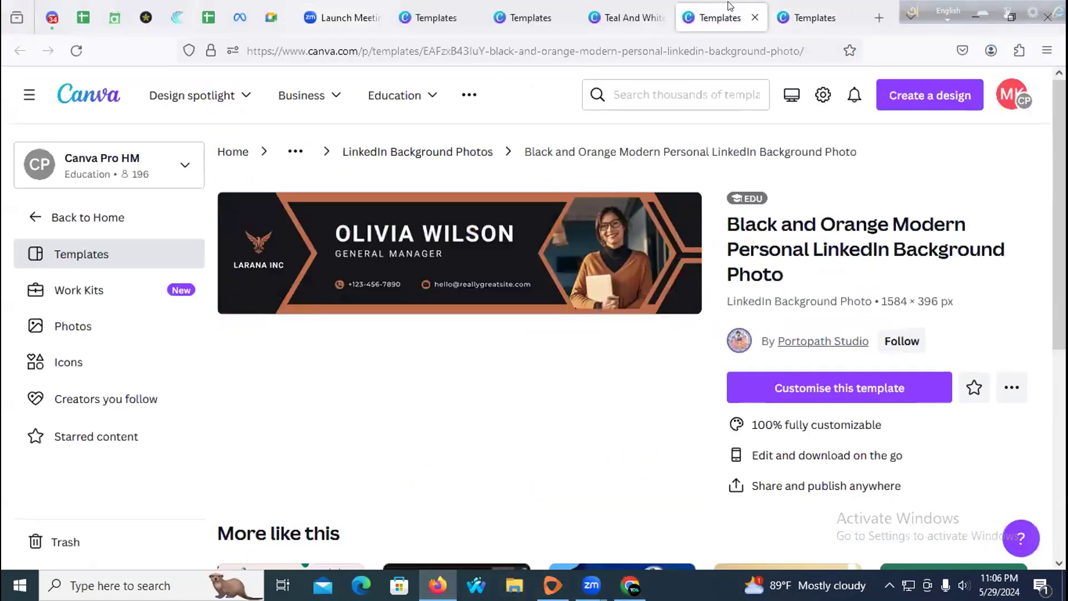
left_click(632, 6)
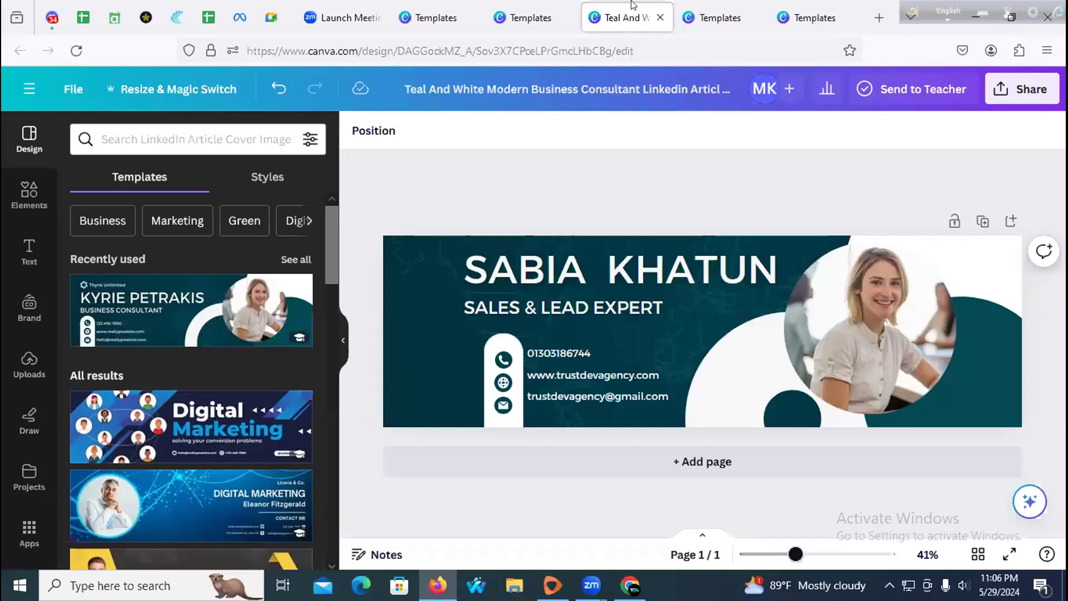
left_click(394, 253)
left_click(211, 95)
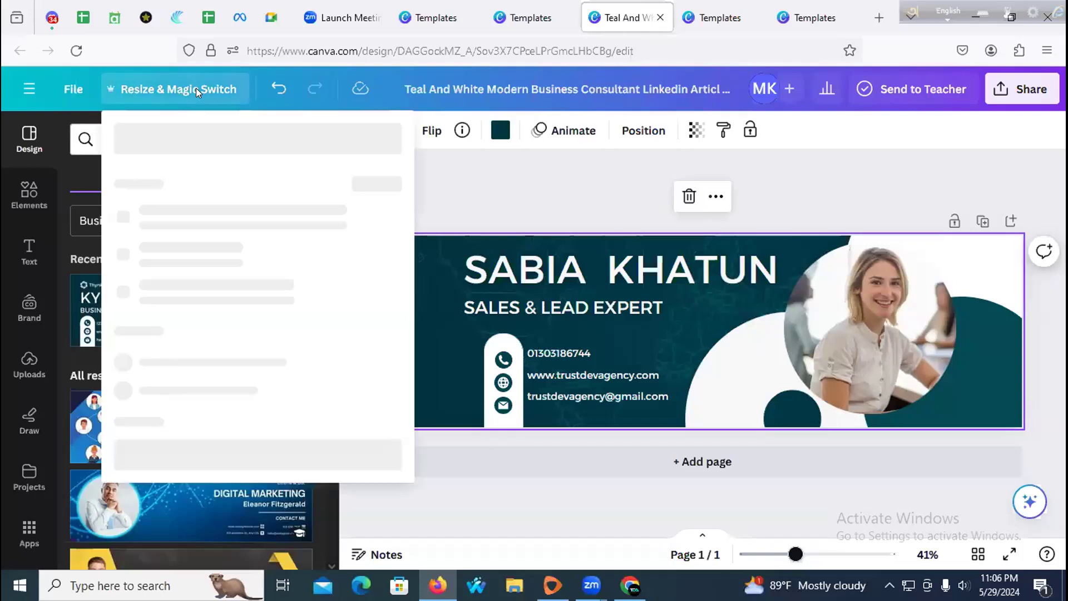
scroll(223, 317, "down", 3)
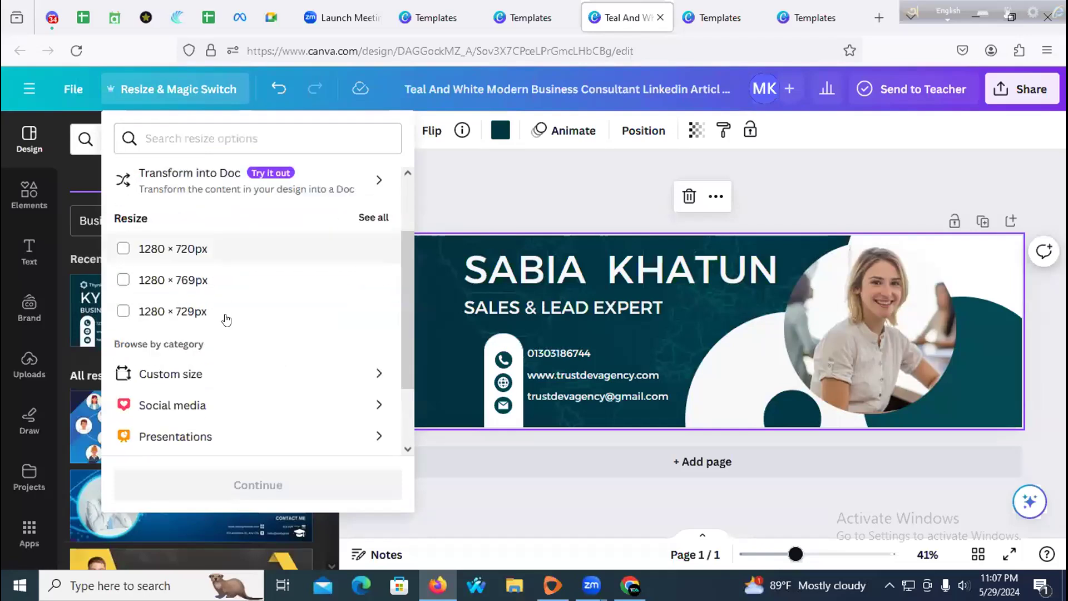
left_click(185, 287)
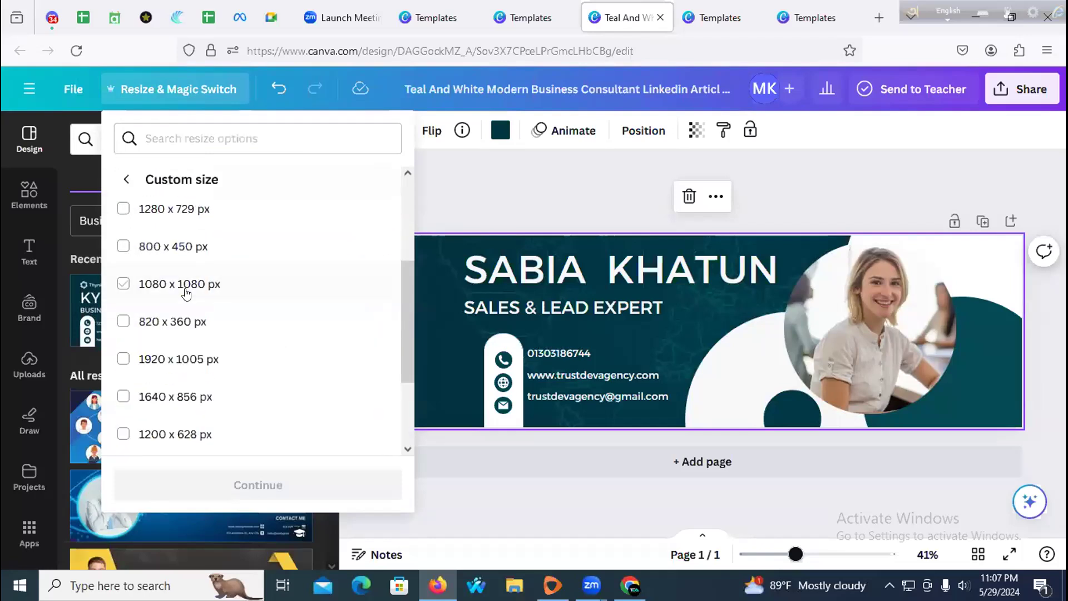
scroll(205, 392, "down", 2)
left_click(212, 384)
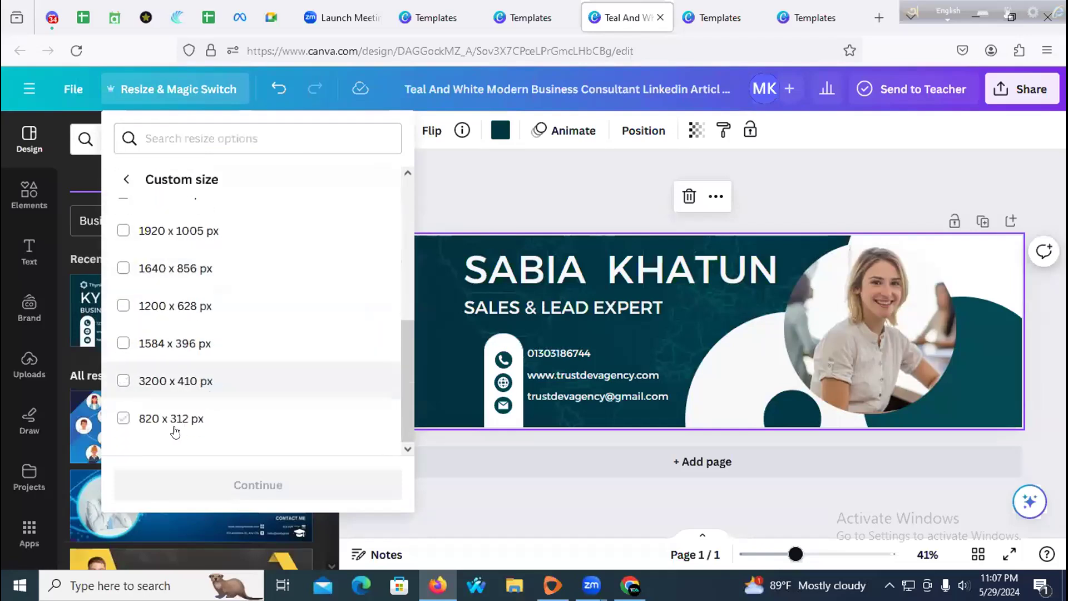
scroll(175, 432, "up", 5)
Set the custom size to 1584 × 396 px and resize this design.
left_click(177, 225)
left_click_drag(177, 226, 124, 231)
type("1583")
key("Tab")
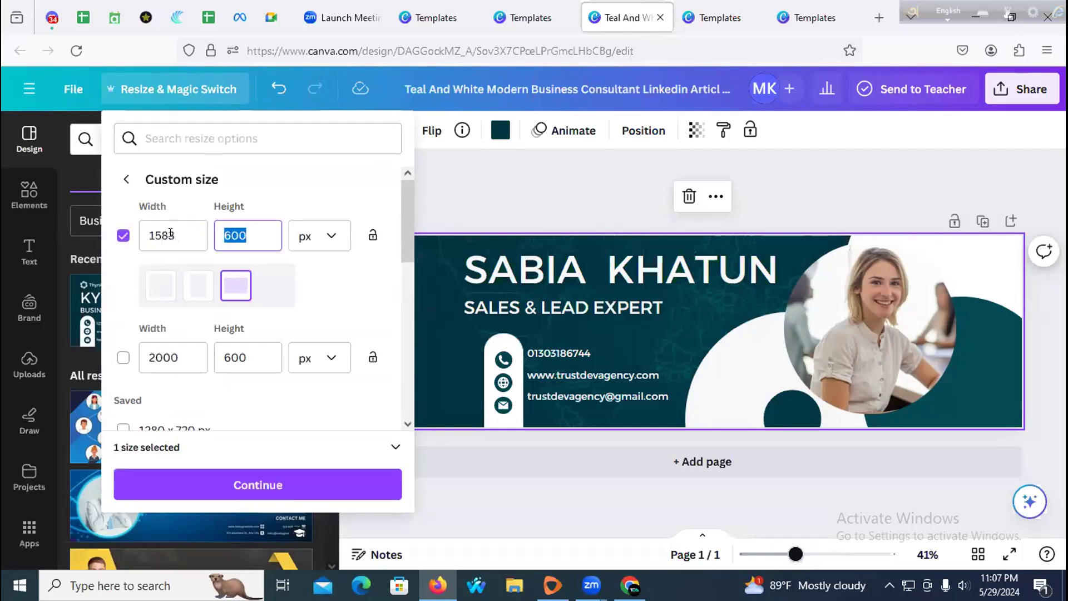
type("39")
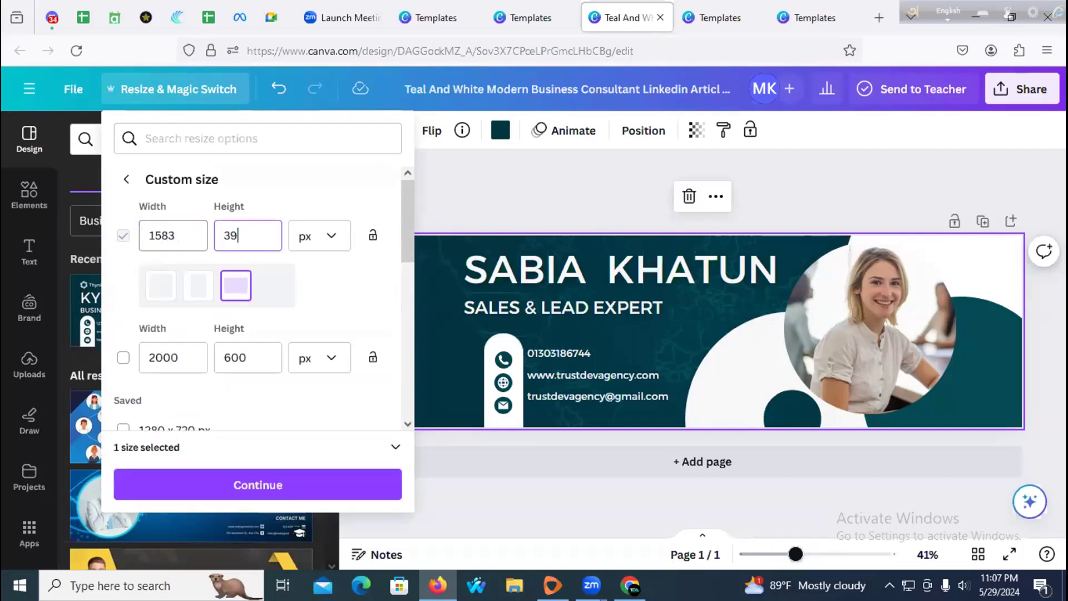
type("6")
left_click_drag(175, 236, 166, 234)
type("4")
left_click(278, 482)
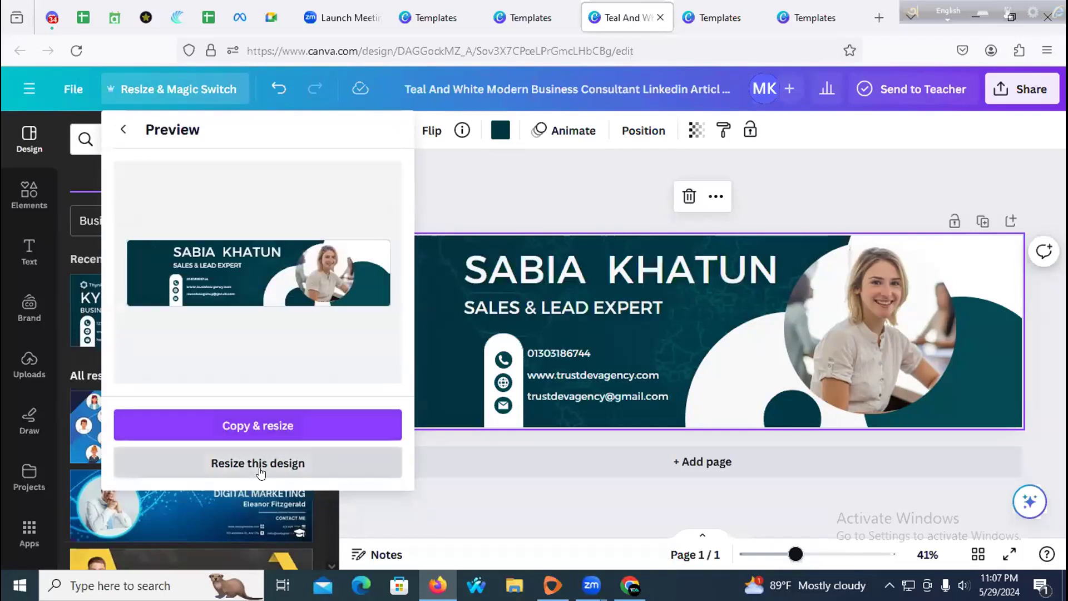
left_click(260, 467)
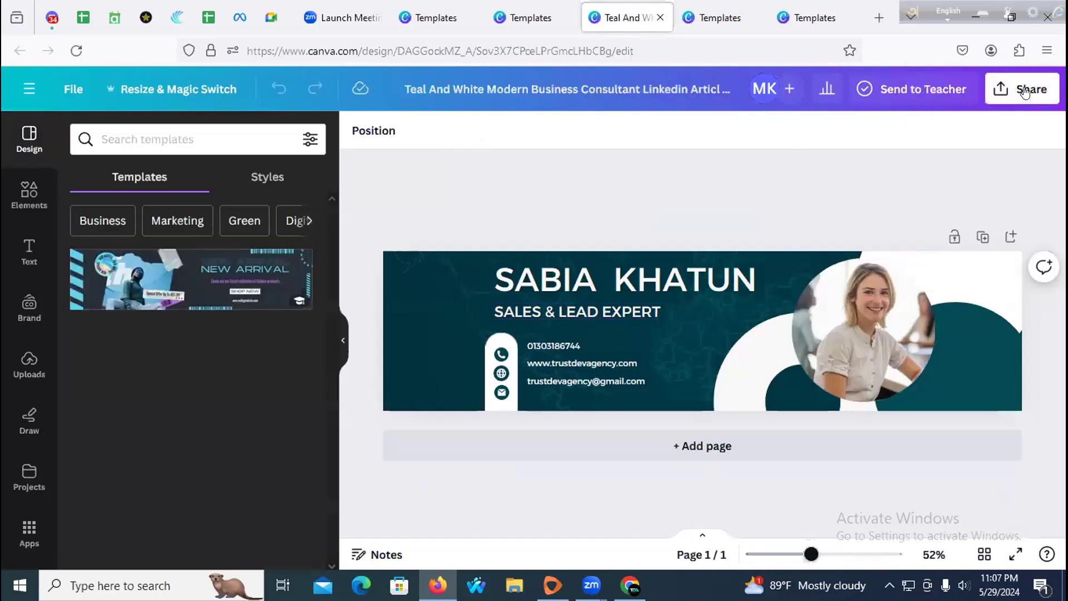
Download the resized 1584 × 396 teal banner as a PNG, then return to the LinkedIn profile.
left_click(1022, 89)
left_click(822, 483)
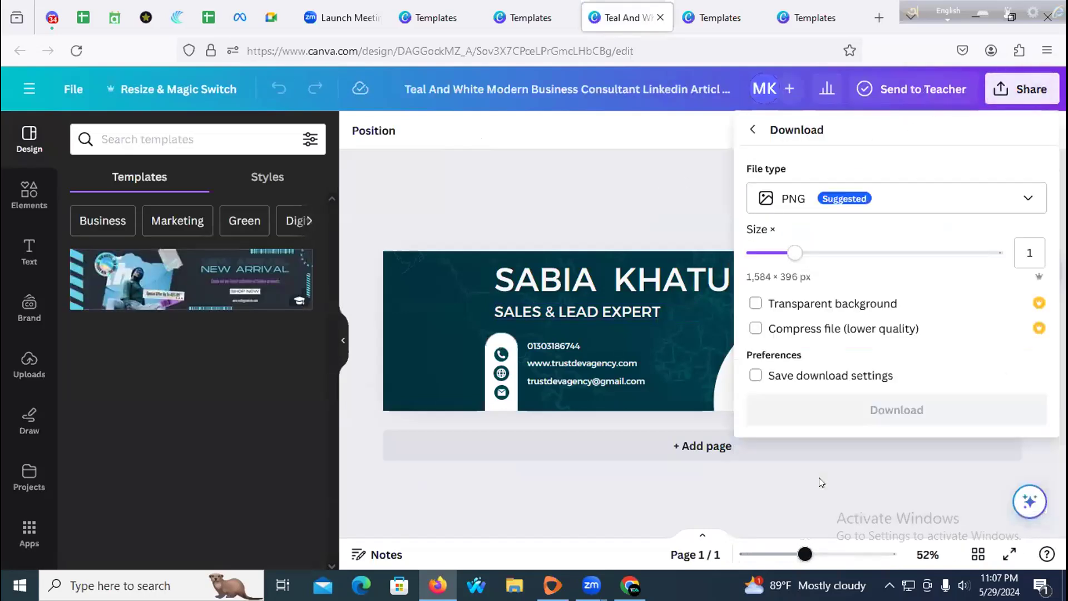
left_click(828, 402)
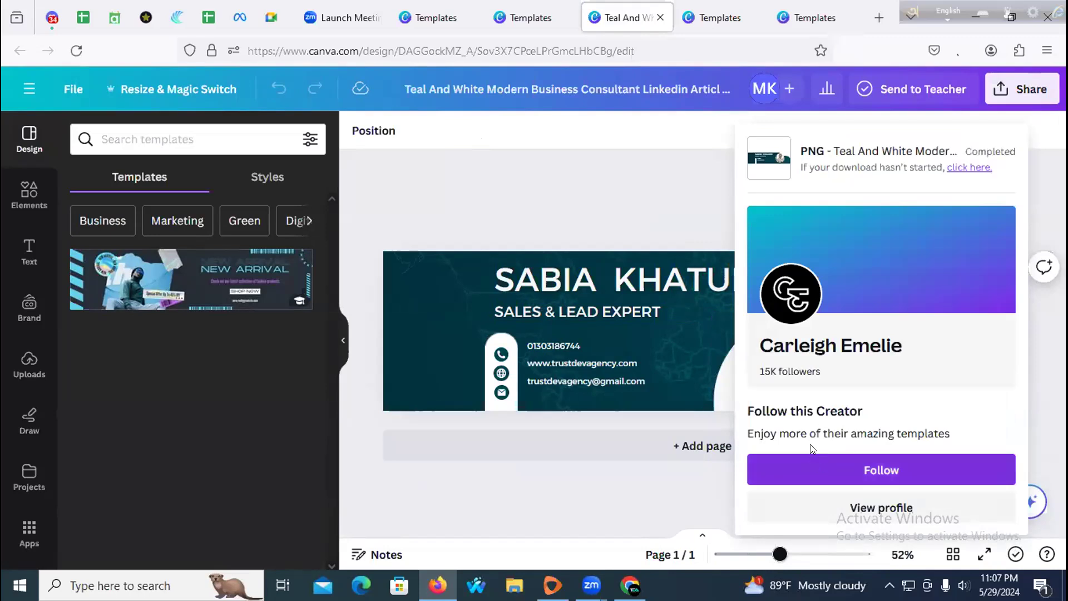
left_click(596, 208)
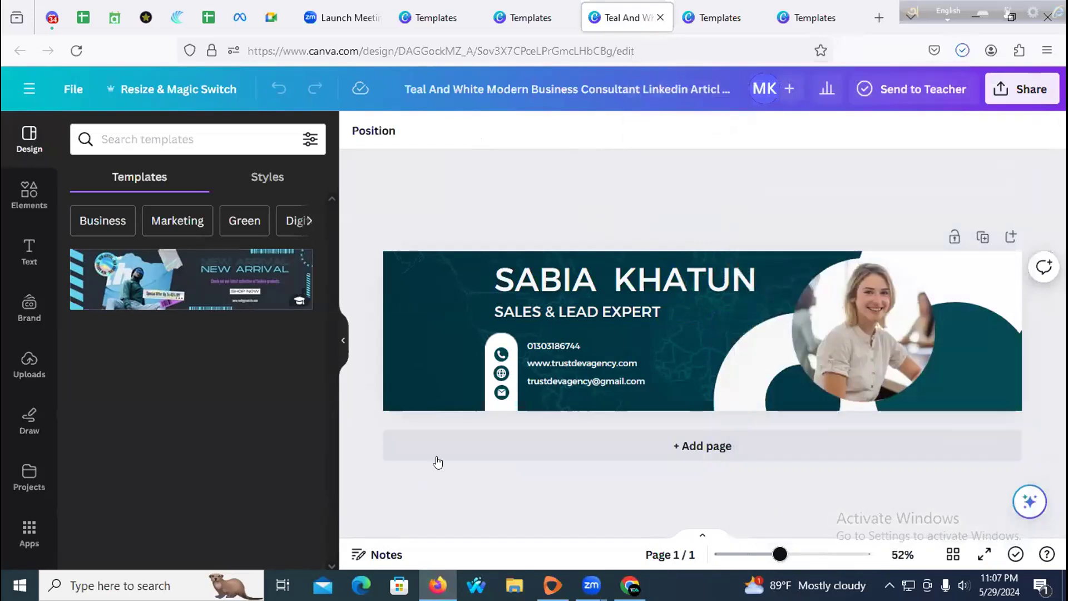
left_click(630, 585)
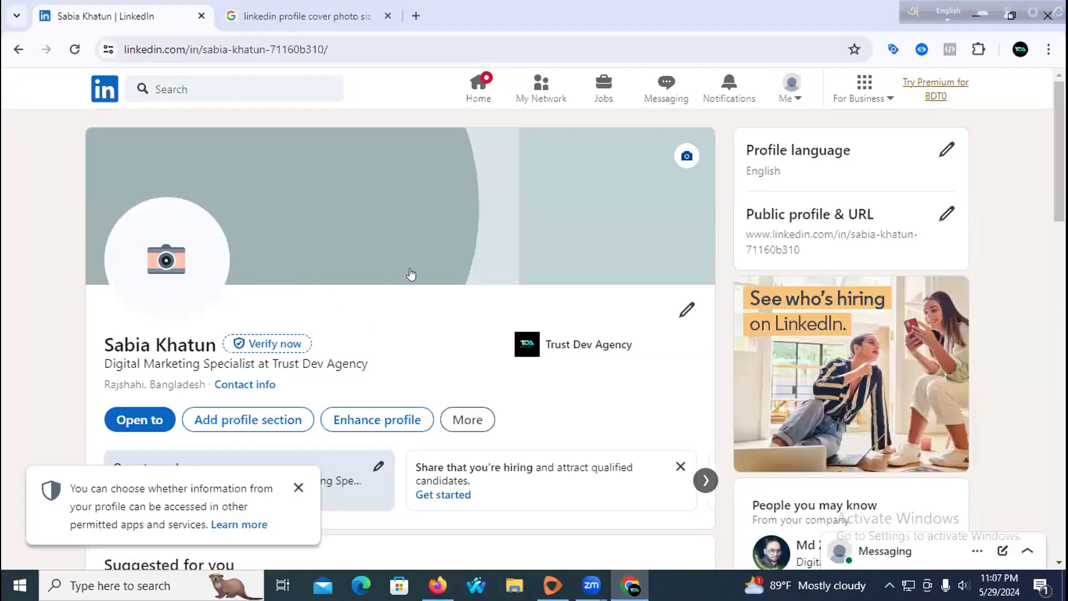
Upload the downloaded teal banner PNG as the LinkedIn profile background and apply it.
left_click(683, 160)
left_click(680, 438)
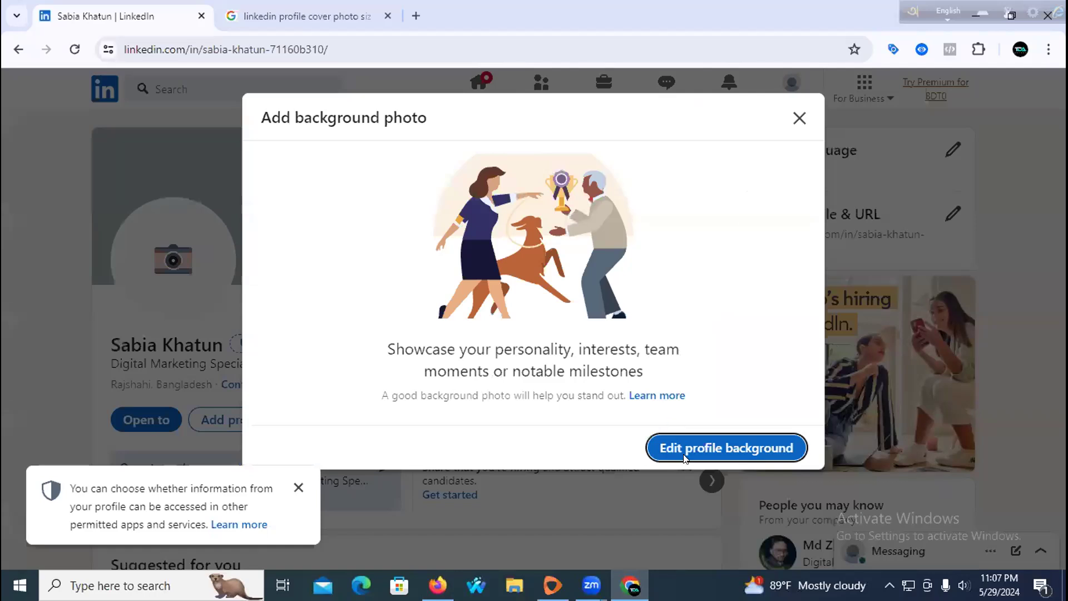
left_click(316, 245)
left_click(492, 412)
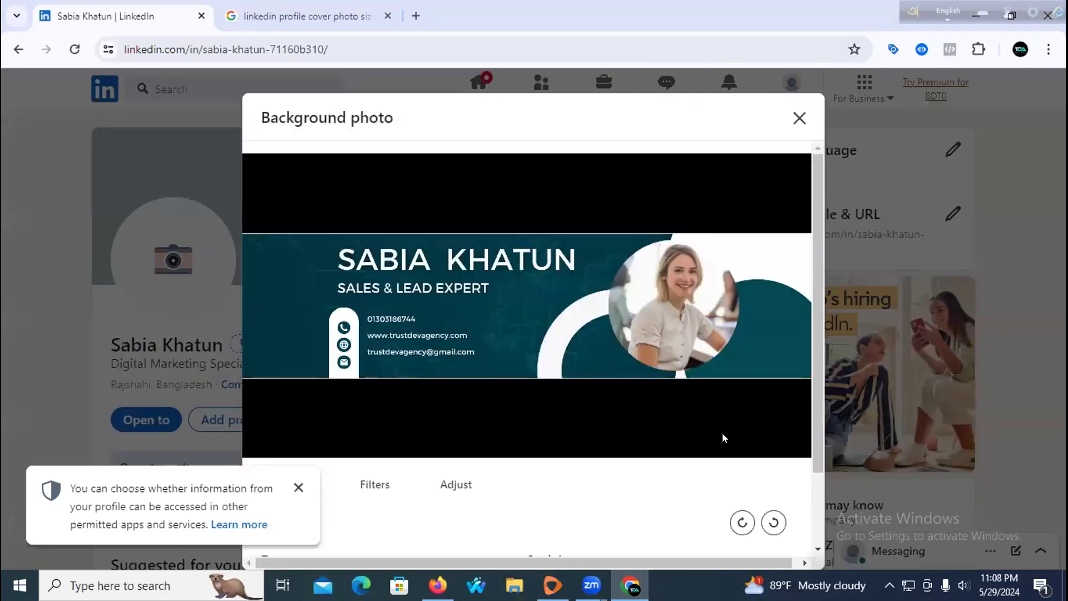
scroll(724, 438, "down", 2)
left_click(760, 534)
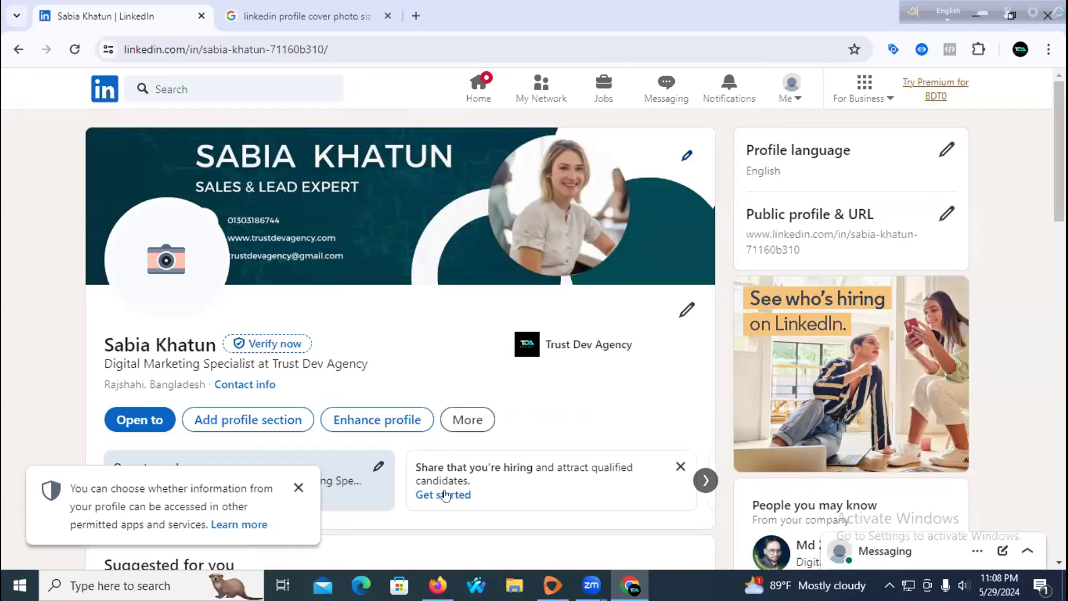
left_click(438, 585)
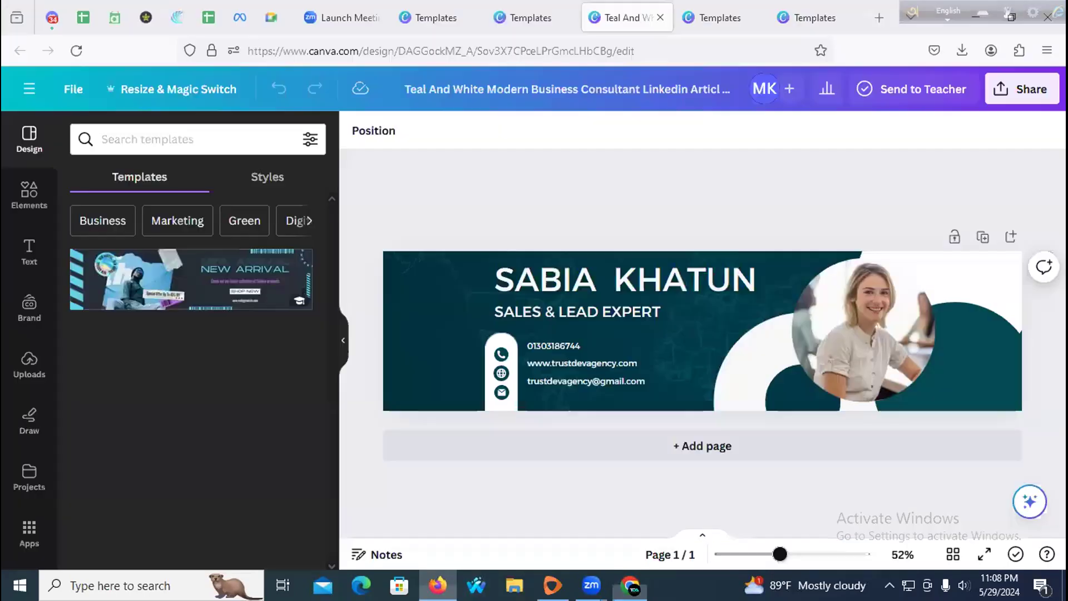
Copy the circular portrait photo from the teal banner.
left_click(881, 327)
right_click(874, 320)
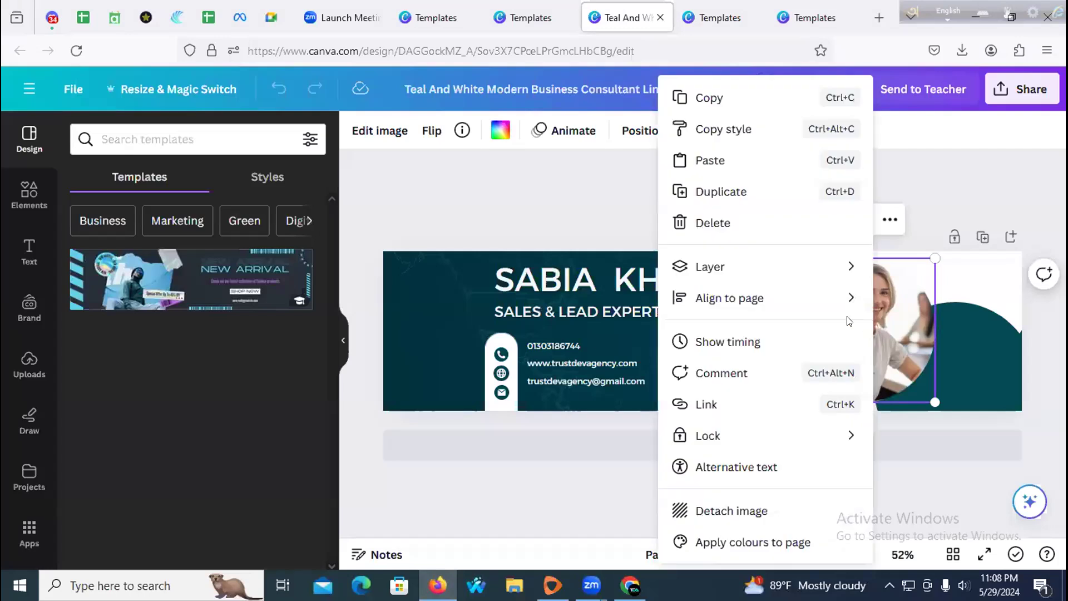
left_click(732, 97)
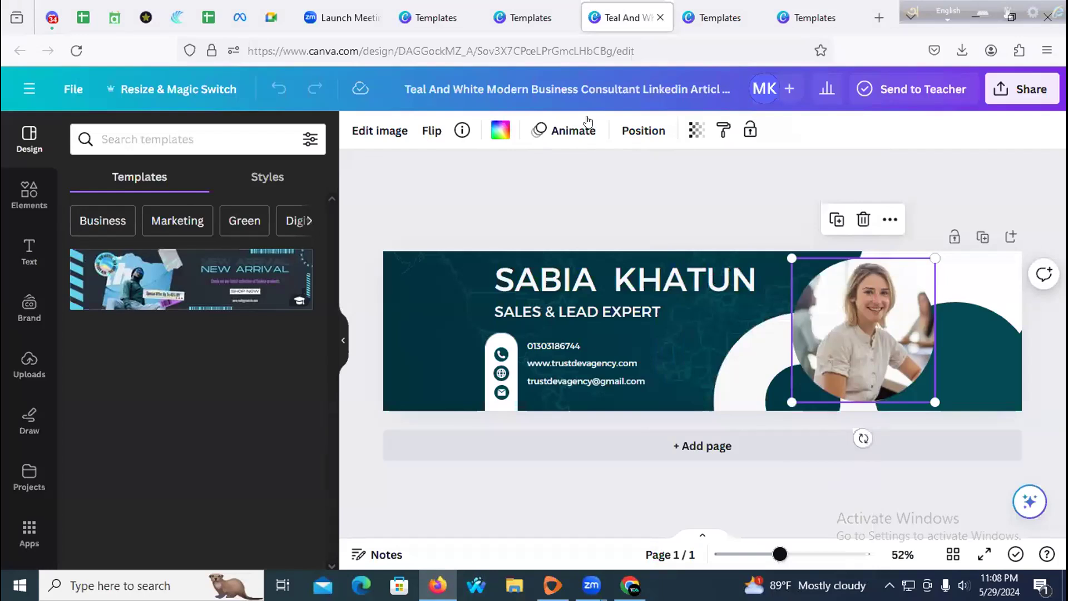
left_click(28, 251)
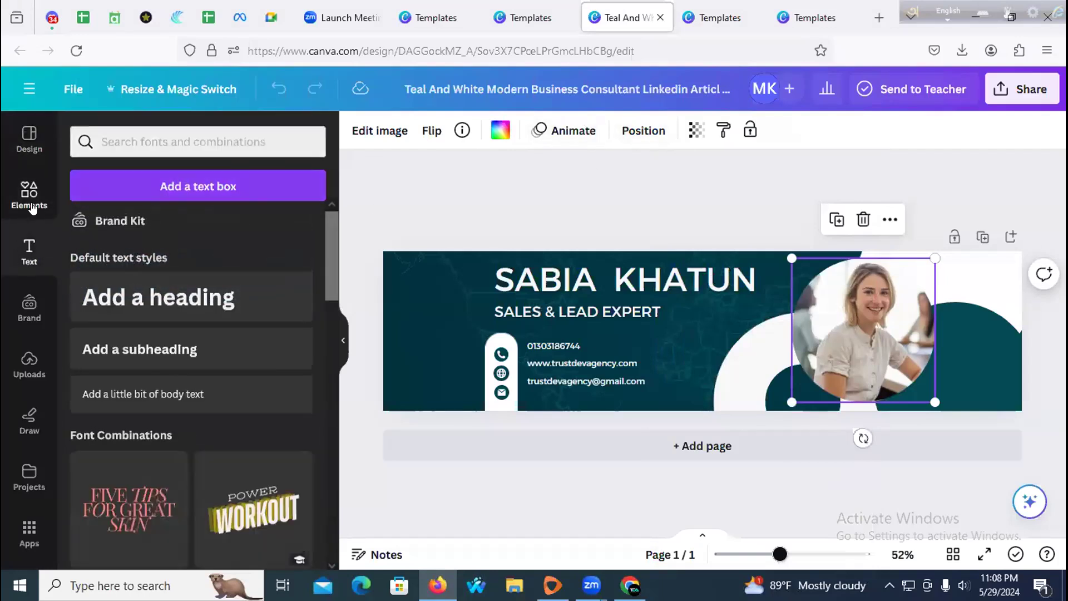
left_click(32, 207)
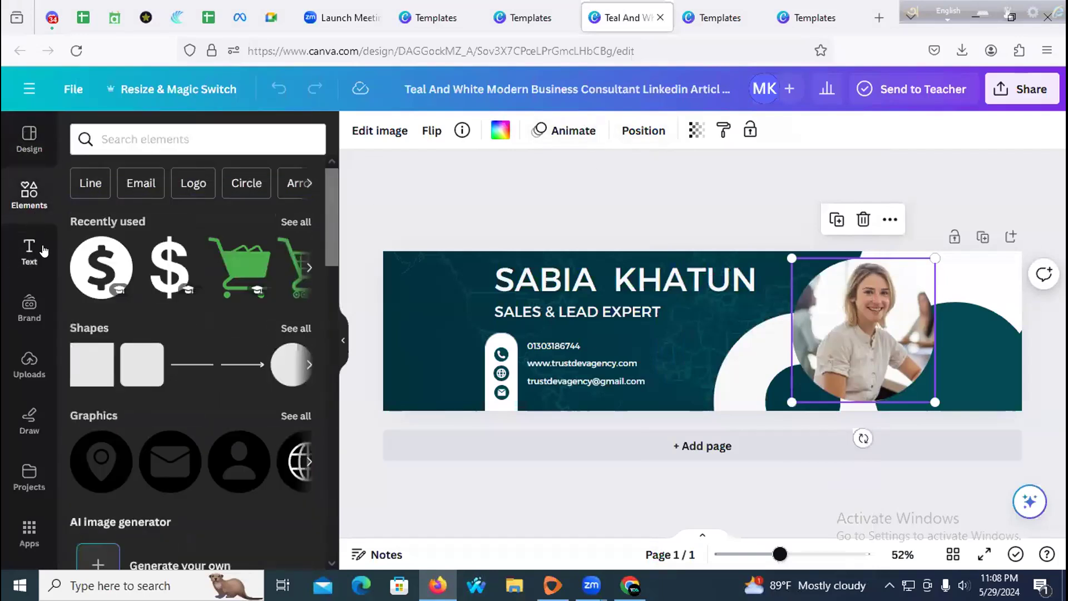
left_click(131, 138)
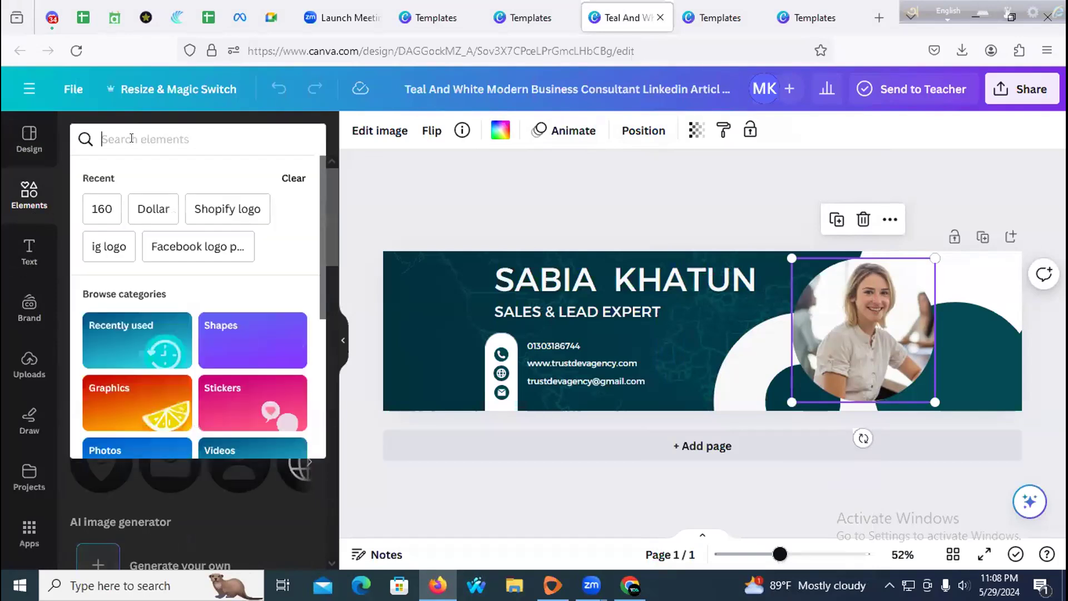
left_click(65, 89)
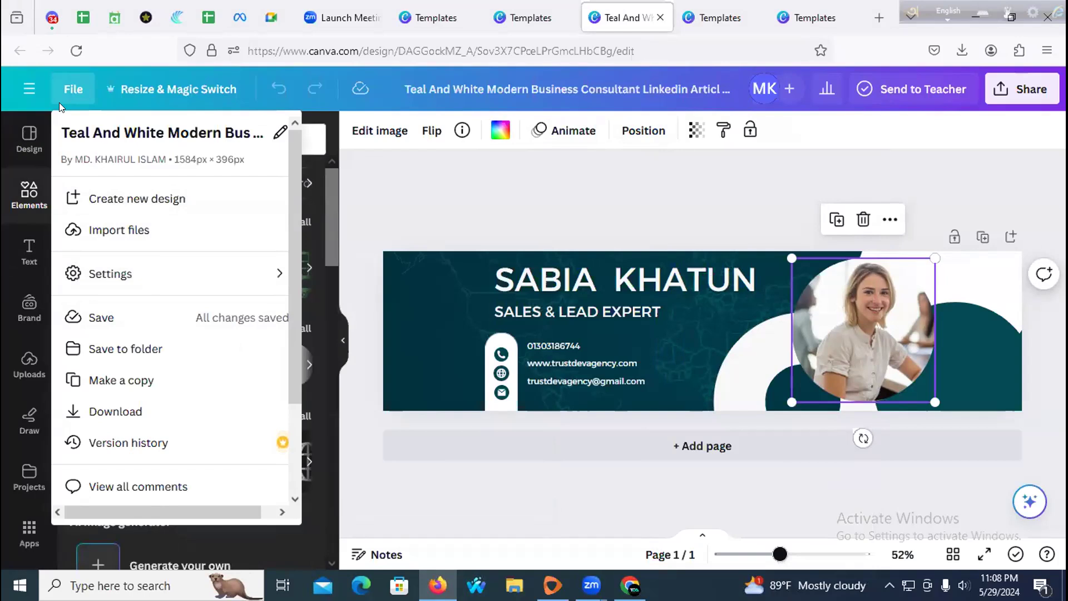
Create a new blank Logo design by searching 'logo' among design types.
left_click(31, 89)
left_click(30, 89)
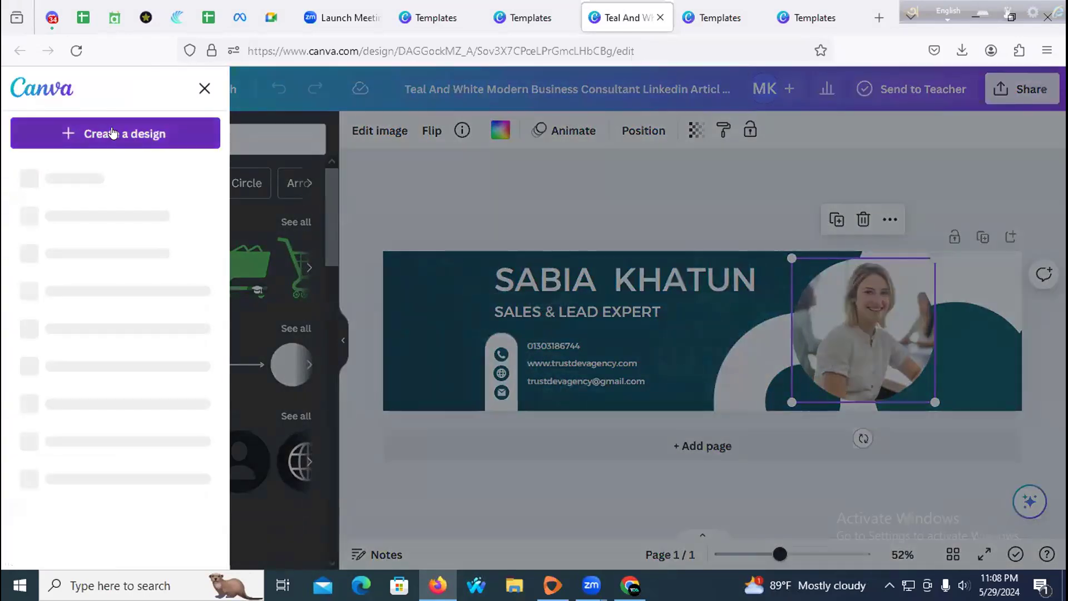
left_click(129, 139)
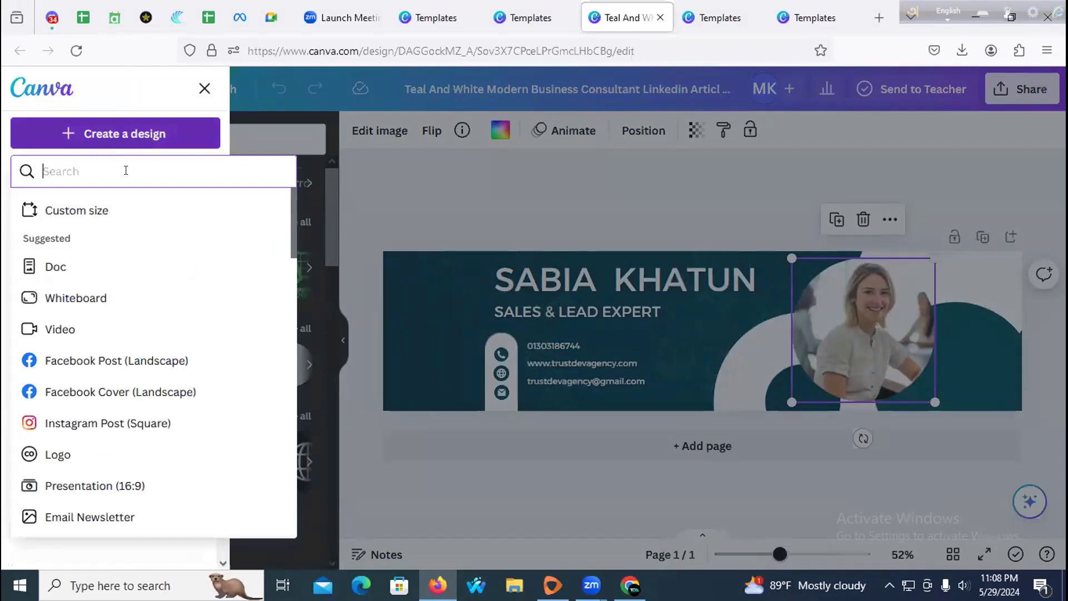
type("logo")
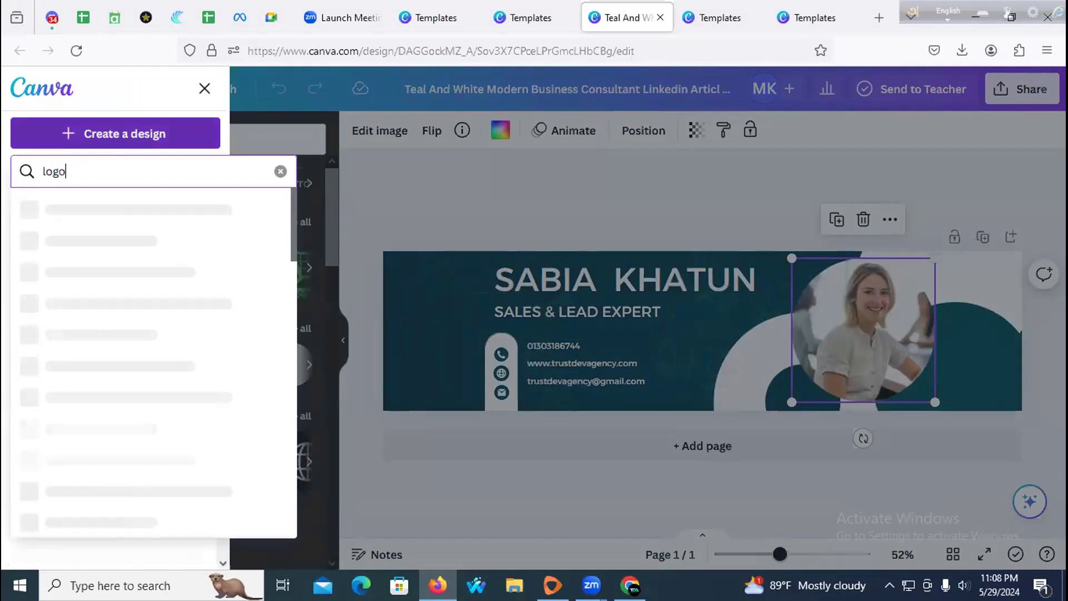
left_click(104, 210)
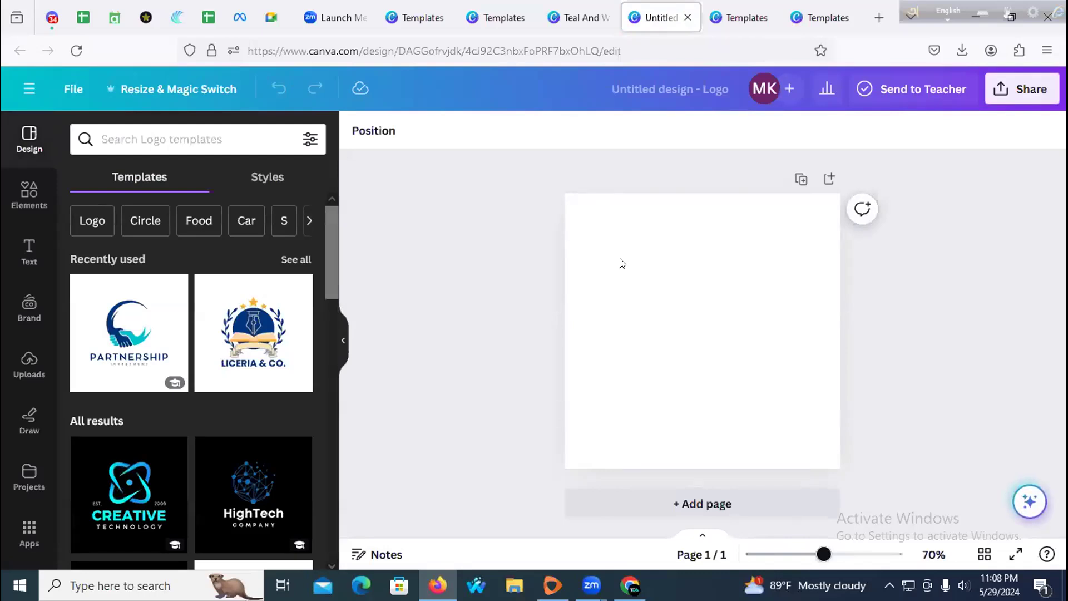
Paste the copied photo onto the logo page and make the page background brown.
left_click(631, 268)
key("ctrl+v")
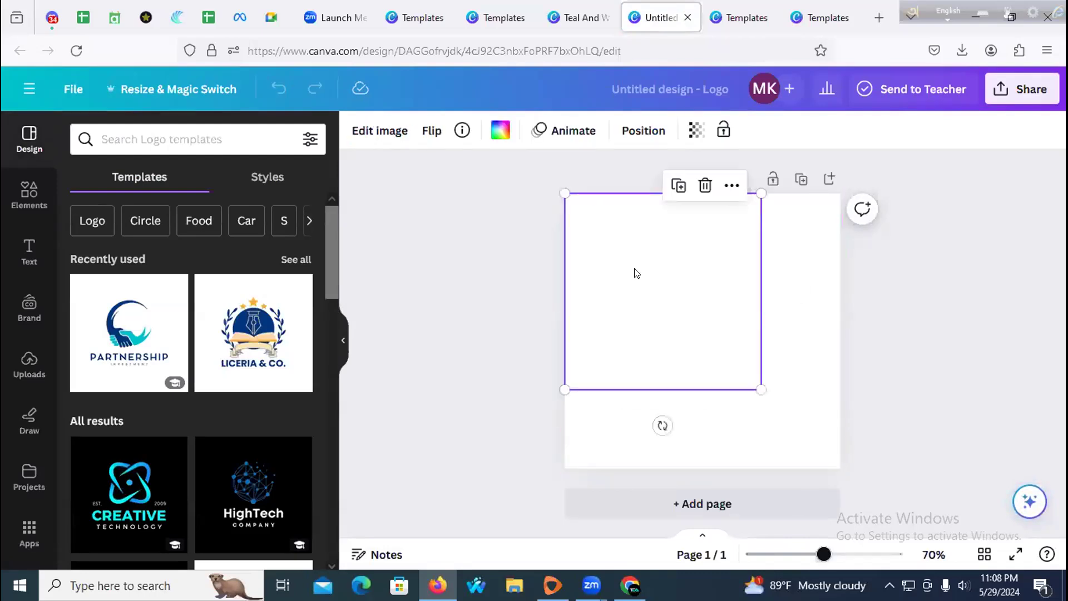
left_click_drag(683, 312, 724, 349)
left_click(581, 272)
left_click(601, 257)
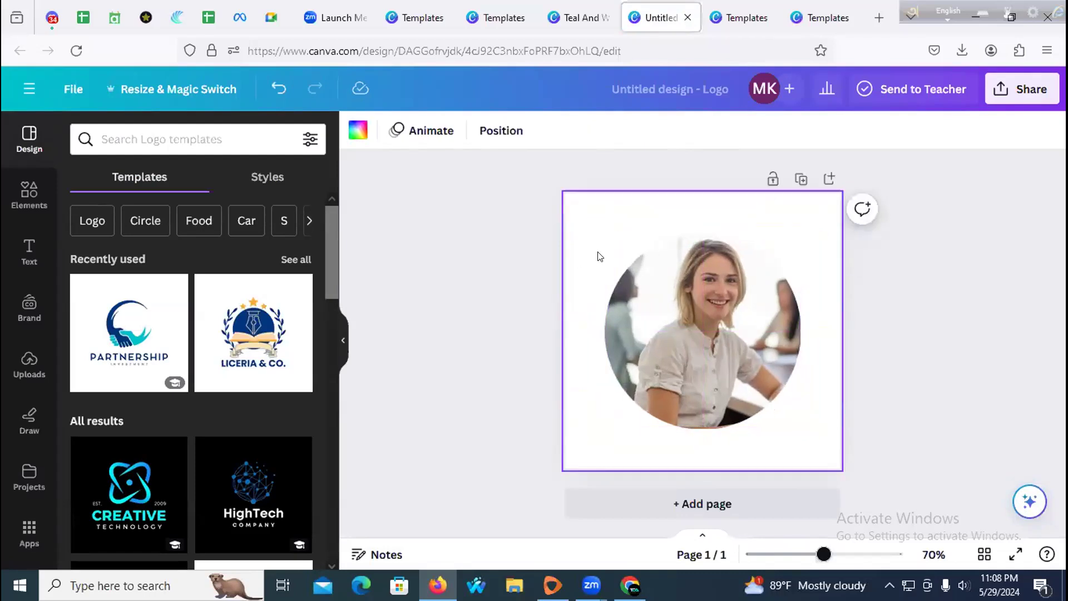
left_click(357, 131)
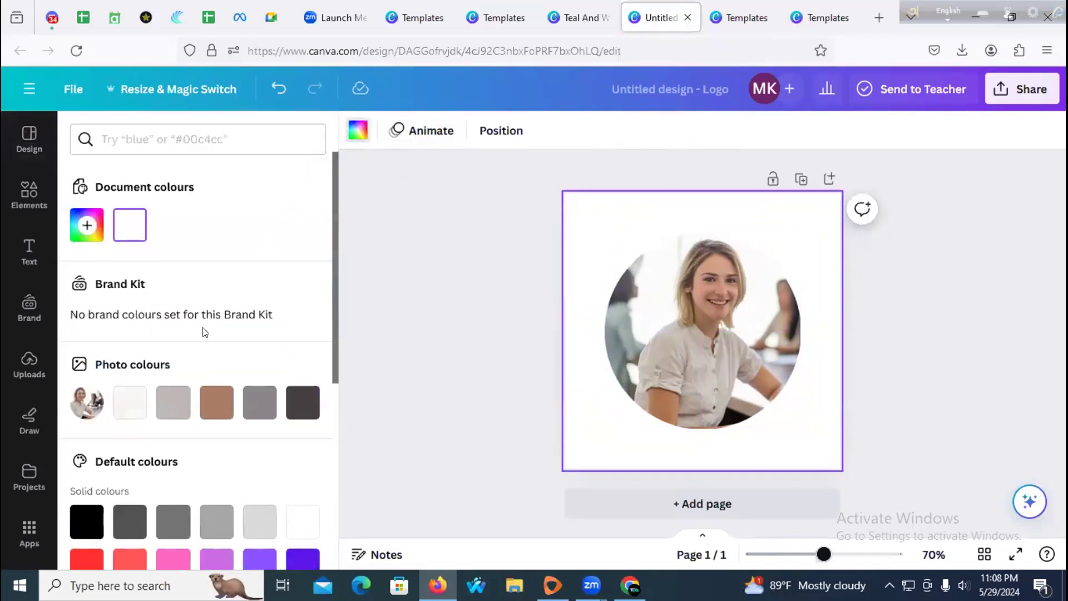
left_click(217, 403)
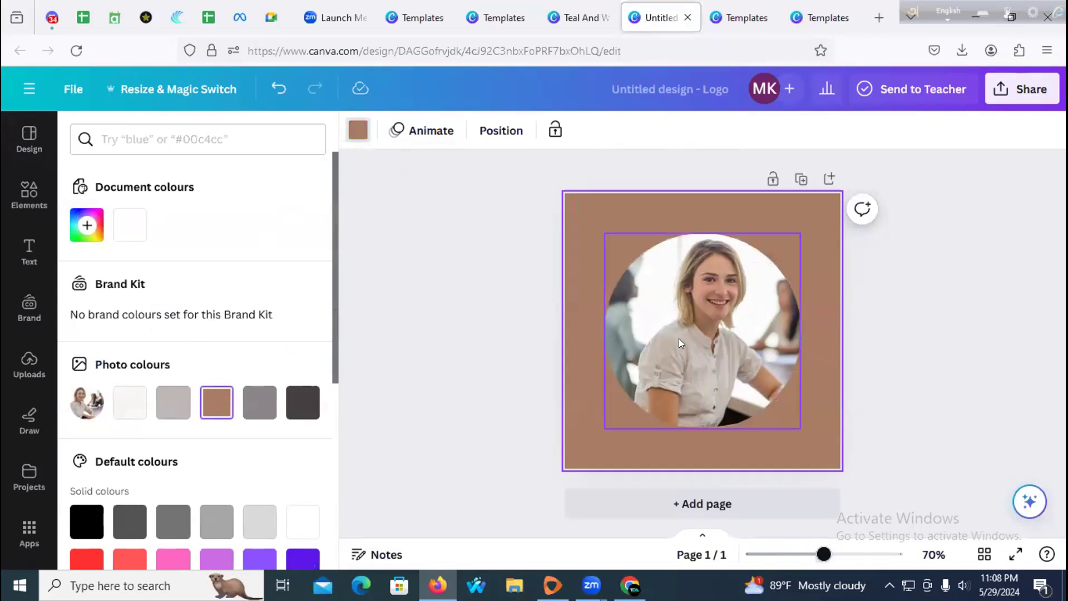
Enlarge the circular photo to about 437 × 437 so it fills most of the page.
left_click(619, 406)
left_click(504, 333)
left_click(504, 333)
left_click(666, 320)
left_click_drag(598, 431, 585, 448)
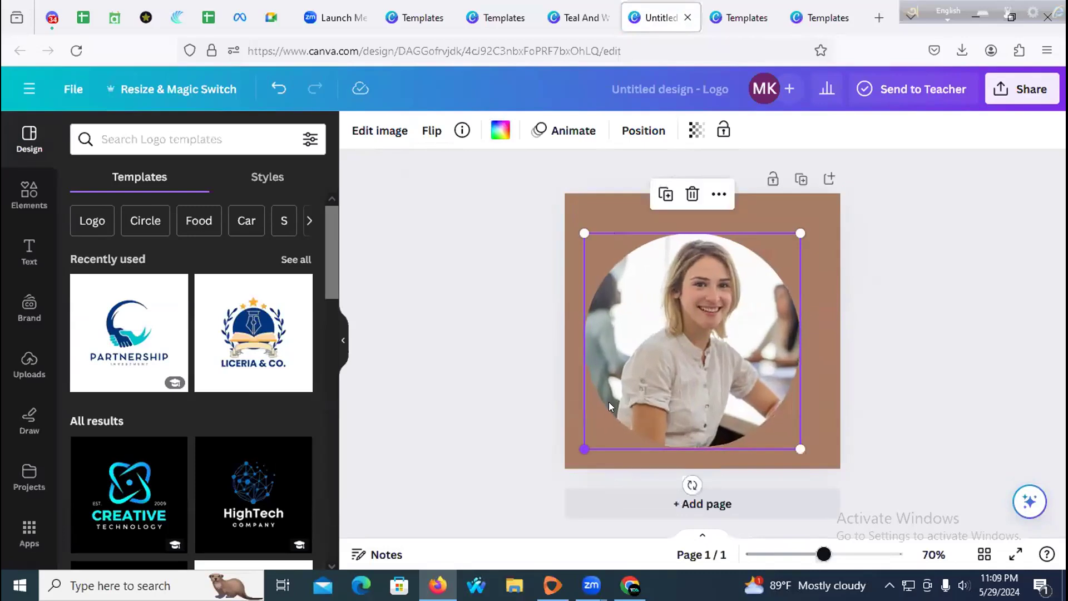
left_click_drag(800, 234, 826, 210)
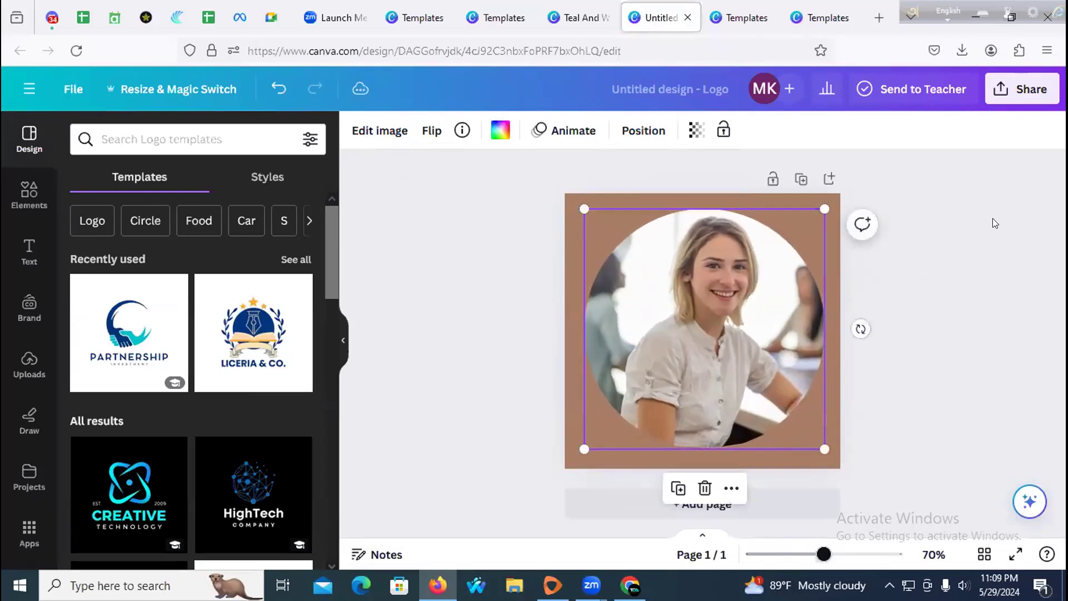
left_click(857, 268)
Download the 500 × 500 logo design as a PNG, retrying after the first export fails.
left_click(1012, 85)
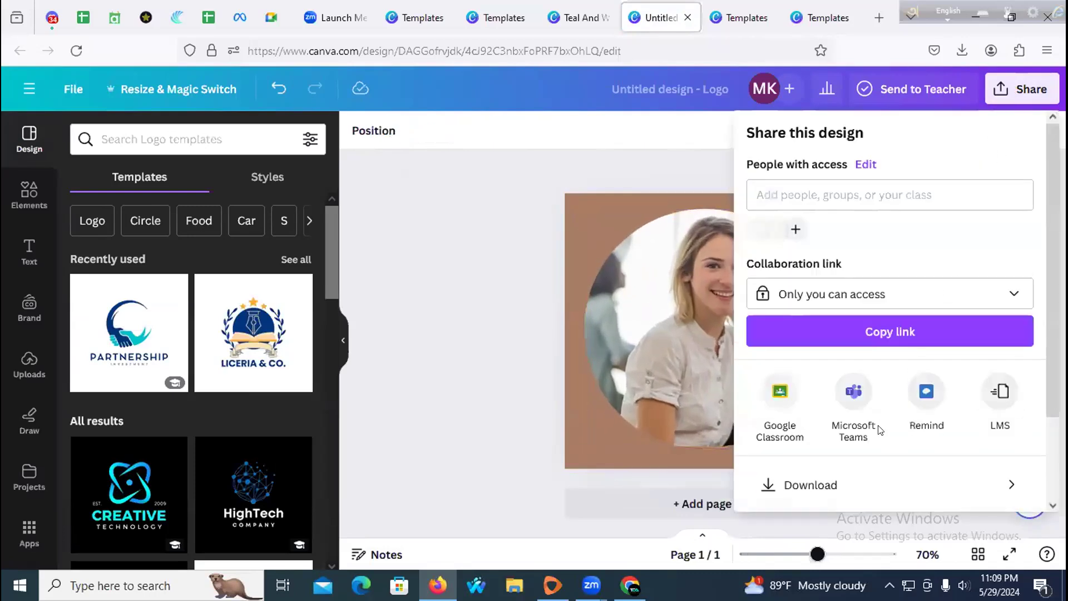
left_click(846, 480)
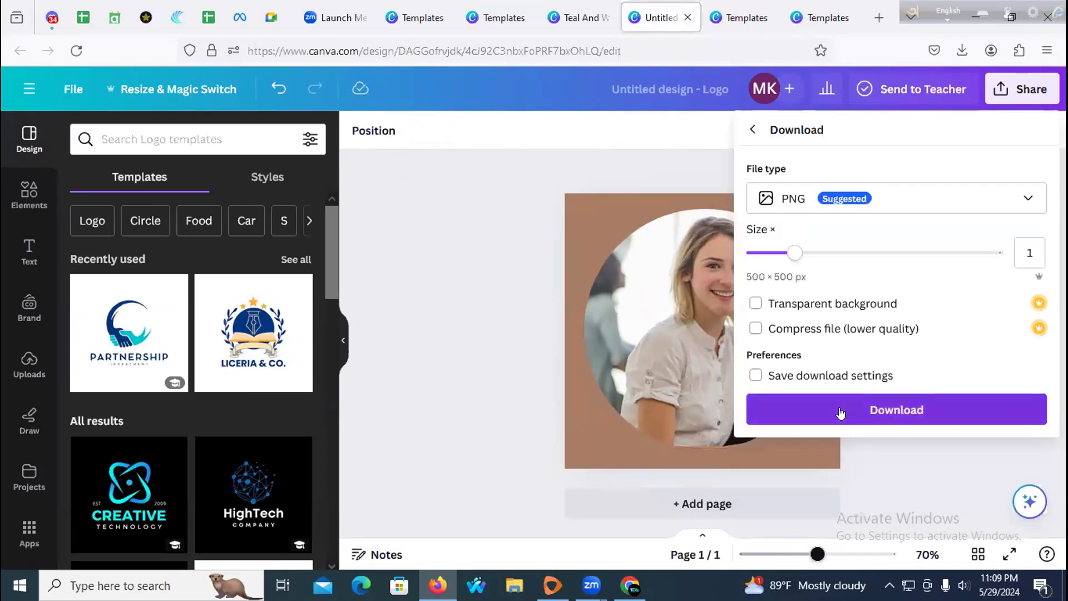
left_click(844, 410)
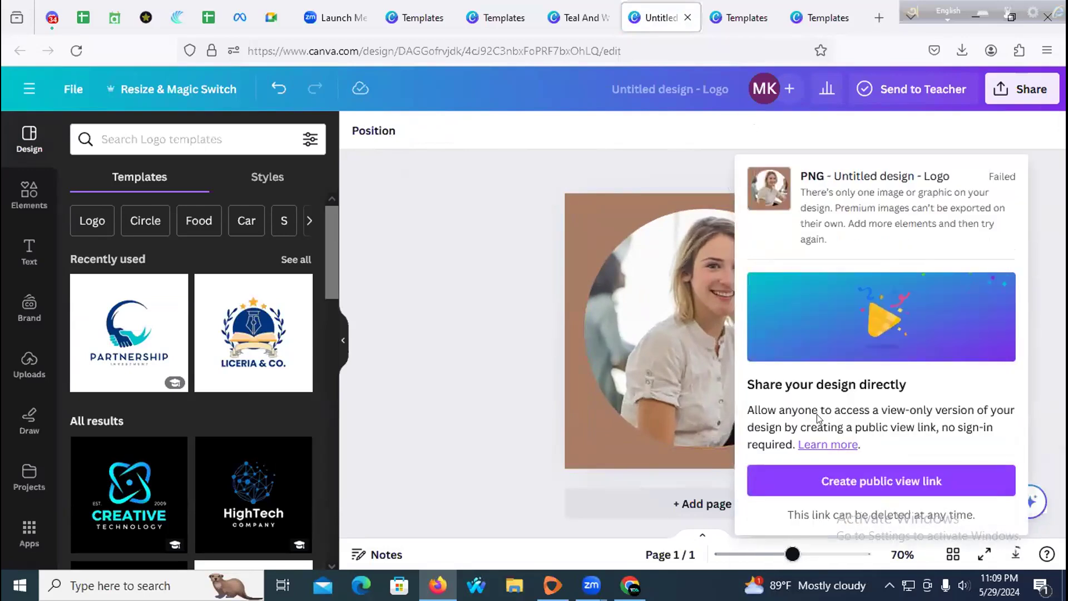
left_click(506, 272)
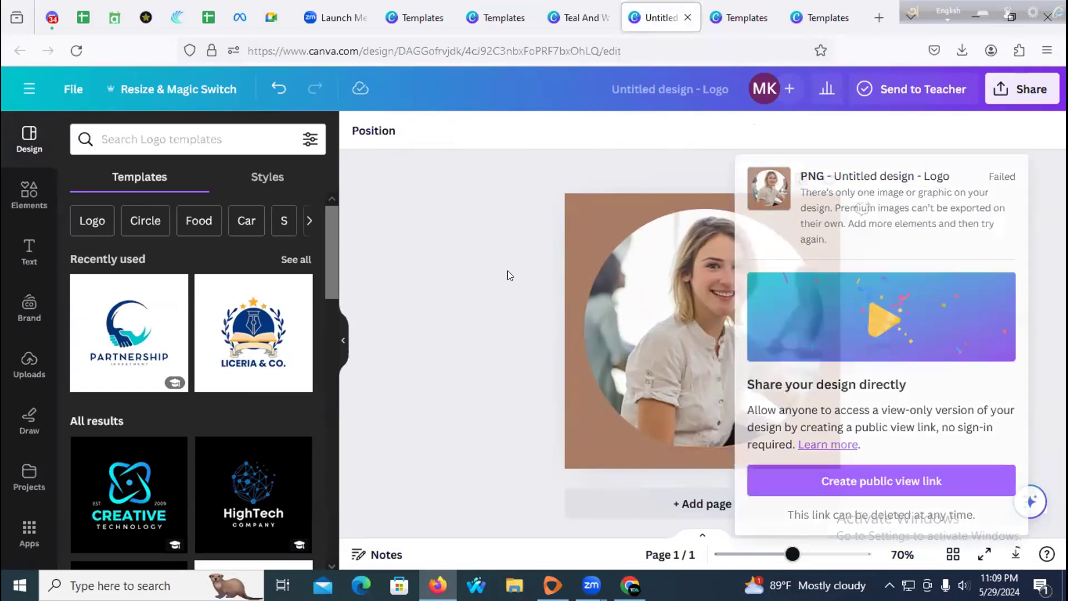
left_click(1022, 89)
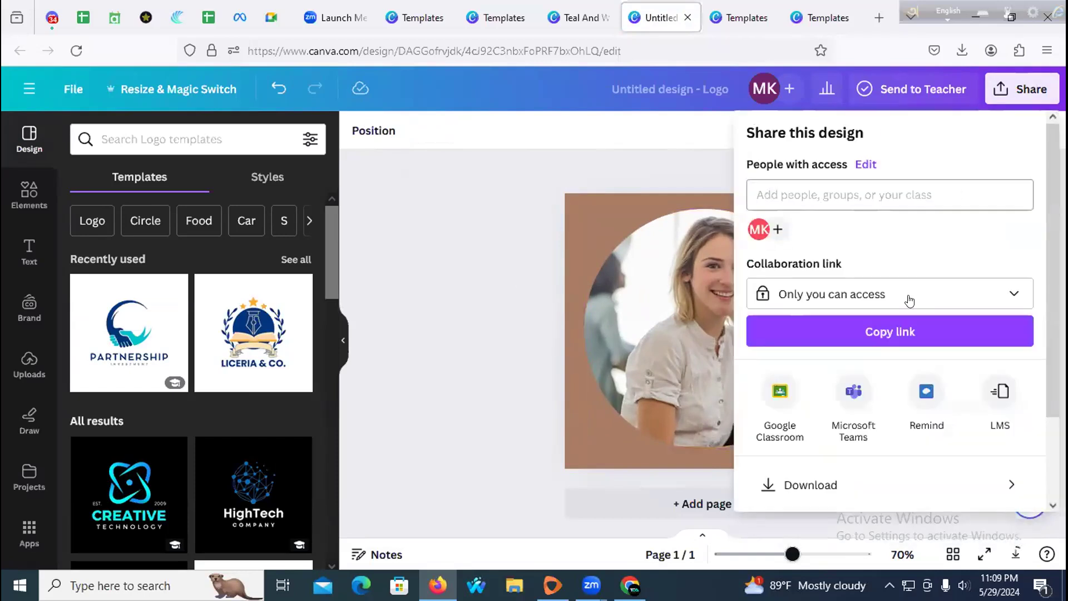
left_click(818, 480)
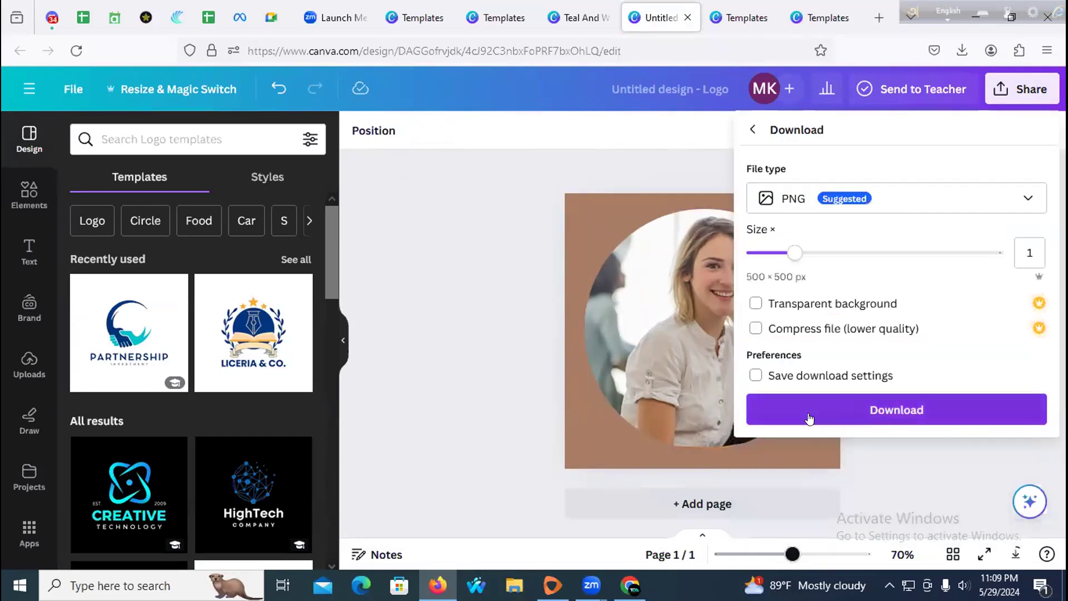
left_click(811, 415)
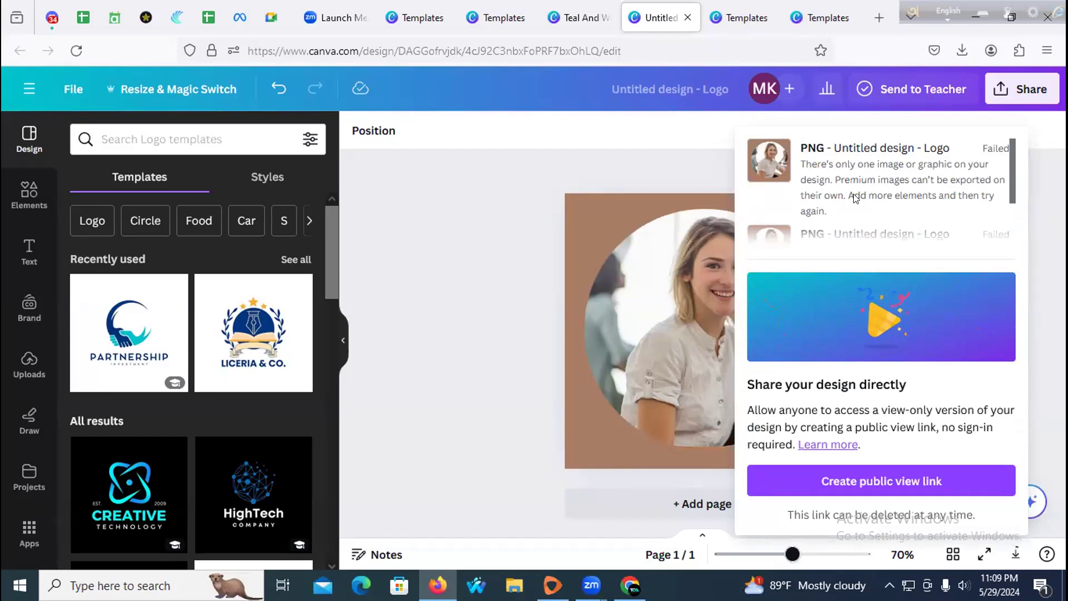
Stretch the circular photo by its corner handles until it nearly fills the brown square page.
left_click(516, 289)
left_click(642, 420)
mouse_move(585, 448)
left_mouse_down()
mouse_move(563, 474)
mouse_move(571, 463)
left_mouse_up()
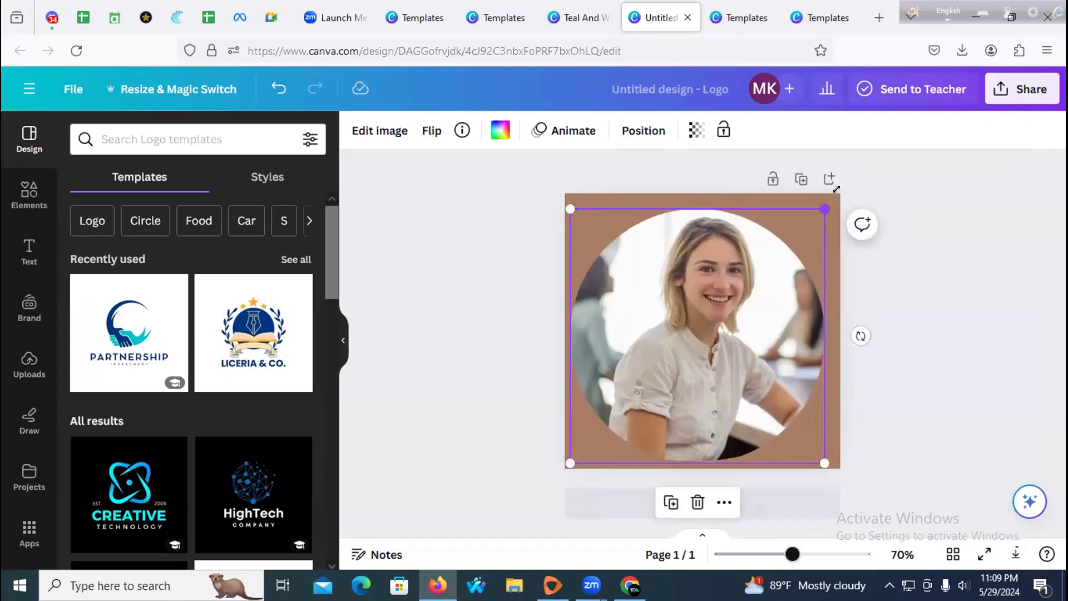
left_click_drag(837, 189, 841, 193)
left_click(917, 194)
Download the logo design again as a PNG and close the downloads list.
left_click(1009, 89)
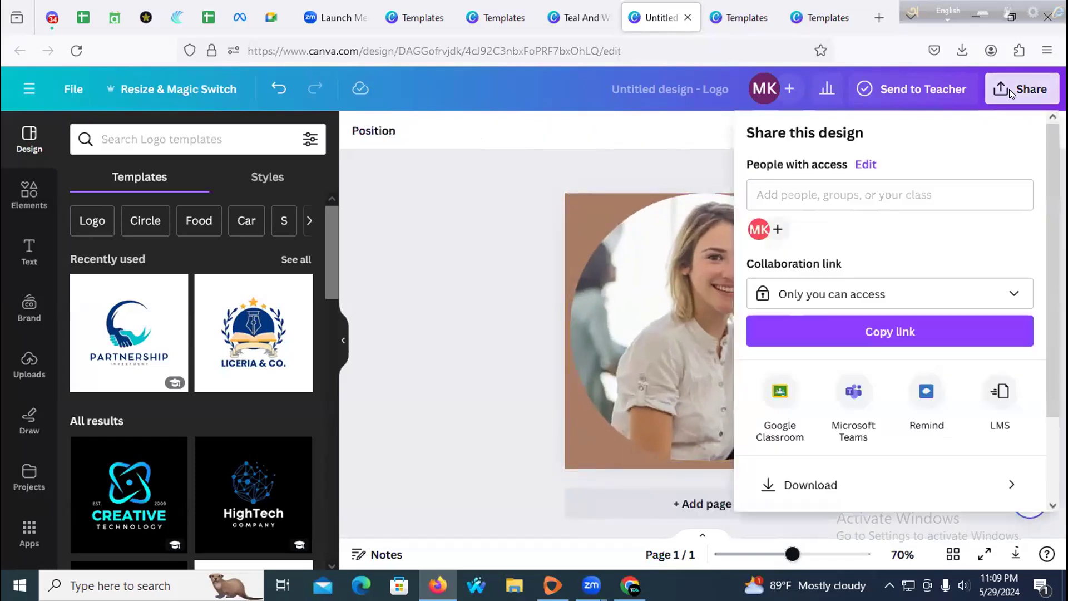
left_click(799, 488)
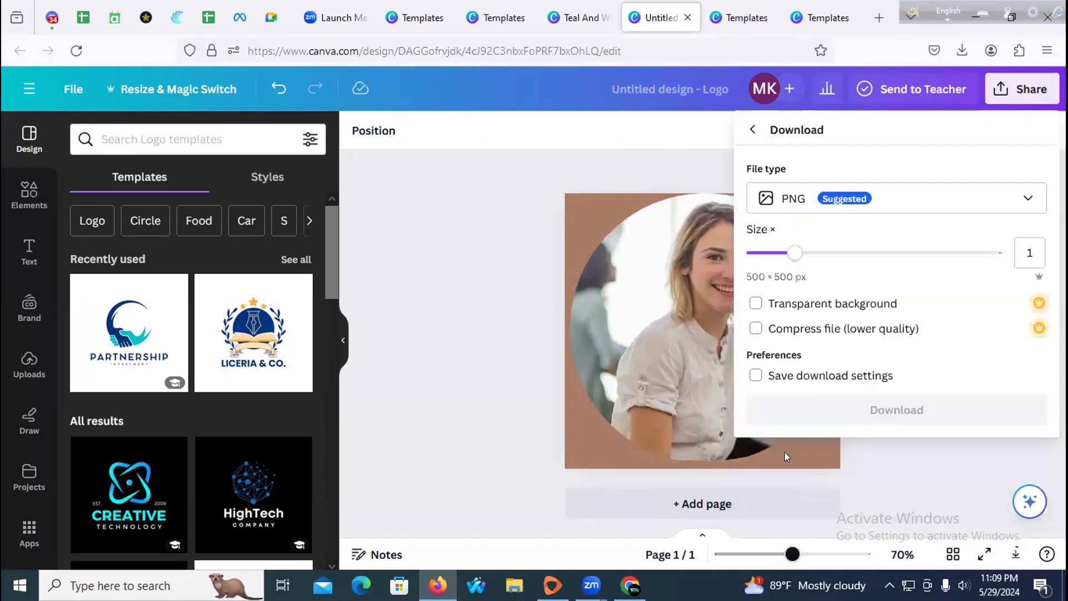
left_click(825, 425)
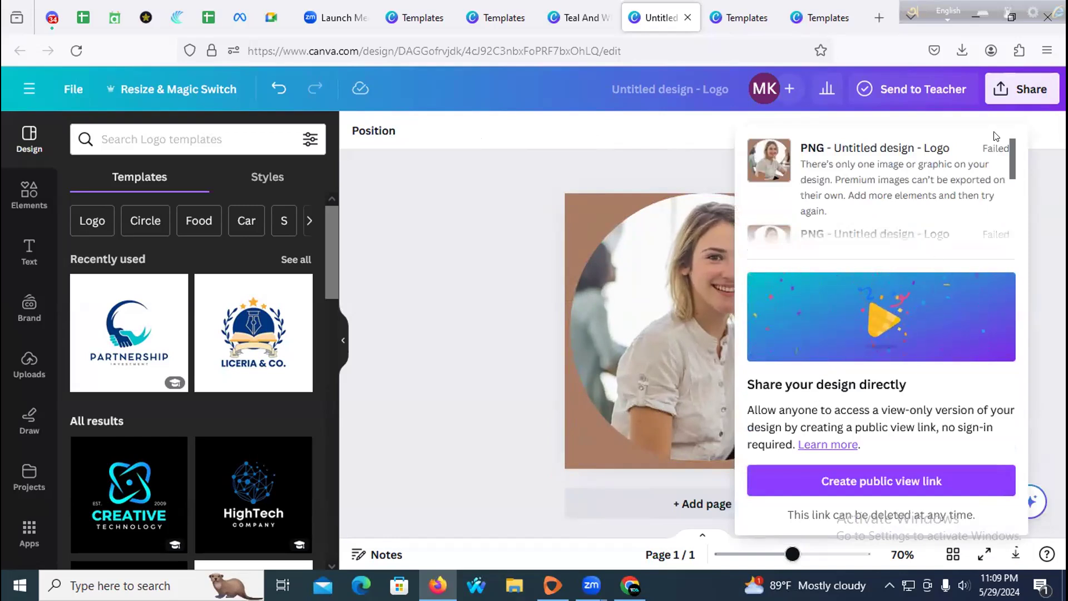
left_click(444, 267)
Add a blank page, delete the old photo page, and apply the Partnership logo template.
left_click(693, 232)
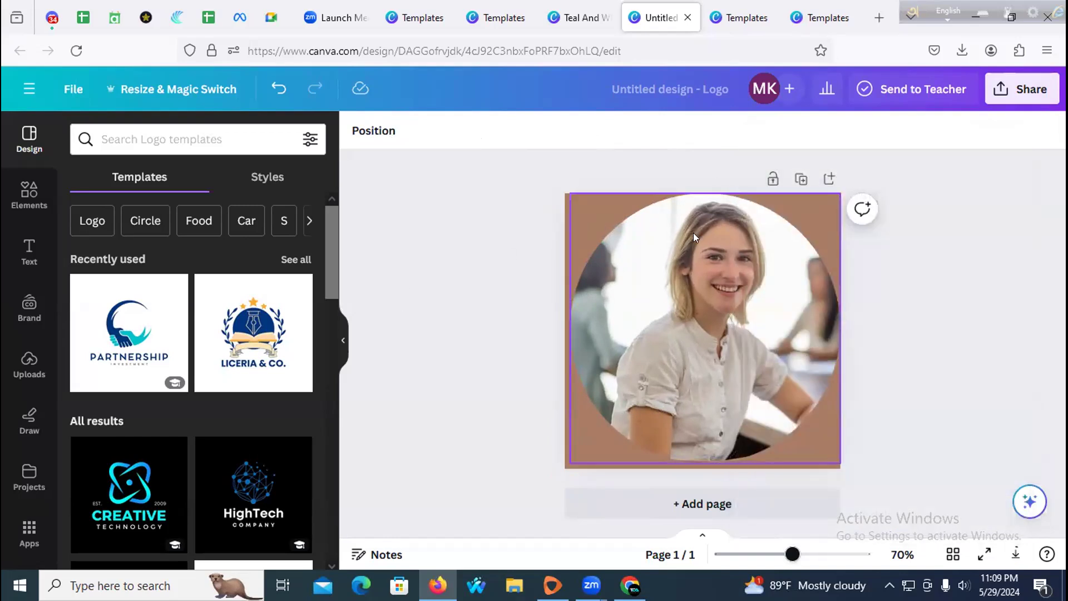
left_click(703, 504)
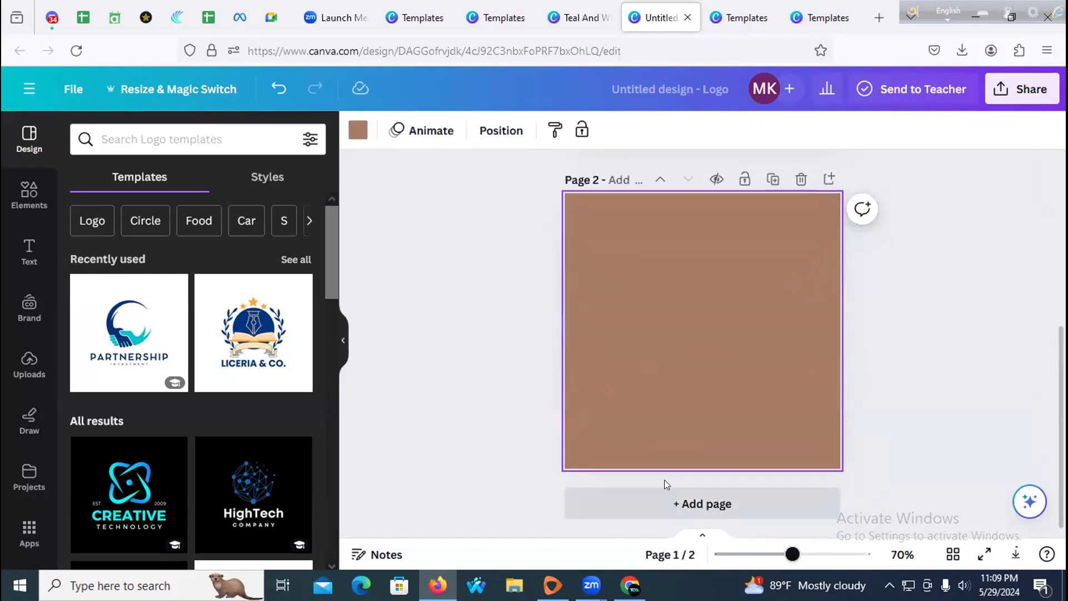
scroll(684, 363, "up", 2)
left_click(801, 178)
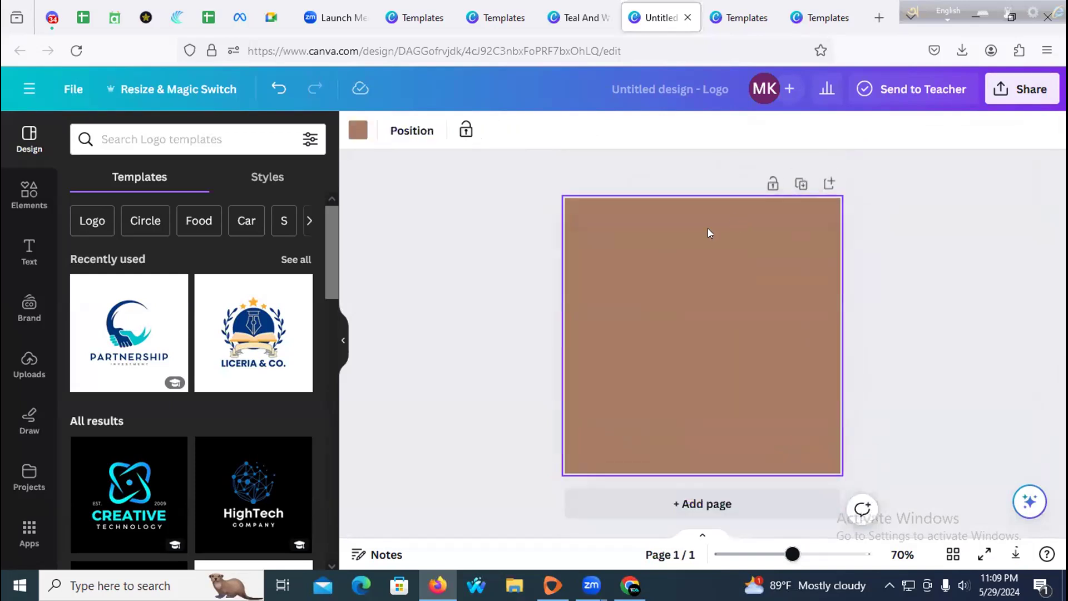
left_click(118, 321)
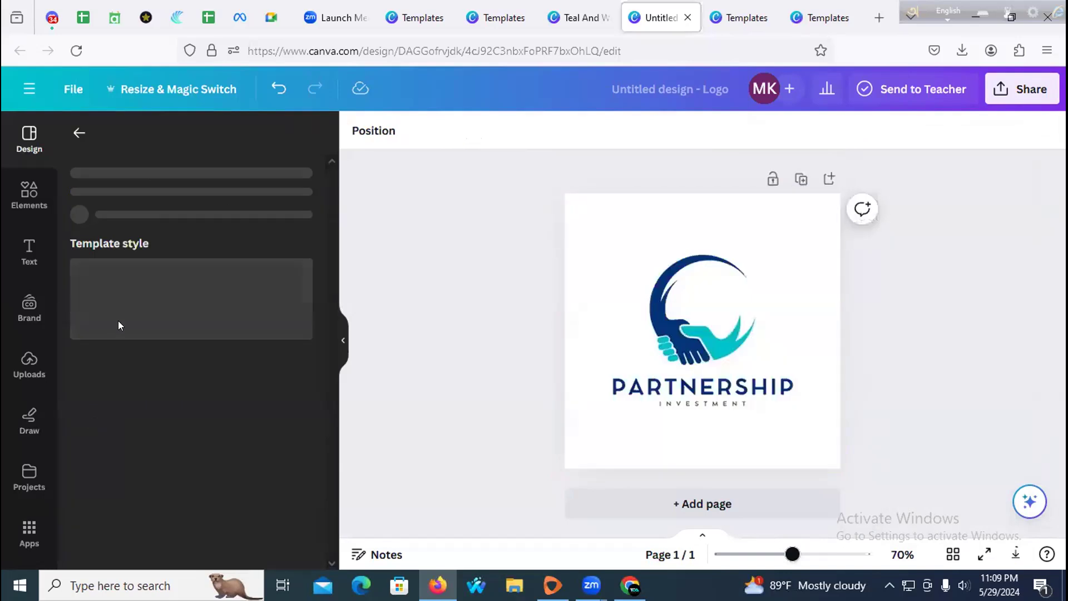
Replace the PARTNERSHIP headline with the person's name and nudge the INVESTMENT line down.
left_click(662, 431)
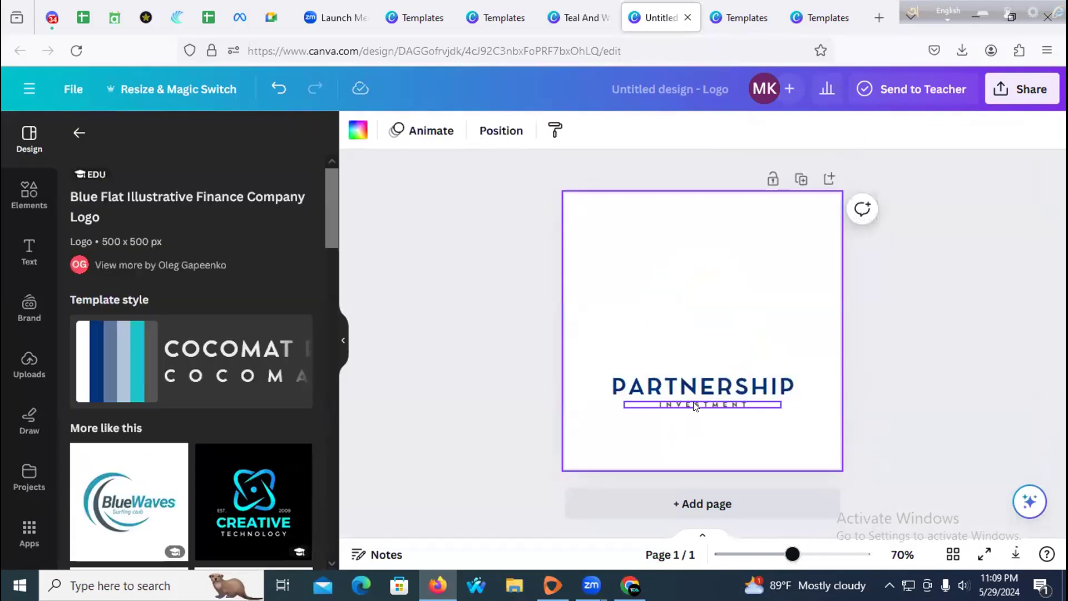
left_click(666, 385)
left_click(667, 385)
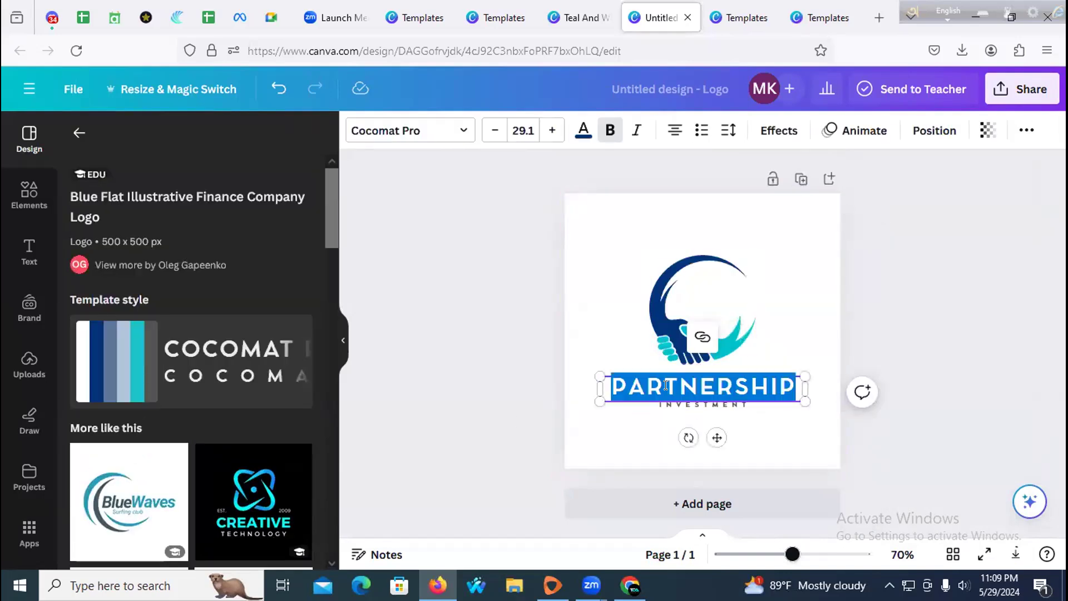
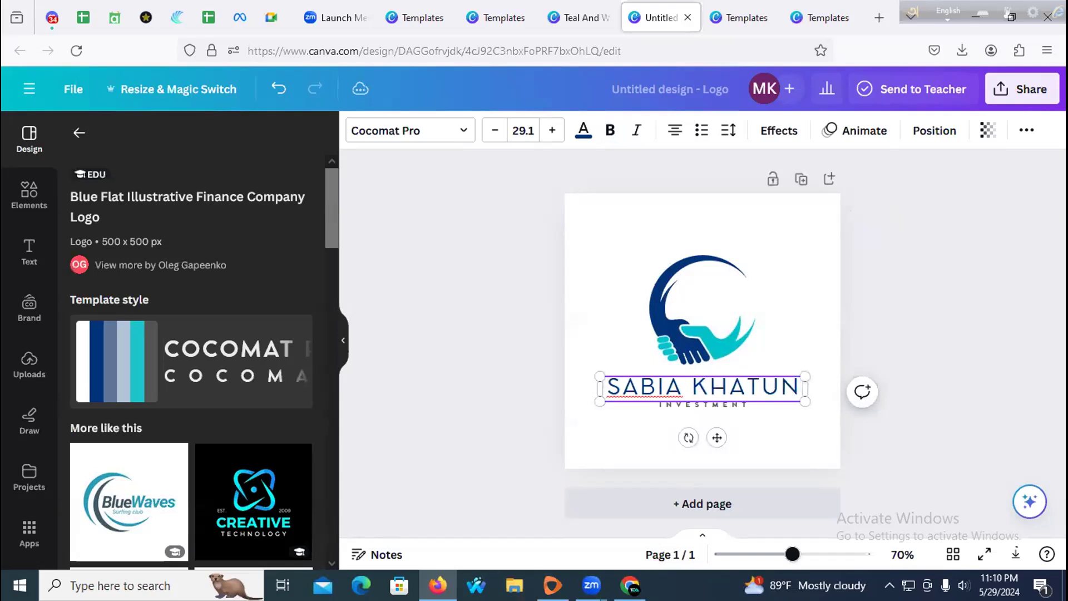
left_click_drag(666, 405, 666, 410)
double_click(672, 408)
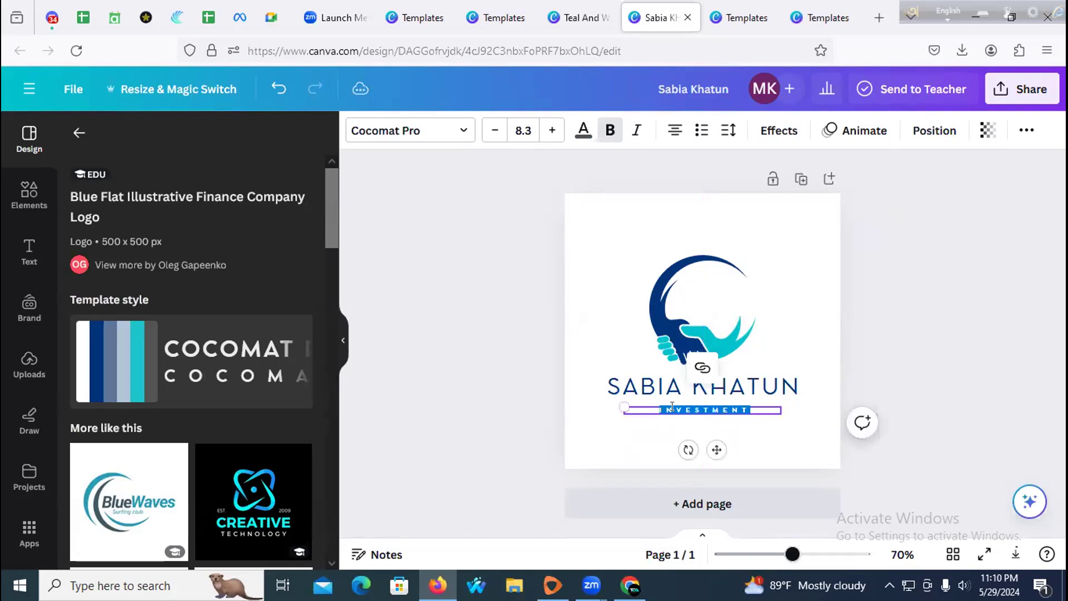
Change the tagline to 'YOUR TRUST IS MY PRIORITY' and fit it on one line under the name.
type("YOUR TRUS")
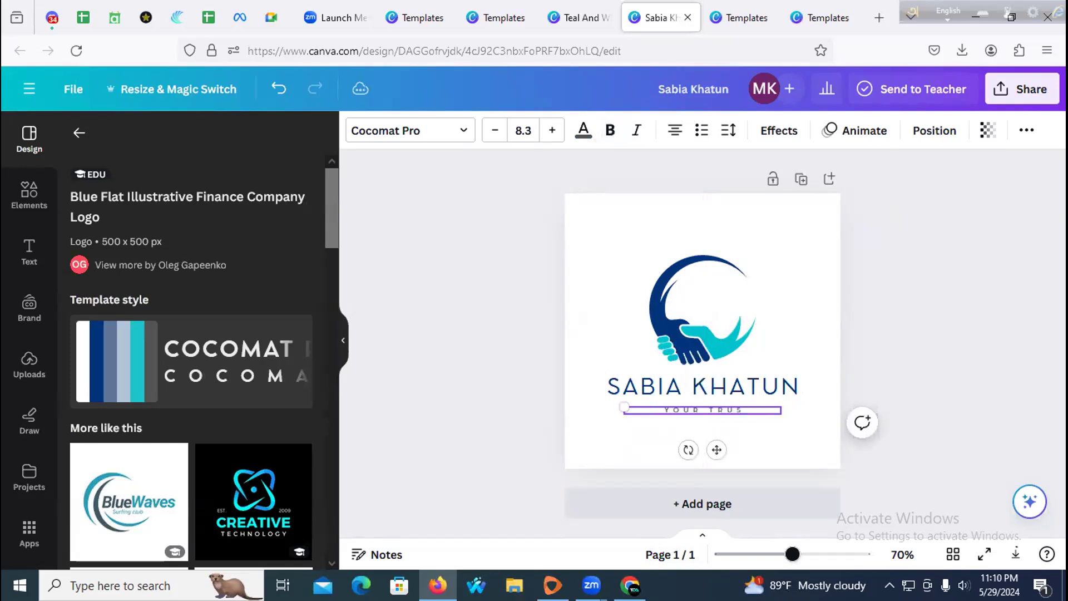
type("T IS MY PRI")
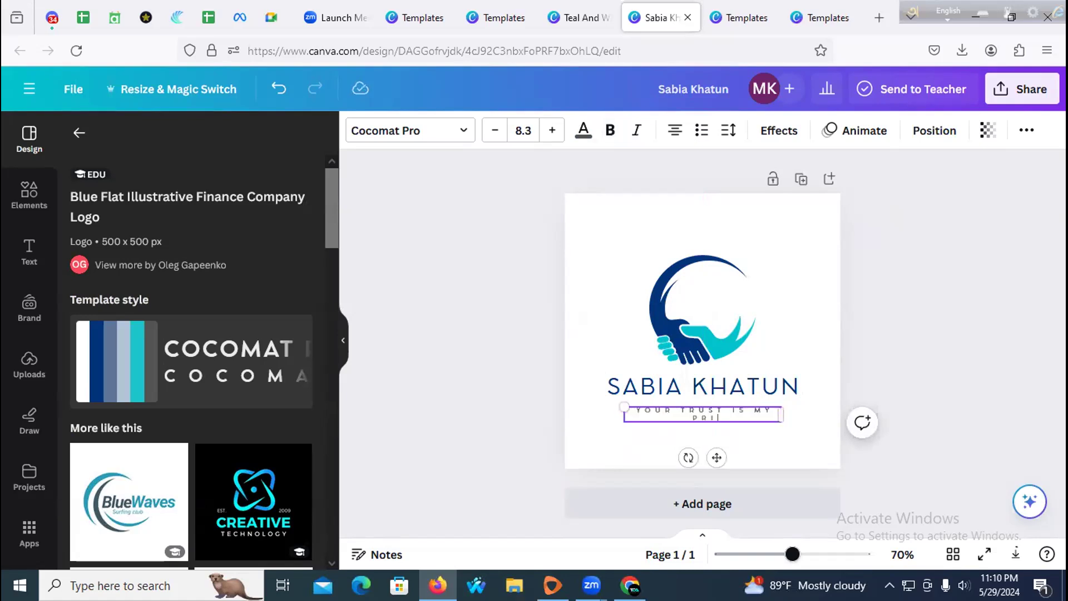
type("ORITY")
left_click_drag(777, 413, 862, 413)
left_click(683, 436)
left_click_drag(711, 411, 678, 395)
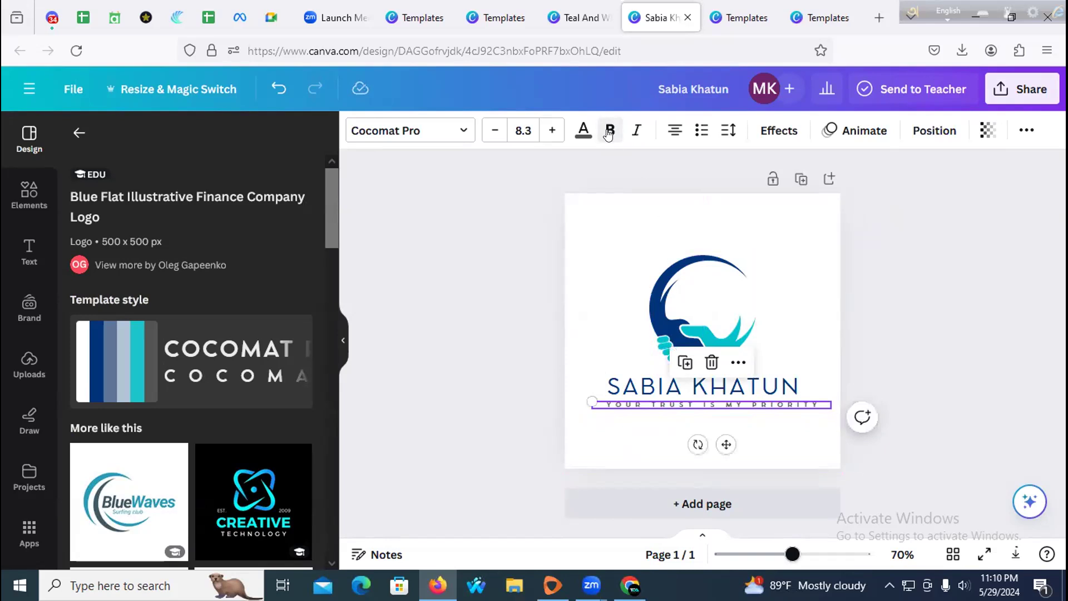
Raise the tagline font size to 10.3 and set it in Baloo Da after trying Caveat Brush and Shimanto.
left_click(550, 131)
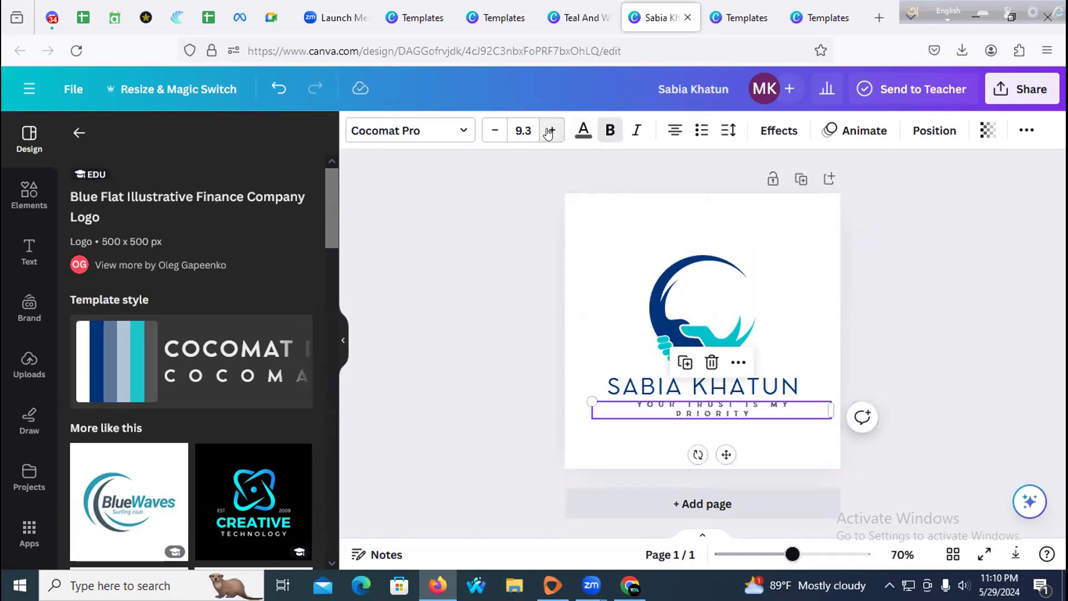
left_click(550, 131)
left_click(440, 131)
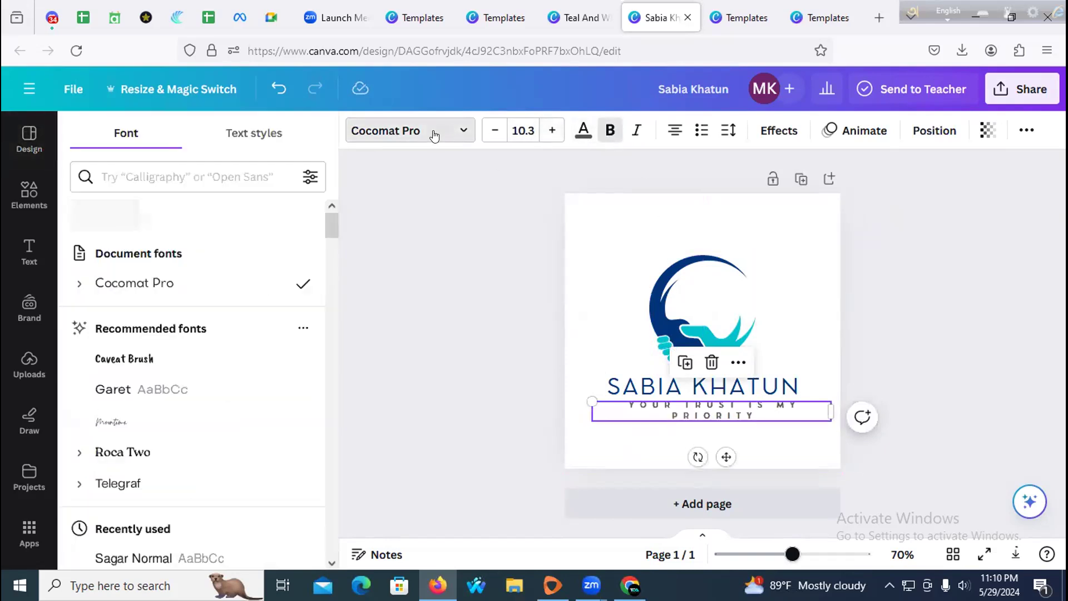
left_click(126, 359)
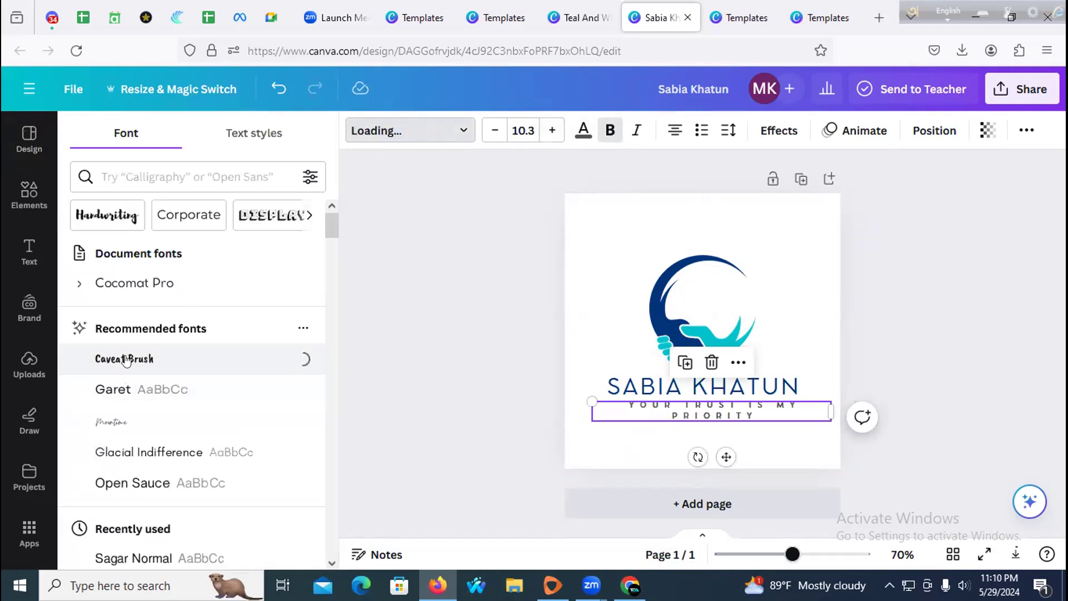
scroll(156, 393, "down", 3)
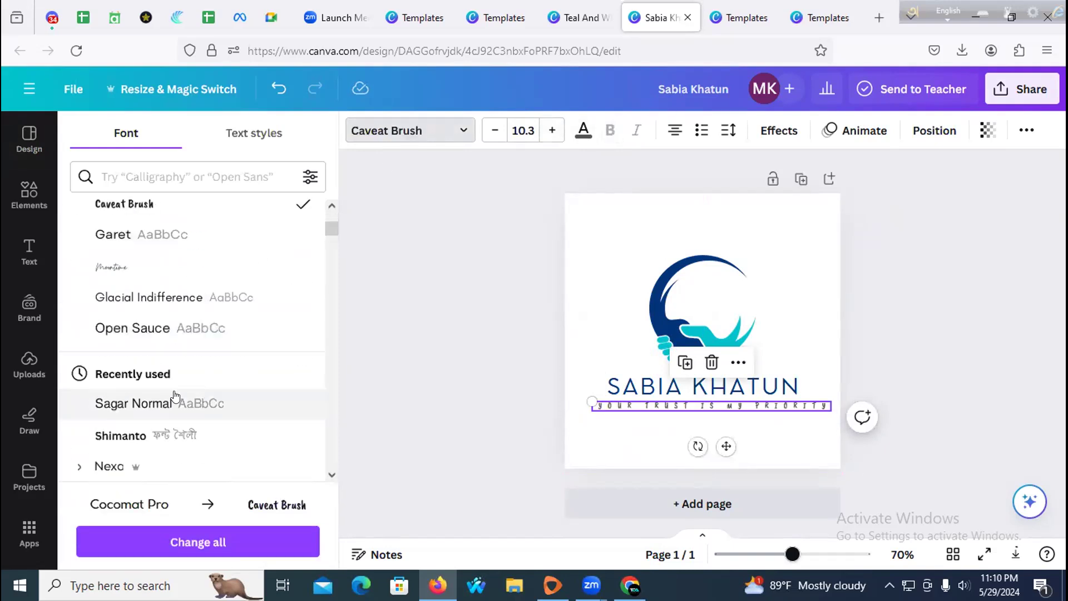
left_click(142, 431)
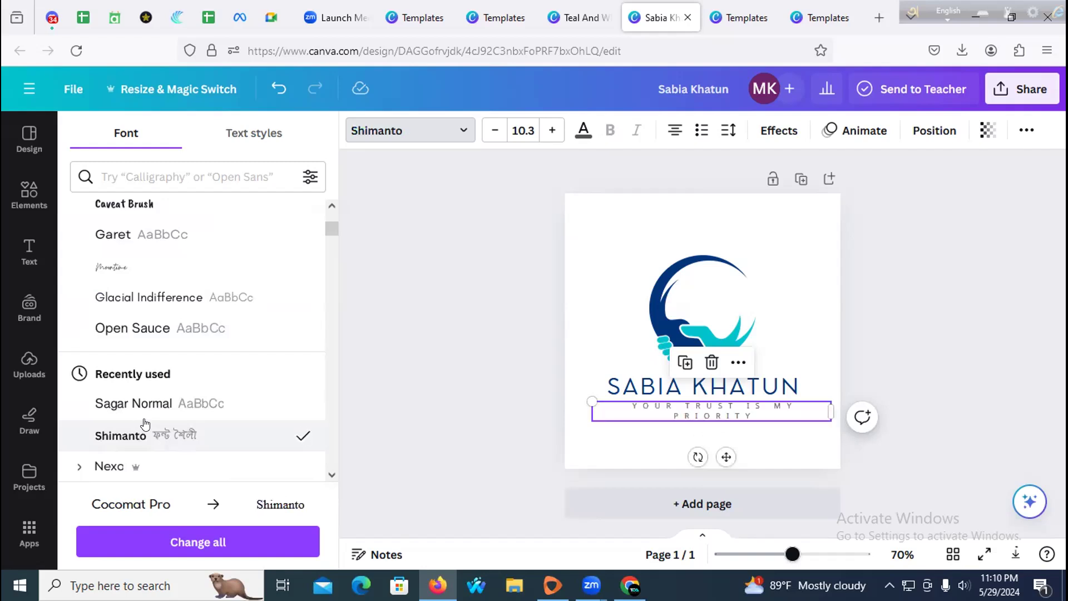
scroll(146, 424, "down", 3)
left_click(149, 376)
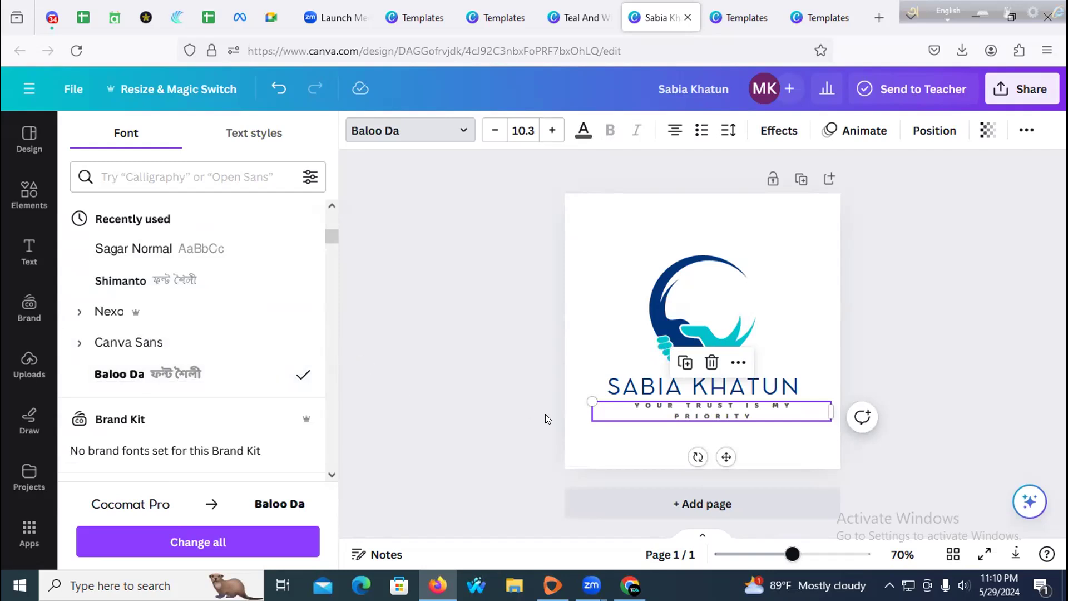
Delete the tagline from the logo and download the logo as a PNG.
left_click_drag(585, 410, 573, 410)
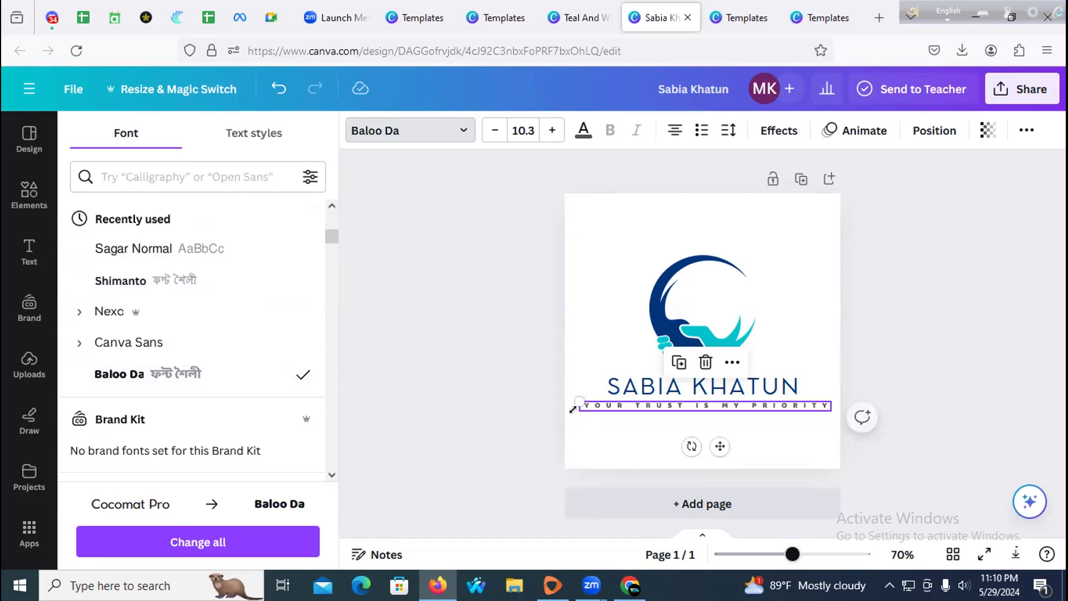
key("Delete")
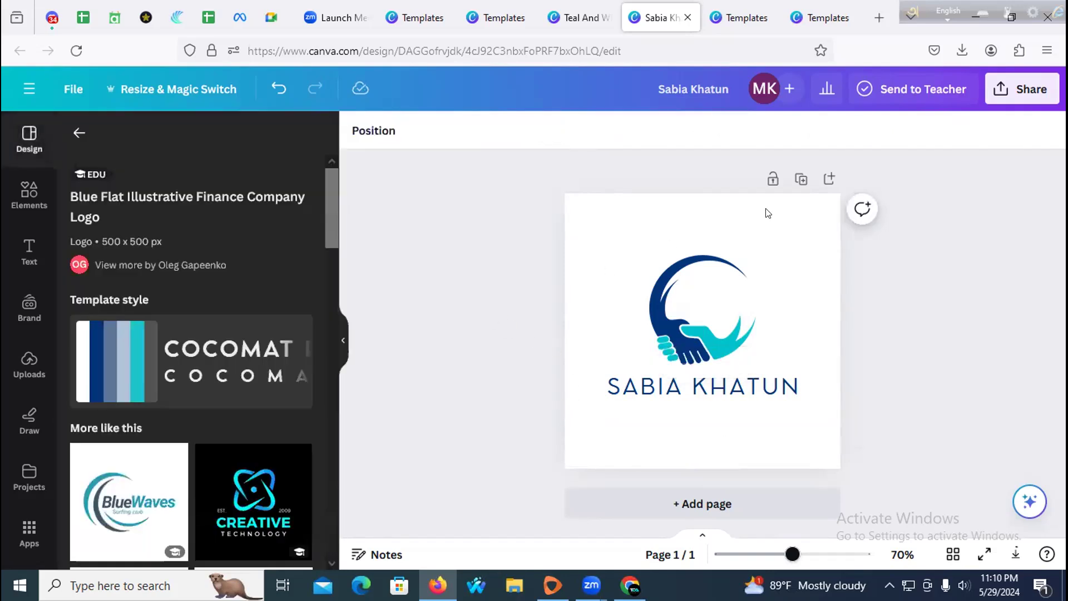
left_click(1022, 89)
left_click(797, 492)
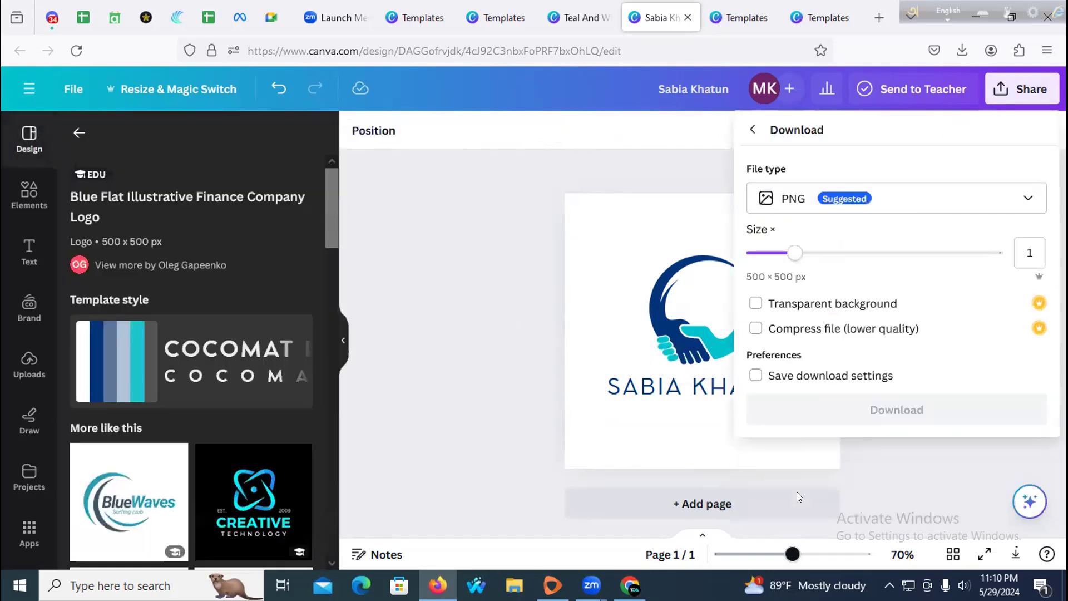
left_click(810, 424)
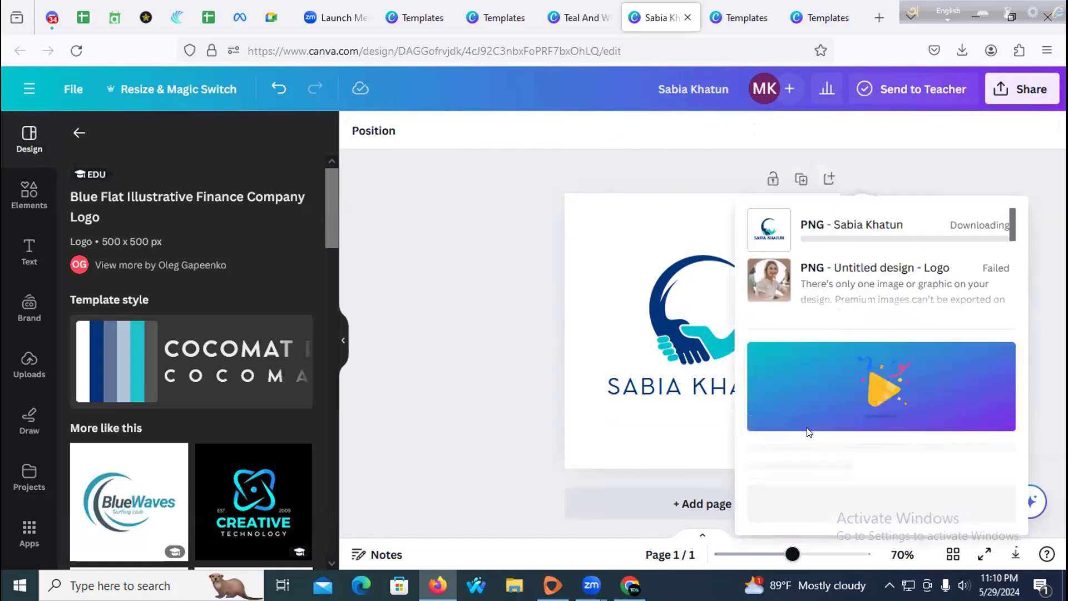
left_click(504, 263)
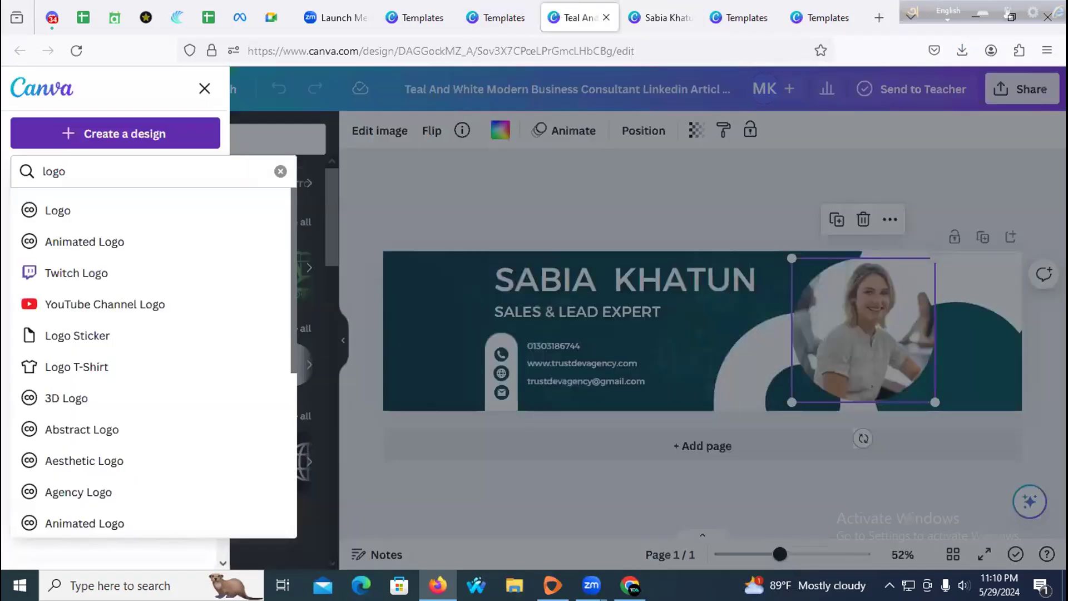
Upload the downloaded handshake logo from Downloads as the LinkedIn profile photo and save it.
left_click(630, 585)
left_click(174, 258)
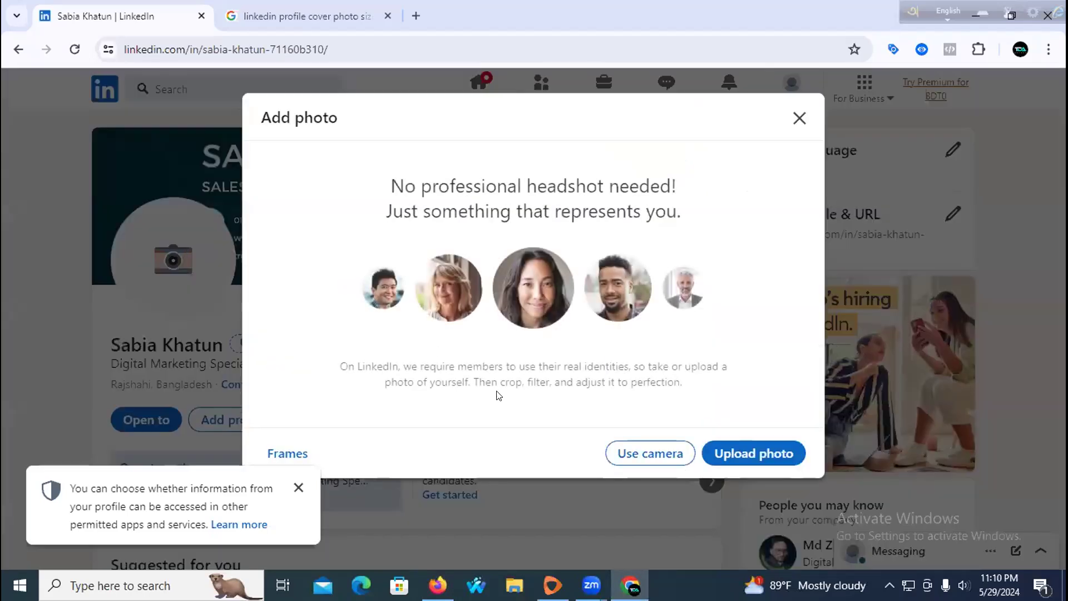
left_click(753, 453)
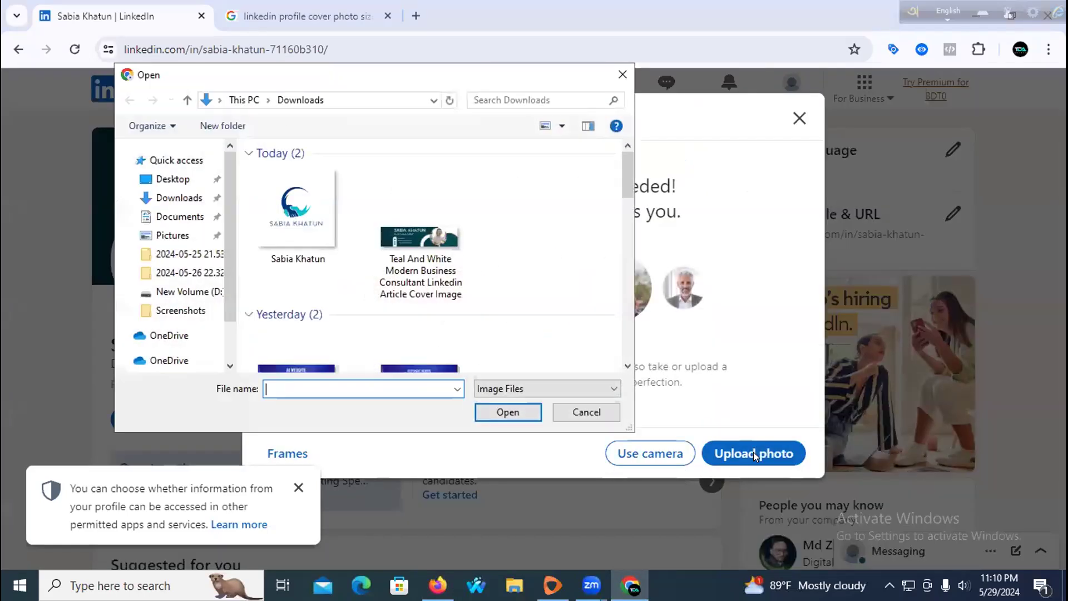
left_click(347, 248)
left_click(500, 413)
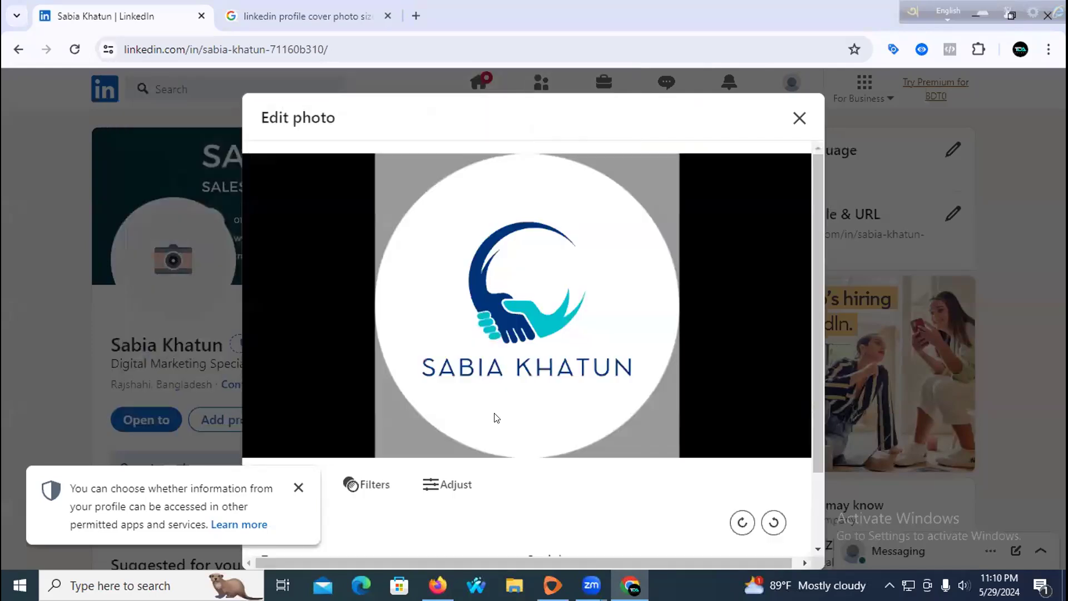
scroll(667, 446, "down", 2)
left_click(725, 535)
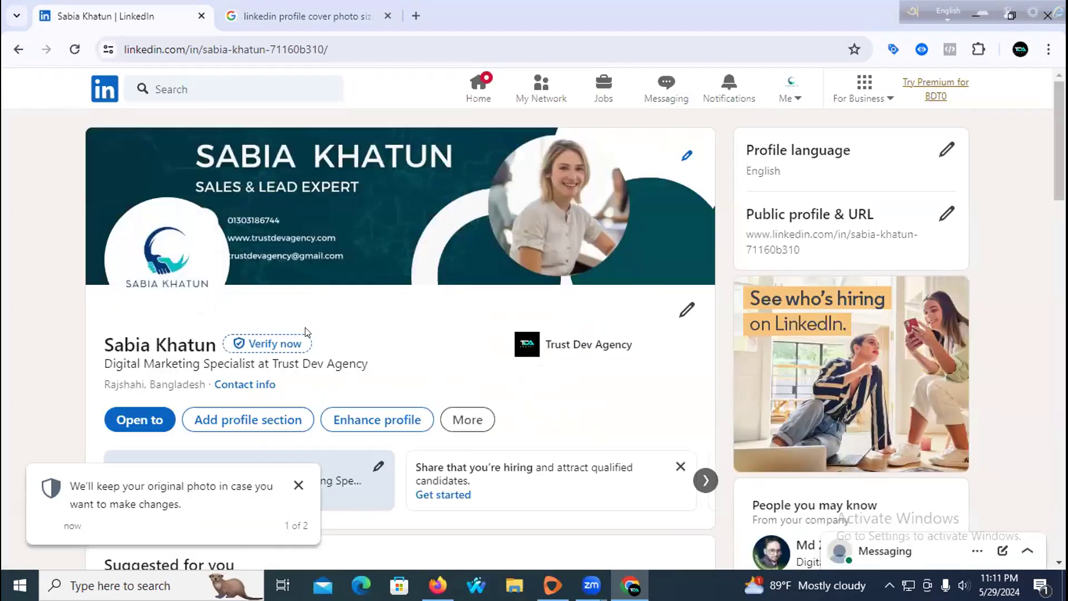
Dismiss the original-photo notice and the profile information privacy notice.
scroll(476, 299, "down", 3)
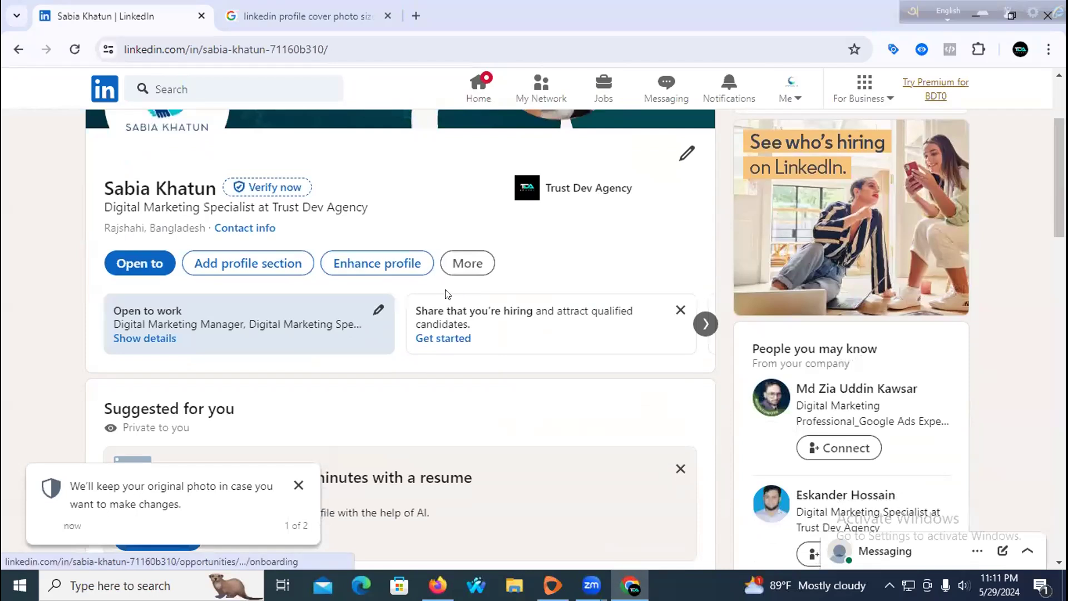
left_click(298, 485)
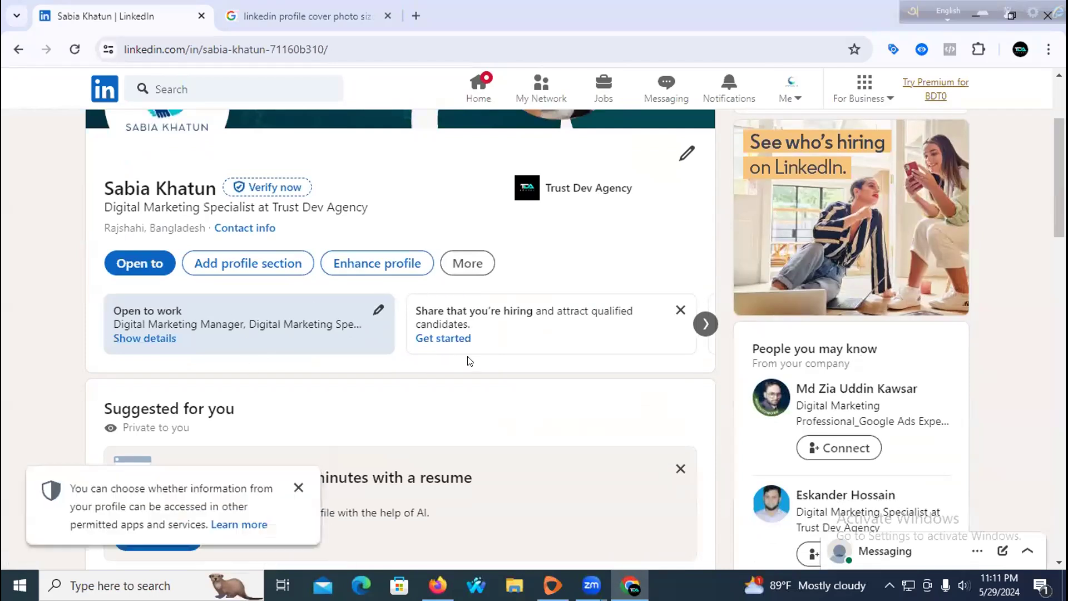
left_click(299, 488)
scroll(365, 425, "down", 2)
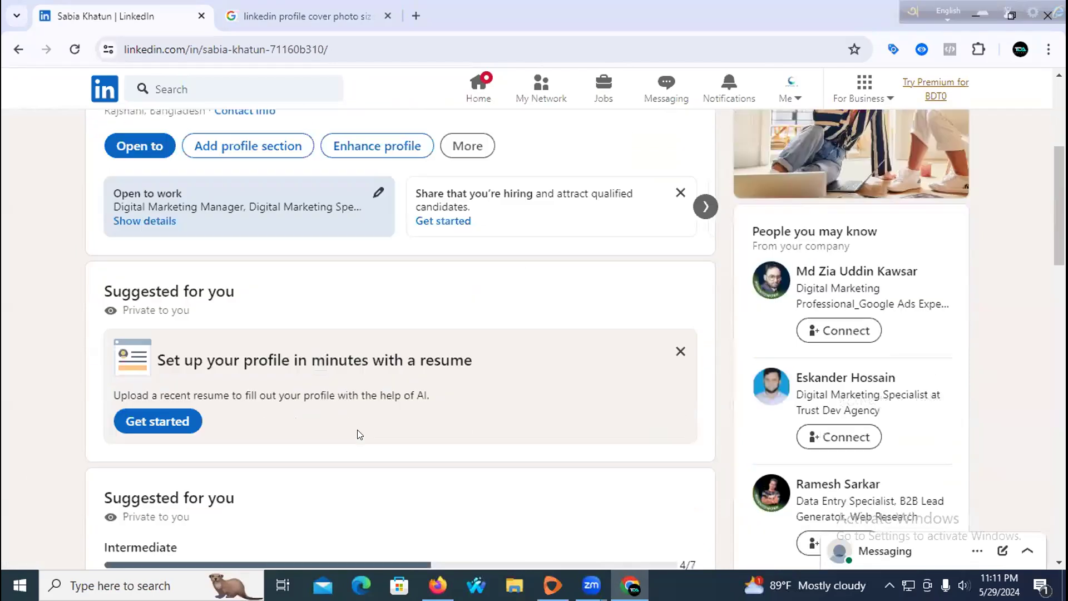
scroll(359, 434, "down", 1)
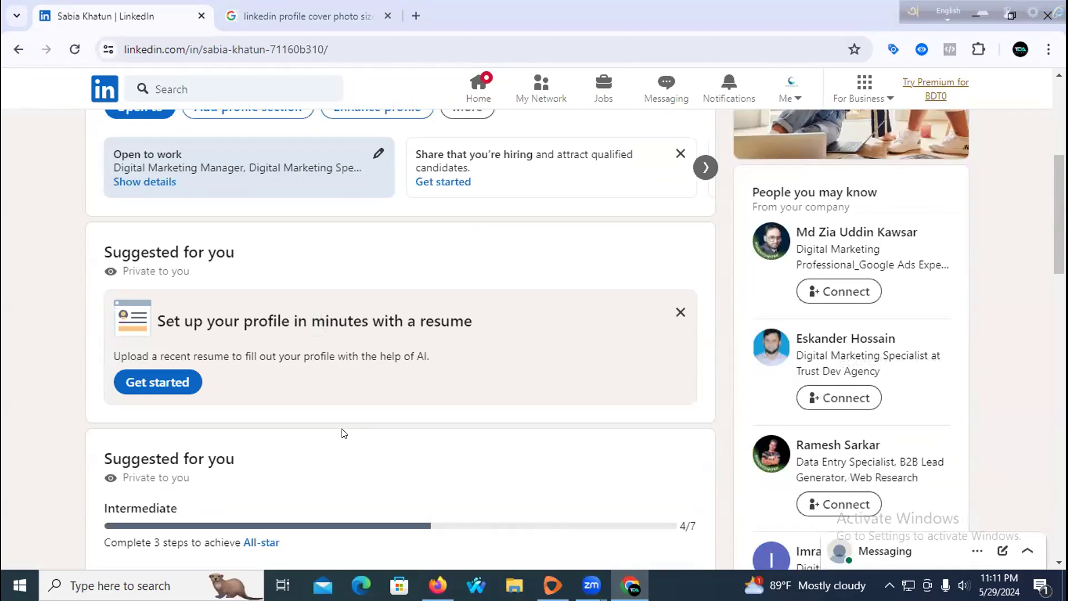
scroll(254, 424, "up", 3)
scroll(253, 423, "down", 5)
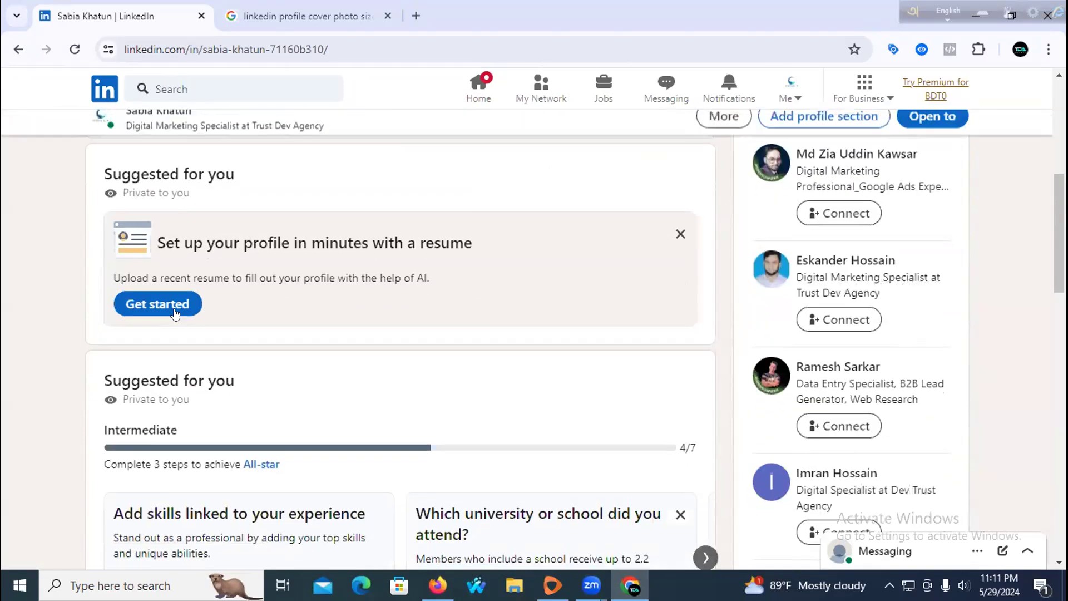
Start the resume-based profile setup, then leave it and return to the profile page.
left_click(167, 306)
scroll(501, 334, "down", 1)
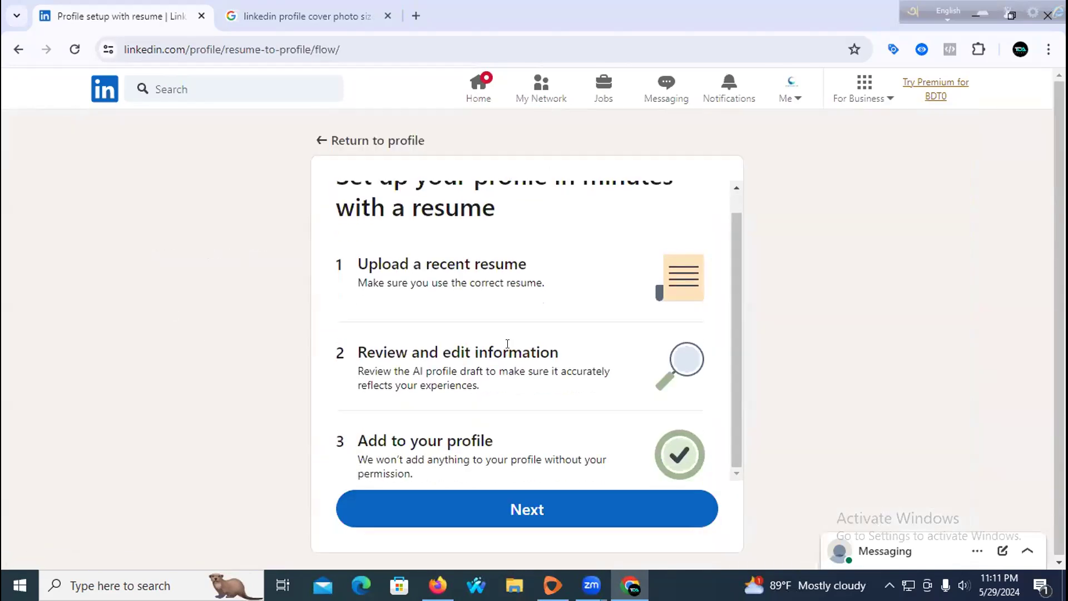
left_click(492, 492)
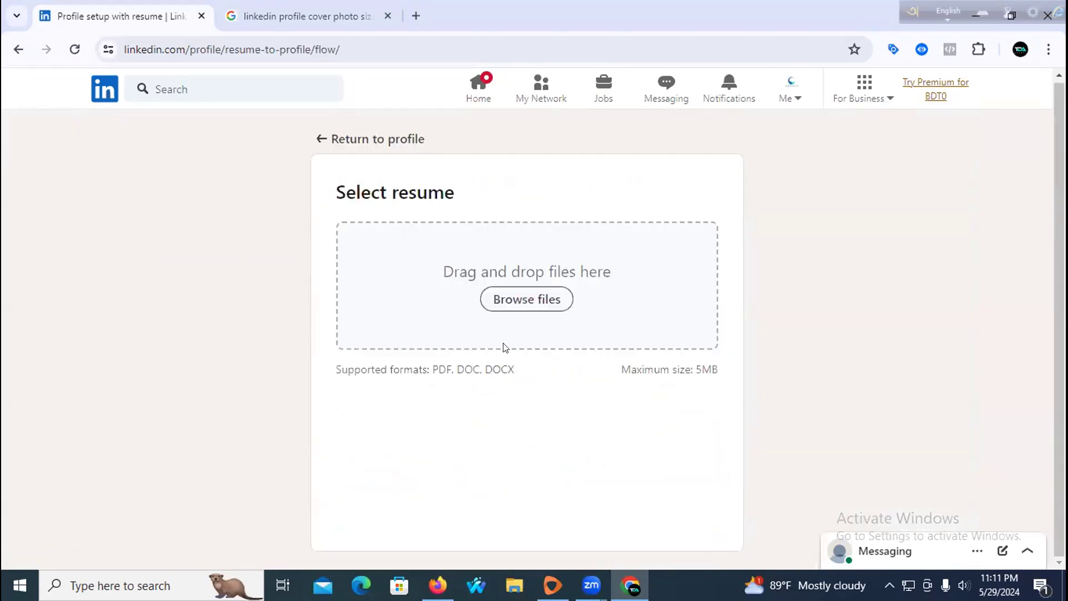
left_click(321, 139)
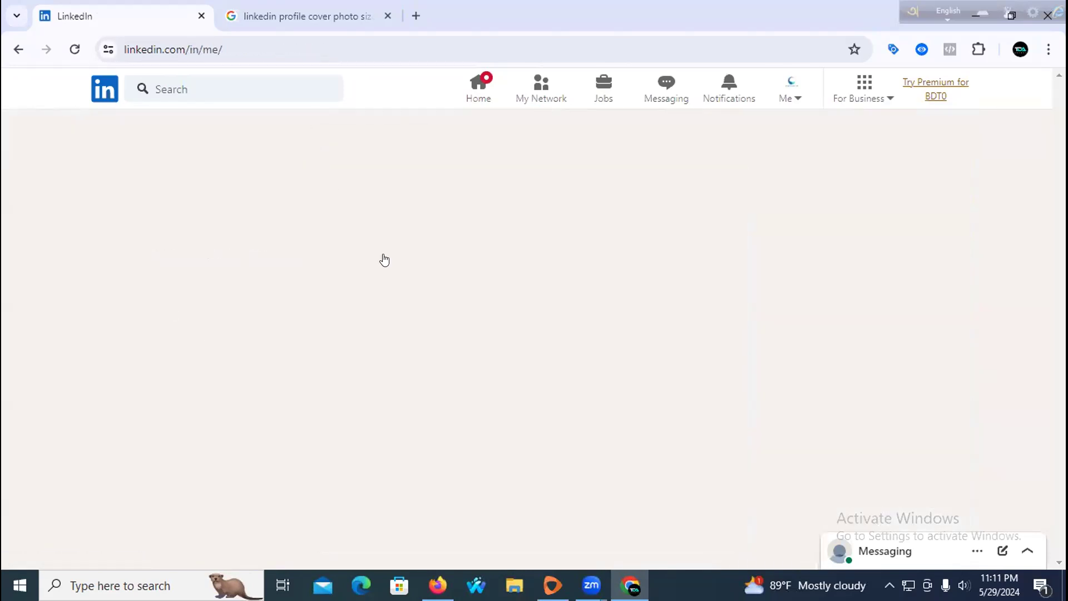
scroll(361, 301, "down", 3)
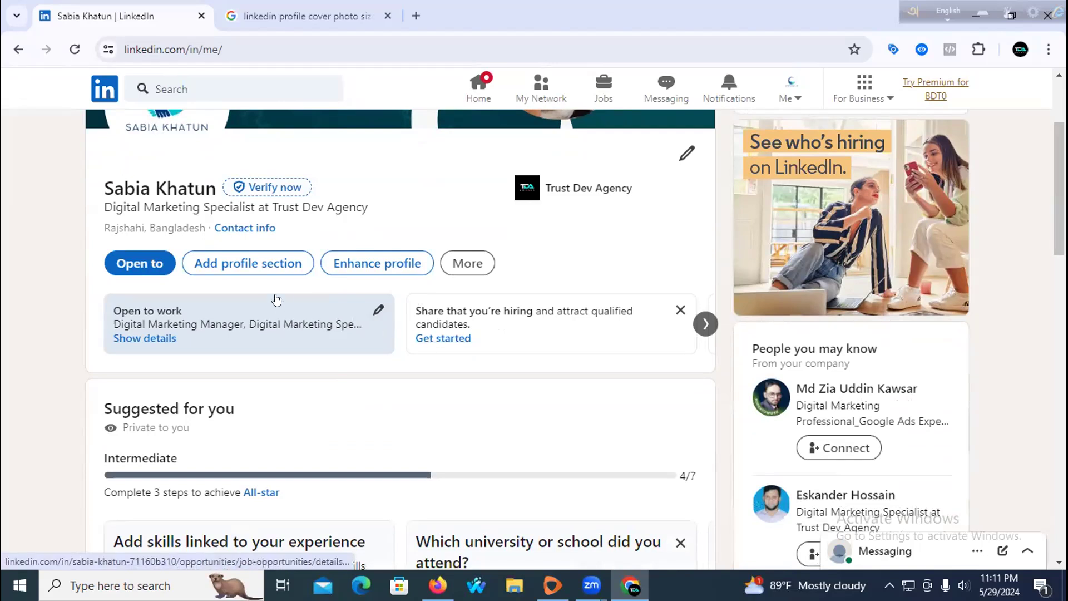
Add an About section and begin notes on four years as a digital marketing expert.
left_click(270, 269)
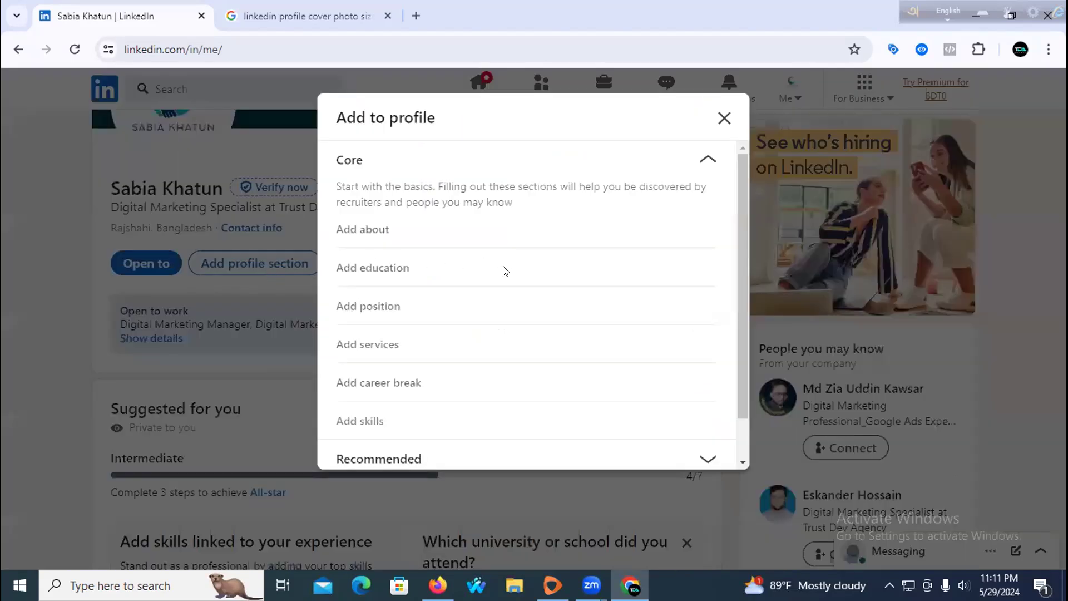
scroll(385, 224, "down", 1)
left_click(387, 189)
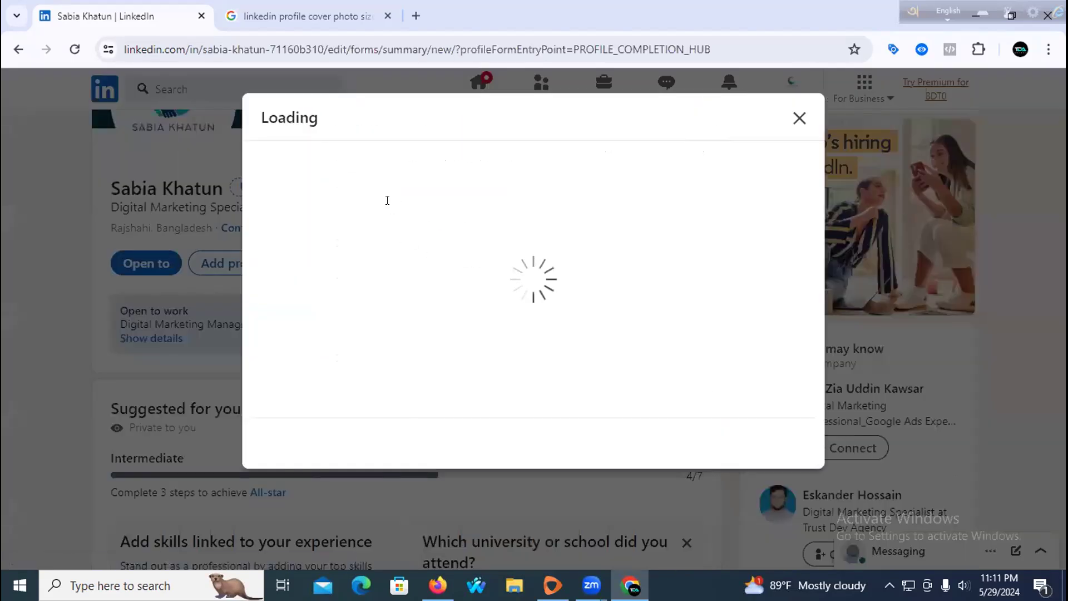
left_click(385, 231)
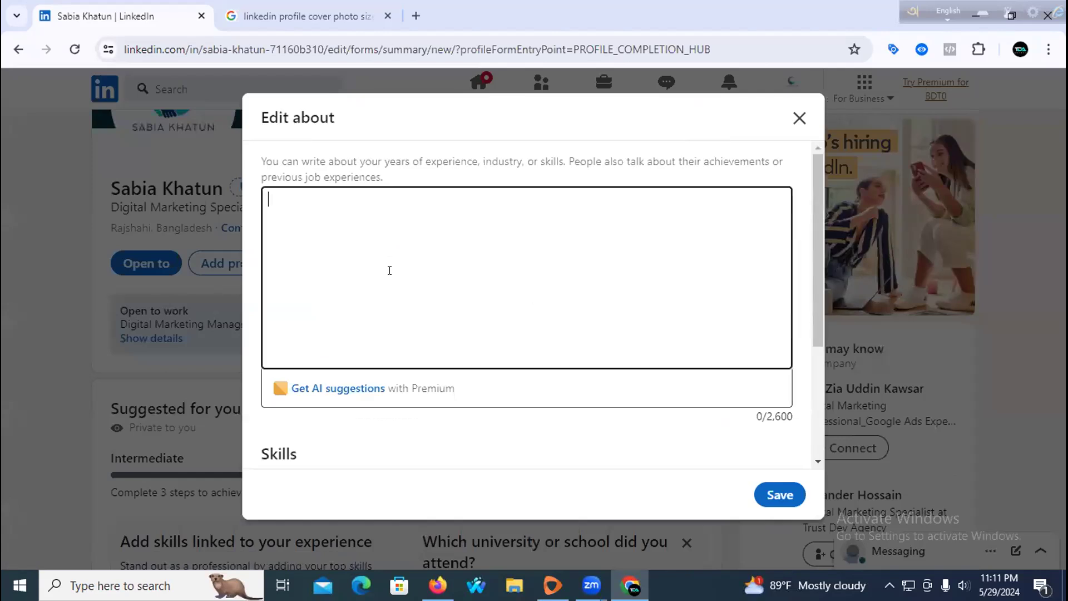
type("I am digital mark")
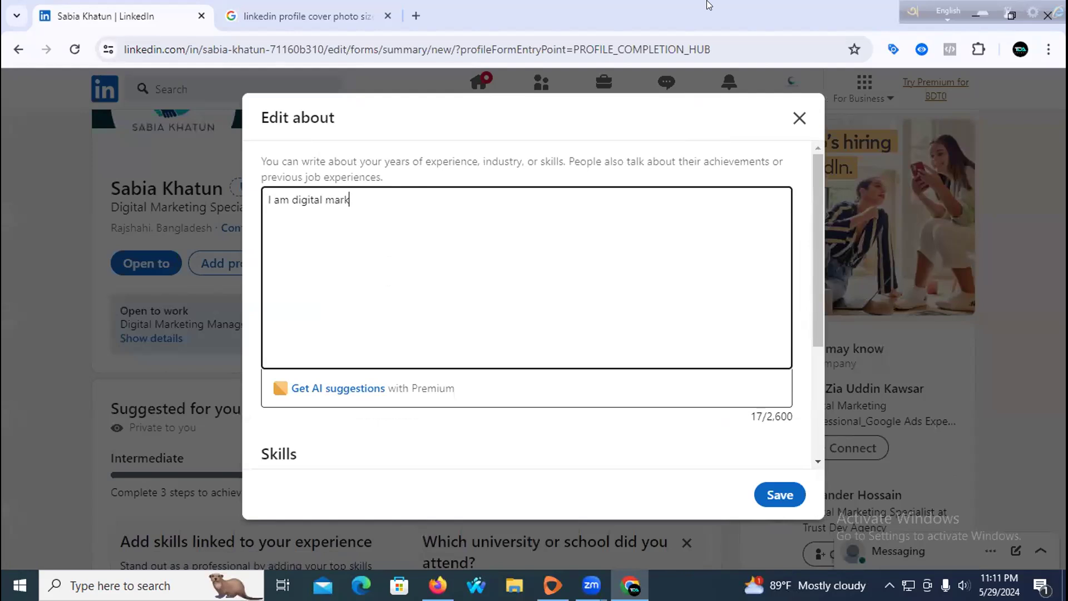
type("eting expert working last")
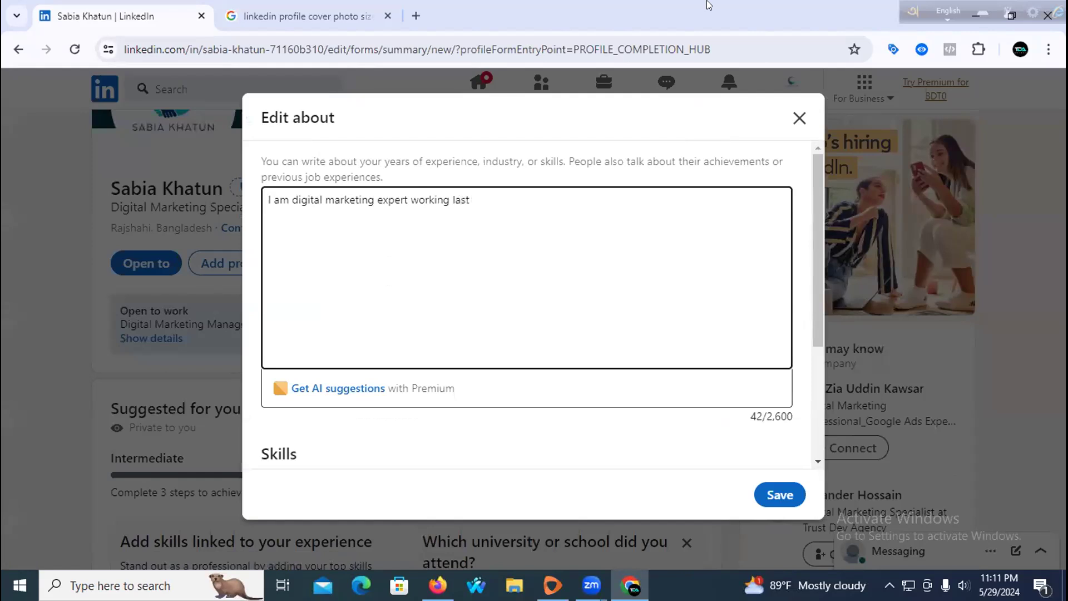
type(" 4 years my we")
key("BackSpace")
key("BackSpace")
type("es")
key("BackSpace")
key("BackSpace")
type("years my expert a")
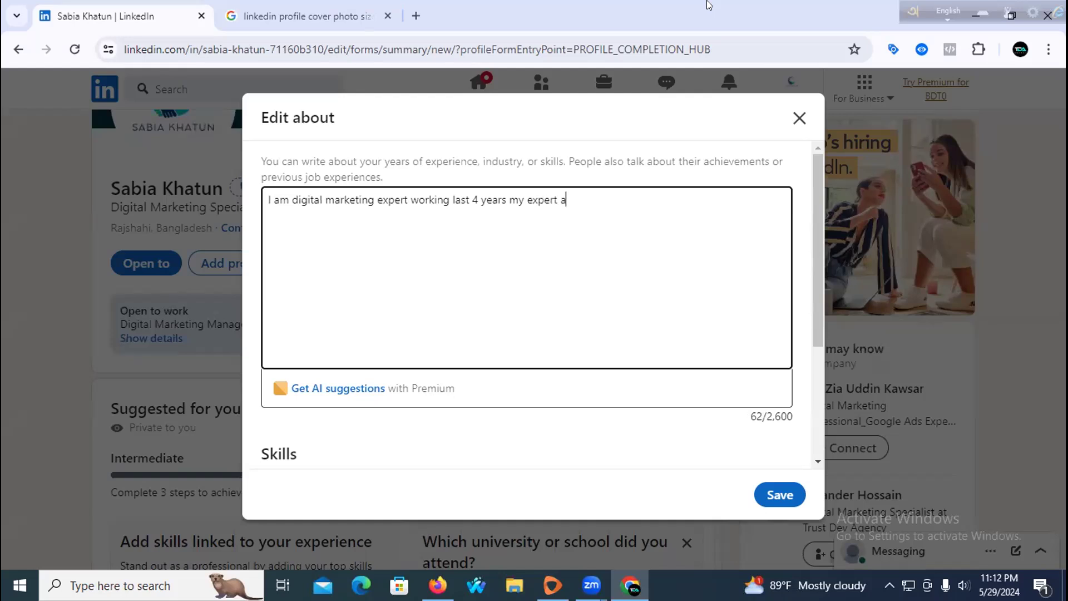
type("reas are all social media")
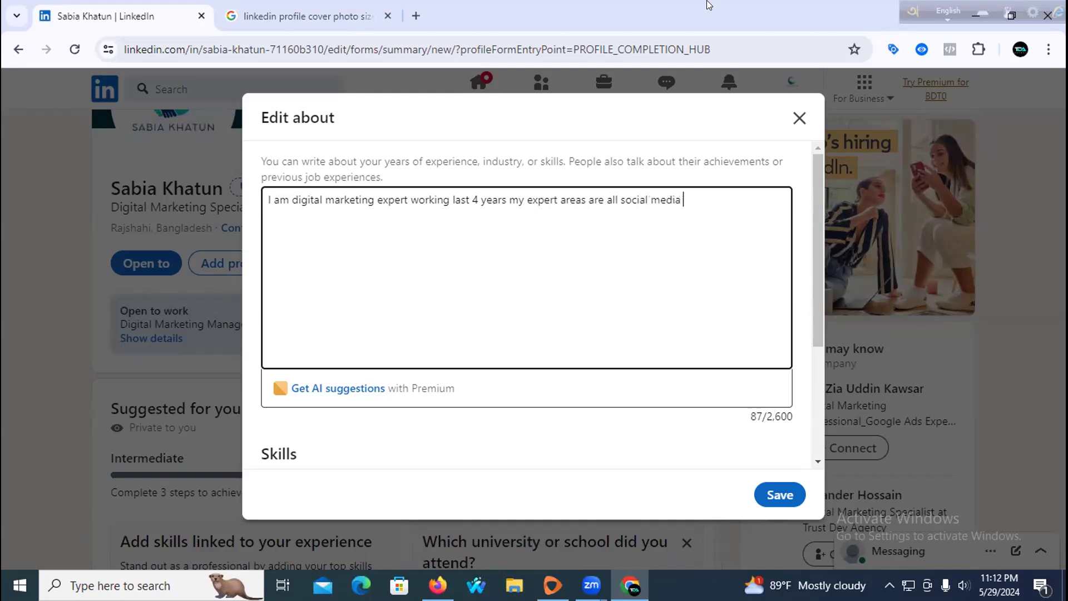
type(" conter")
List social media ads, Google PPC, analytics, tracking, email marketing, virtual assistance, ask for a short American-style About, and select it.
key("BackSpace")
key("BackSpace")
type("s ")
type("ads")
type("ogle PPC, Ananlyti")
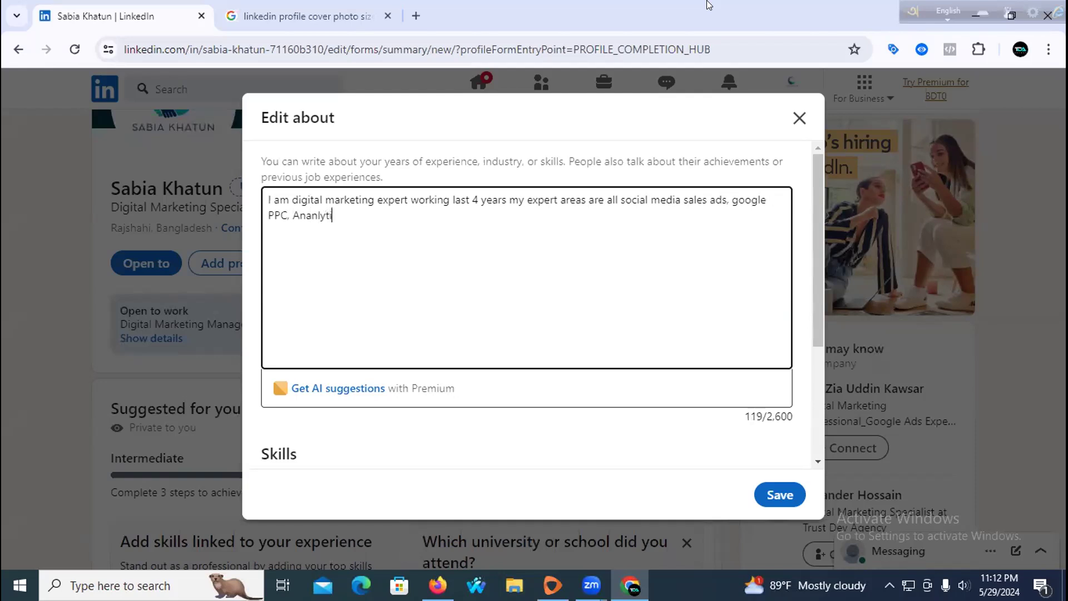
key("BackSpace")
key("BackSpace")
key("BackSpace")
key("BackSpace")
key("BackSpace")
key("BackSpace")
type("lytics, tracking,")
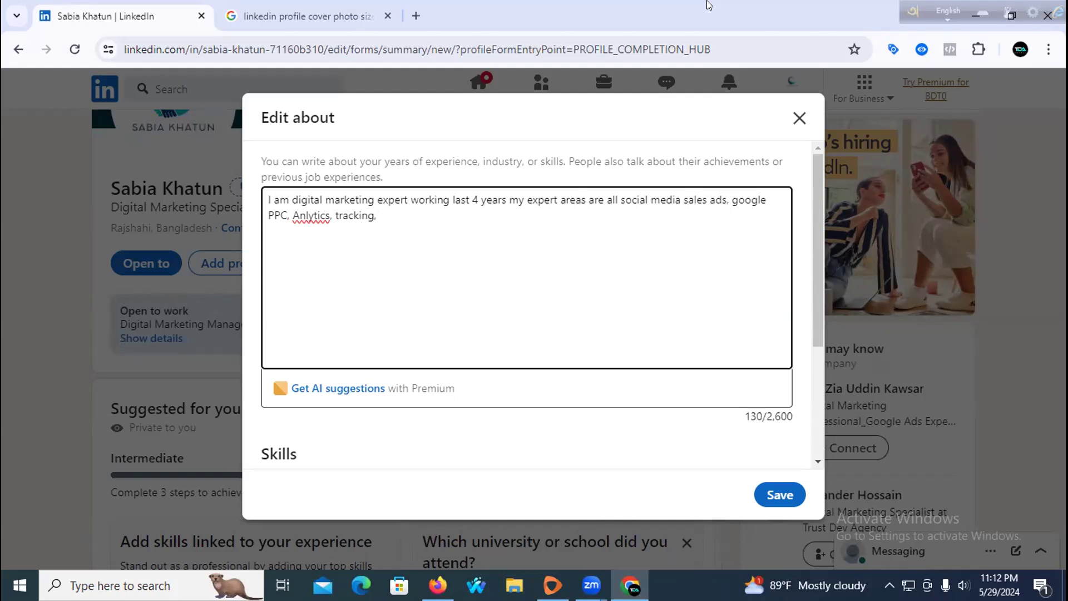
type("Email Marketing and ")
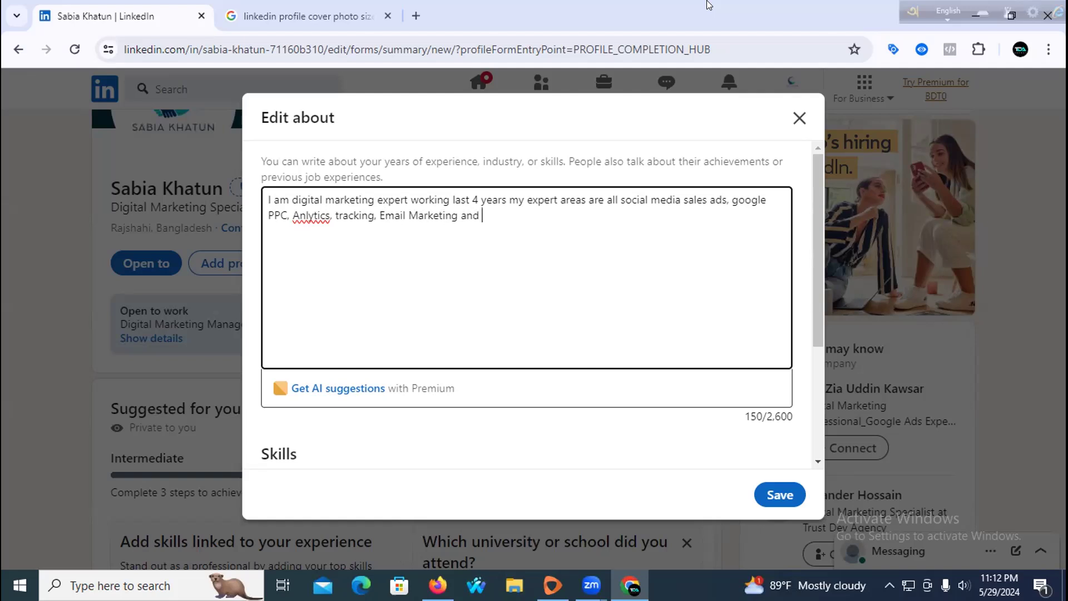
type("Virtual Assistatn")
key("BackSpace")
key("BackSpace")
type("nt use this")
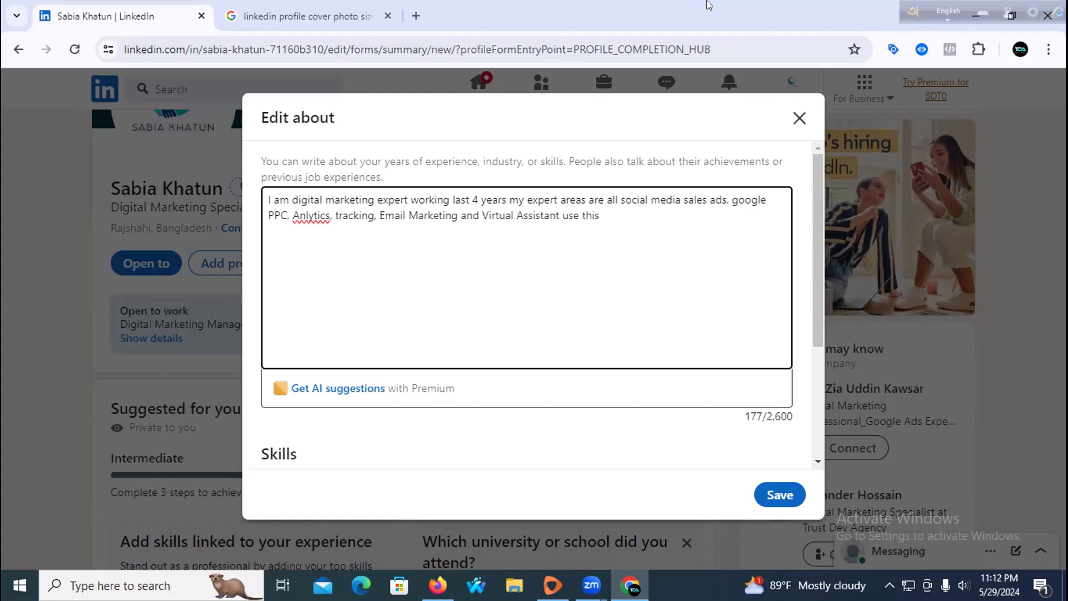
type(" and make a linkedin about america")
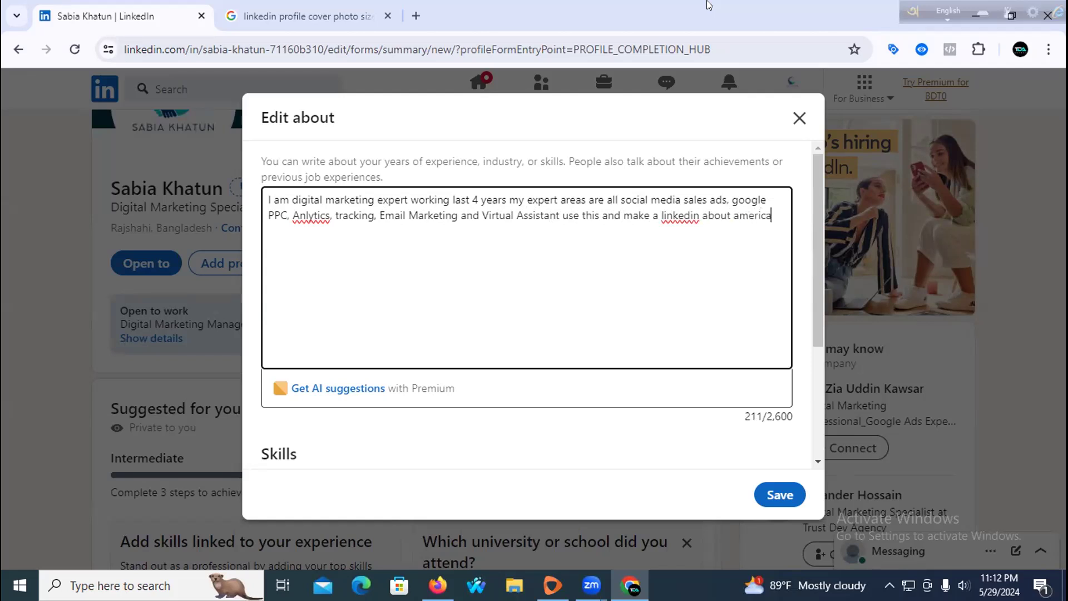
type("n style and short")
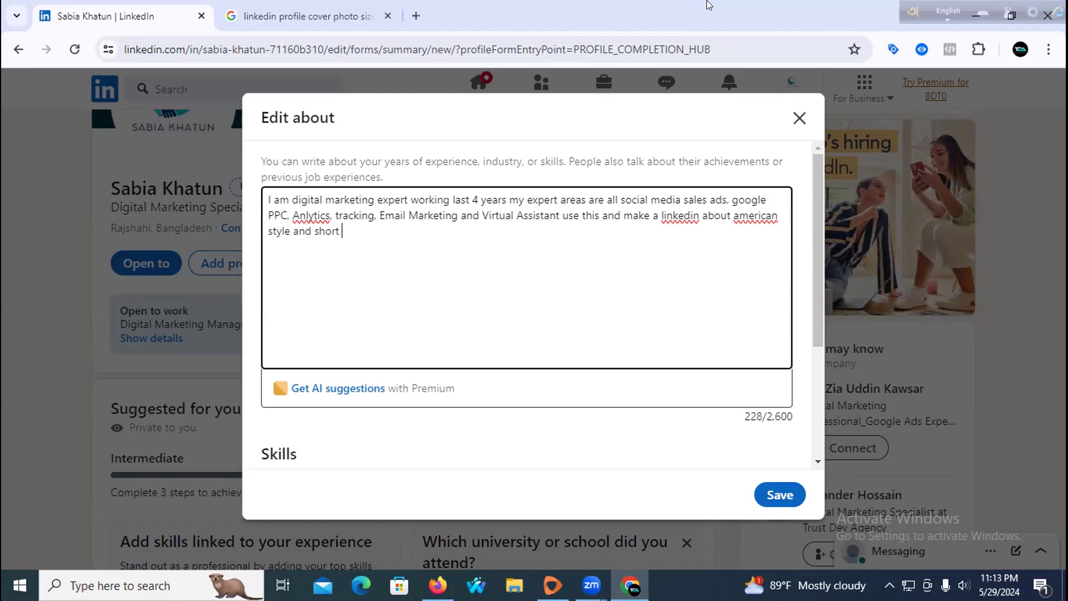
left_click_drag(358, 238, 243, 203)
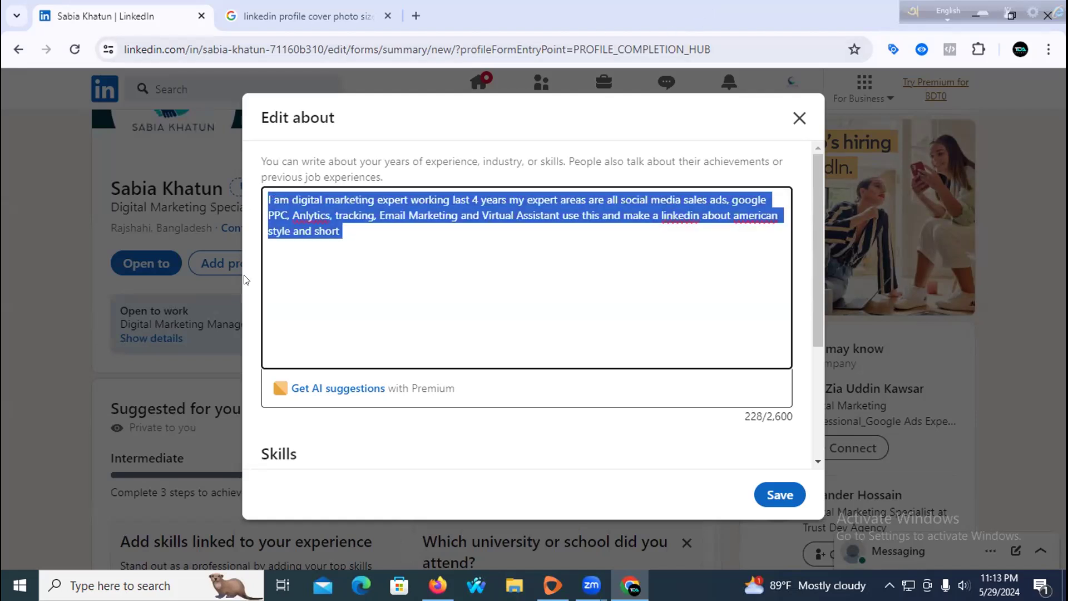
Paste the notes as a ChatGPT prompt in a new tab and select the generated About paragraph.
left_click(438, 585)
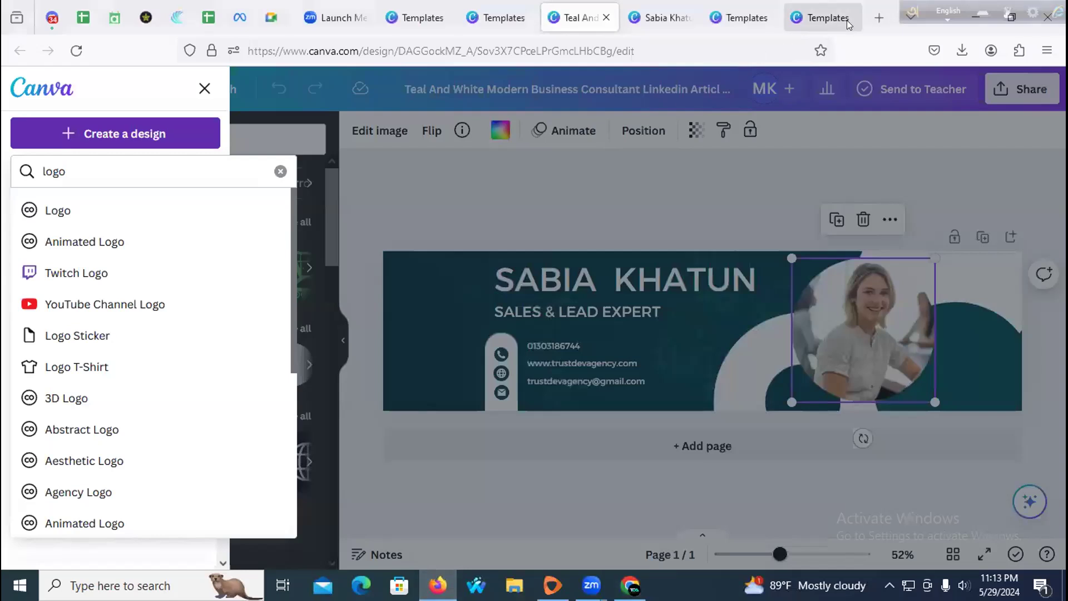
left_click(880, 17)
left_click(669, 386)
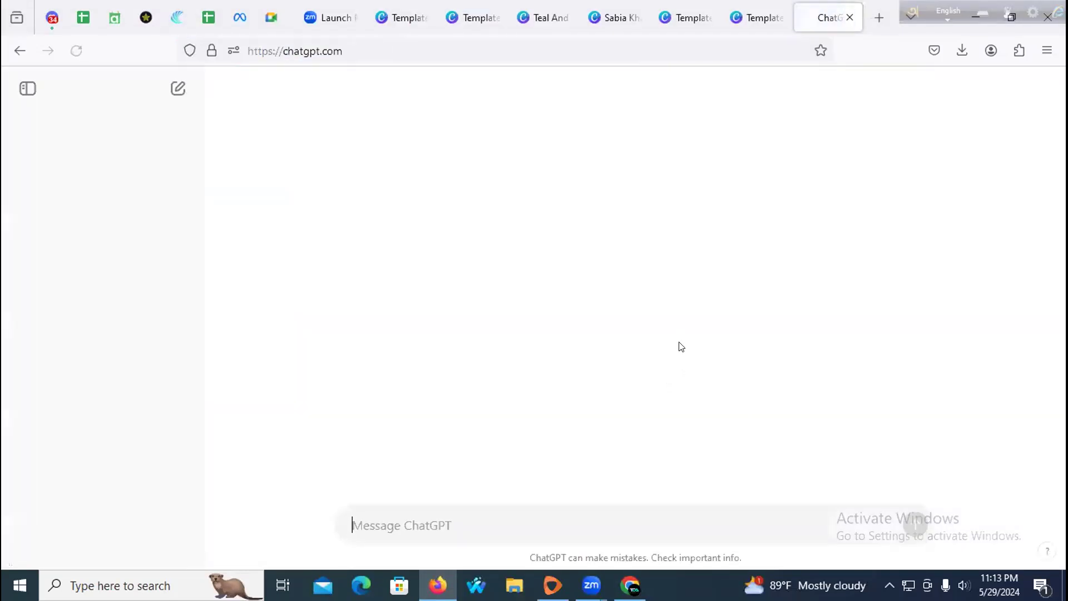
key("ctrl+v")
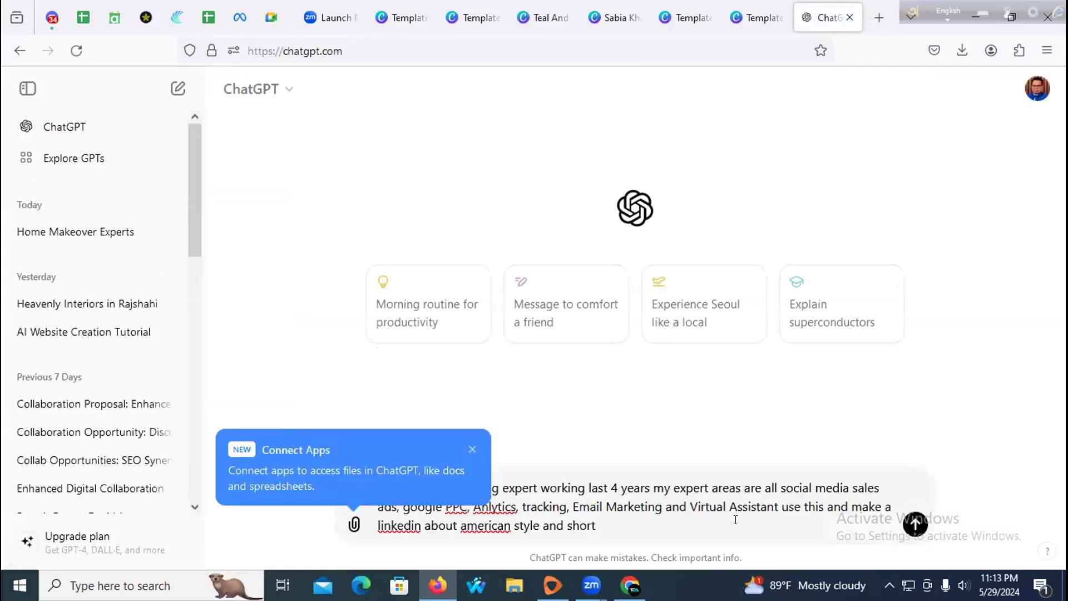
left_click(914, 526)
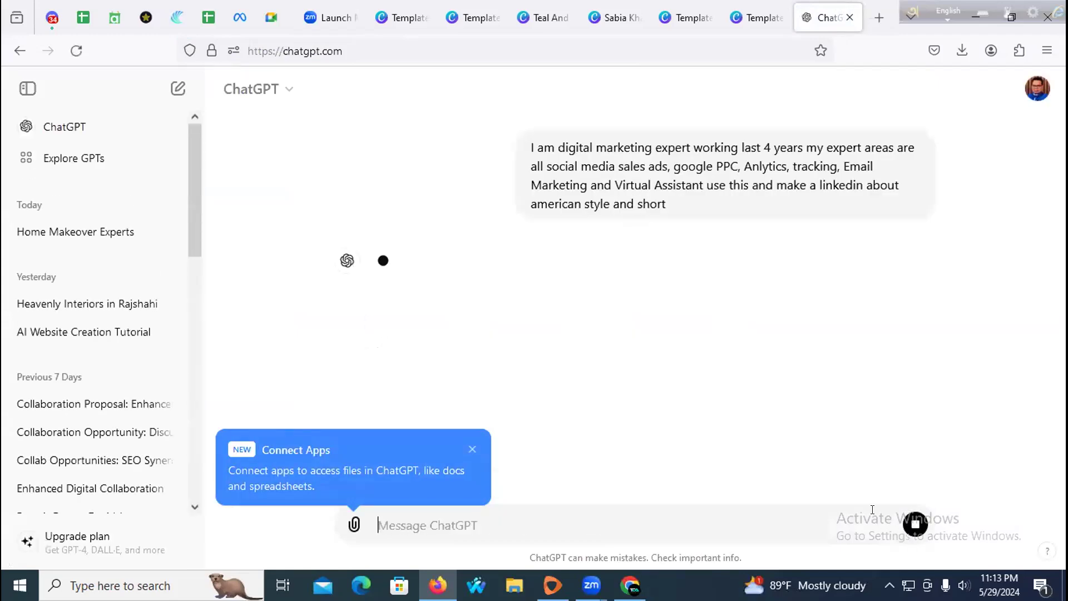
left_click(472, 449)
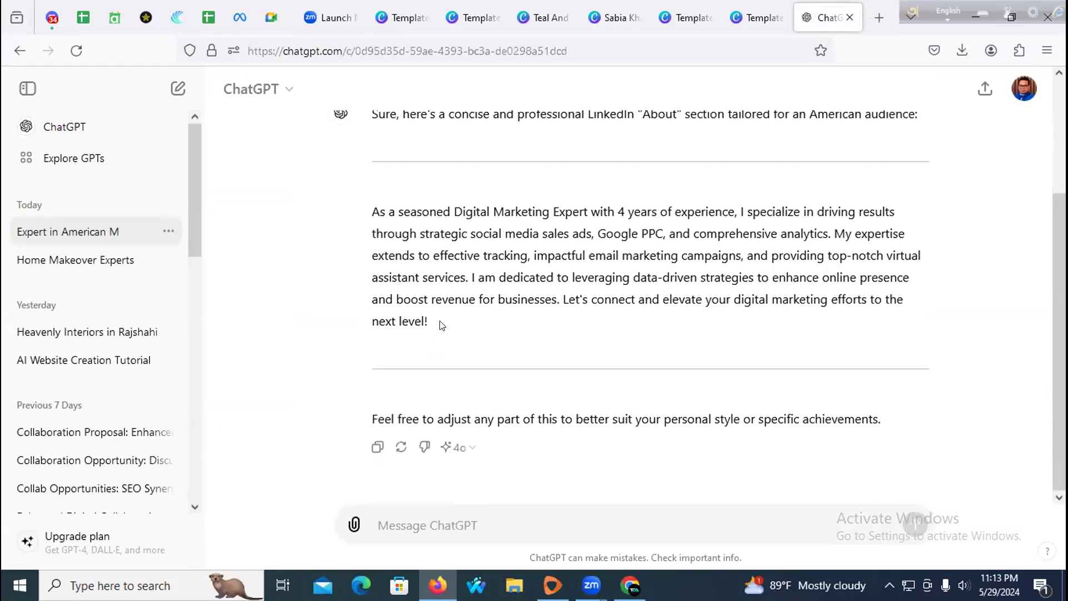
left_click_drag(429, 322, 372, 212)
key("ctrl+c")
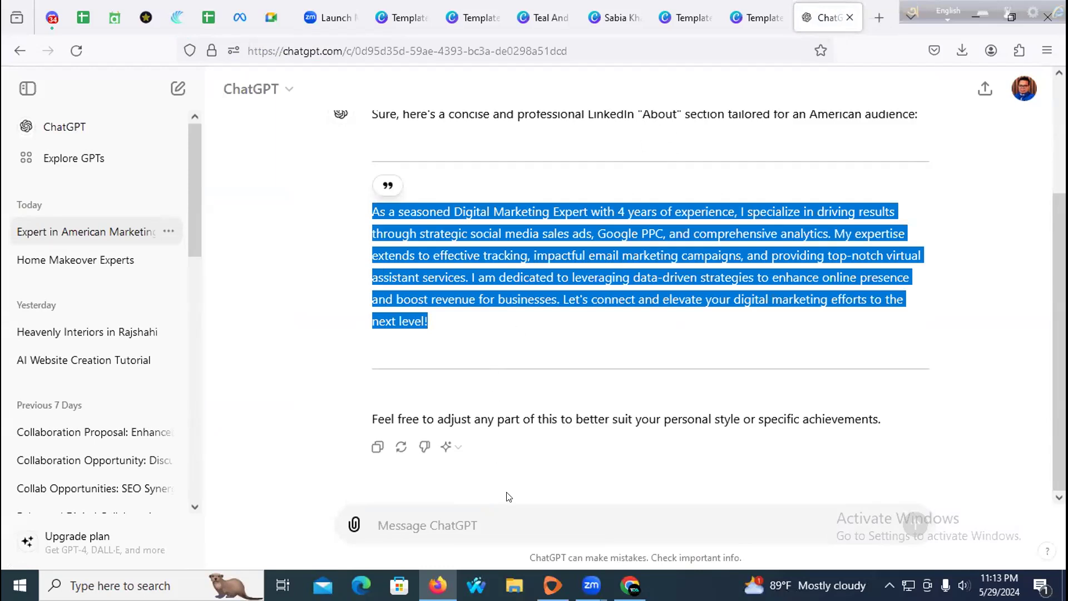
Paste ChatGPT's paragraph over the rough notes in LinkedIn's About box.
left_click(631, 585)
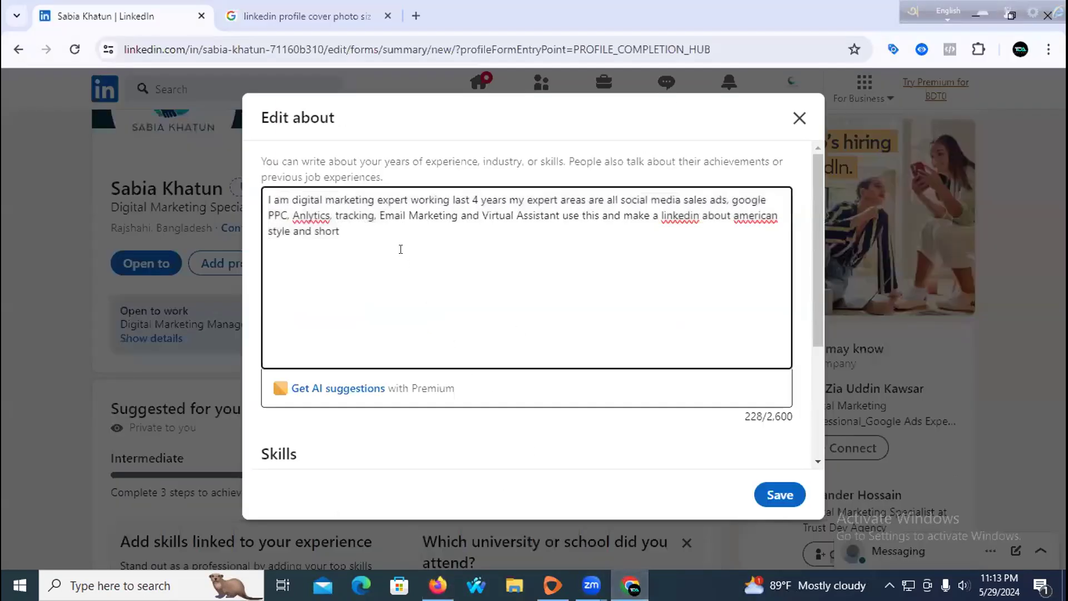
left_click_drag(398, 245, 243, 200)
key("ctrl+v")
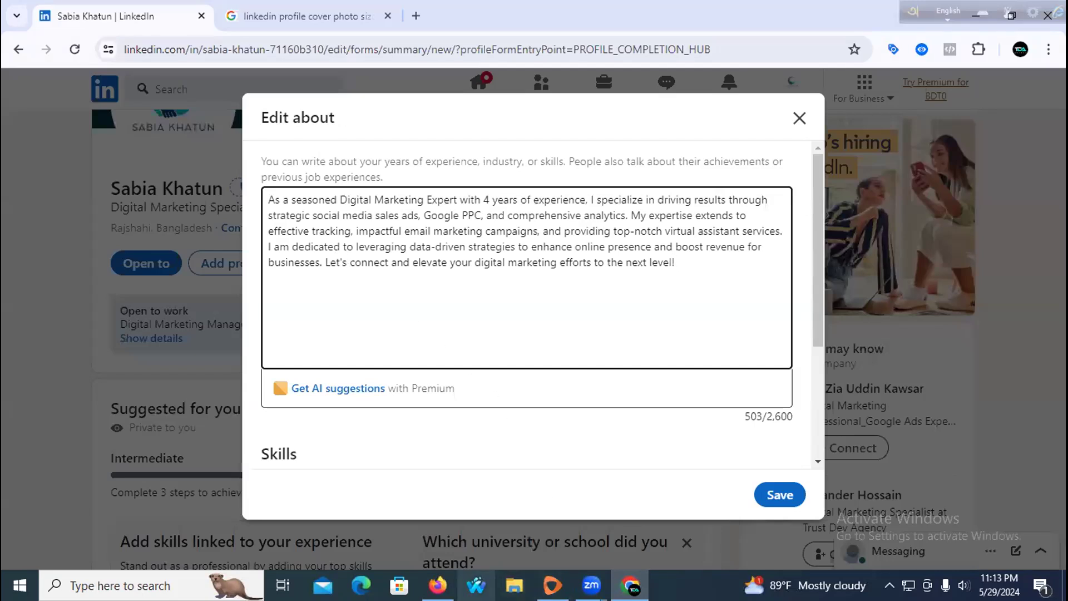
left_click(438, 586)
left_click(458, 495)
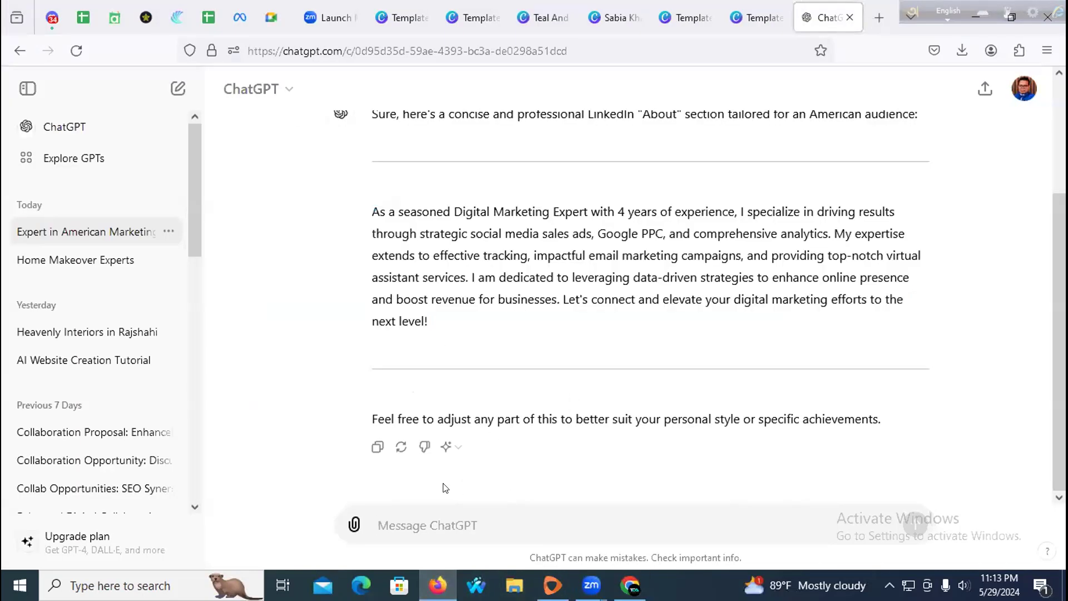
Ask ChatGPT 'can you use some emoji and contact info', then select and copy the revised About text.
type("can you use some ")
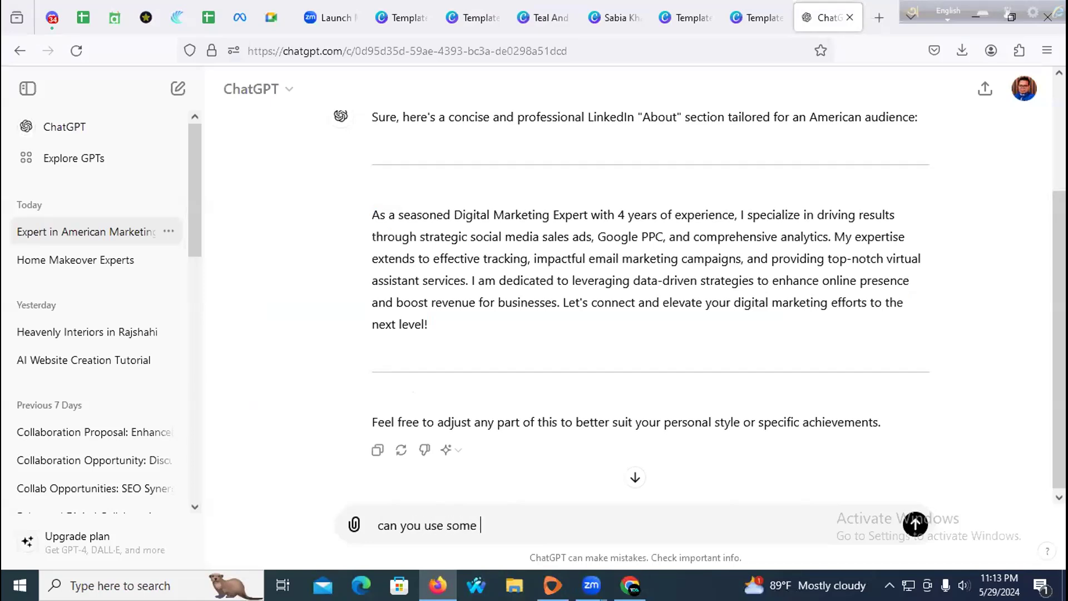
type("emoji and conta")
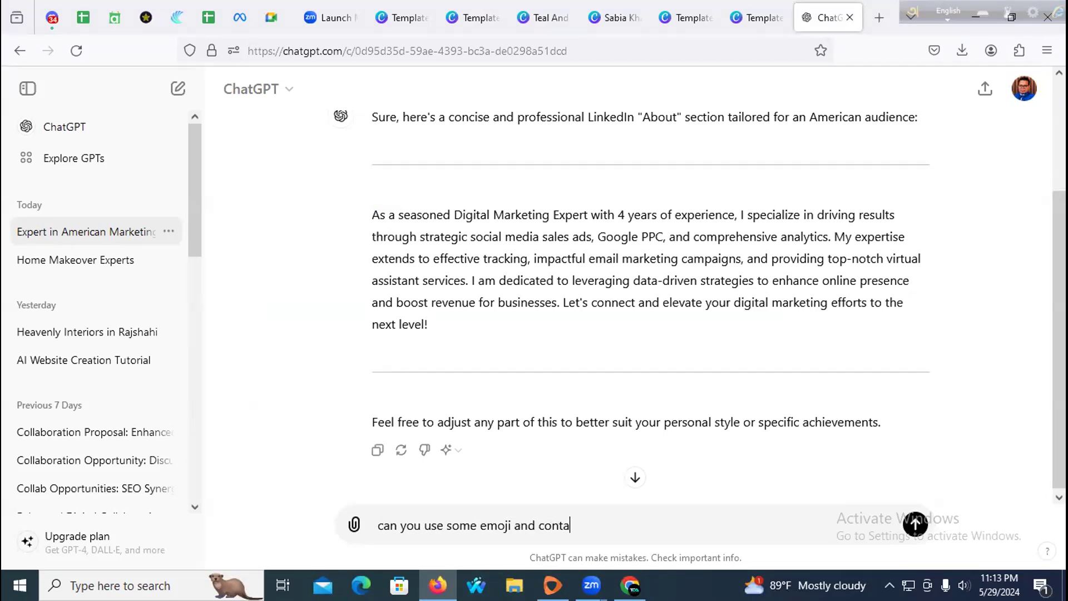
type("ct info")
key("Return")
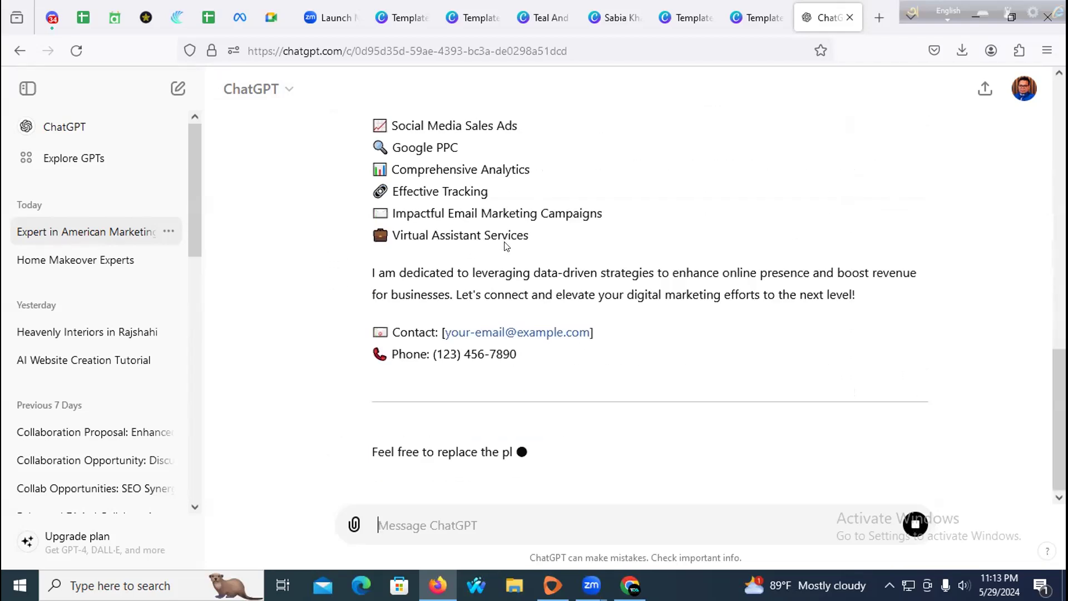
scroll(543, 340, "up", 2)
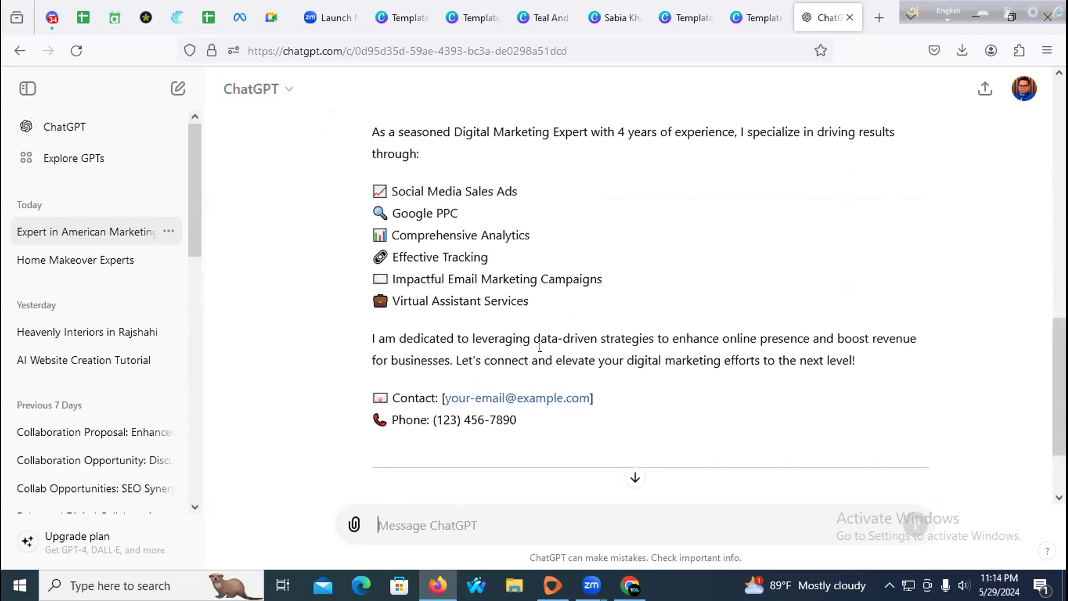
scroll(538, 362, "up", 6)
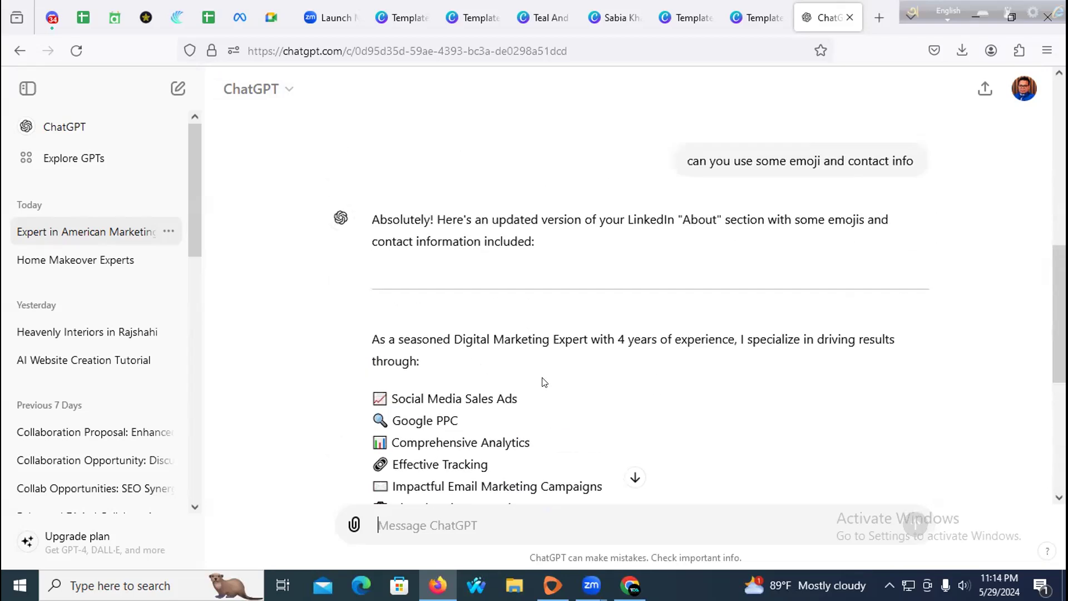
scroll(529, 381, "up", 4)
scroll(516, 380, "down", 6)
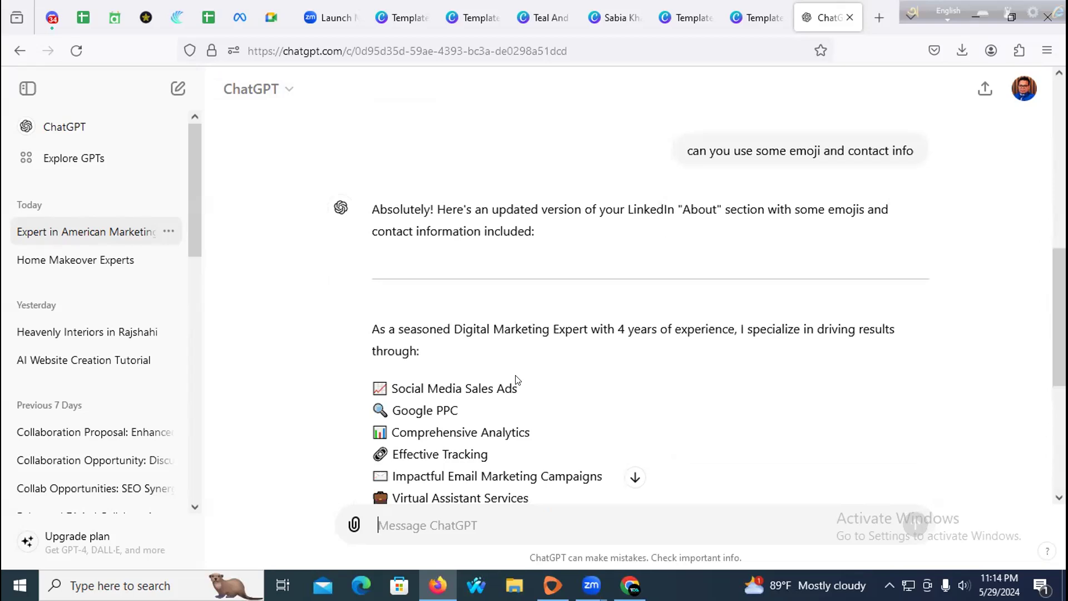
scroll(495, 379, "down", 2)
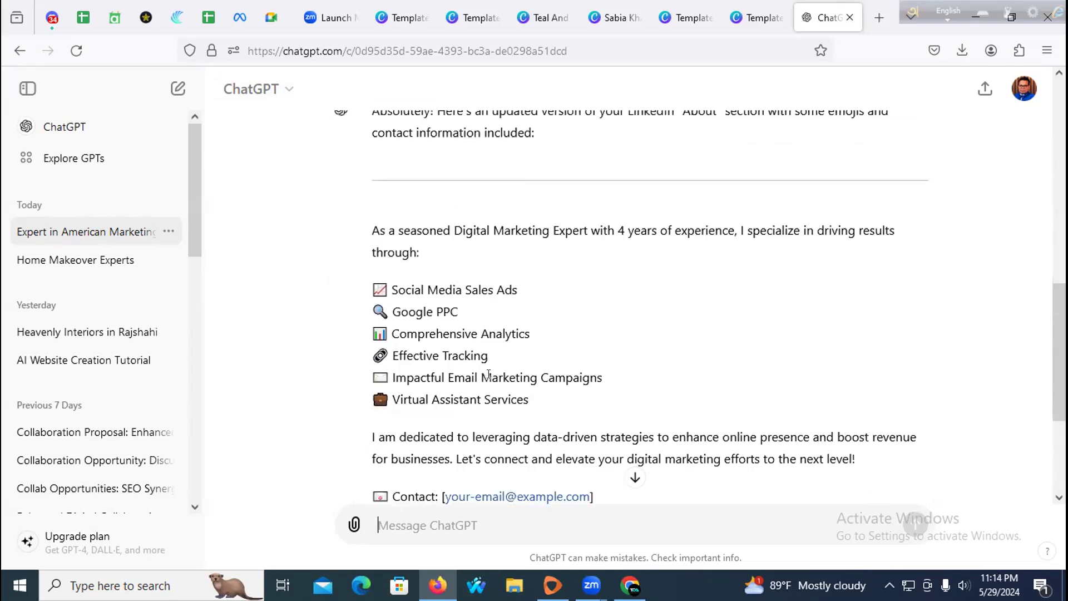
scroll(488, 374, "up", 4)
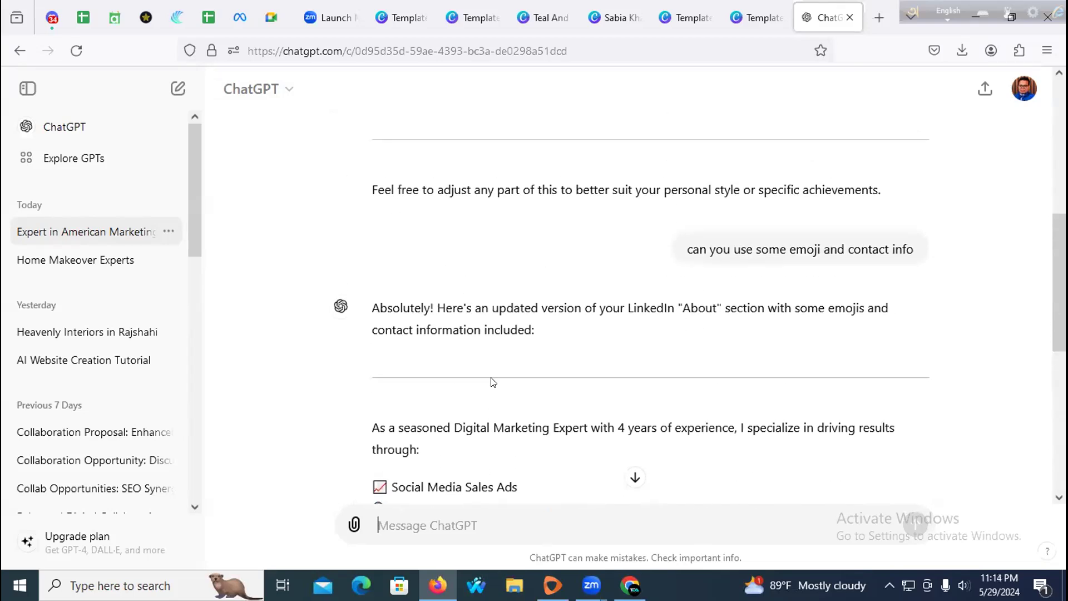
scroll(490, 379, "down", 2)
scroll(488, 375, "down", 3)
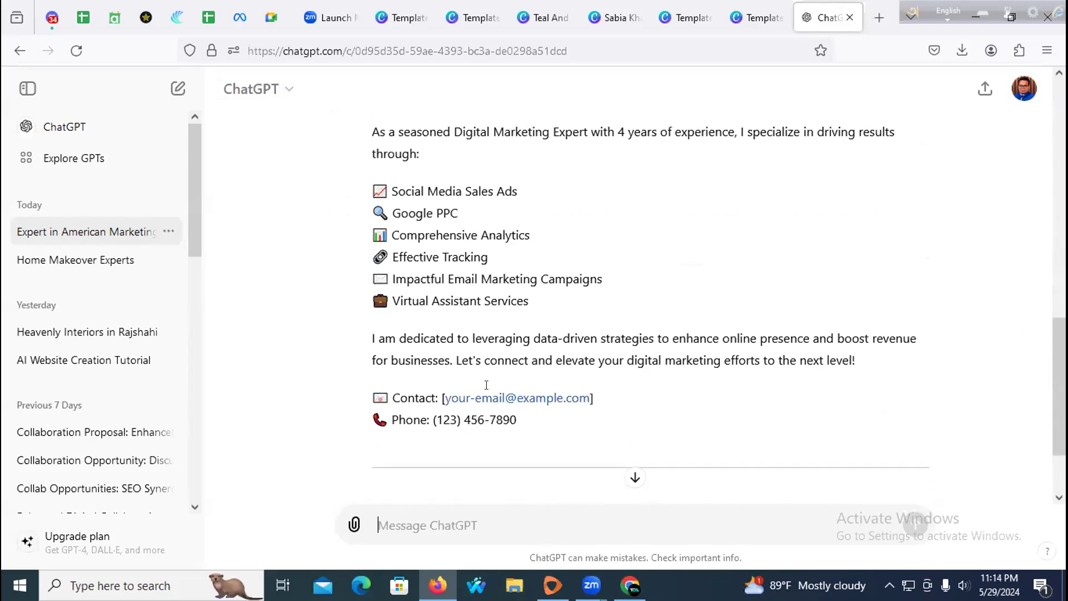
left_click_drag(528, 430, 369, 409)
scroll(396, 338, "up", 3)
scroll(384, 337, "up", 2)
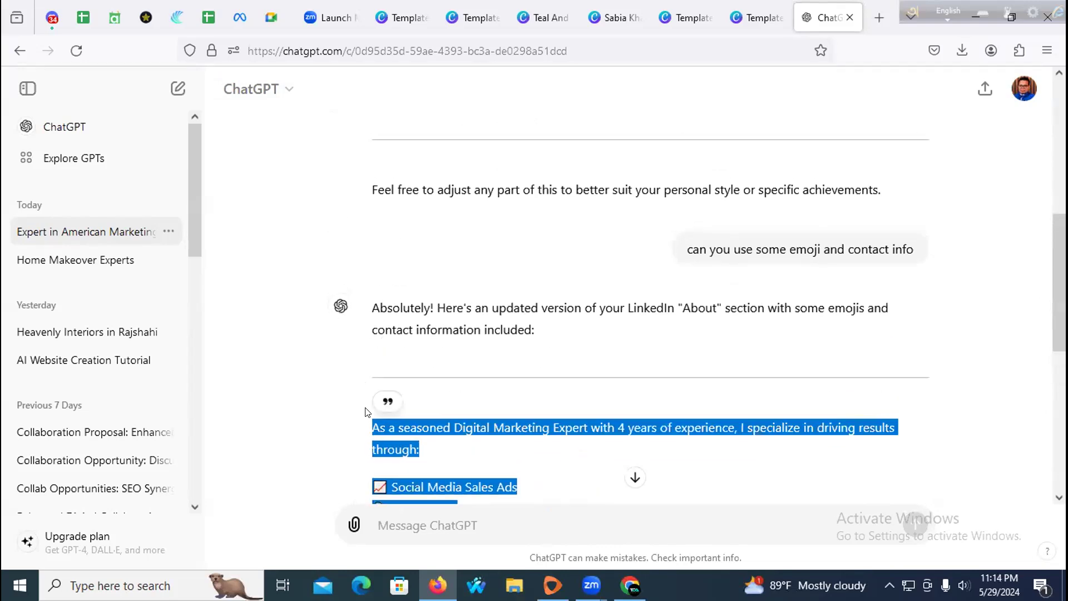
left_click(357, 388)
scroll(357, 372, "up", 5)
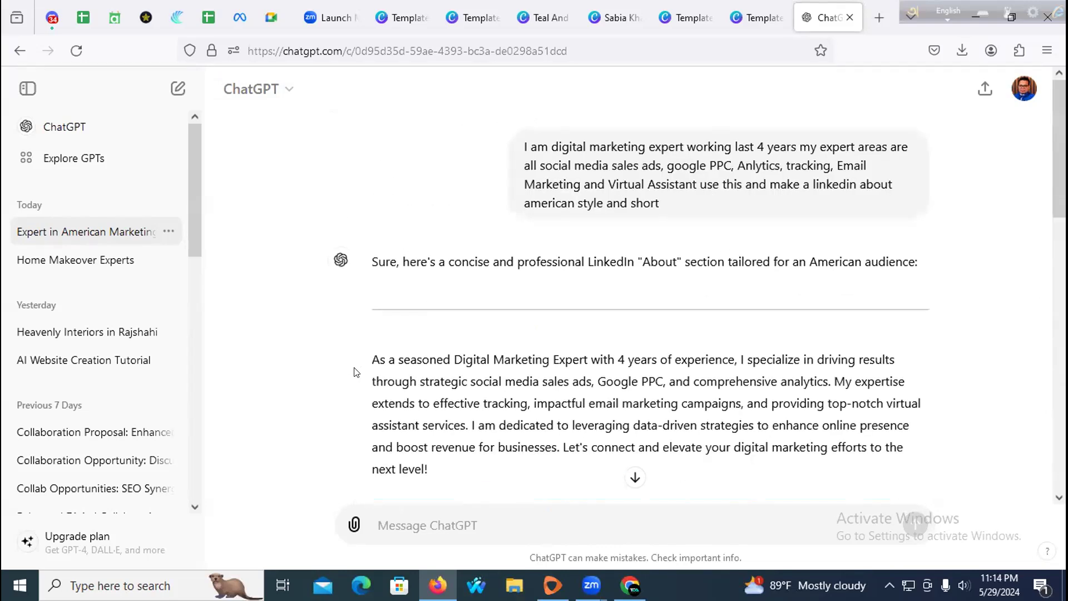
scroll(356, 372, "down", 2)
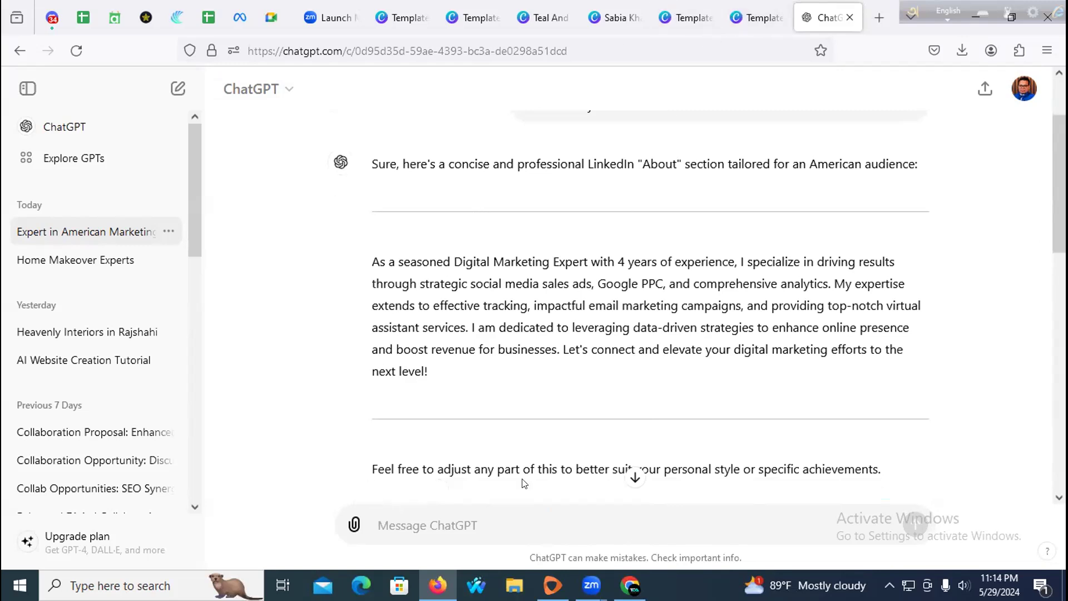
Paste the emoji version over the About text and replace the placeholder e-mail with the real address.
left_click(631, 585)
key("ctrl+a")
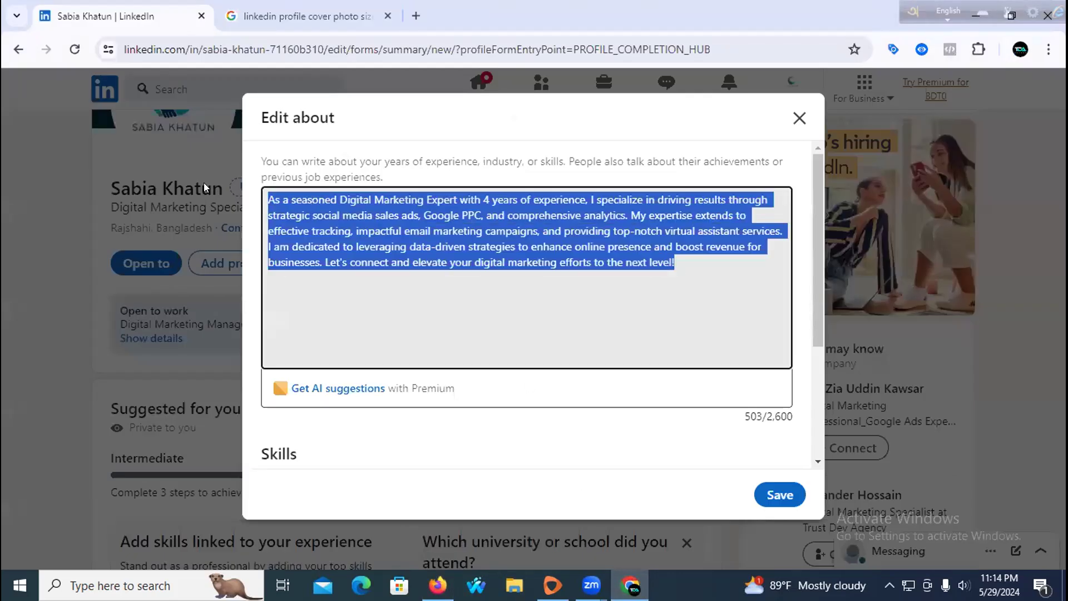
key("ctrl+v")
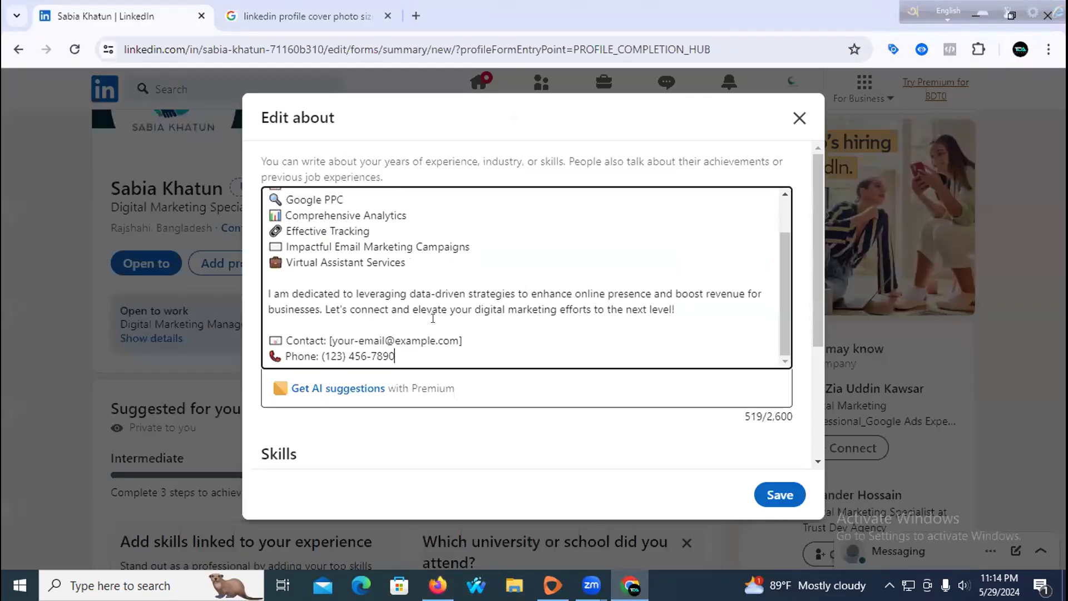
left_click_drag(327, 340, 464, 340)
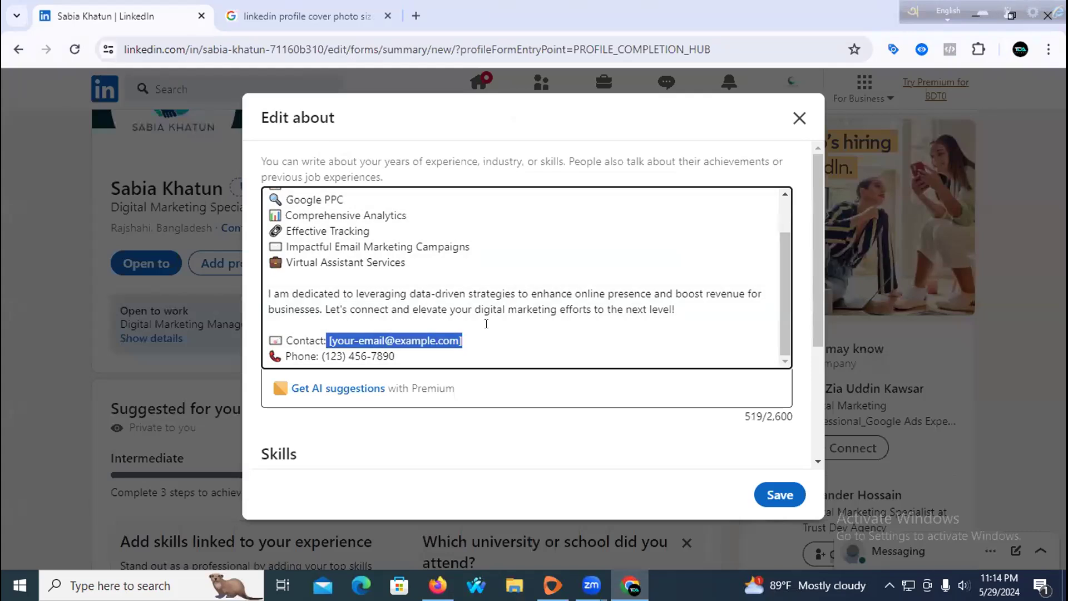
type("trus")
key("BackSpace")
key("BackSpace")
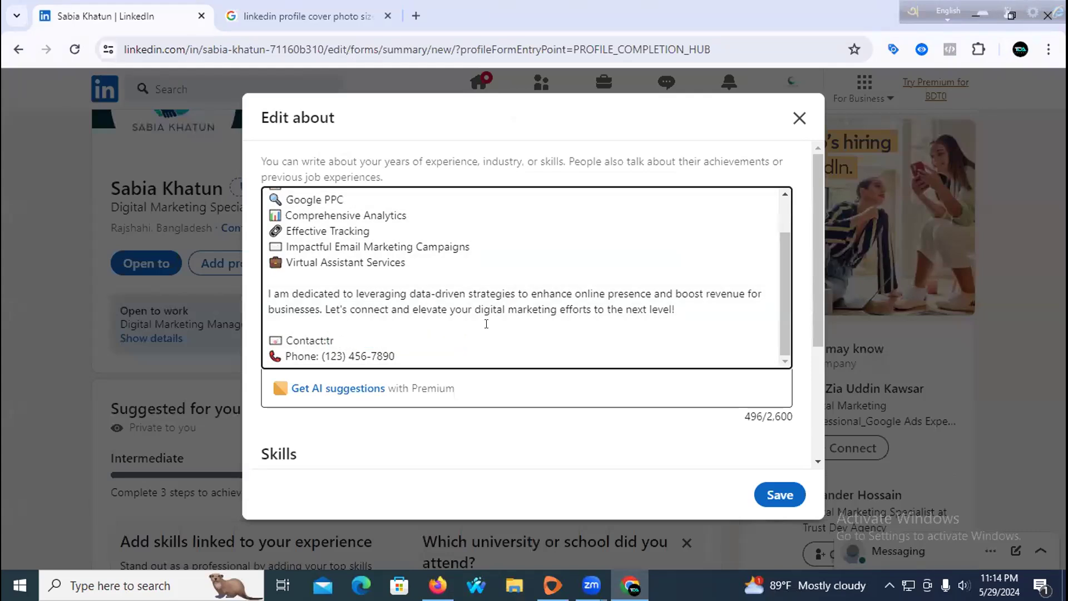
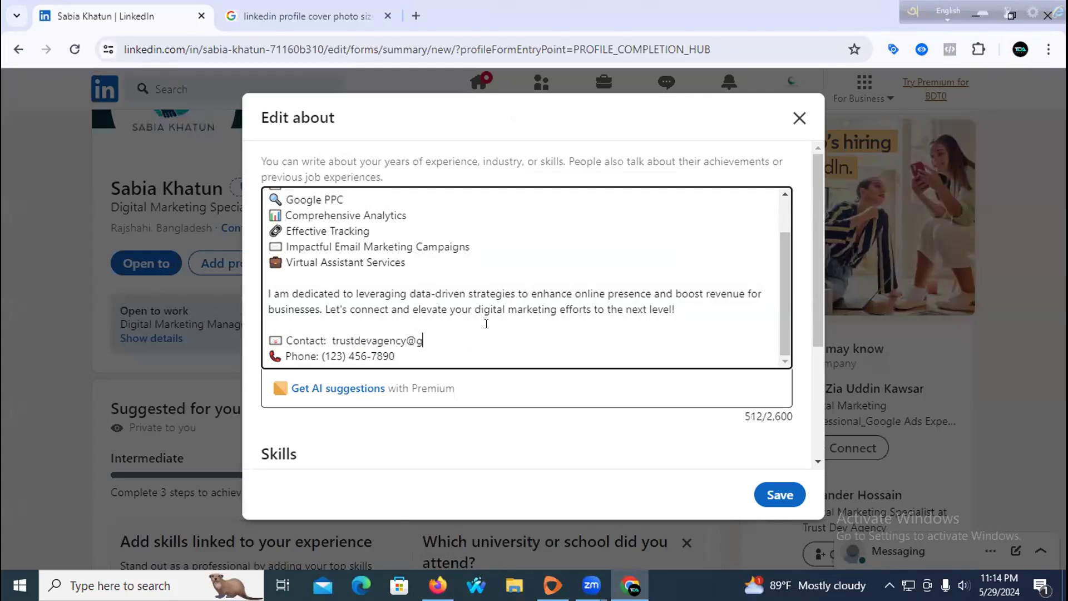
Replace the placeholder phone number with the real one and start a new line below it.
left_click_drag(434, 357, 321, 351)
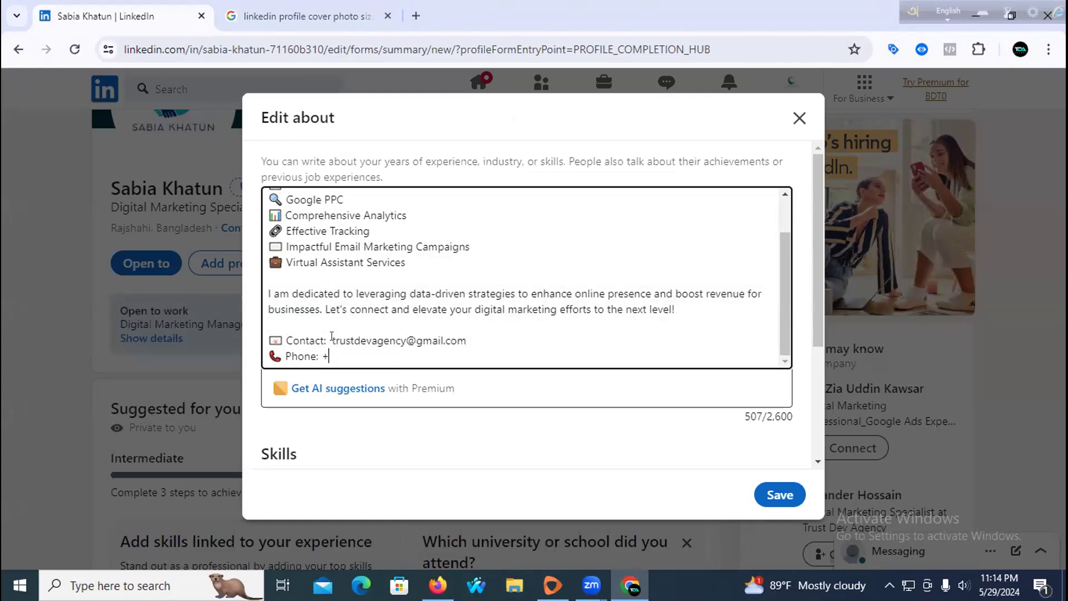
scroll(520, 299, "up", 2)
scroll(515, 299, "down", 3)
key("Return")
key("Return")
key("Return")
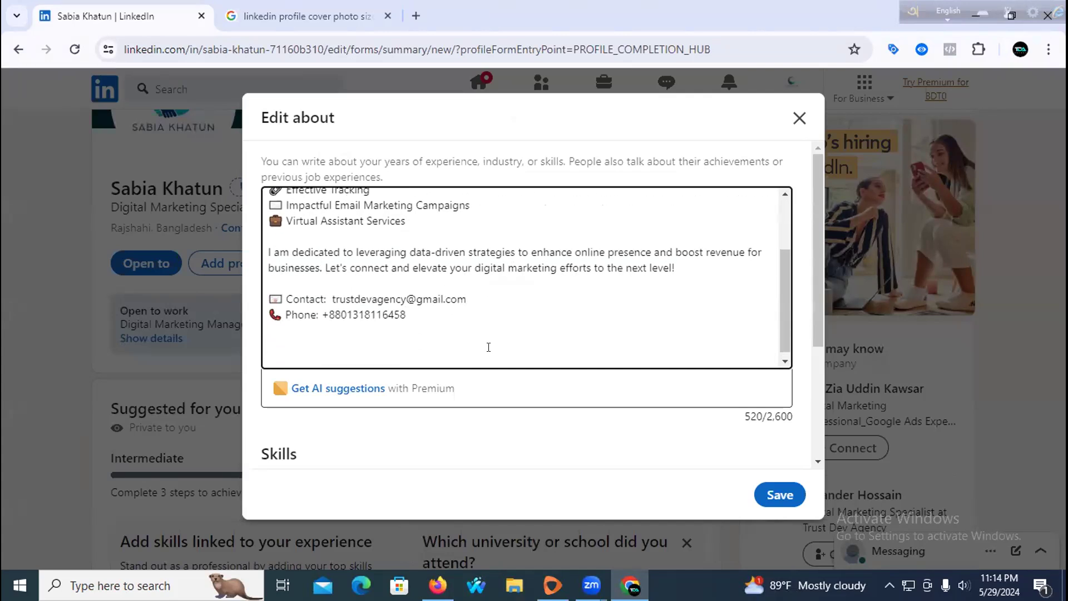
Ask ChatGPT for the 10 best hashtags based on the previous info.
type("#")
left_click(438, 586)
scroll(546, 390, "down", 5)
left_click_drag(372, 313, 523, 493)
left_click(524, 493)
type("Gi")
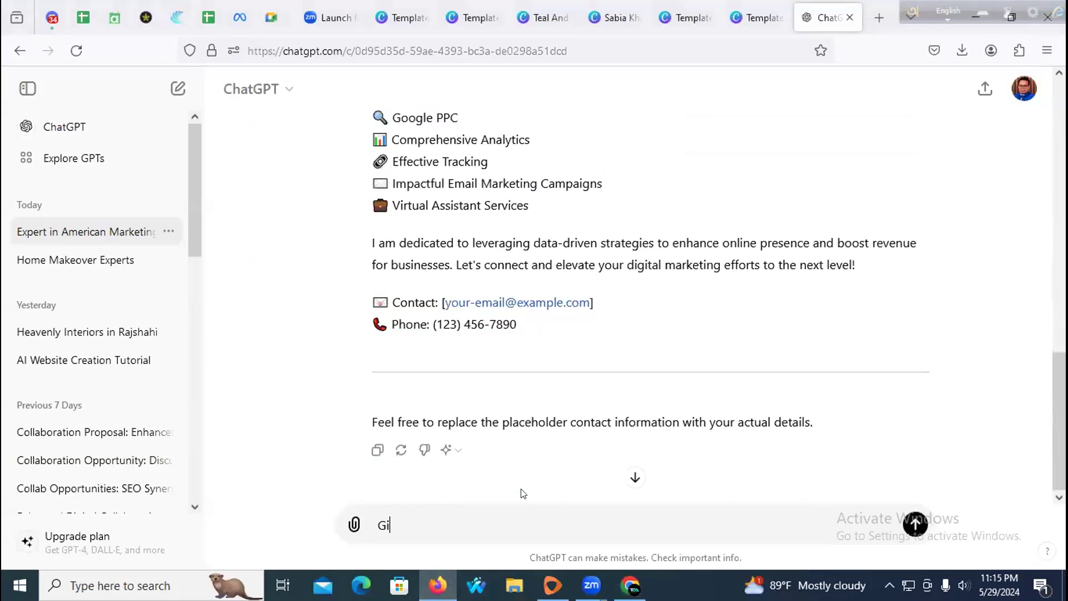
type("ve me 10 best hasta")
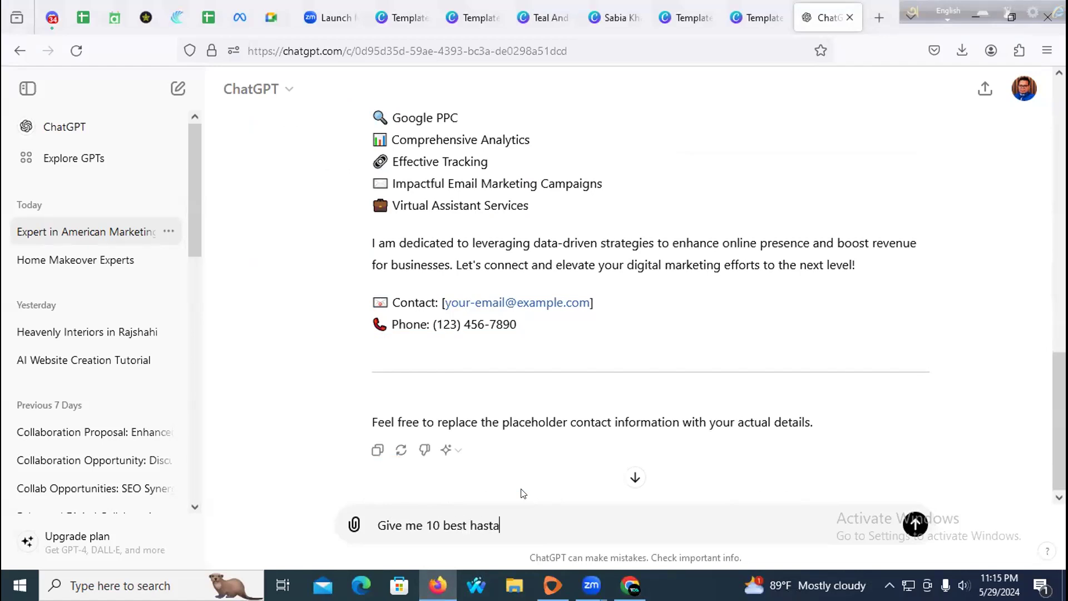
type("gs use previous info")
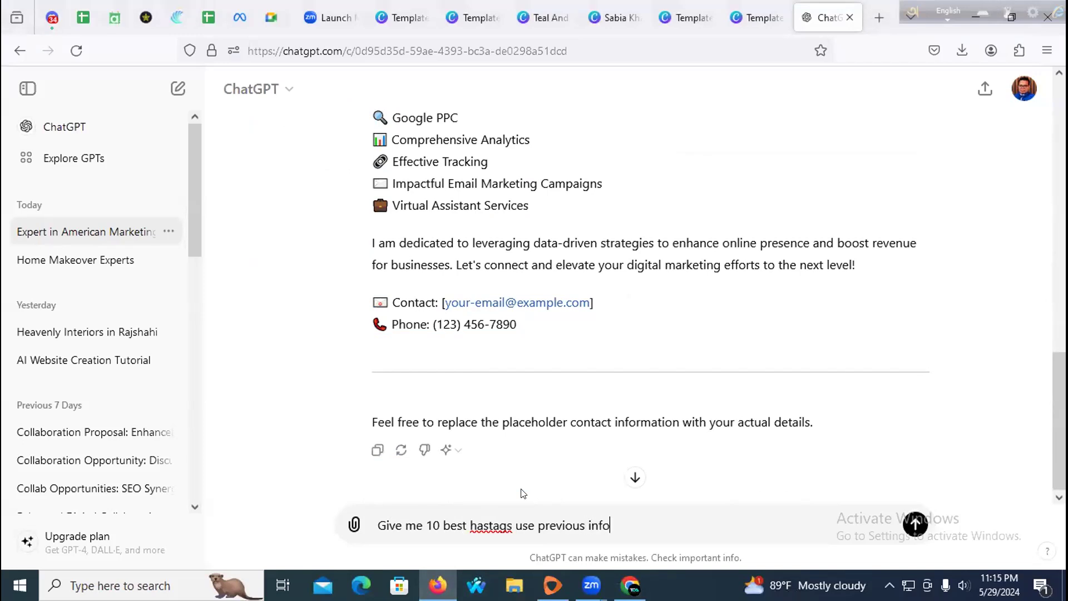
key("Return")
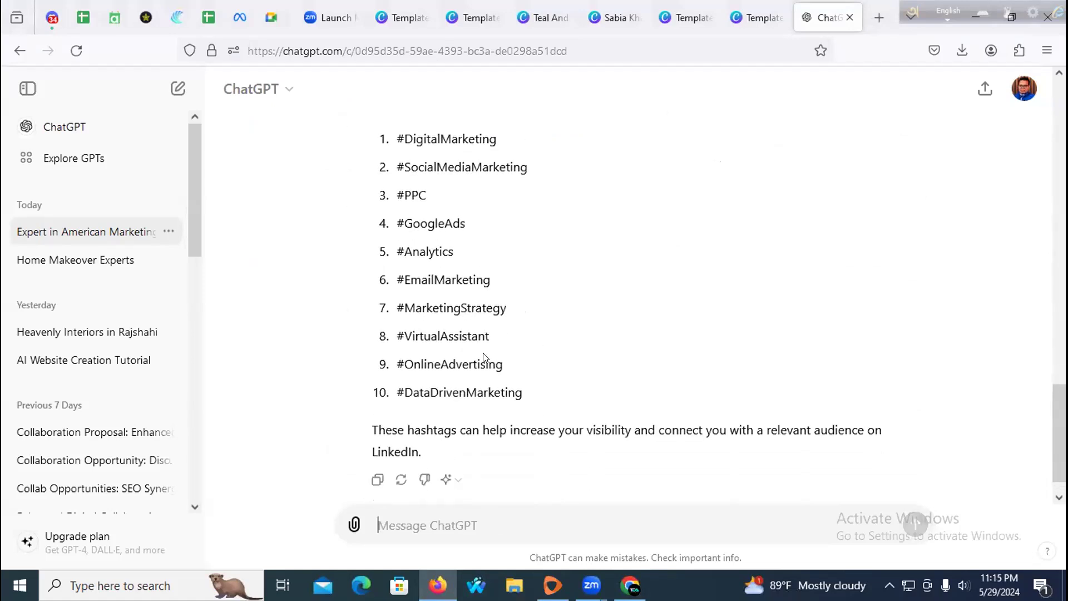
Copy ChatGPT's ten hashtags and paste them over the trailing # in the About text.
left_click_drag(523, 367, 394, 304)
scroll(407, 279, "up", 3)
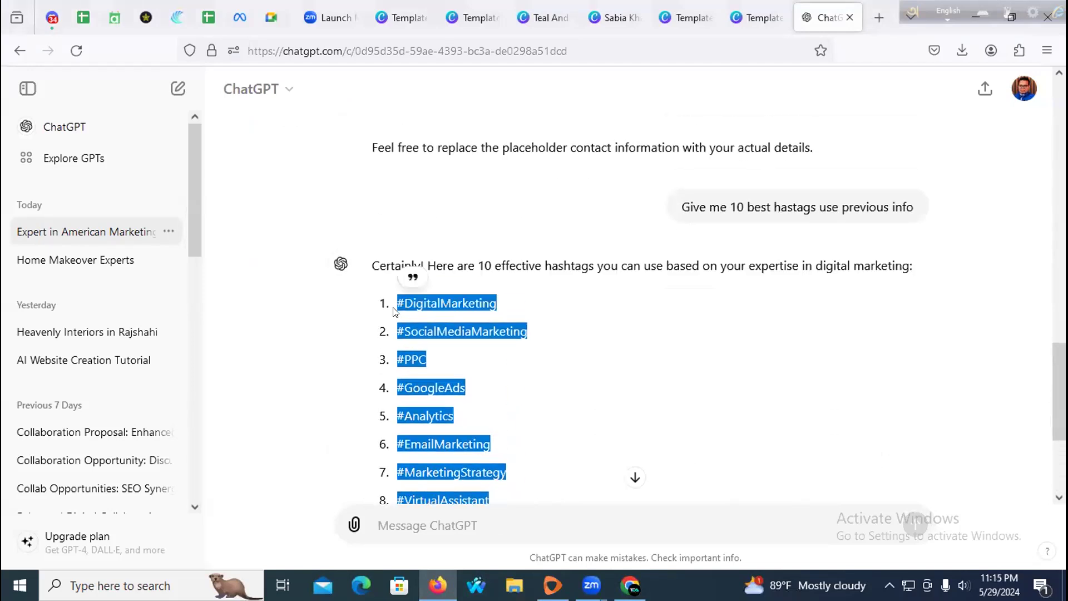
key("alt+Tab")
key("shift+Left")
type("#DigitalMarketing     #SocialMediaMarketing     #PPC     #GoogleAds     #Analytics     #EmailMarketing     #MarketingStrategy     #VirtualAssistant     #OnlineAdvertising     #DataDrivenMarketing")
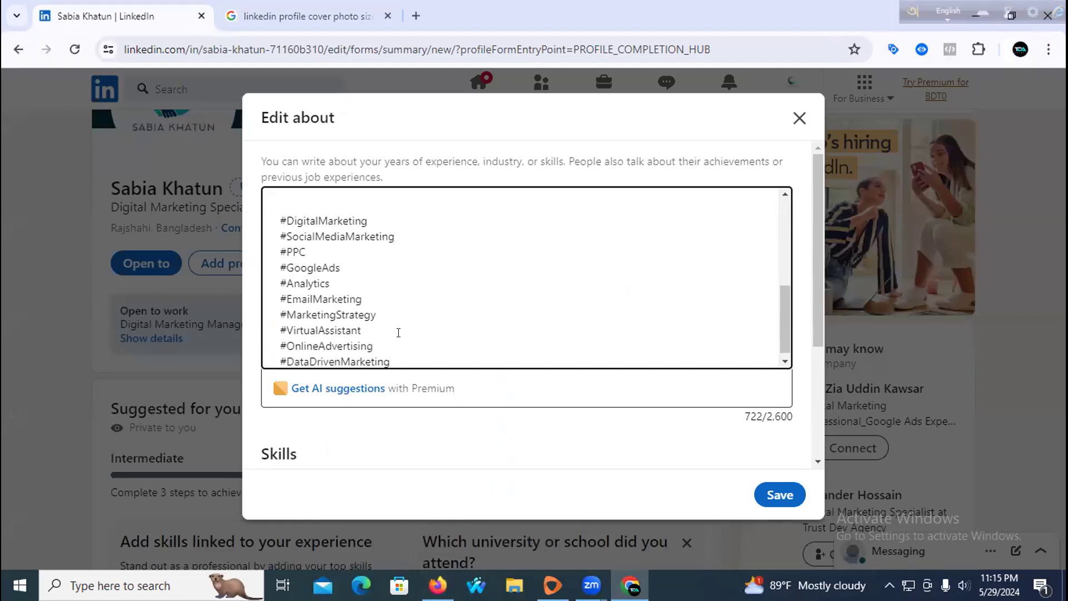
Join the pasted hashtags like #SocialMediaMarketing, #PPC and #Analytics onto shared lines.
scroll(398, 333, "up", 2)
scroll(378, 335, "down", 2)
left_click_drag(277, 220, 392, 364)
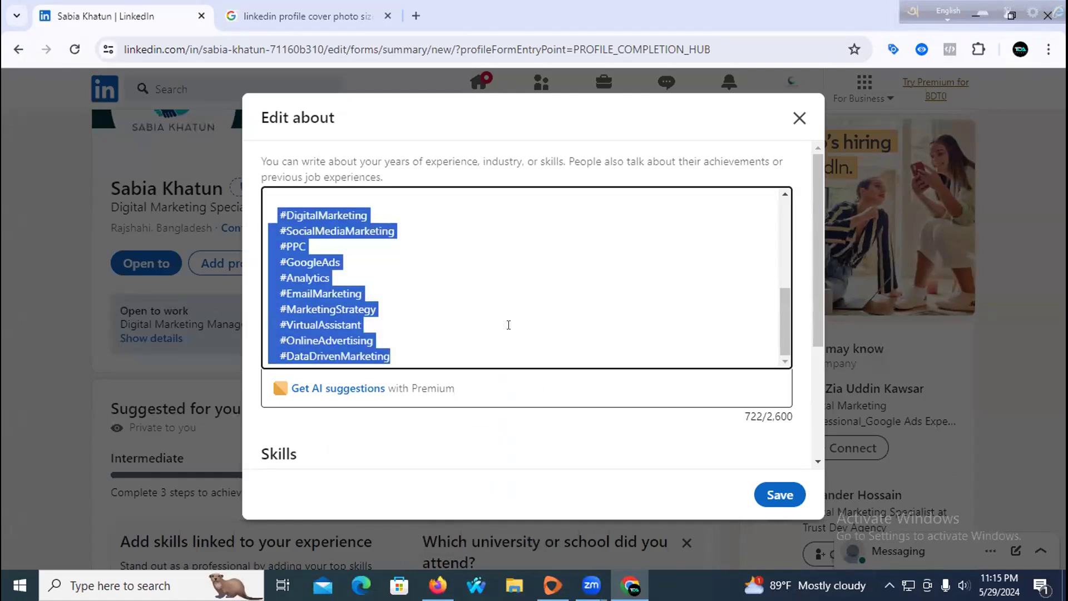
left_click(508, 325)
left_click_drag(273, 207, 482, 358)
left_click(423, 341)
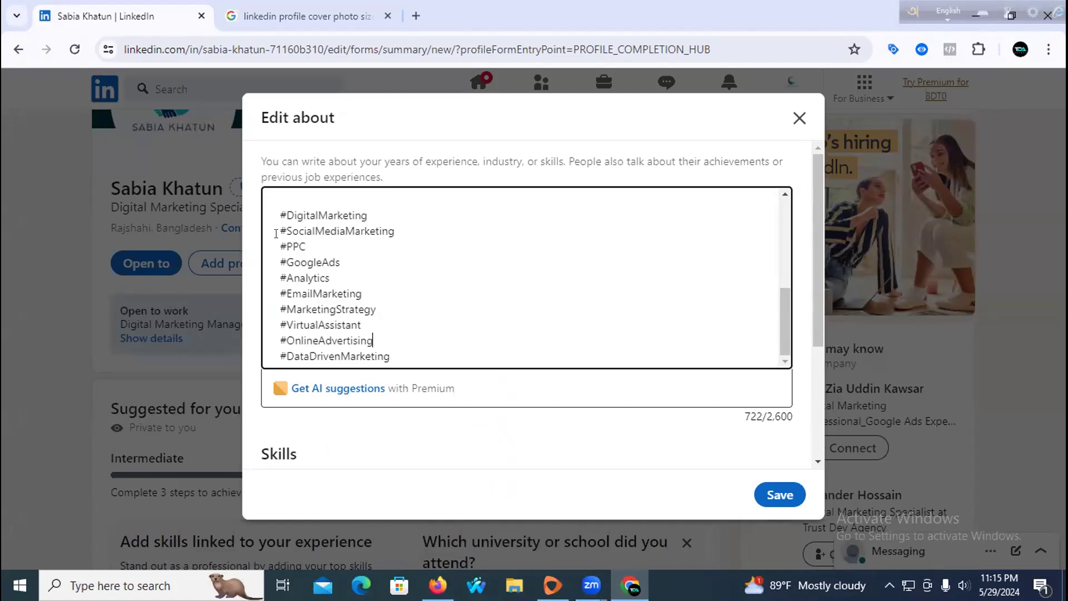
key("BackSpace")
key("BackSpace")
key("BackSpace")
key("BackSpace")
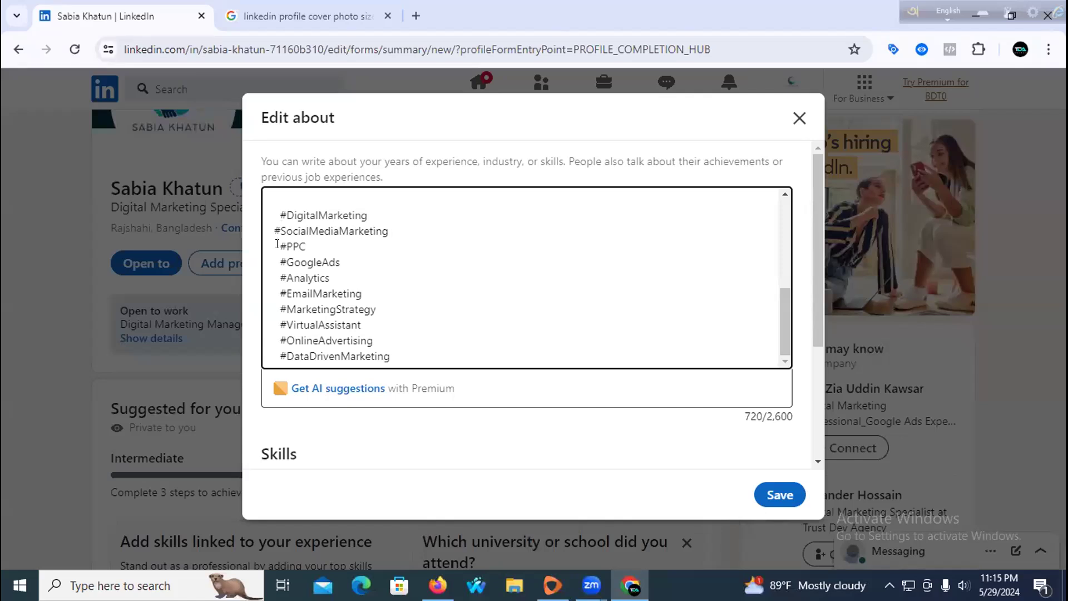
key("BackSpace")
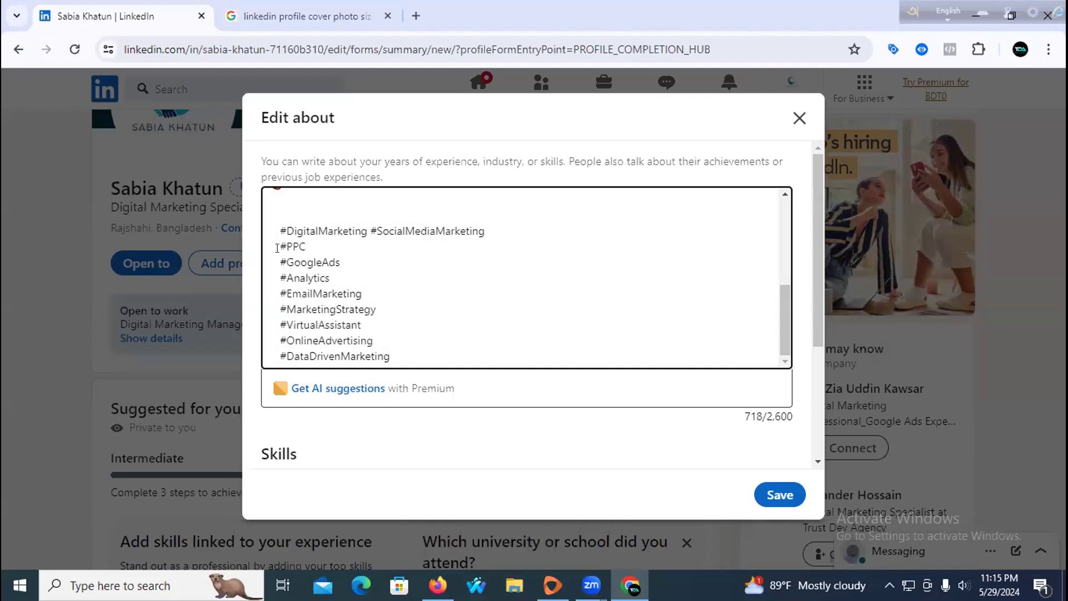
key("BackSpace")
key("BackSpace")
key("BackSpace")
key("BackSpace")
key("BackSpace")
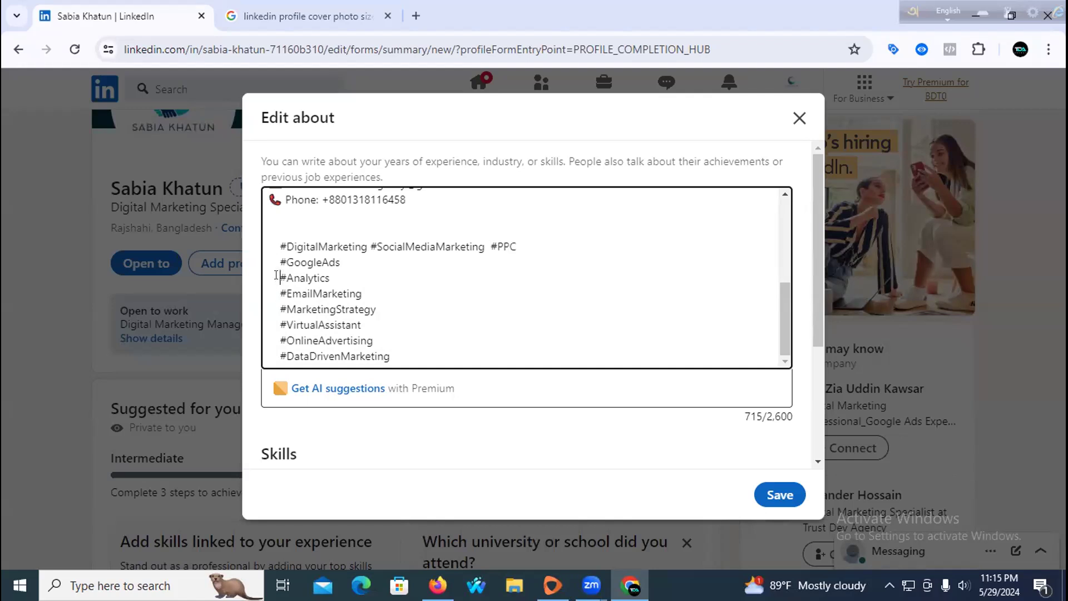
key("BackSpace")
key("BackSpace")
key("BackSpace")
key("BackSpace")
key("BackSpace")
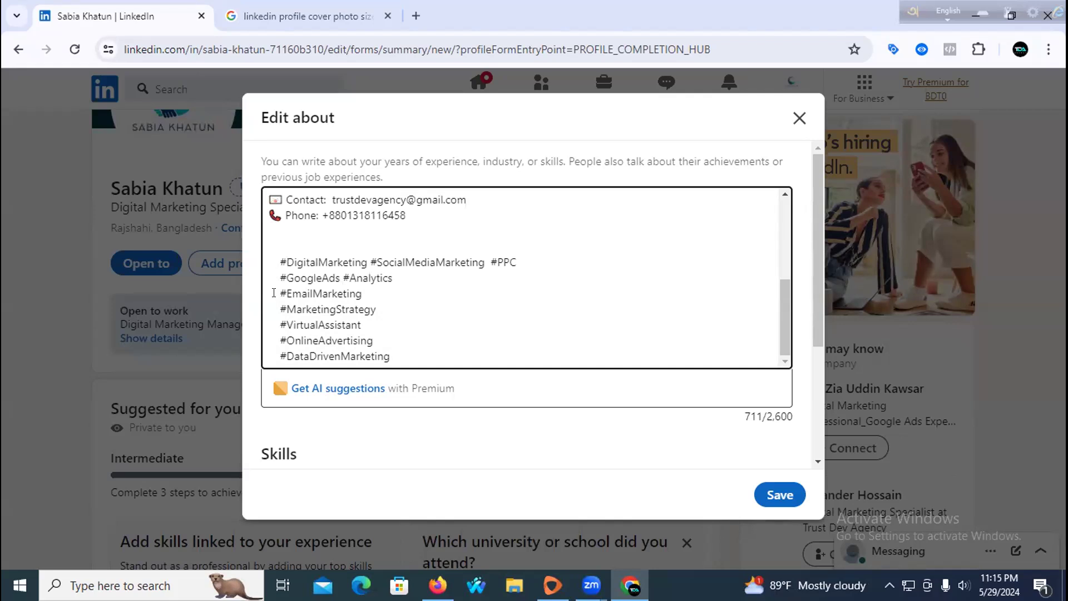
key("BackSpace")
key("BackSpace")
key("BackSpace")
key("BackSpace")
key("BackSpace")
key("BackSpace")
key("BackSpace")
key("BackSpace")
key("BackSpace")
key("ctrl+z")
key("BackSpace")
key("BackSpace")
key("BackSpace")
key("BackSpace")
key("BackSpace")
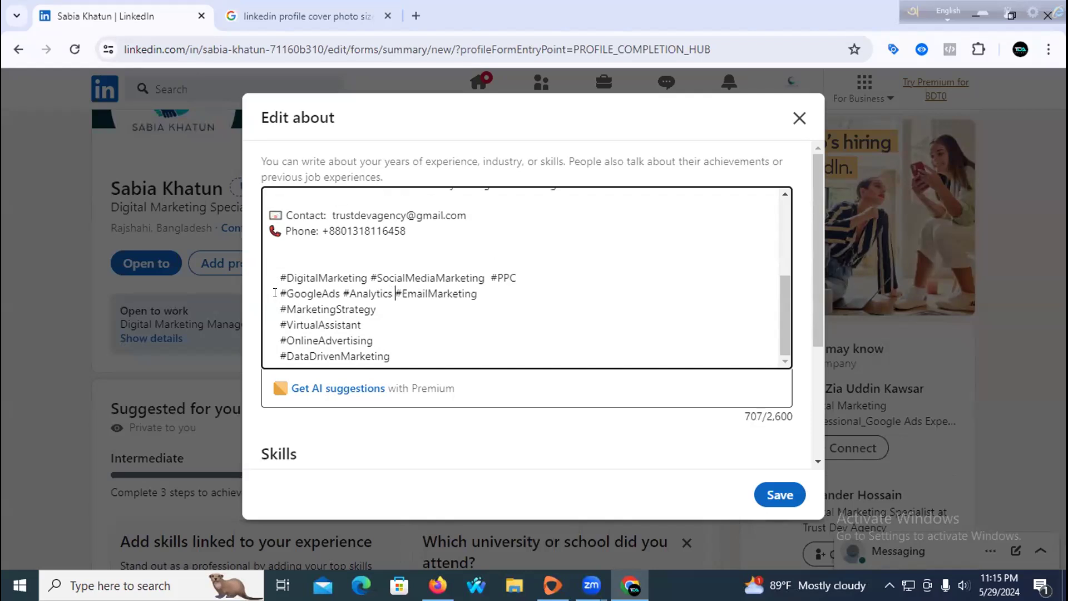
Delete the whole hashtag block and type '#Digitalmarketing #' on a new line.
key("shift+Right")
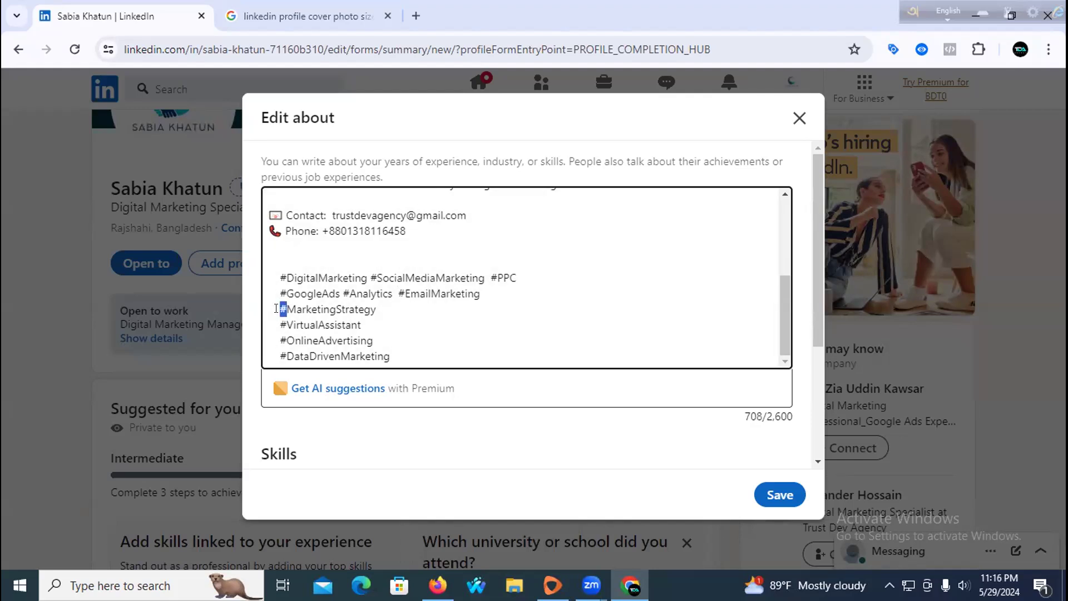
left_click(277, 308)
left_click_drag(273, 271, 564, 431)
key("BackSpace")
key("BackSpace")
key("BackSpace")
key("BackSpace")
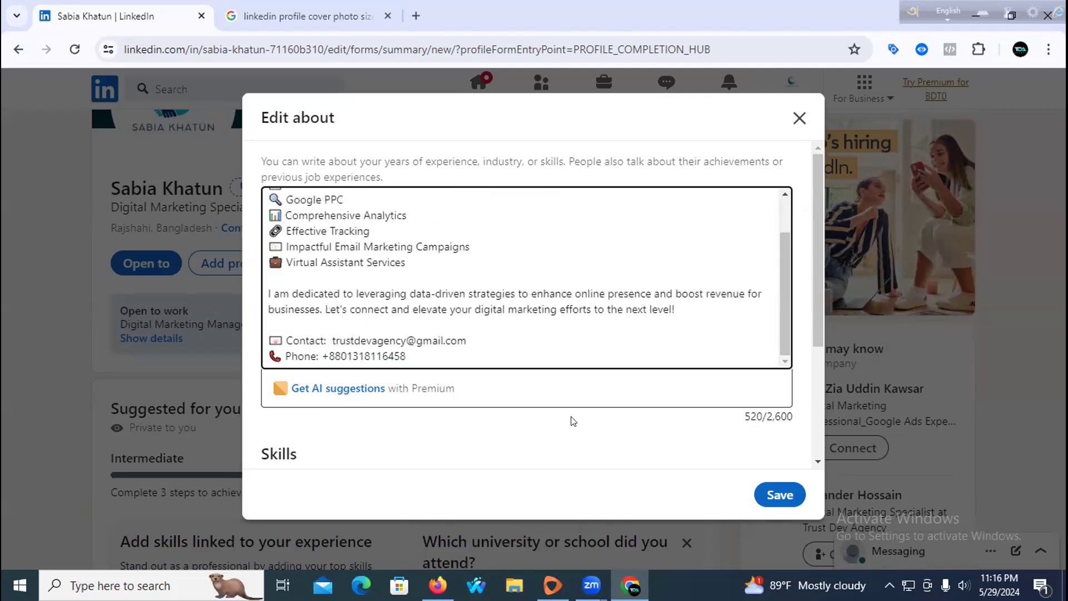
key("Return")
key("Return")
type("#Digital M")
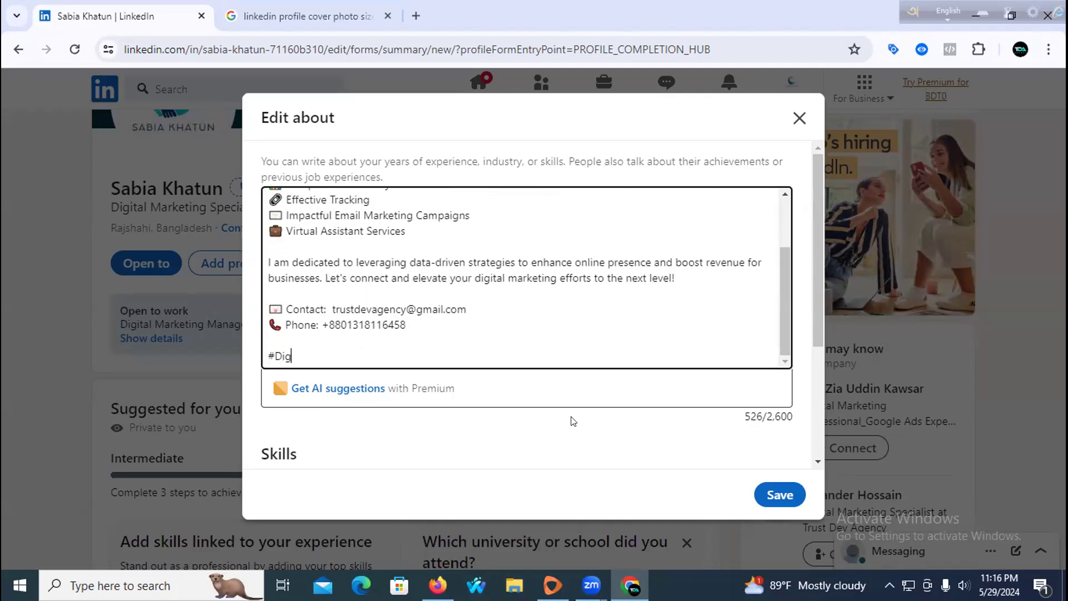
key("BackSpace")
key("BackSpace")
key("BackSpace")
key("BackSpace")
type("almarketing  #")
key("alt+Tab")
Copy #SocialMediaMarketing, #PPC, #GoogleAds, #Analytics, #MarketingStrategy, #OnlineAdvertising and #DataDrivenMarketing individually.
left_click(473, 376)
left_click_drag(529, 332, 396, 360)
left_click_drag(466, 388, 396, 388)
left_click_drag(483, 423, 396, 416)
left_click_drag(494, 445, 396, 444)
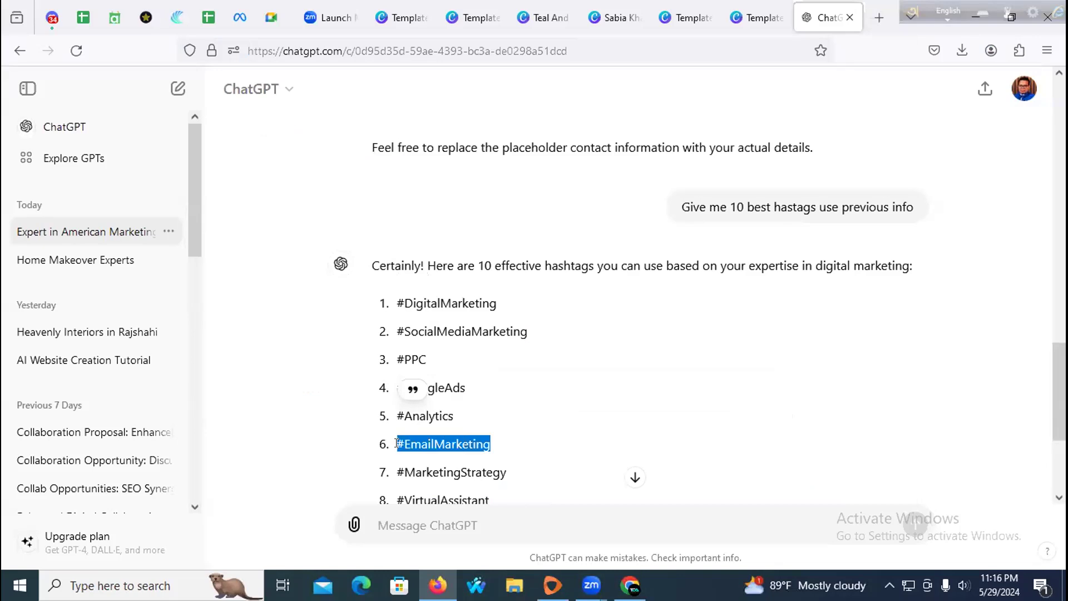
left_click_drag(507, 472, 396, 470)
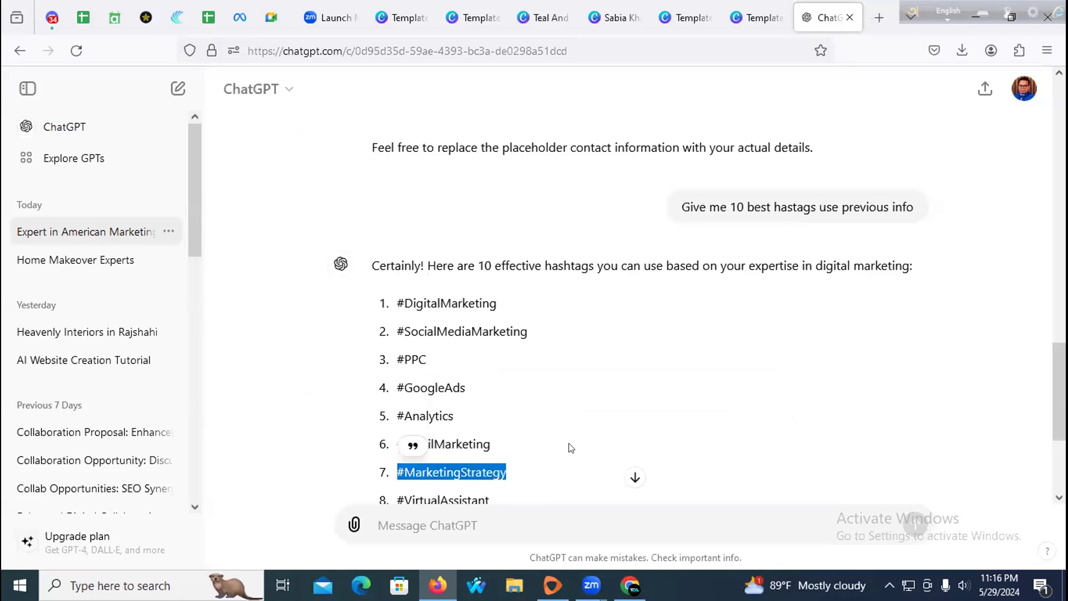
left_click(635, 477)
left_click_drag(489, 303, 396, 303)
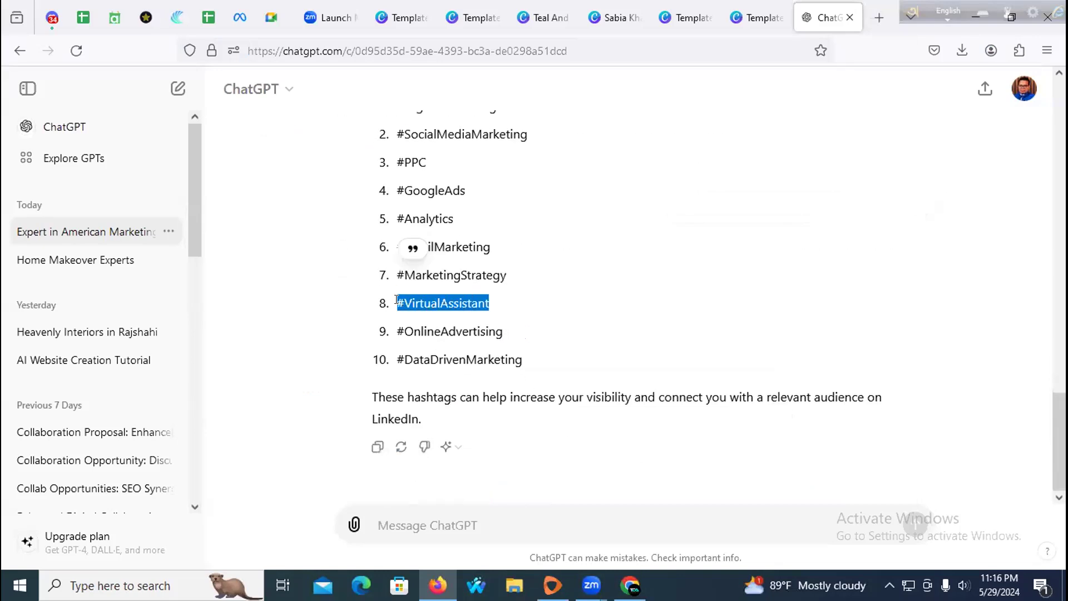
left_click_drag(504, 332, 396, 332)
left_click_drag(523, 359, 396, 360)
key("super+c")
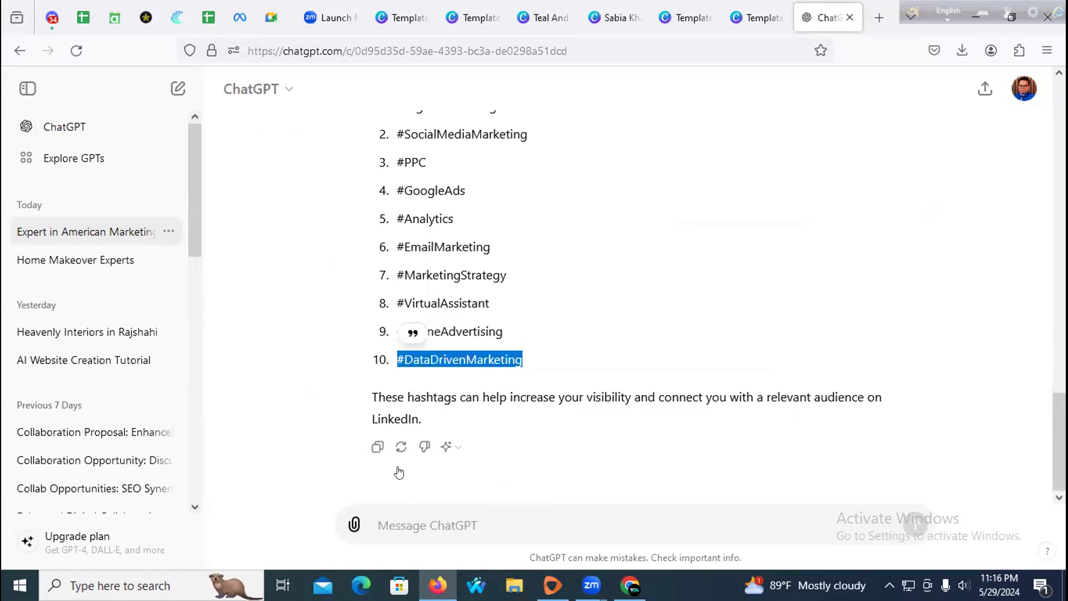
key("alt+Tab")
Replace the unfinished hashtag line with #DataDrivenMarketing, #OnlineAdvertising and #VirtualAssistant from clipboard history.
left_click_drag(371, 356, 233, 355)
key("super+v")
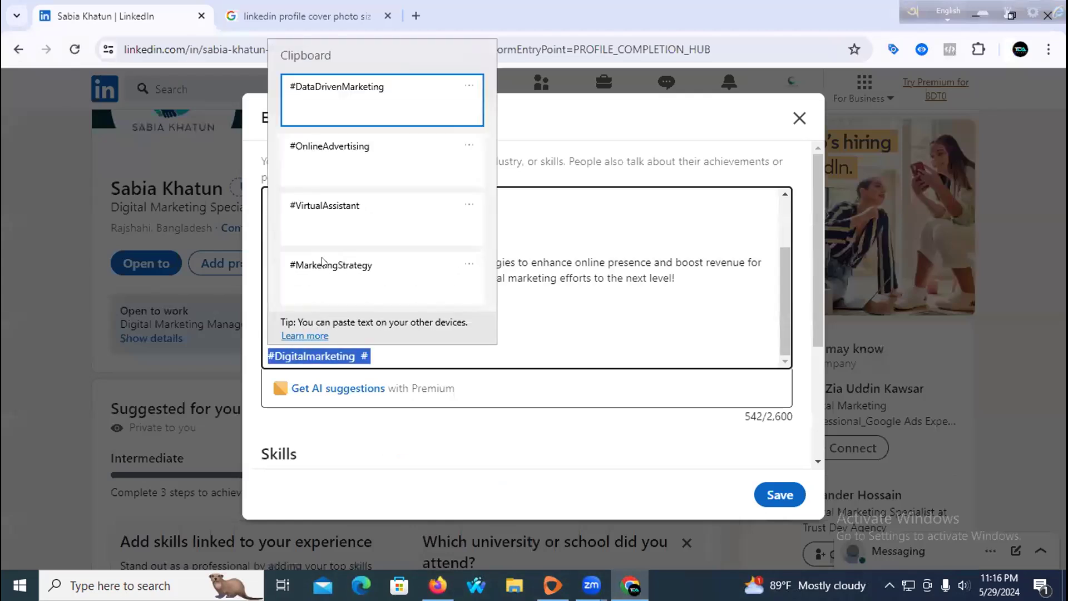
left_click(353, 98)
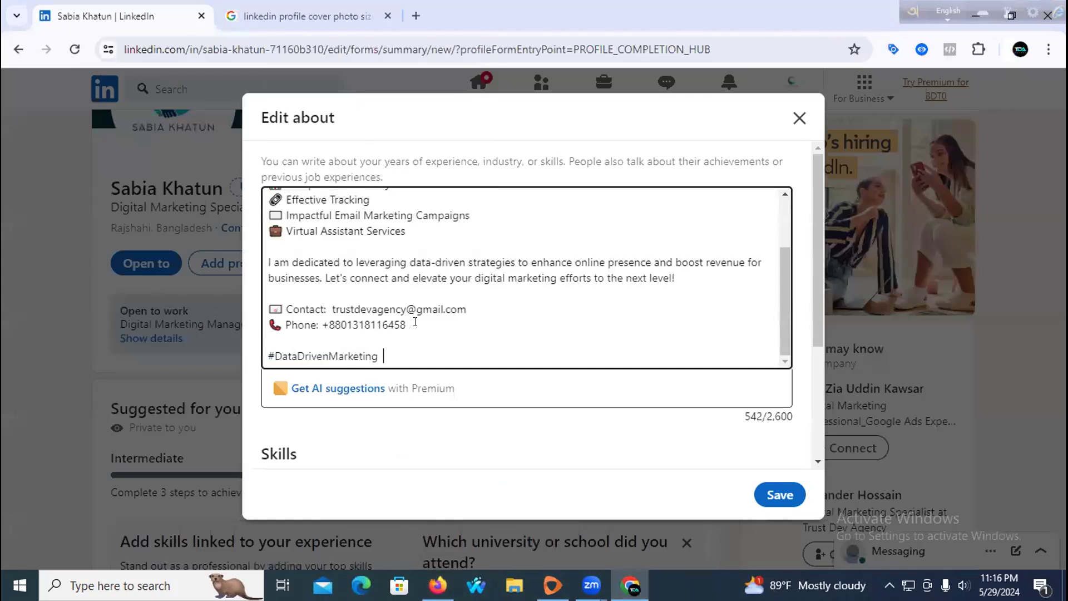
key("super+v")
left_click(431, 162)
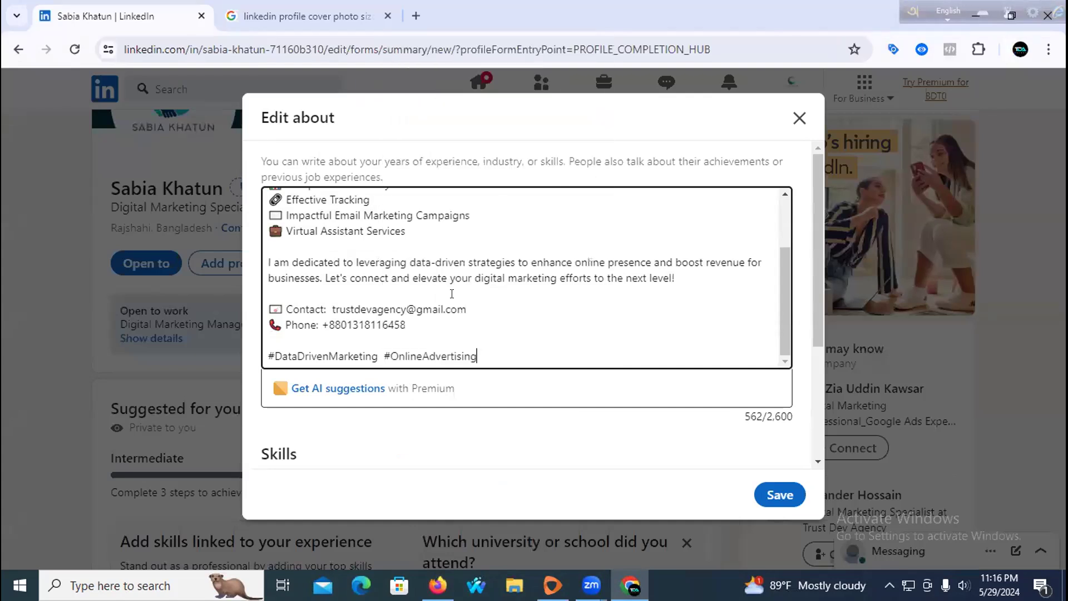
key("super+v")
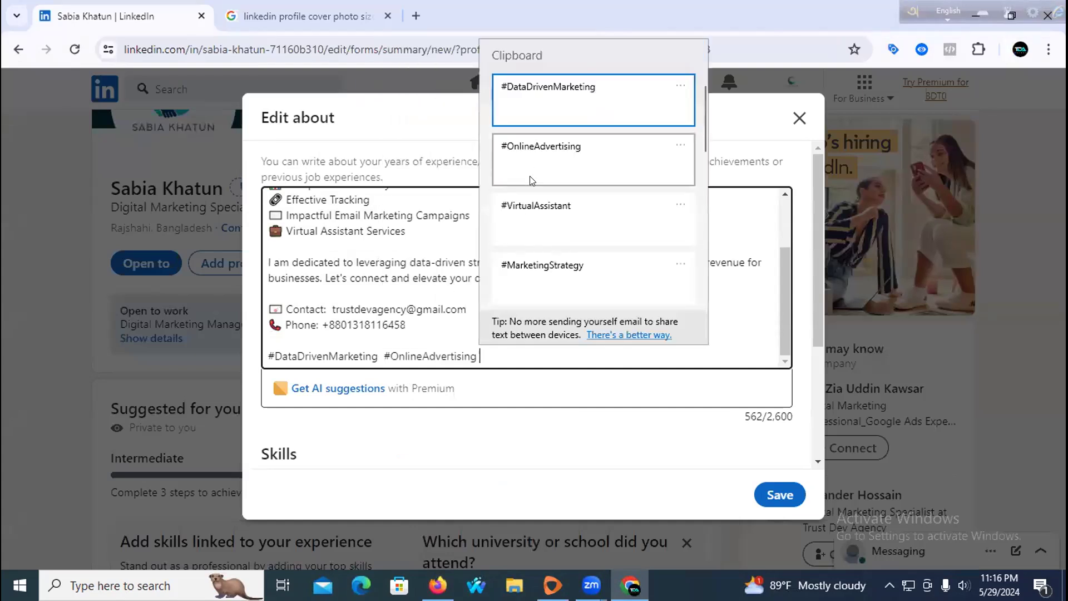
left_click(530, 211)
Append #VirtualAssistant, #MarketingStrategy and #EmailMarketing to the About hashtags.
key("super+s")
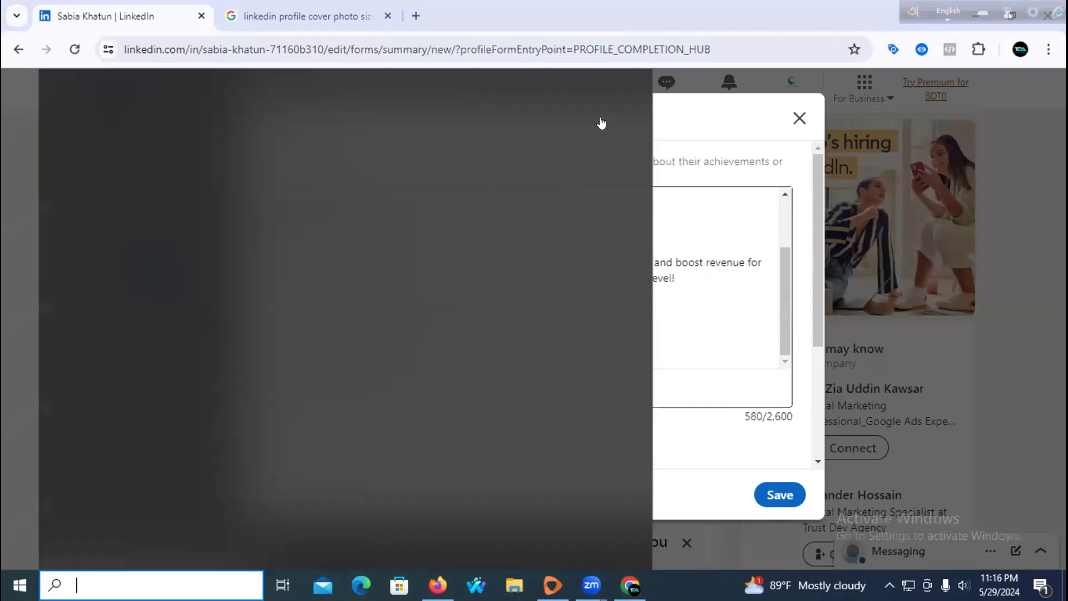
key("Escape")
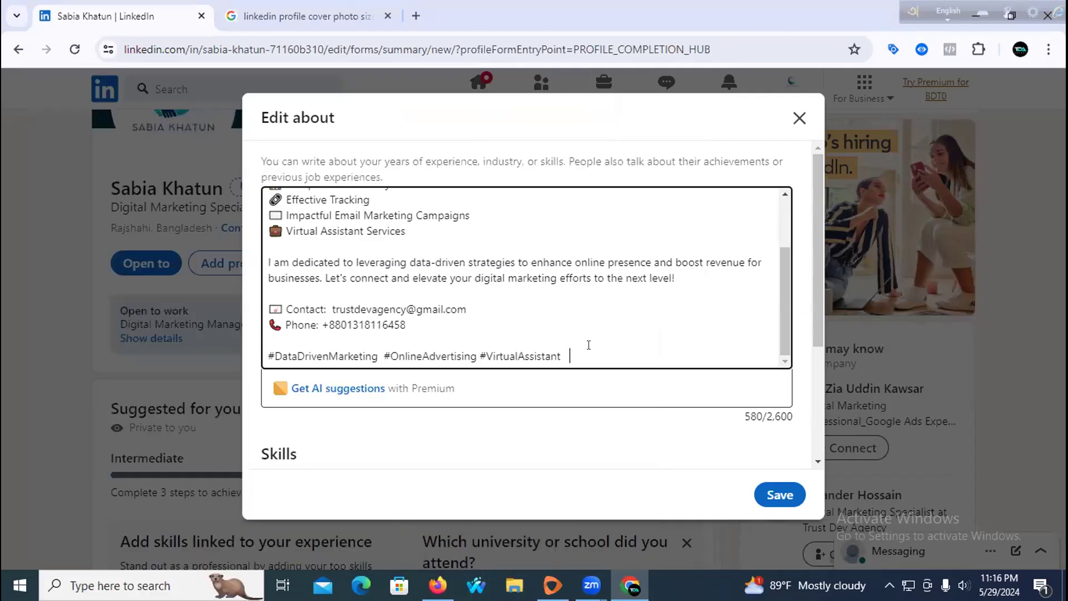
left_click(614, 336)
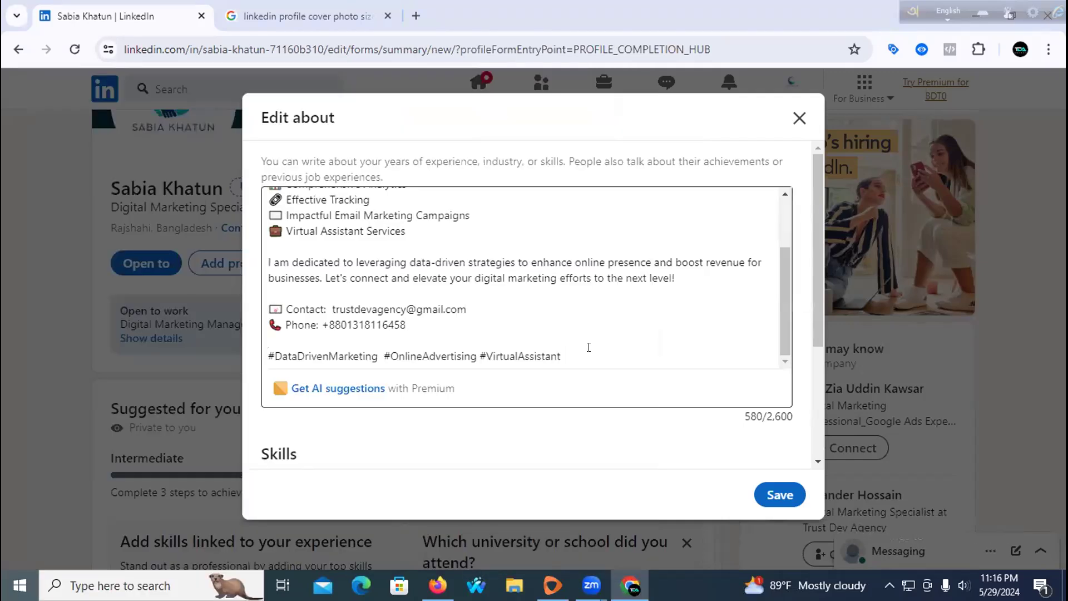
key("super+v")
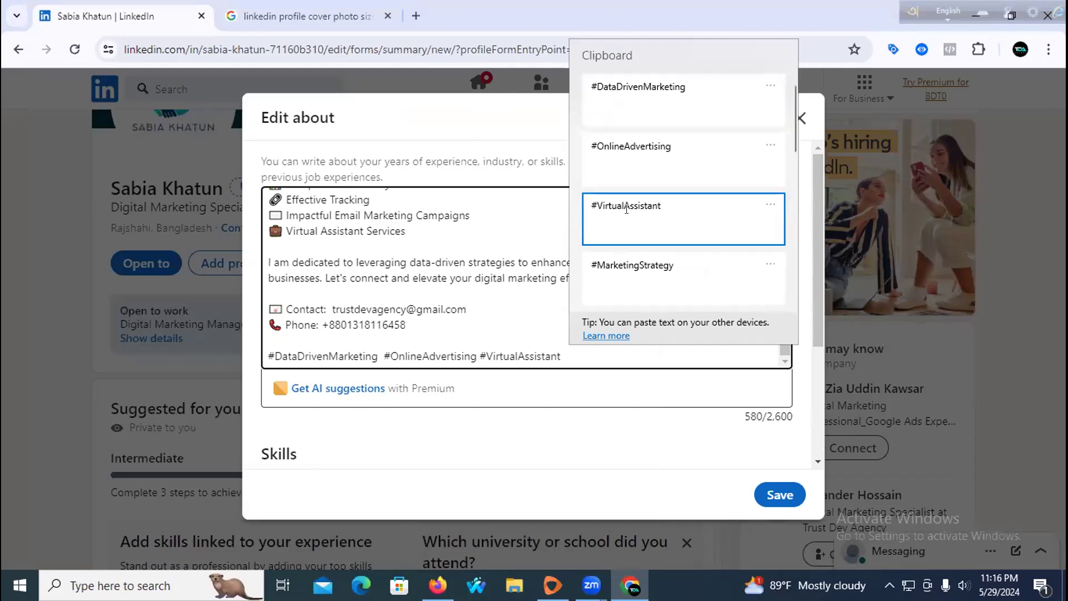
left_click(622, 235)
key("super+v")
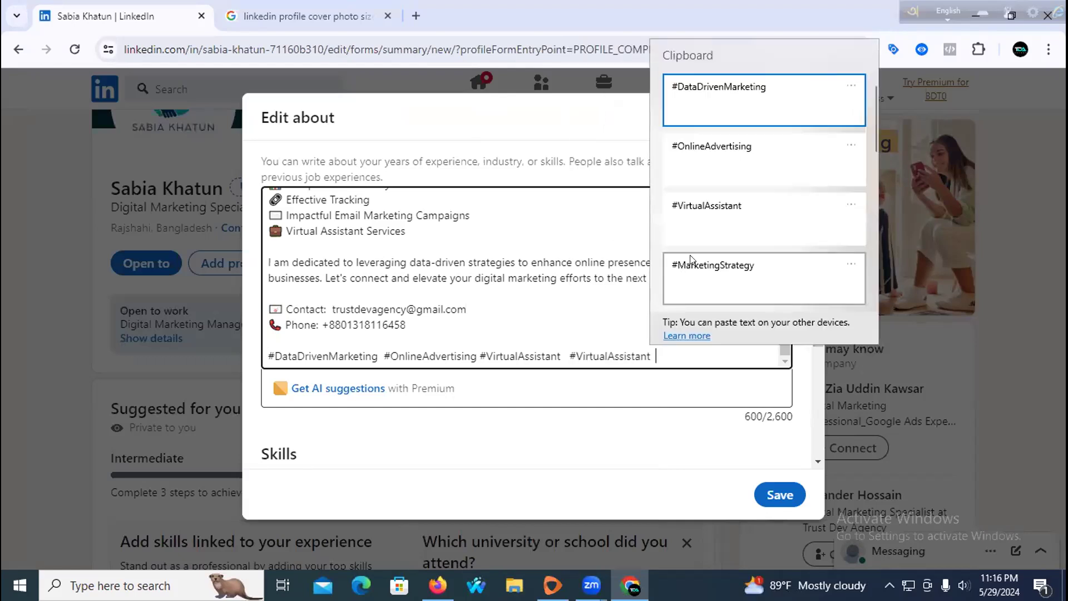
left_click(696, 263)
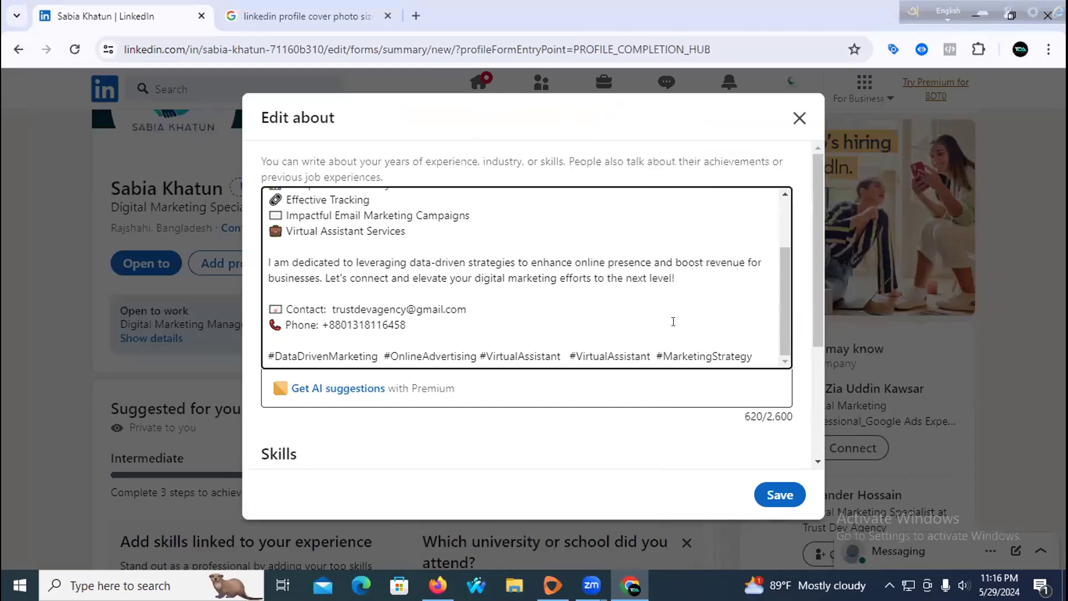
key("super+v")
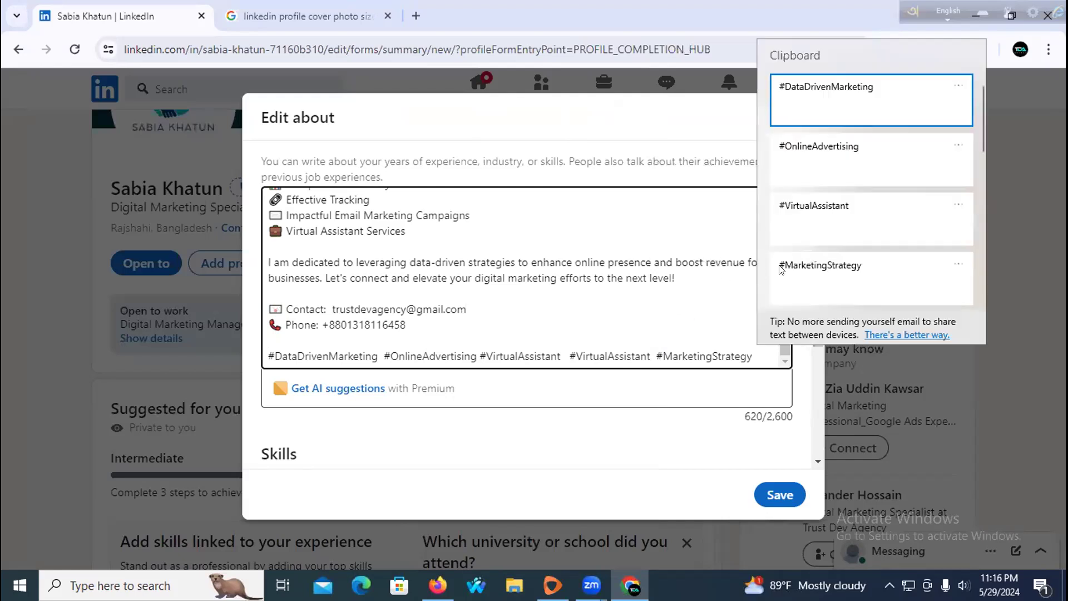
scroll(807, 268, "down", 1)
scroll(807, 267, "down", 1)
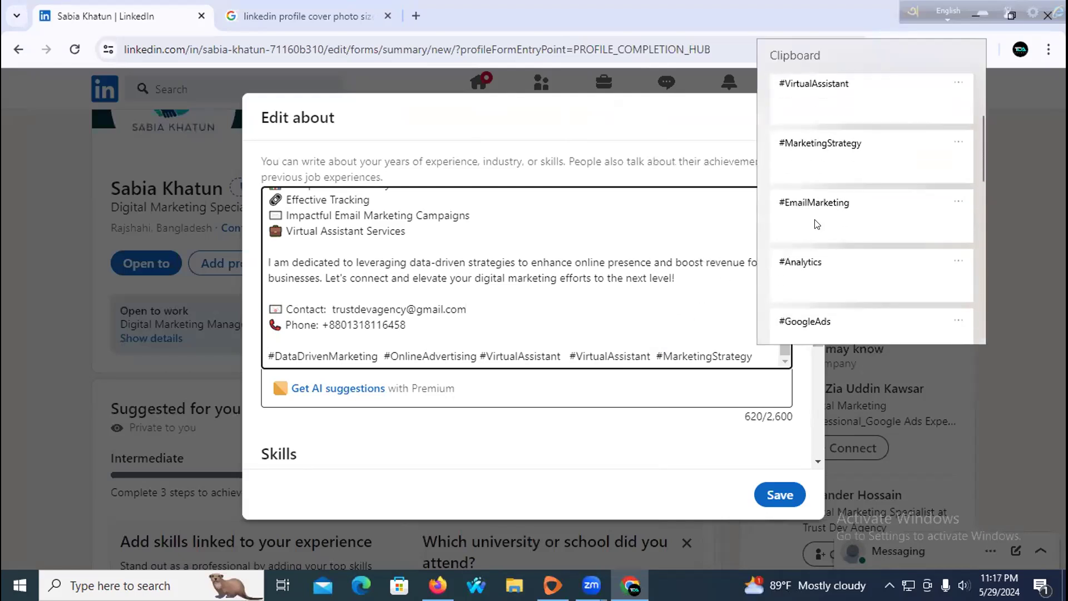
left_click(808, 214)
Add #Analytics and #GoogleAds after #EmailMarketing.
key("super+v")
scroll(495, 289, "down", 2)
scroll(493, 297, "down", 1)
left_click(410, 260)
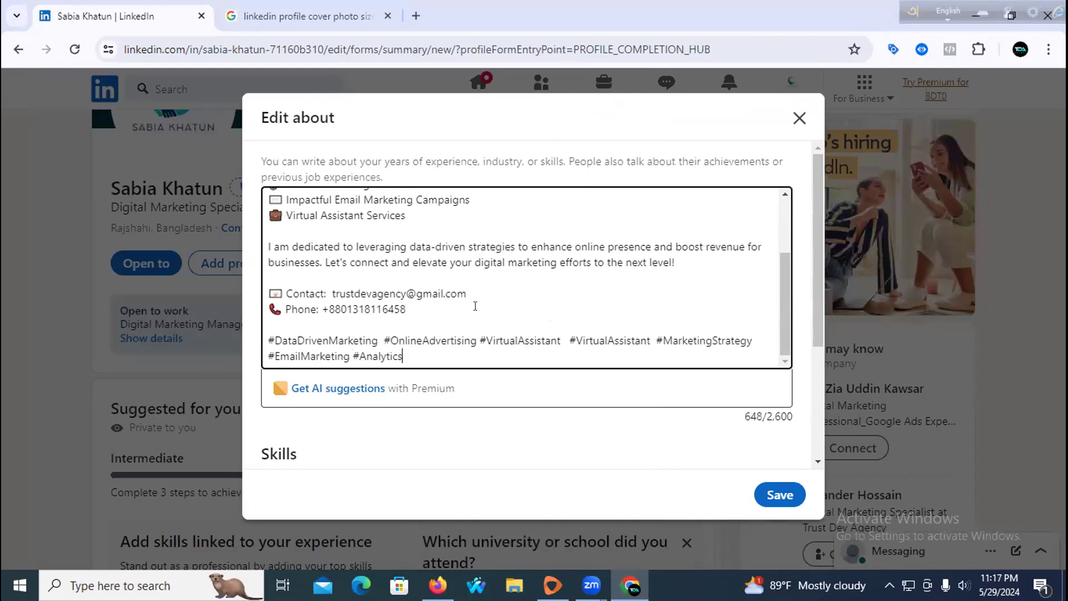
key("super+v")
scroll(506, 300, "down", 4)
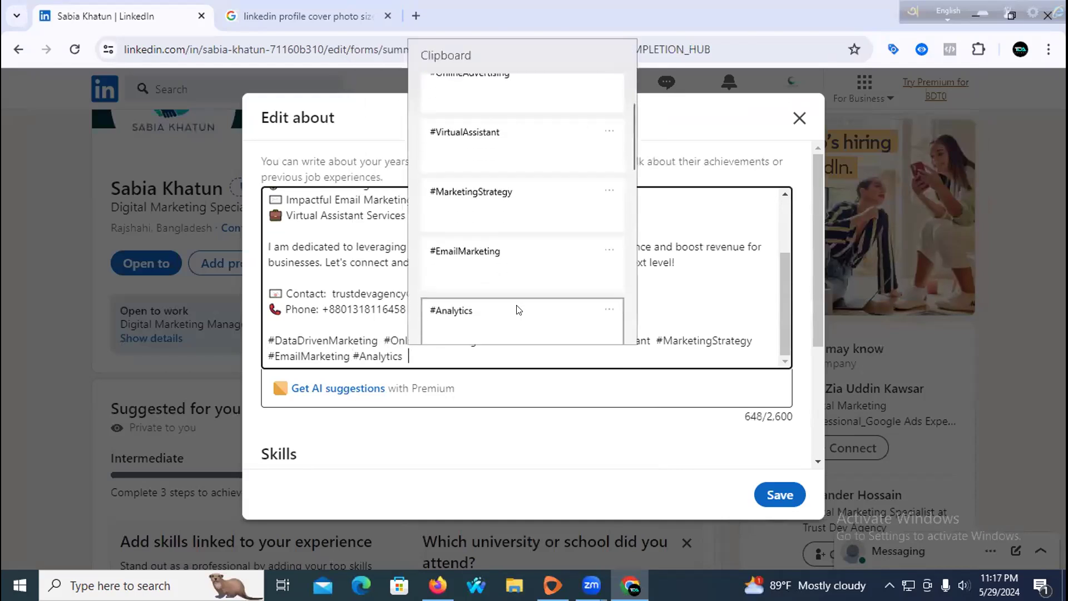
scroll(507, 297, "down", 1)
left_click(496, 246)
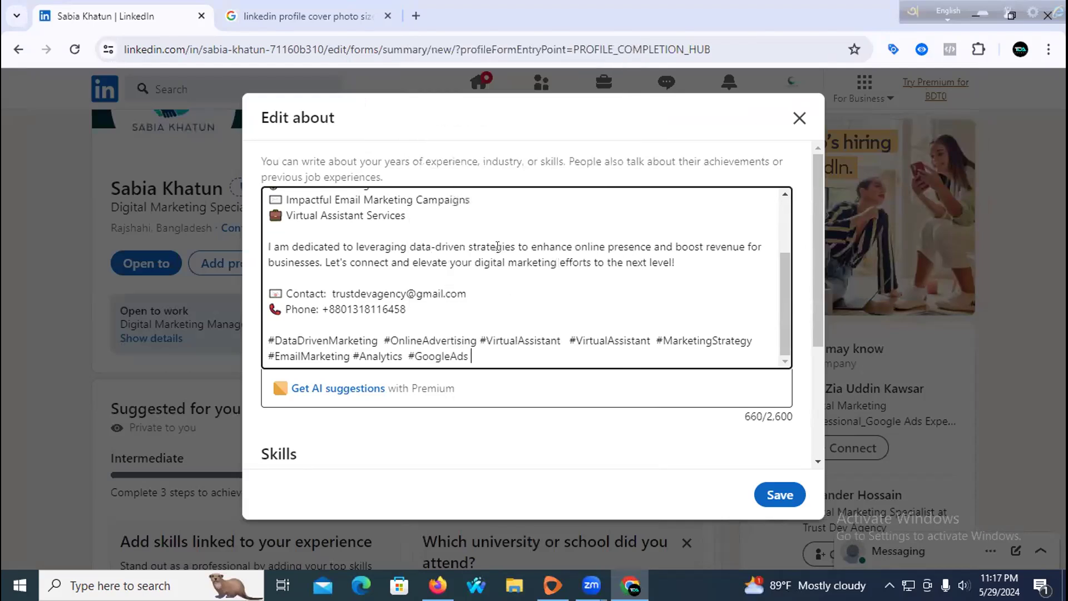
key("super+v")
scroll(548, 283, "down", 5)
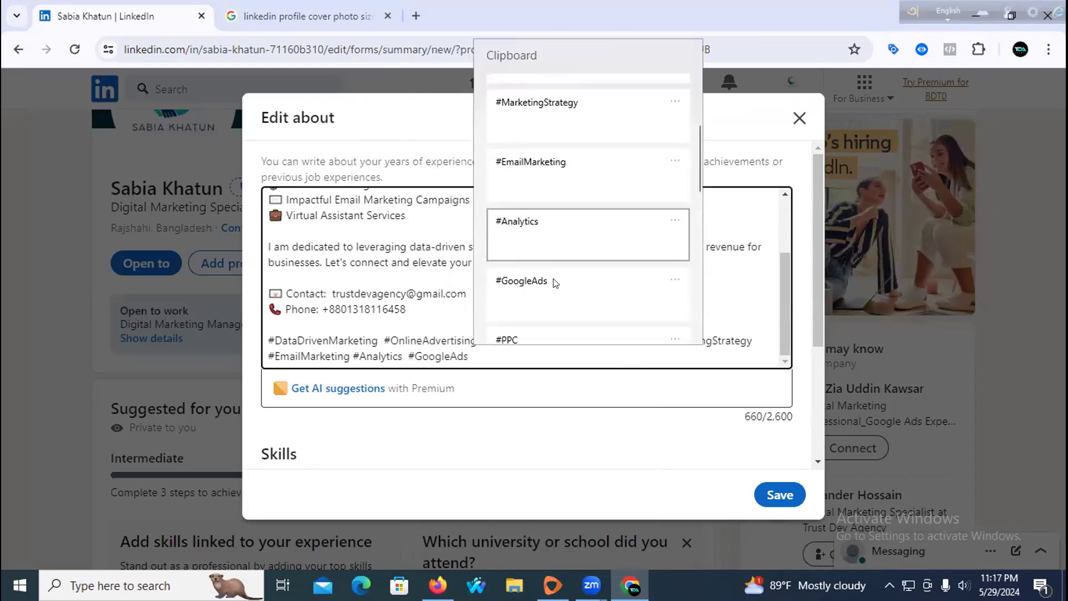
left_click(555, 285)
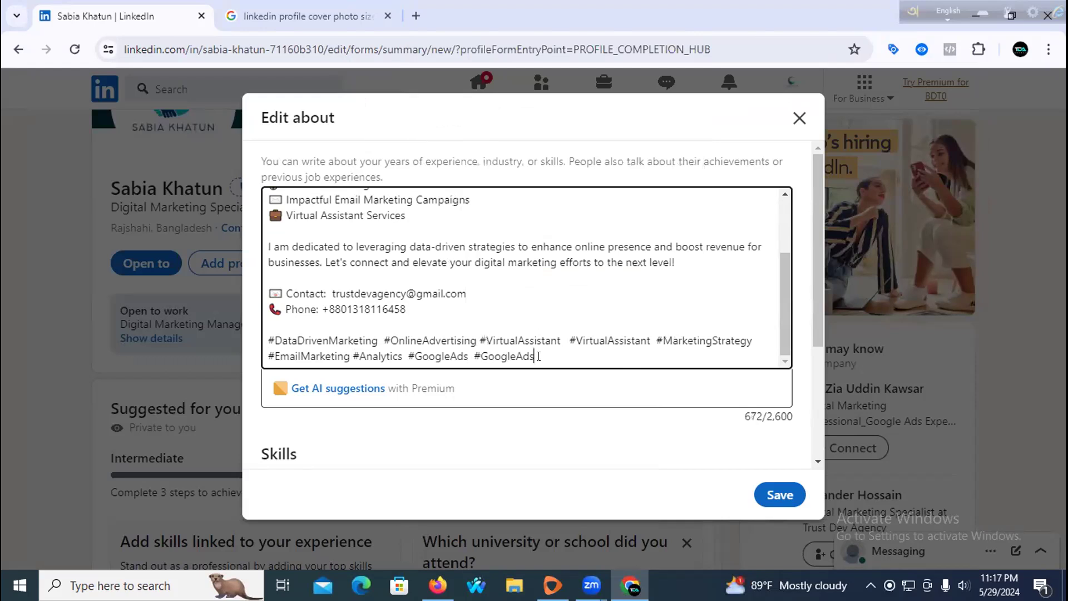
Replace the duplicated #GoogleAds with #PPC and add #SocialMediaMarketing after it.
left_click_drag(536, 356, 473, 361)
scroll(582, 310, "down", 10)
left_click(567, 195)
key("super+v")
scroll(582, 290, "down", 8)
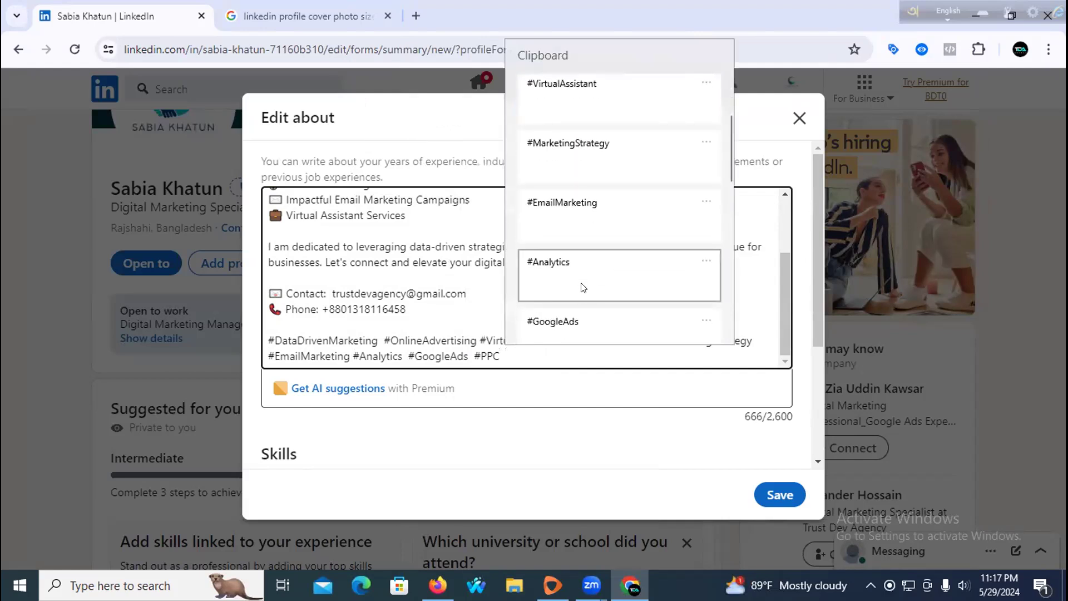
scroll(582, 291, "down", 2)
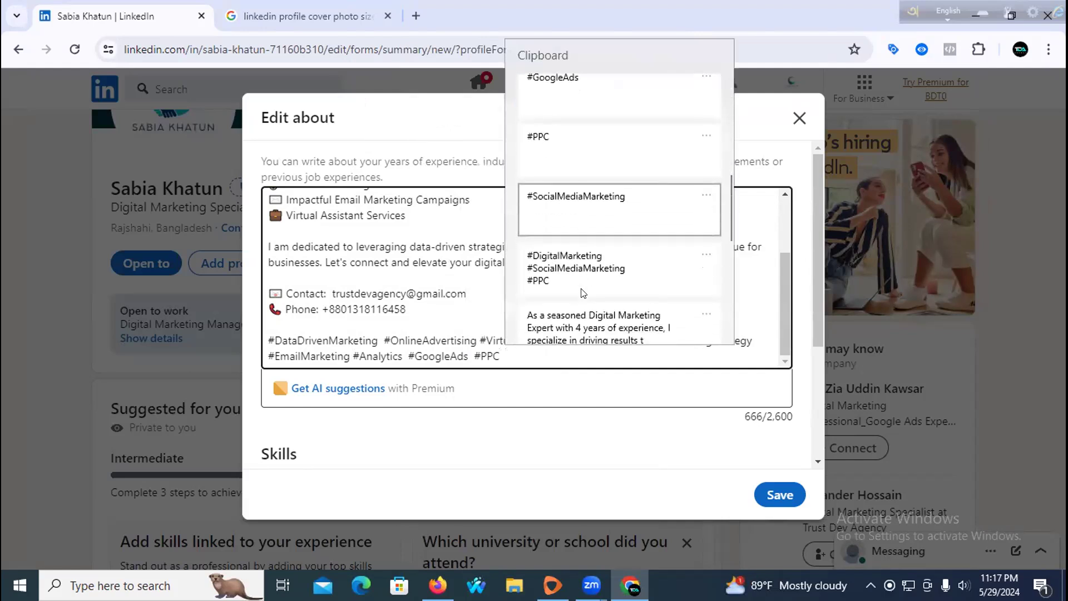
left_click(598, 210)
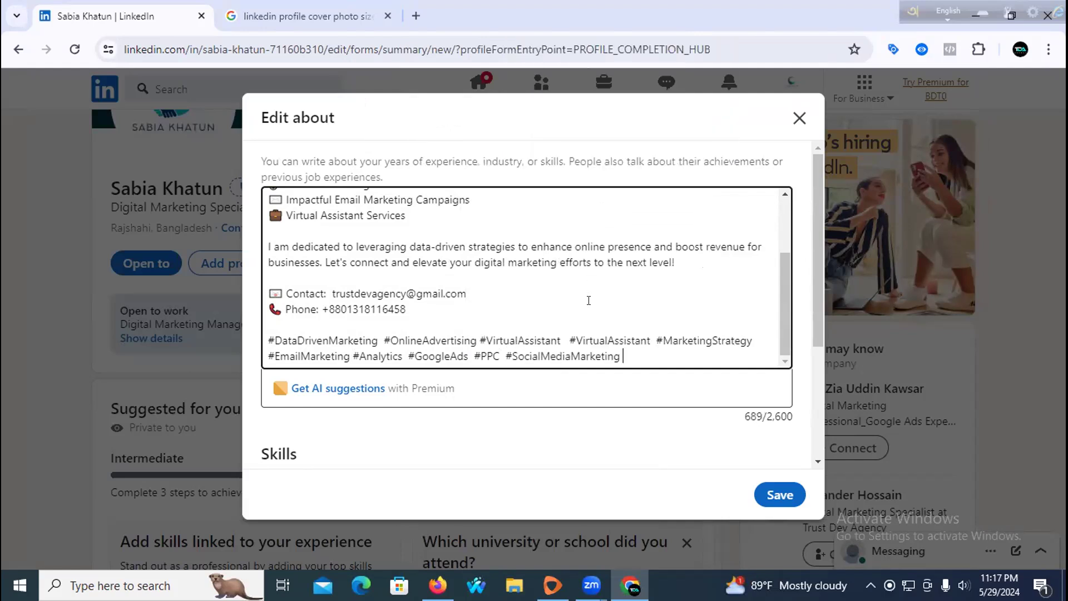
Save the updated About section and close the confirmation.
key("super+v")
scroll(690, 295, "down", 12)
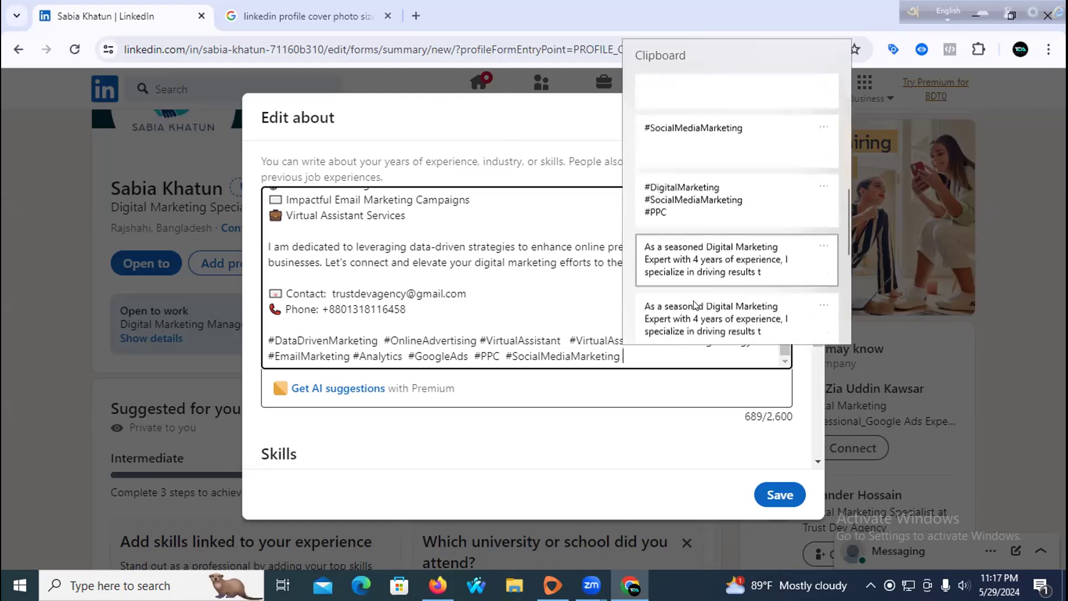
scroll(694, 304, "up", 4)
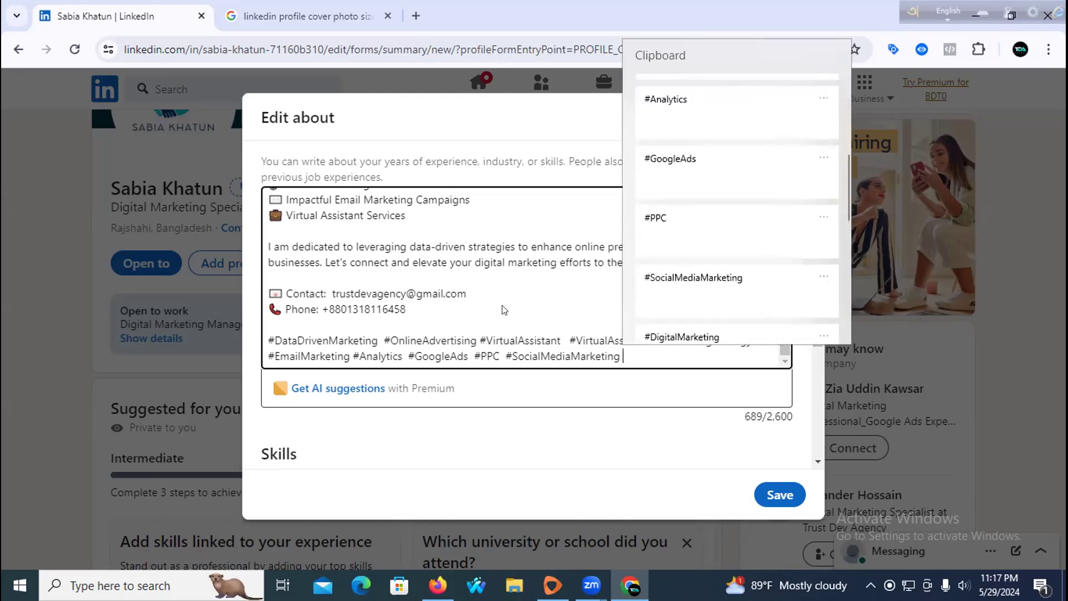
left_click(515, 311)
left_click(779, 494)
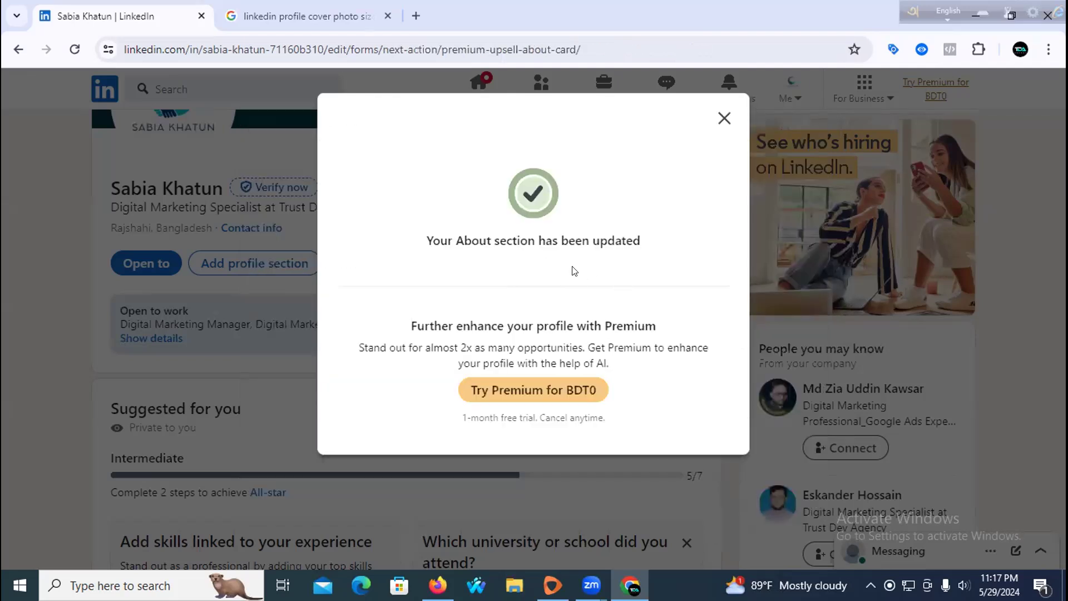
left_click(725, 118)
Open the open-to-work job preferences editor and close it unchanged.
scroll(376, 323, "down", 3)
scroll(375, 323, "up", 3)
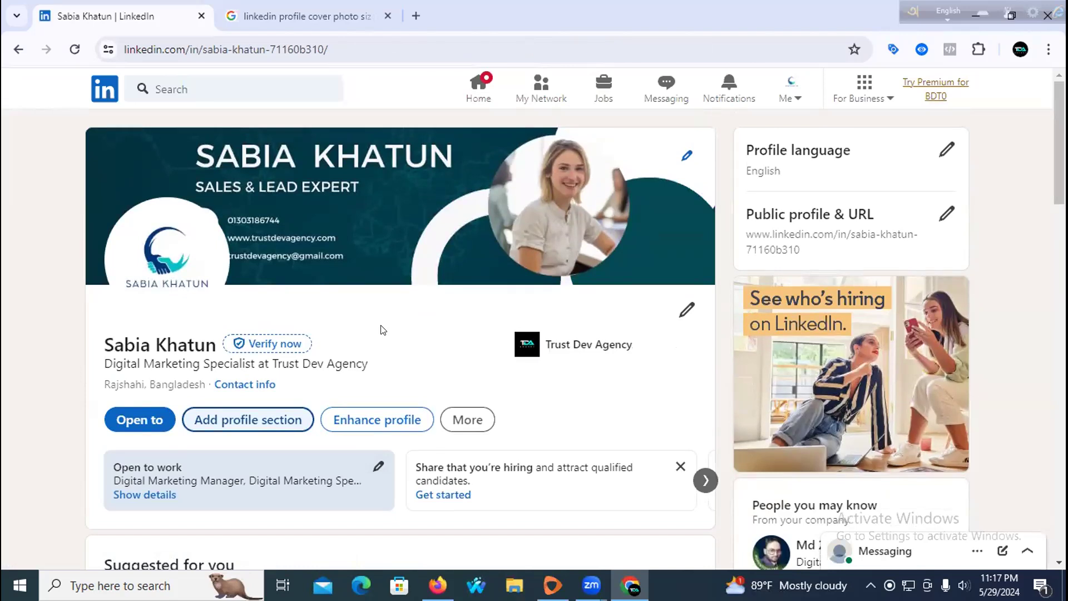
scroll(382, 330, "down", 3)
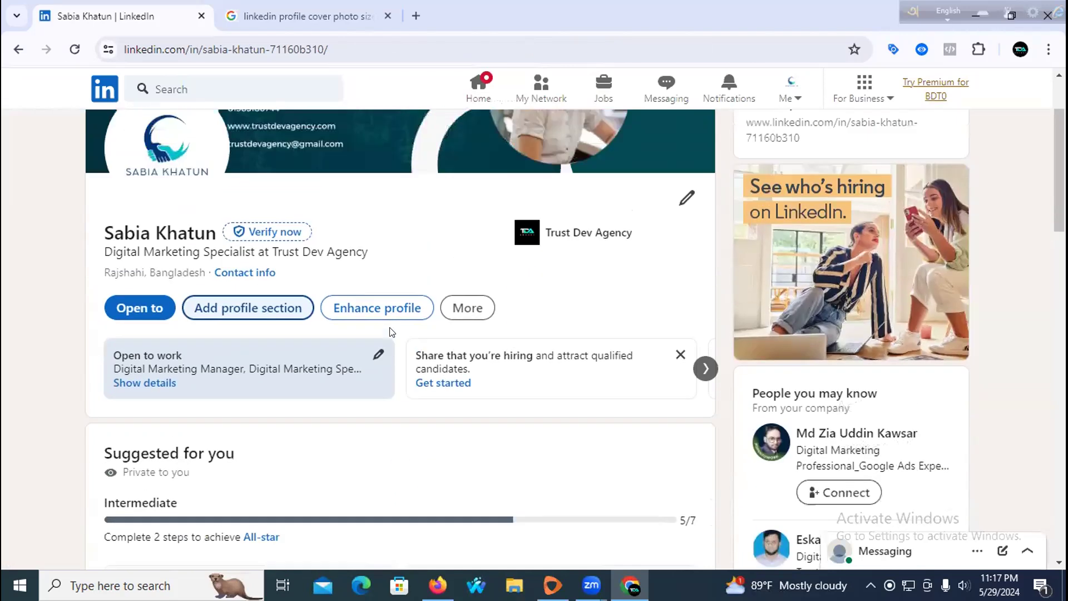
scroll(384, 331, "up", 3)
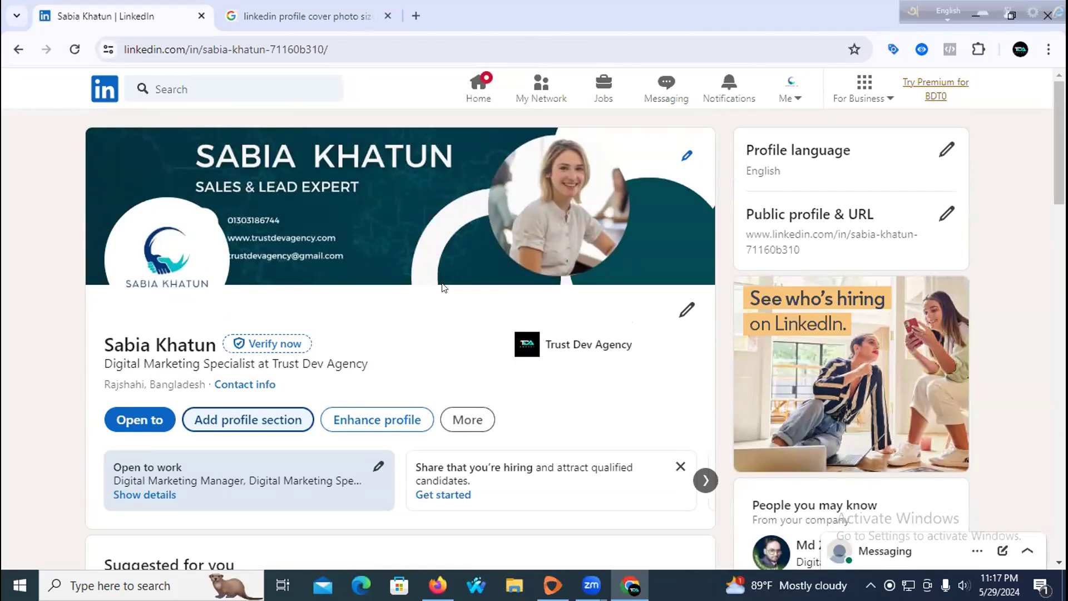
scroll(434, 301, "down", 5)
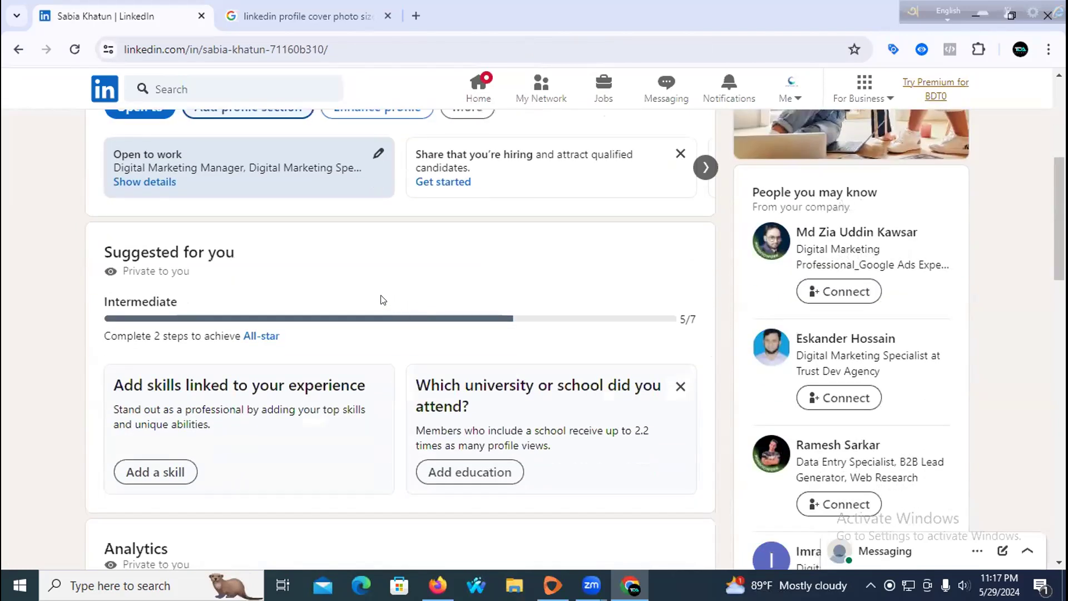
left_click(378, 154)
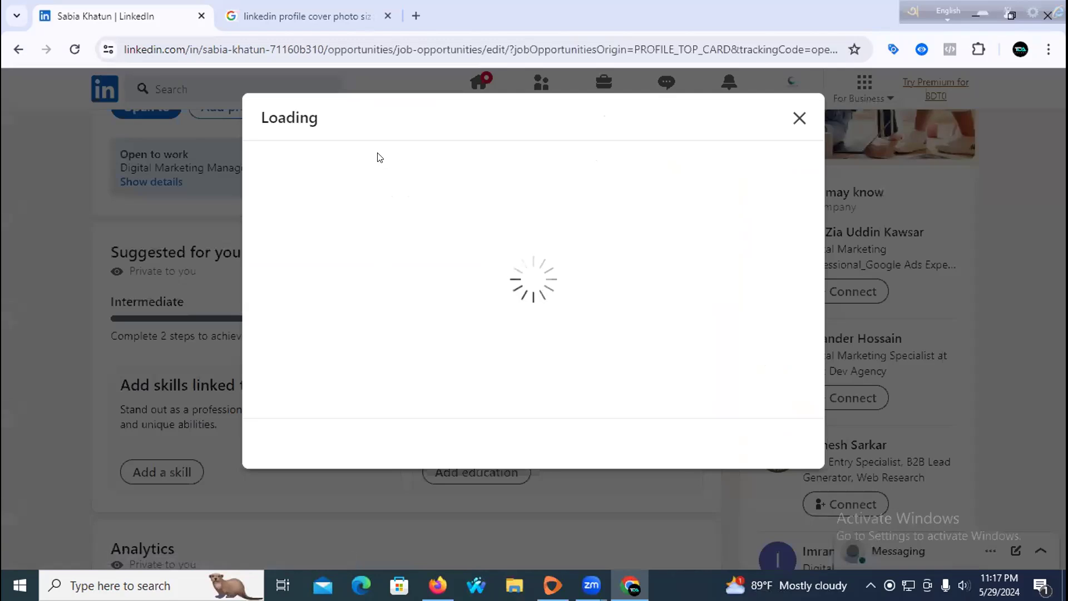
left_click(724, 117)
Start a new empty post from the profile's Activity section.
scroll(393, 298, "down", 10)
scroll(386, 308, "down", 10)
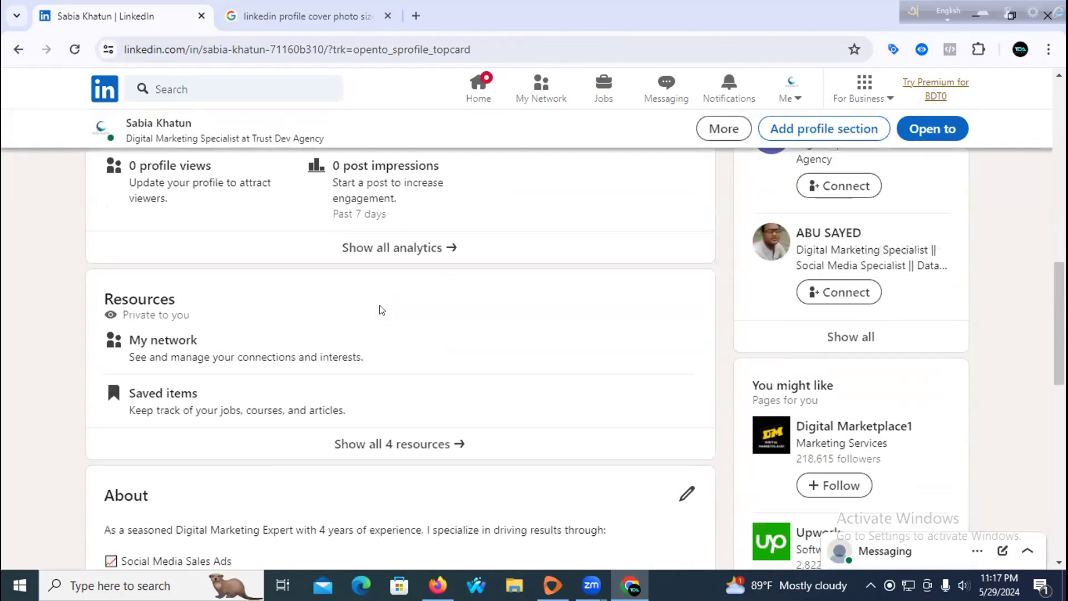
scroll(372, 313, "down", 2)
scroll(432, 324, "up", 1)
scroll(372, 334, "down", 4)
scroll(370, 334, "up", 4)
scroll(367, 335, "down", 4)
scroll(366, 336, "up", 5)
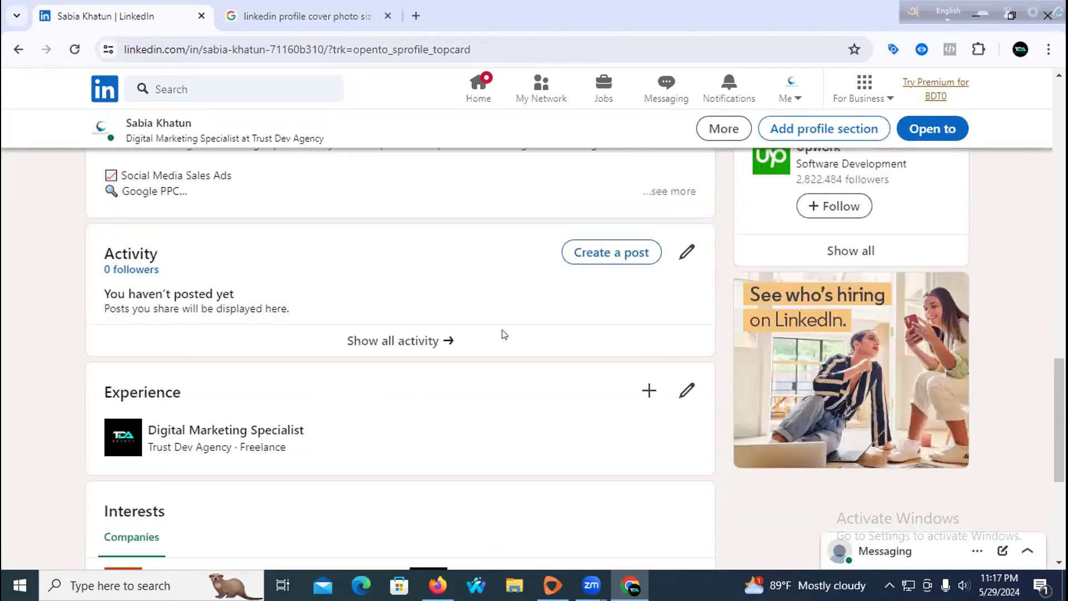
scroll(370, 356, "down", 3)
scroll(417, 356, "up", 1)
left_click(579, 283)
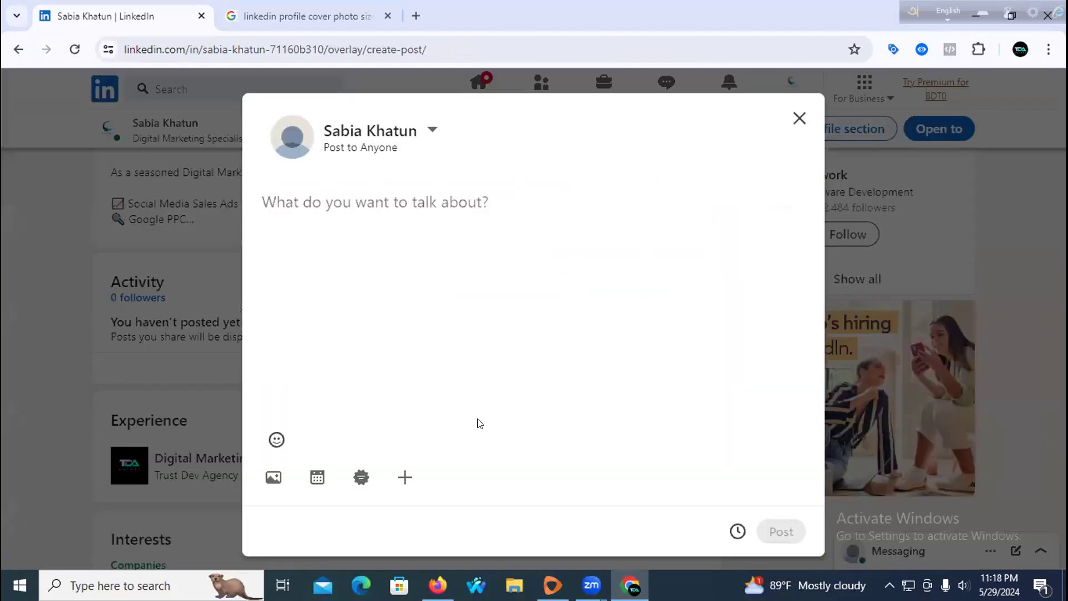
Close the leftover Canva template tabs and the ChatGPT tab.
left_click(438, 585)
left_click(698, 19)
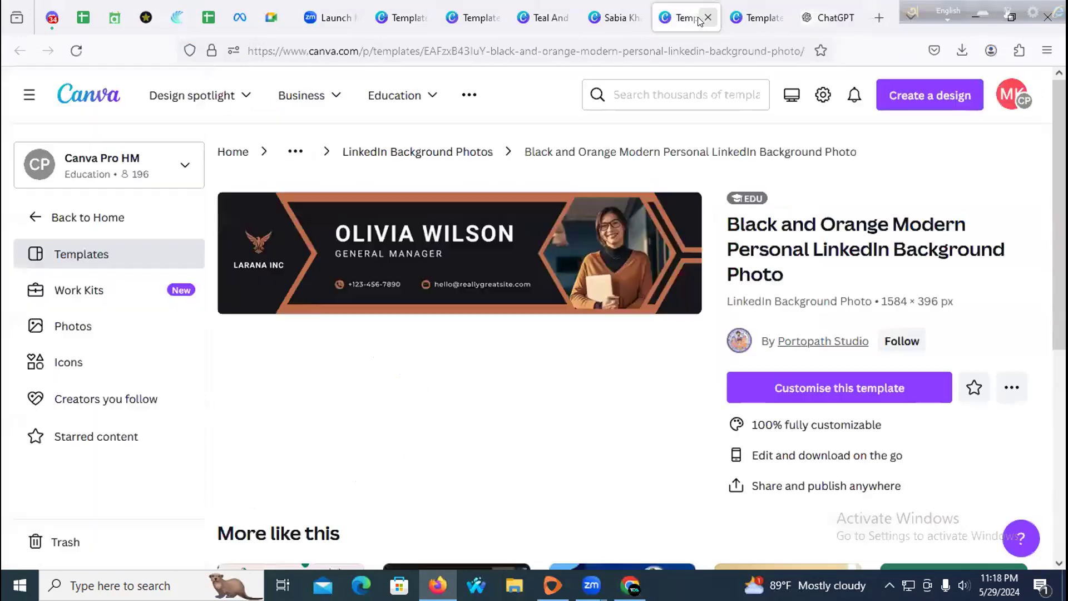
left_click(706, 18)
left_click(705, 18)
left_click(617, 17)
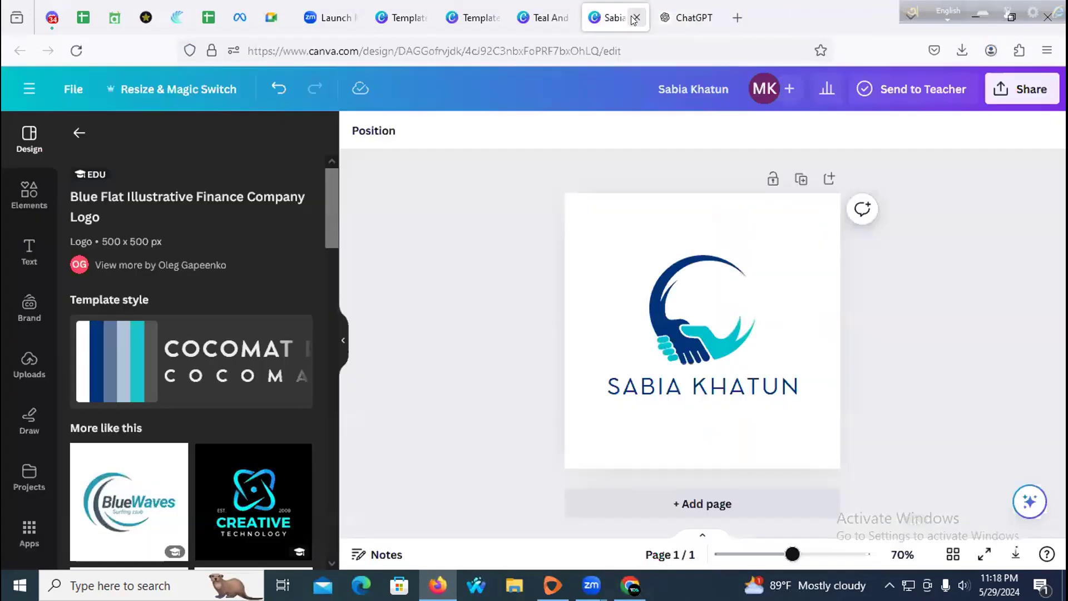
left_click(636, 18)
left_click(551, 18)
left_click(568, 18)
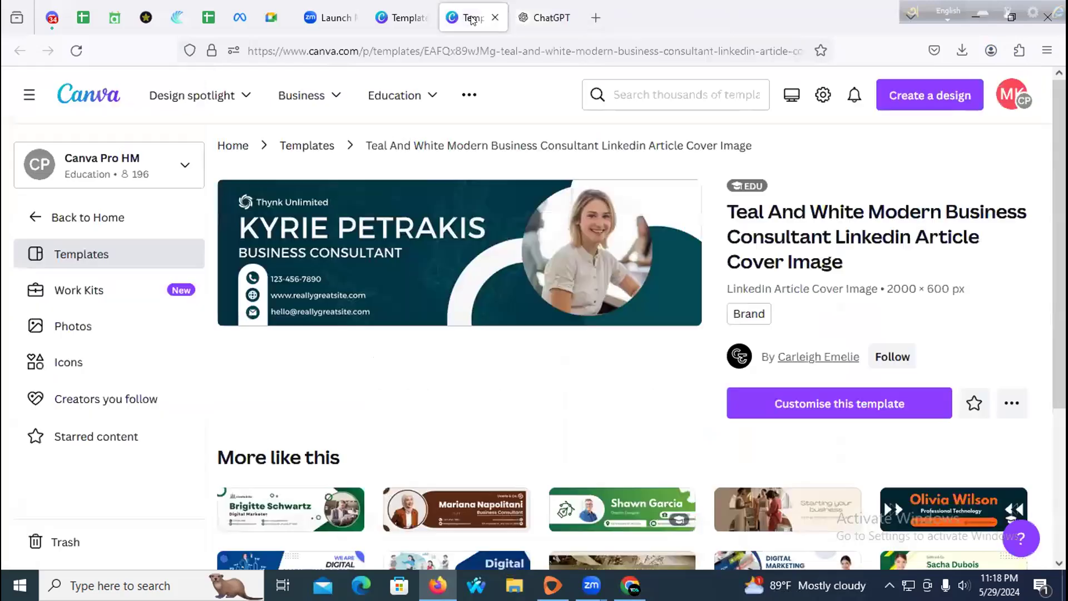
left_click(498, 18)
left_click(498, 18)
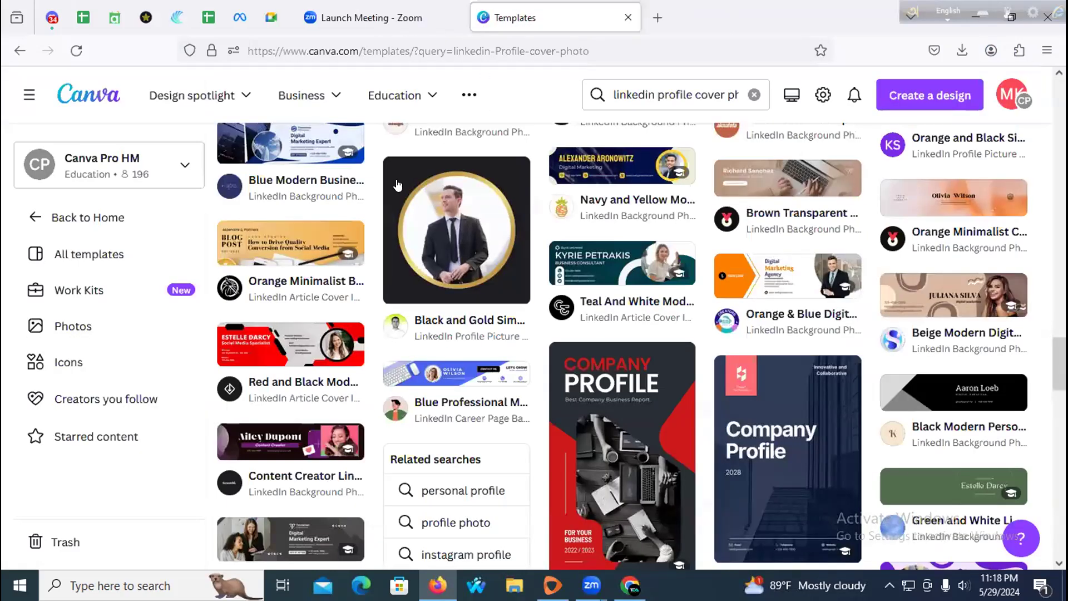
Collapse the side panel and search templates for 'Email marketing'.
scroll(469, 273, "up", 10)
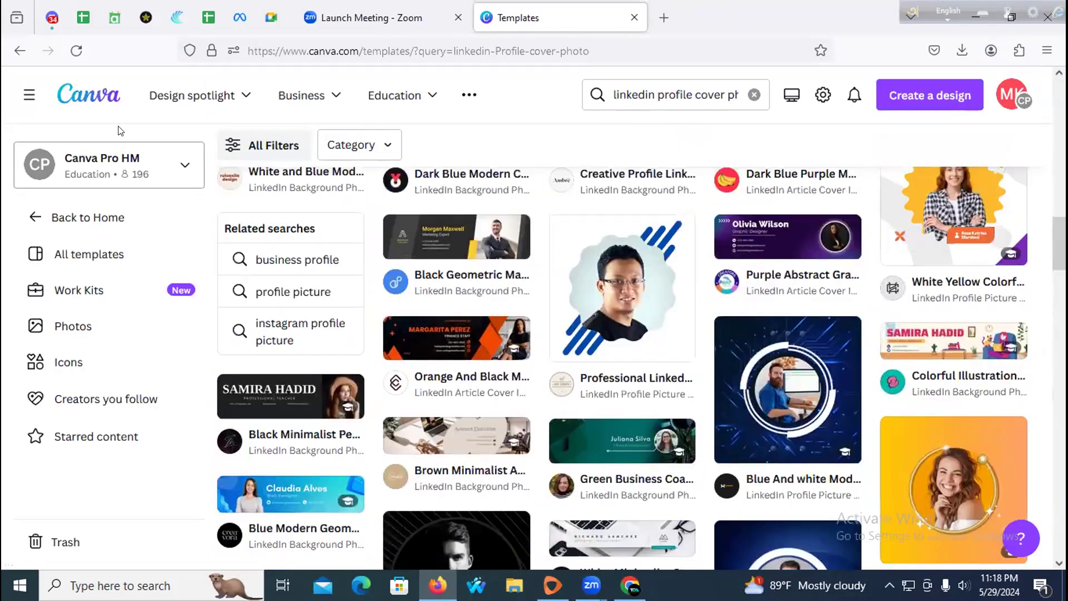
left_click(29, 95)
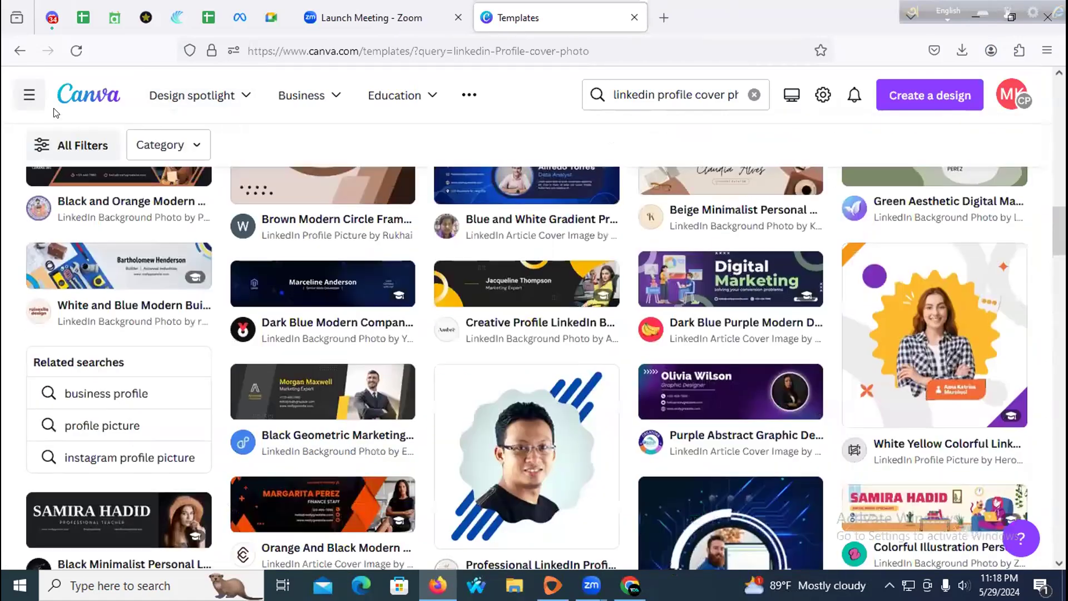
scroll(258, 274, "up", 10)
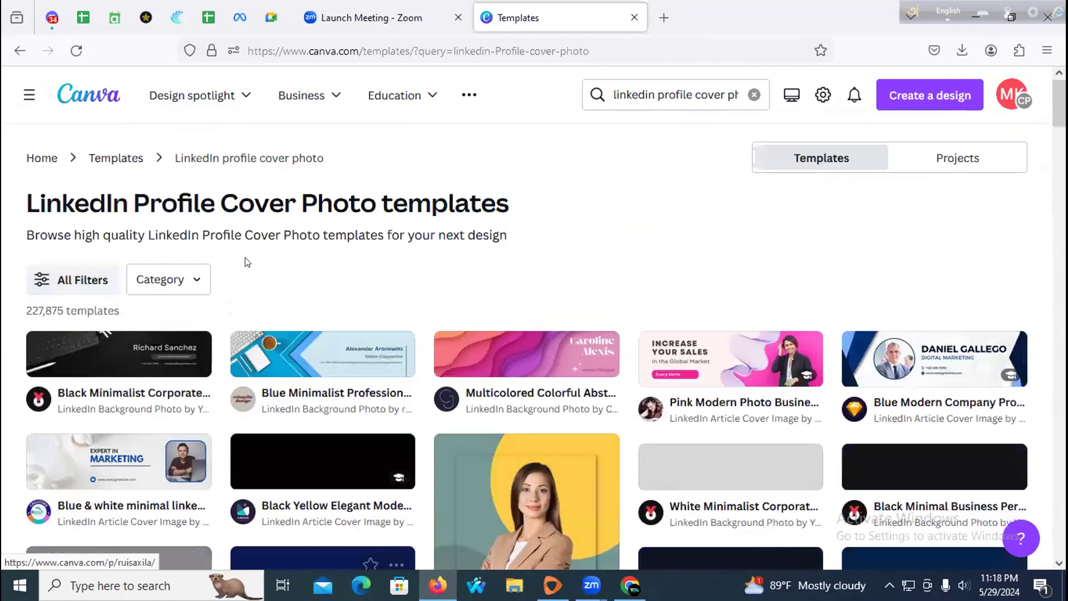
triple_click(616, 85)
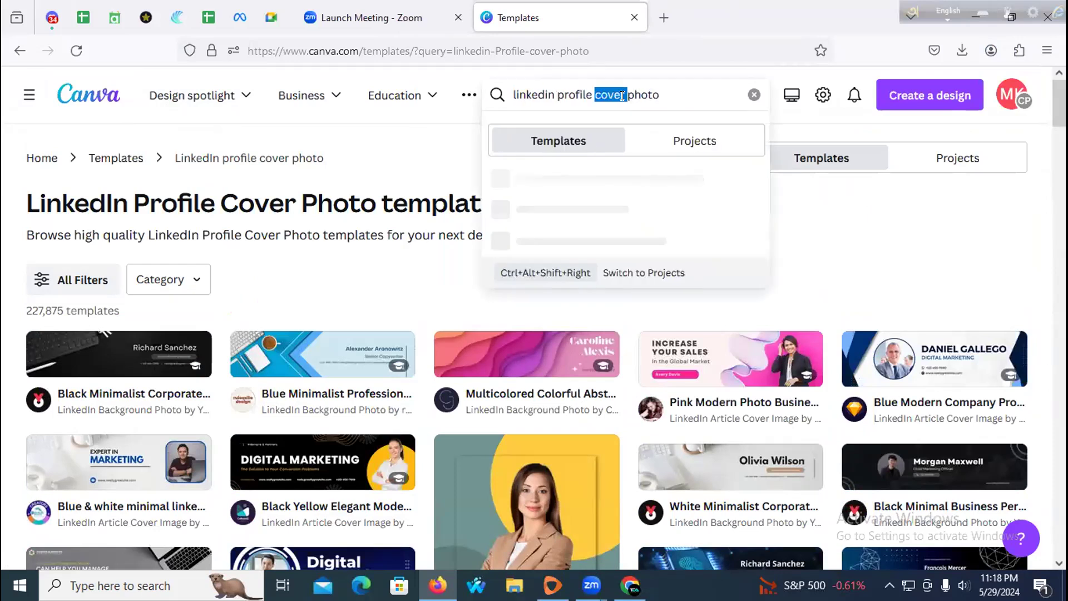
type("Digital")
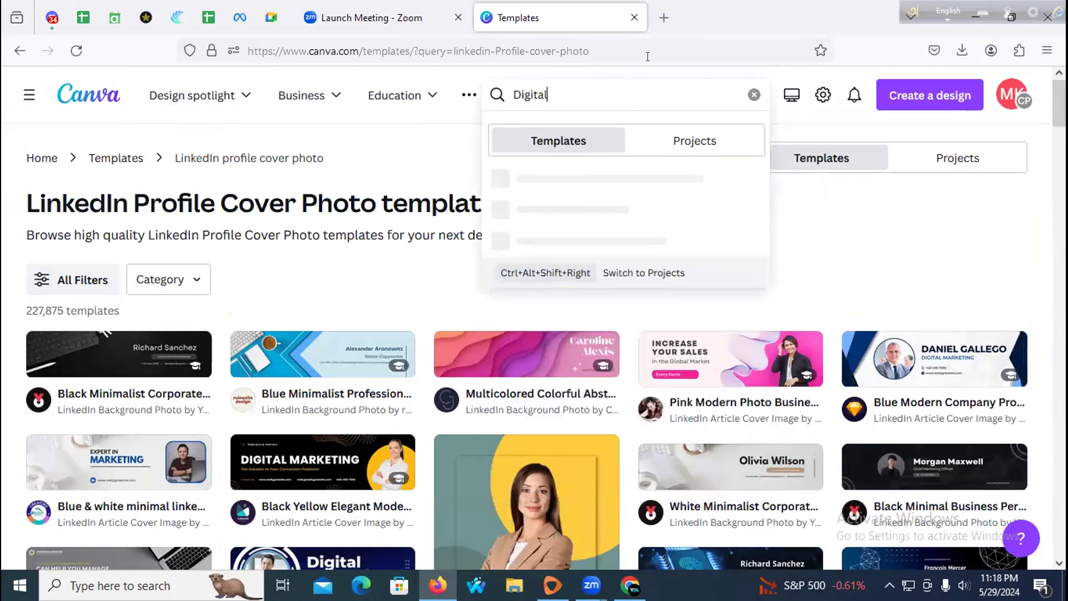
key("BackSpace")
key("BackSpace")
key("BackSpace")
key("BackSpace")
key("BackSpace")
key("BackSpace")
key("BackSpace")
type("Email marketing")
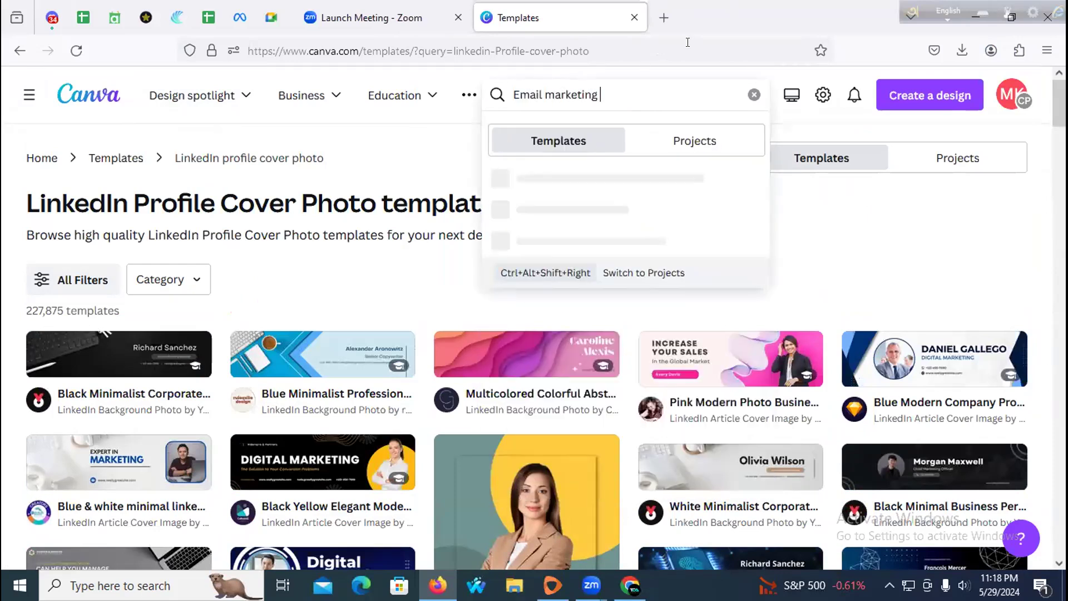
key("Return")
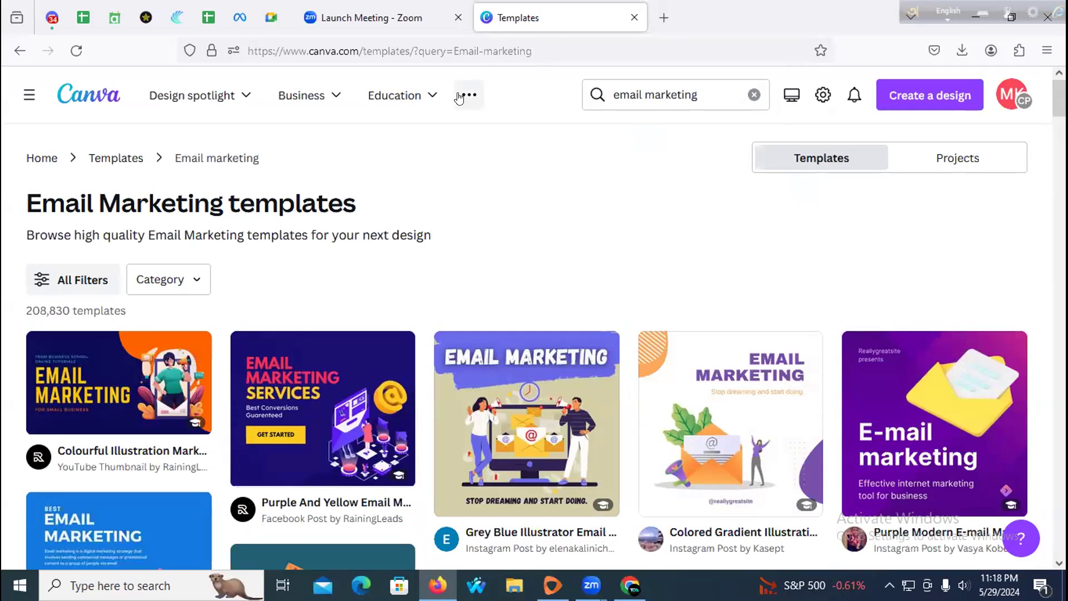
Pick the Blue and Orange Simple Email Marketing Tips card from the results and customise it.
scroll(379, 183, "down", 2)
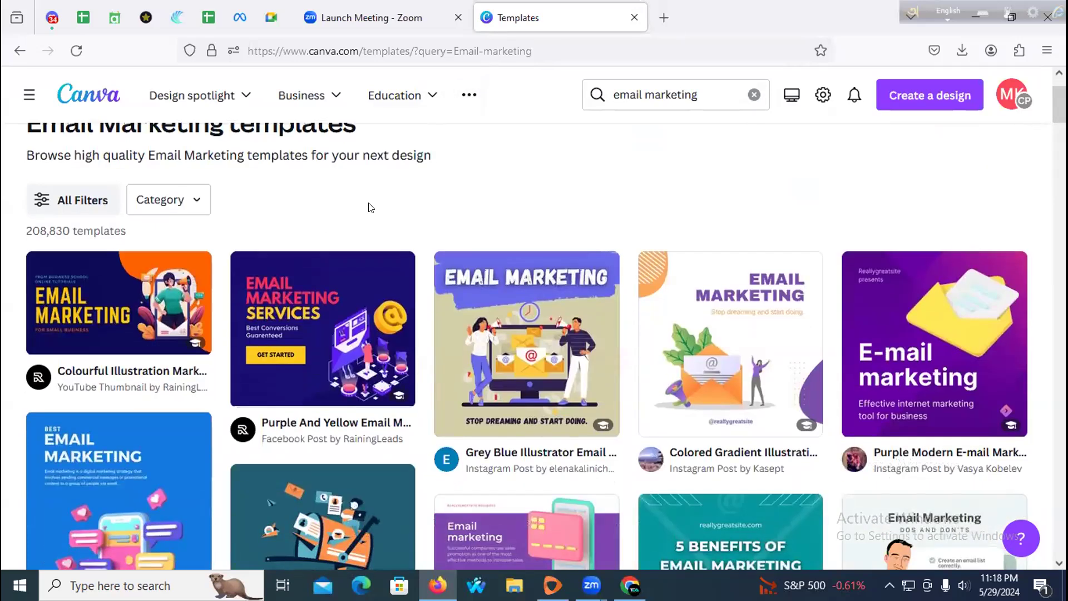
scroll(365, 223, "down", 8)
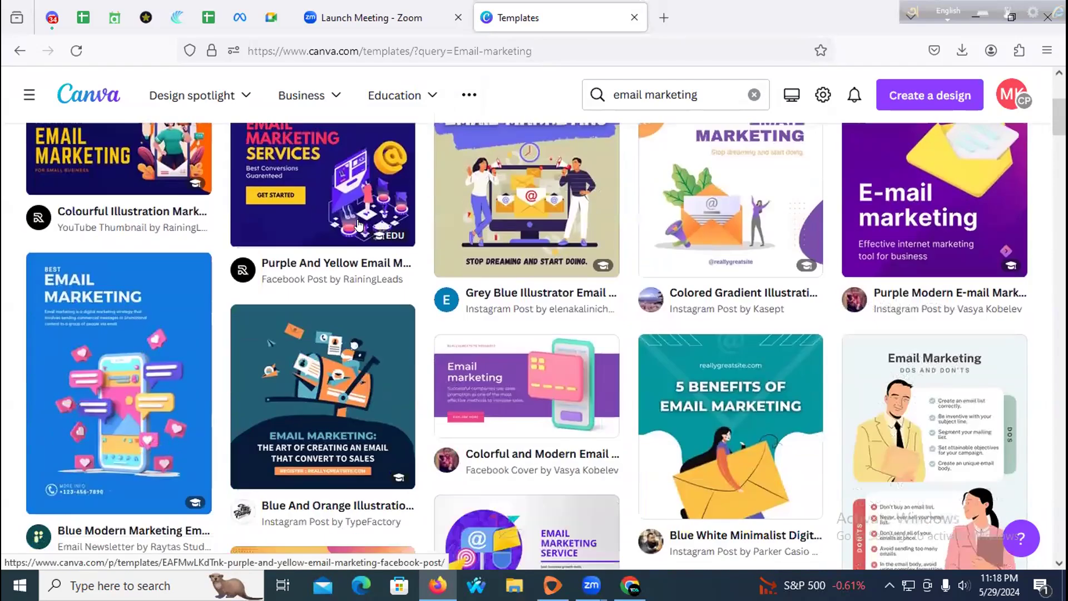
scroll(374, 280, "down", 4)
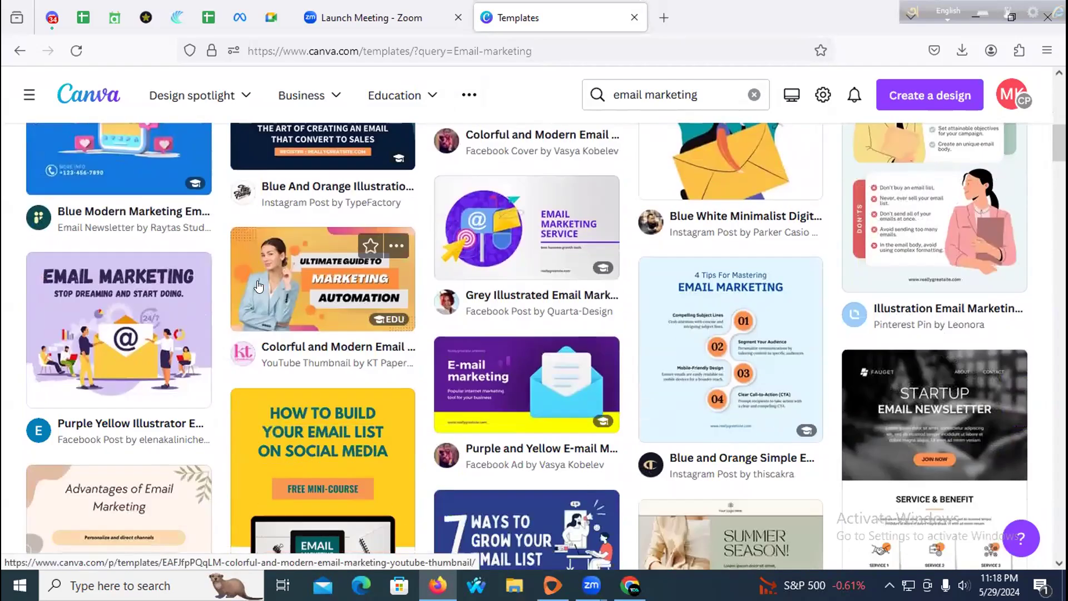
scroll(258, 286, "down", 4)
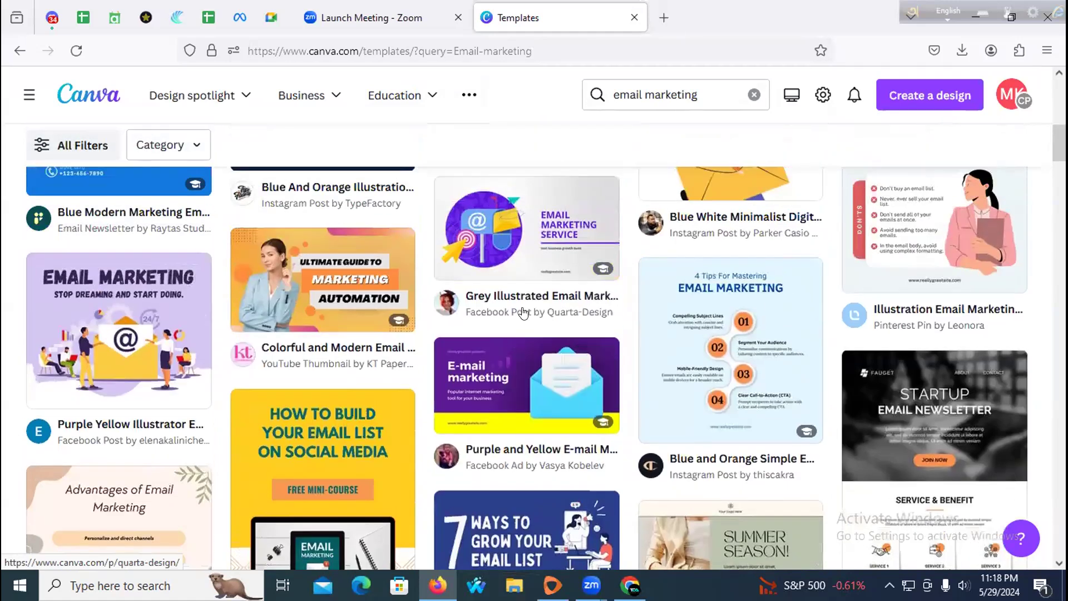
scroll(523, 303, "up", 3)
left_click(682, 302)
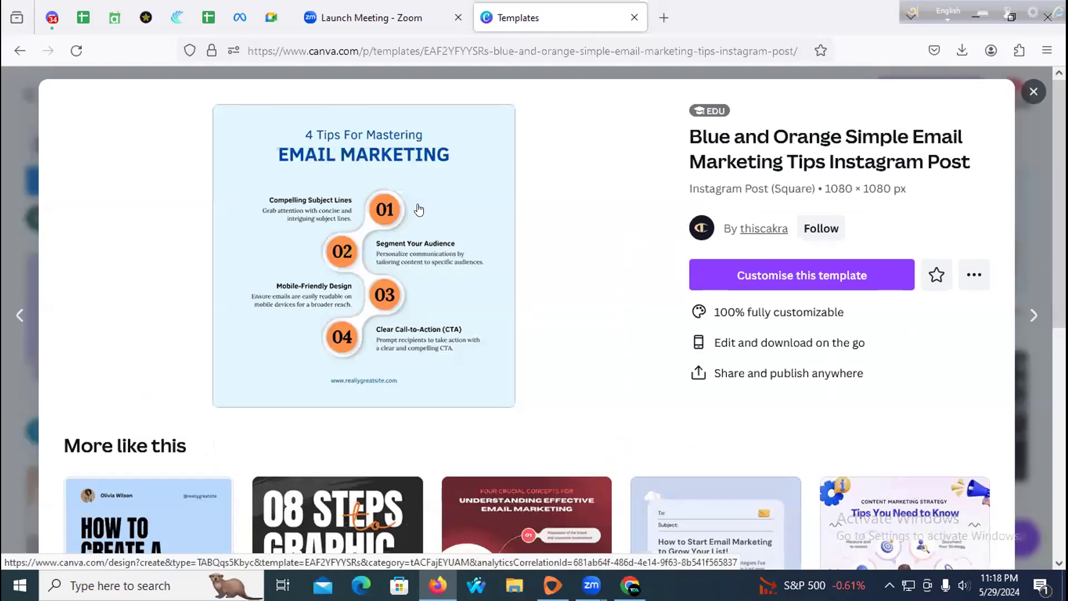
left_click(411, 206)
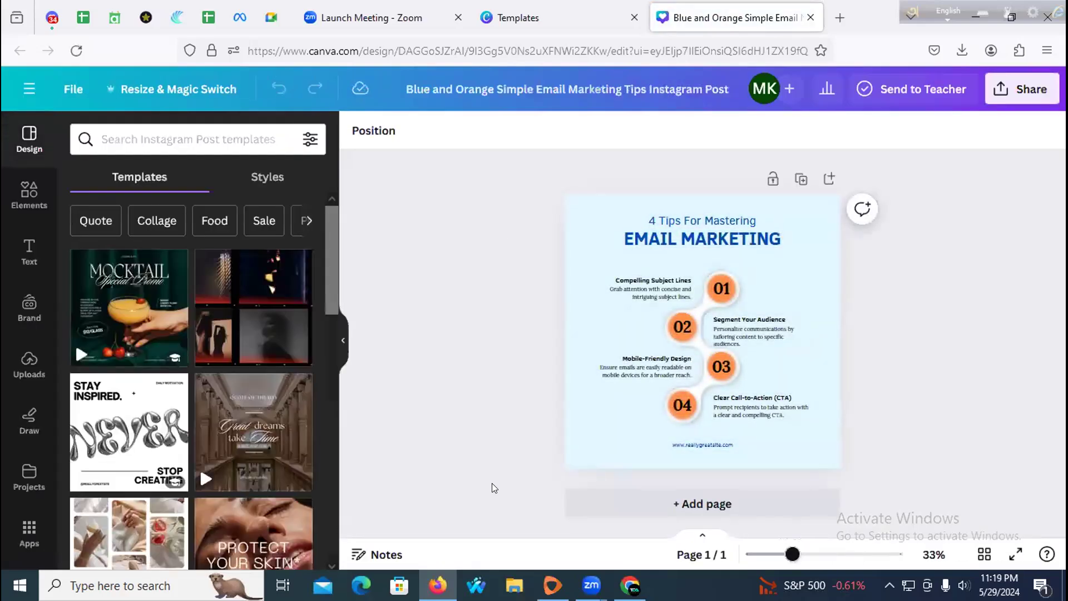
Open ChatGPT in a new browser tab, then return to the Canva design.
key("ctrl+t")
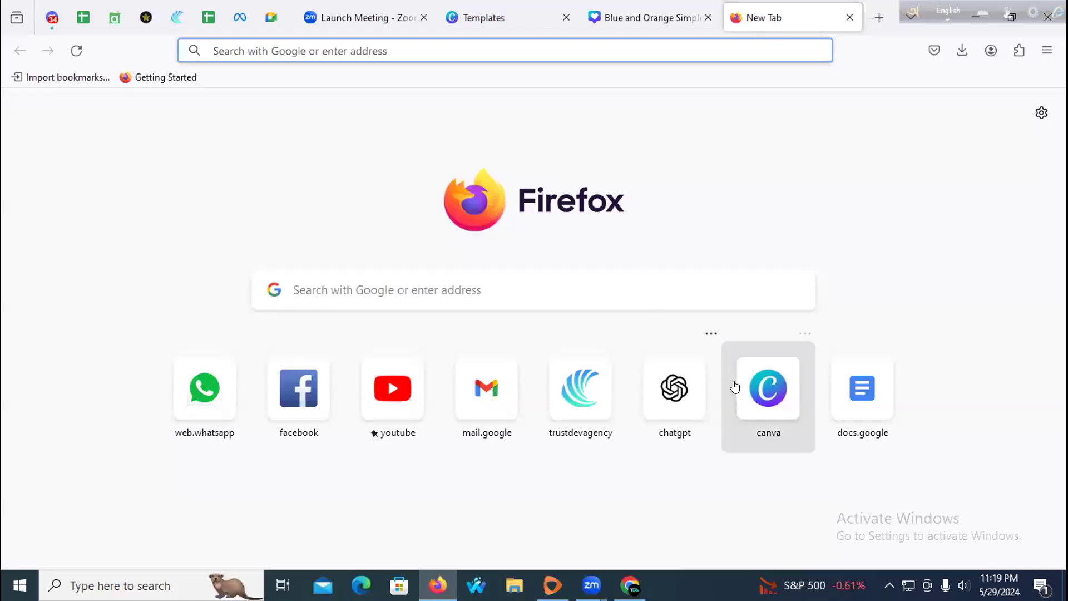
left_click(688, 370)
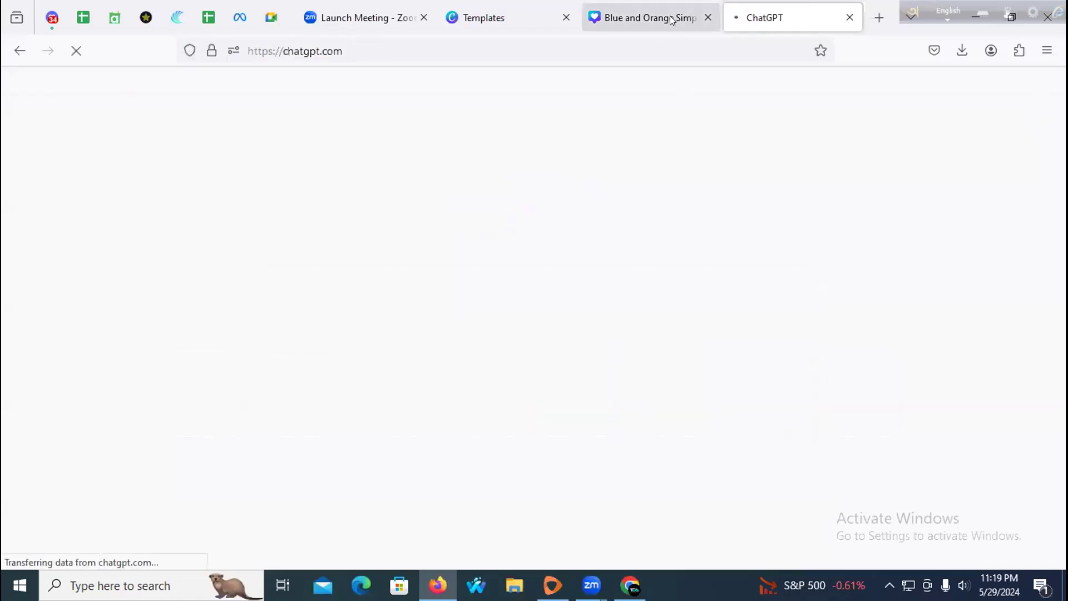
left_click(649, 17)
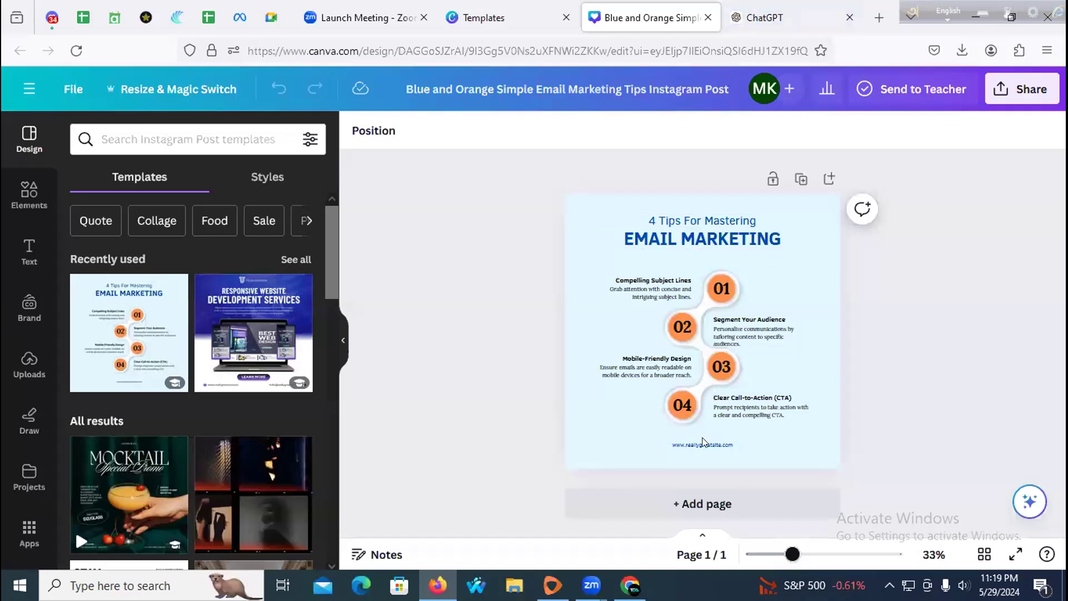
Replace the design's placeholder website name with trustdevagency.
left_click_drag(793, 554, 816, 554)
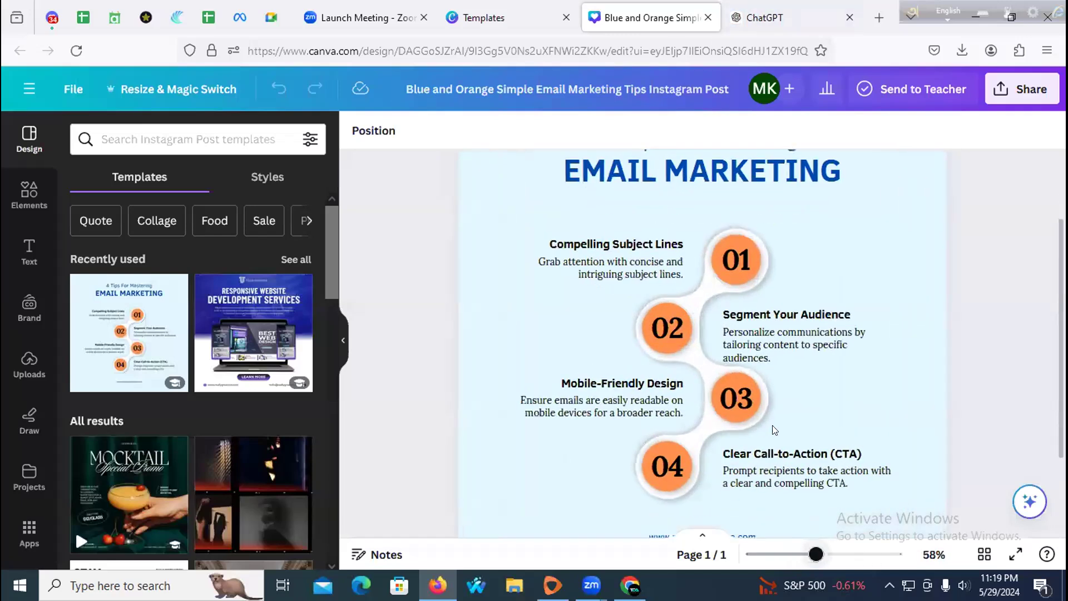
scroll(705, 390, "down", 3)
left_click(705, 428)
left_click(705, 428)
double_click(718, 426)
type("trustdeva")
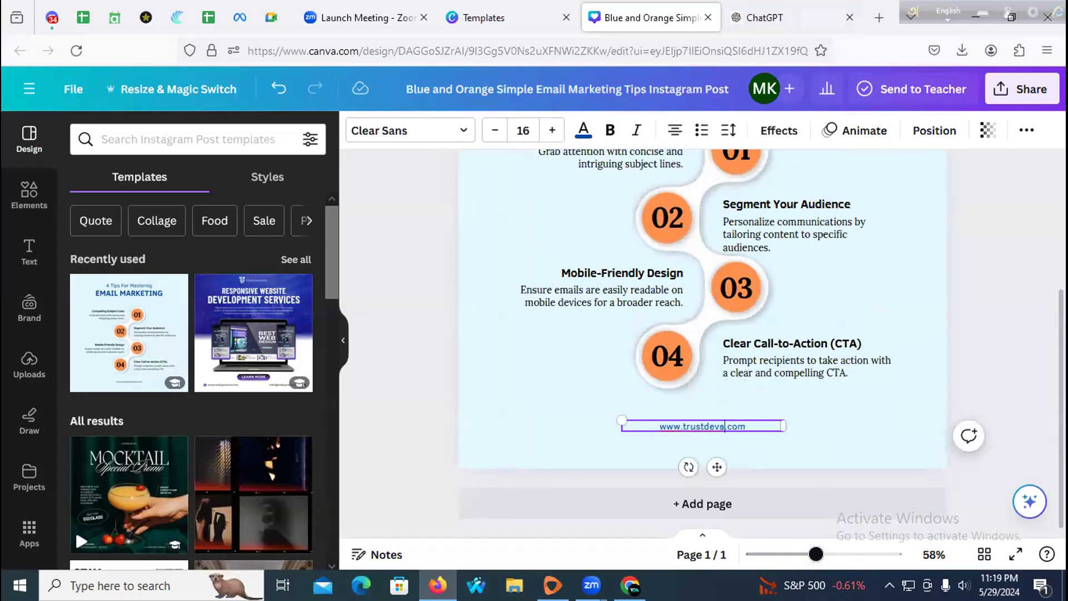
type("gency")
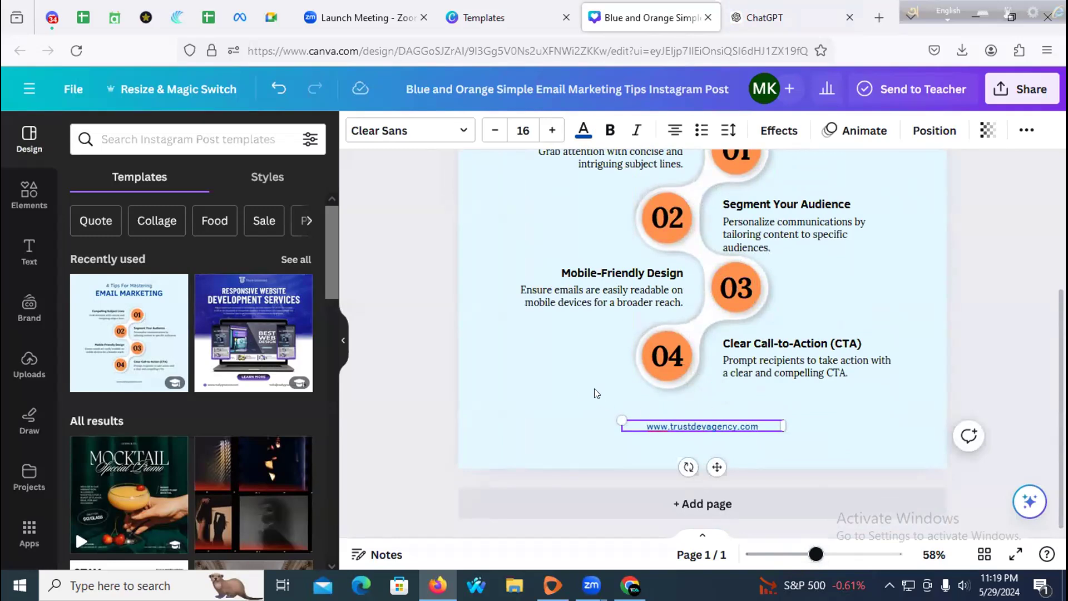
Enlarge the website text to size 25 and widen its box to fit one line.
left_click(551, 130)
left_click(551, 130)
left_click(551, 131)
left_click(550, 130)
left_click(551, 130)
left_click(551, 130)
left_click(551, 130)
left_click(551, 130)
left_click(551, 130)
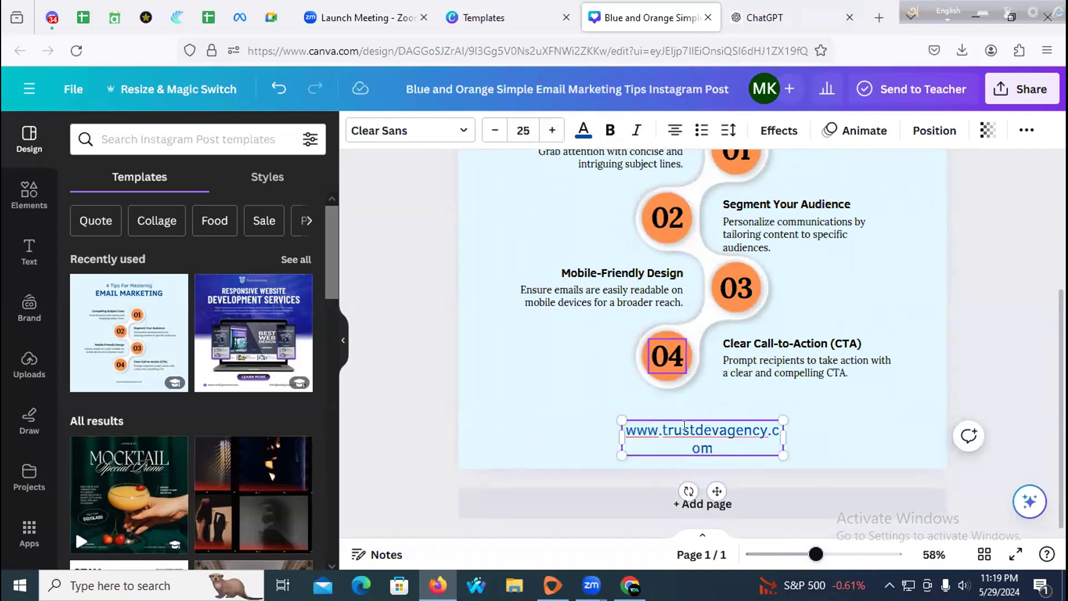
left_click_drag(783, 438, 802, 436)
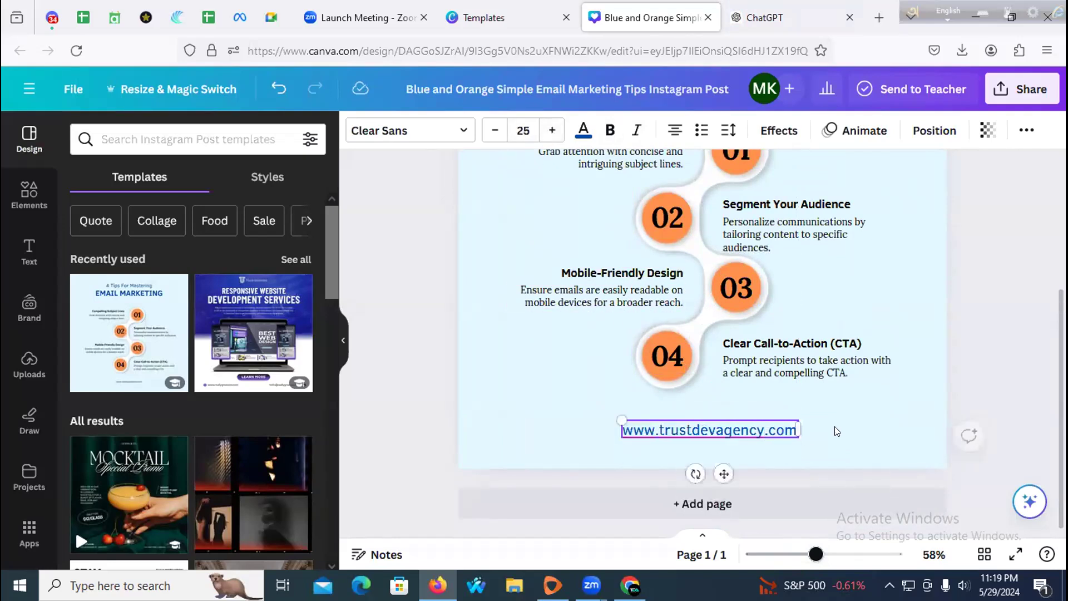
left_click(838, 431)
scroll(796, 393, "up", 4)
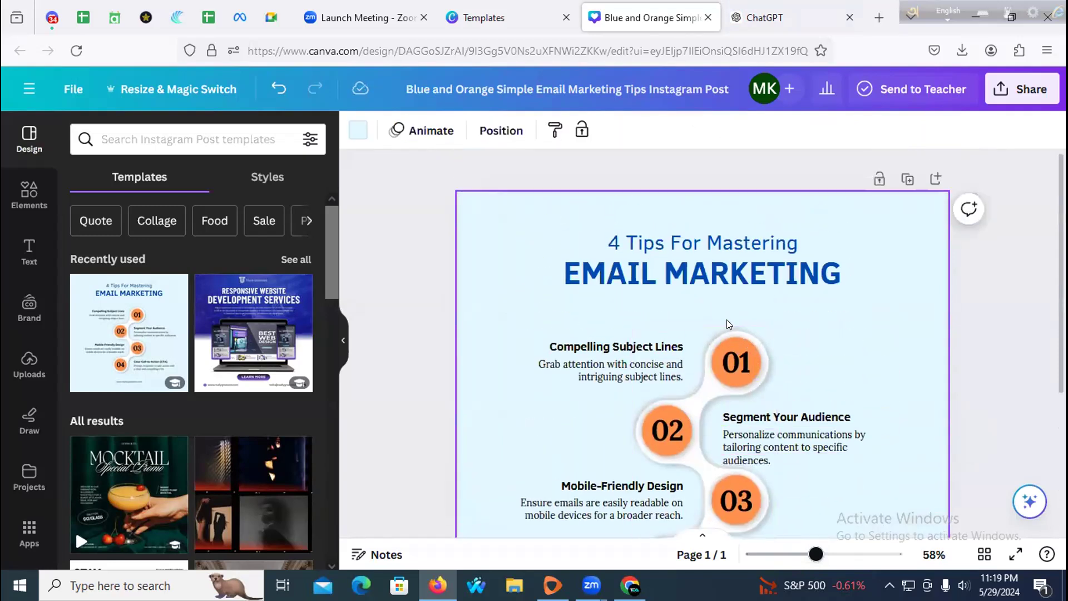
left_click(782, 14)
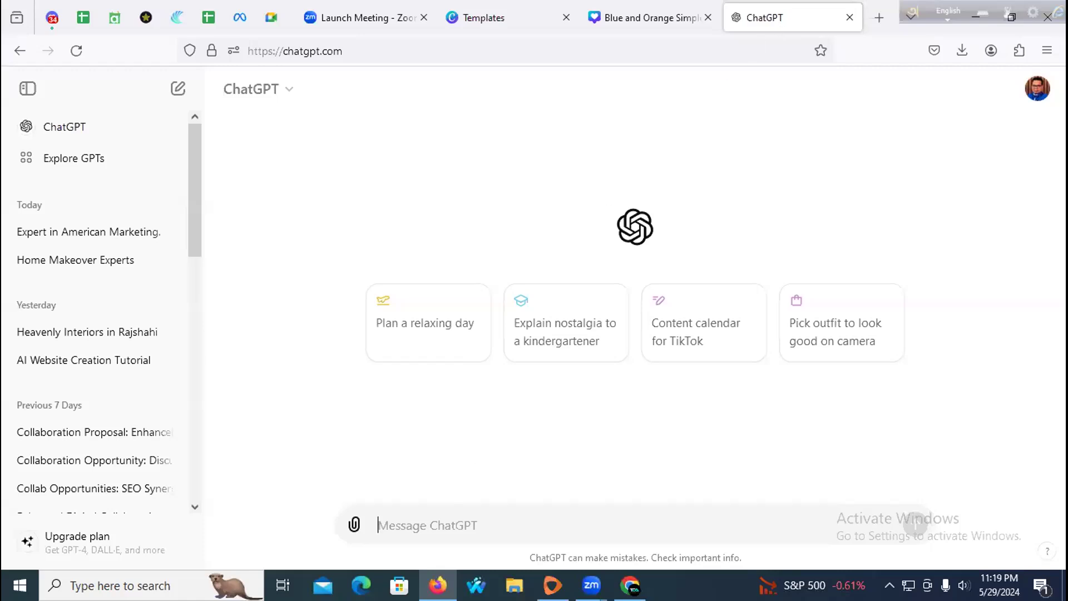
Ask ChatGPT for the 4 most important email marketing tips, short, American style, with emoji.
type("ple")
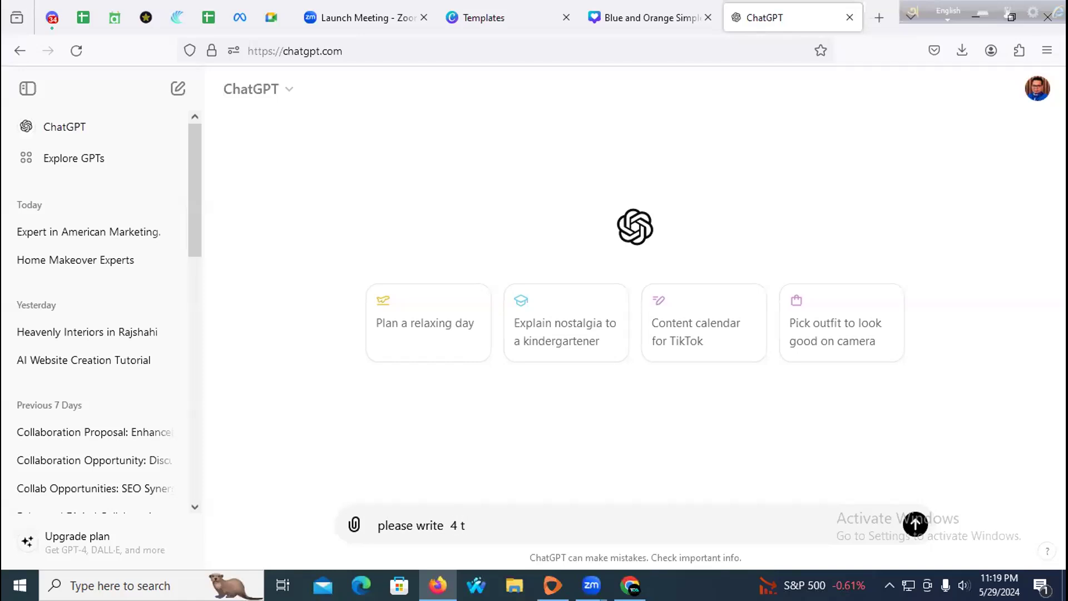
type("ase write  4 most important tips for email marketi")
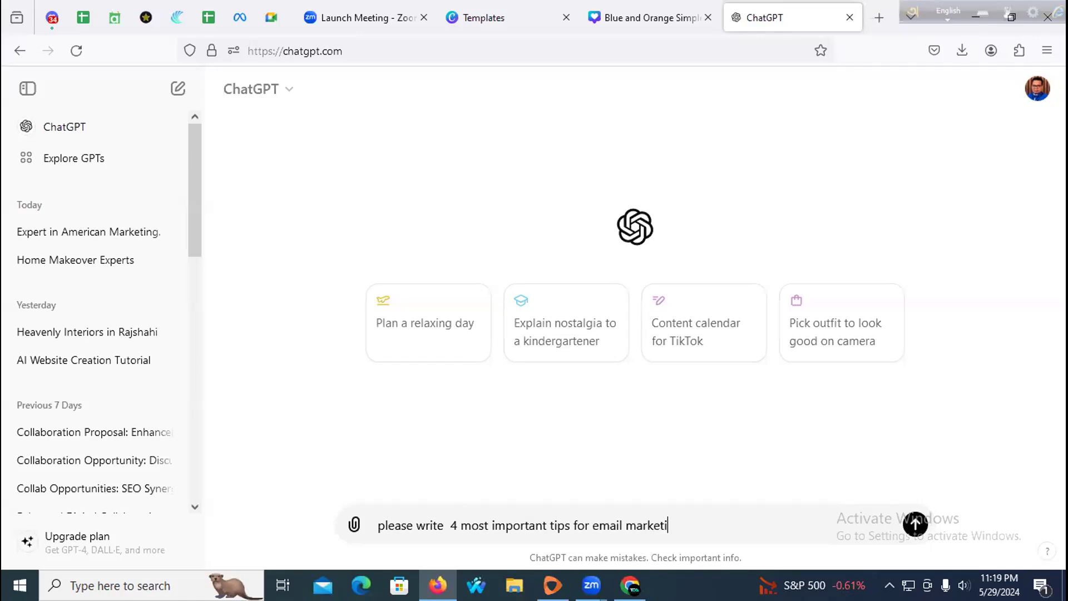
type("ng use emoji and american st")
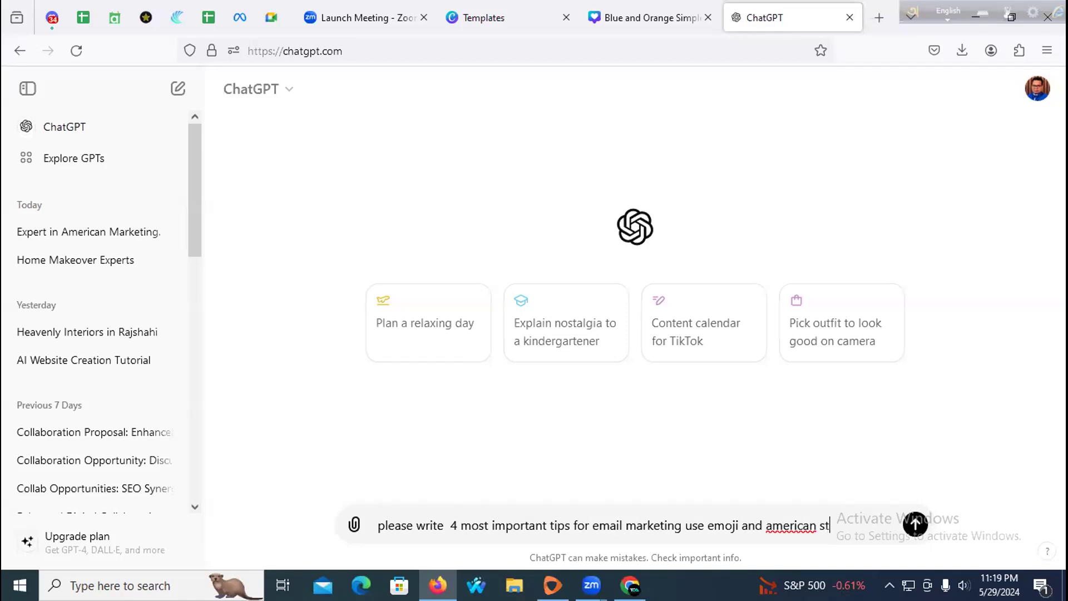
type("yle short and smart al")
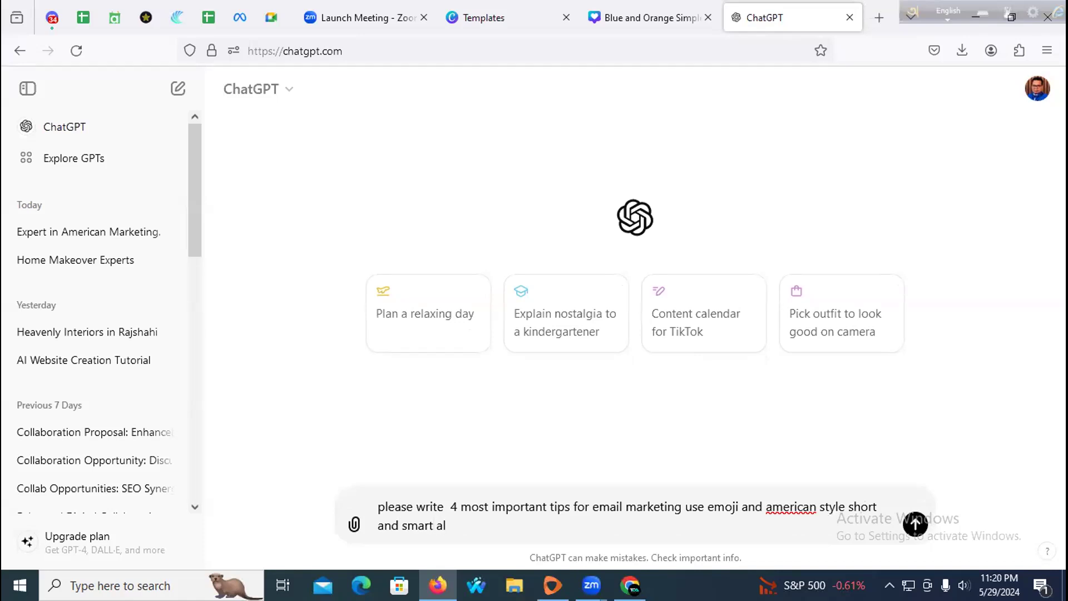
key("BackSpace")
key("BackSpace")
key("Return")
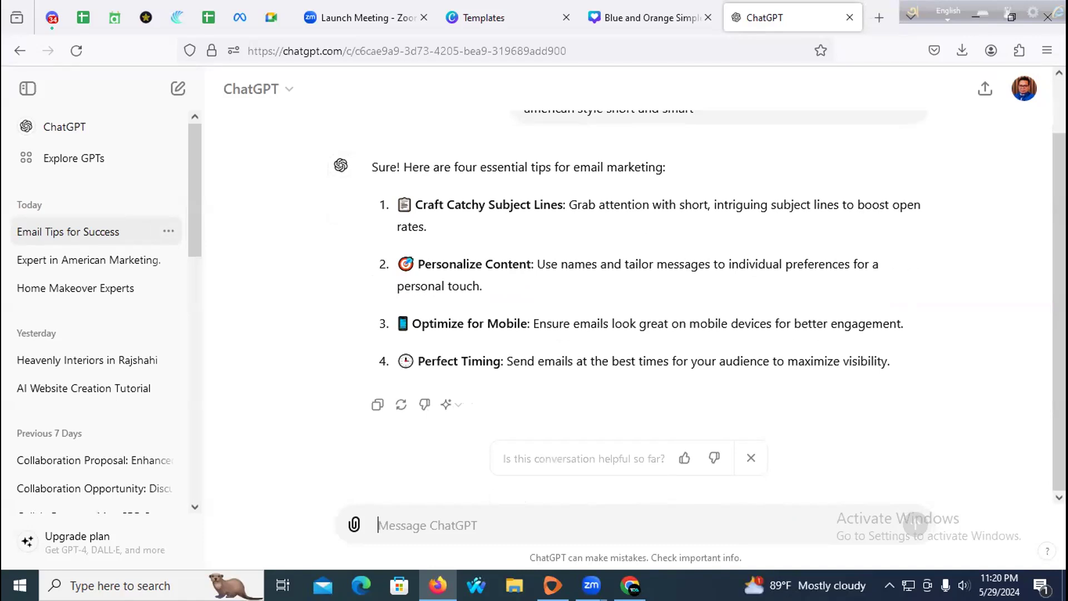
Ask ChatGPT for longer tips, the importance of email marketing, and its basics.
type("w")
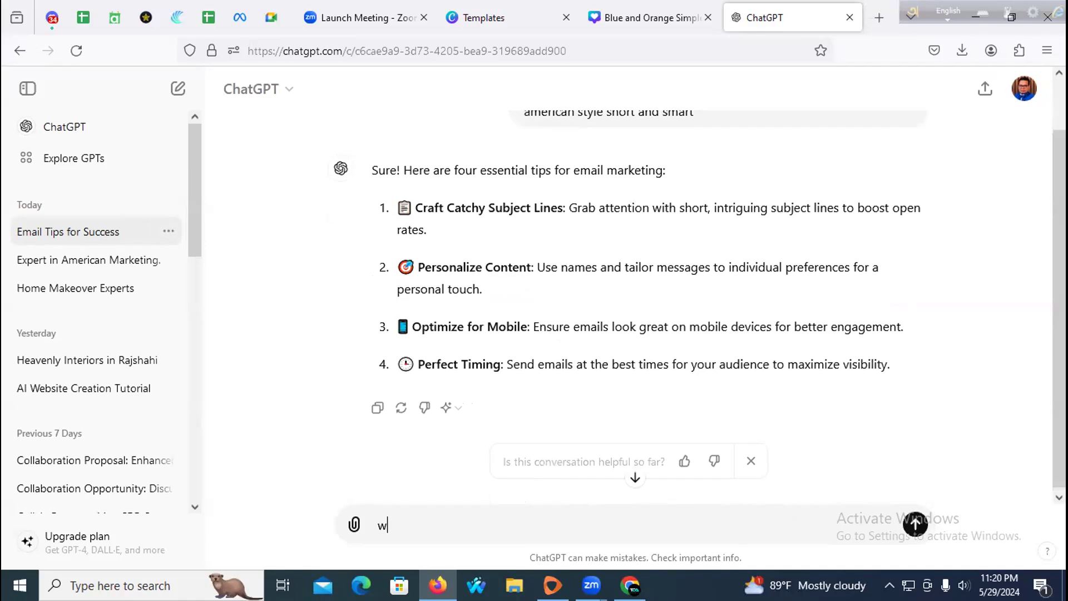
type("rite little bigge")
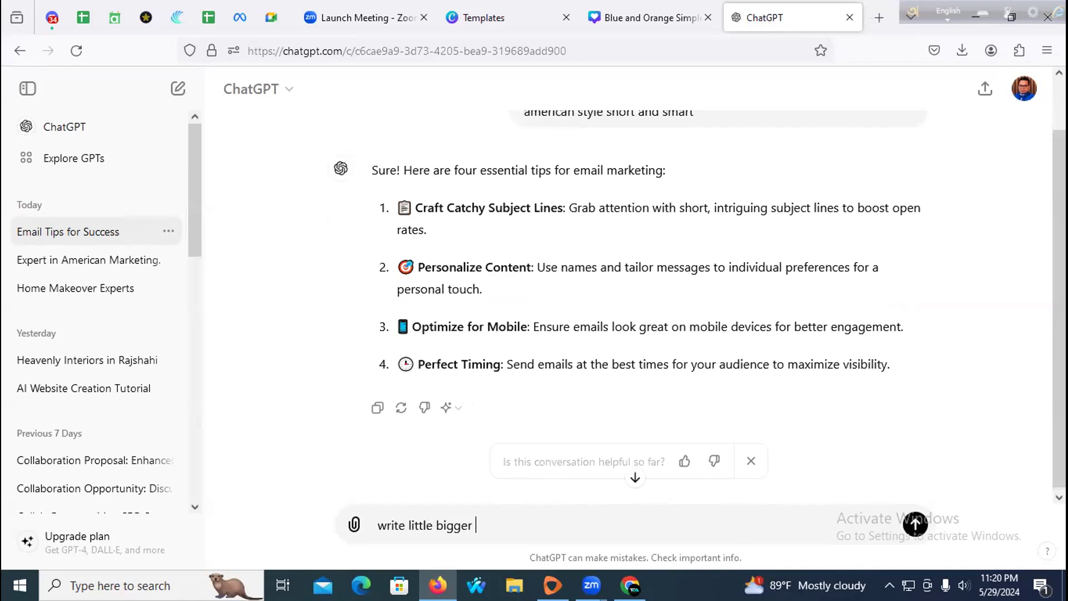
type("r")
key("Return")
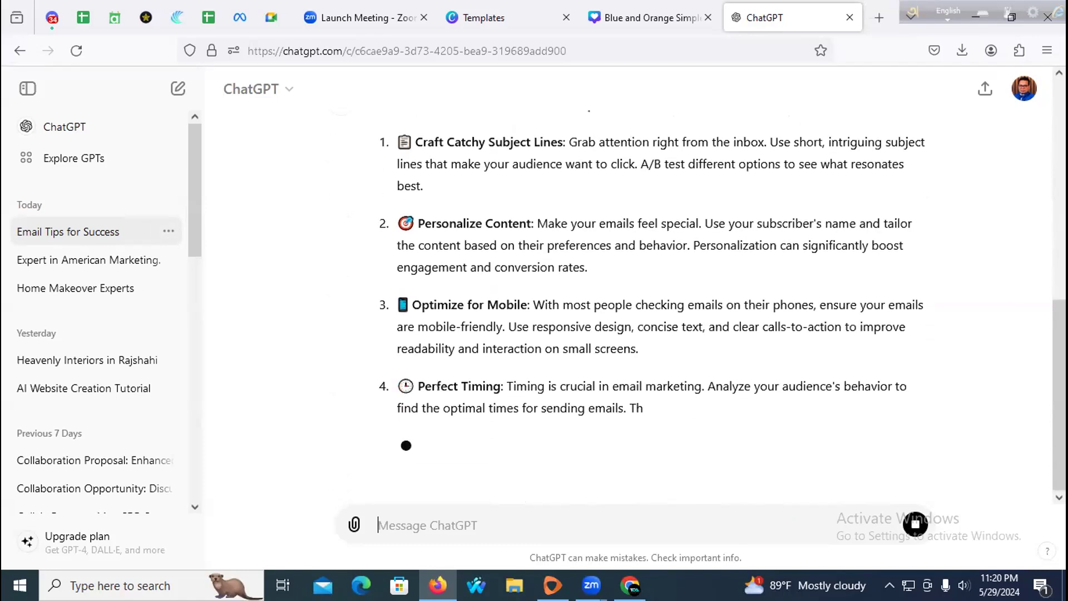
type("a")
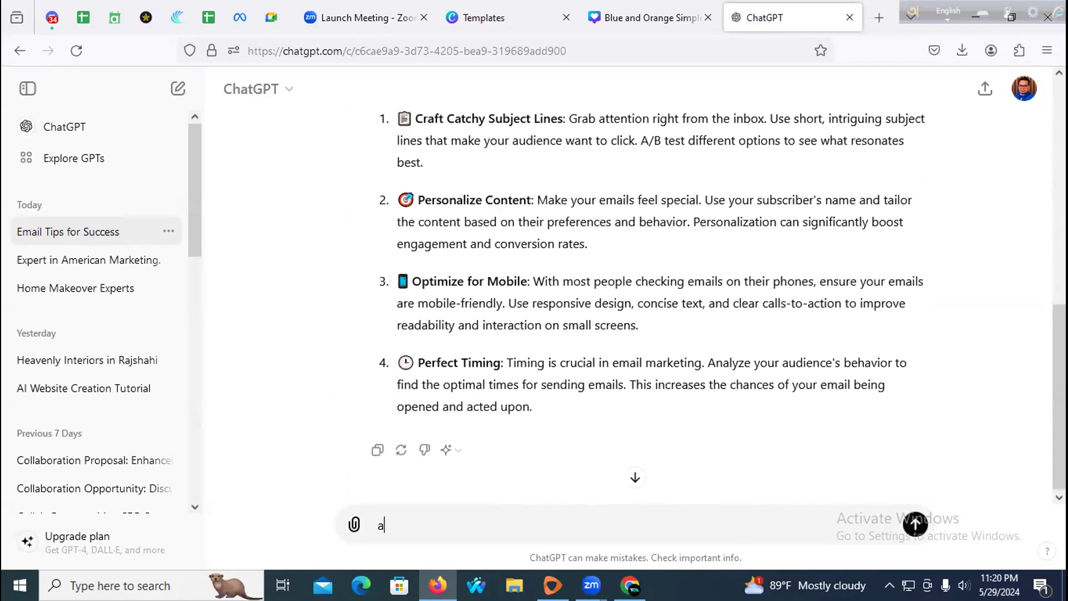
type("lso write inmportant of email")
type("marketing")
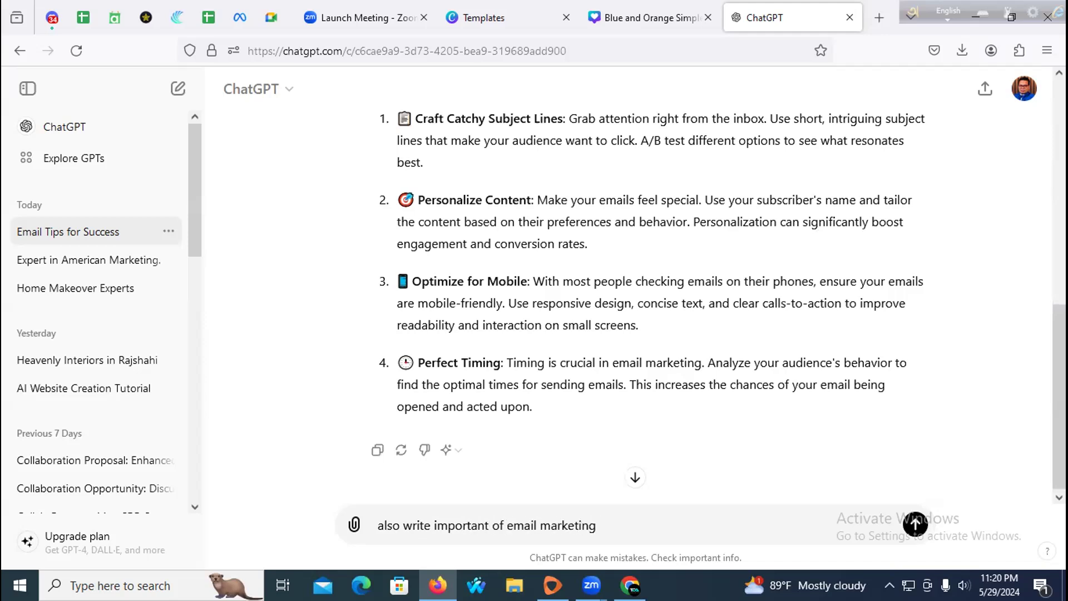
key("Return")
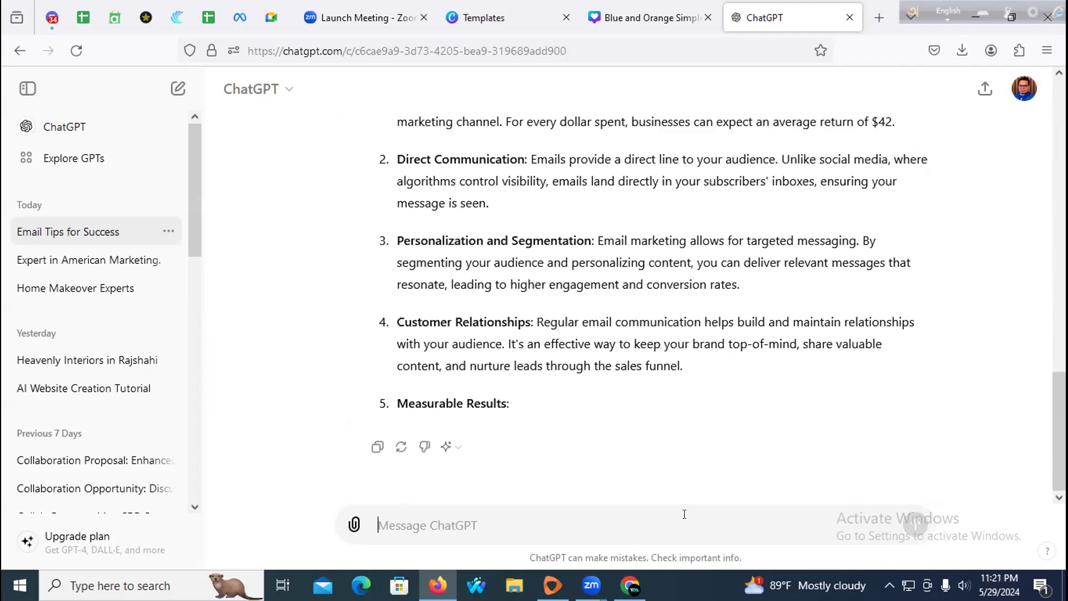
type("write")
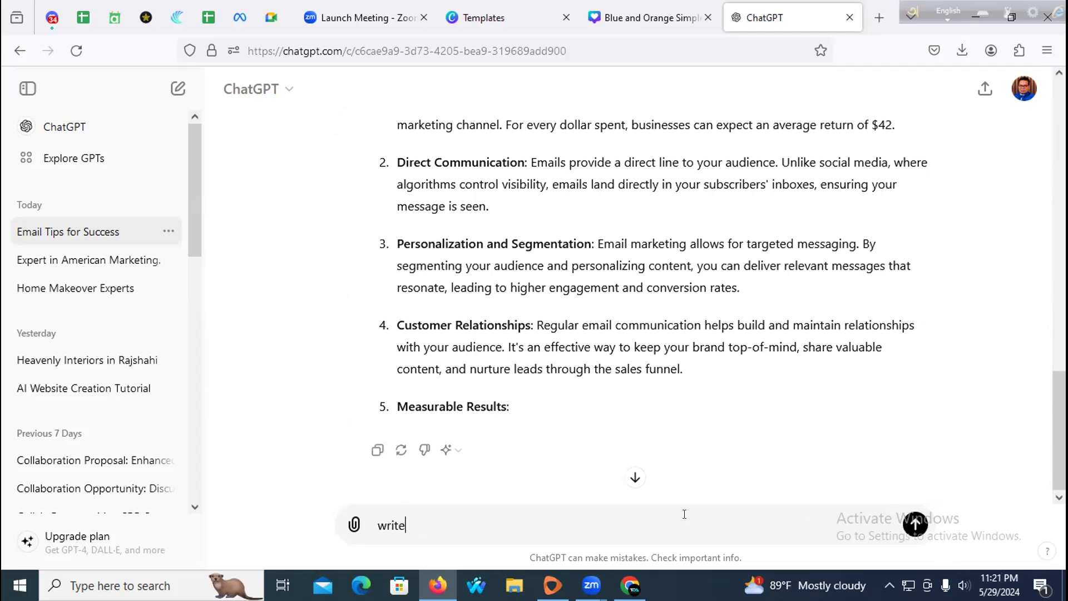
type(" basic of email m arke")
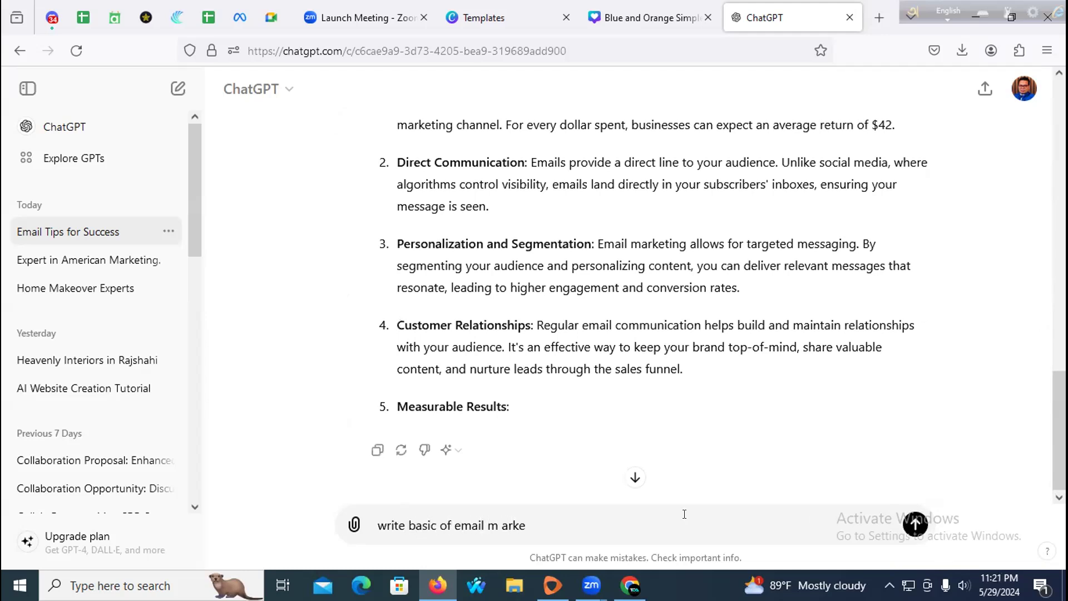
type("keting")
key("Return")
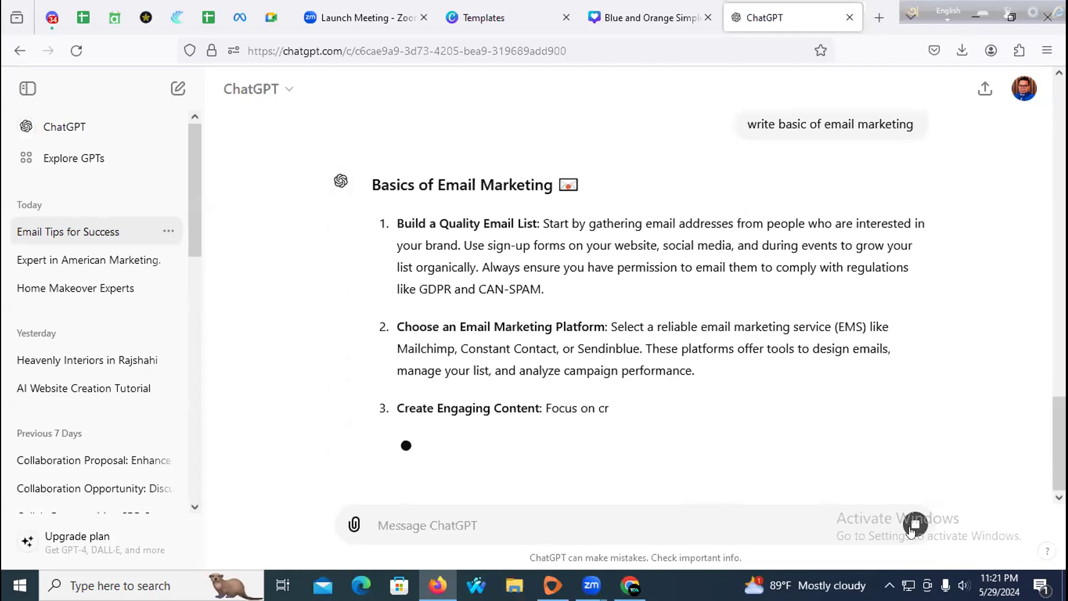
Send 'why email marketing' and select the four detailed tips to copy for LinkedIn.
type("why")
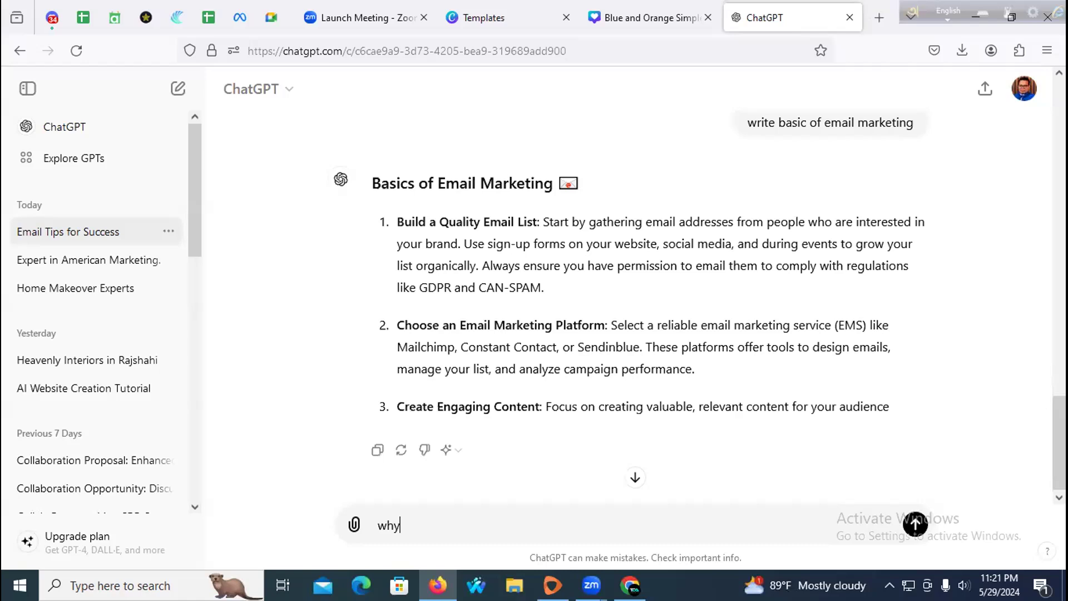
type(" email marketing is important")
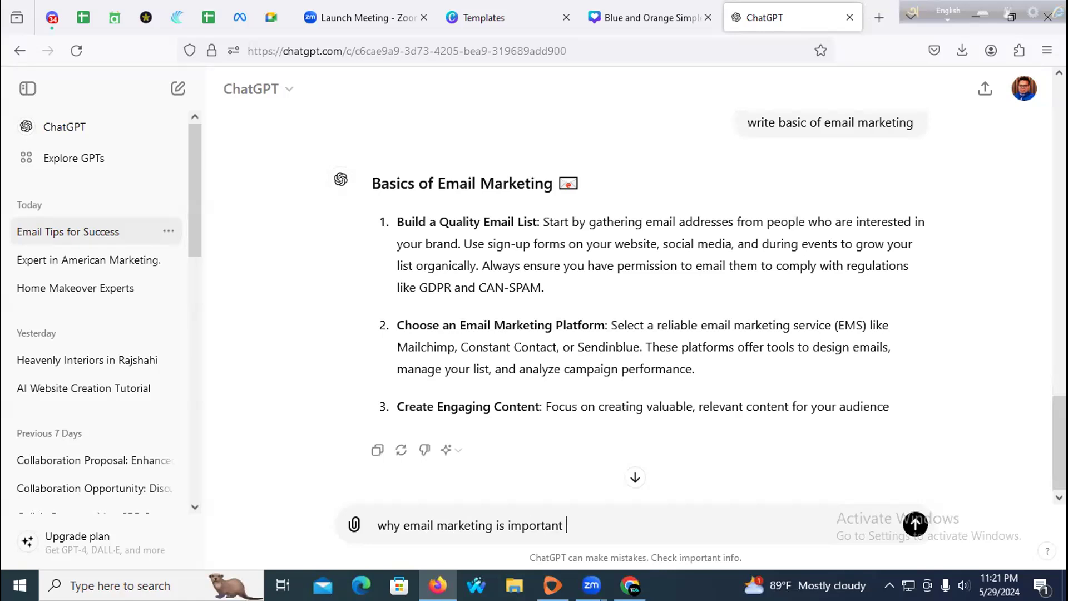
key("Return")
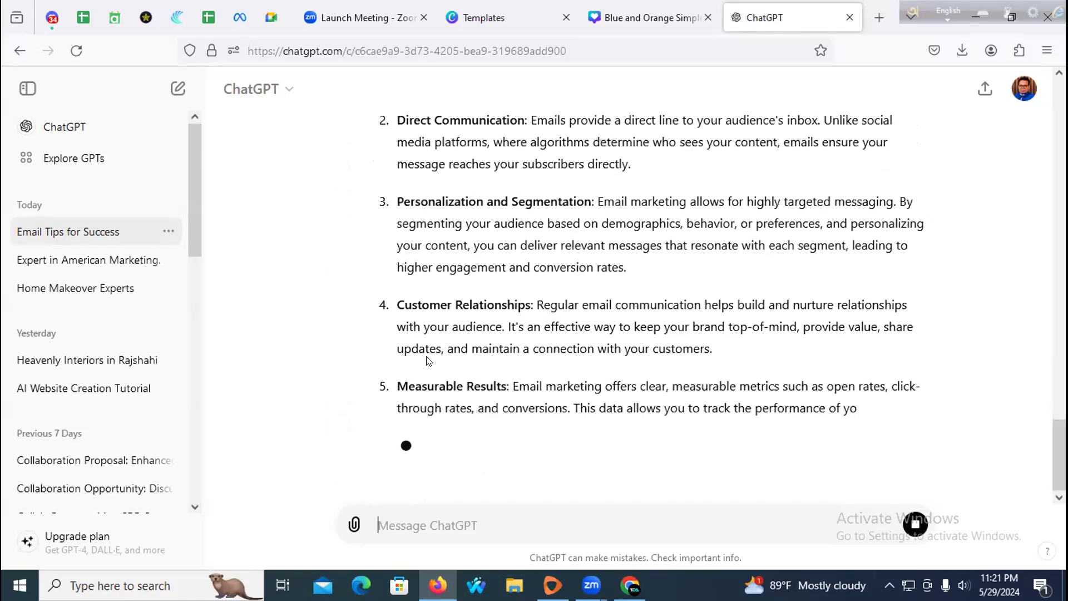
scroll(415, 299, "up", 10)
scroll(415, 299, "down", 10)
scroll(417, 306, "up", 3)
scroll(399, 305, "down", 3)
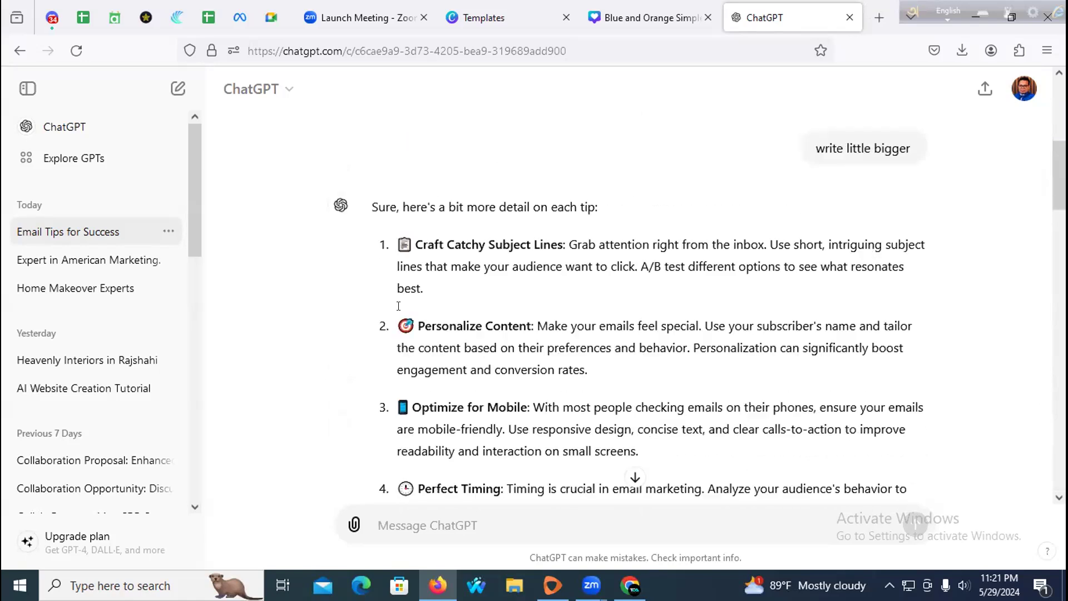
scroll(399, 305, "down", 1)
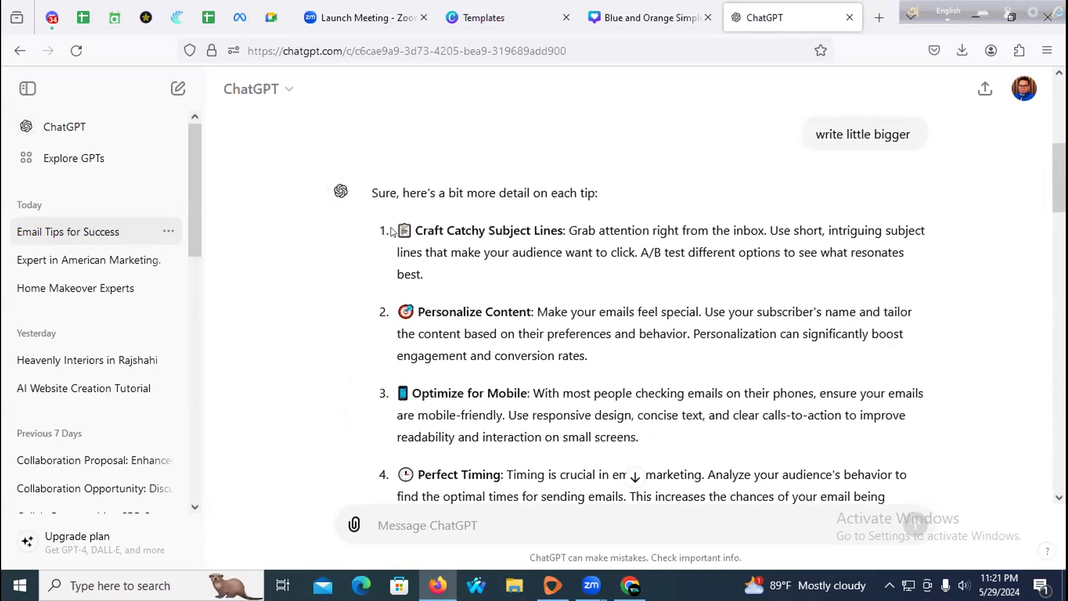
left_click_drag(398, 227, 529, 333)
scroll(420, 328, "down", 4)
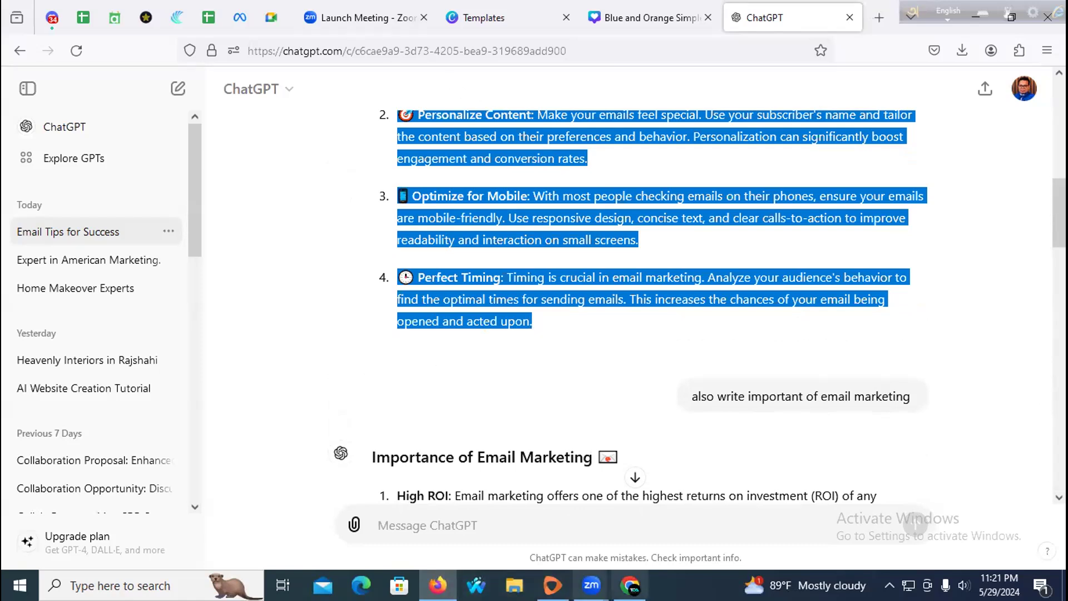
left_click(630, 586)
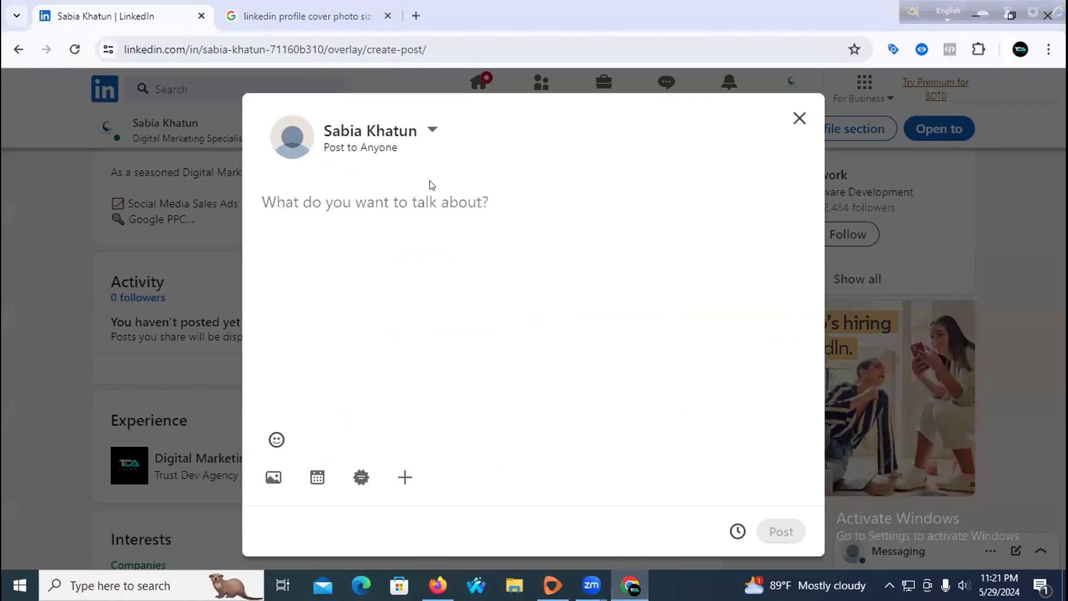
Write the opening 'Why Email Marketing Influence your business???here are some important tip' and paste the four tips.
type("Why Email Marketing")
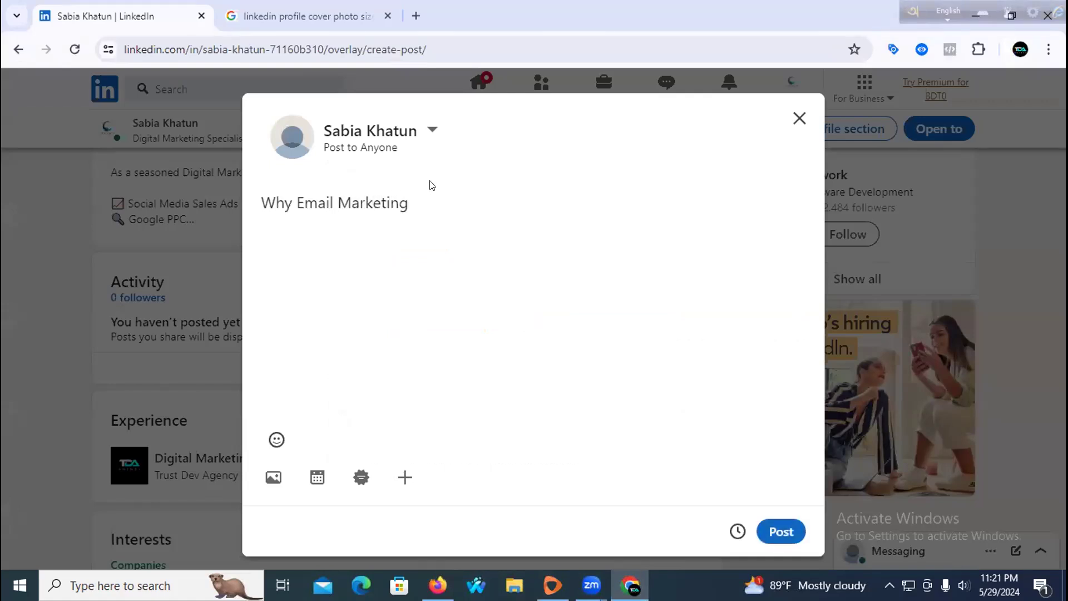
type(" D")
key("BackSpace")
type("Influence the busienss")
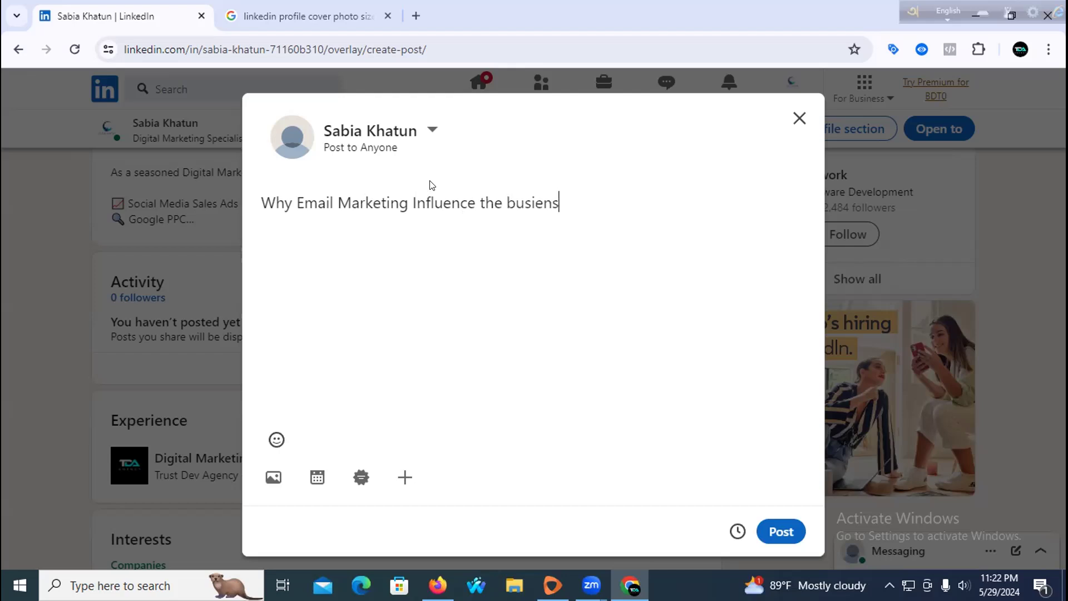
key("BackSpace")
key("BackSpace")
key("BackSpace")
key("BackSpace")
key("BackSpace")
key("BackSpace")
key("BackSpace")
key("BackSpace")
key("BackSpace")
type("your business???here ")
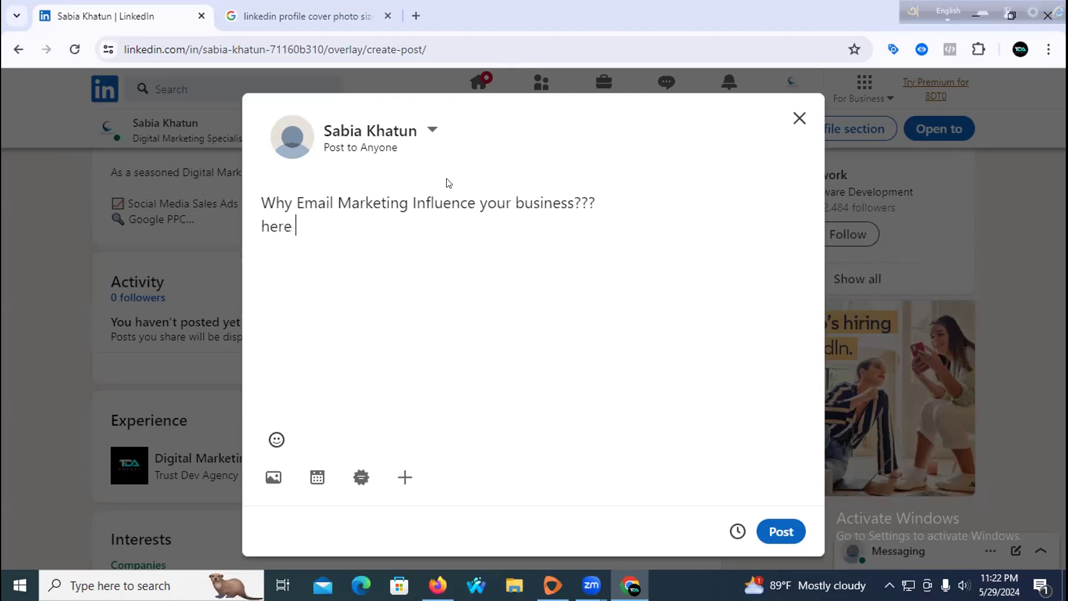
type("are some importatn")
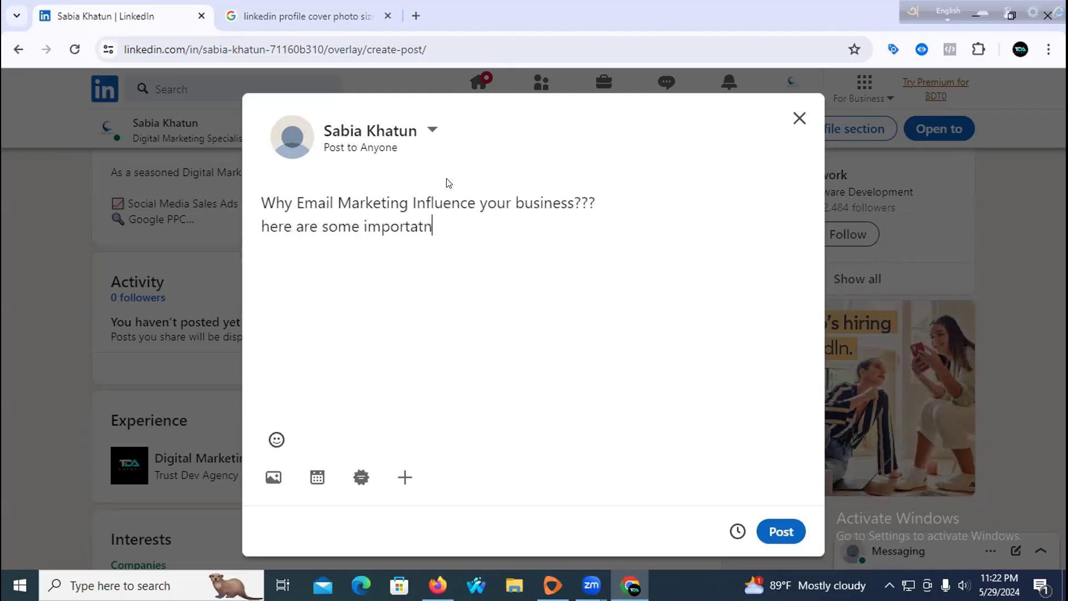
type("nt tip")
key("ctrl+v")
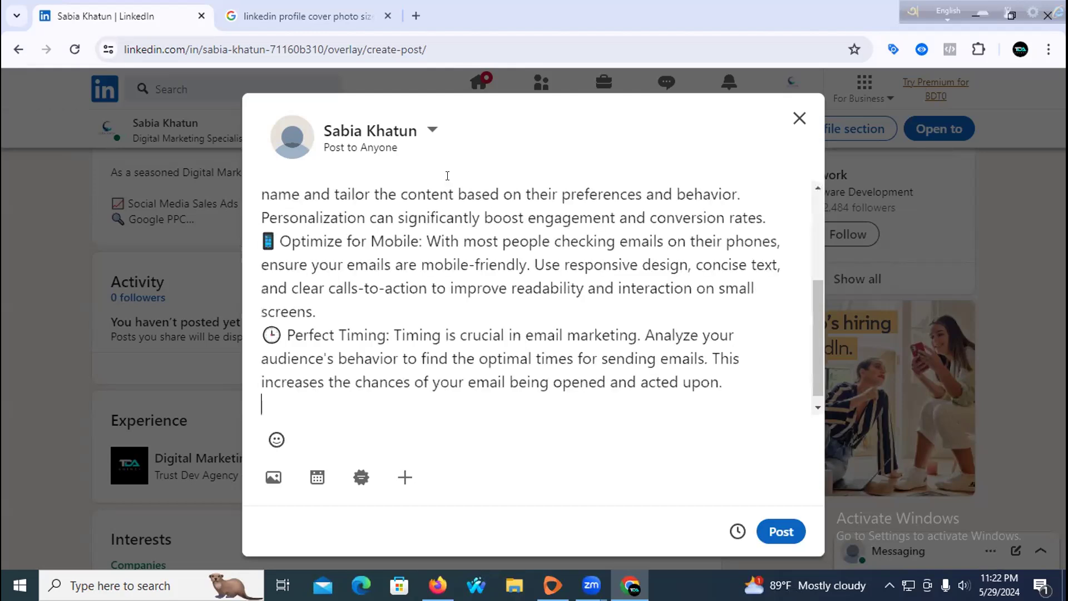
scroll(360, 300, "up", 4)
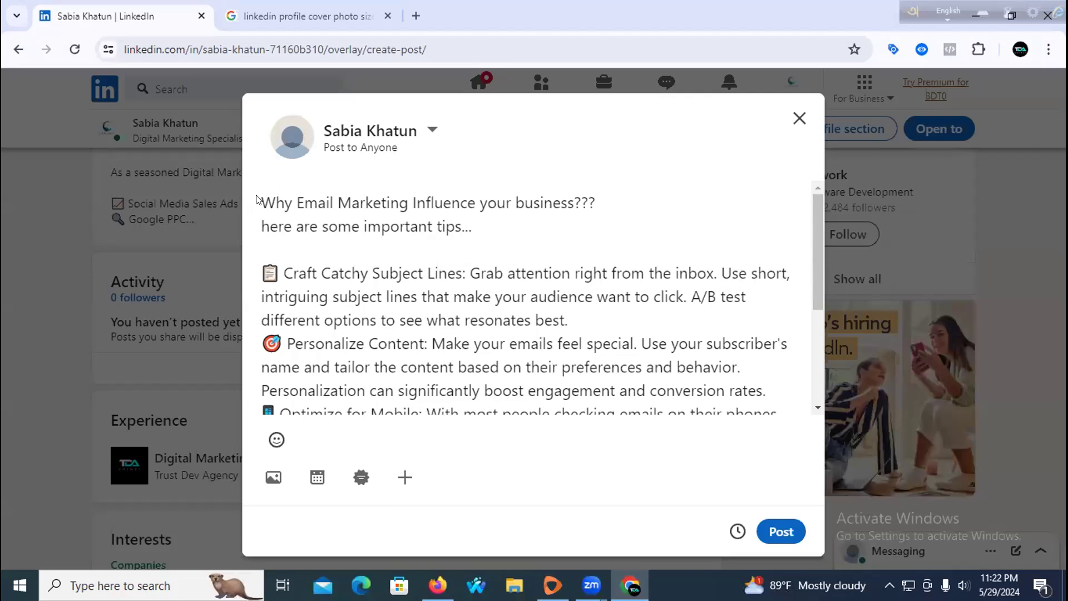
scroll(345, 256, "down", 2)
scroll(325, 235, "up", 2)
Browse the emoji picker and close it without adding an emoji.
left_click(275, 441)
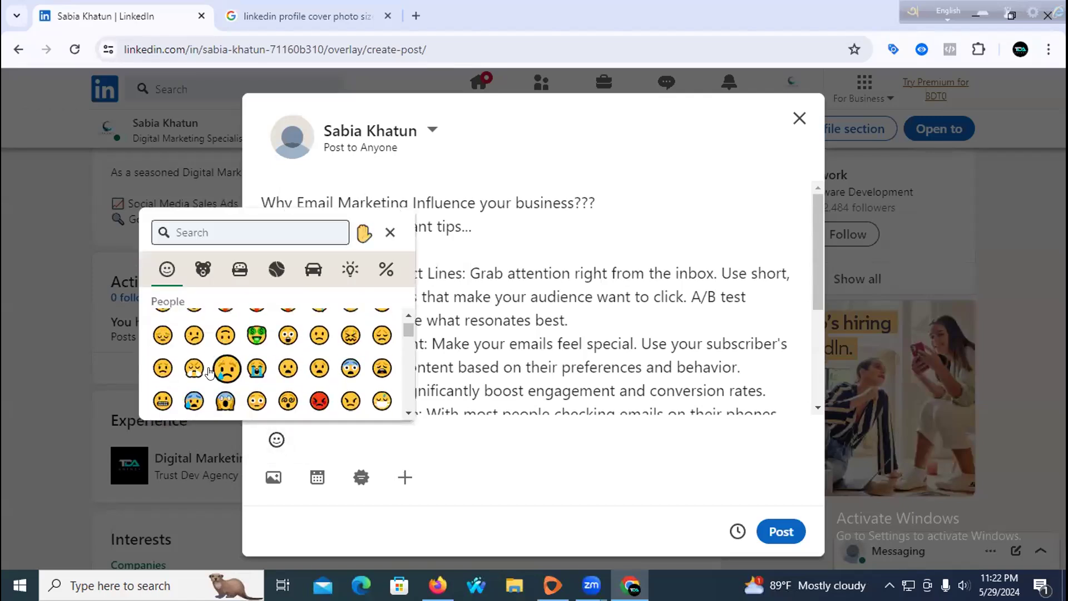
scroll(209, 372, "down", 3)
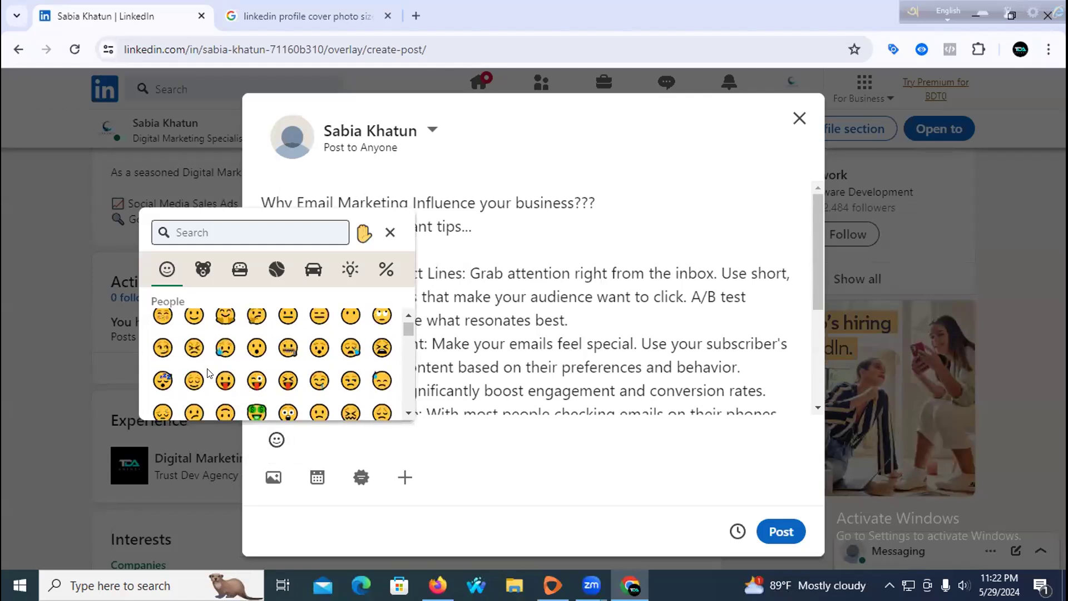
scroll(209, 372, "down", 10)
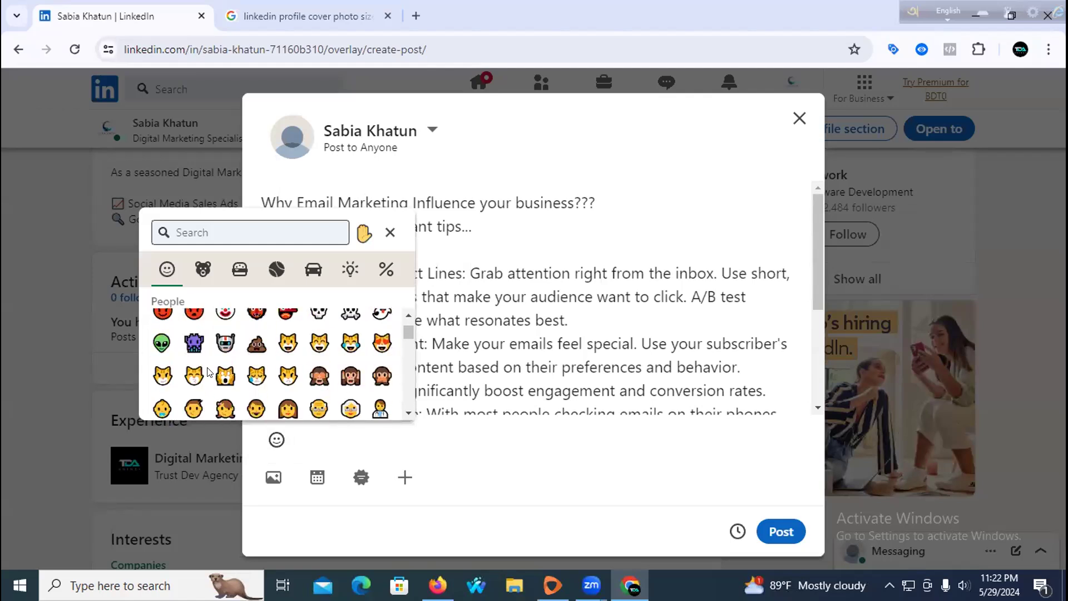
scroll(209, 372, "down", 5)
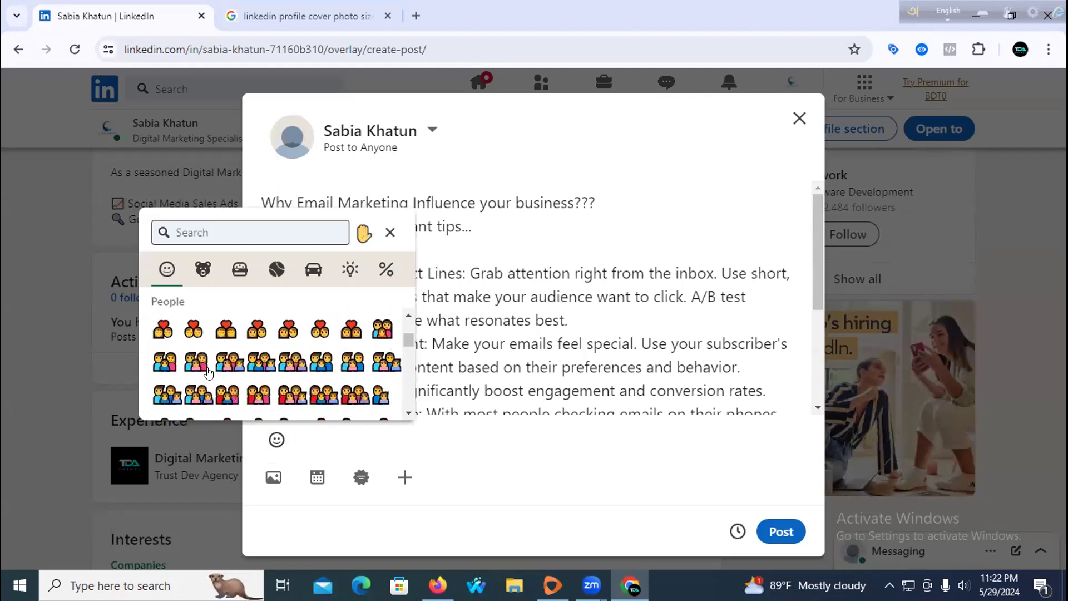
left_click(535, 221)
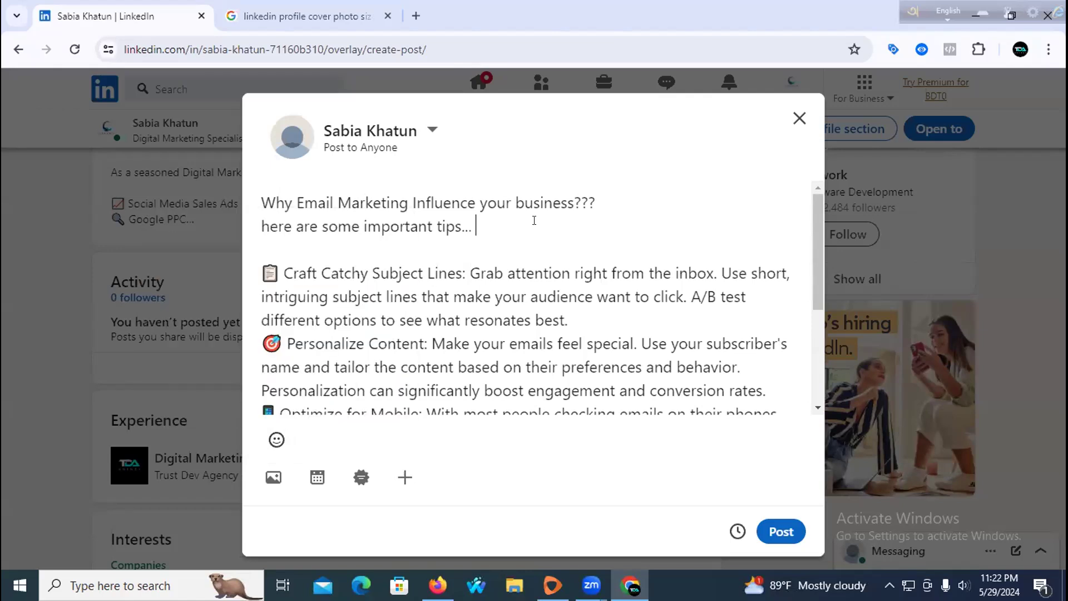
scroll(462, 278, "down", 3)
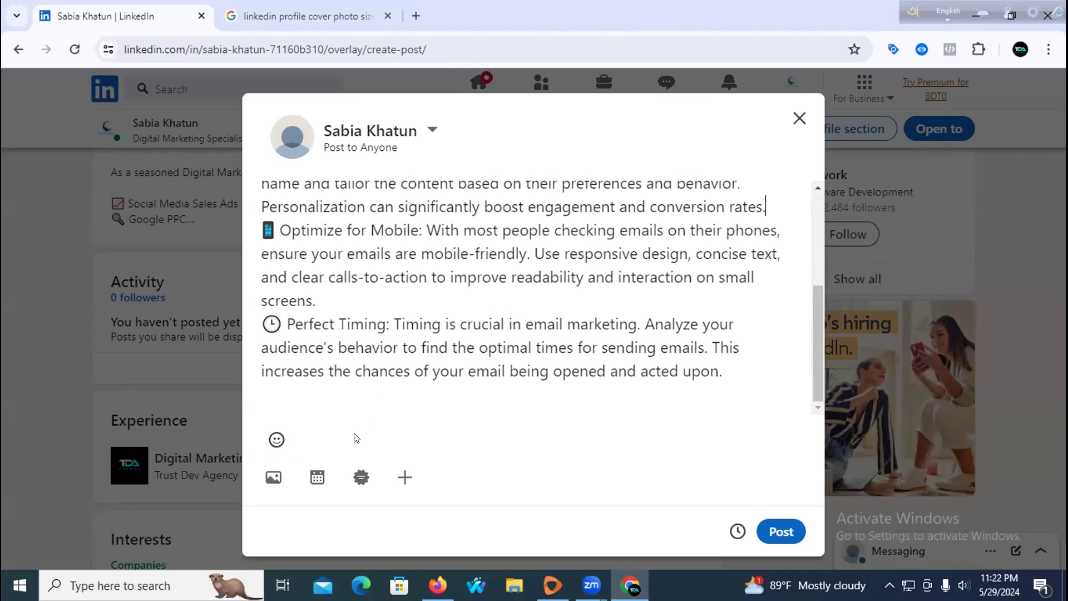
Start adding a photo to the LinkedIn post, then cancel the file picker.
left_click(274, 477)
left_click(497, 403)
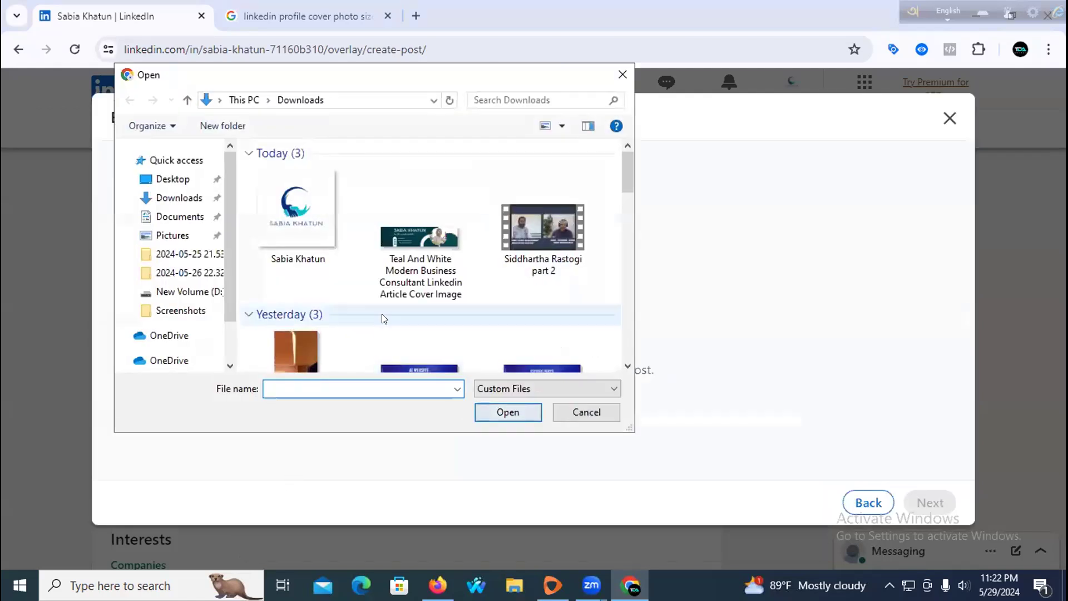
left_click(587, 412)
Download the Canva email-marketing design as a PNG image.
left_click(438, 585)
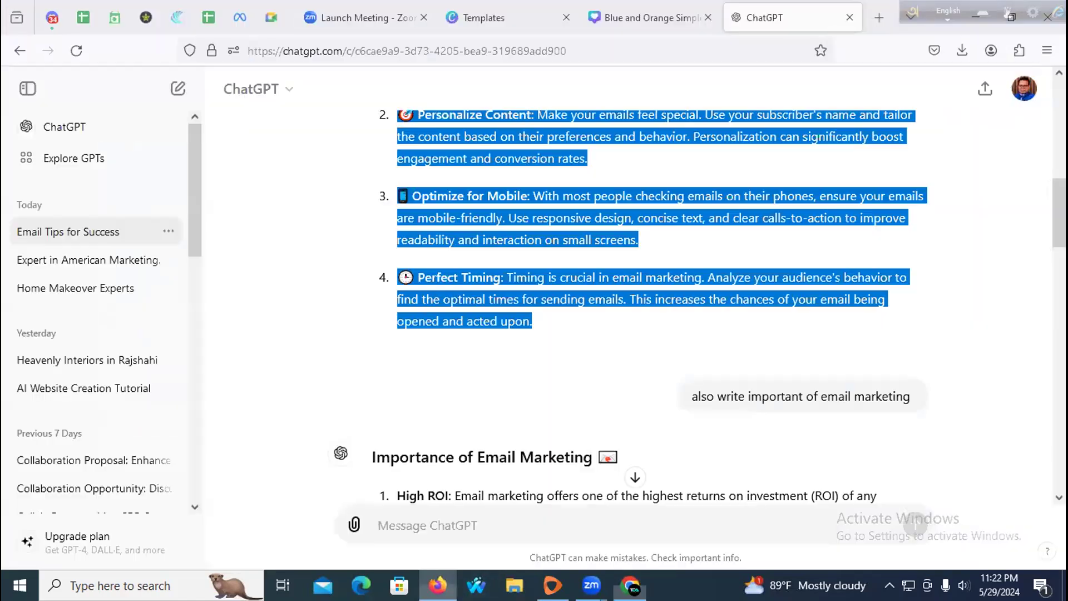
left_click(648, 17)
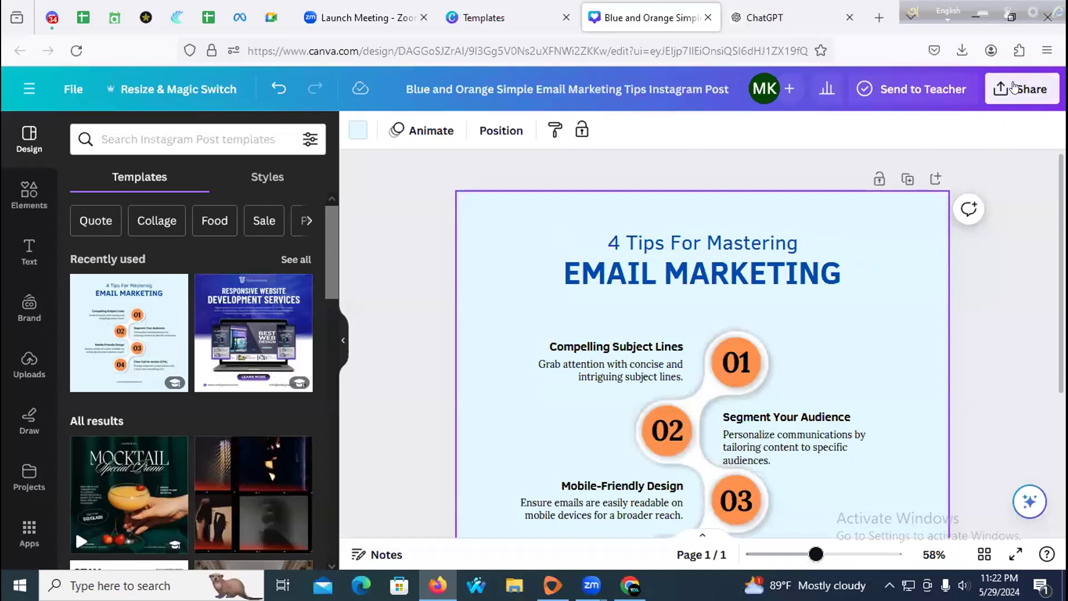
left_click(1014, 87)
left_click(814, 482)
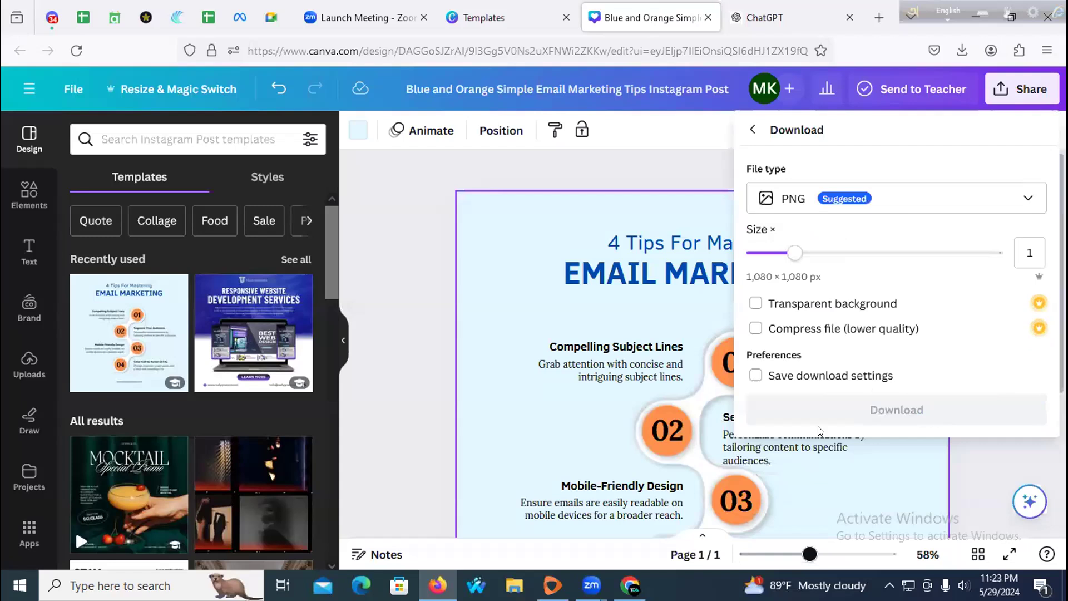
left_click(815, 389)
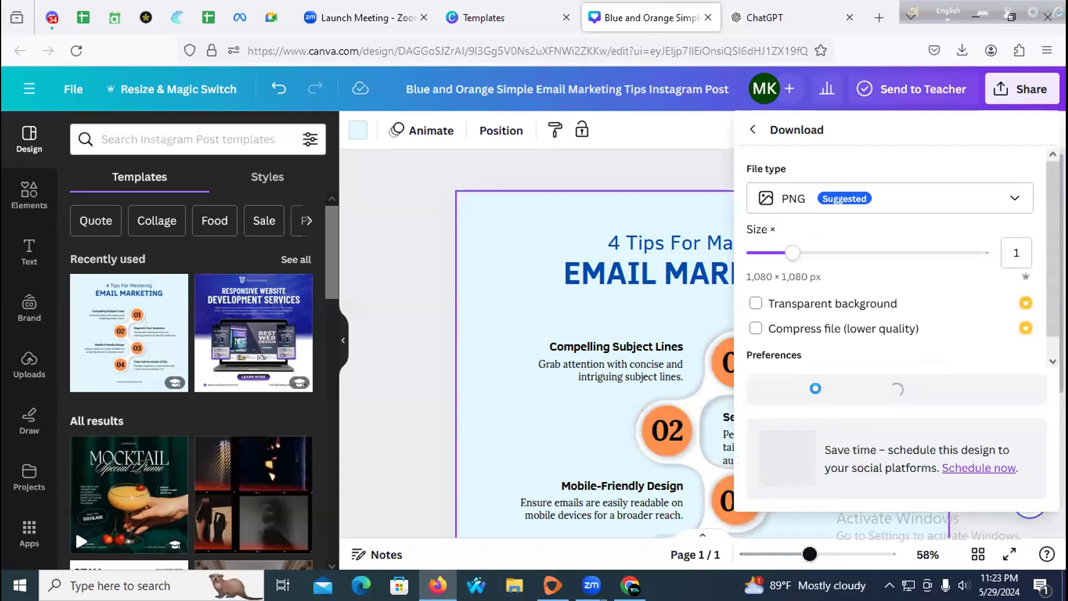
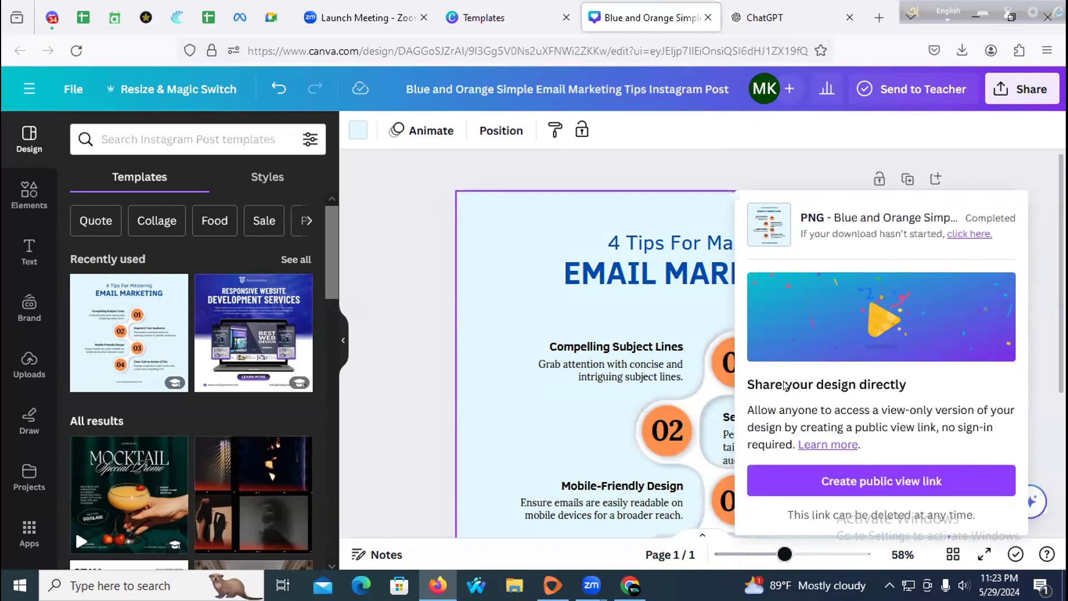
Attach the downloaded Blue and Orange email-marketing PNG from Downloads to the LinkedIn post and continue.
left_click(396, 294)
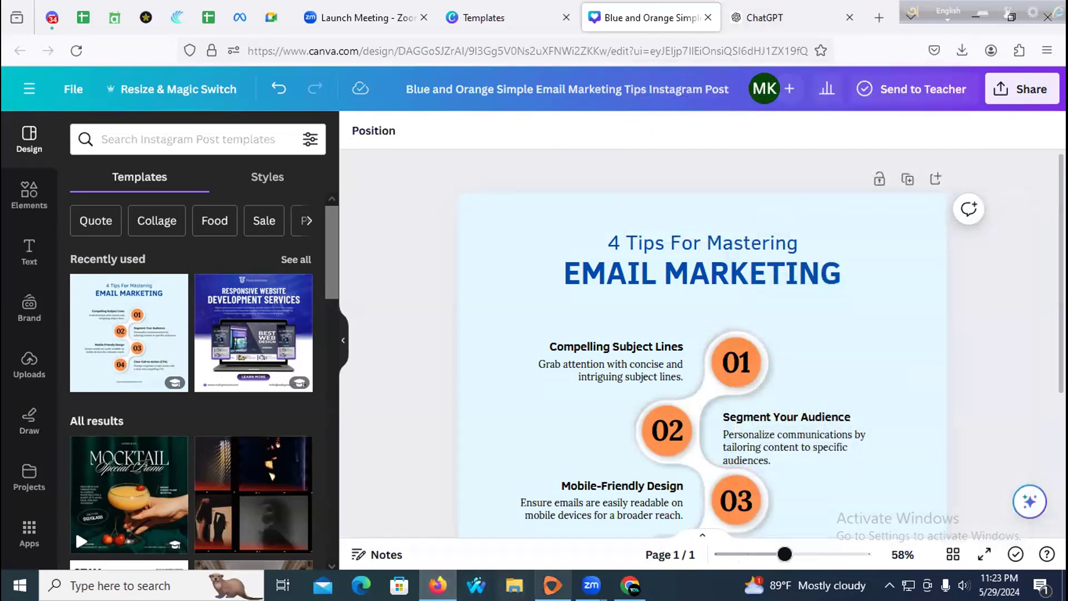
left_click(631, 585)
left_click(541, 401)
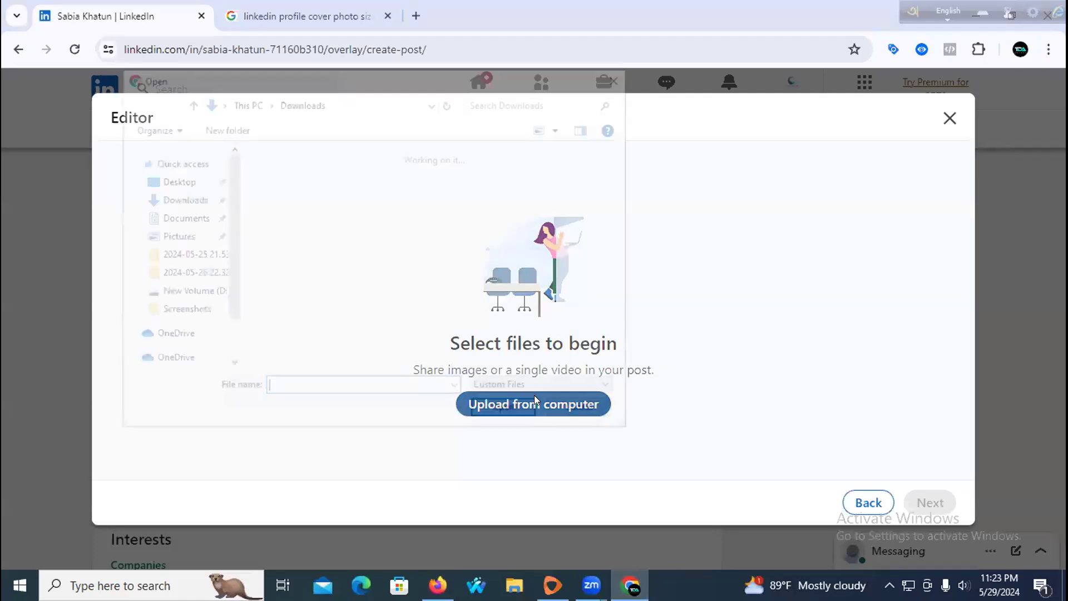
left_click(303, 260)
left_click(507, 411)
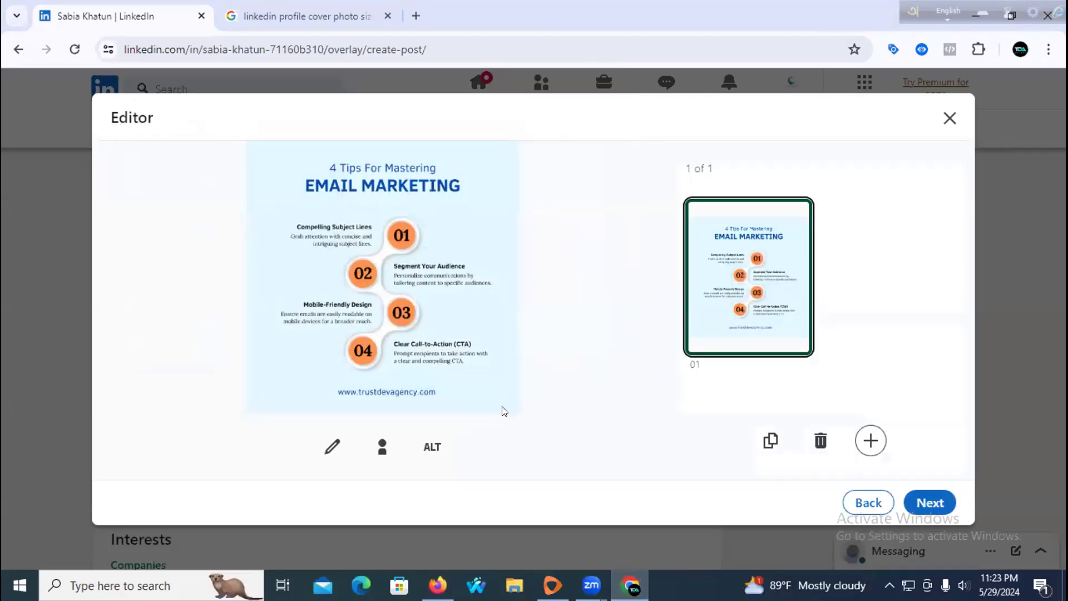
left_click(930, 502)
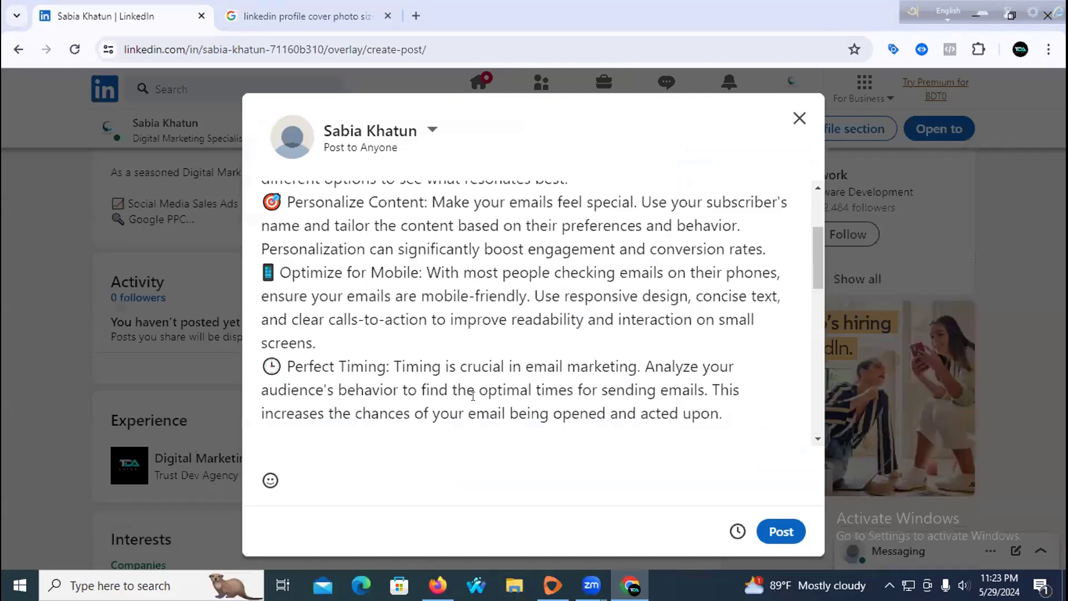
Replace the old tips text with 'If you need an expert email marketer for your business then here you go..'.
scroll(313, 321, "up", 3)
left_click_drag(295, 338, 721, 282)
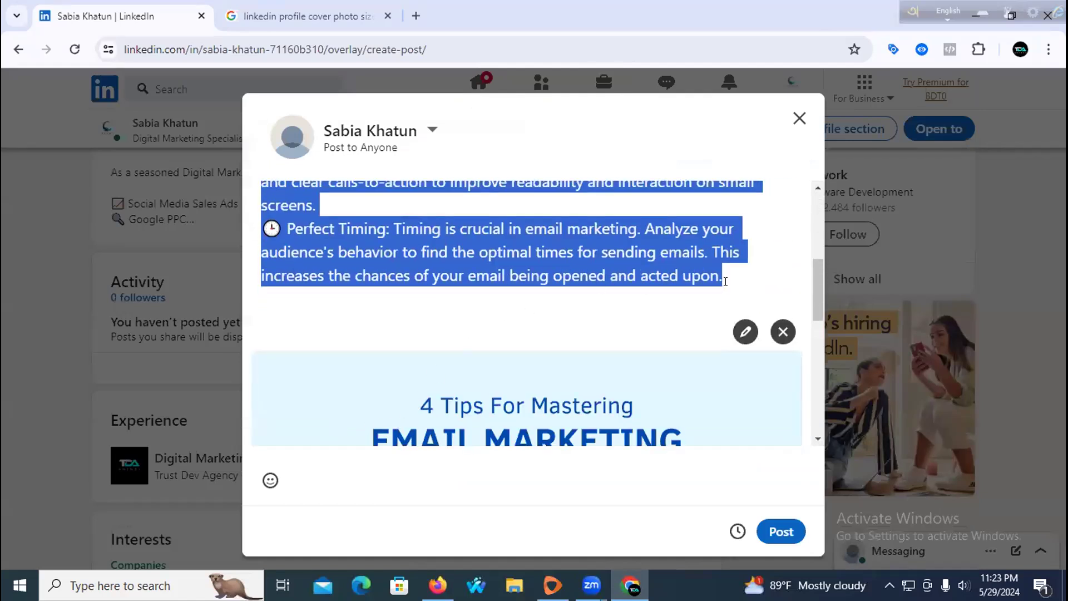
key("BackSpace")
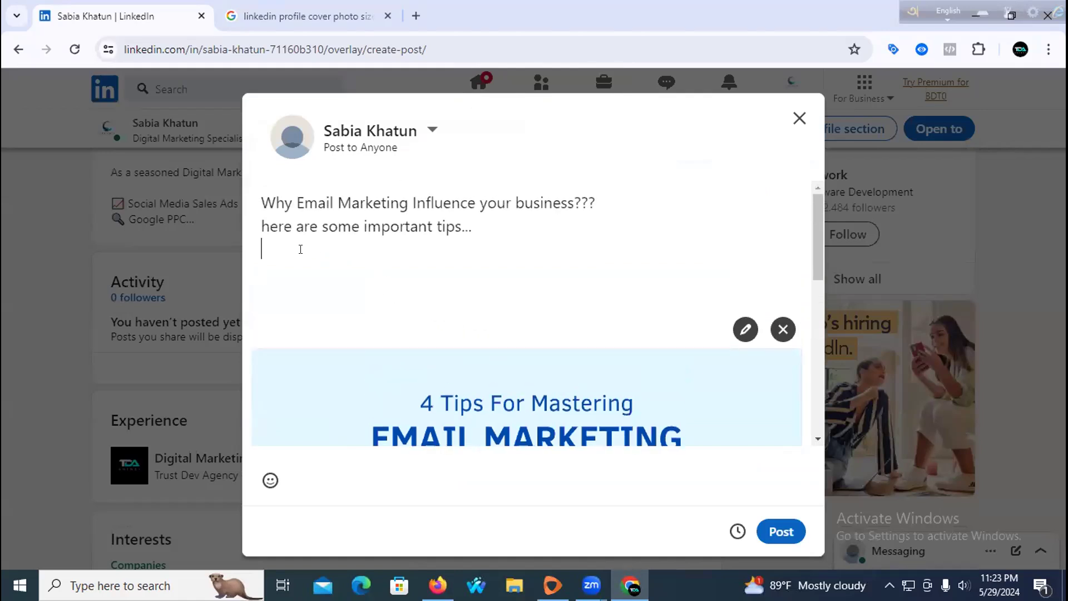
type("If you need an ")
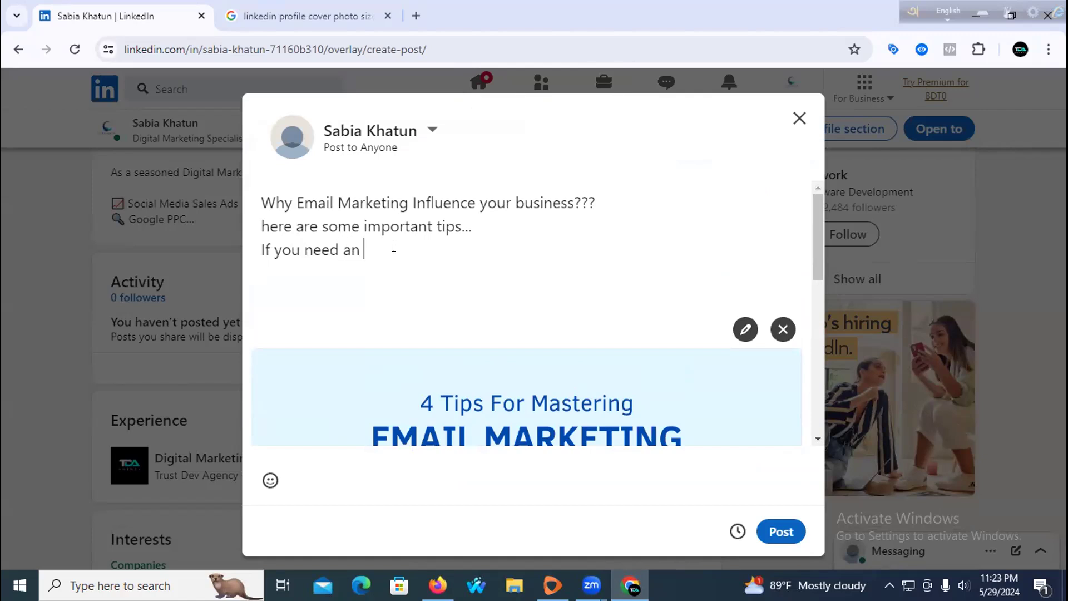
type("expert email marketin")
key("BackSpace")
key("BackSpace")
type("t")
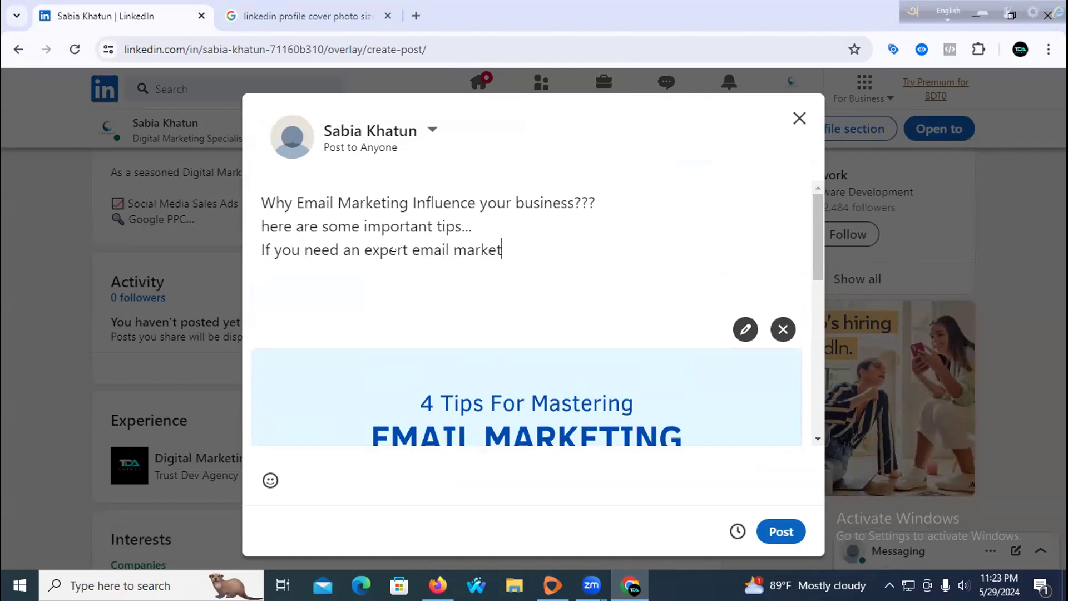
type("er for your businee")
type("s the")
type("n you")
key("BackSpace")
key("BackSpace")
key("BackSpace")
type("here you go")
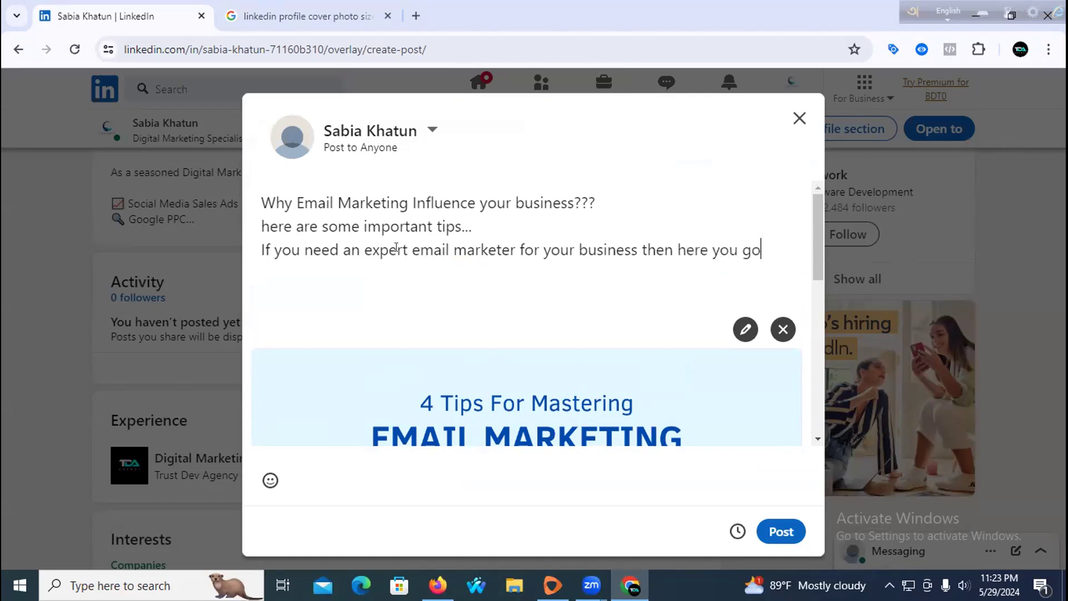
type("..")
key("Return")
Add the trustdevagency.com/contact link and a 'you will find our expert increase your ROI' line, then select the caption.
type("trust dev")
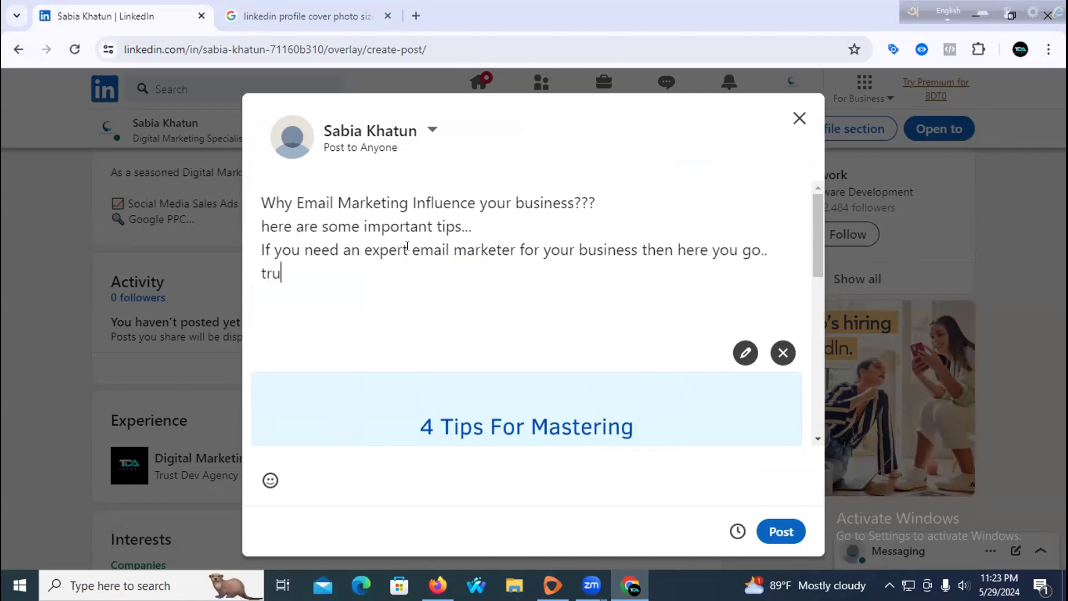
key("BackSpace")
key("BackSpace")
key("BackSpace")
key("BackSpace")
type("devagency.com")
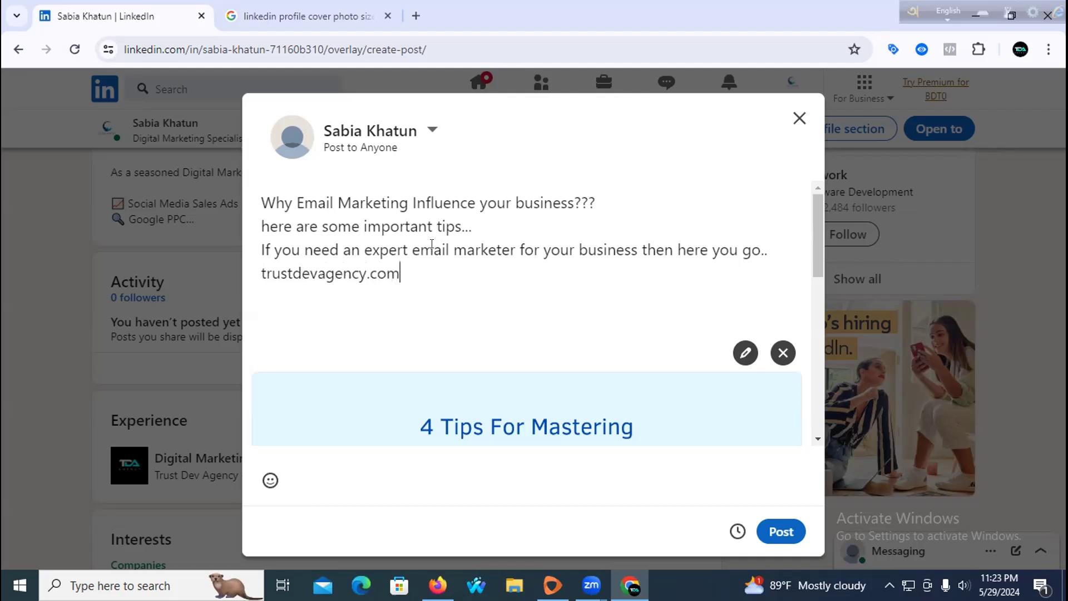
type("/contact")
key("Return")
type("y")
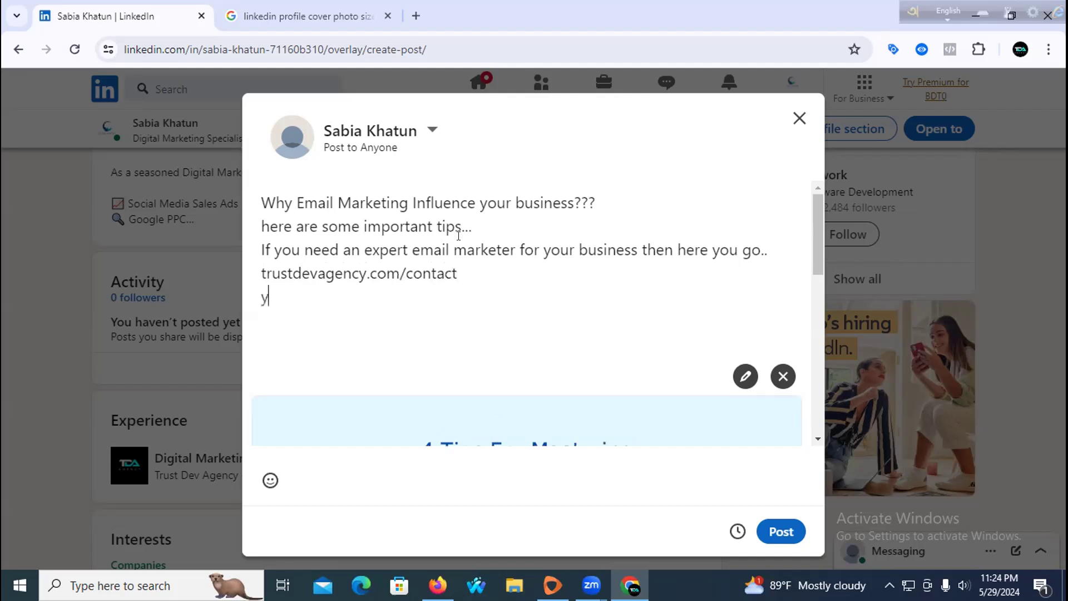
type("ou will find our ex")
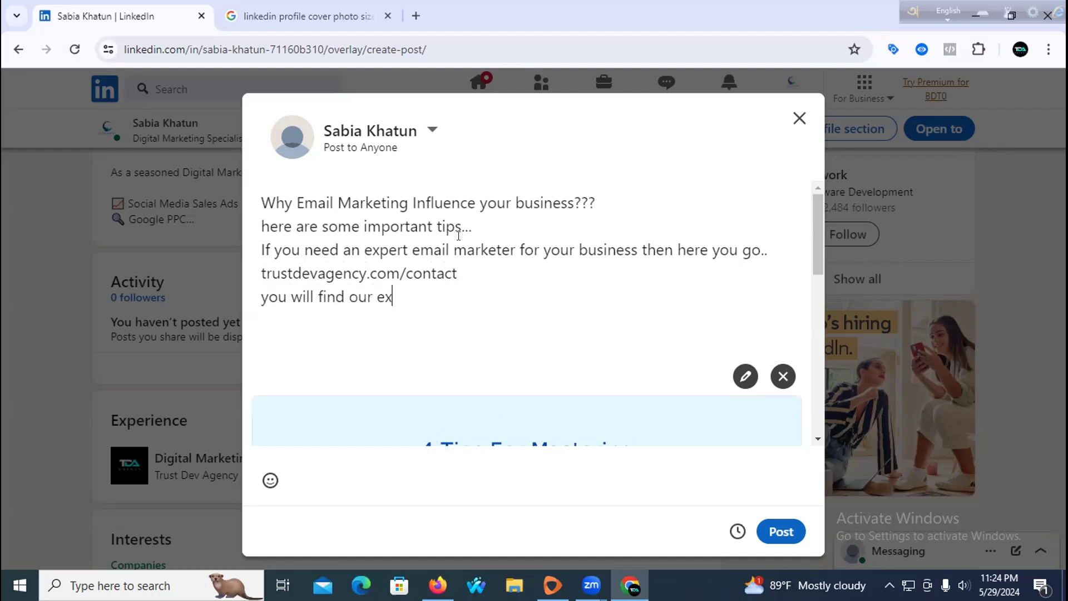
type("pert to")
type("increase your ")
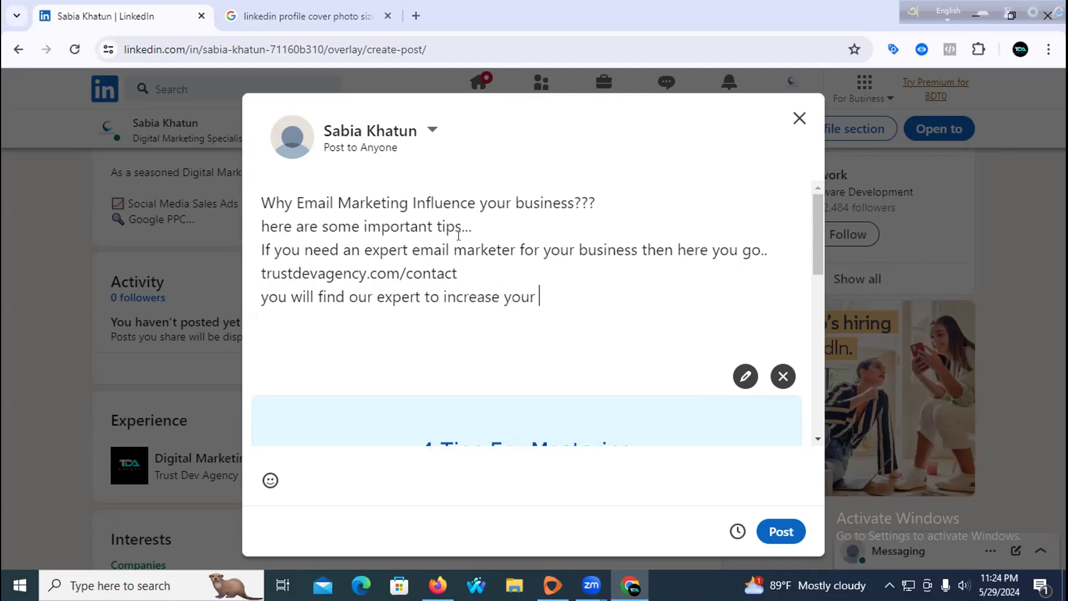
type("ROI")
left_click_drag(622, 293, 233, 188)
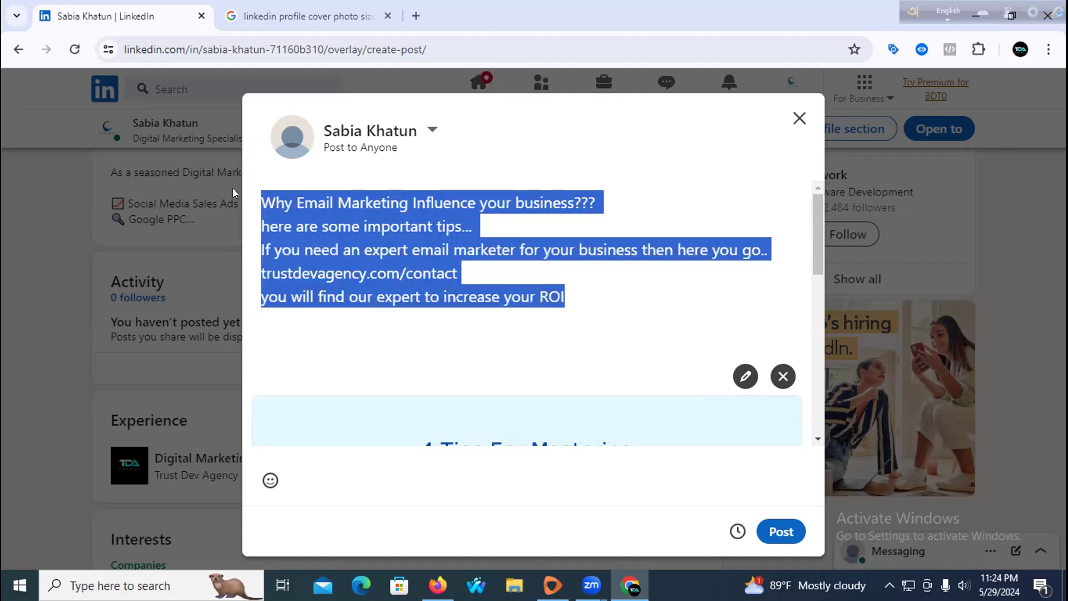
Ask ChatGPT in a new chat to turn the pasted caption into American-style LinkedIn content.
key("alt+Tab")
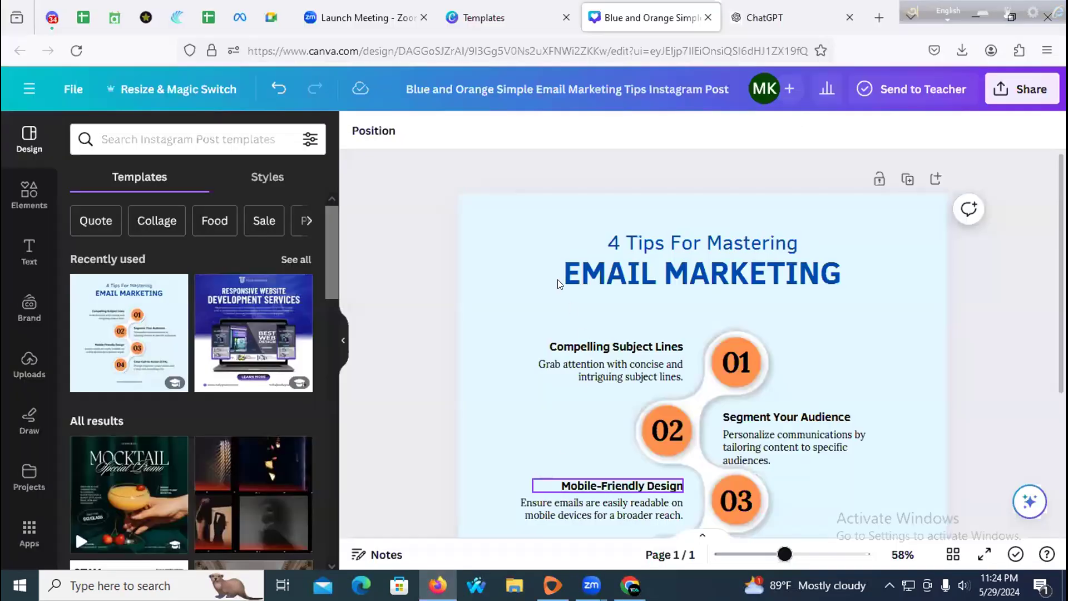
left_click(793, 17)
left_click(61, 129)
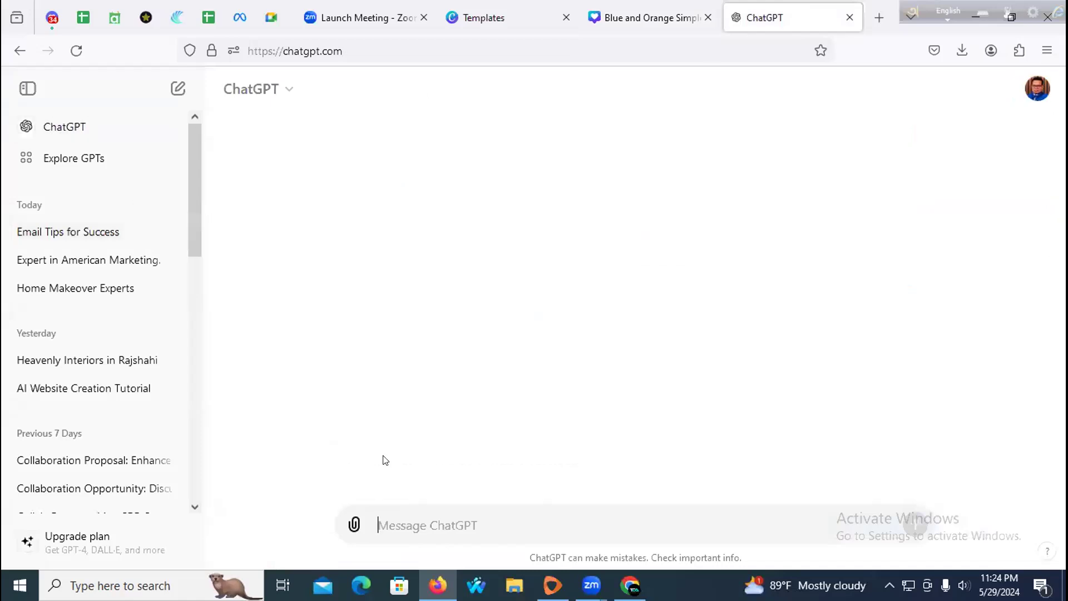
key("ctrl+v")
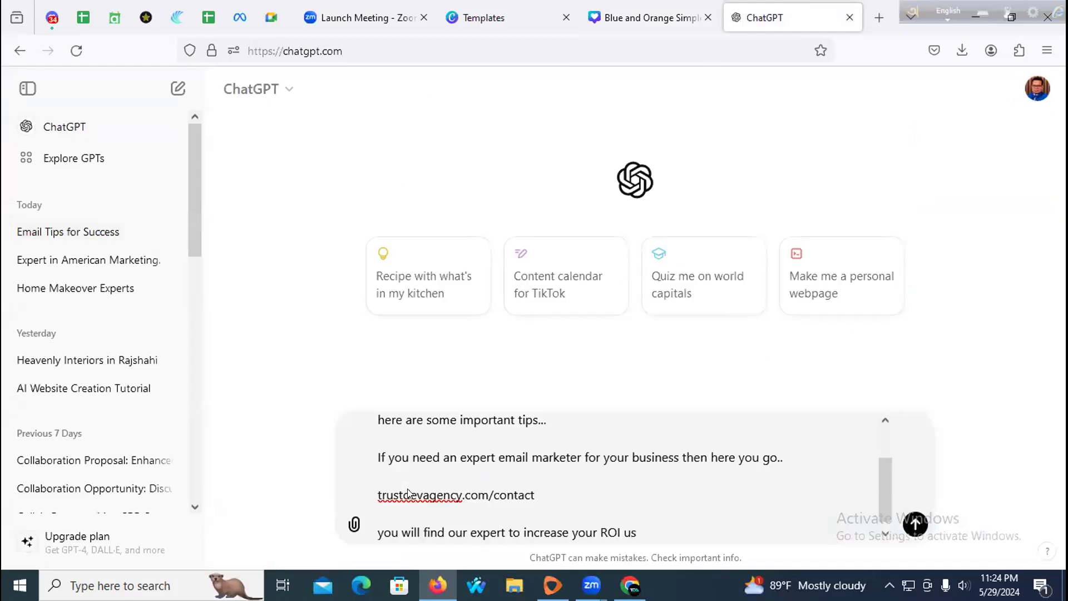
type("is make a content ")
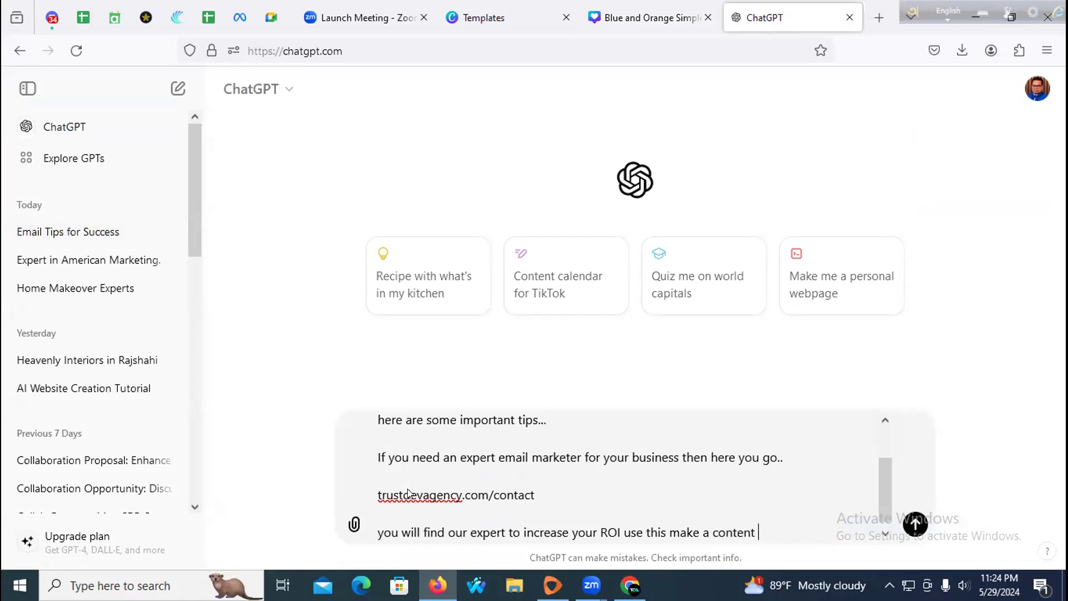
type("for linkedin ")
type("amr")
type("rican style")
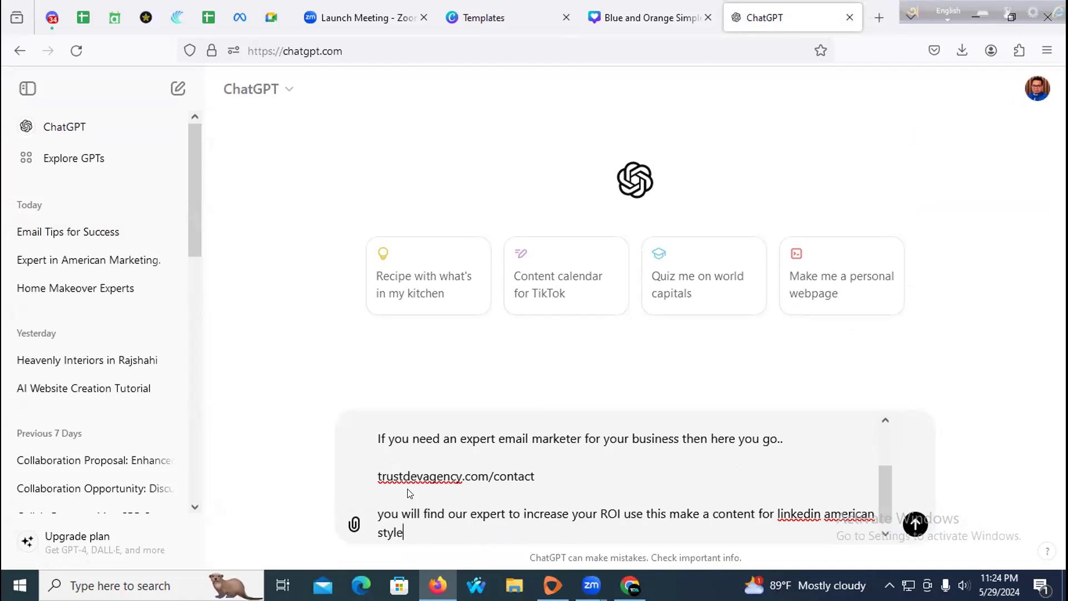
key("Return")
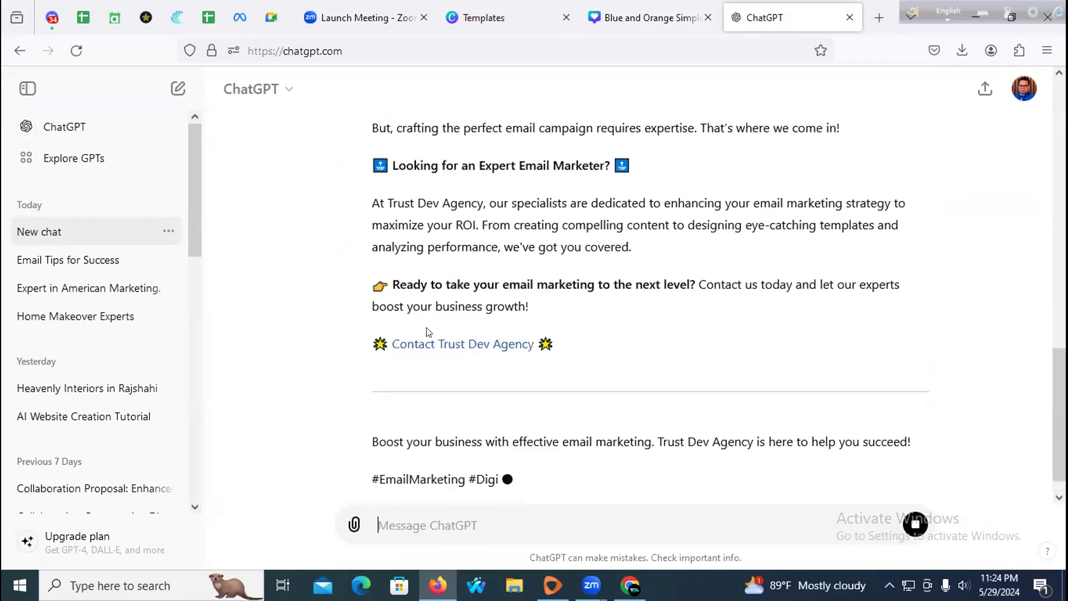
Copy the Expert Email Marketer section from ChatGPT's reply.
scroll(525, 368, "up", 2)
scroll(525, 368, "down", 2)
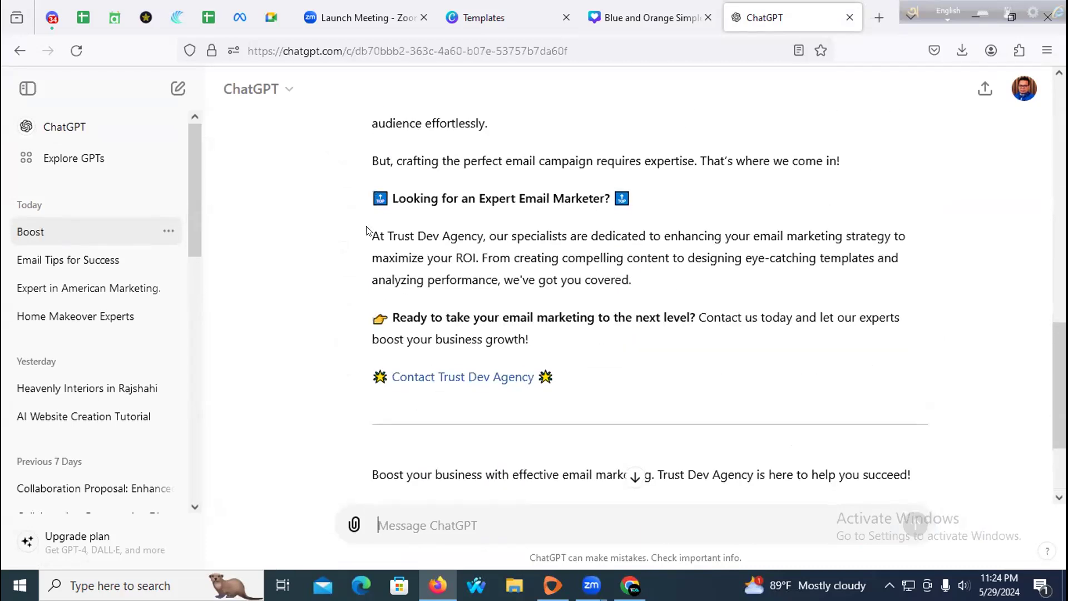
left_click_drag(370, 195, 568, 362)
key("ctrl+c")
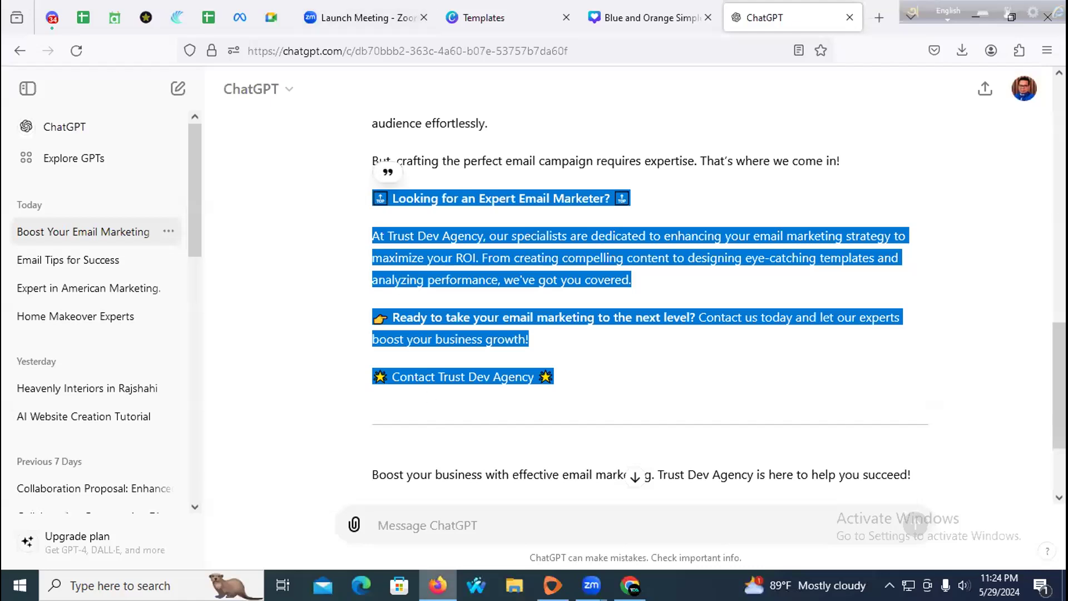
key("alt+Tab")
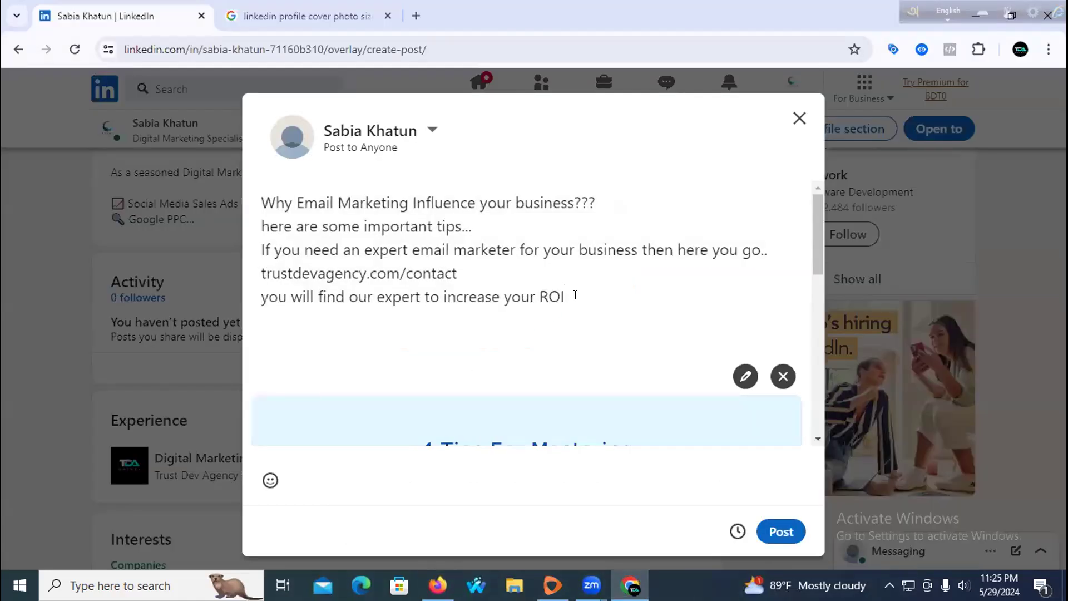
Paste ChatGPT's 'Looking for an Expert Email Marketer?' text over the caption's last three lines, adding a blank line.
left_click_drag(274, 310, 620, 289)
left_click(261, 248)
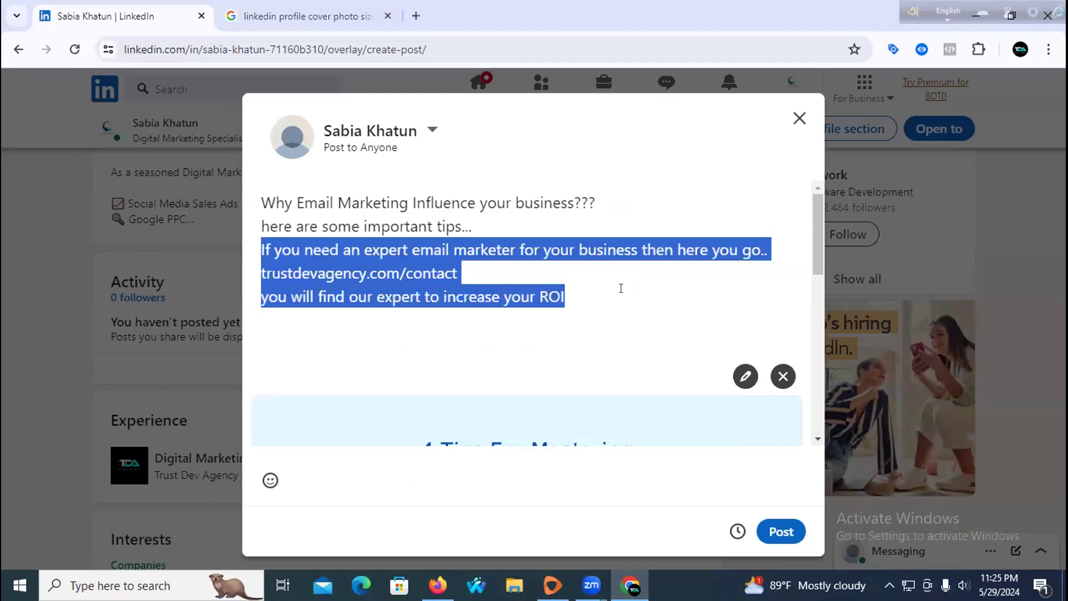
key("ctrl+v")
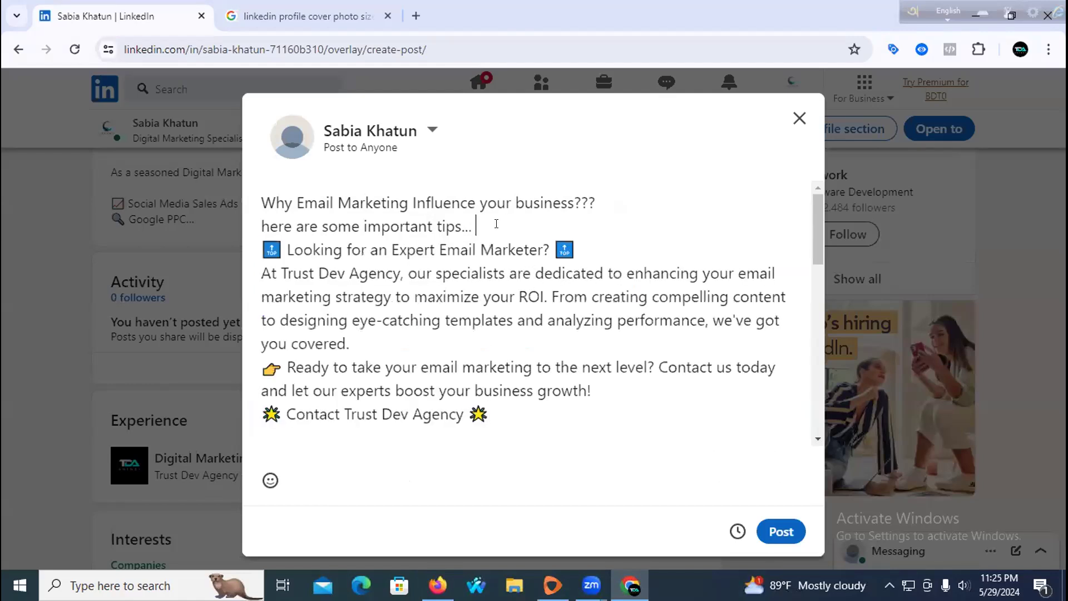
key("Return")
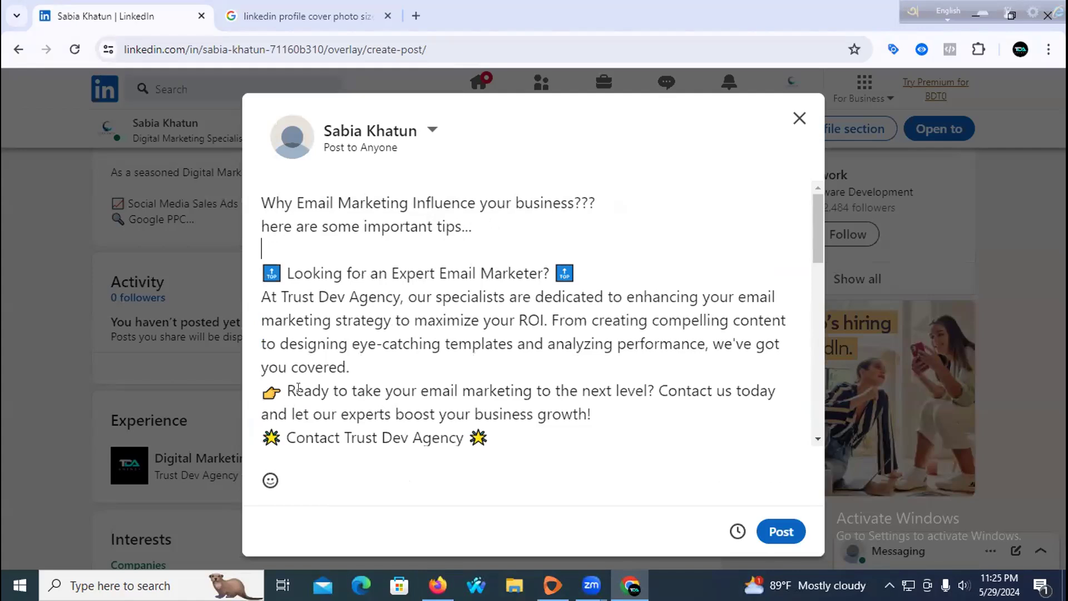
scroll(502, 420, "down", 3)
scroll(519, 346, "up", 3)
scroll(526, 323, "down", 3)
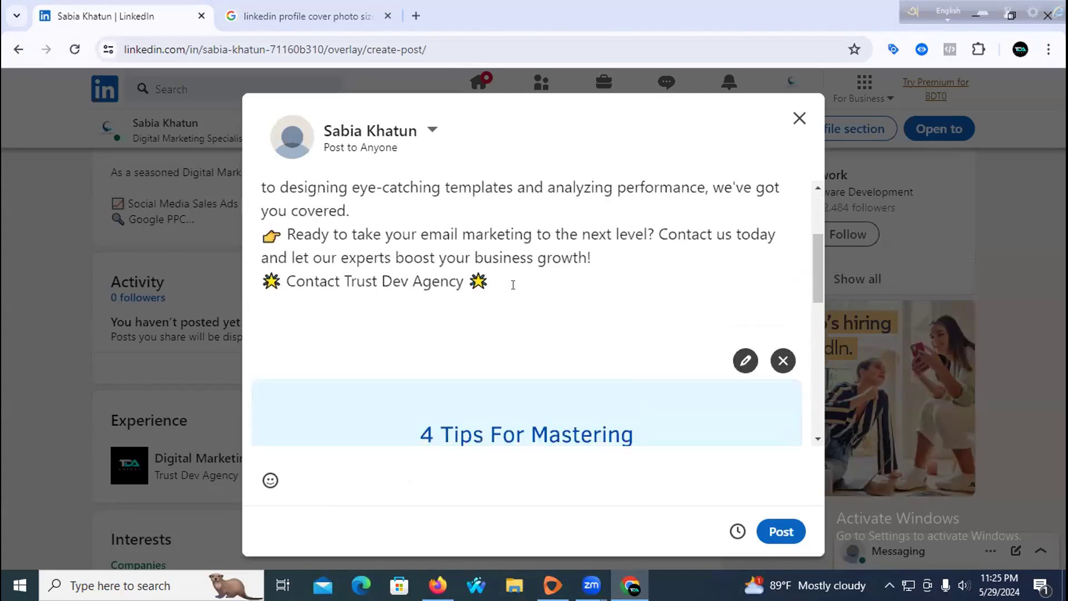
scroll(513, 285, "up", 3)
scroll(513, 285, "down", 3)
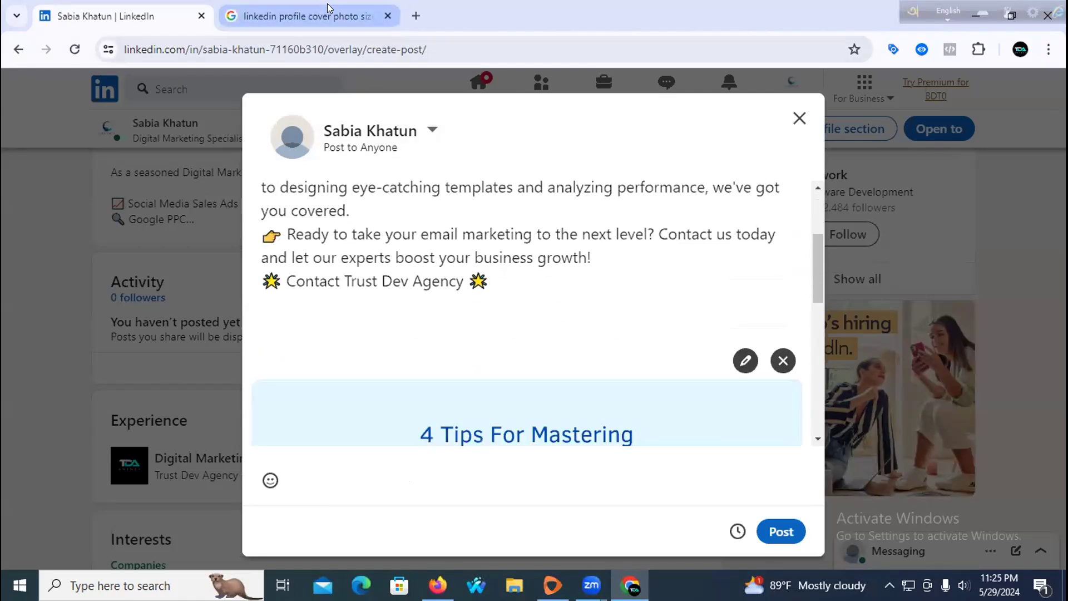
left_click(330, 10)
Search Google for trustdevagency.com, open the agency site, and copy its Calendly booking URL.
left_click(248, 106)
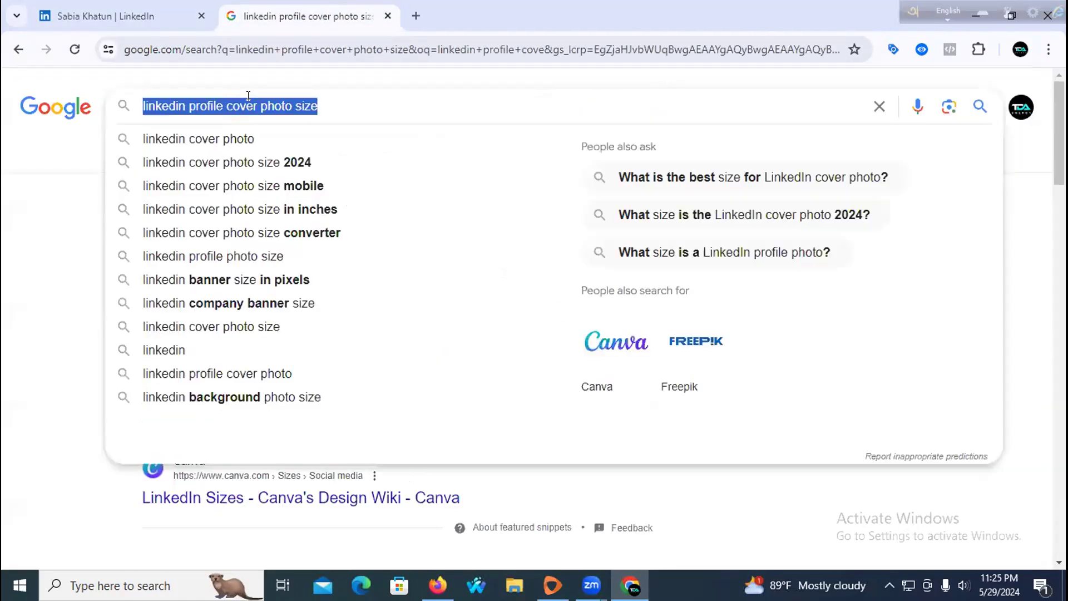
type("trs")
key("BackSpace")
type("ustde")
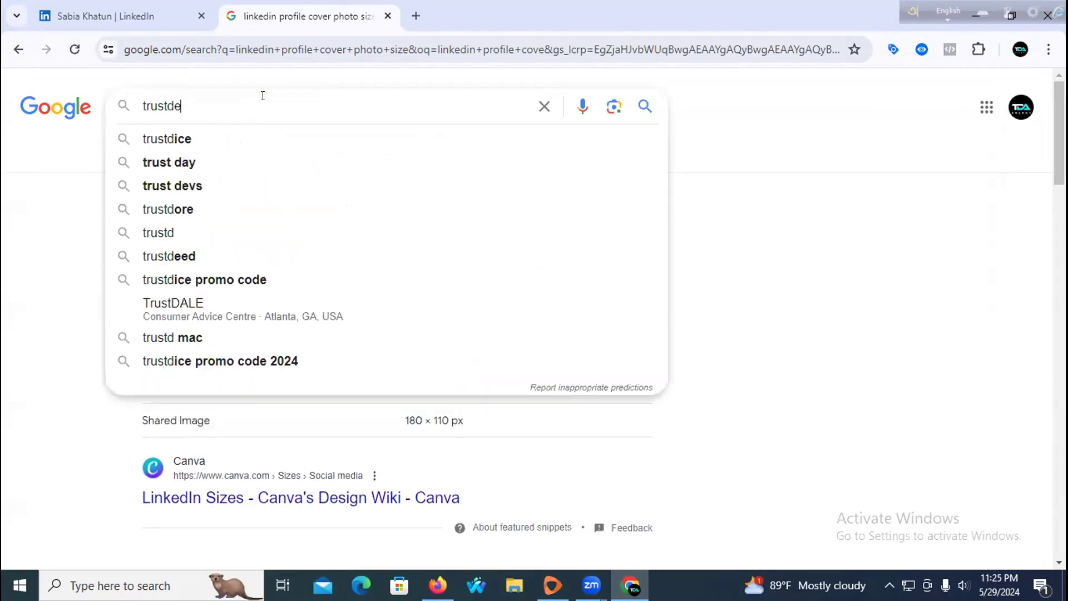
type("vagency.com")
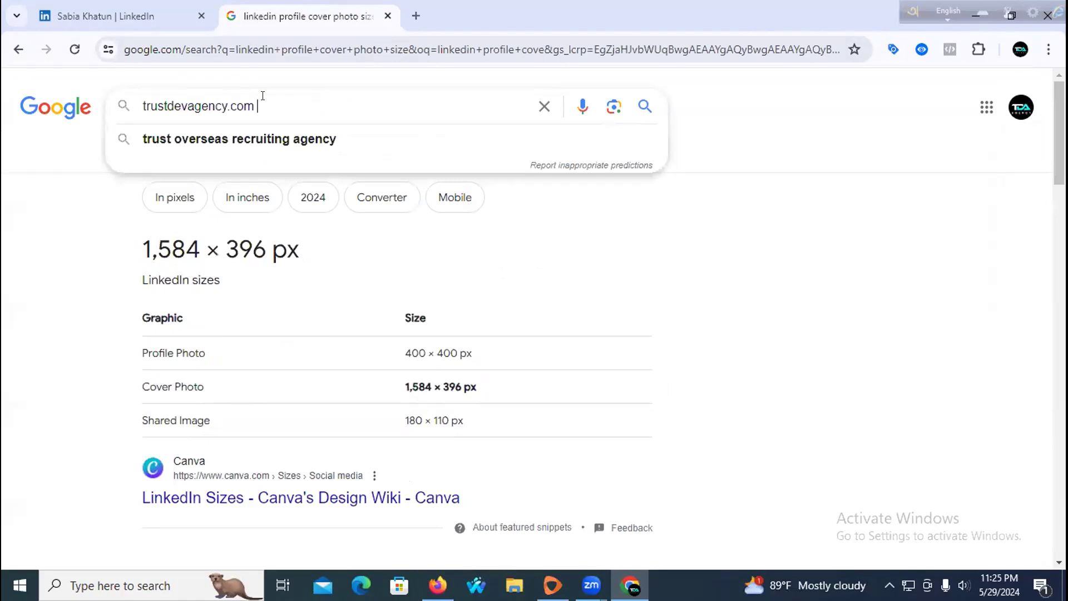
key("Return")
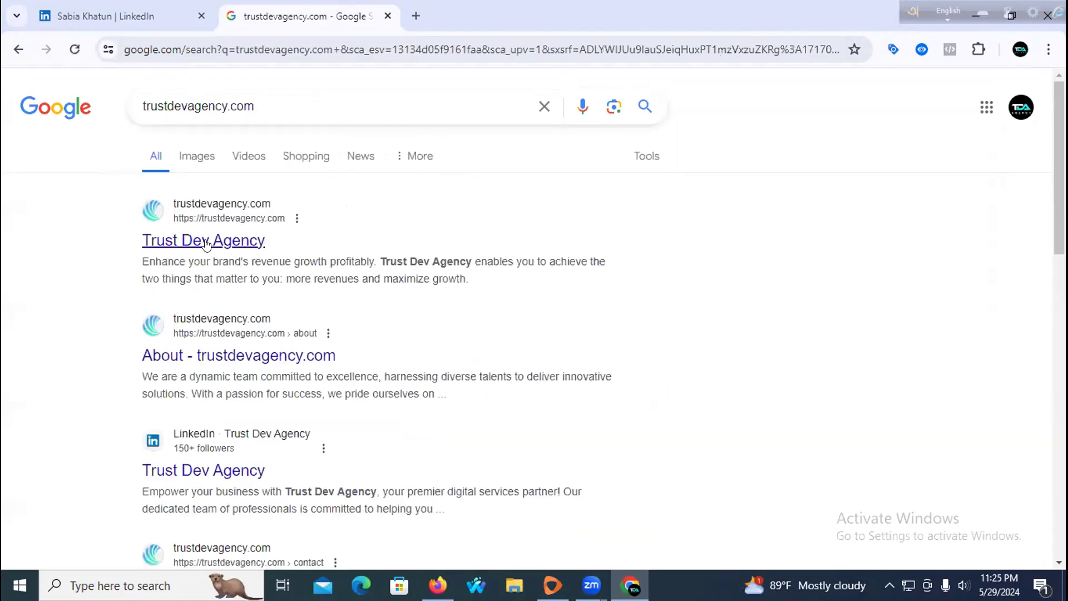
left_click(201, 241)
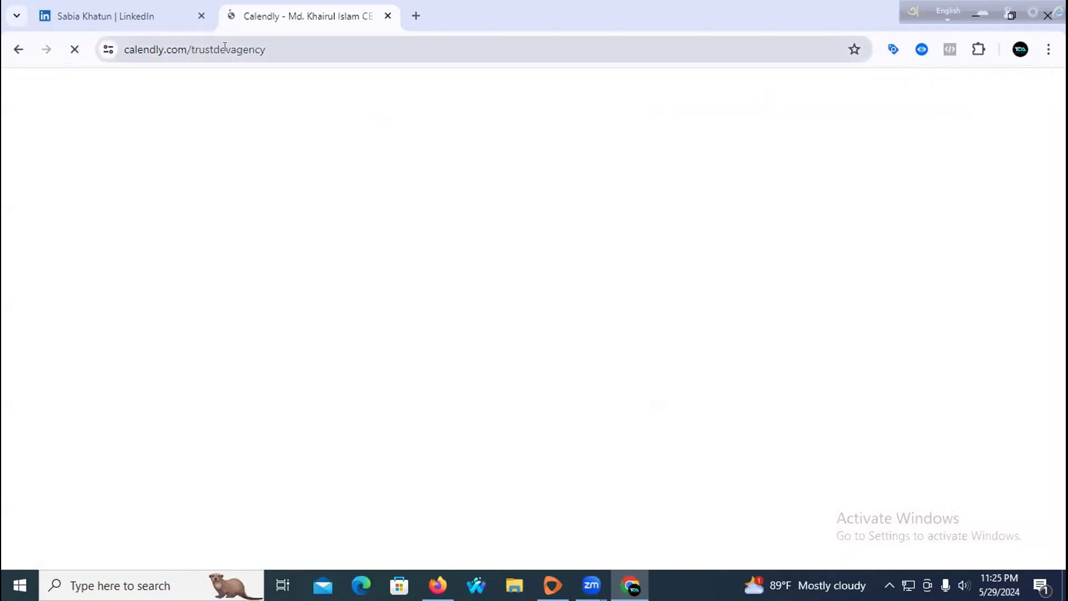
left_click(226, 51)
key("ctrl+c")
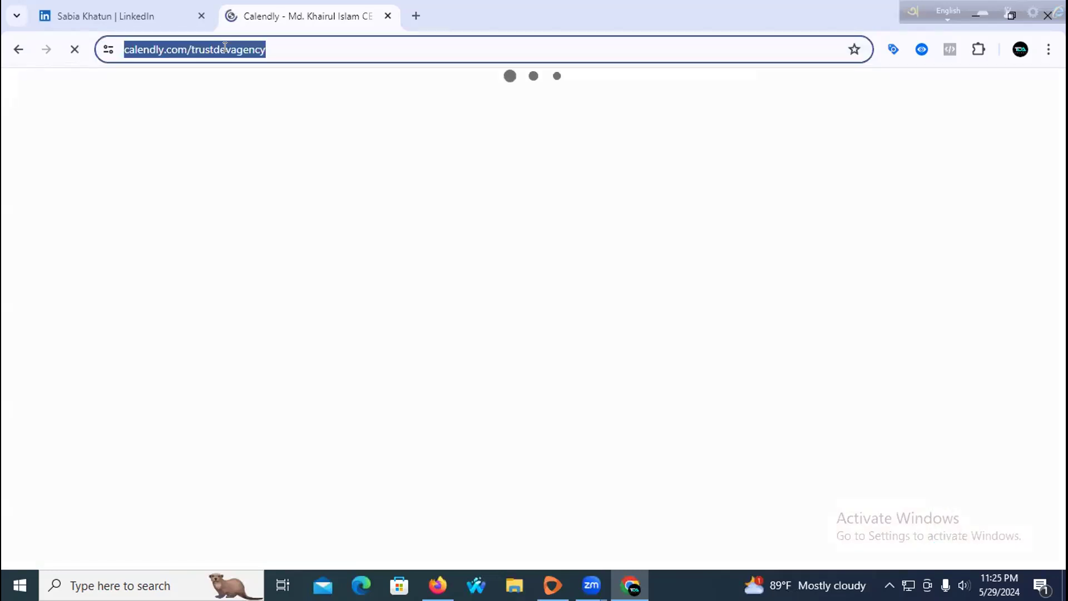
left_click(120, 11)
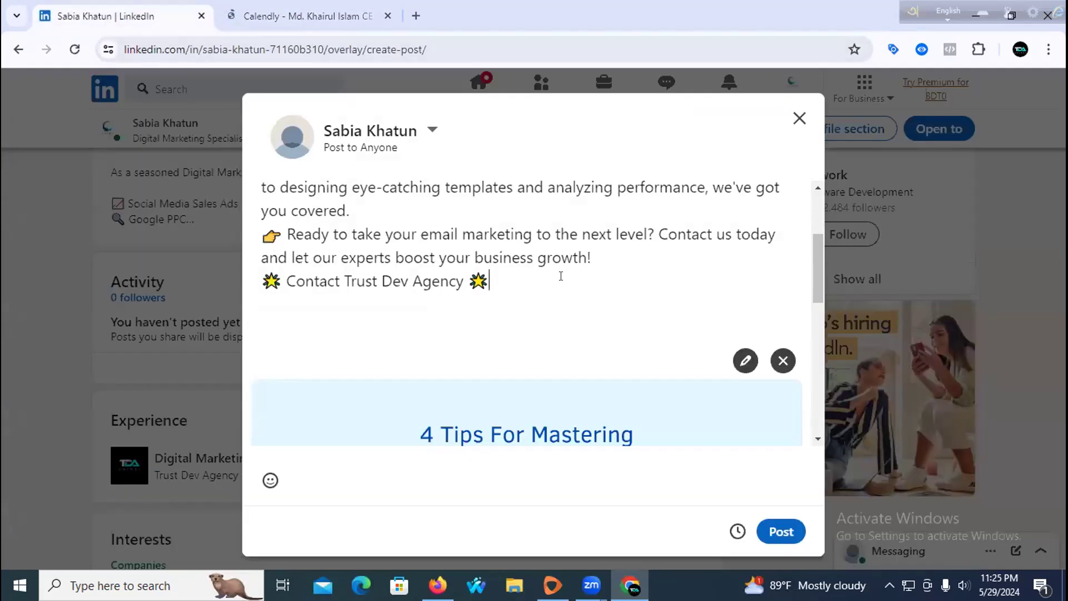
Add the Calendly booking link under the Contact Trust Dev Agency line, prefixed with the 👉 emoji.
key("Return")
key("Return")
key("ctrl+v")
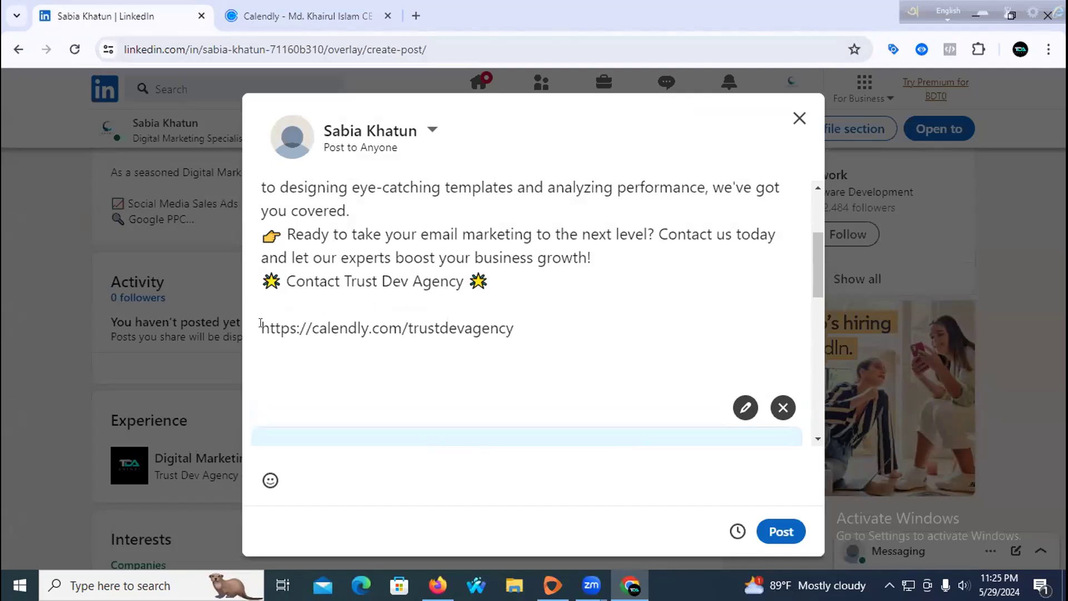
key("BackSpace")
left_click_drag(276, 234, 258, 240)
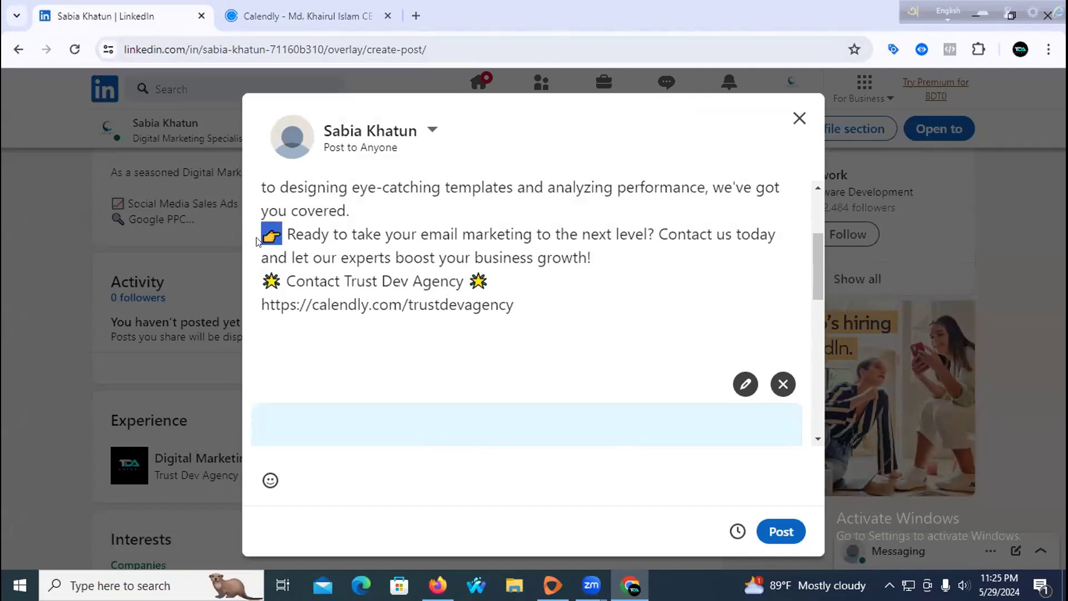
key("ctrl+c")
left_click(260, 298)
key("ctrl+v")
Review the finished draft and publish the post.
scroll(361, 294, "up", 3)
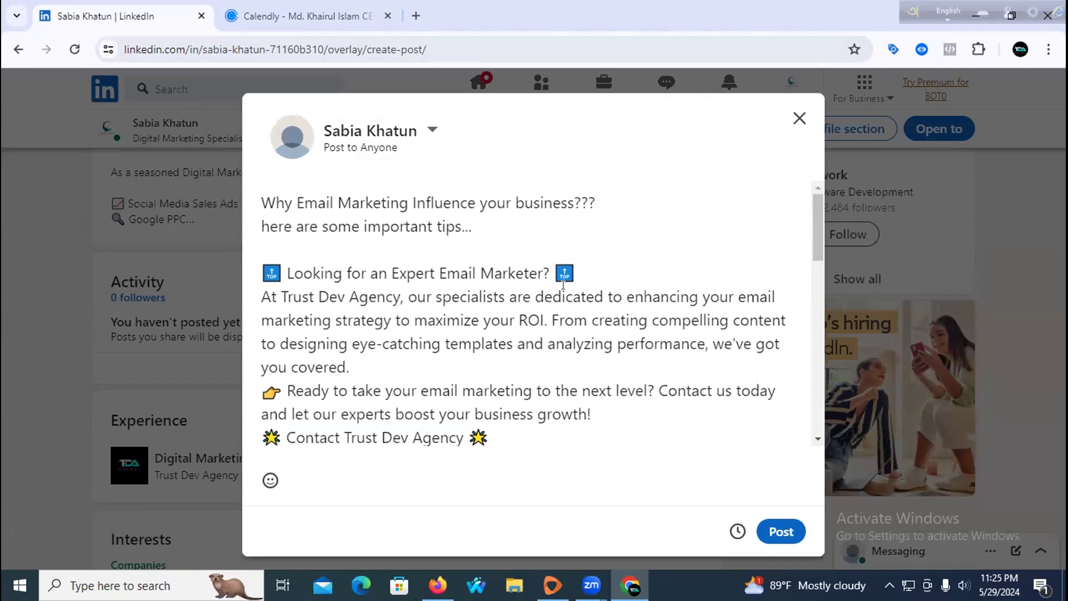
scroll(563, 284, "down", 10)
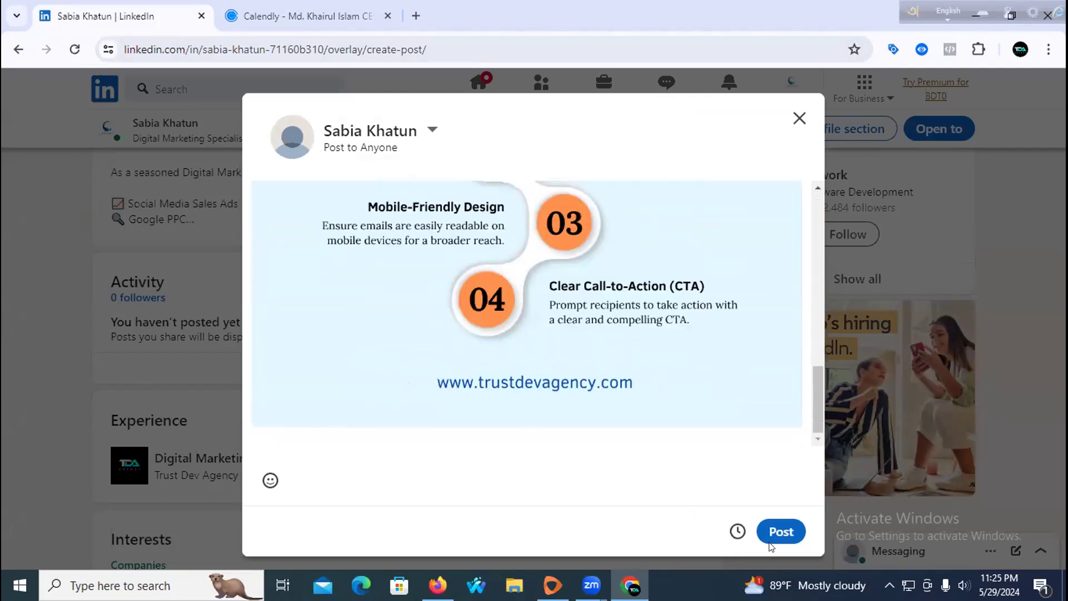
left_click(771, 540)
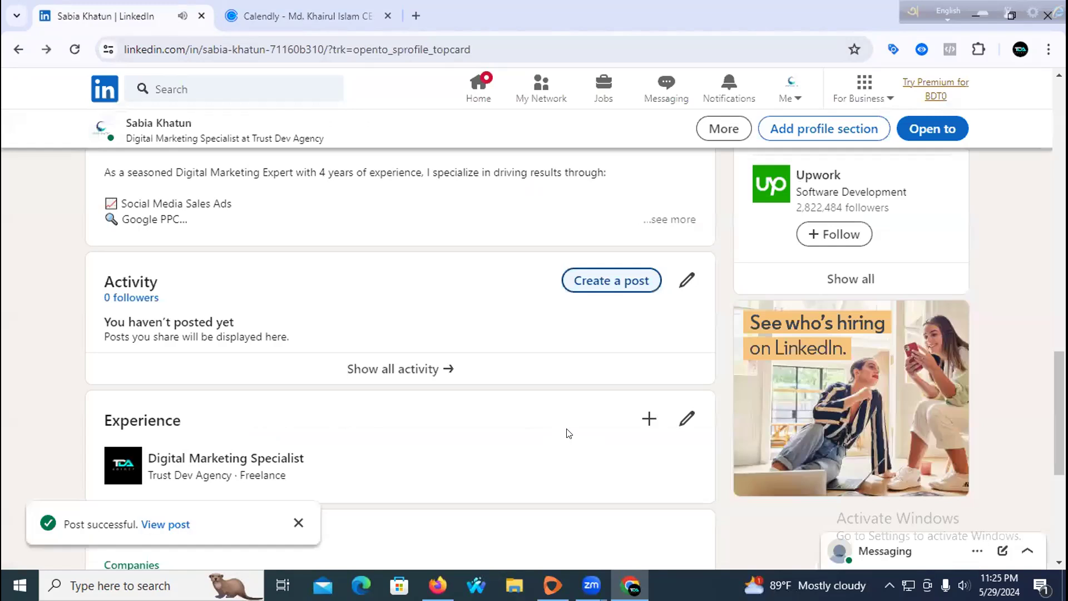
Scroll through the profile page after the post publishes, ending at the profile header.
scroll(303, 432, "up", 5)
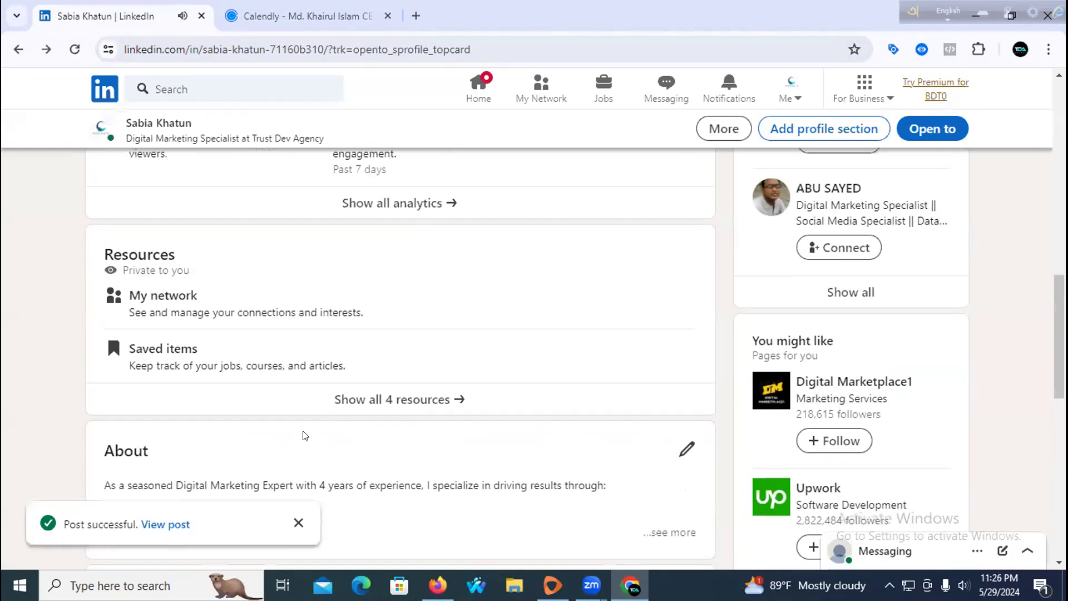
scroll(305, 435, "up", 12)
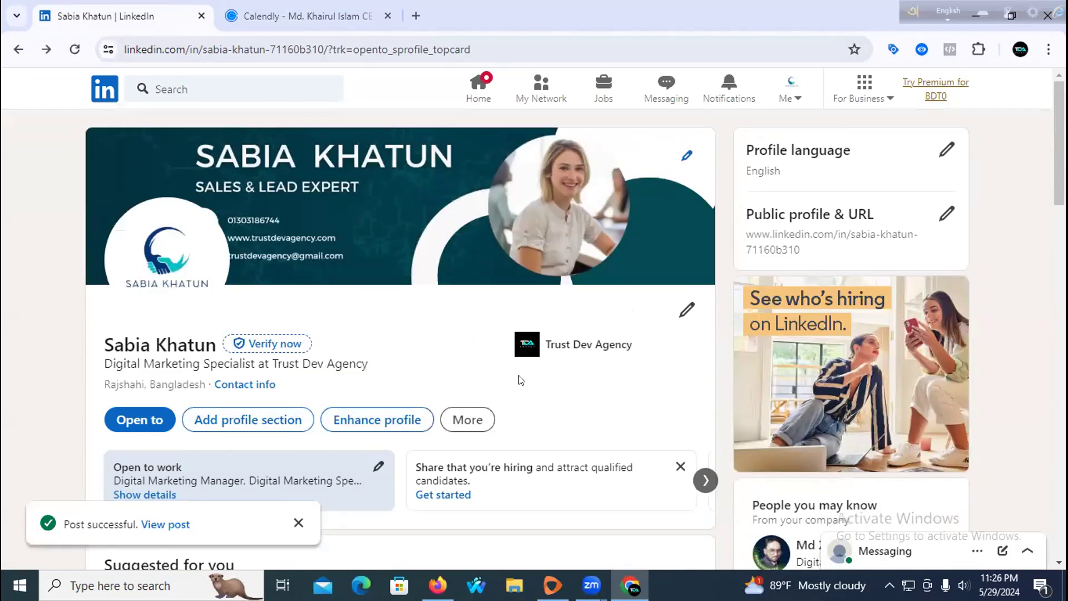
scroll(406, 334, "down", 4)
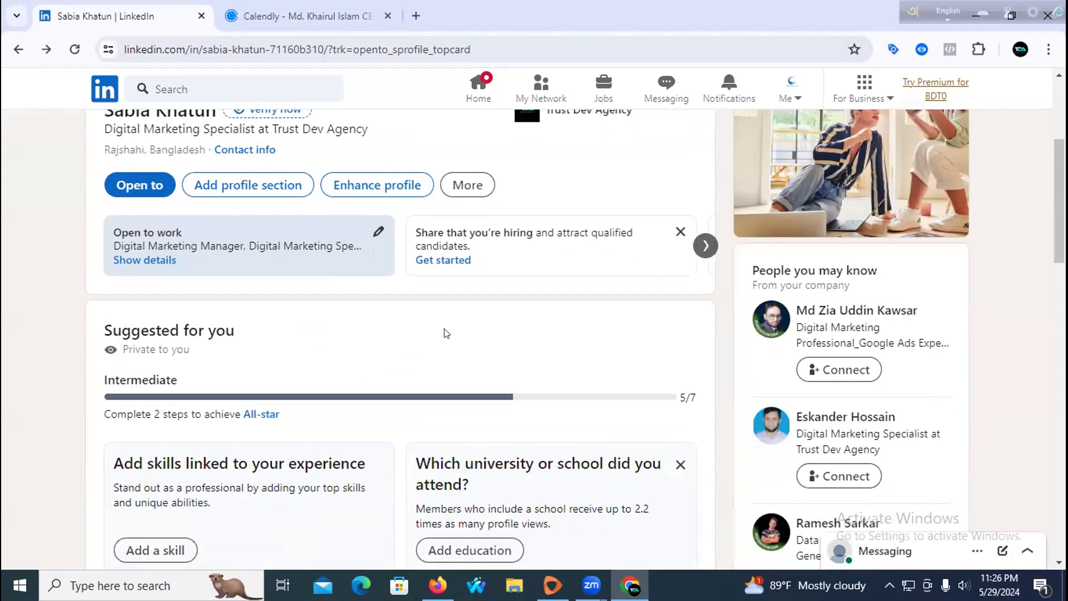
scroll(434, 323, "down", 4)
scroll(393, 310, "up", 8)
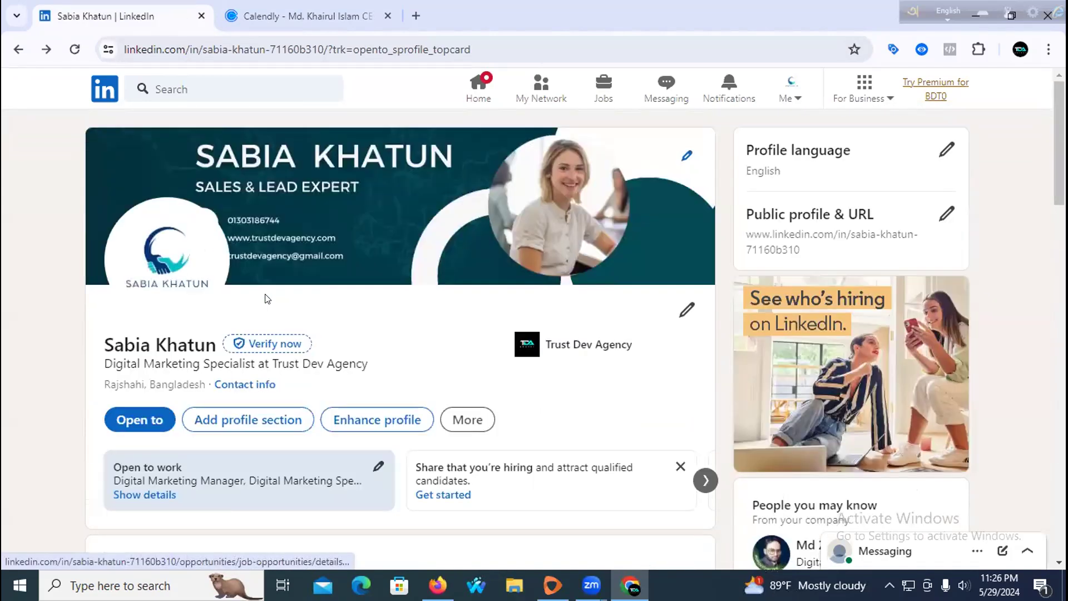
scroll(482, 296, "down", 15)
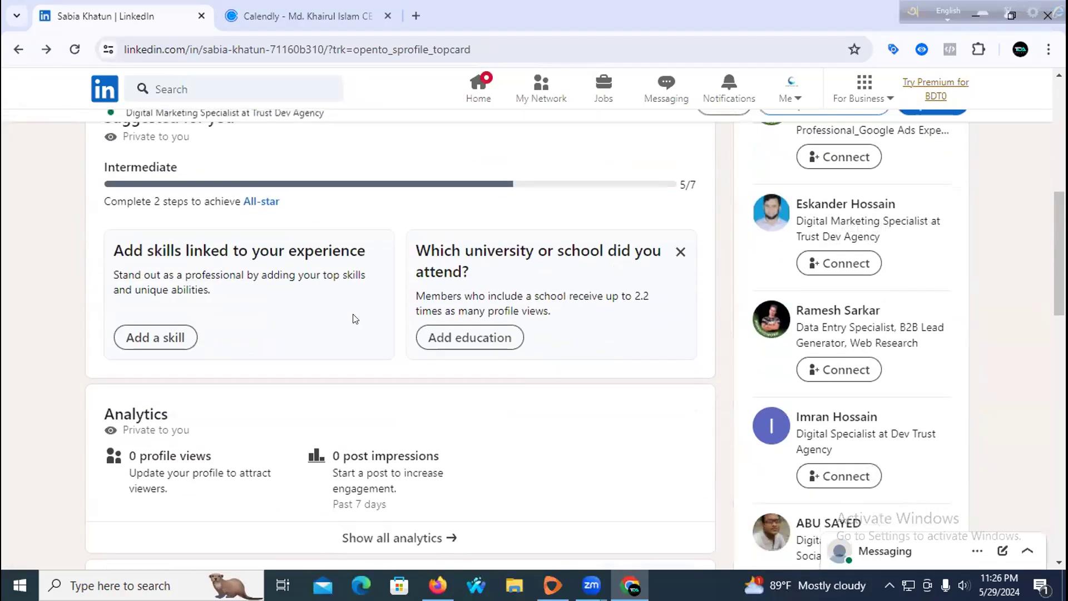
scroll(347, 311, "down", 8)
scroll(345, 317, "up", 17)
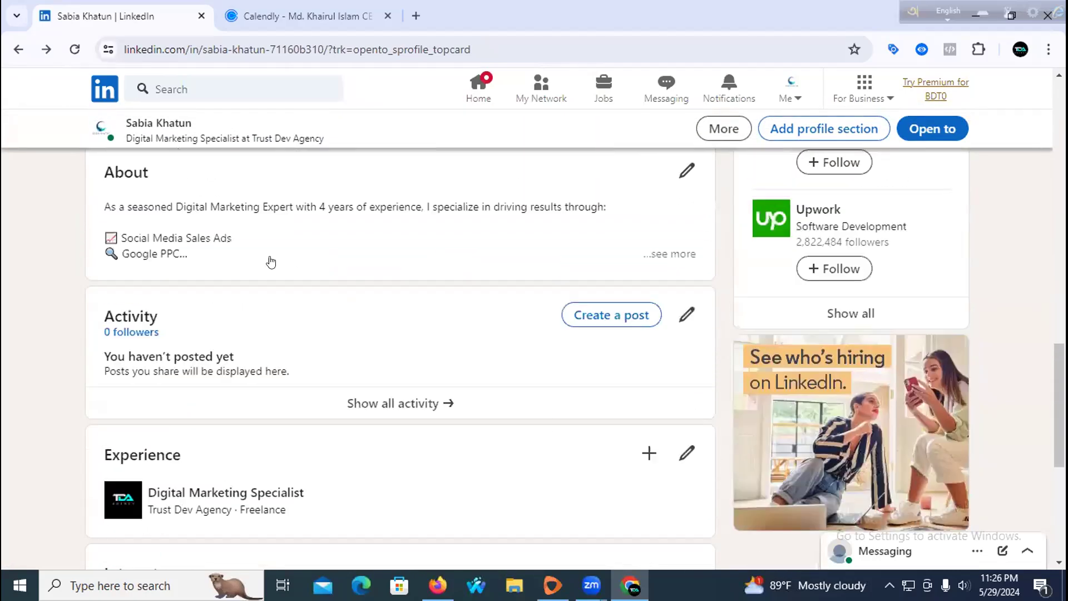
scroll(233, 261, "up", 8)
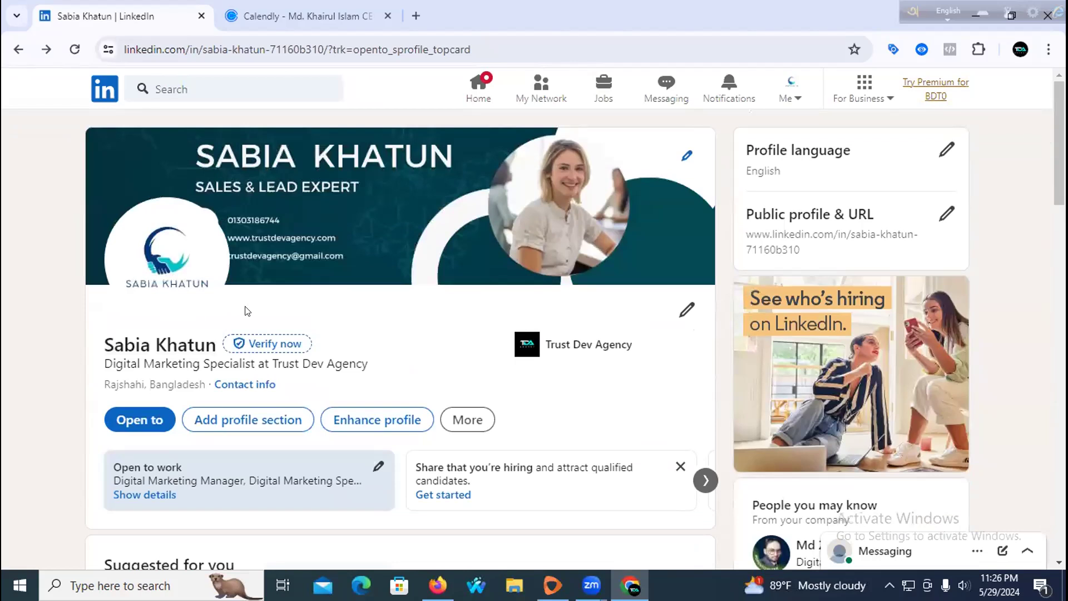
scroll(677, 255, "down", 2)
scroll(774, 207, "up", 2)
Open the Public profile & URL settings page.
left_click(790, 89)
left_click(993, 218)
left_click(946, 213)
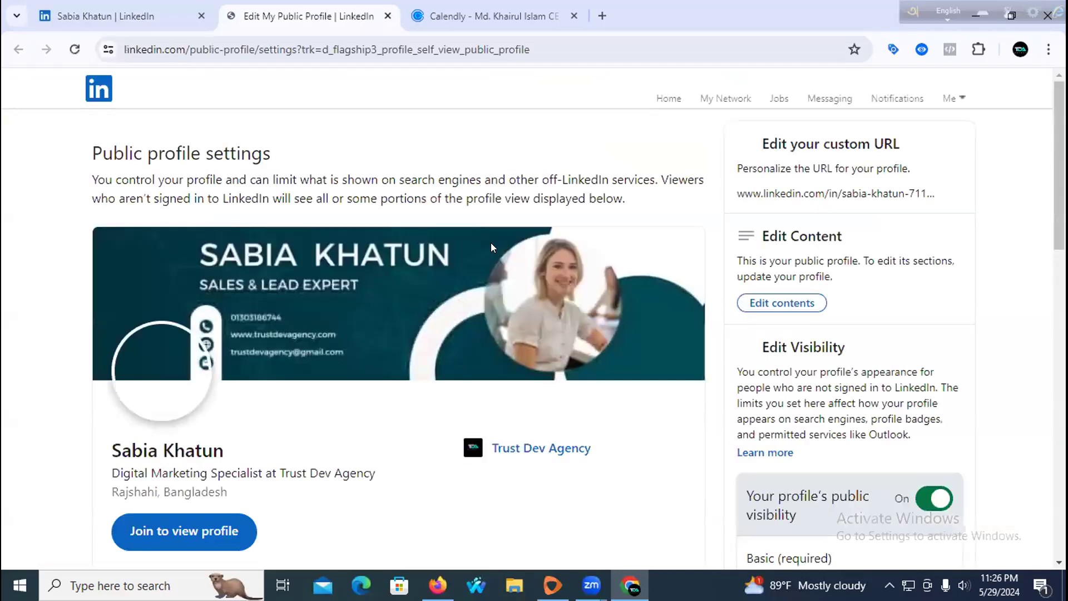
left_click(134, 16)
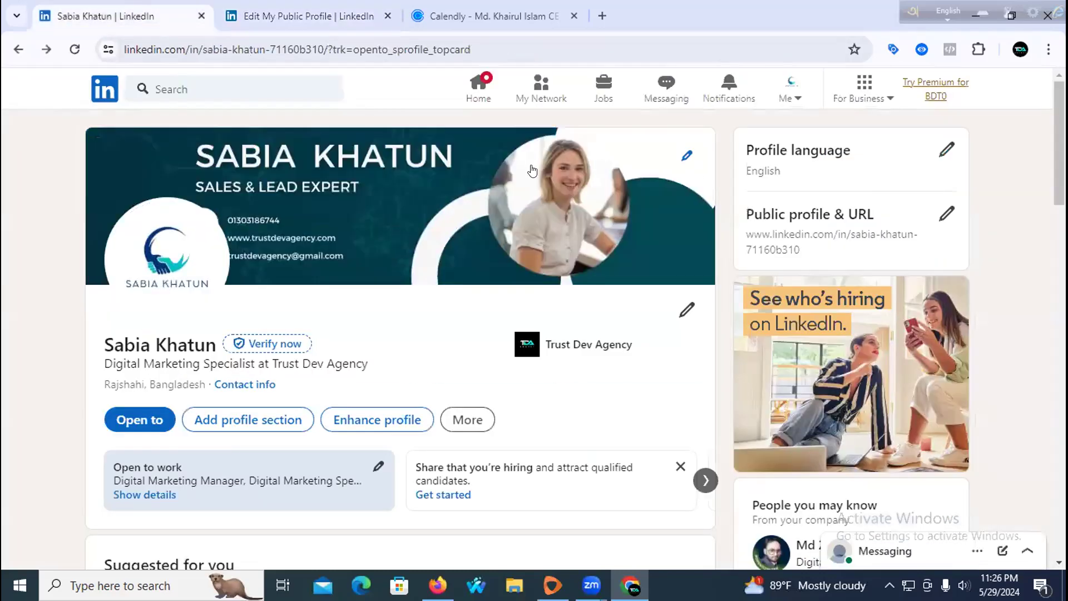
left_click(947, 214)
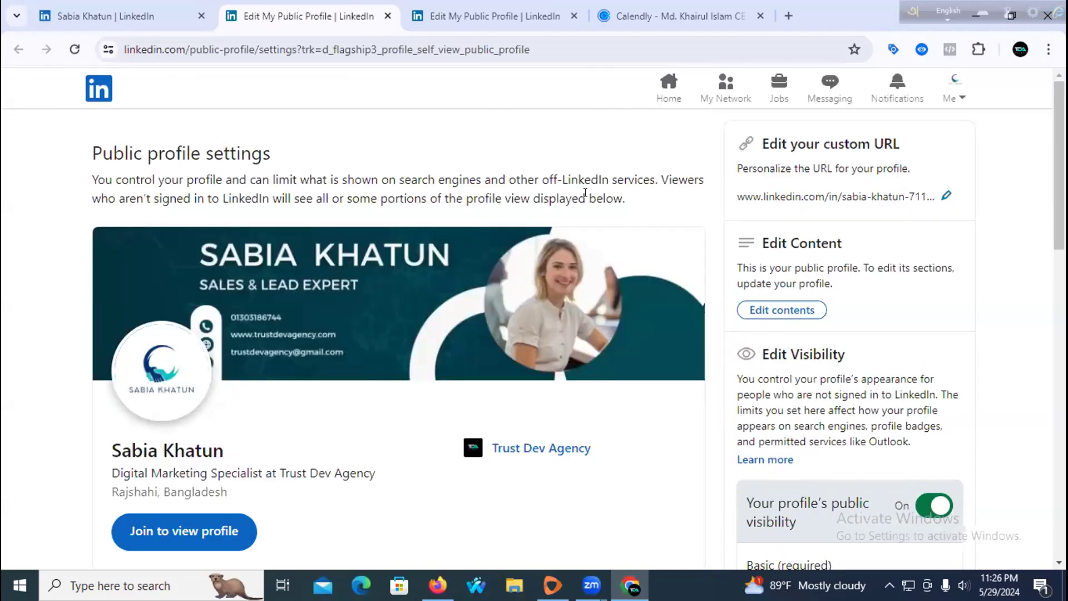
Replace the custom URL with the new expert handle, remove the rejected underscore, and save it.
left_click(946, 196)
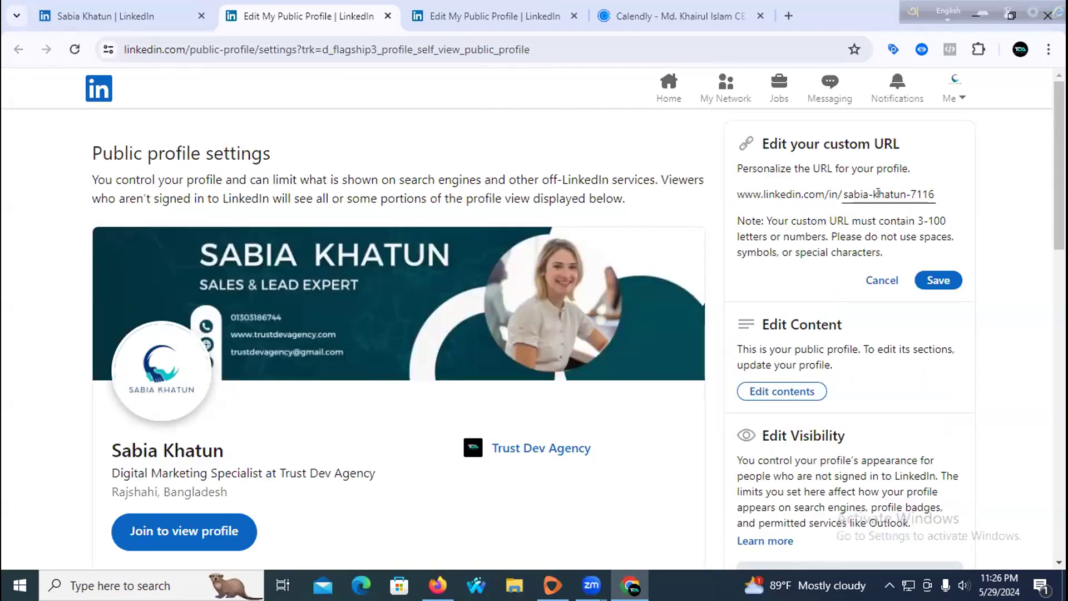
left_click_drag(839, 188, 983, 197)
key("BackSpace")
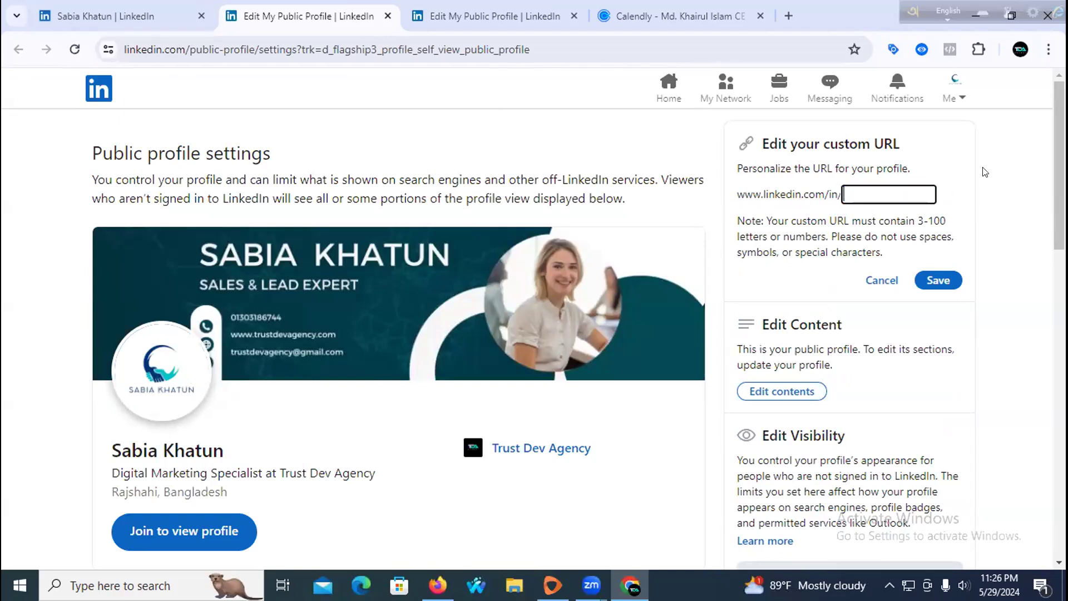
type("sab")
key("BackSpace")
key("BackSpace")
type("abia")
type("expert_sabia")
left_click(940, 277)
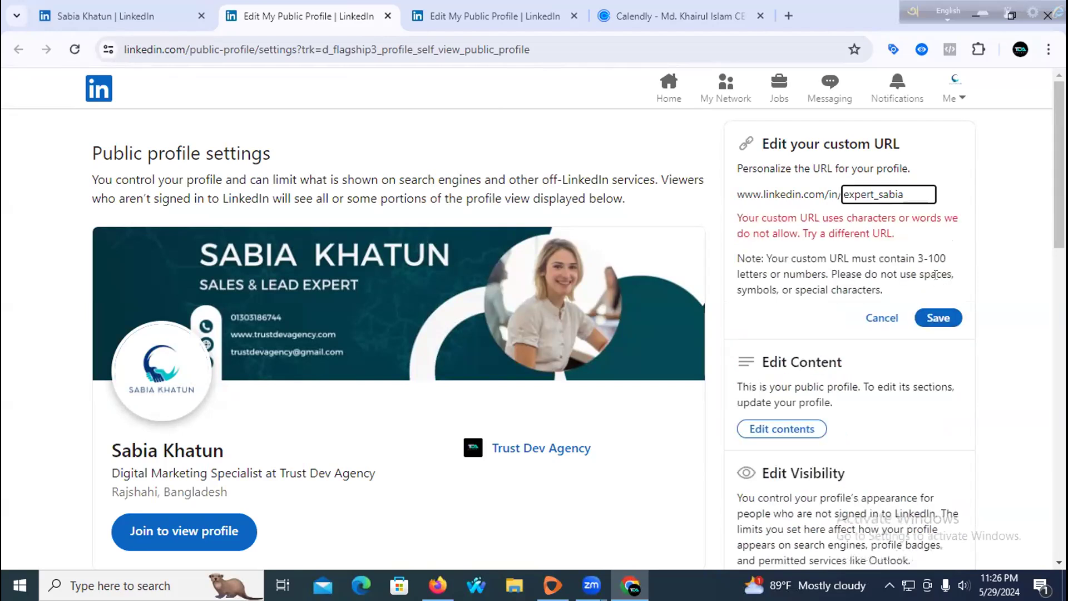
left_click(878, 193)
key("BackSpace")
left_click(928, 319)
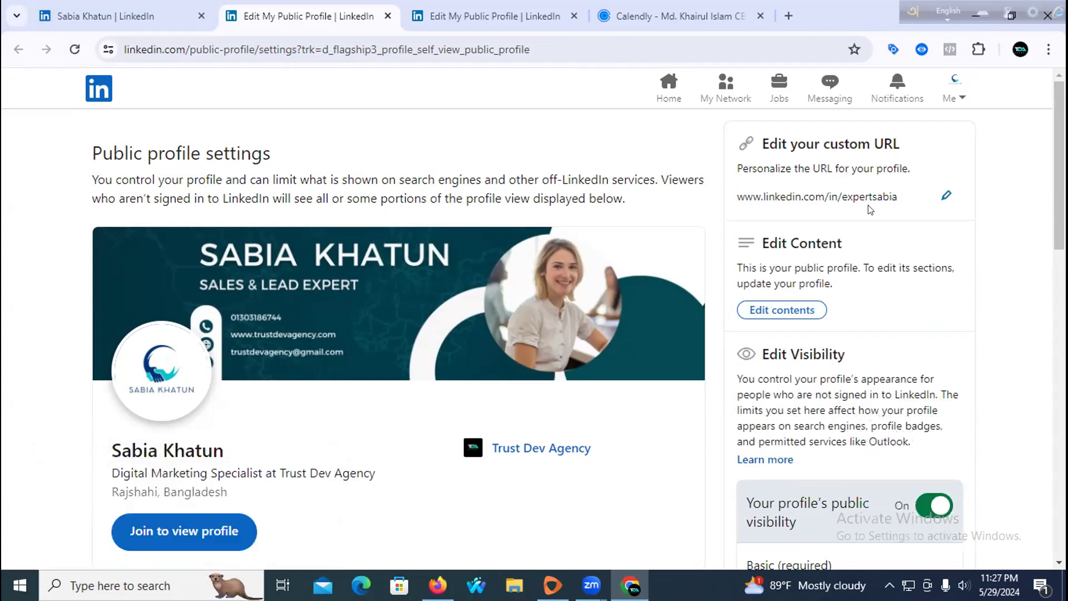
View the profile from the account menu and confirm its new custom web address.
left_click(99, 87)
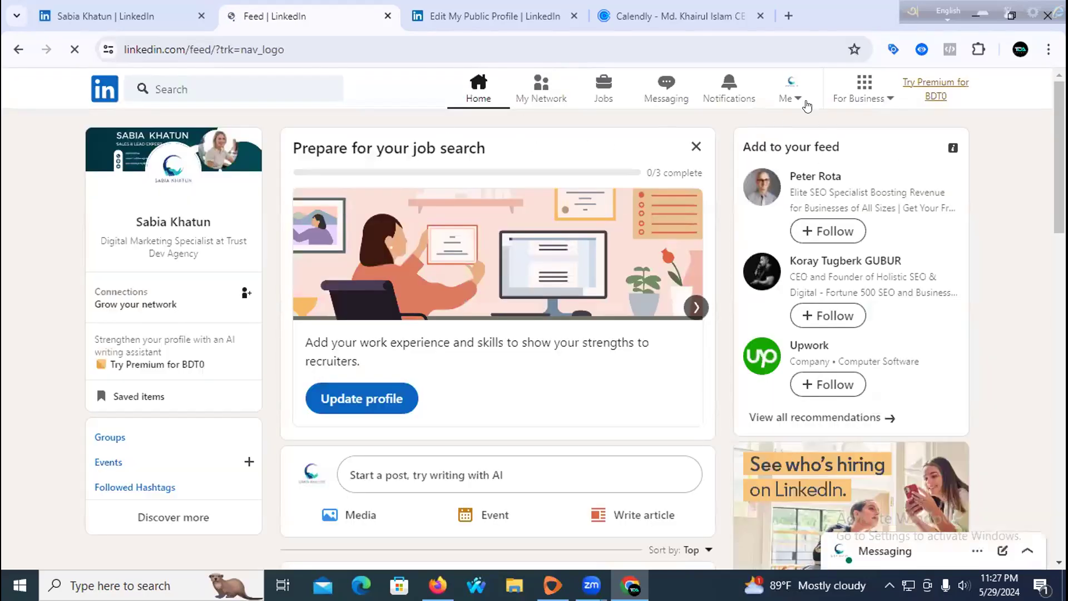
left_click(787, 94)
left_click(667, 187)
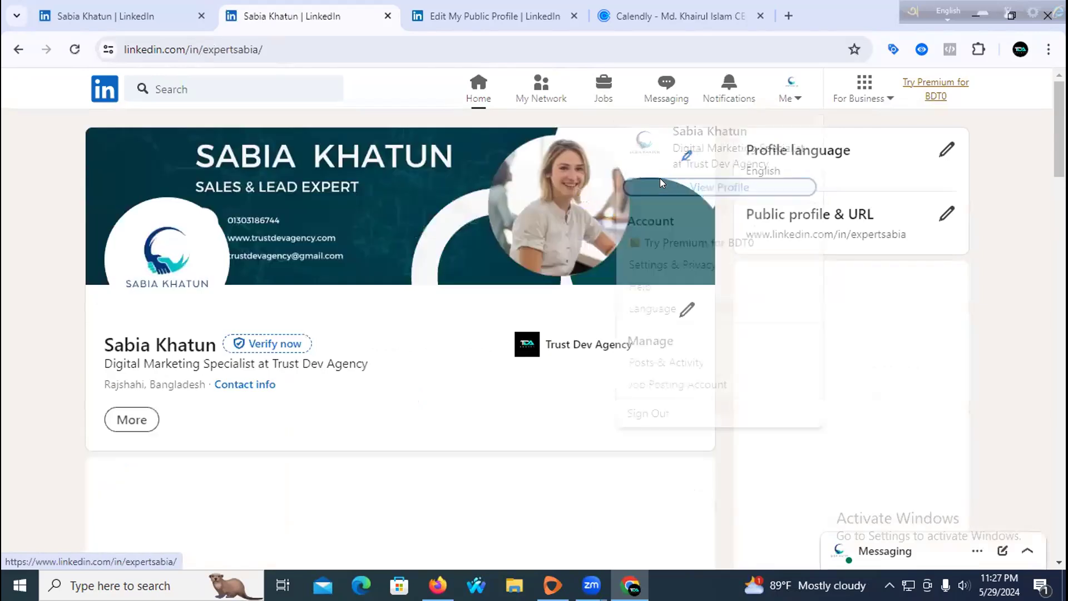
left_click(290, 51)
double_click(290, 51)
left_click(14, 181)
scroll(356, 267, "down", 4)
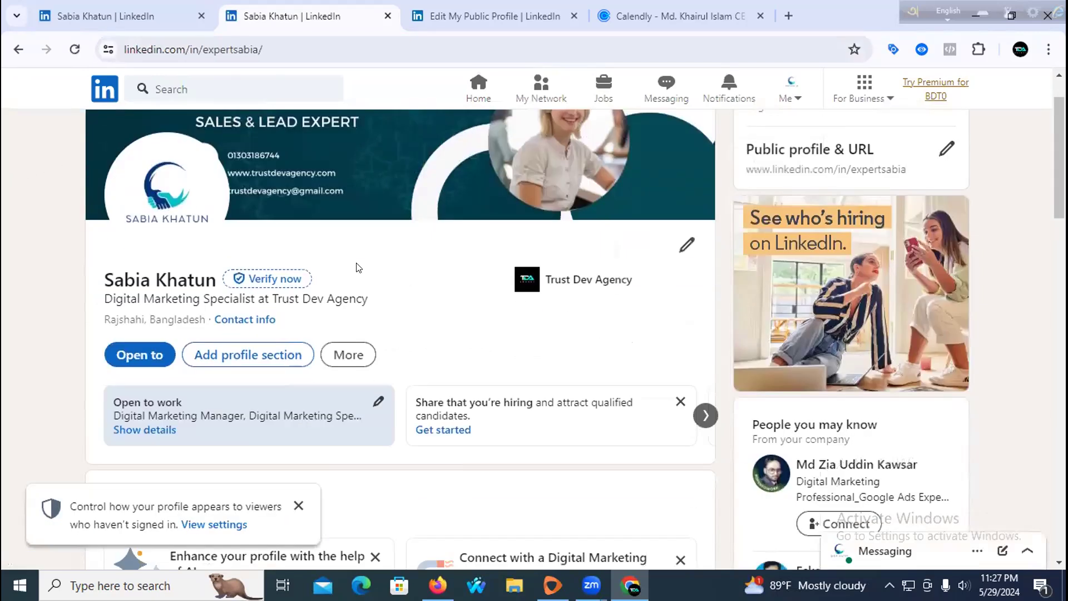
scroll(196, 286, "up", 4)
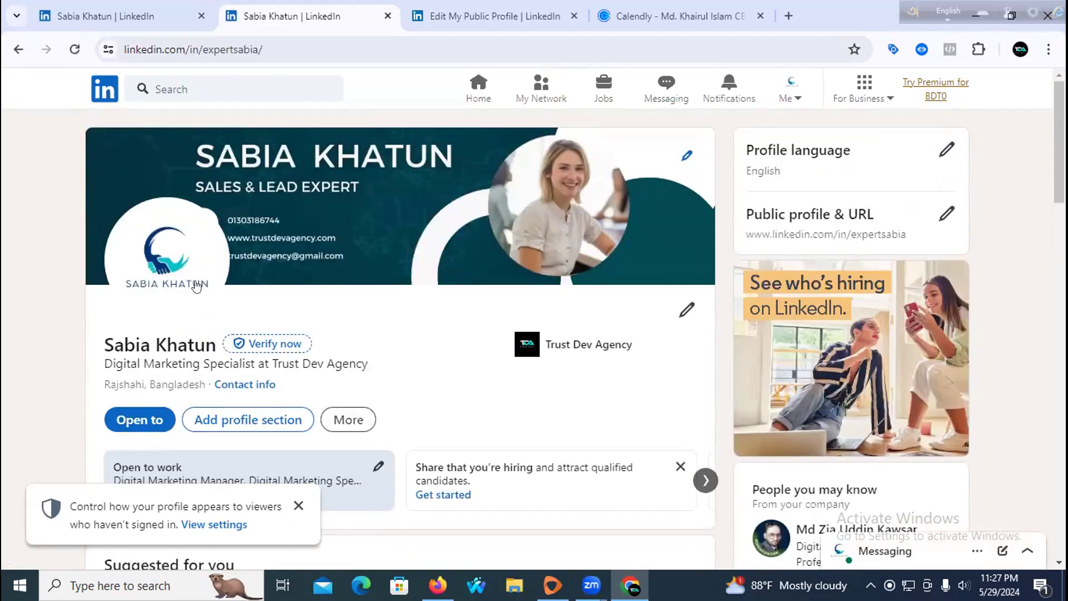
scroll(328, 300, "down", 3)
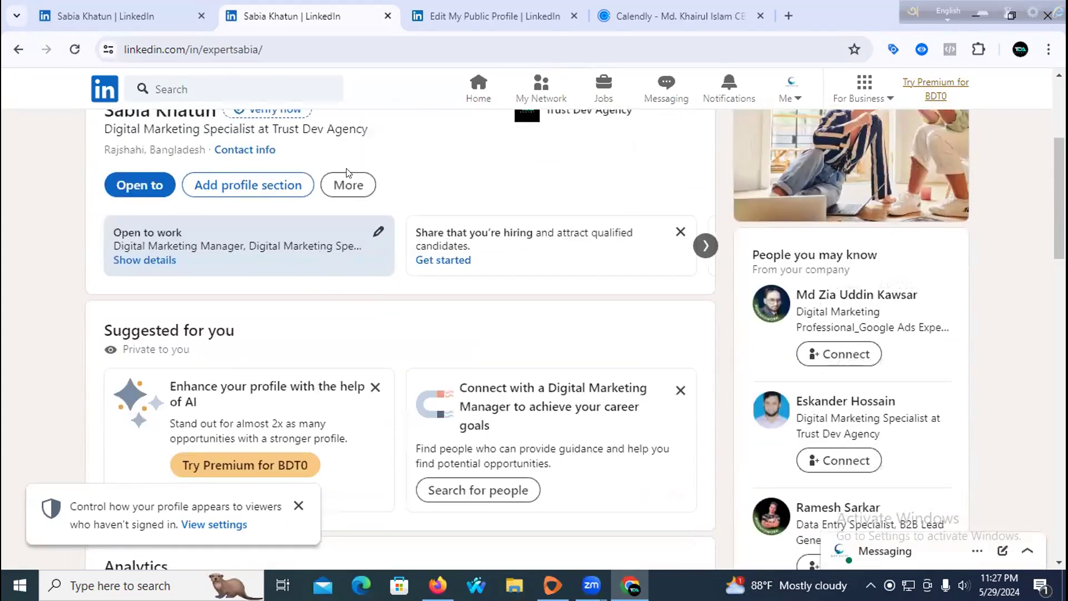
Dismiss the profile visibility notice and put the cursor in the LinkedIn search box.
left_click(348, 183)
scroll(231, 300, "down", 4)
scroll(428, 329, "up", 4)
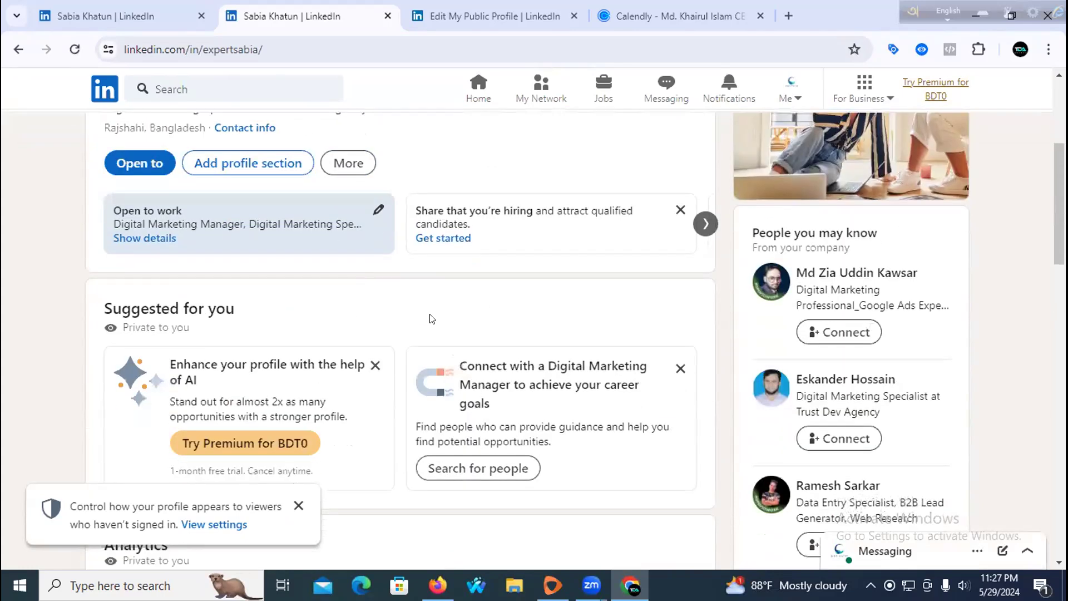
scroll(434, 314, "down", 10)
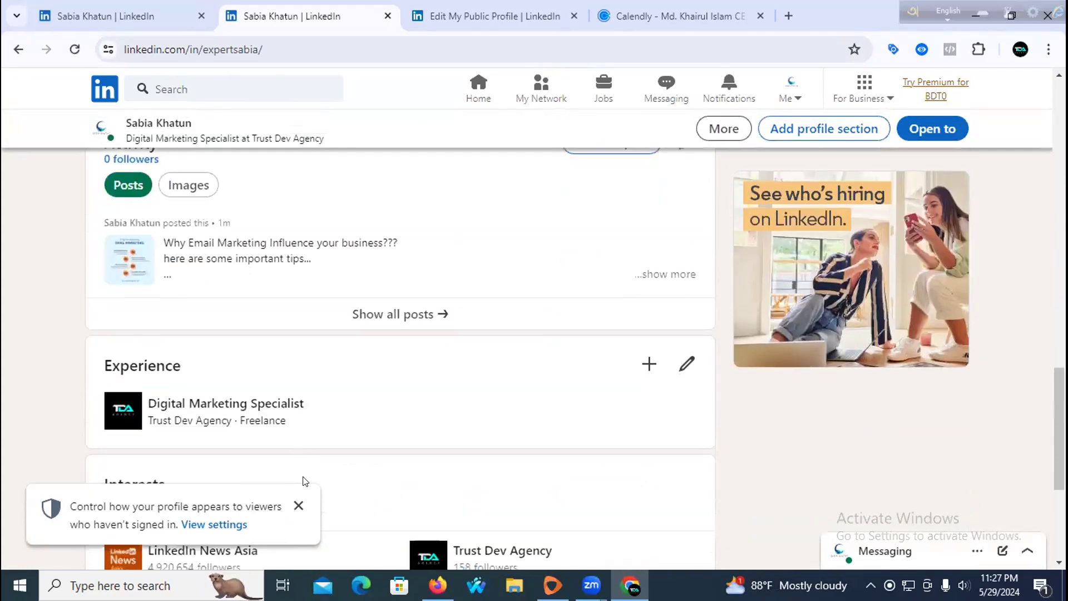
left_click(299, 506)
scroll(299, 306, "down", 4)
scroll(299, 307, "up", 15)
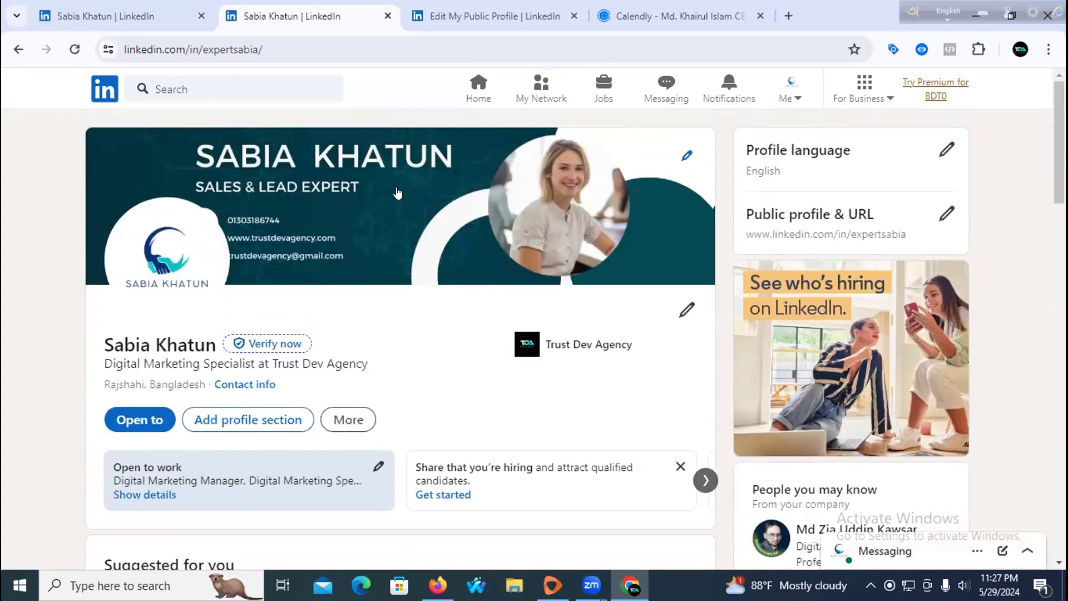
left_click(250, 89)
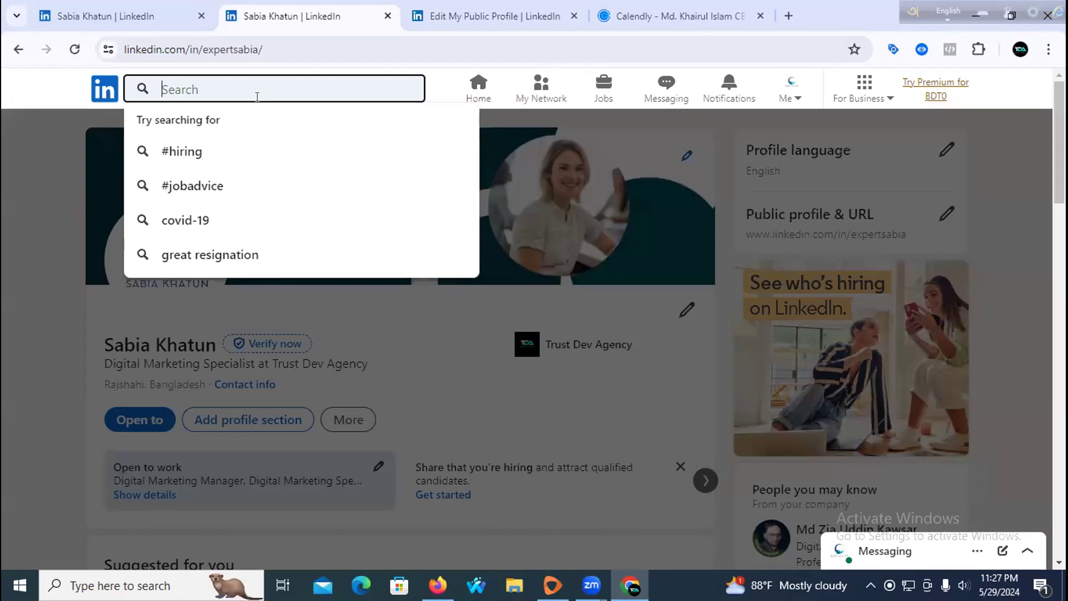
Search LinkedIn for 'CEO at Personal Development', correcting the mistyped 'Digital Marketing'.
type("CEO ")
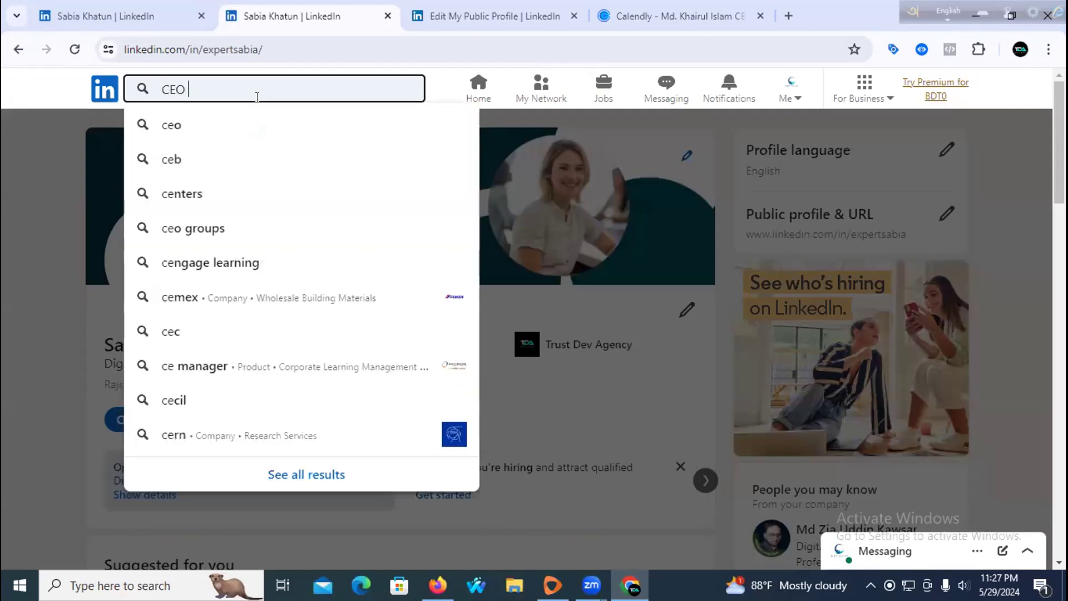
type("at Di")
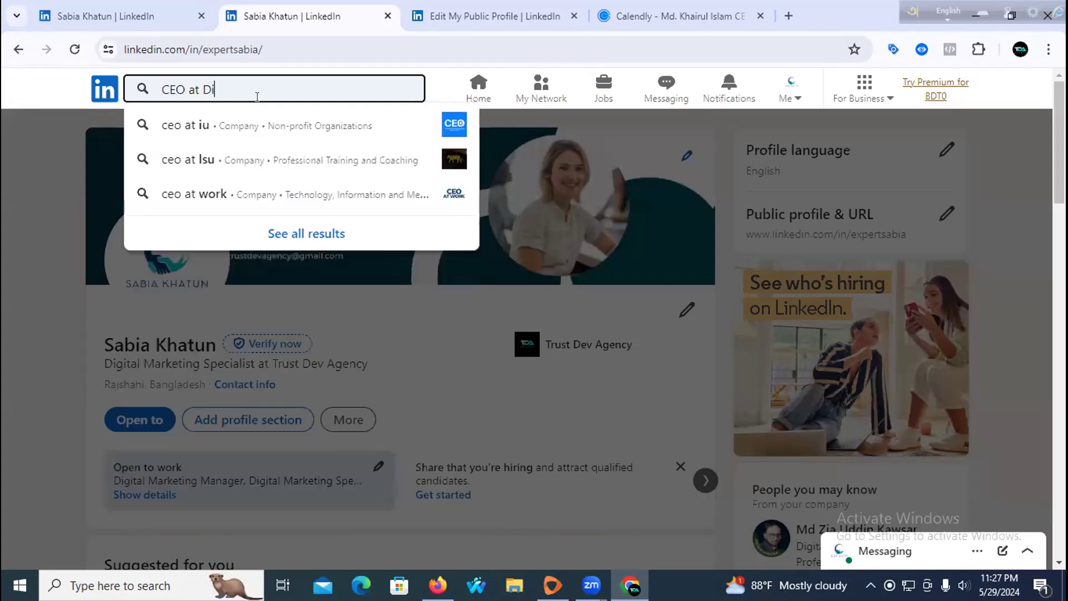
type("gital Marketing")
key("BackSpace")
key("BackSpace")
key("BackSpace")
key("BackSpace")
key("BackSpace")
key("BackSpace")
key("BackSpace")
key("BackSpace")
key("BackSpace")
key("BackSpace")
key("BackSpace")
key("BackSpace")
key("BackSpace")
key("BackSpace")
key("BackSpace")
key("BackSpace")
key("BackSpace")
type("Personal")
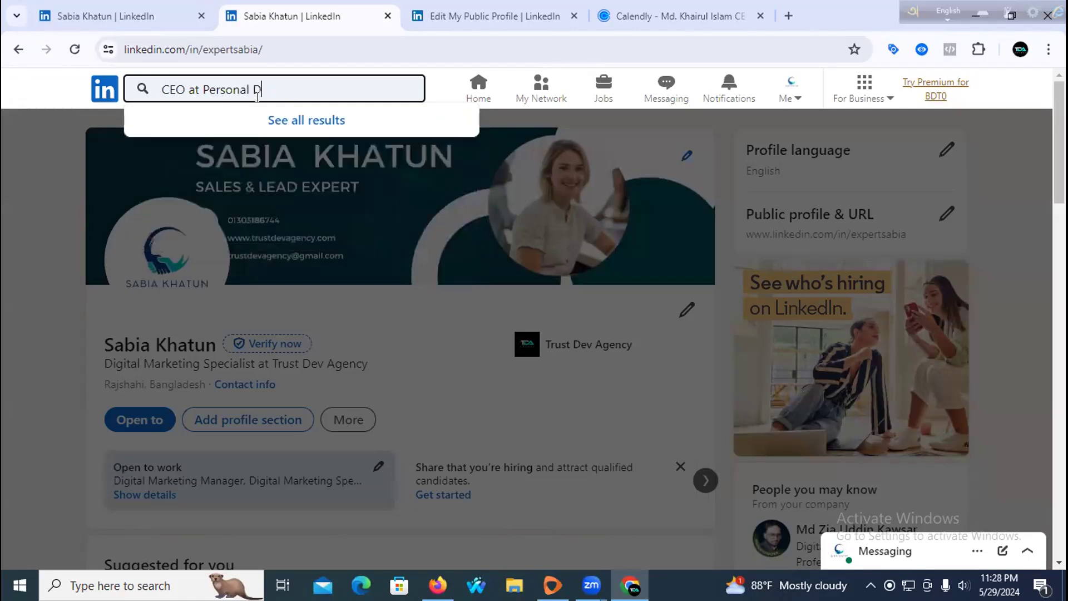
type(" Development")
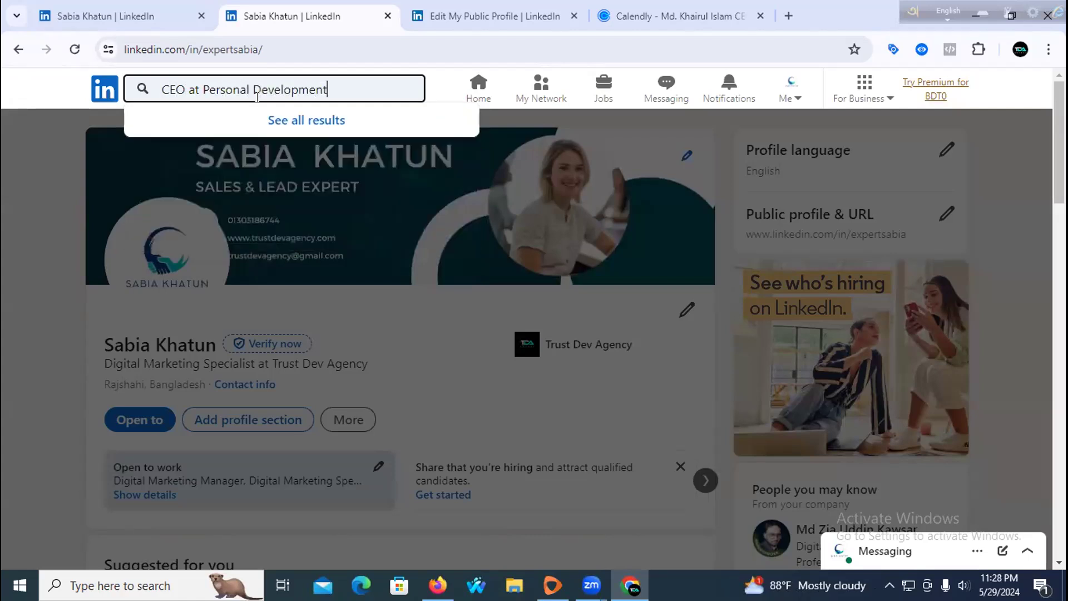
key("Return")
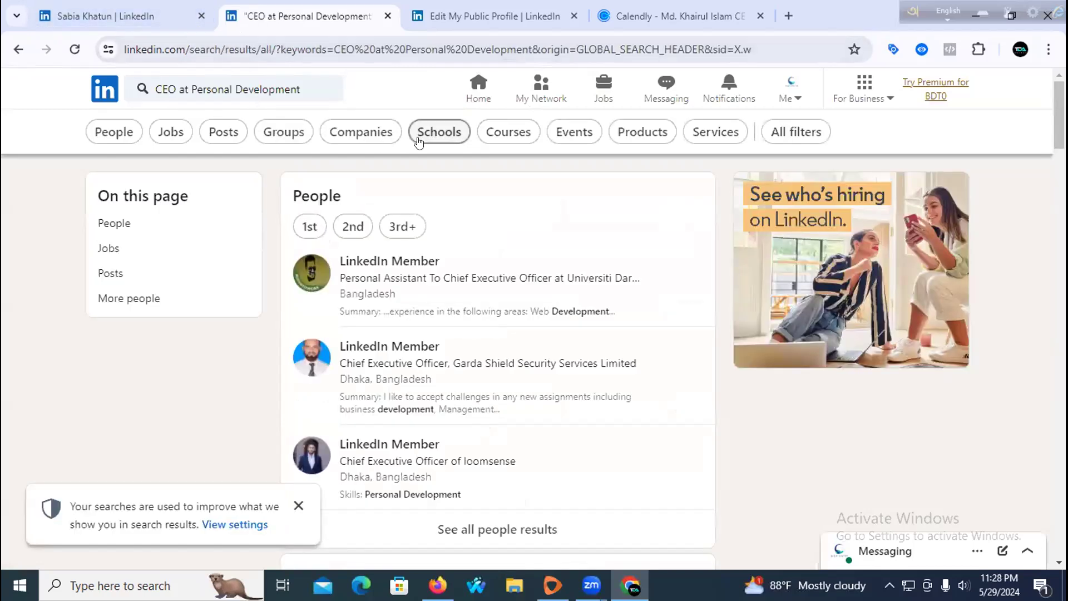
Show only People results and filter them to the United States location.
left_click(114, 132)
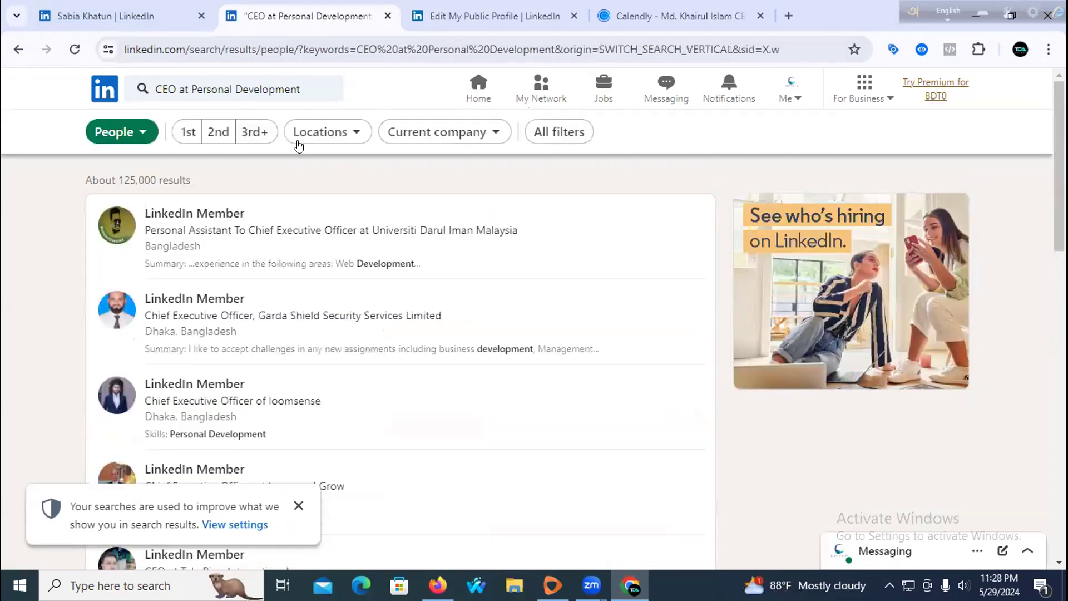
left_click(334, 139)
left_click(227, 219)
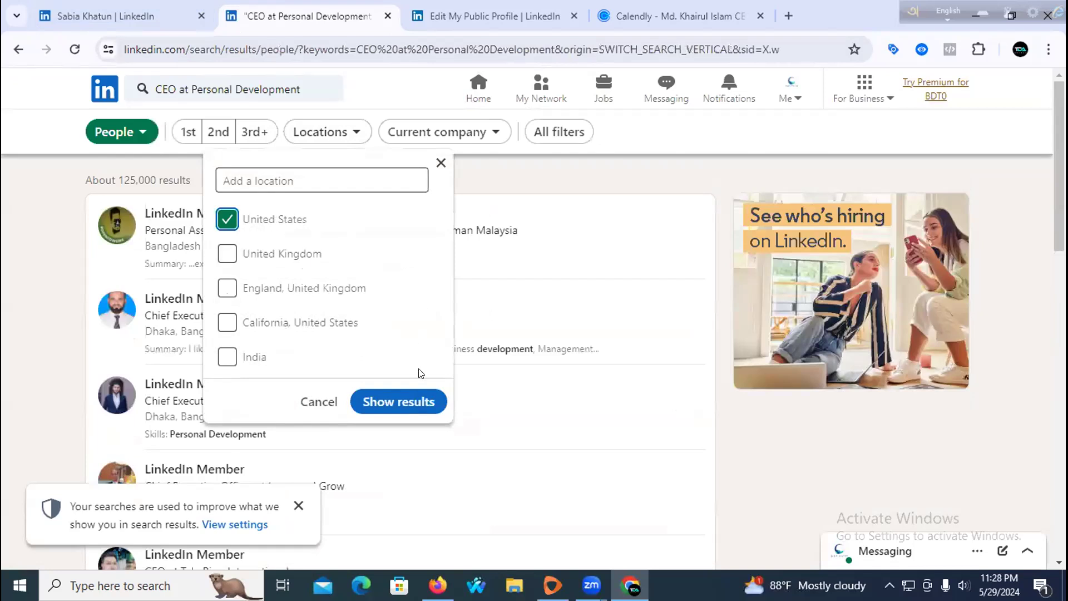
left_click(404, 411)
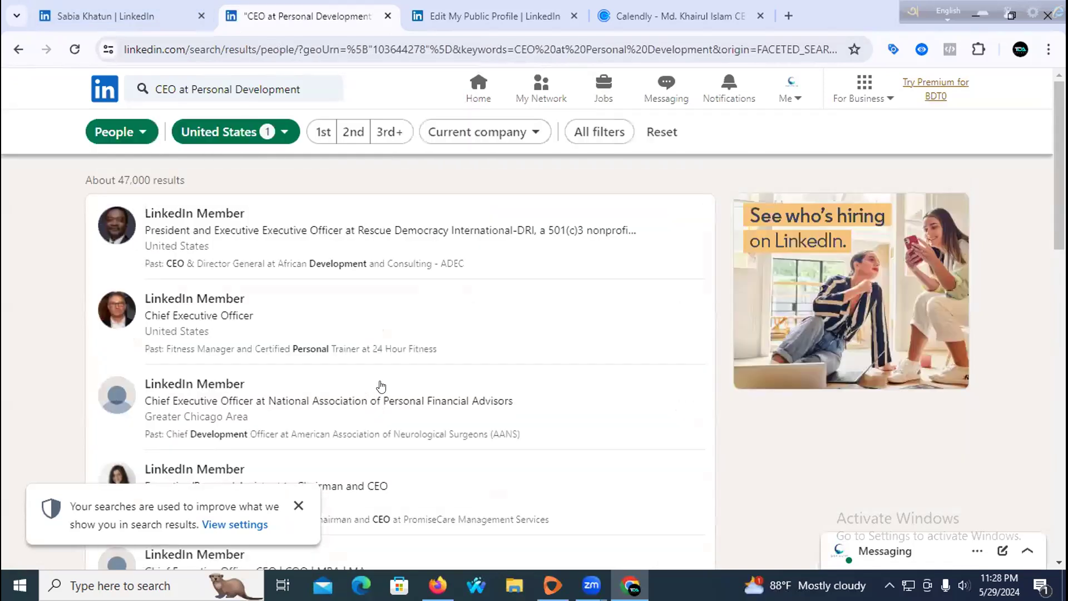
Browse the US-filtered CEO results and return to the first results page.
scroll(485, 370, "down", 15)
scroll(487, 370, "down", 3)
scroll(481, 373, "up", 12)
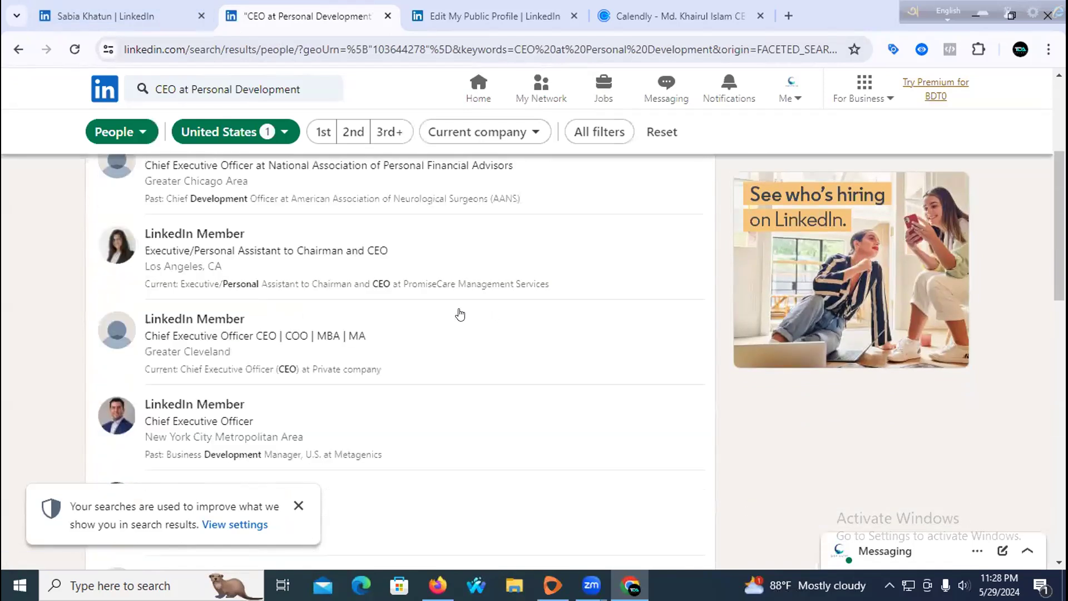
scroll(460, 315, "up", 4)
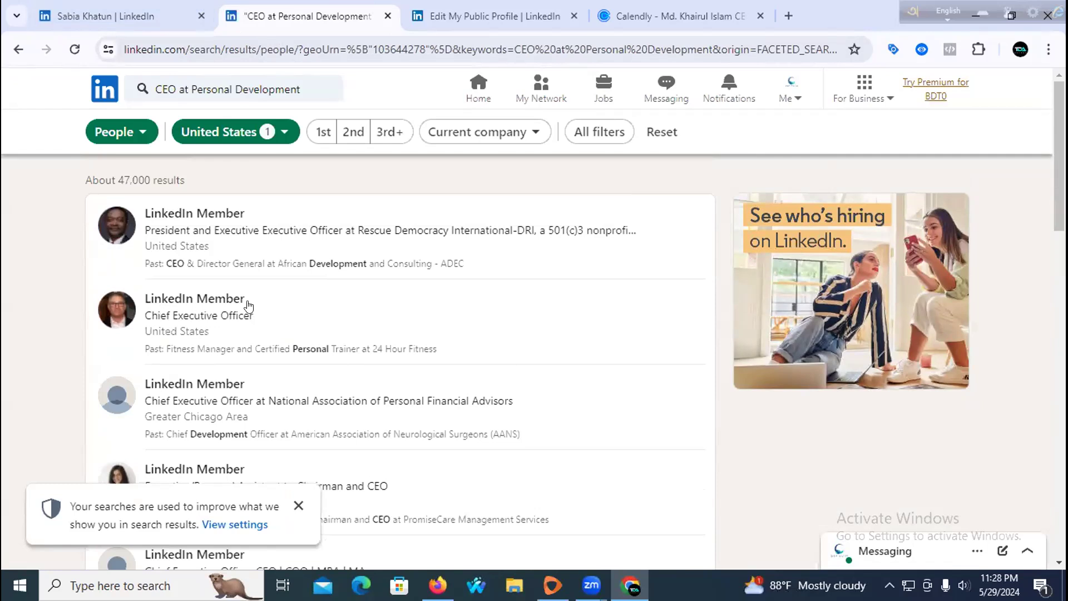
scroll(306, 359, "down", 4)
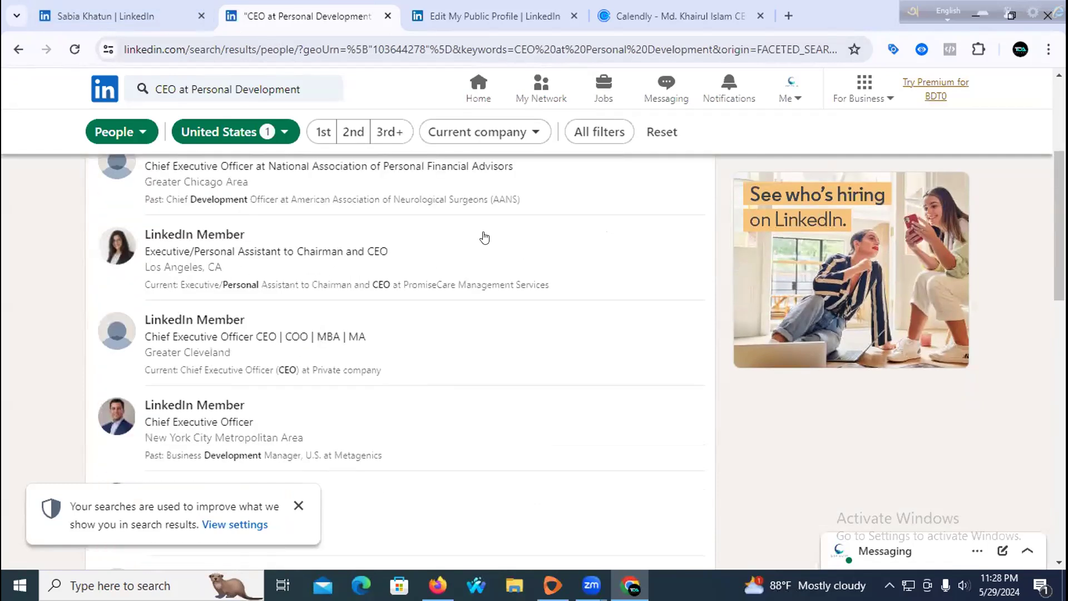
scroll(441, 334, "down", 4)
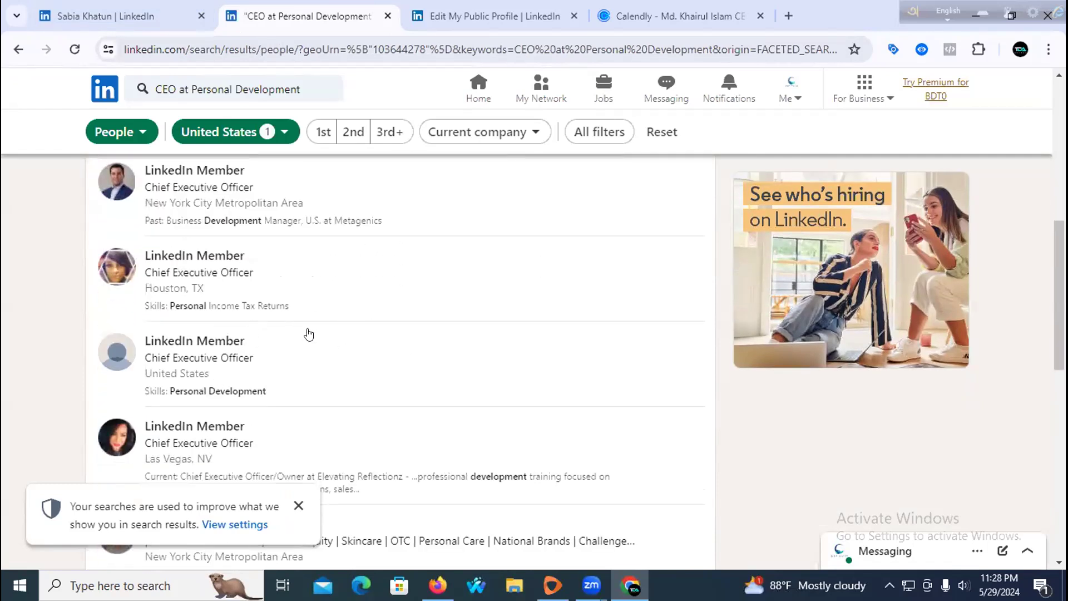
scroll(317, 339, "down", 3)
scroll(289, 384, "down", 3)
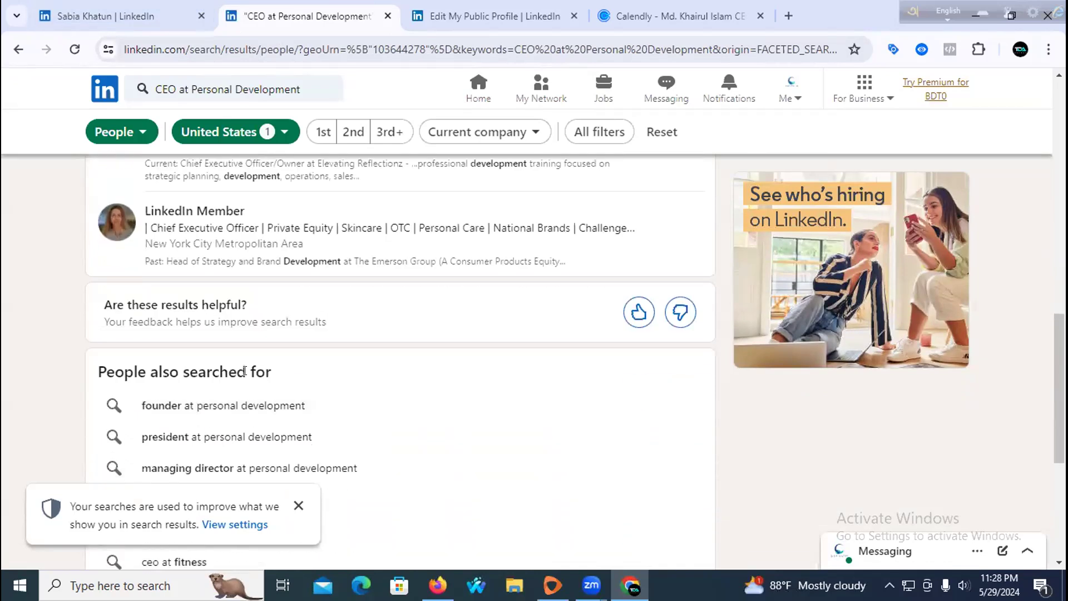
scroll(436, 368, "down", 4)
scroll(185, 332, "up", 5)
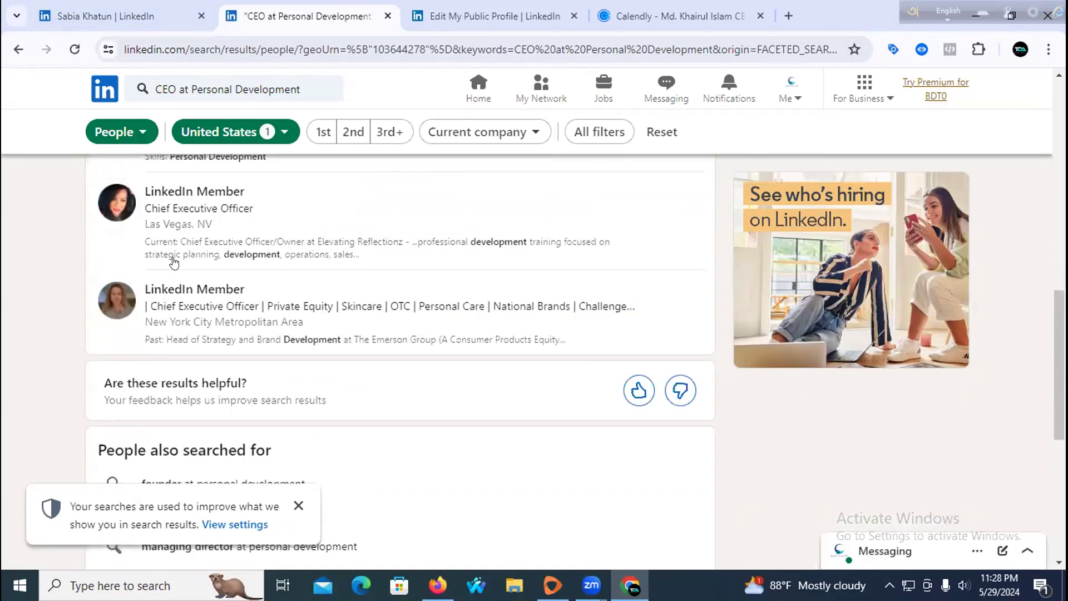
scroll(174, 263, "up", 1)
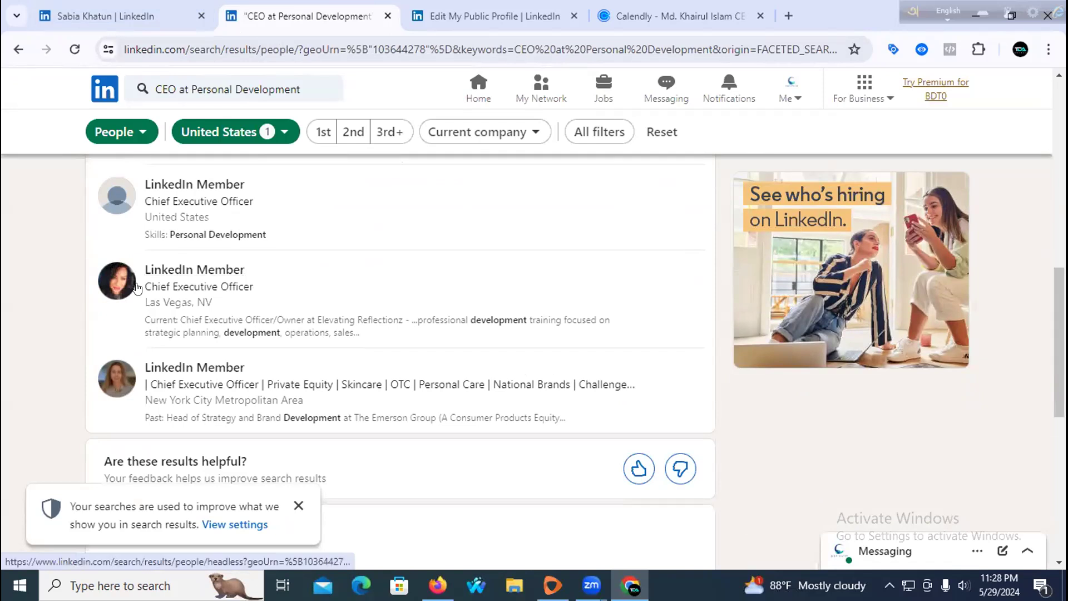
scroll(144, 300, "down", 1)
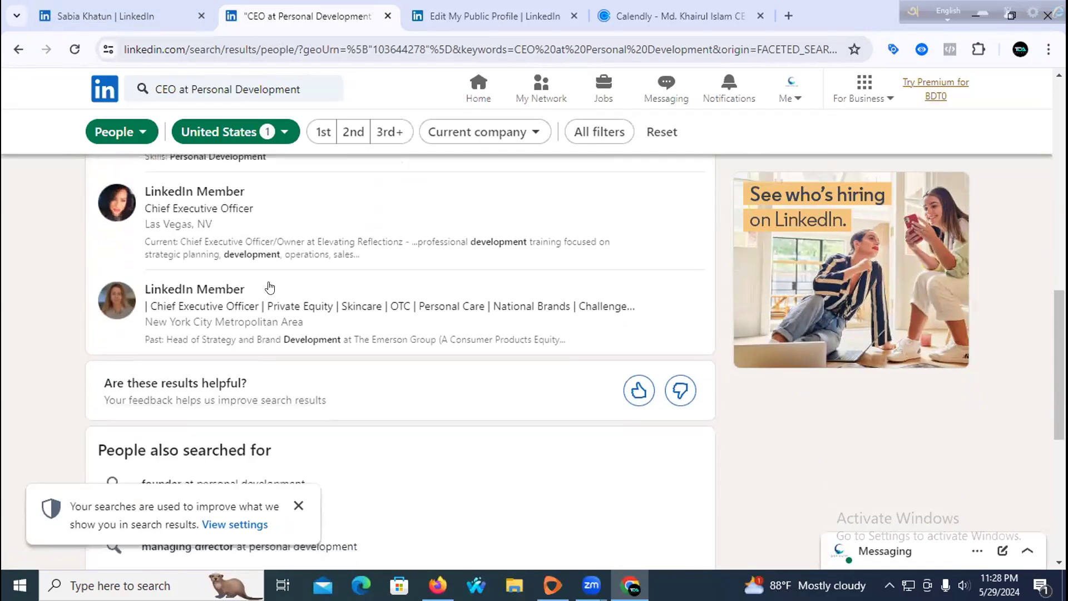
scroll(167, 306, "up", 6)
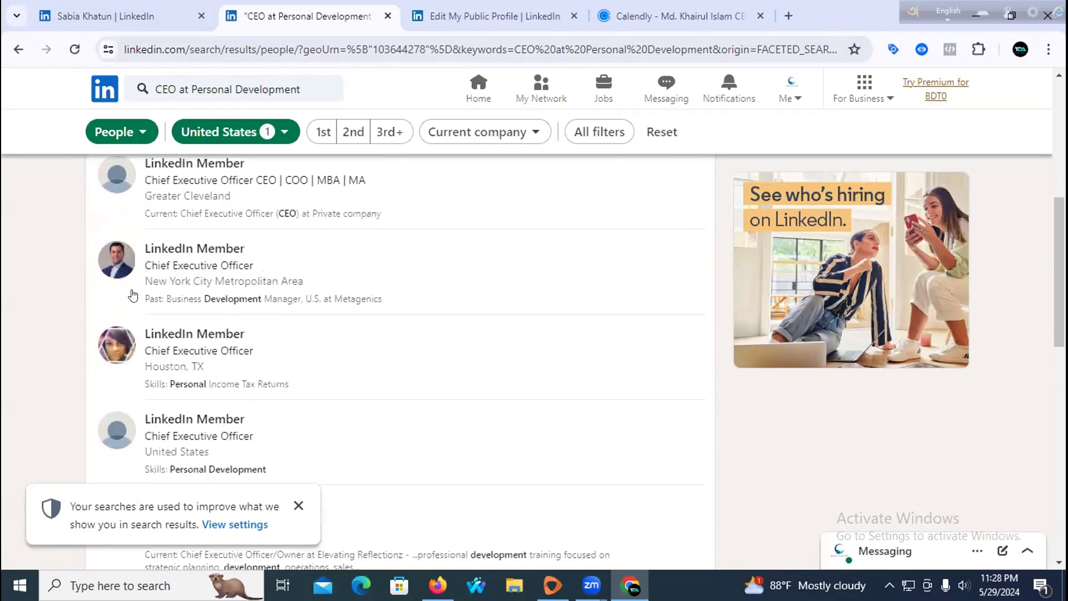
scroll(139, 292, "up", 4)
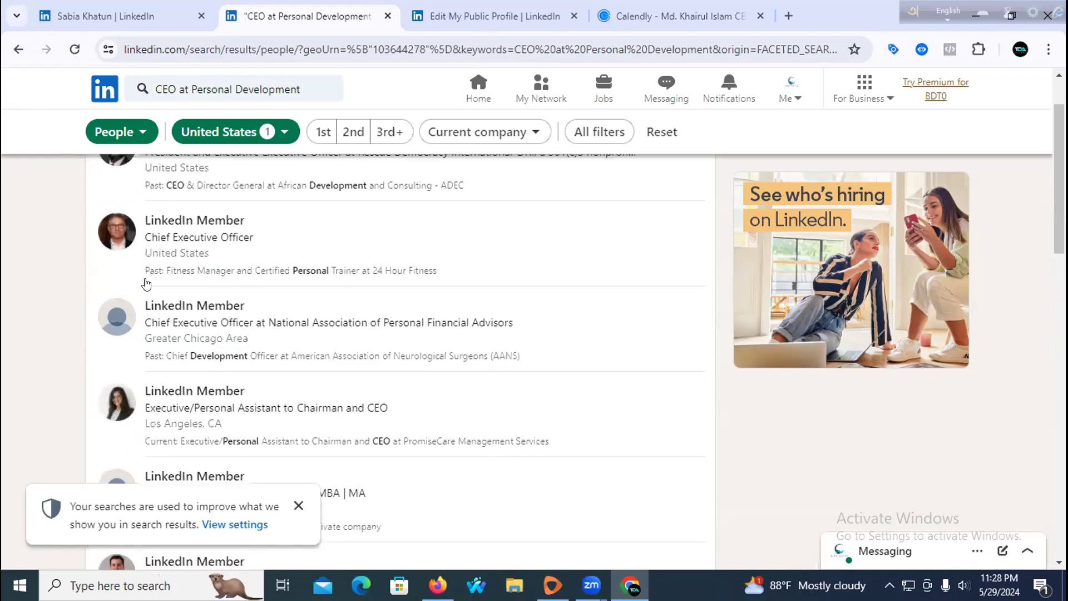
scroll(319, 325, "down", 13)
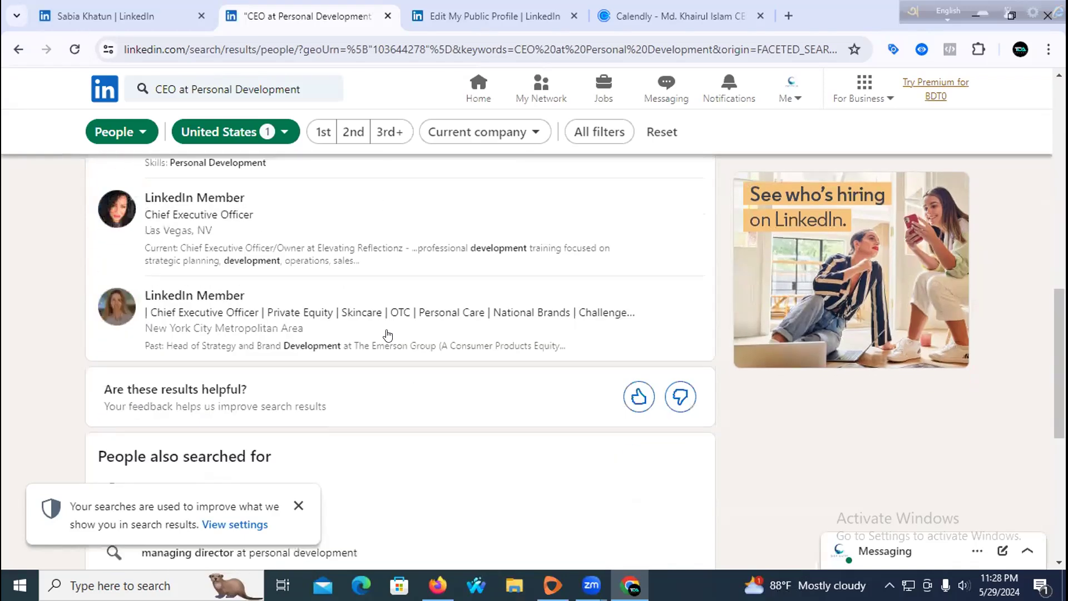
left_click(295, 305)
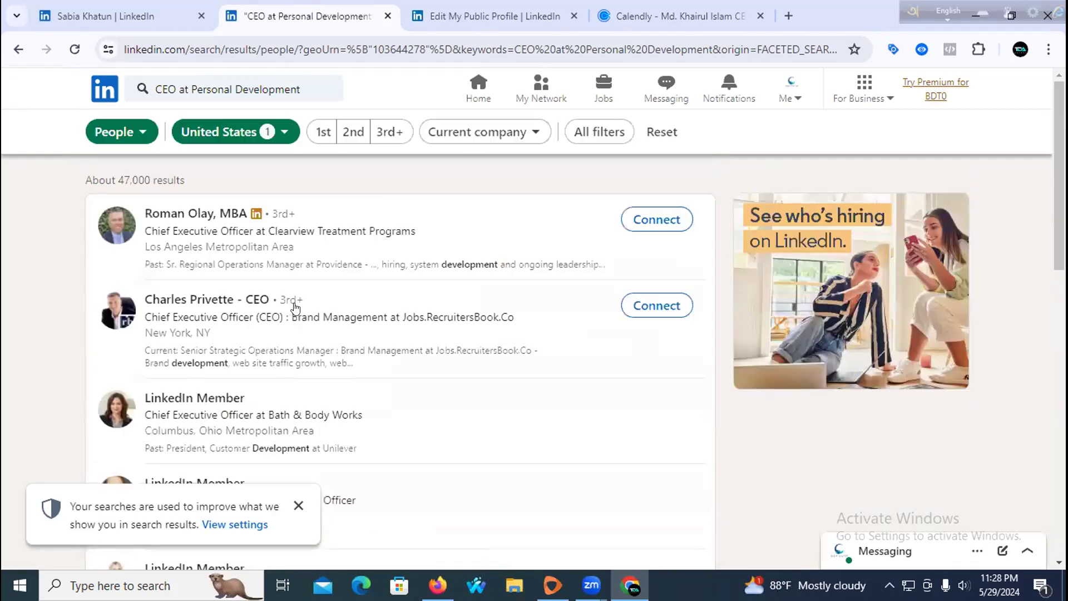
scroll(217, 334, "down", 2)
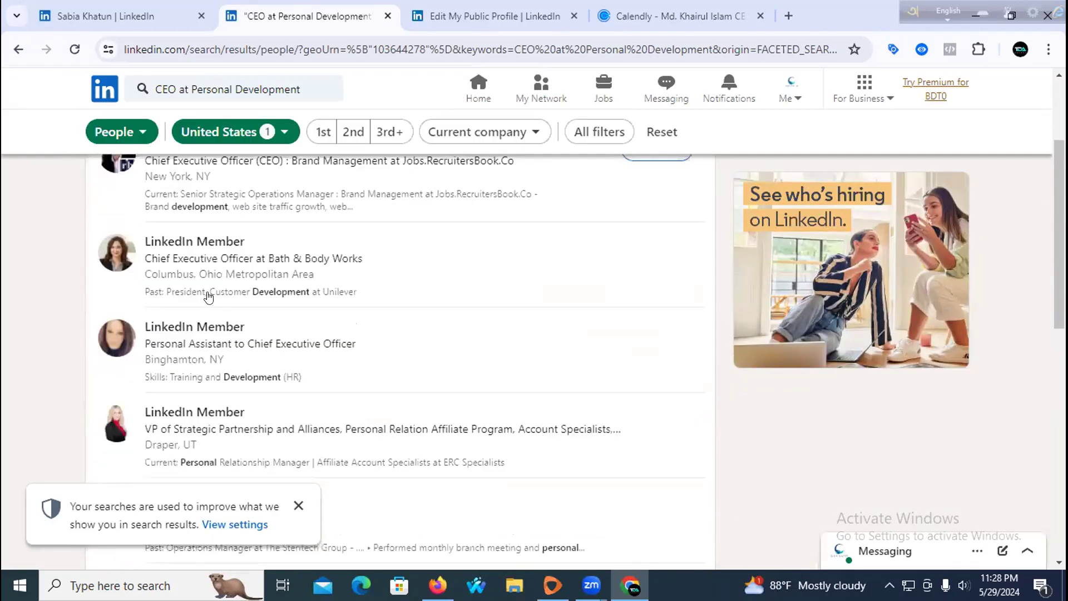
scroll(208, 300, "down", 2)
scroll(207, 319, "down", 1)
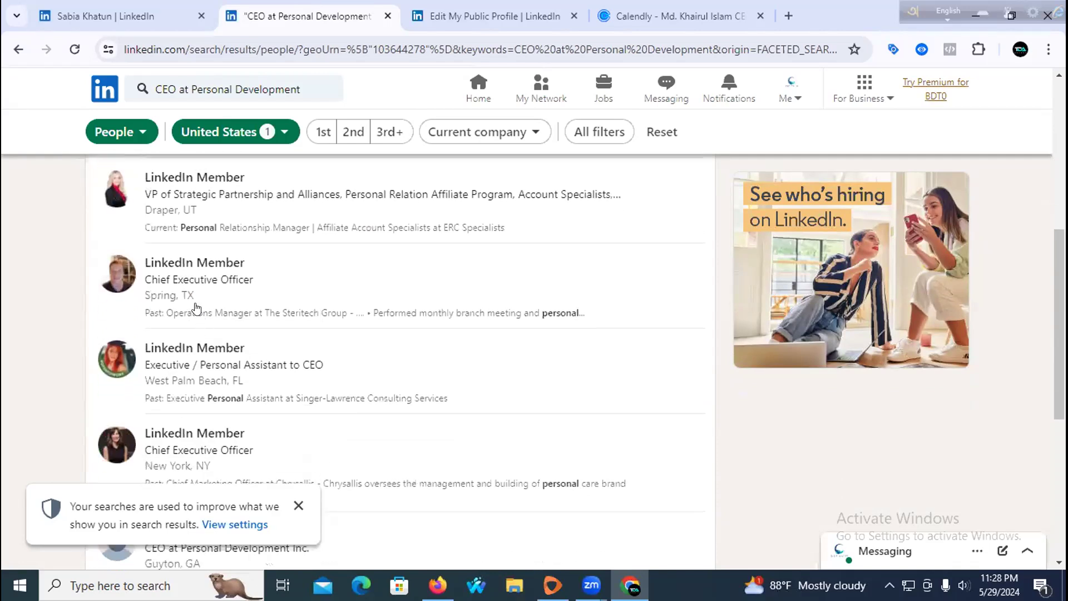
left_click(195, 262)
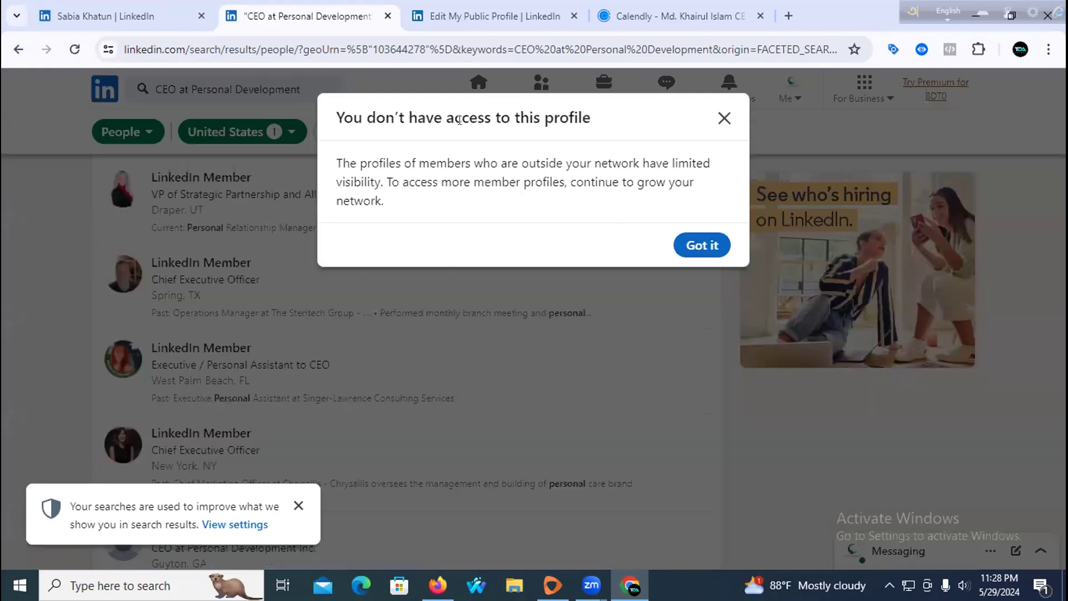
left_click(722, 119)
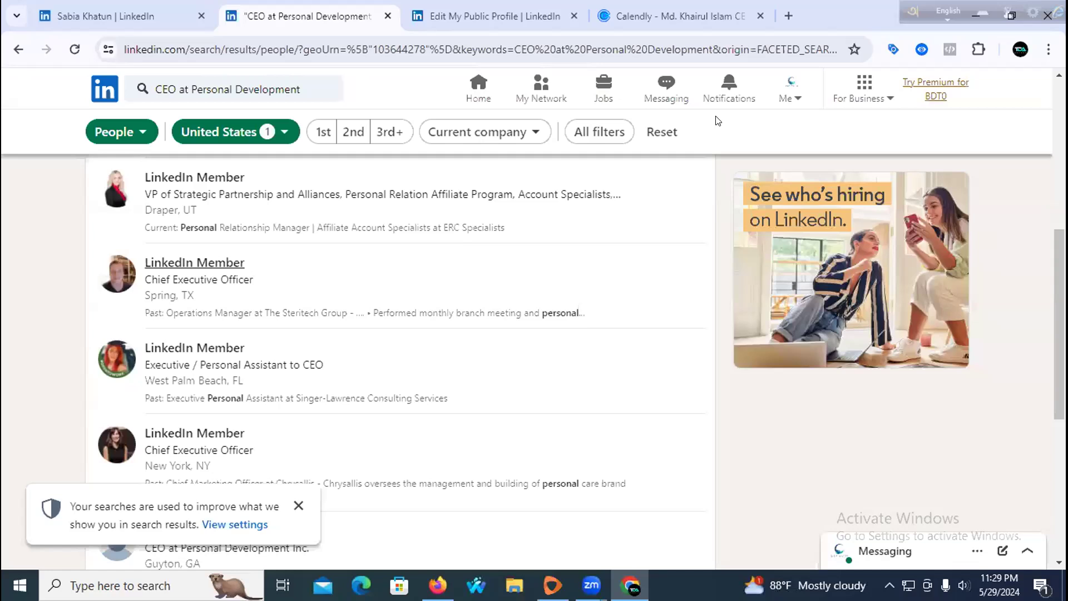
left_click(907, 85)
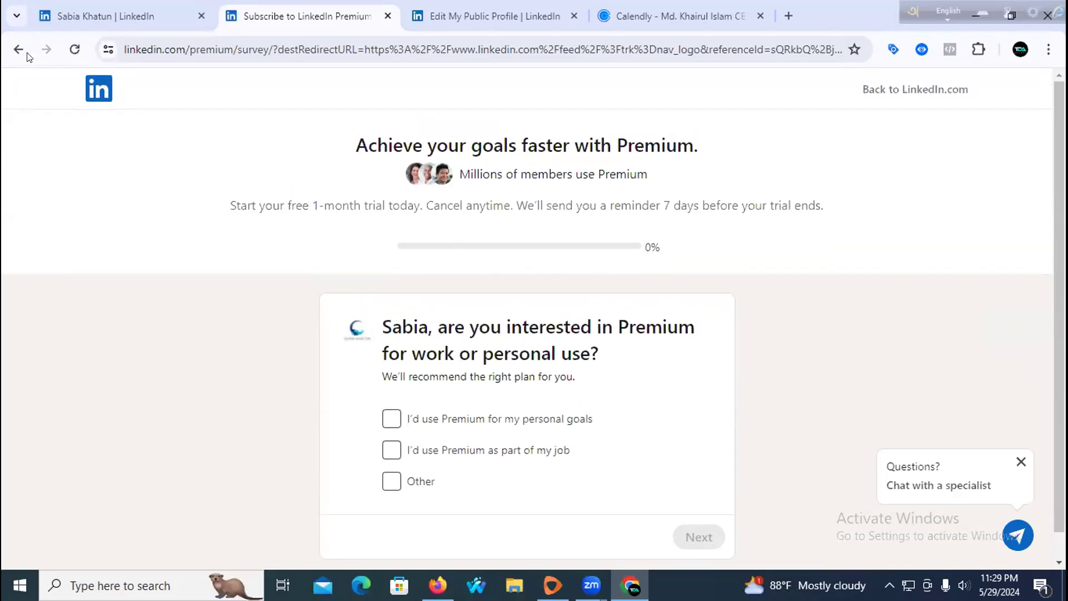
left_click(20, 51)
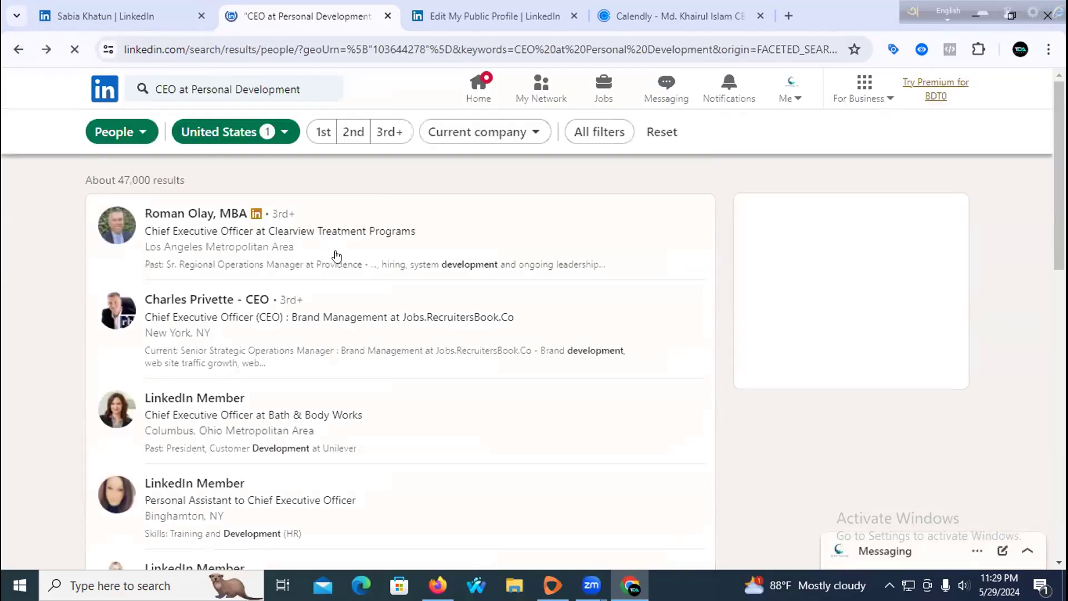
scroll(337, 257, "down", 5)
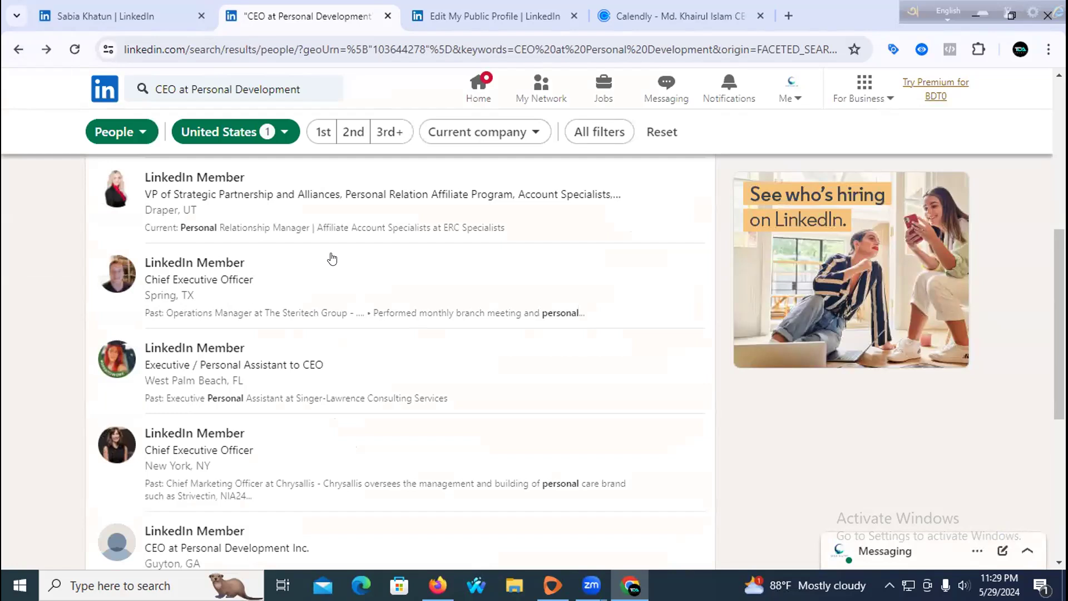
scroll(310, 241, "up", 3)
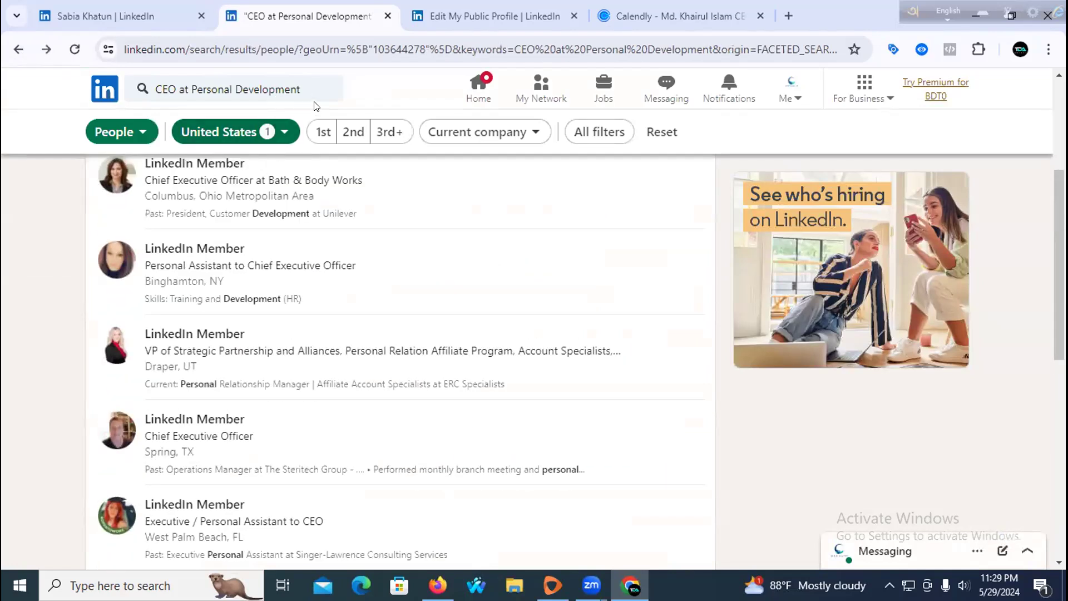
Replace the United States location filter with Bangladesh and apply it to the CEO results.
left_click(269, 135)
left_click(162, 222)
left_click(182, 177)
type("Bangladesh")
key("Escape")
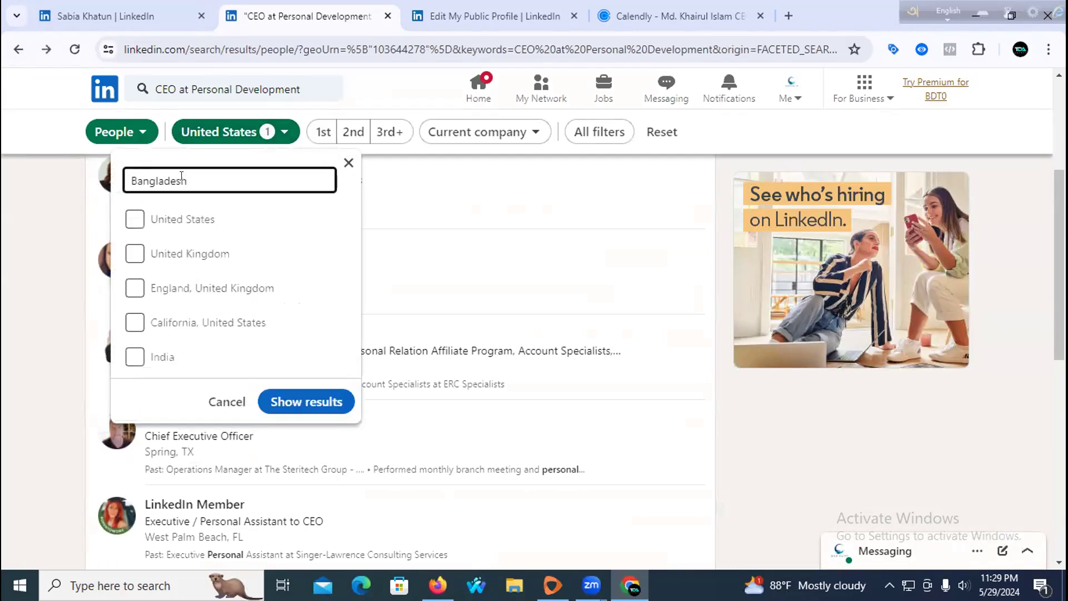
left_click(307, 403)
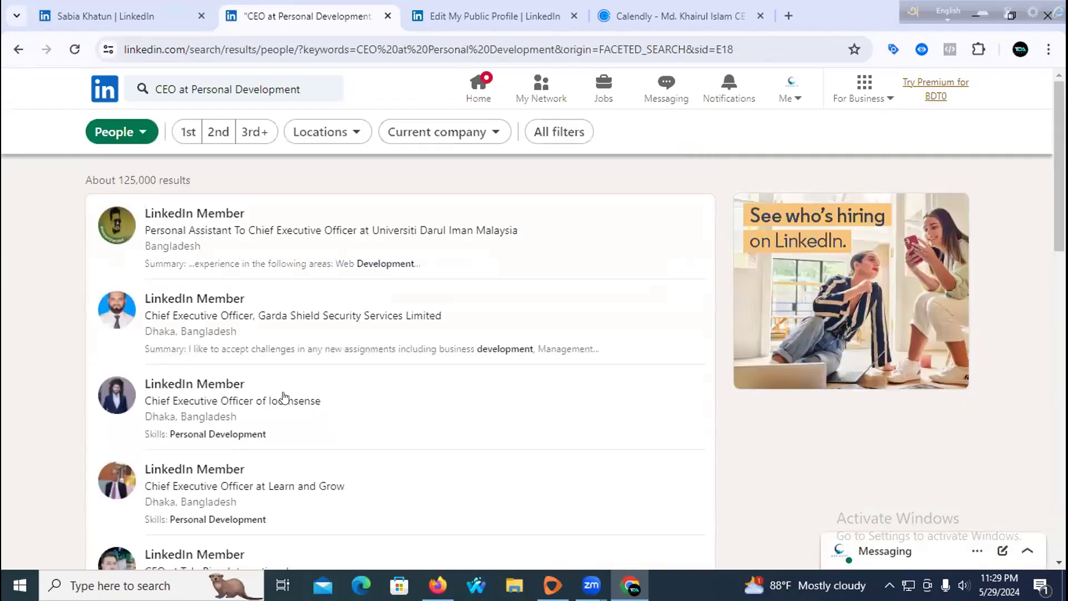
scroll(282, 398, "down", 4)
scroll(282, 398, "down", 10)
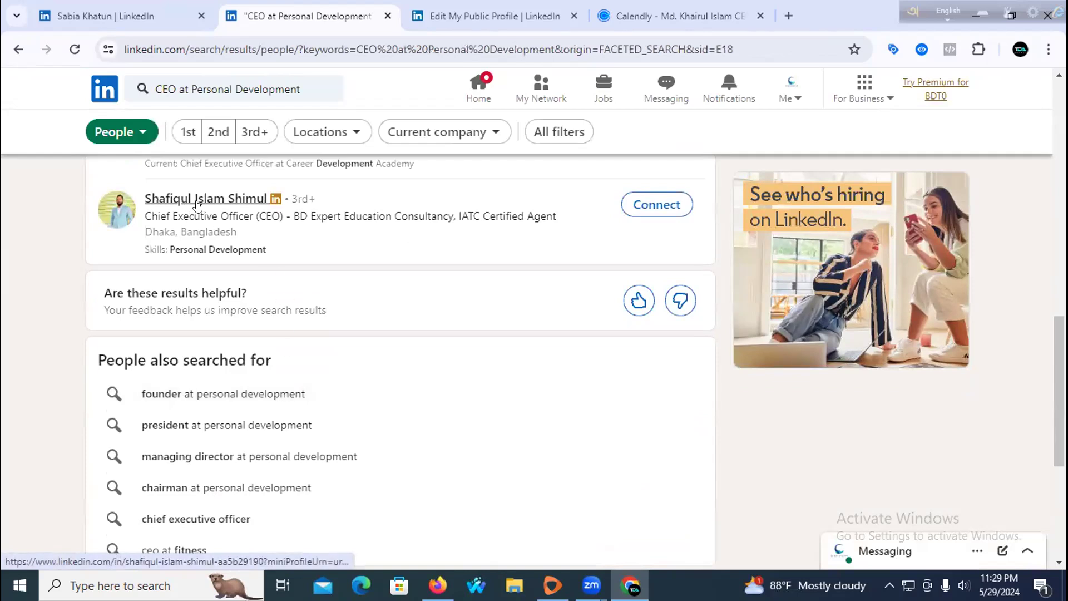
Start a connection request with a note 'Hello Sir, I am wondering to connect your', fixing typos.
left_click(646, 211)
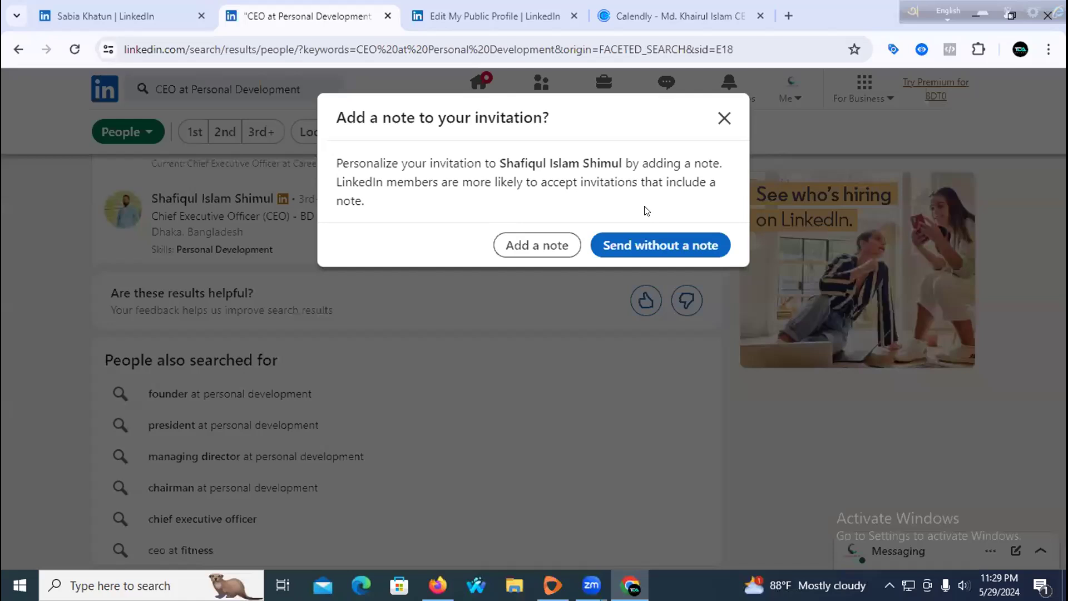
left_click(554, 242)
type("Hello Sir")
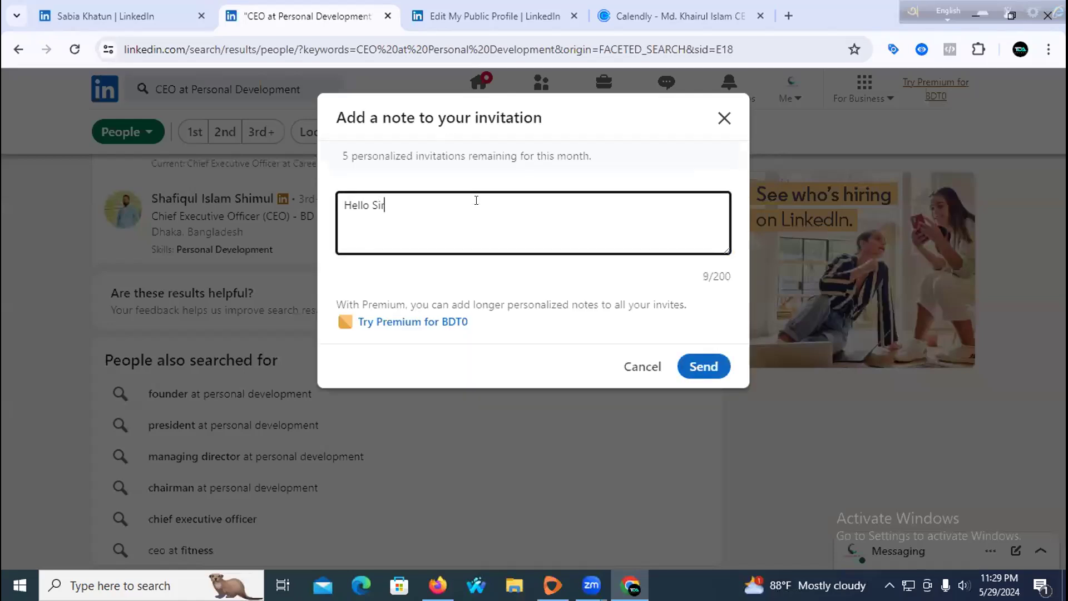
type(", I am work")
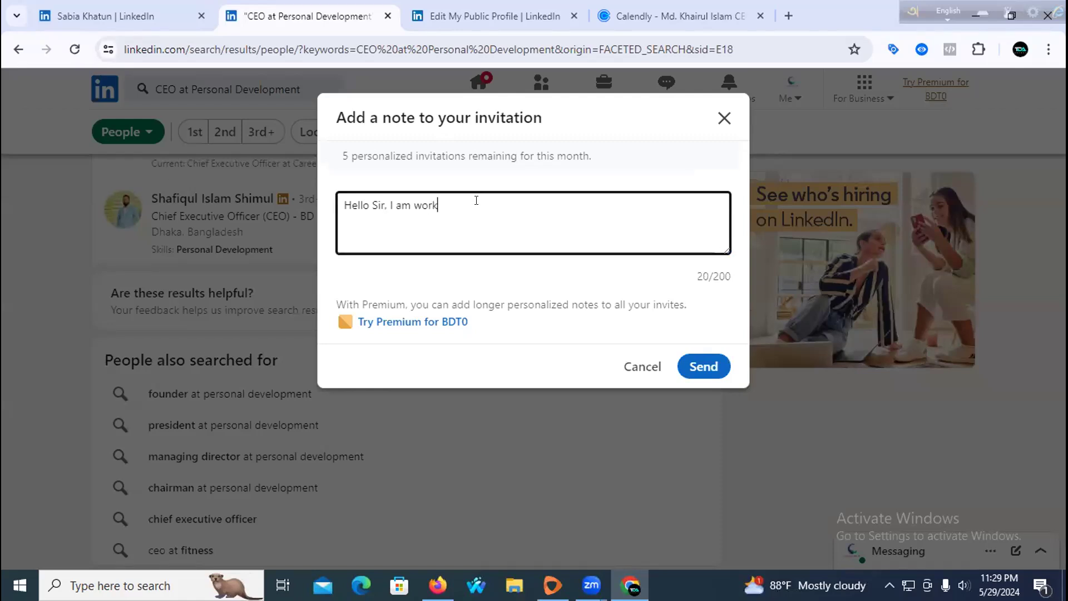
key("BackSpace")
type("dering ")
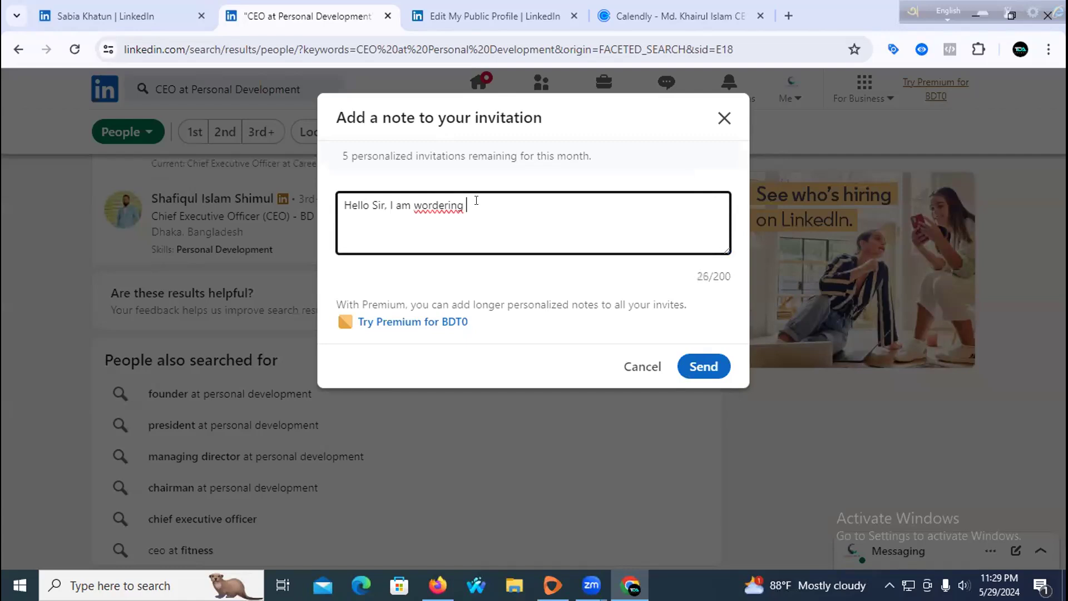
type("to connet")
key("BackSpace")
key("BackSpace")
key("BackSpace")
type("ect your network")
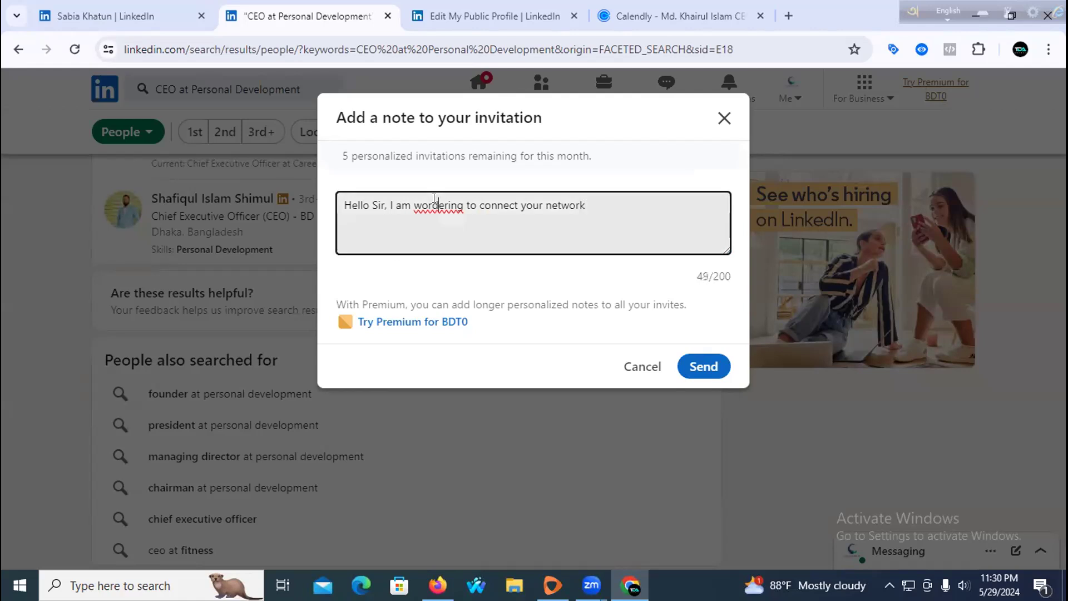
right_click(438, 205)
left_click(463, 219)
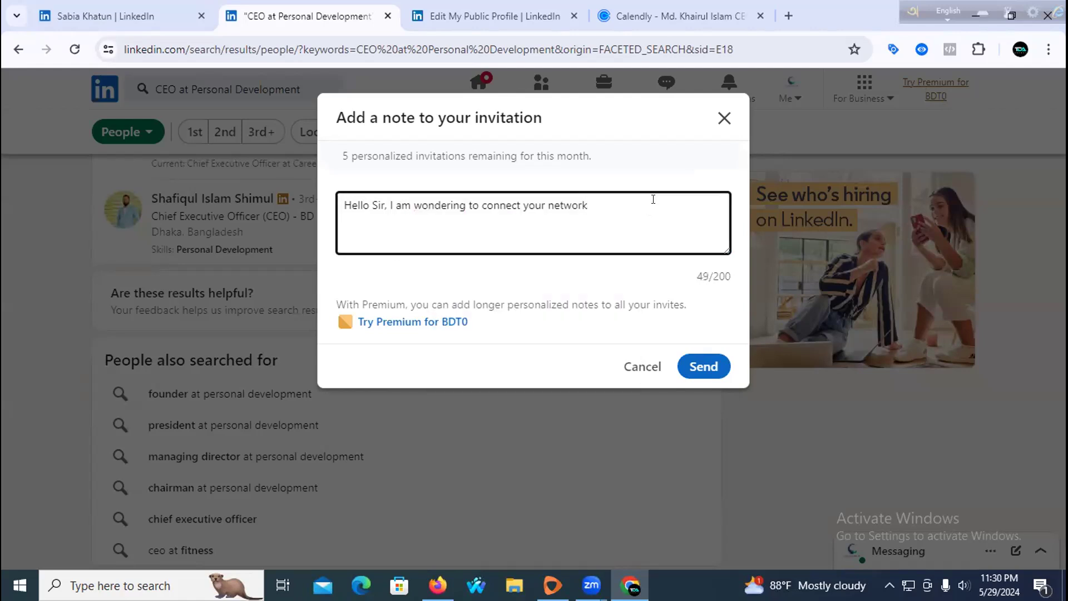
Finish the note asking to be added, correct 'greatful' to 'grateful', and send the invitation.
type("network.. If you add me ")
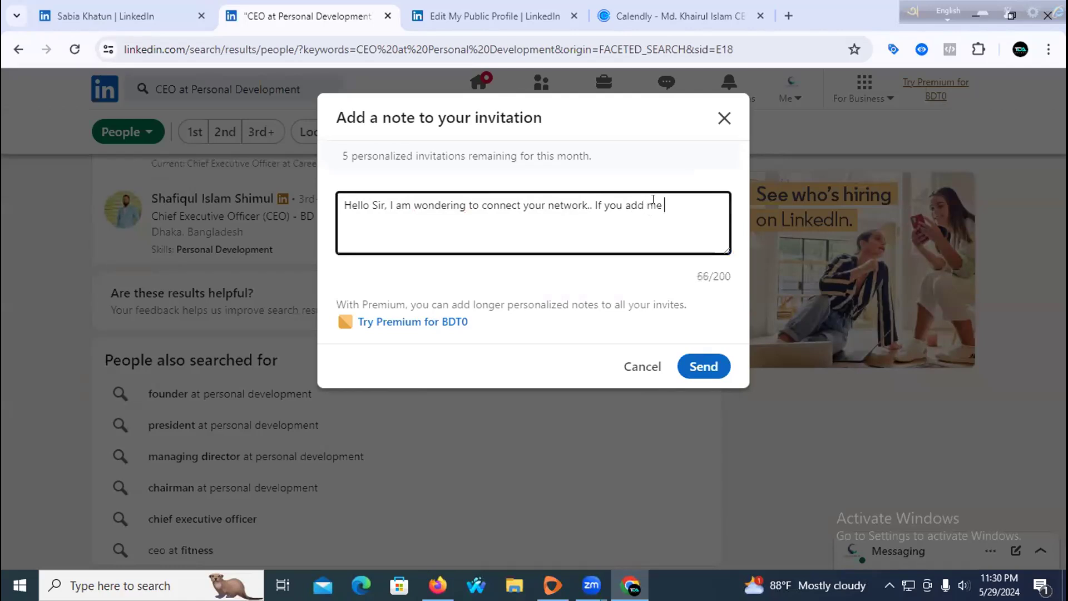
type("i wop")
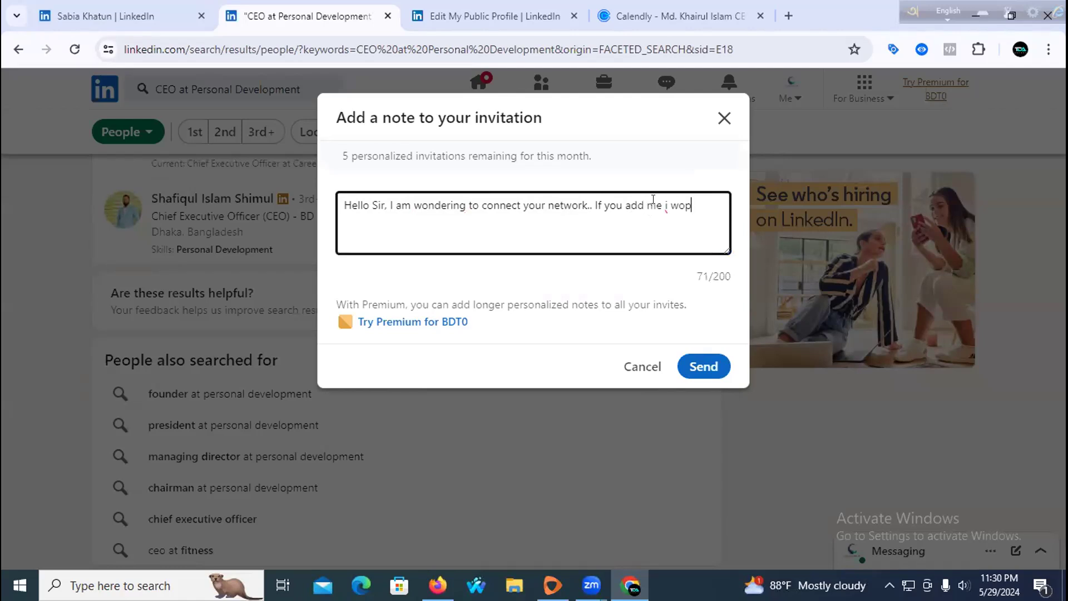
key("BackSpace")
type("uld greatful to you")
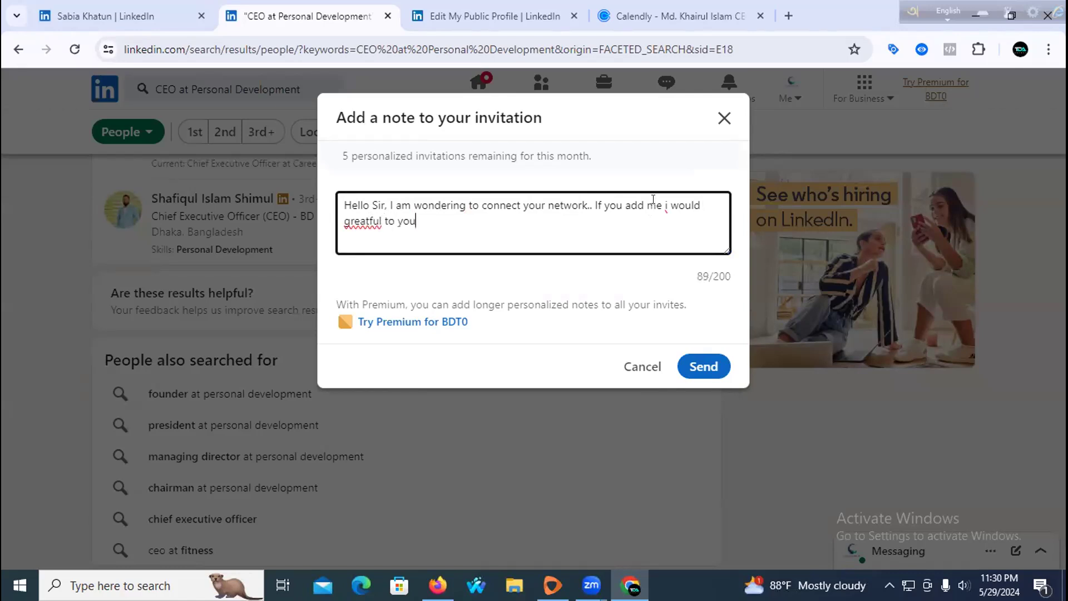
type("thanks")
right_click(352, 222)
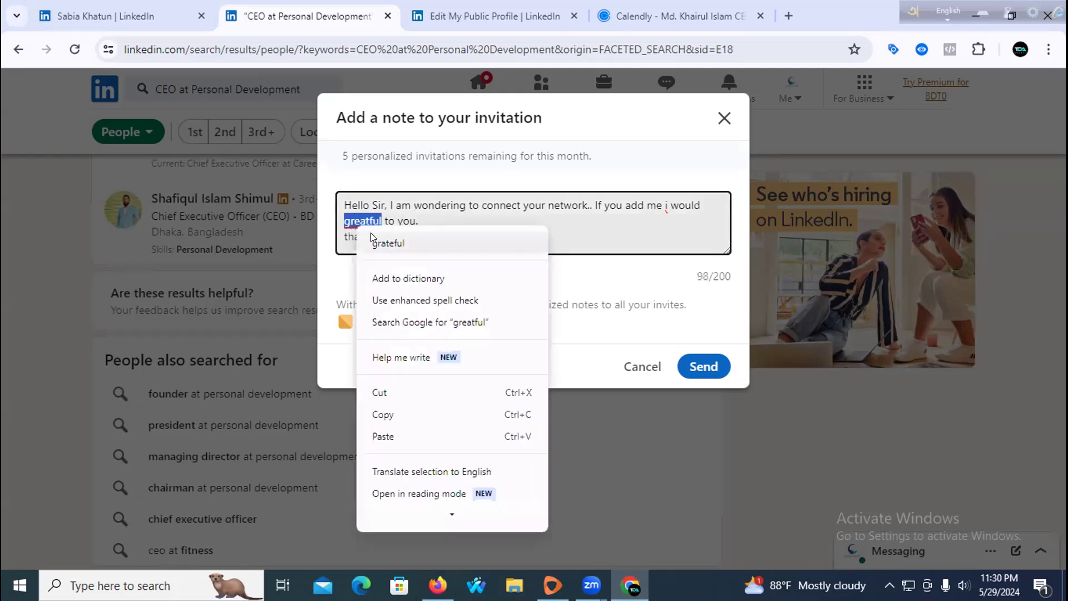
left_click(370, 240)
key("ctrl+a")
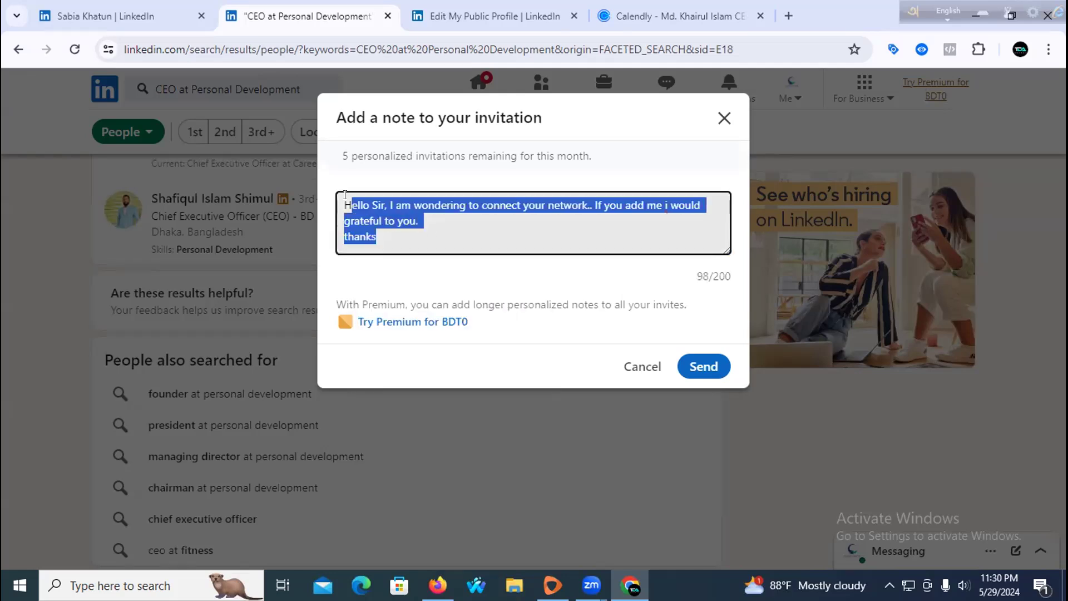
left_click(704, 366)
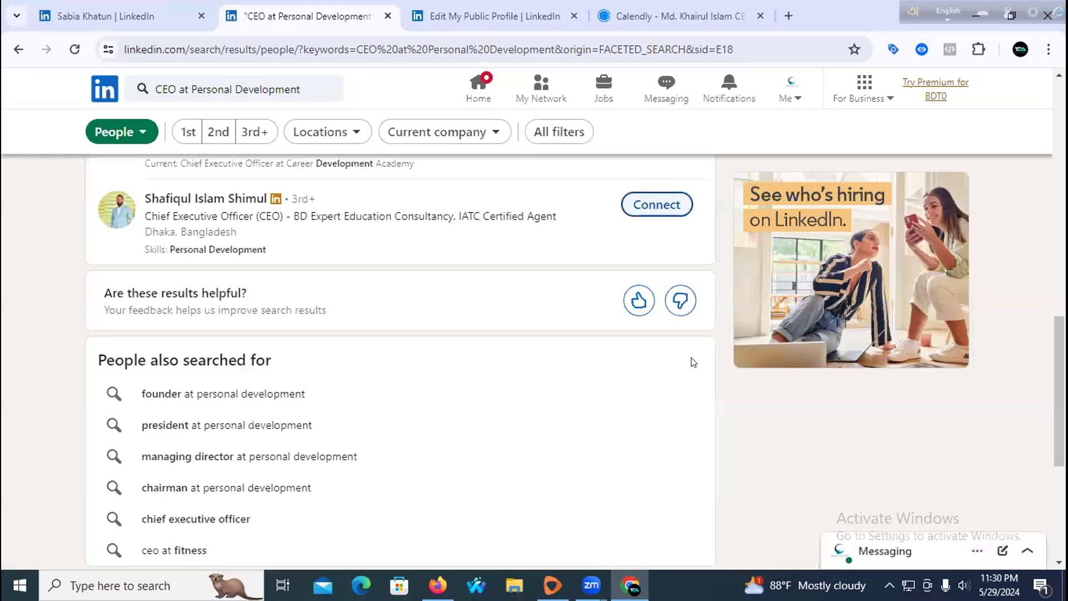
Go to results page 2, then page 3, dismissing the no-access message on the third result's profile.
scroll(621, 356, "up", 3)
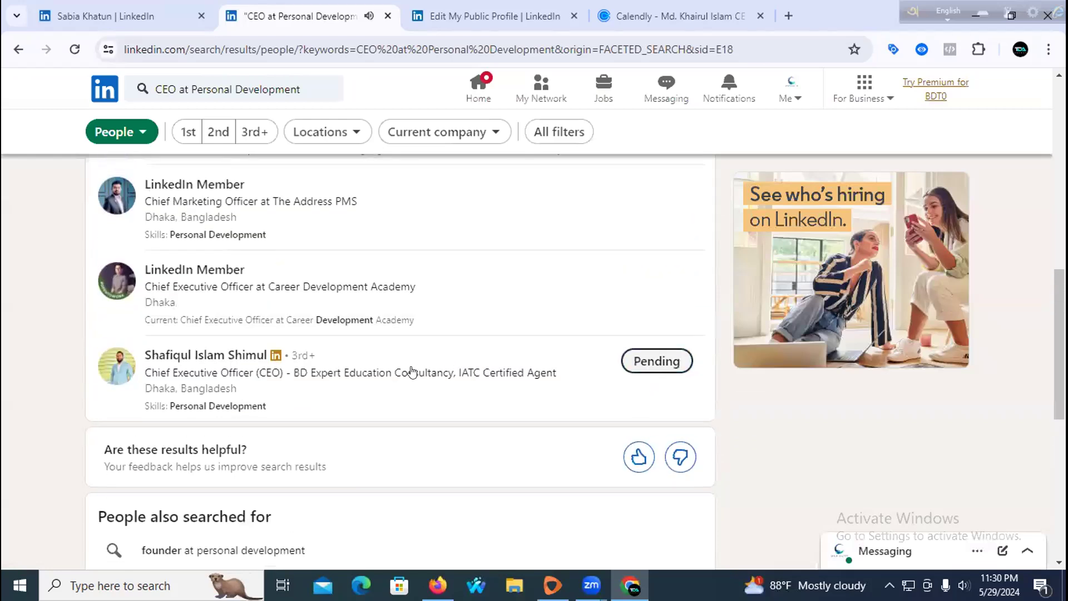
scroll(390, 373, "down", 8)
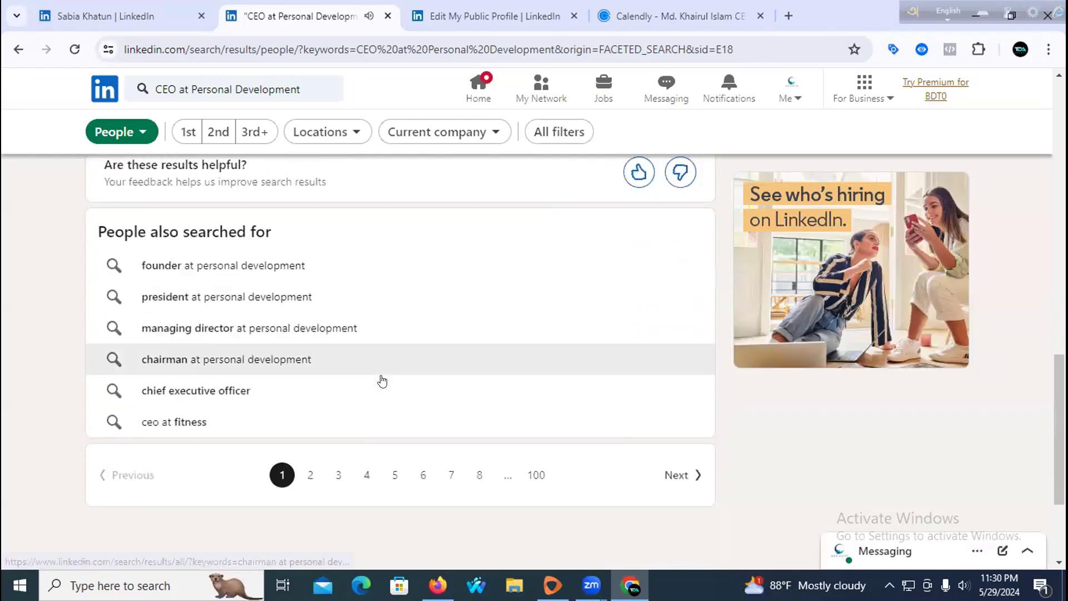
left_click(311, 304)
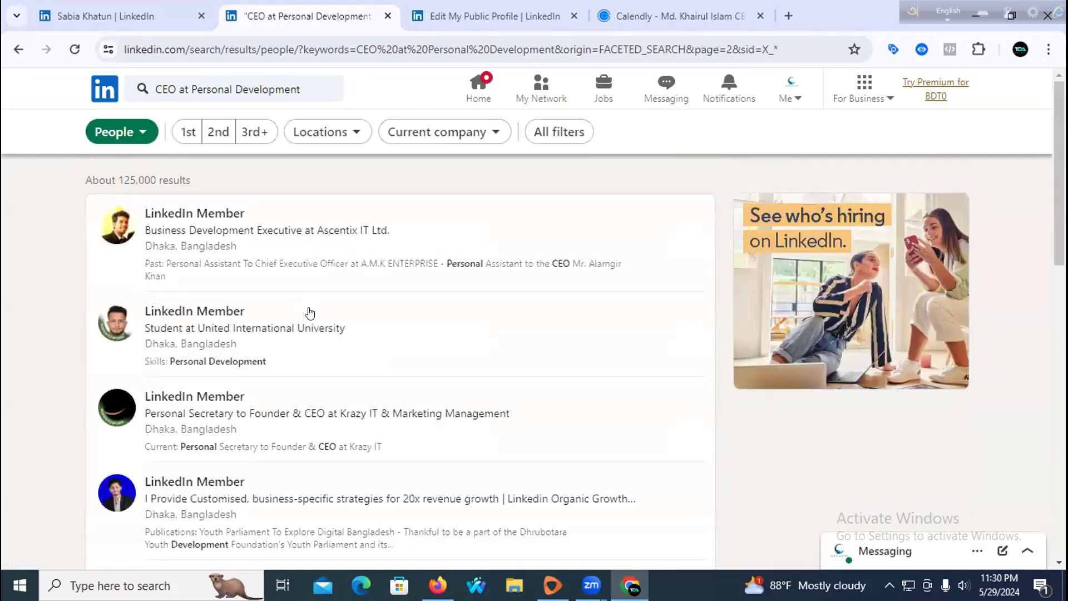
scroll(310, 313, "down", 12)
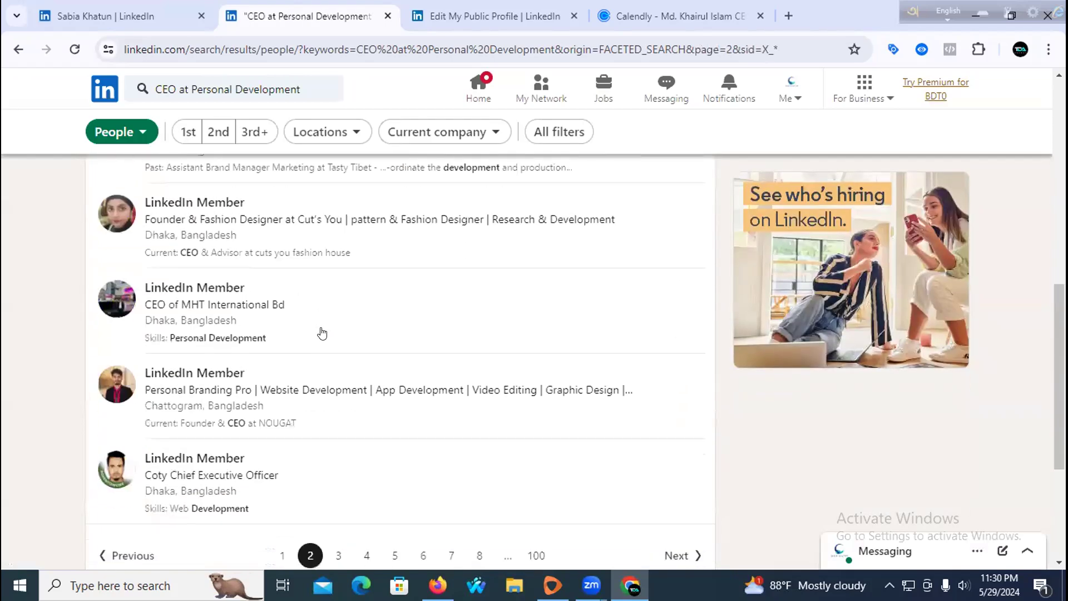
left_click(336, 327)
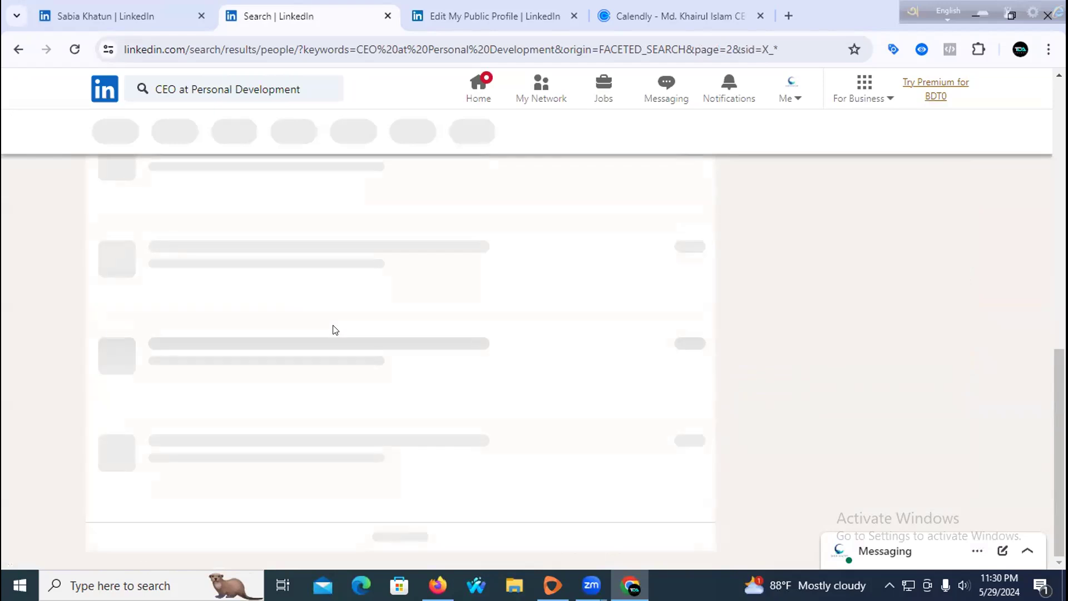
scroll(328, 334, "down", 5)
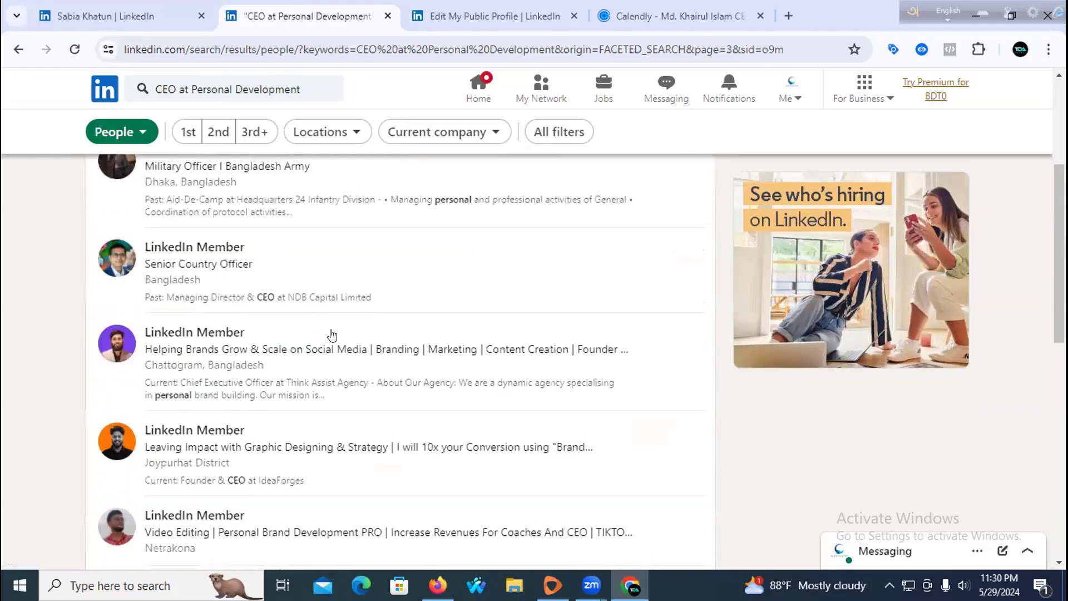
scroll(325, 336, "up", 5)
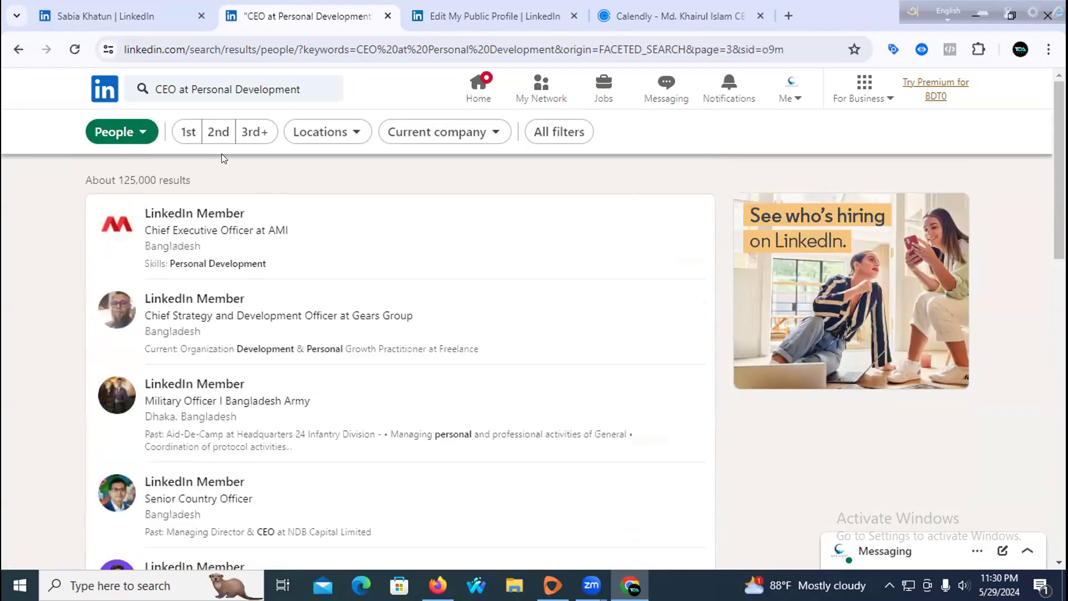
scroll(324, 286, "down", 4)
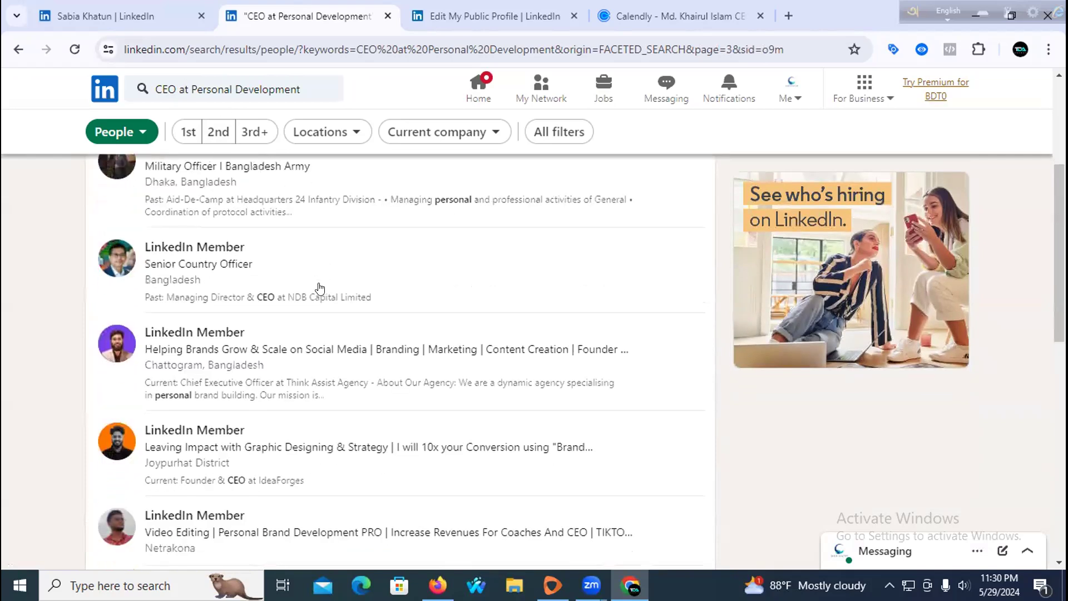
left_click(192, 332)
left_click(724, 118)
scroll(262, 238, "up", 4)
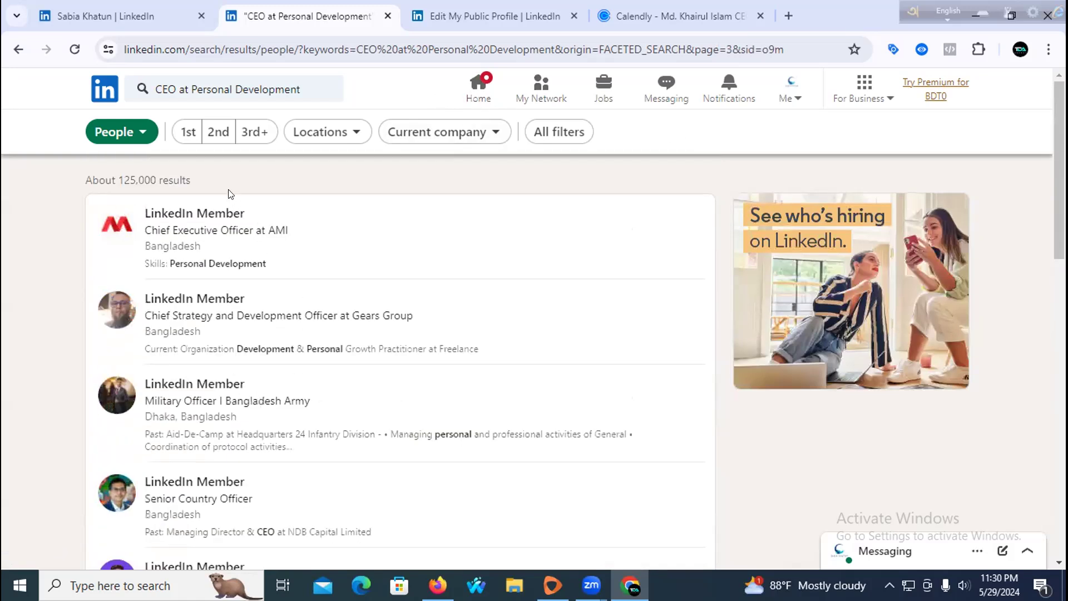
Limit to 1st-degree connections and search for 'CEO at Germants owner'.
left_click(188, 132)
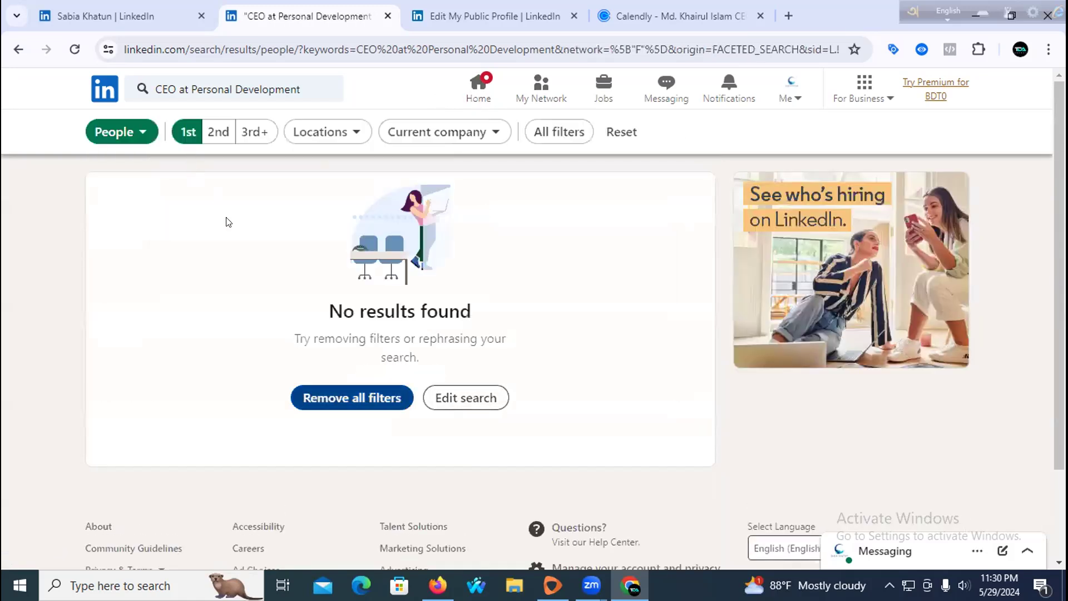
left_click(447, 394)
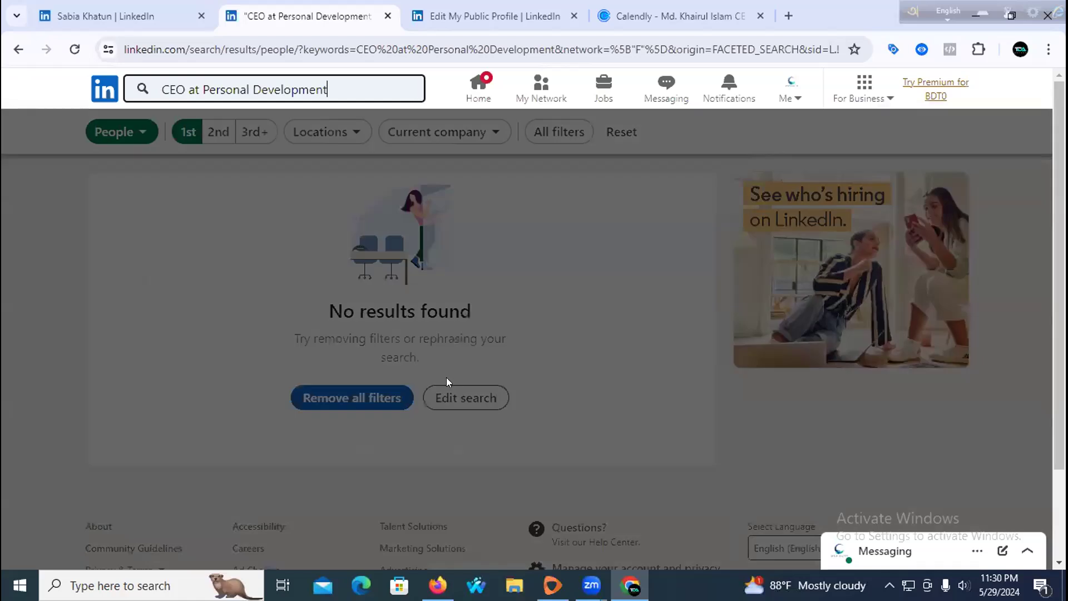
left_click_drag(201, 87, 362, 82)
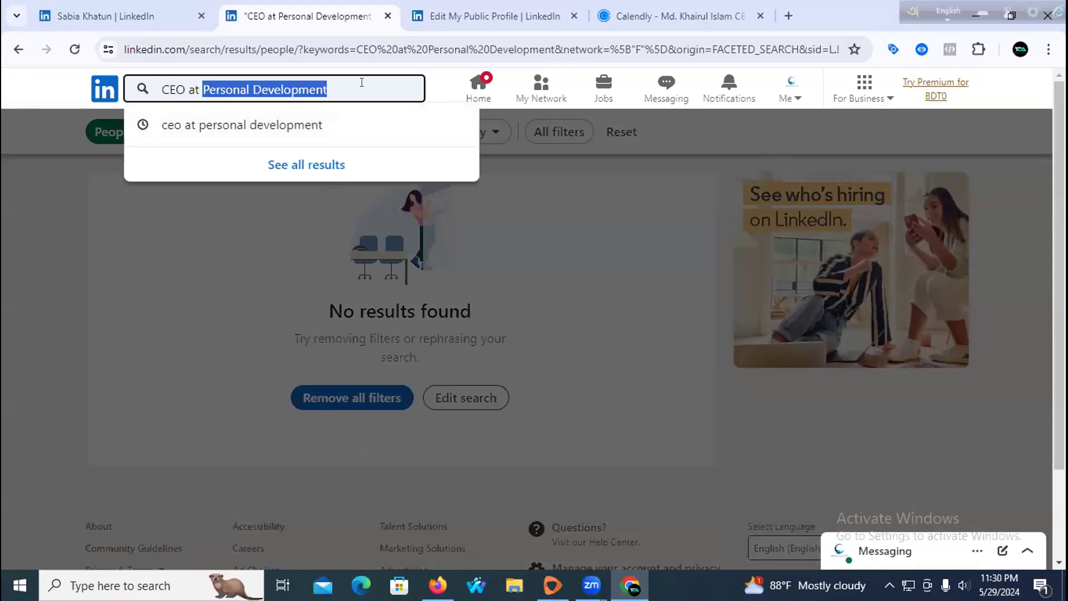
type("G")
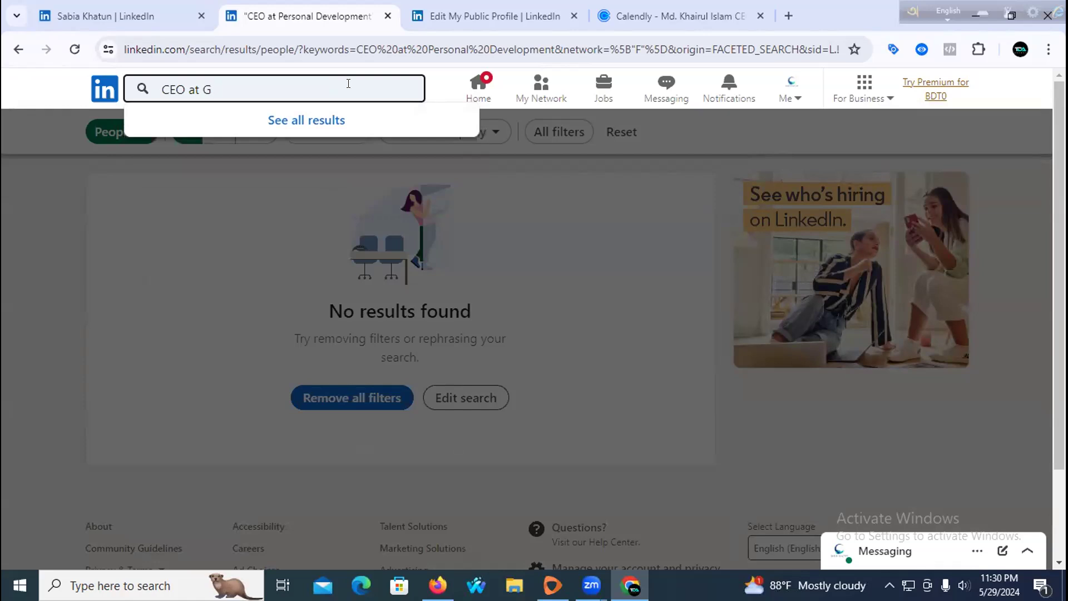
type("ermants ow")
key("BackSpace")
type("ow")
key("Return")
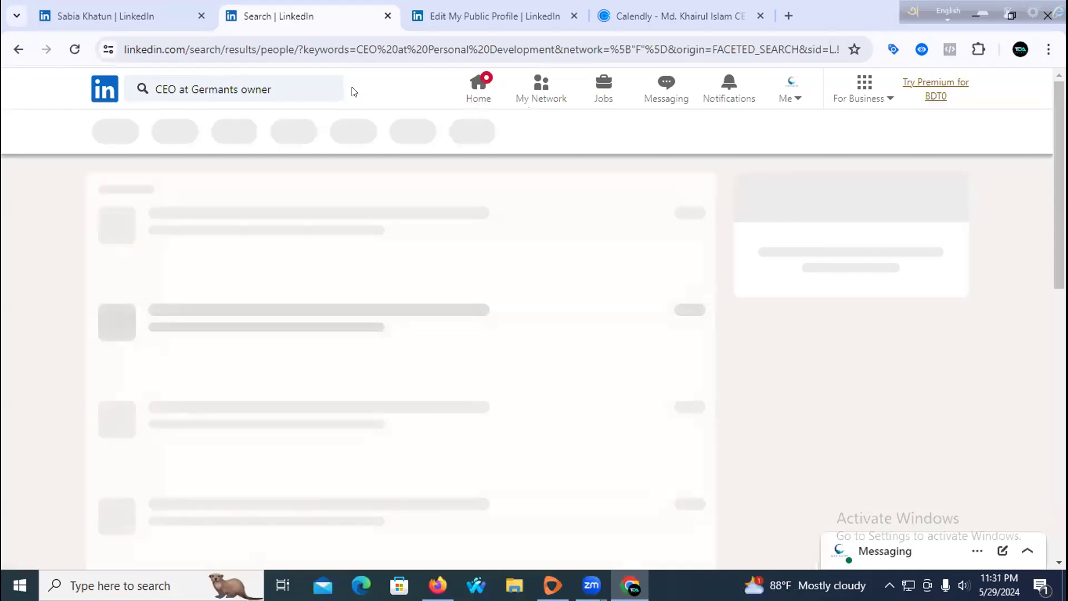
Cut the word 'Germants' out of the search query.
left_click(190, 84)
left_click(221, 87)
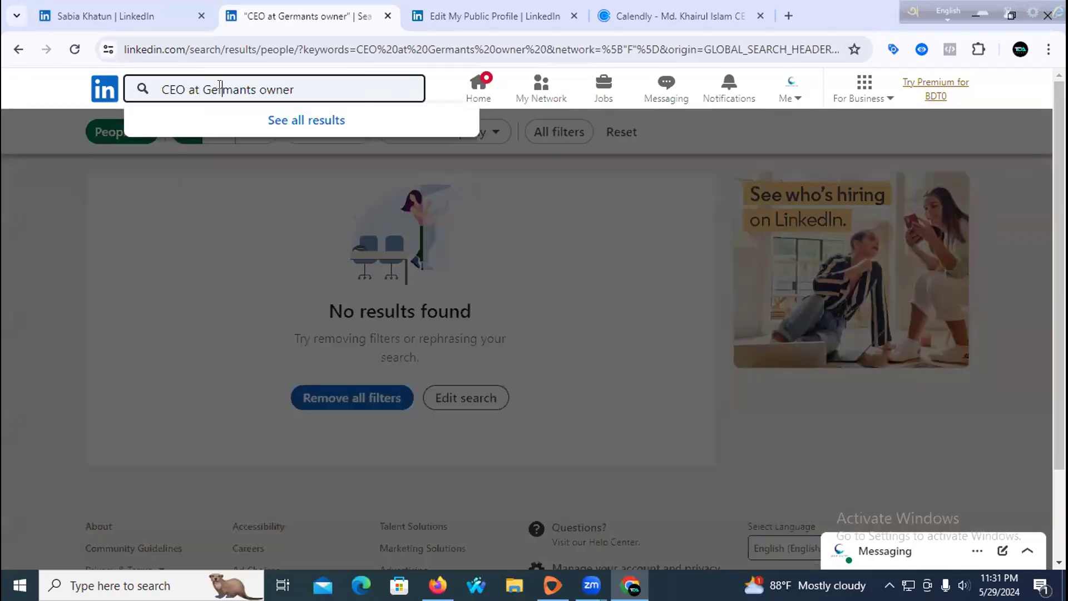
double_click(251, 88)
right_click(208, 85)
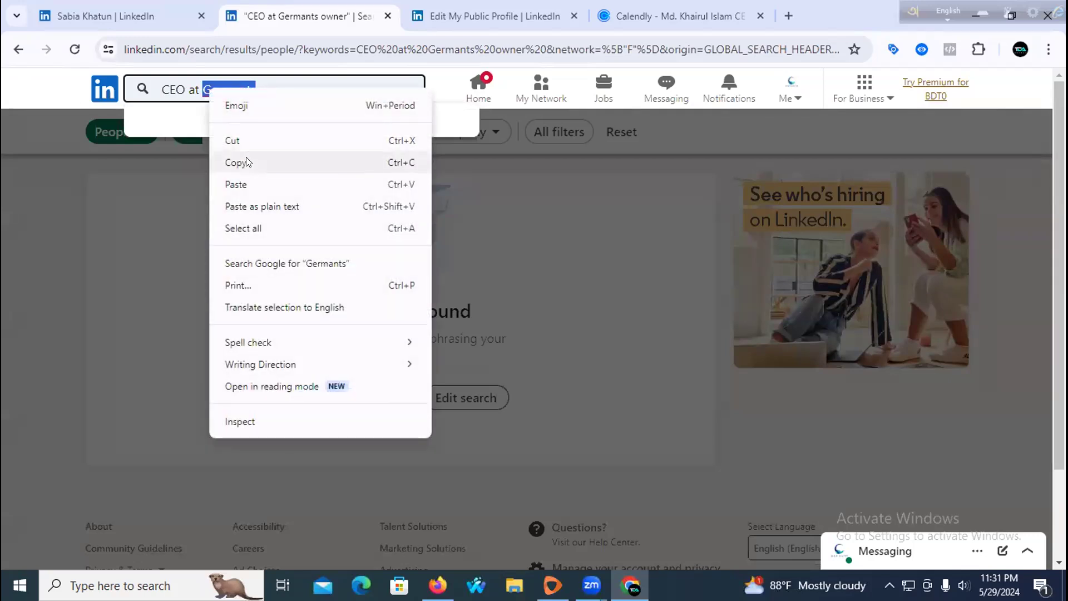
left_click(240, 139)
Open a new browser tab, then filter the people results to Bangladesh.
left_click(786, 15)
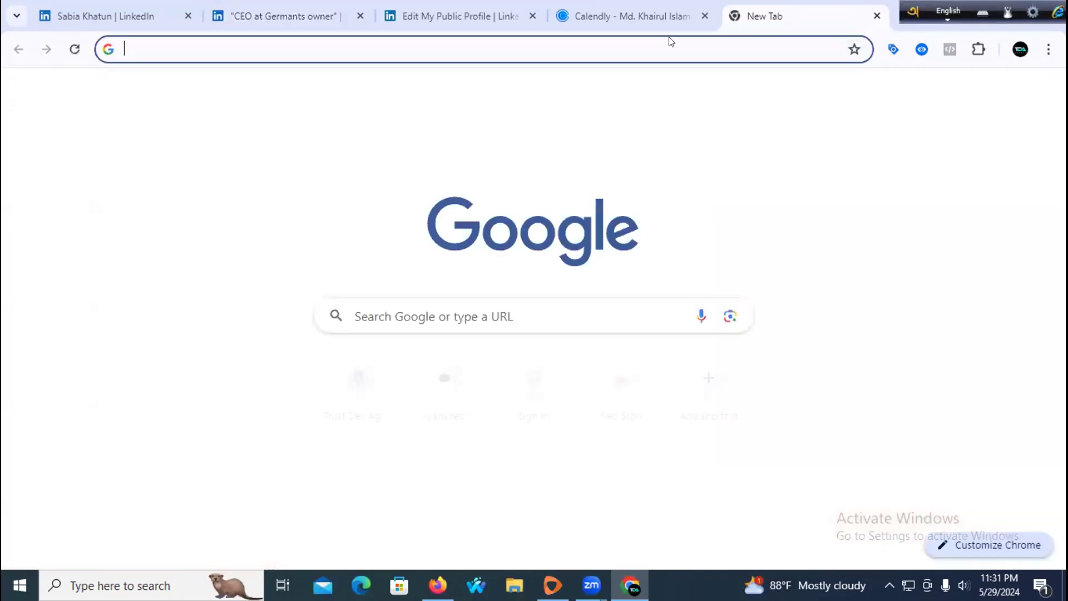
left_click(468, 16)
left_click(264, 9)
left_click(242, 214)
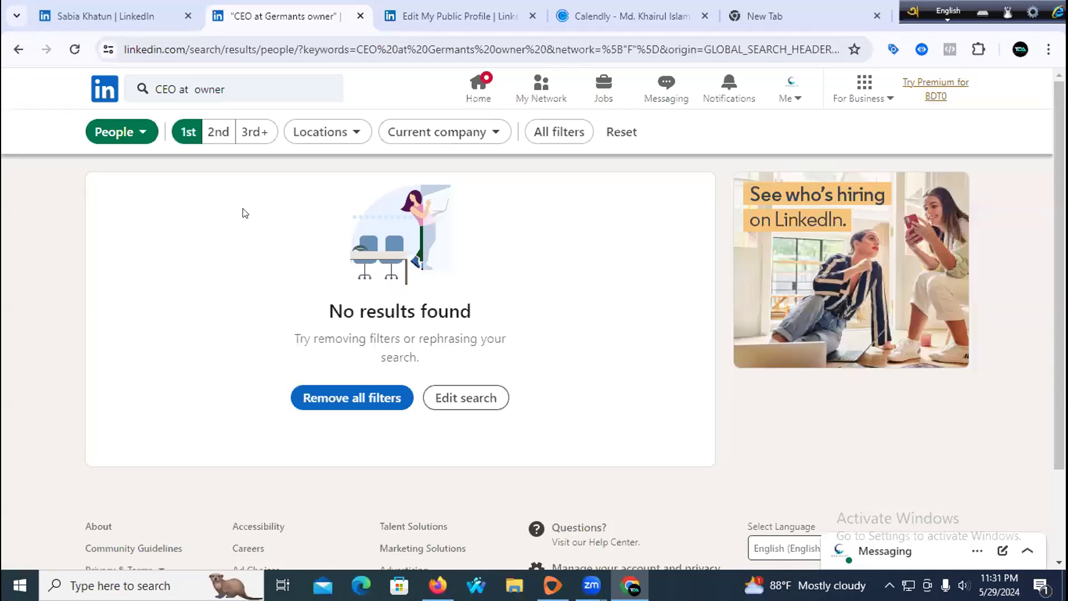
left_click(325, 132)
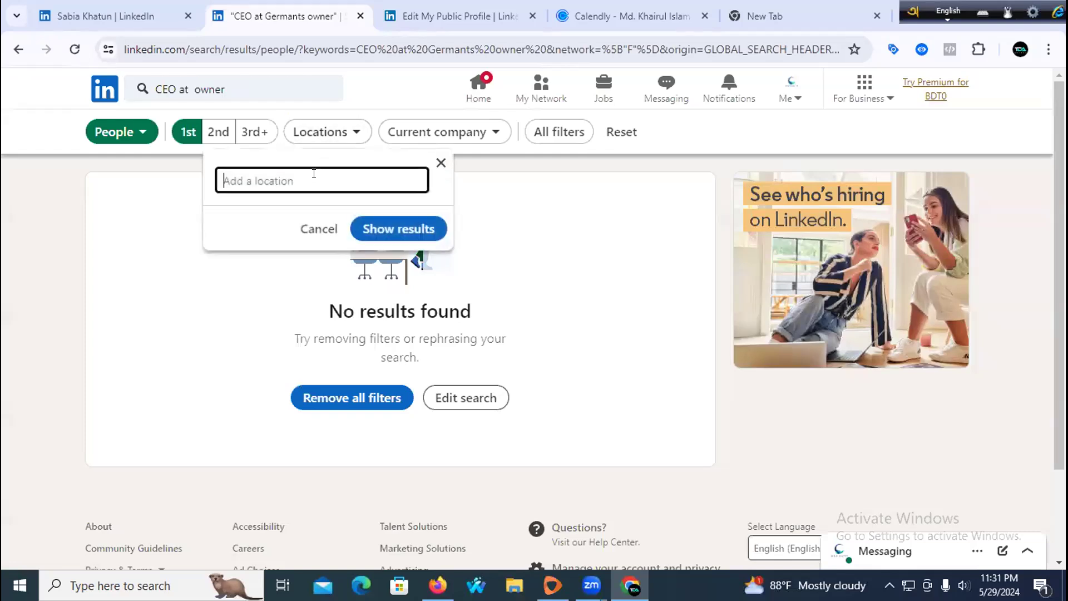
type("bangl")
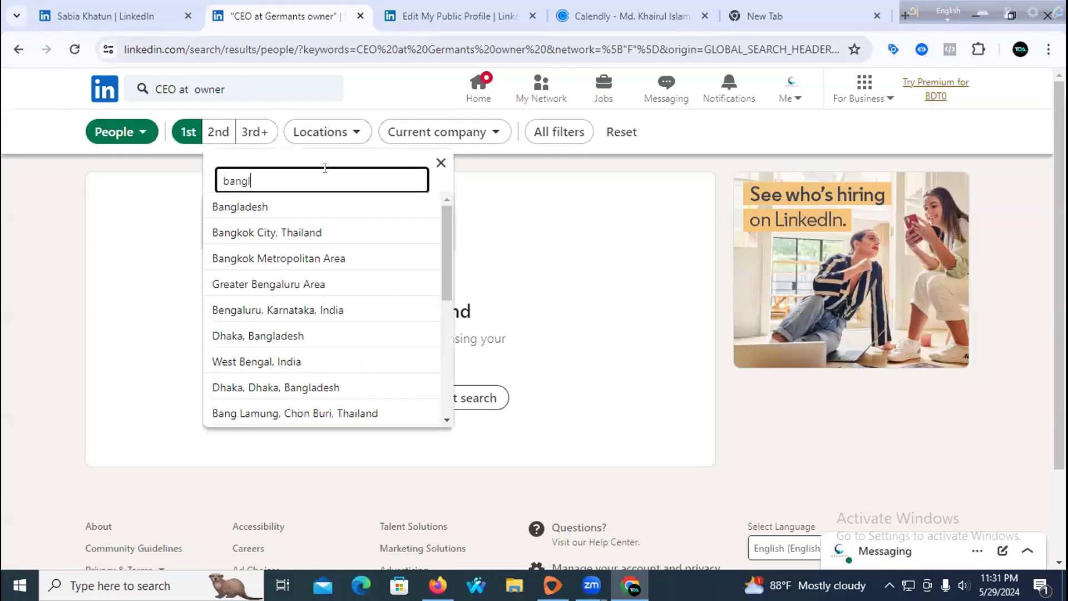
left_click(270, 208)
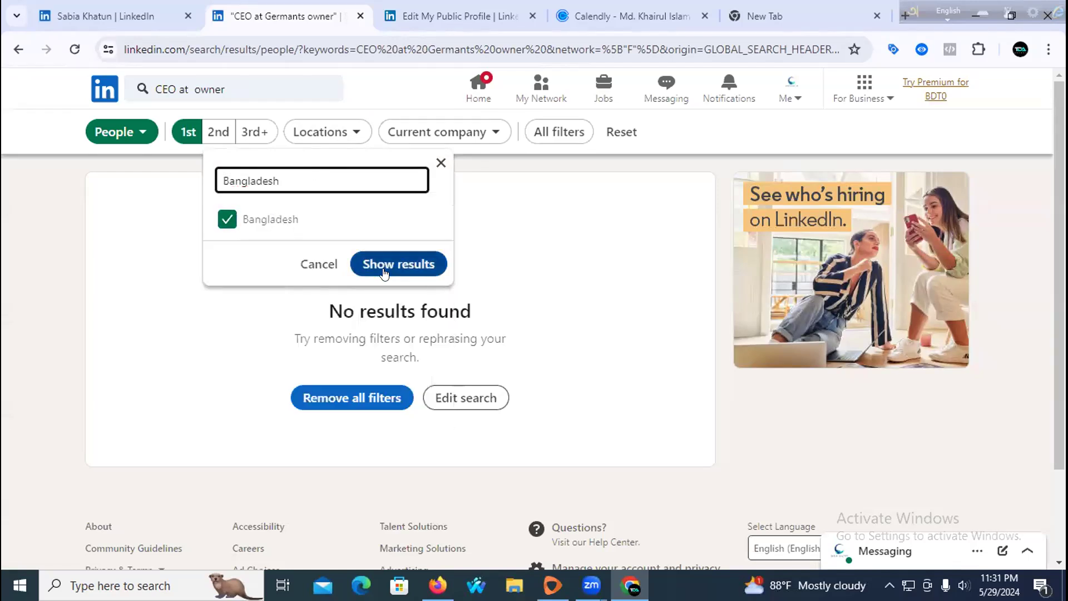
left_click(383, 272)
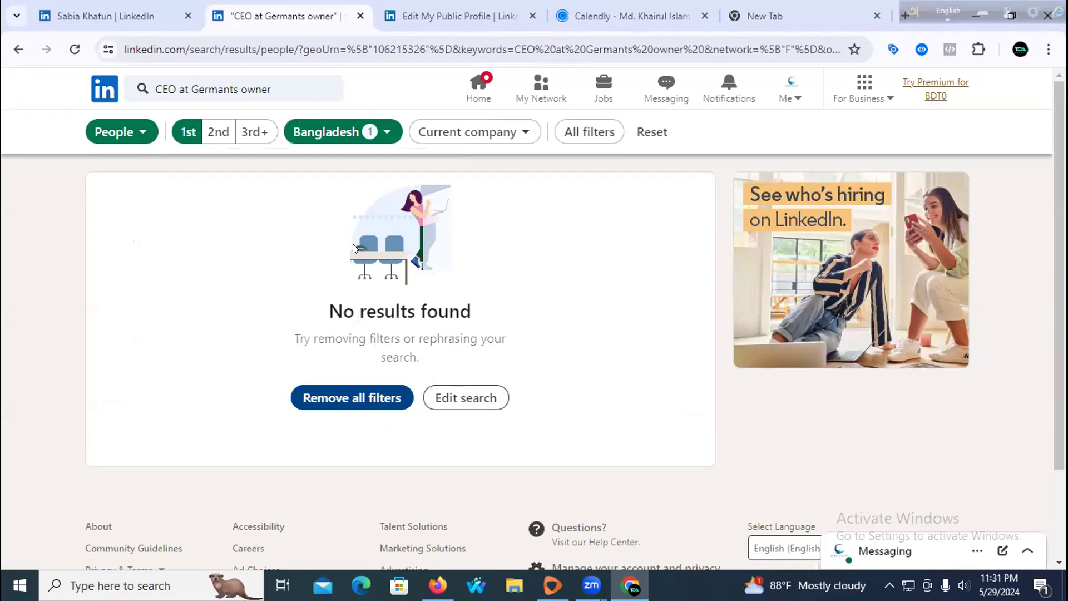
Search Google for 'Germants' in the new tab, then return to the LinkedIn search tab.
left_click(793, 18)
type("Germants")
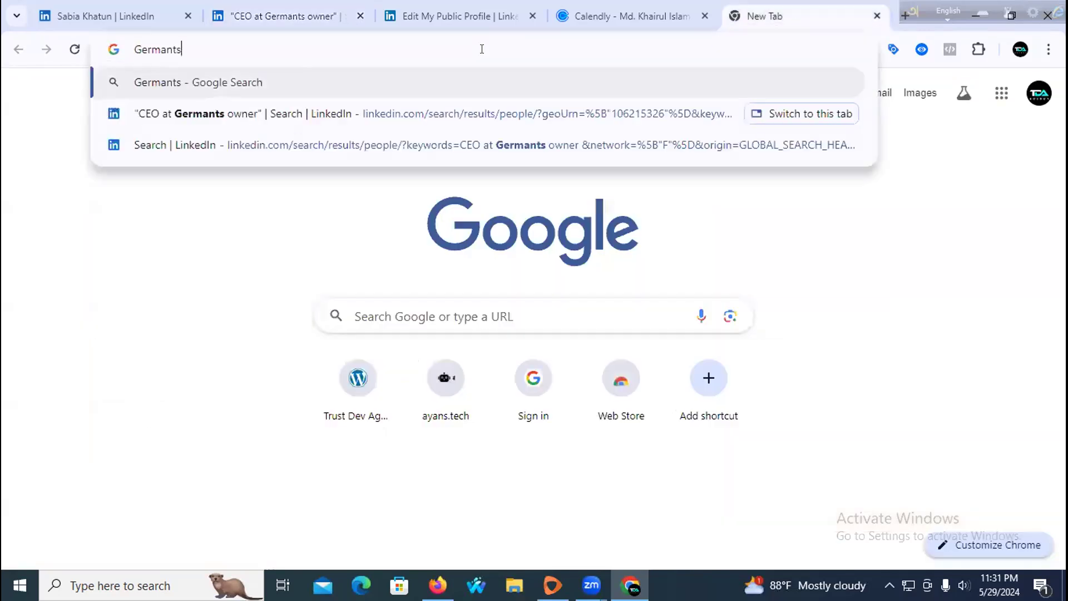
left_click(404, 81)
left_click_drag(129, 272, 210, 269)
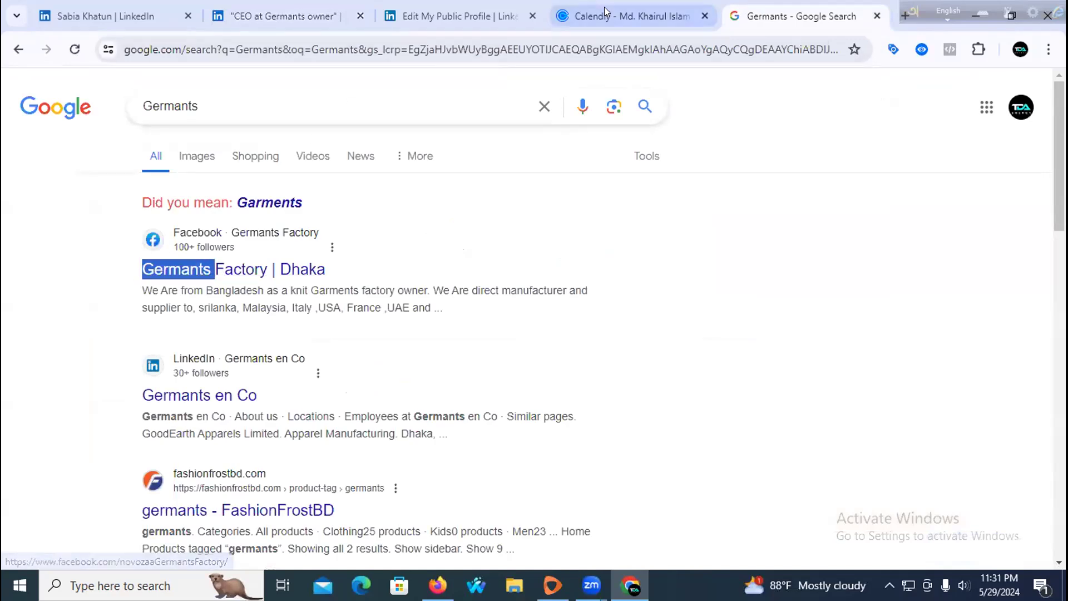
left_click(420, 5)
left_click(284, 6)
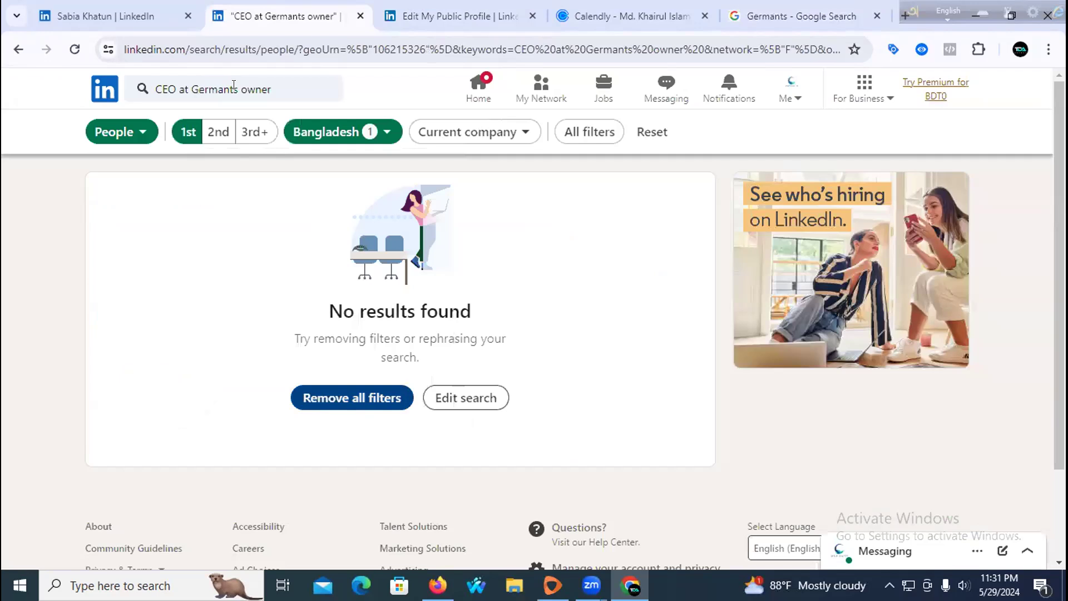
Change the query to 'CEO at Germants' and search, then clear the search box.
double_click(234, 86)
left_click_drag(299, 84, 201, 84)
key("ctrl+v")
key("Return")
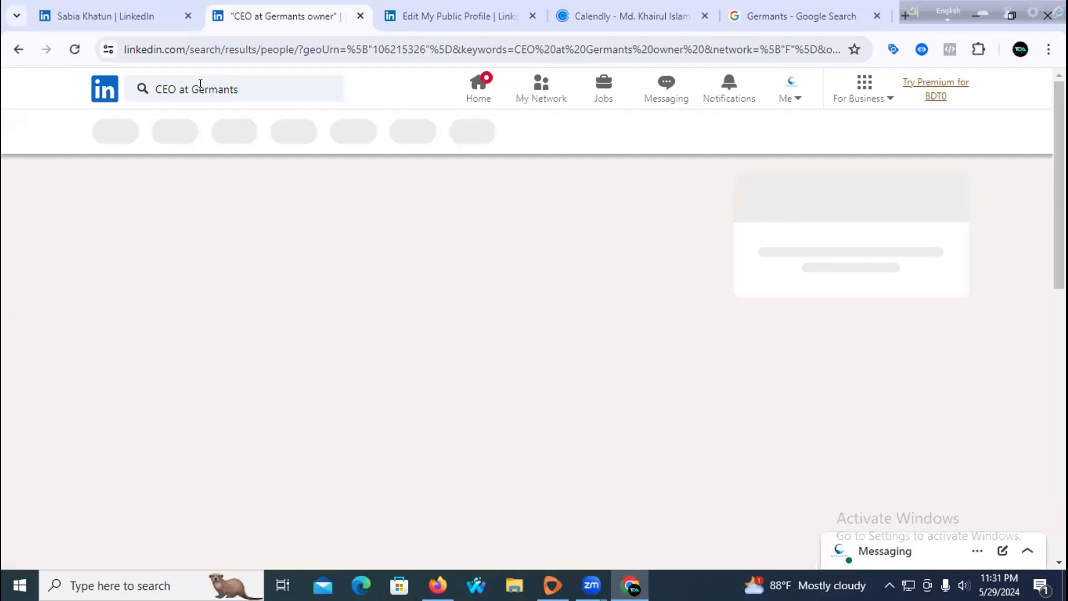
left_click_drag(234, 85, 246, 84)
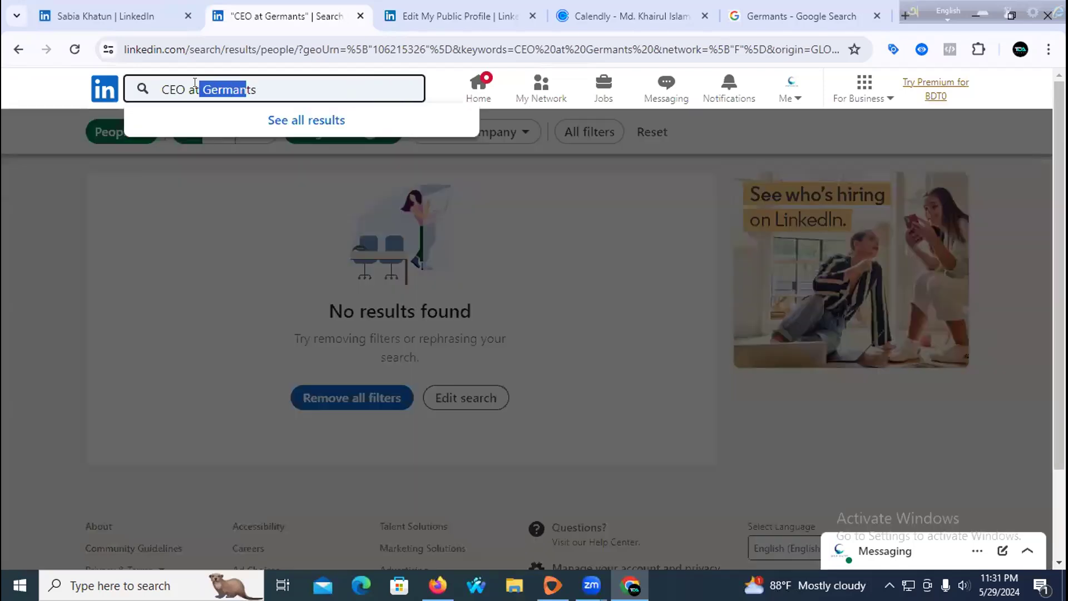
triple_click(196, 81)
key("BackSpace")
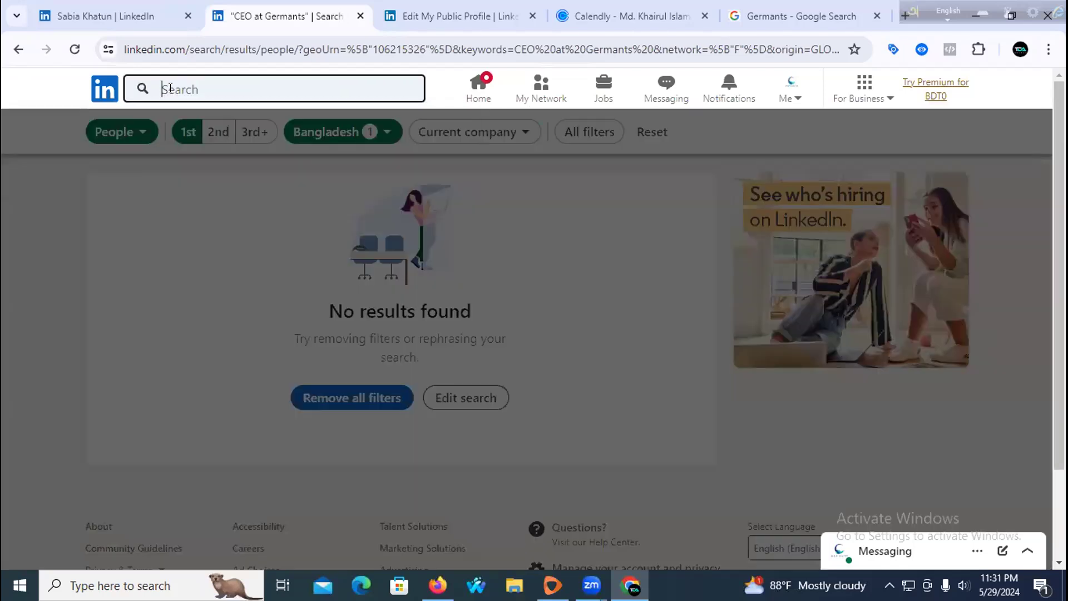
left_click(18, 194)
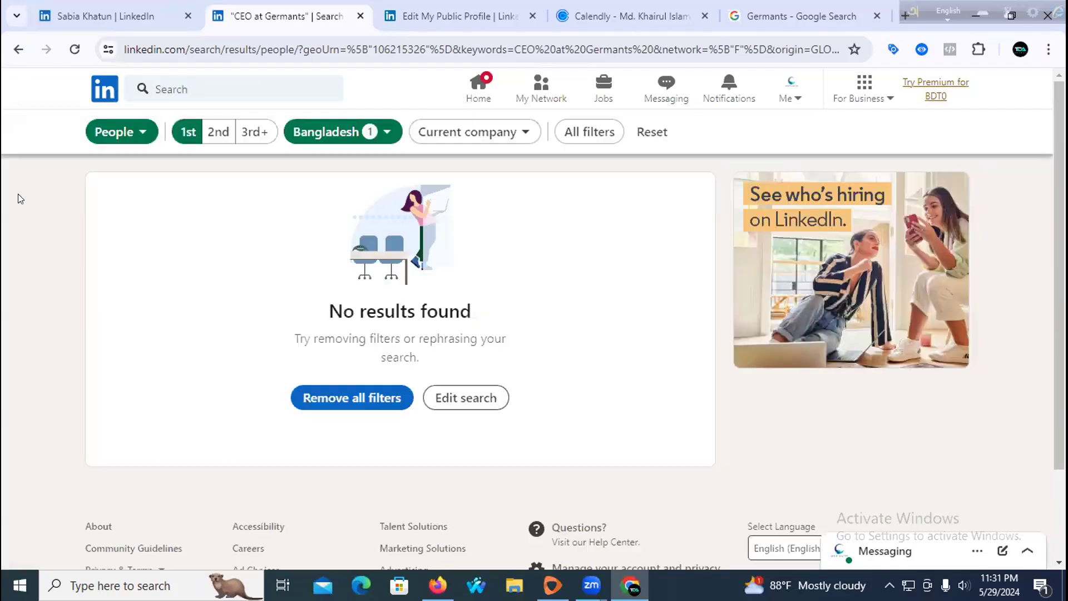
Follow three recommended accounts from the home feed's 'Add to your feed' suggestions.
left_click(98, 95)
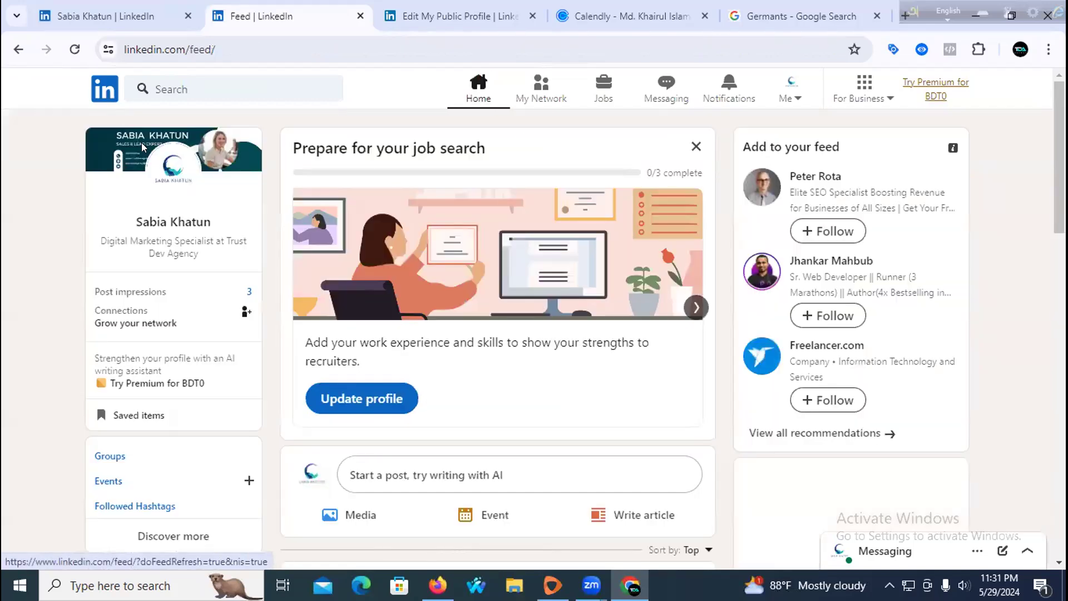
scroll(559, 327, "down", 3)
scroll(559, 320, "up", 3)
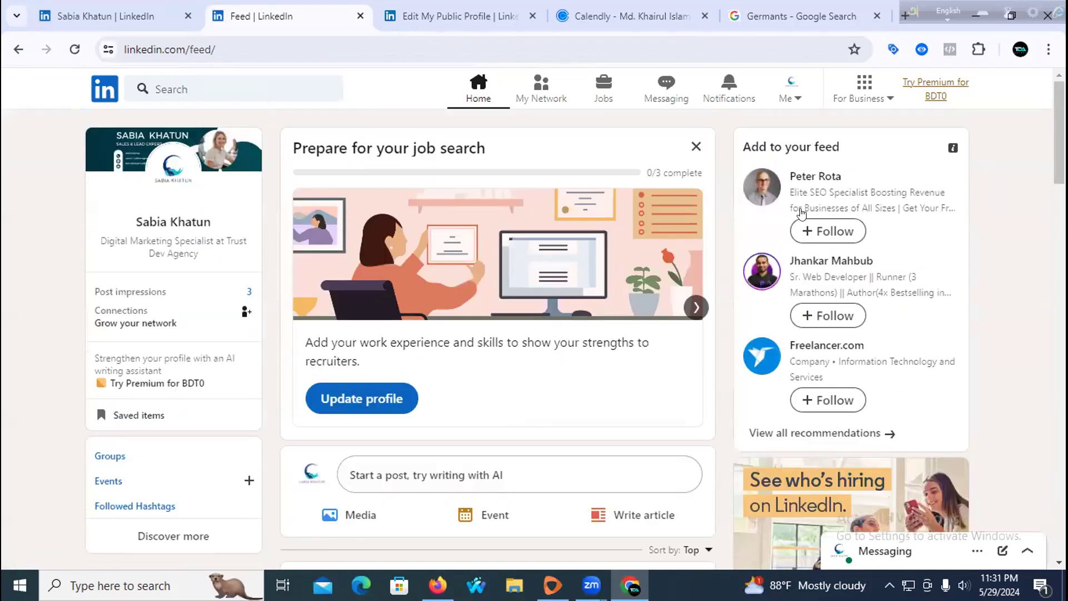
left_click(814, 316)
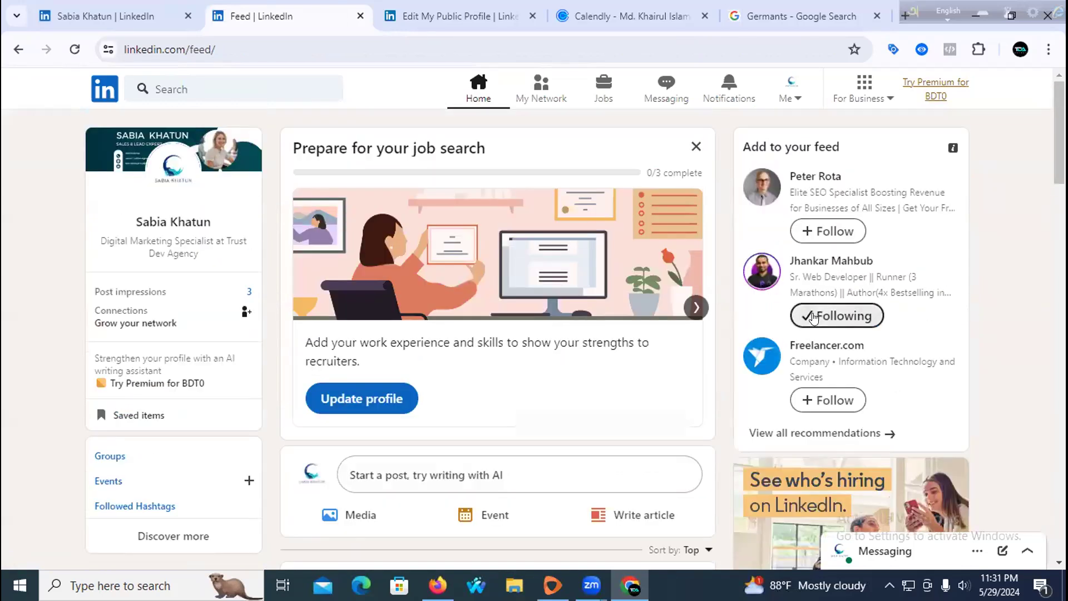
left_click(815, 231)
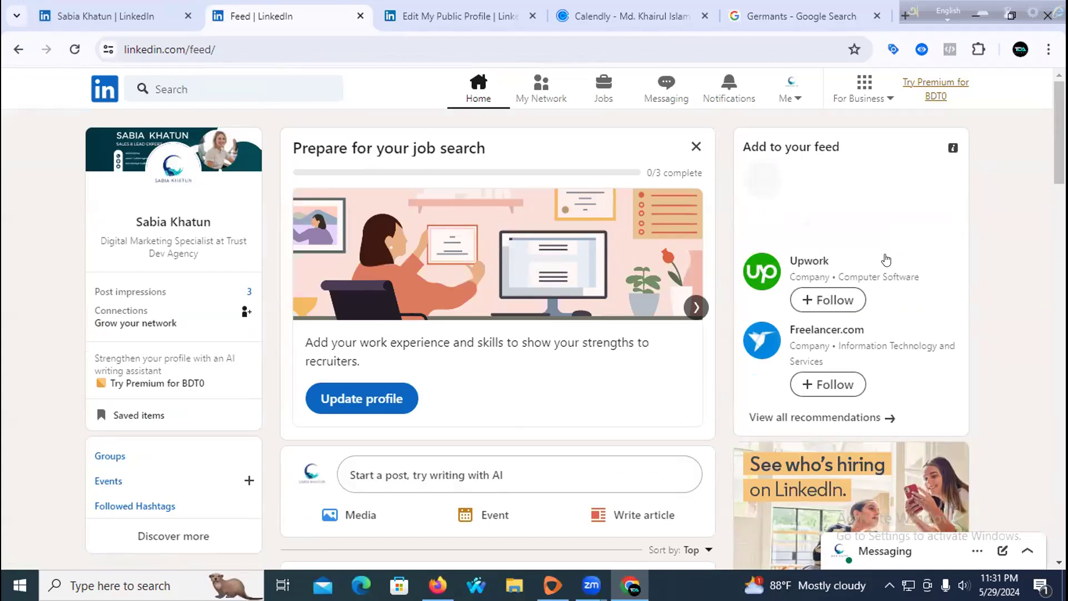
scroll(827, 290, "down", 1)
scroll(828, 305, "up", 1)
left_click(828, 228)
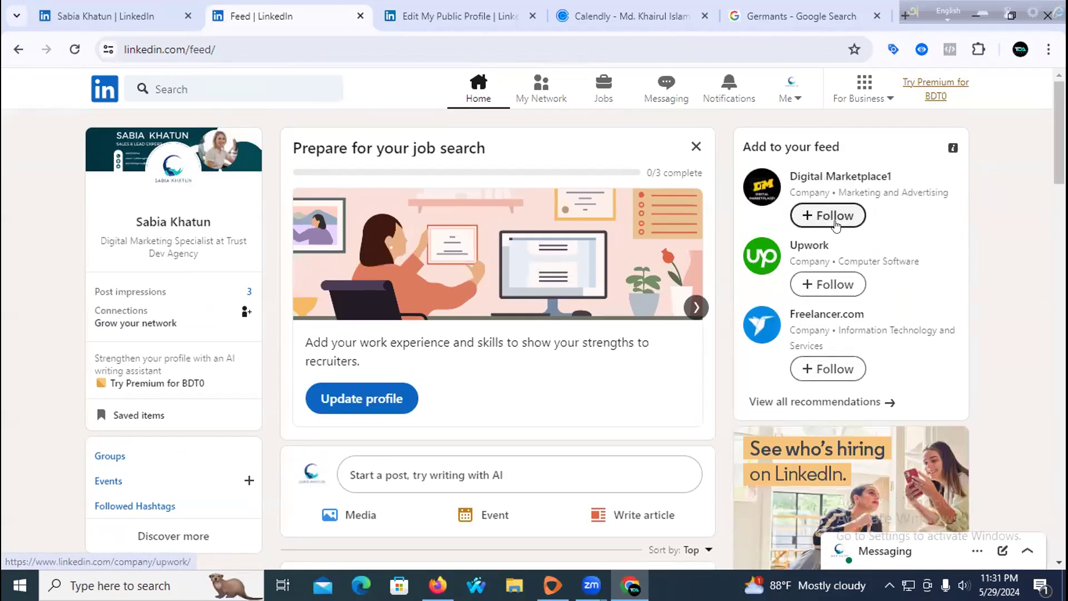
scroll(850, 245, "down", 5)
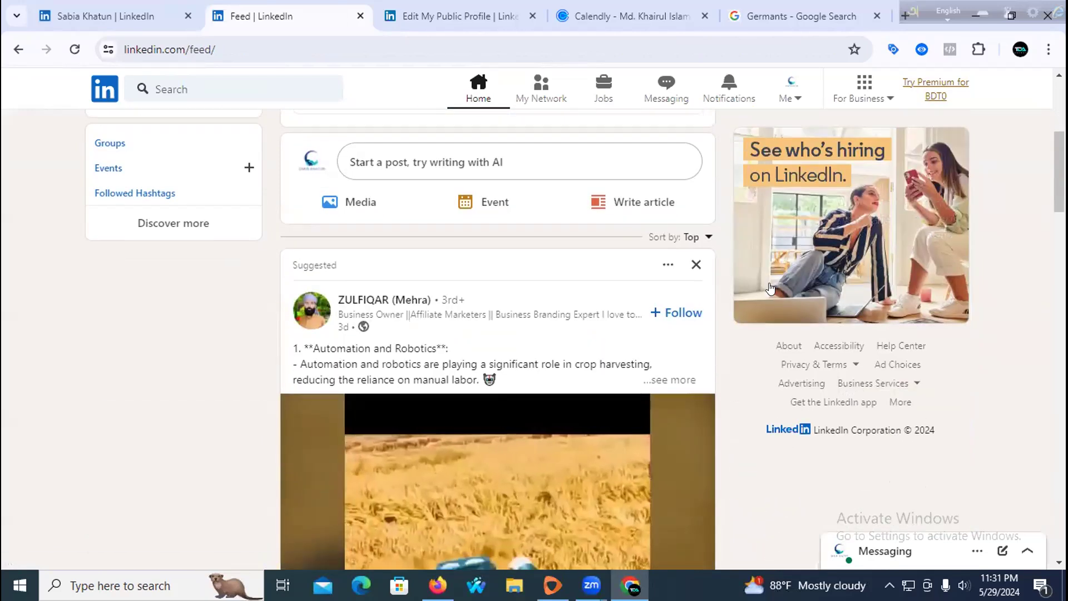
scroll(764, 293, "up", 3)
scroll(764, 293, "up", 1)
scroll(613, 336, "down", 12)
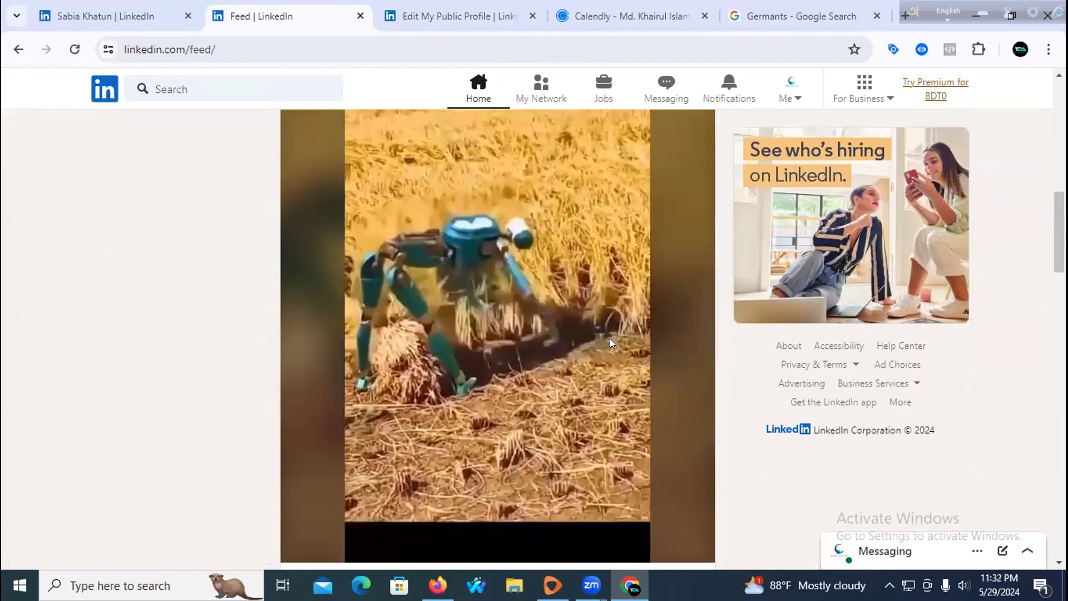
scroll(658, 333, "up", 15)
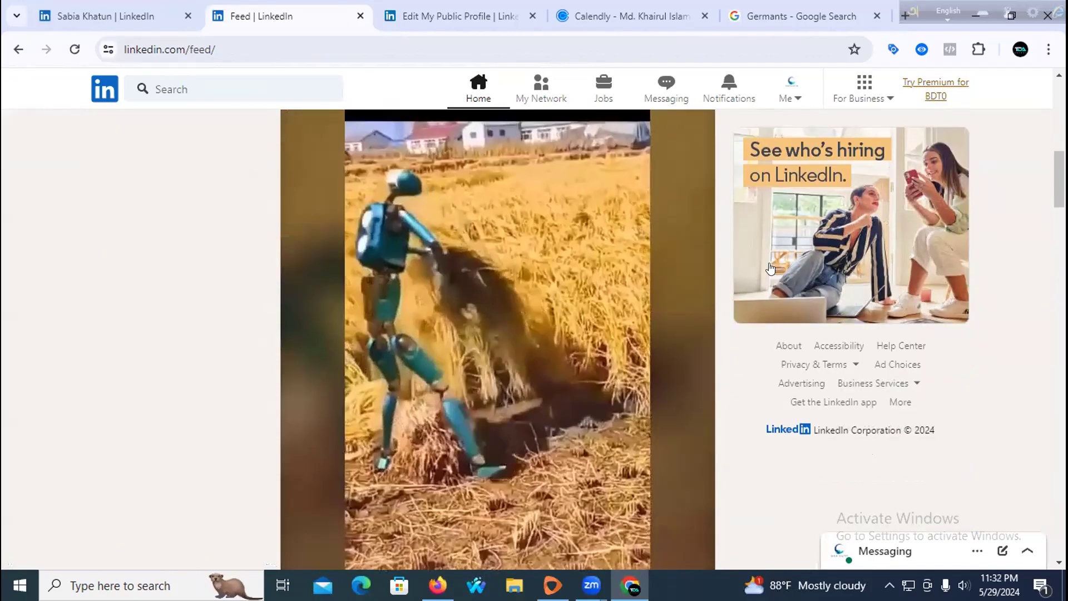
left_click(525, 104)
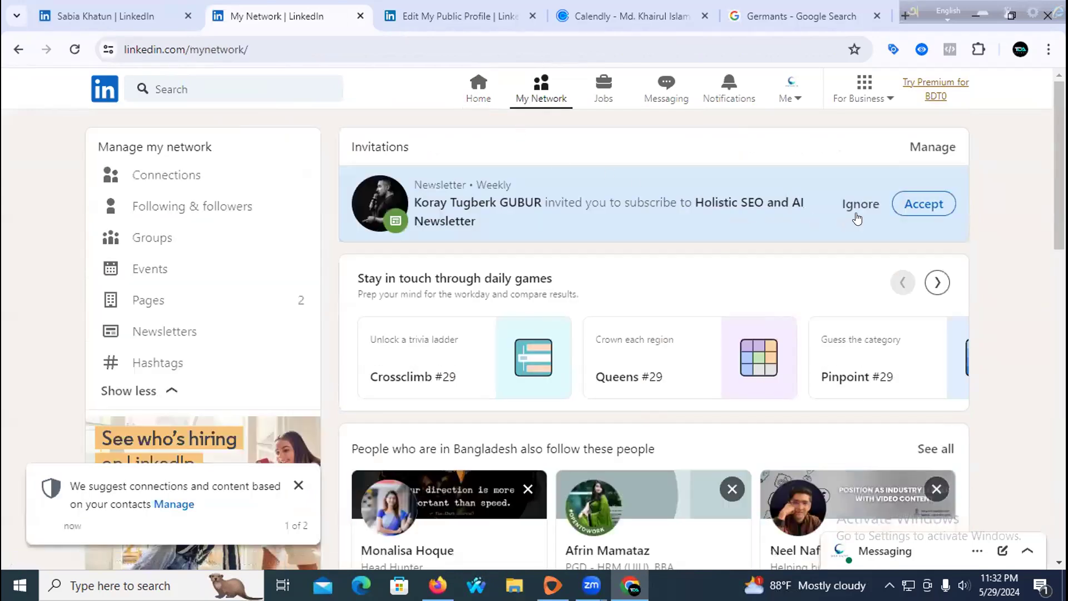
Accept the newsletter invite, follow four suggestions including a Head Hunter and BGMEA director, then view Following.
left_click(932, 216)
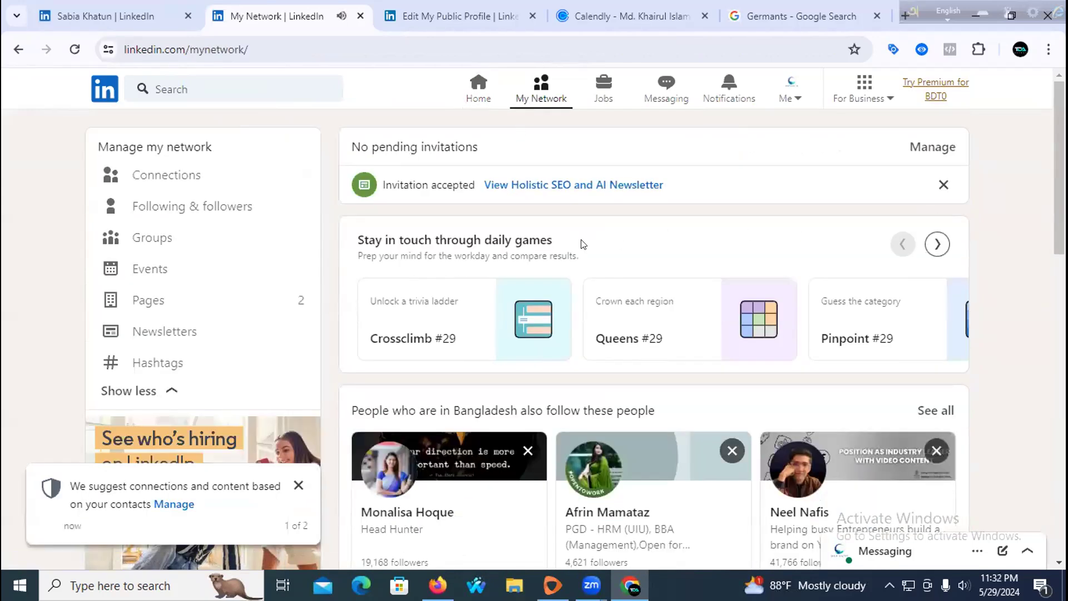
scroll(582, 244, "down", 5)
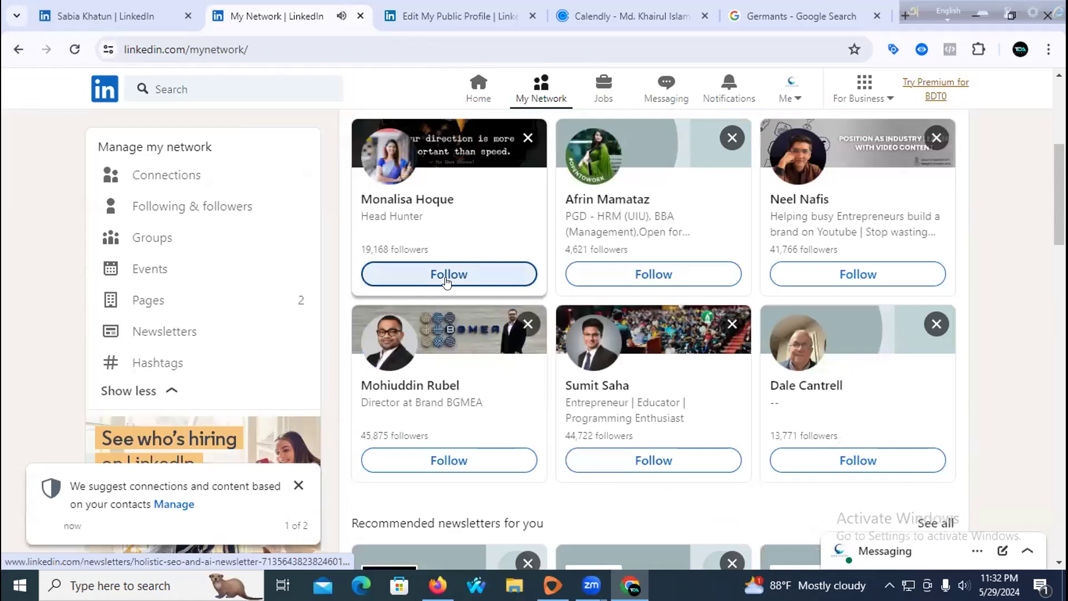
left_click(446, 282)
left_click(802, 278)
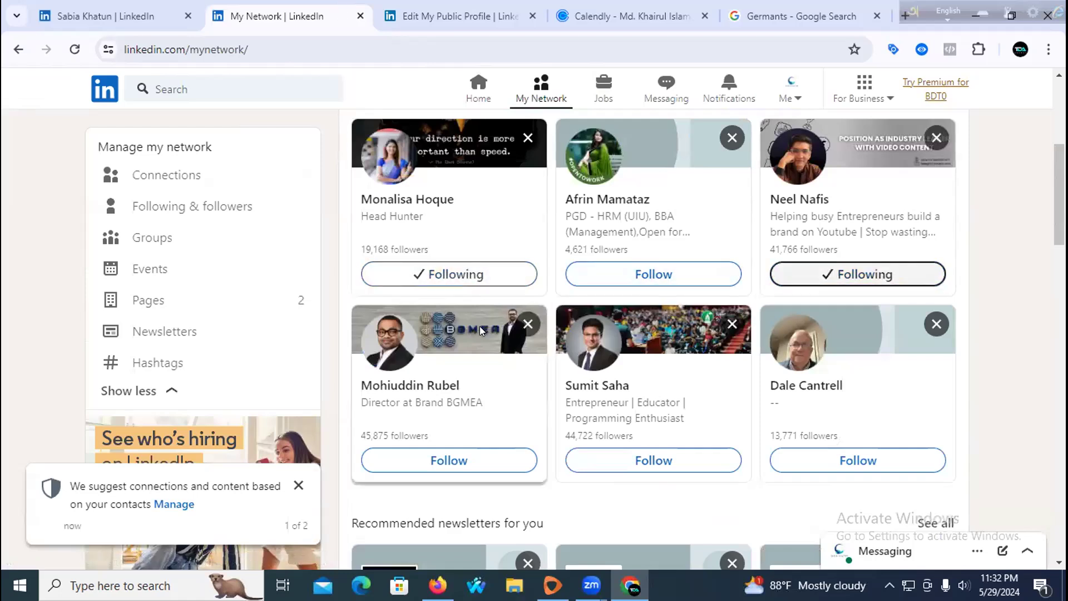
scroll(480, 326, "down", 3)
left_click(432, 304)
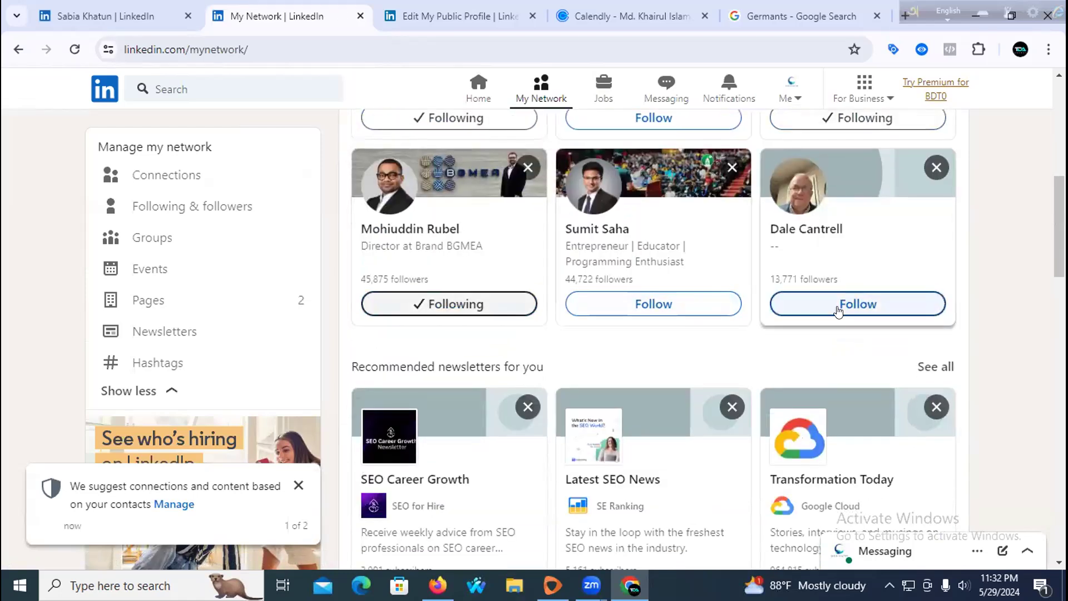
scroll(655, 346, "down", 6)
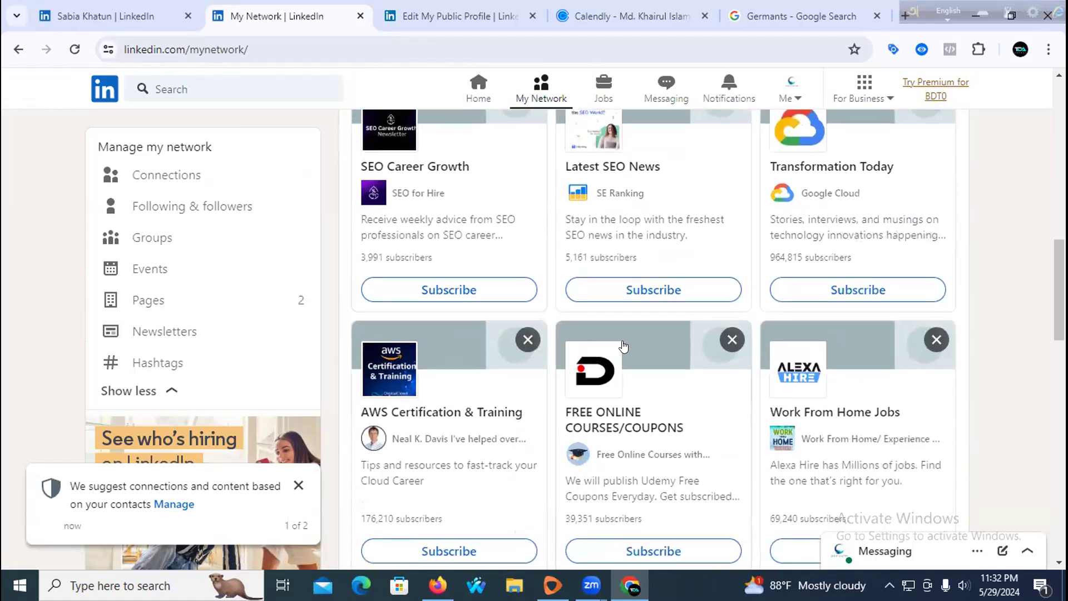
scroll(623, 347, "up", 10)
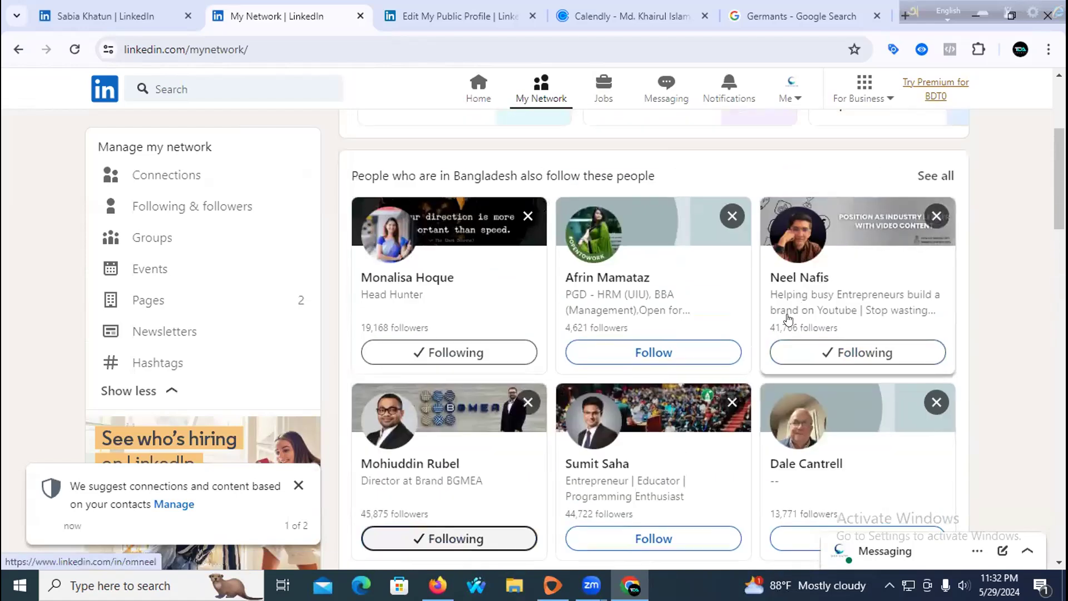
scroll(788, 318, "down", 4)
left_click(809, 310)
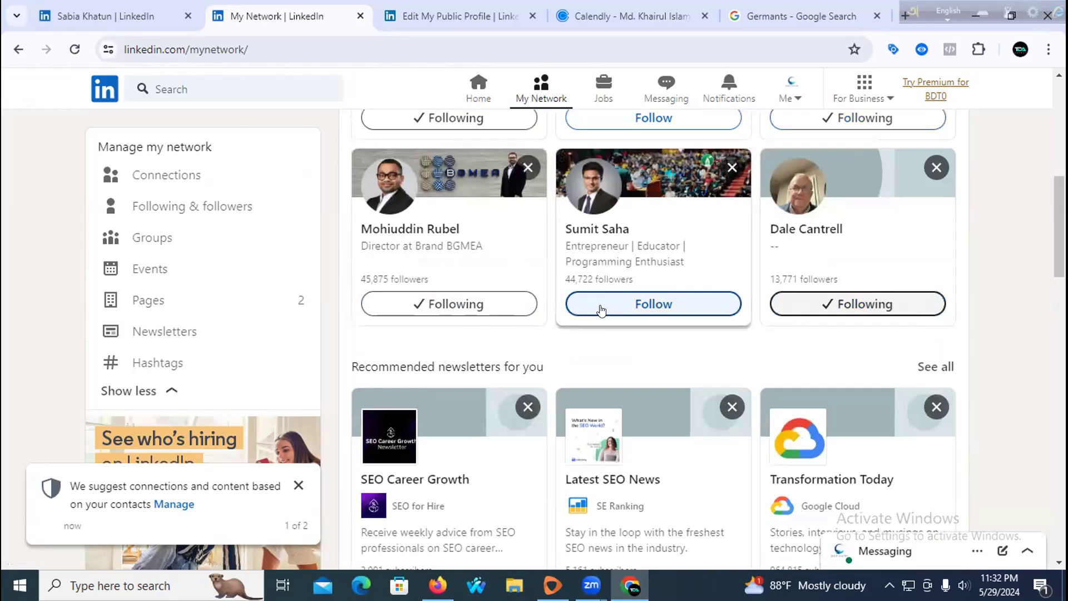
scroll(219, 251, "up", 5)
left_click(193, 201)
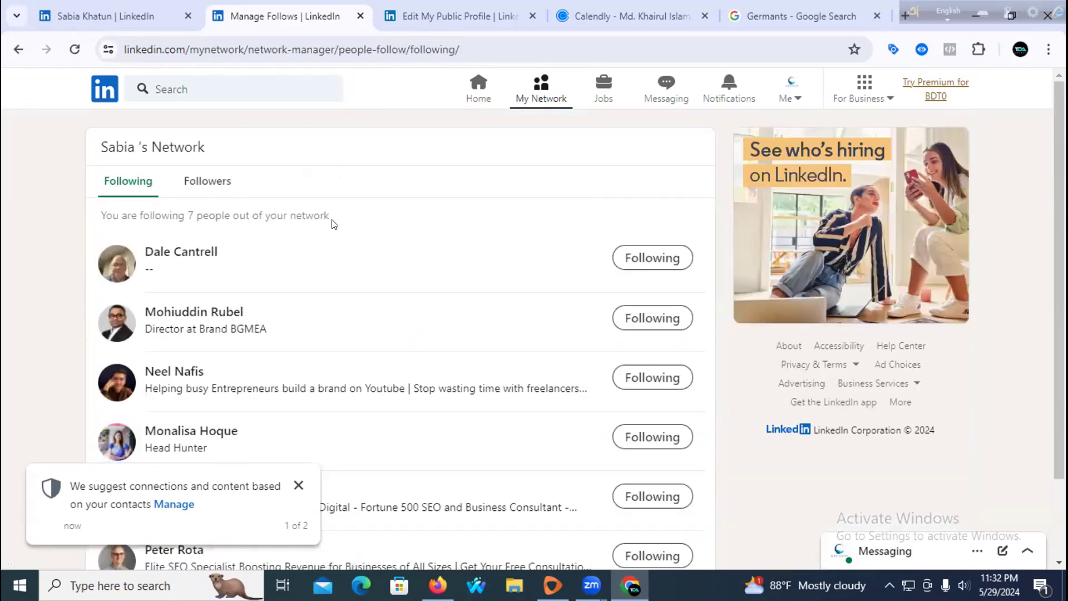
Open the first followed person's profile and dismiss the Premium offer shown when trying to message them.
scroll(334, 229, "down", 2)
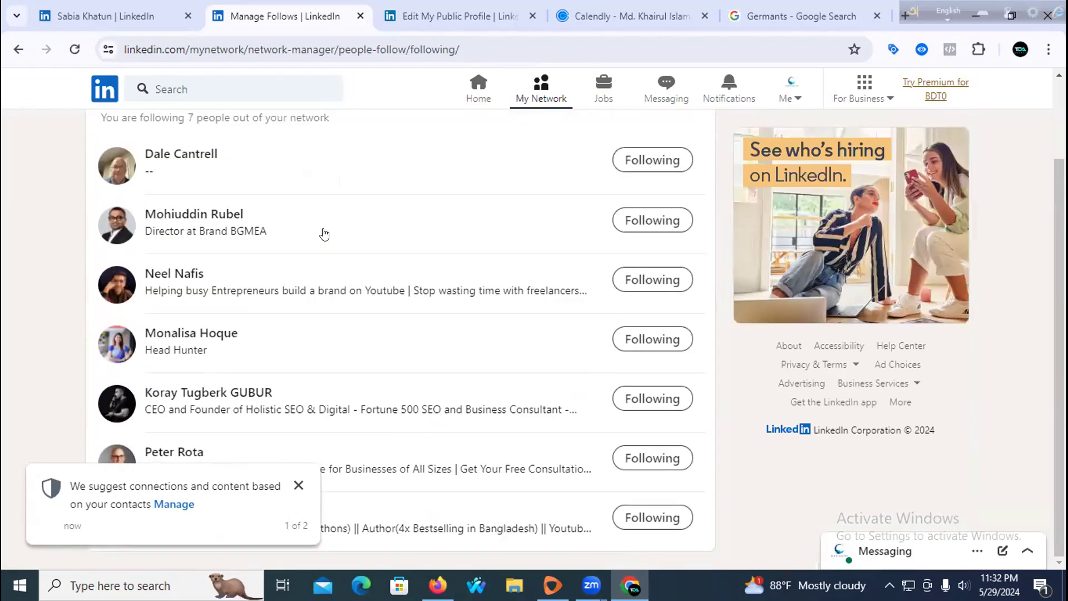
left_click(176, 156)
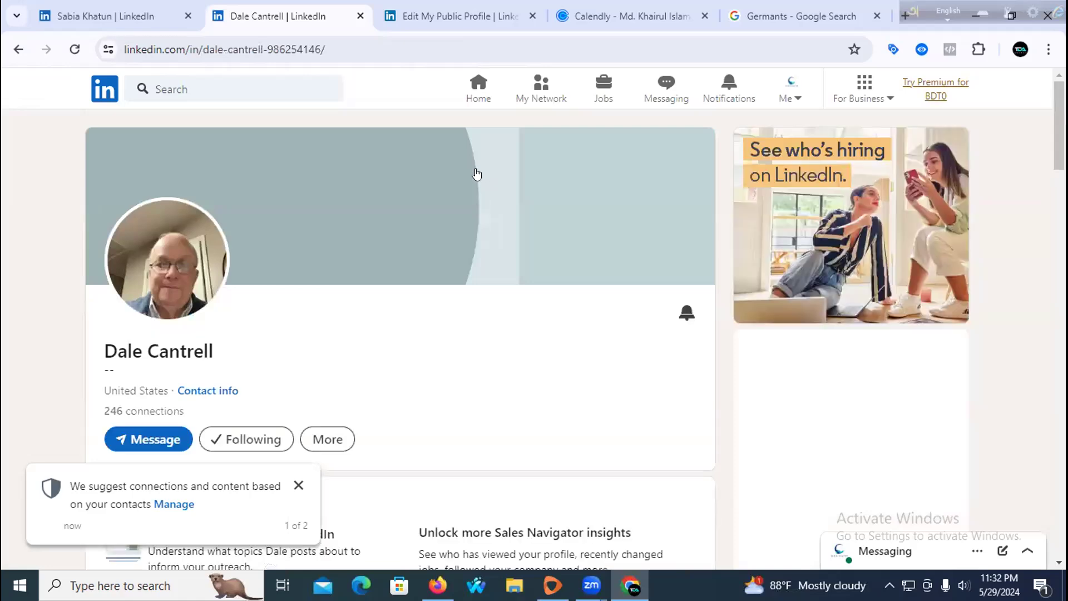
scroll(472, 172, "down", 4)
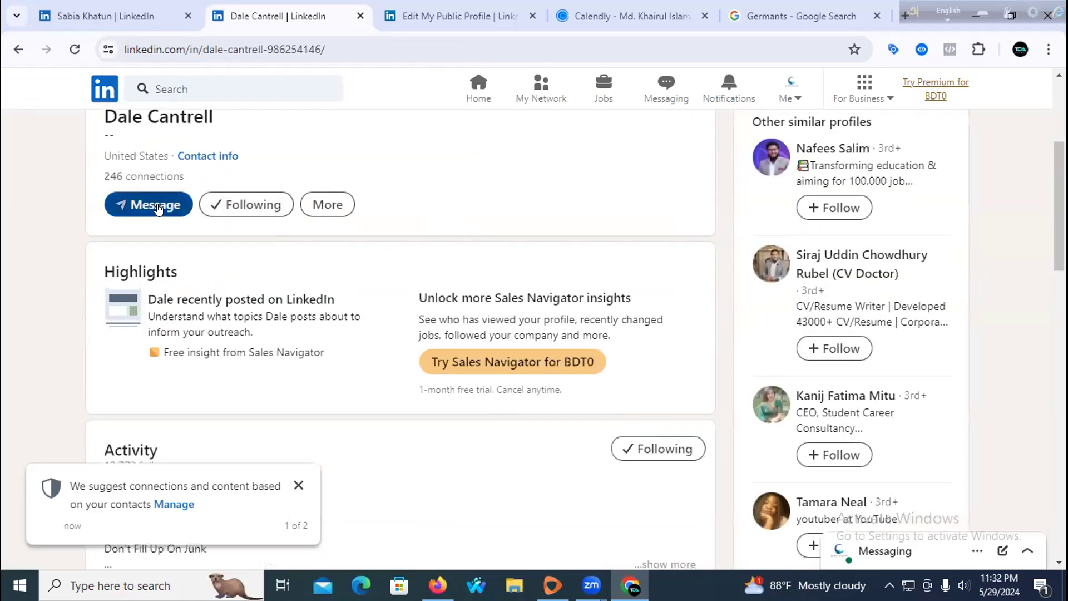
left_click(186, 218)
left_click(649, 116)
Connect via More with a note greeting the person by name and asking to join their network.
left_click(321, 204)
left_click(360, 307)
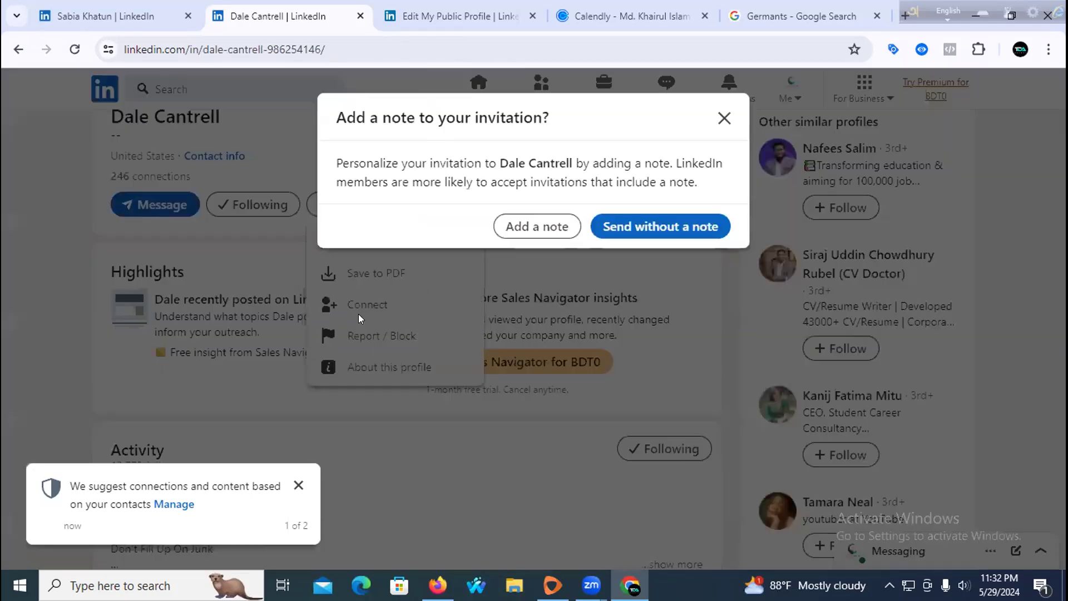
left_click(519, 226)
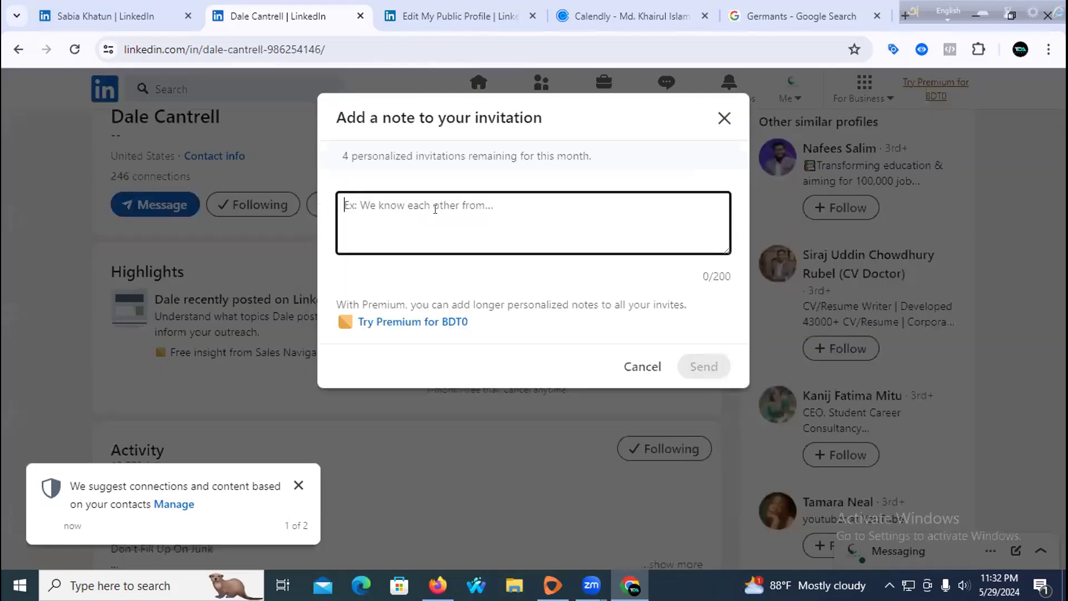
type("Germants")
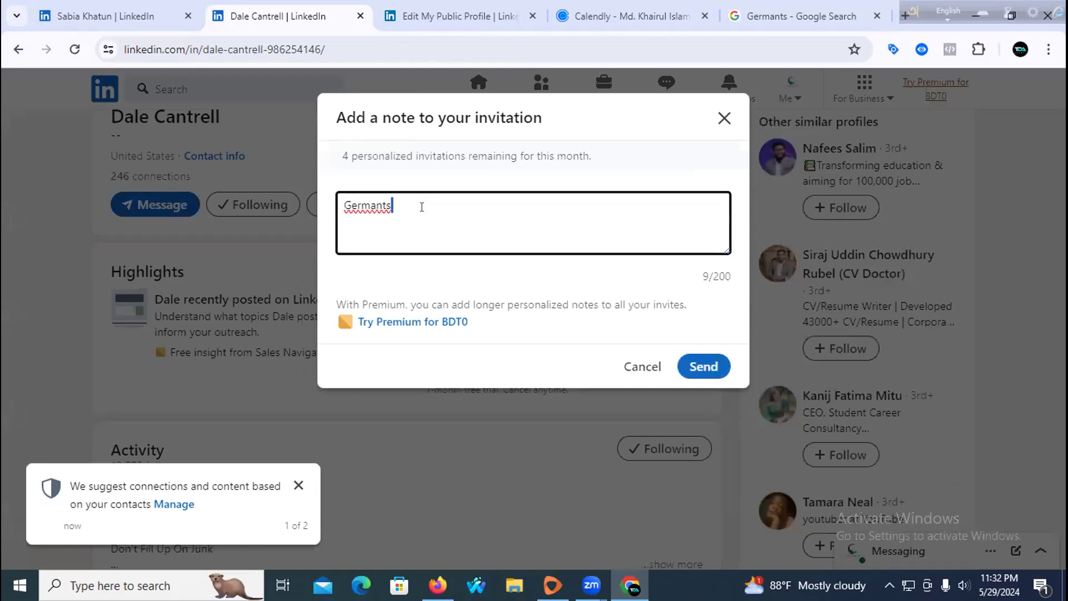
double_click(382, 200)
type("Hi Dale, I hope you are fine, I")
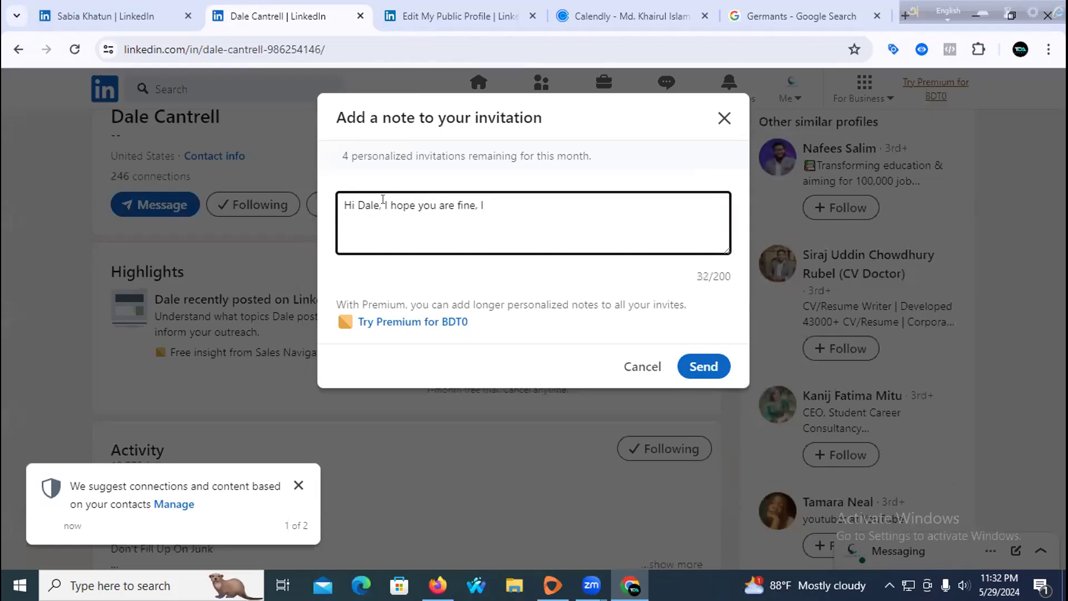
type("am wording if you")
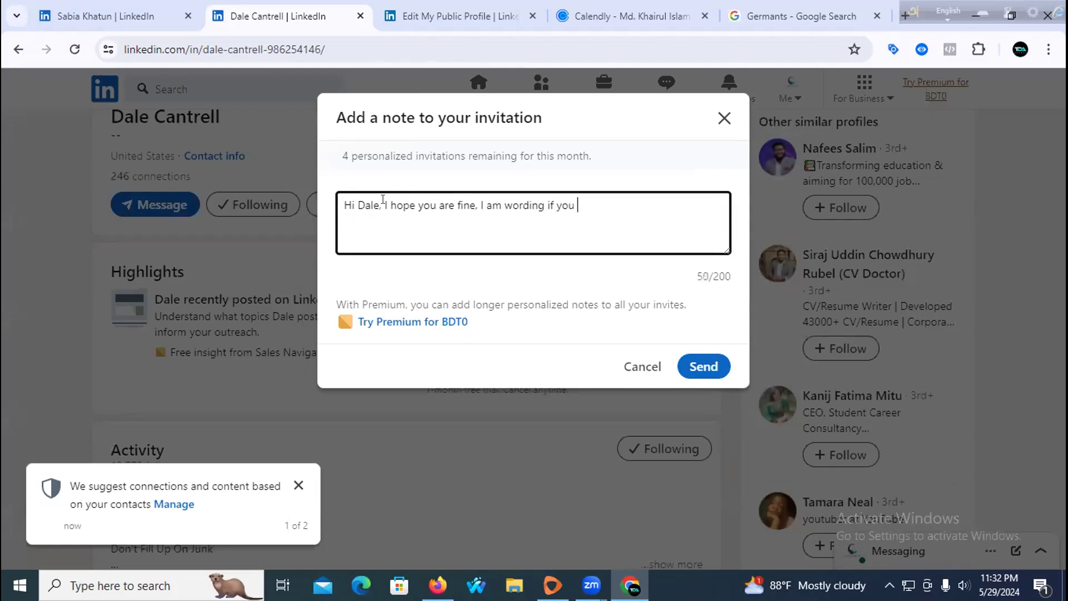
type(" add you my eetwork.")
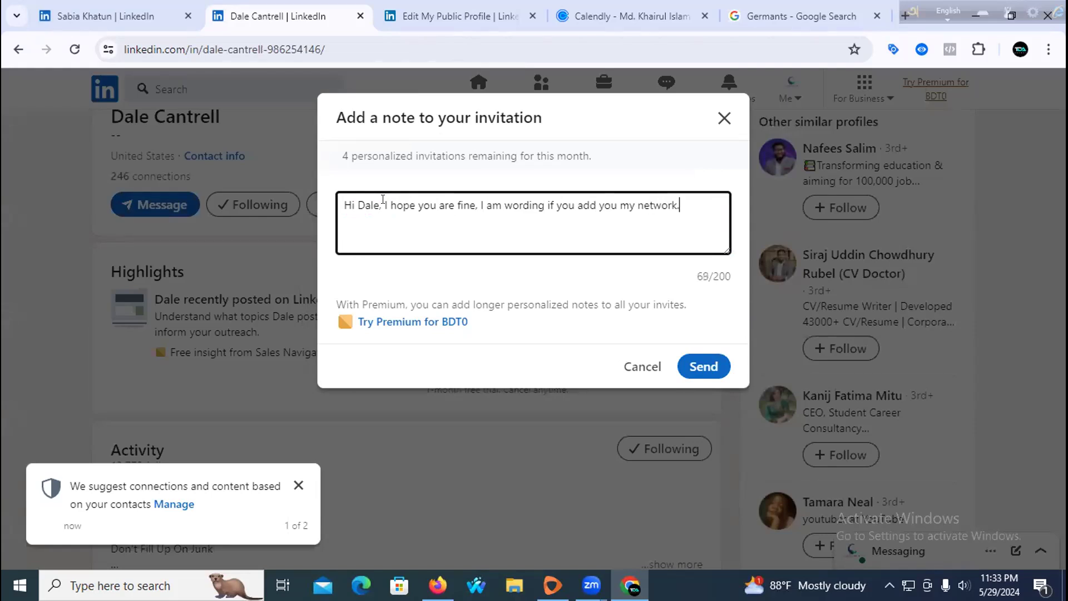
type("ou")
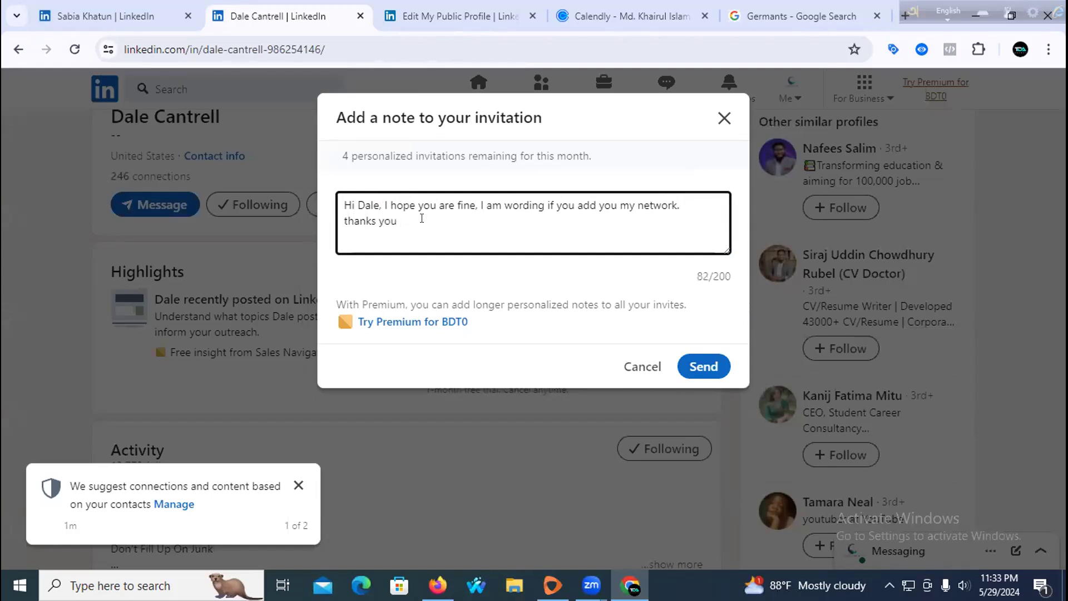
Send the invitation with its 'thanks you' note and dismiss the sent confirmation.
left_click_drag(421, 220, 259, 206)
left_click(702, 366)
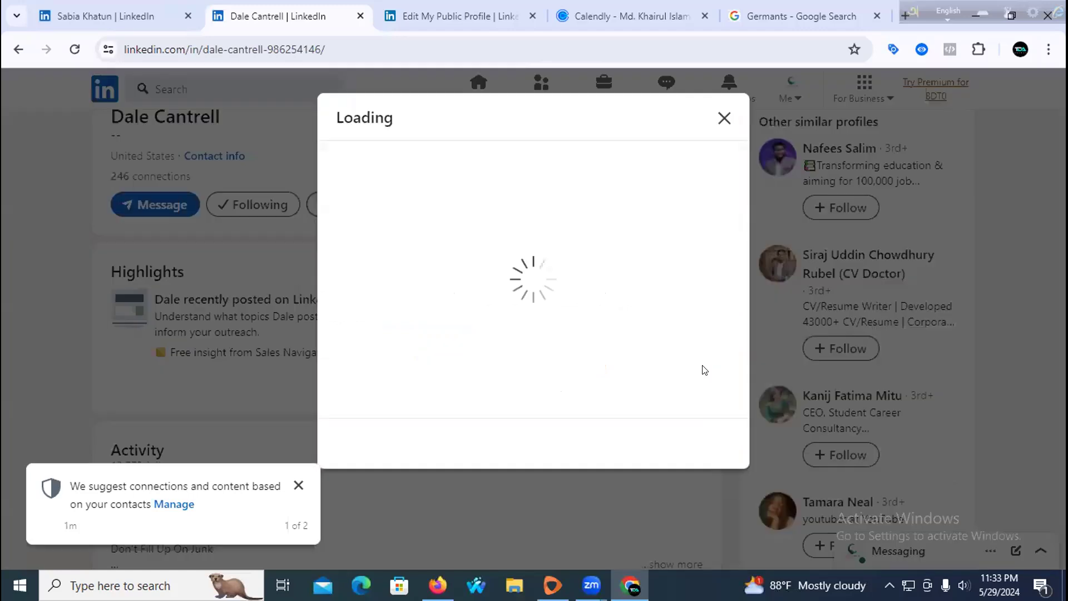
left_click(724, 118)
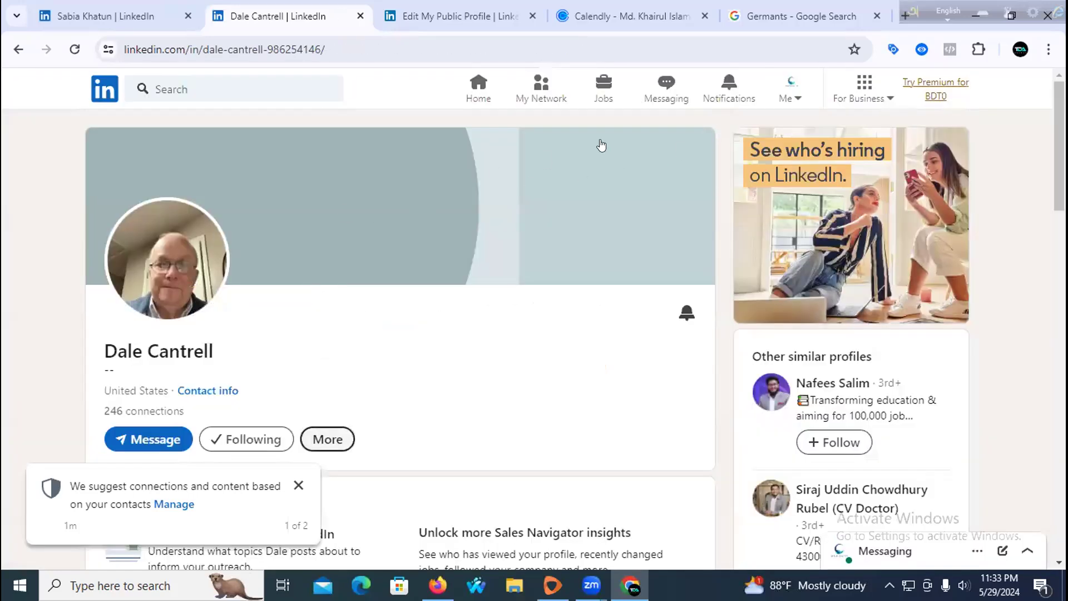
left_click(791, 88)
From your own profile, open Add skills in the Core profile sections.
left_click(683, 186)
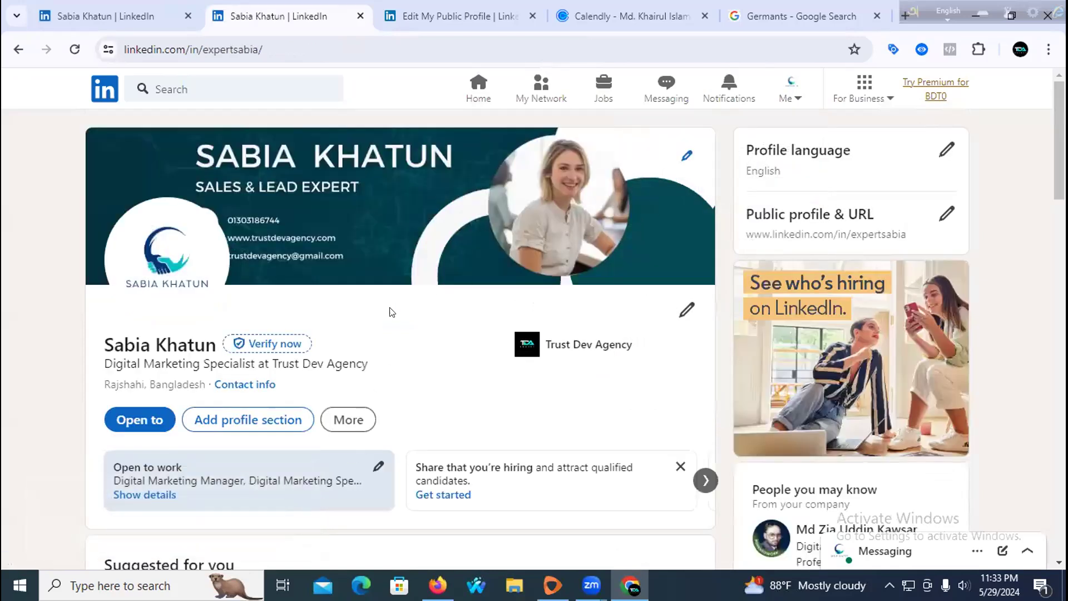
scroll(384, 309, "down", 4)
left_click(261, 189)
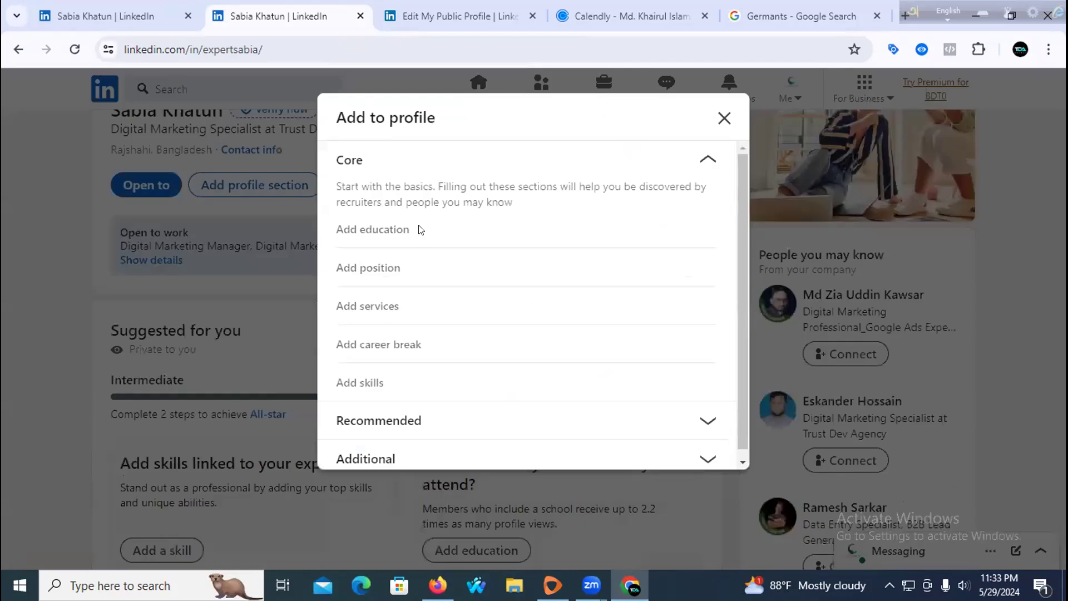
scroll(434, 250, "down", 1)
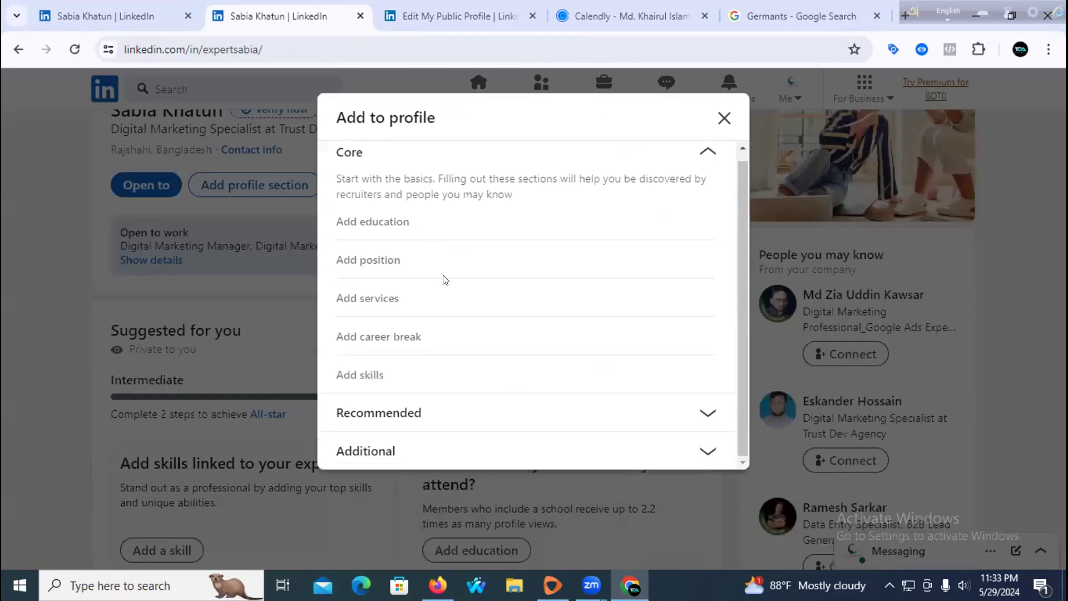
left_click(369, 376)
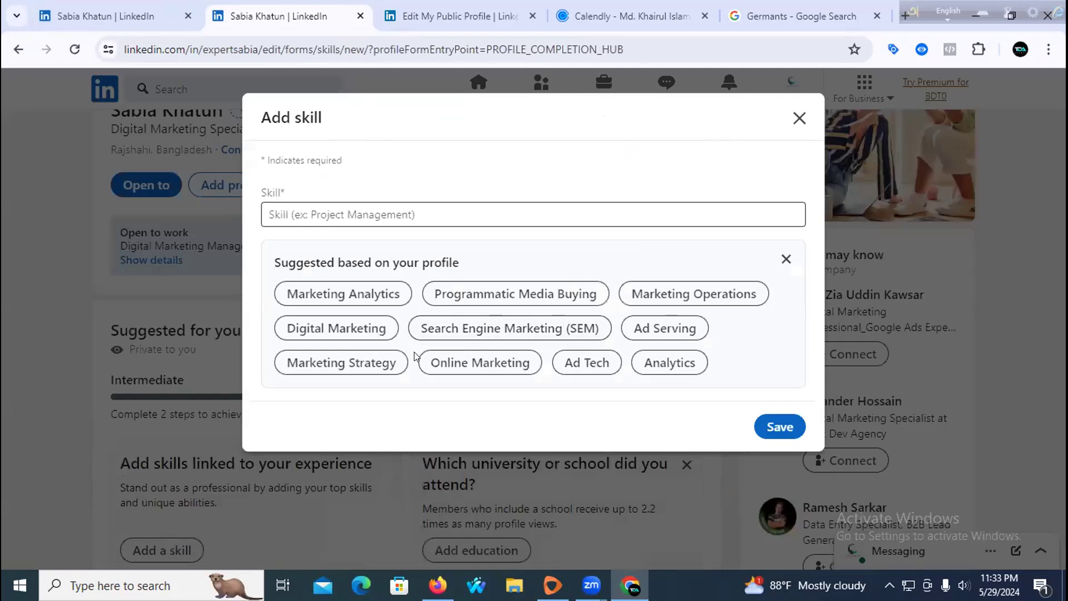
Add Digital Marketing and Google Ads as skills on the profile.
left_click(336, 328)
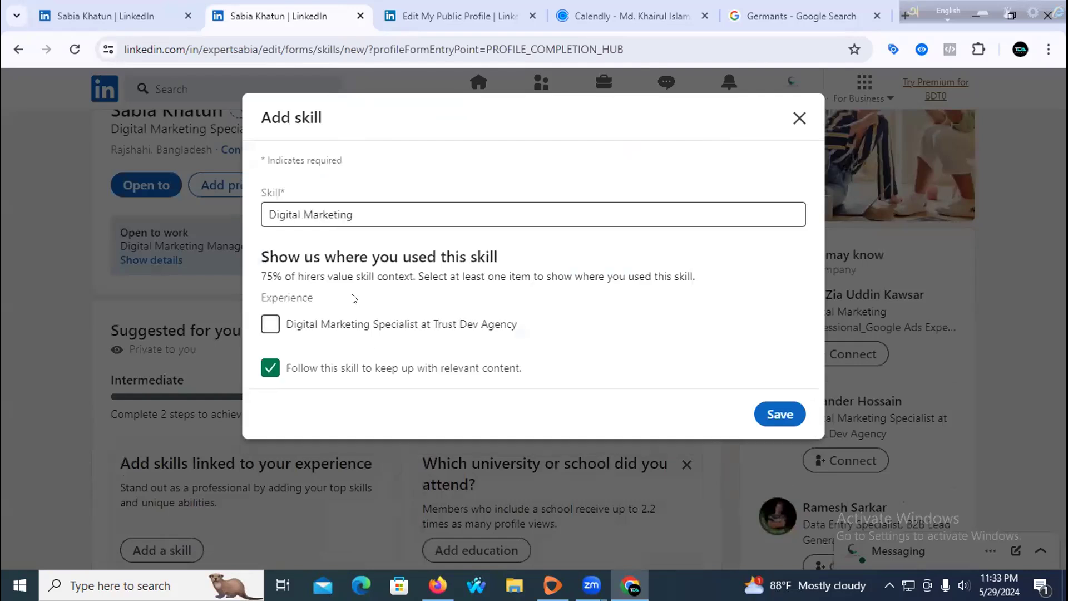
left_click(764, 413)
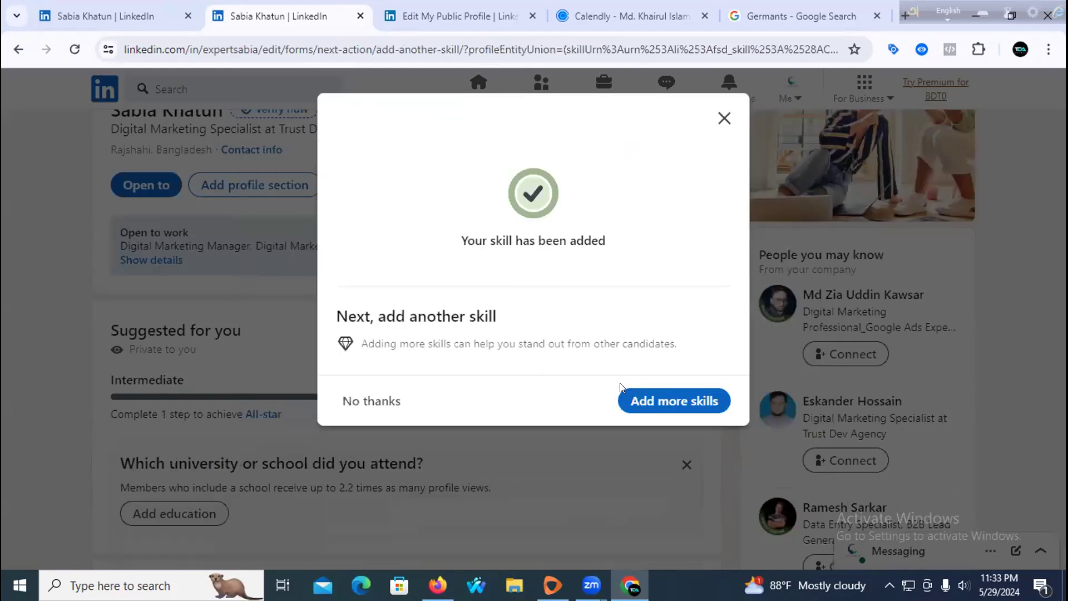
left_click(640, 396)
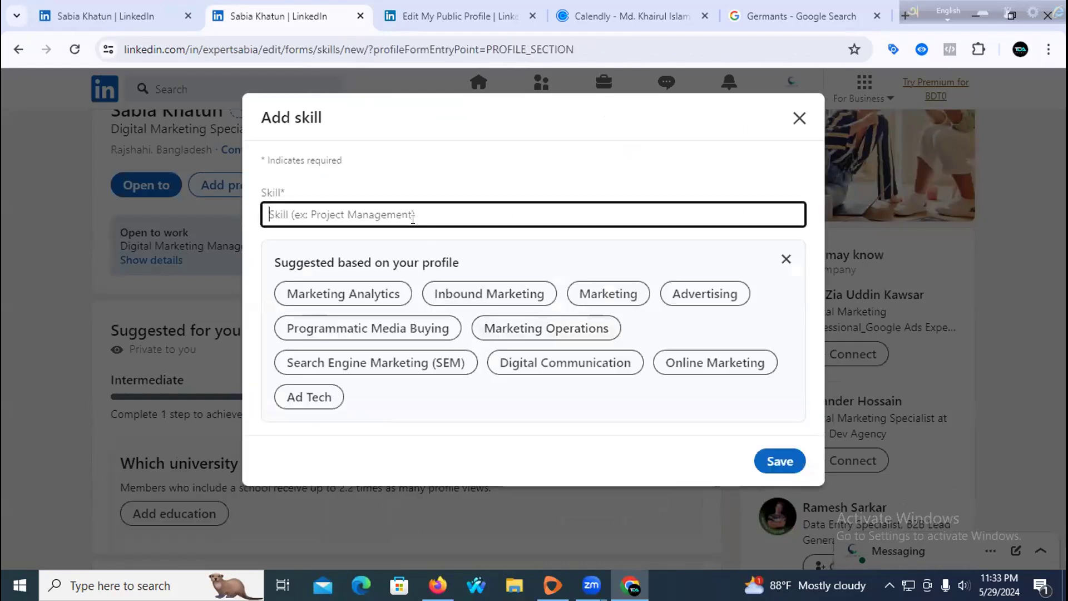
type("G")
key("BackSpace")
type("Google a")
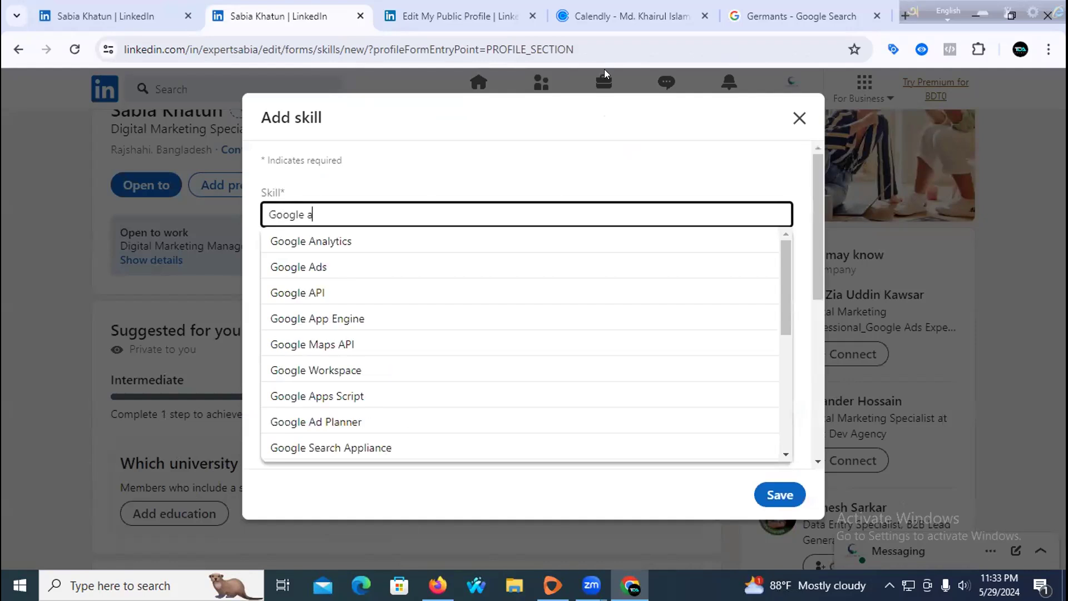
left_click(312, 260)
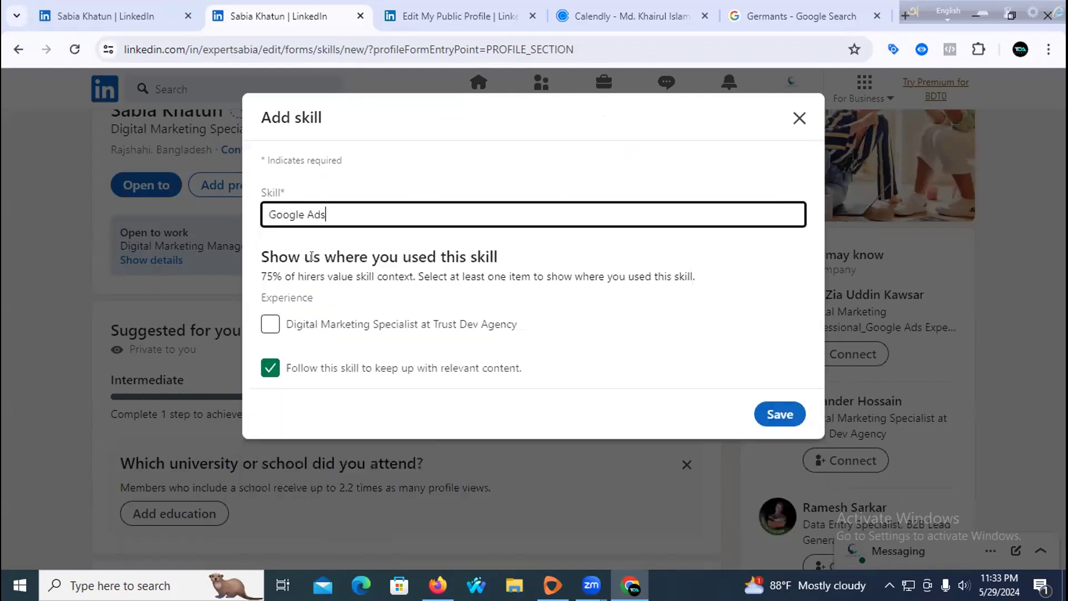
left_click(782, 412)
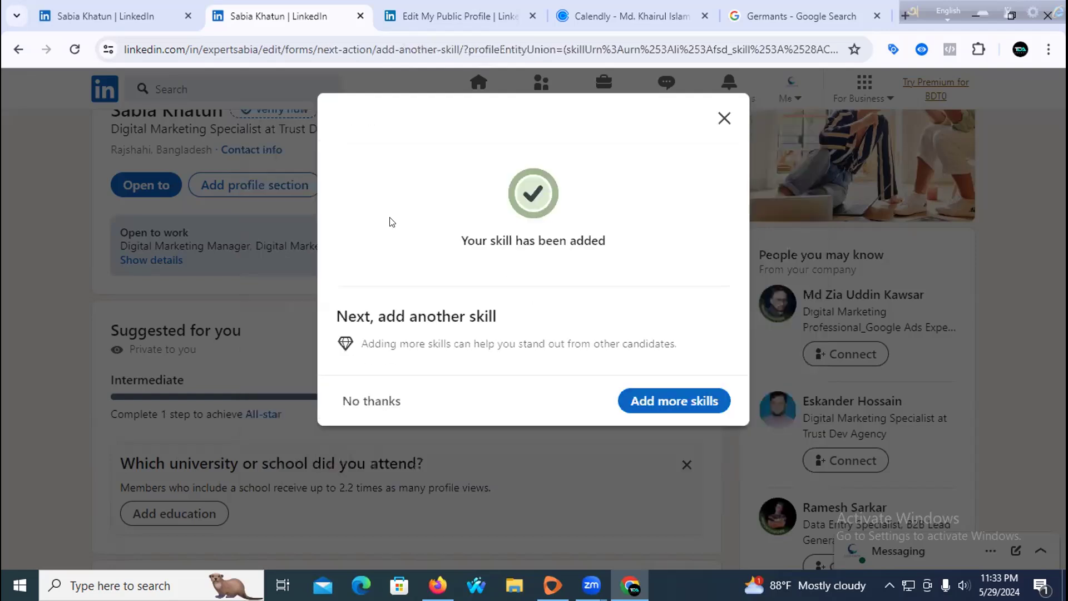
left_click(675, 400)
Add Facebook Marketing as a third profile skill.
left_click(394, 214)
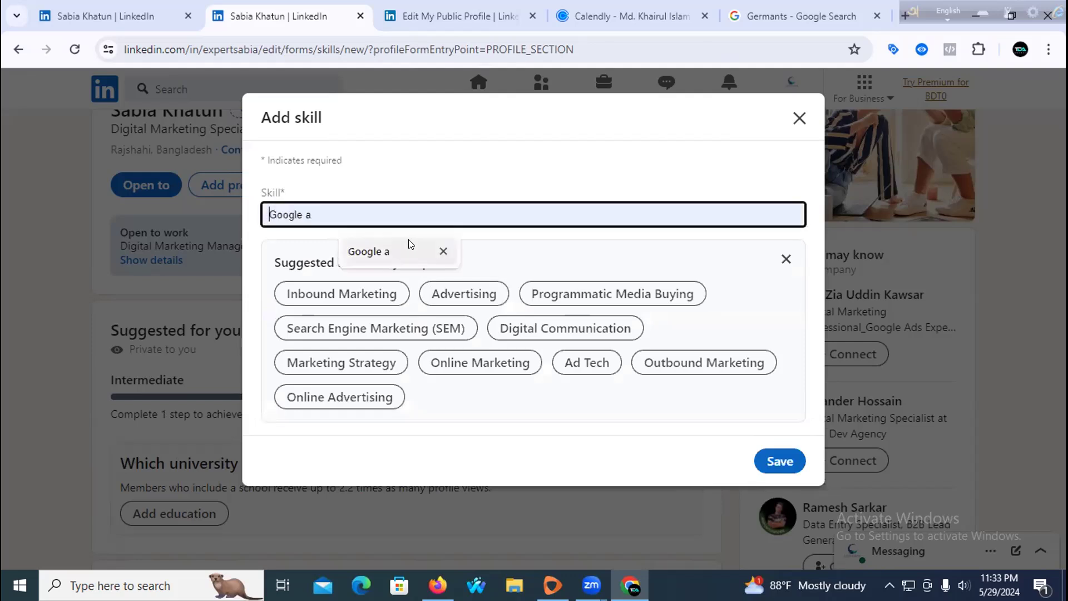
type("Facebook")
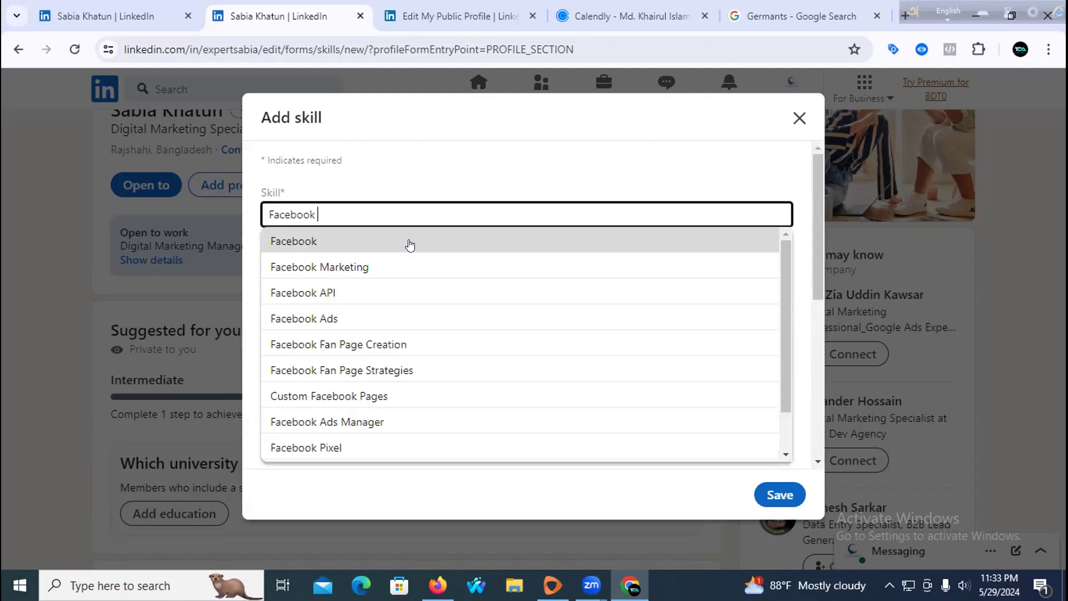
type(" Mar")
left_click(421, 244)
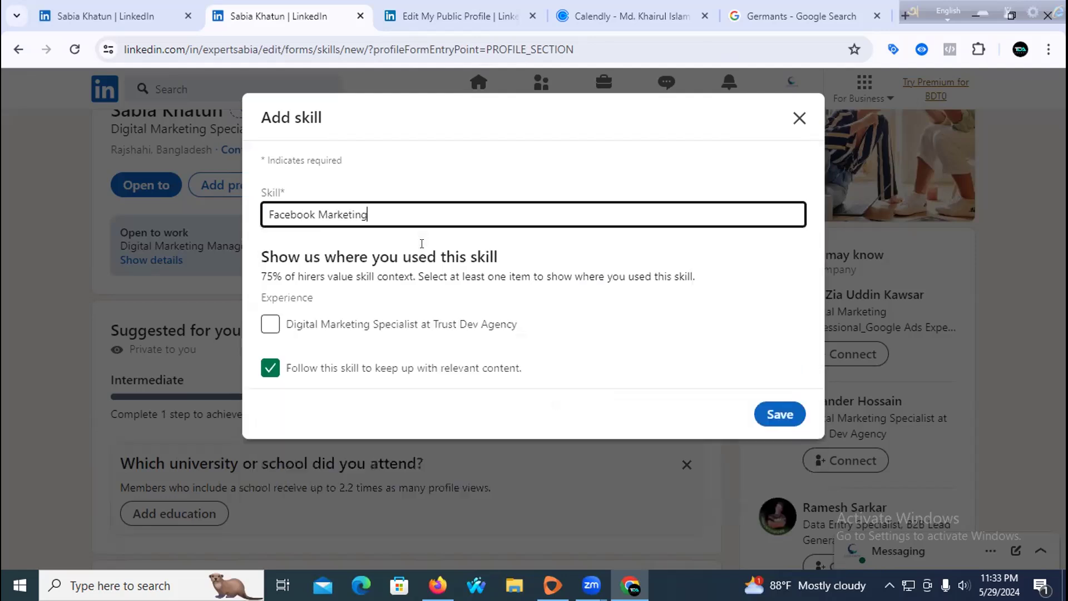
left_click(758, 412)
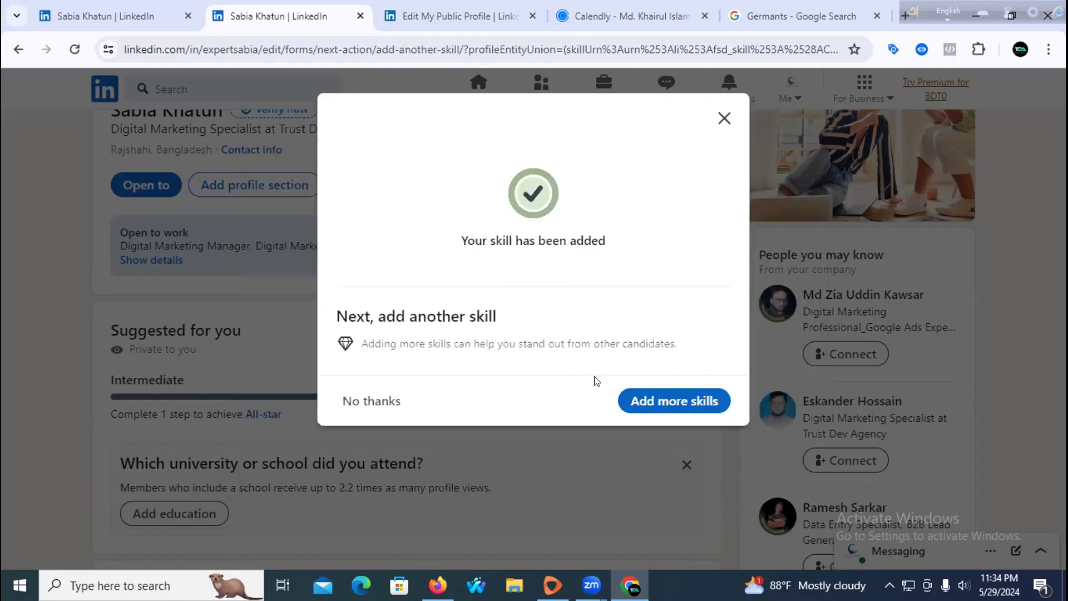
left_click(673, 400)
Add Email Marketing as a profile skill.
left_click(391, 212)
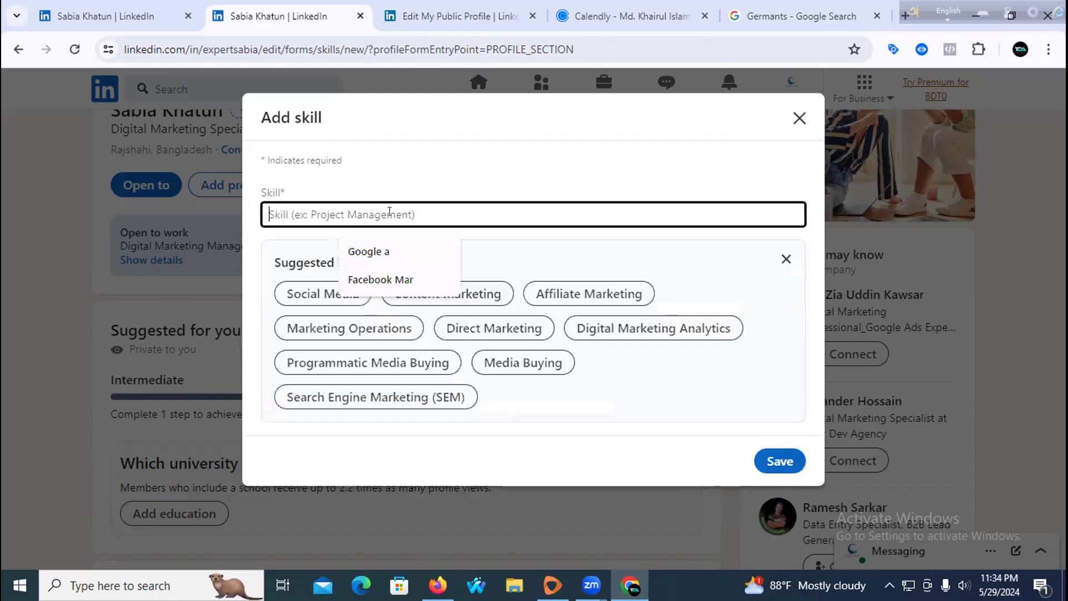
type("Email marketing")
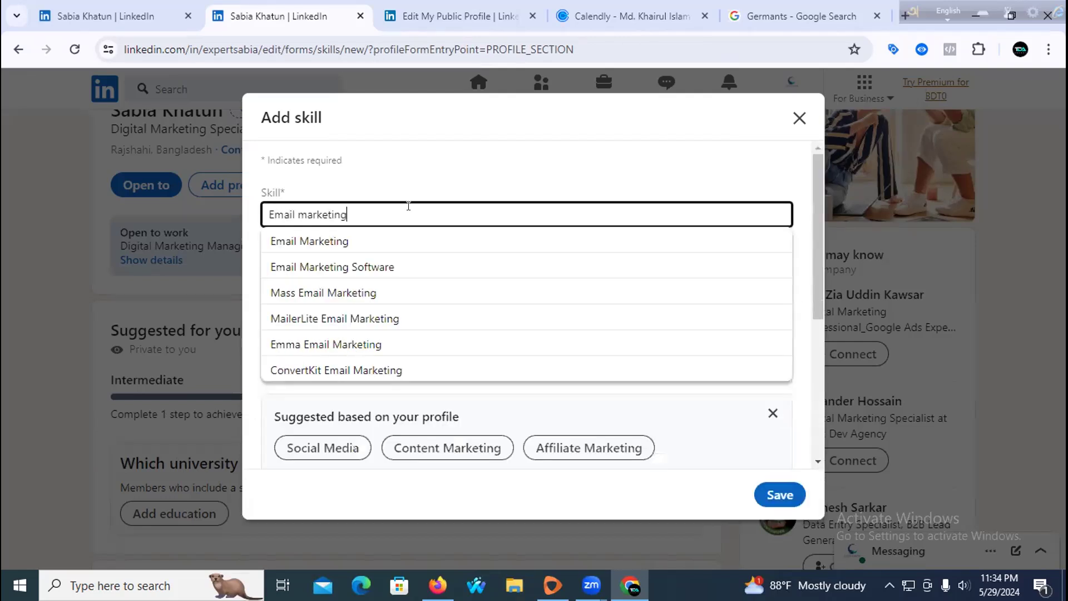
left_click(380, 241)
left_click(777, 417)
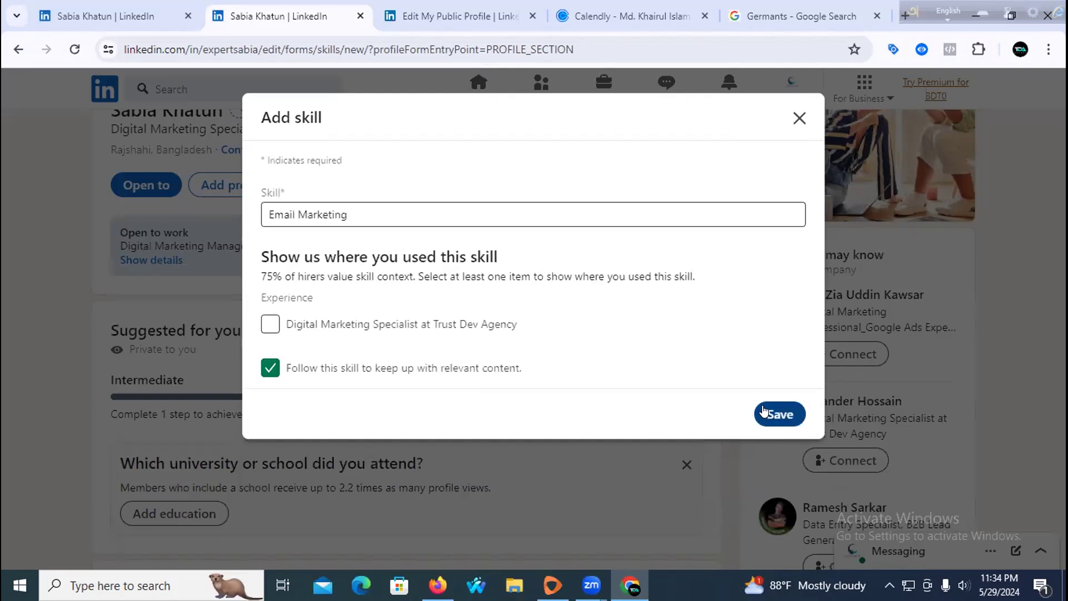
left_click(670, 401)
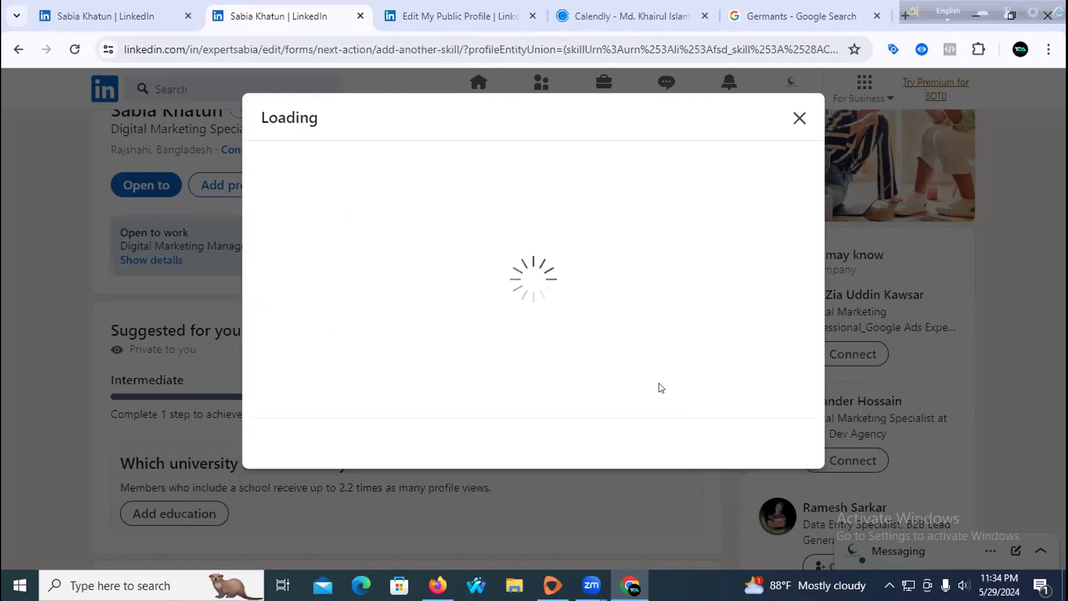
Add Virtual Assistance as a skill and close the skill-added confirmation.
left_click(408, 217)
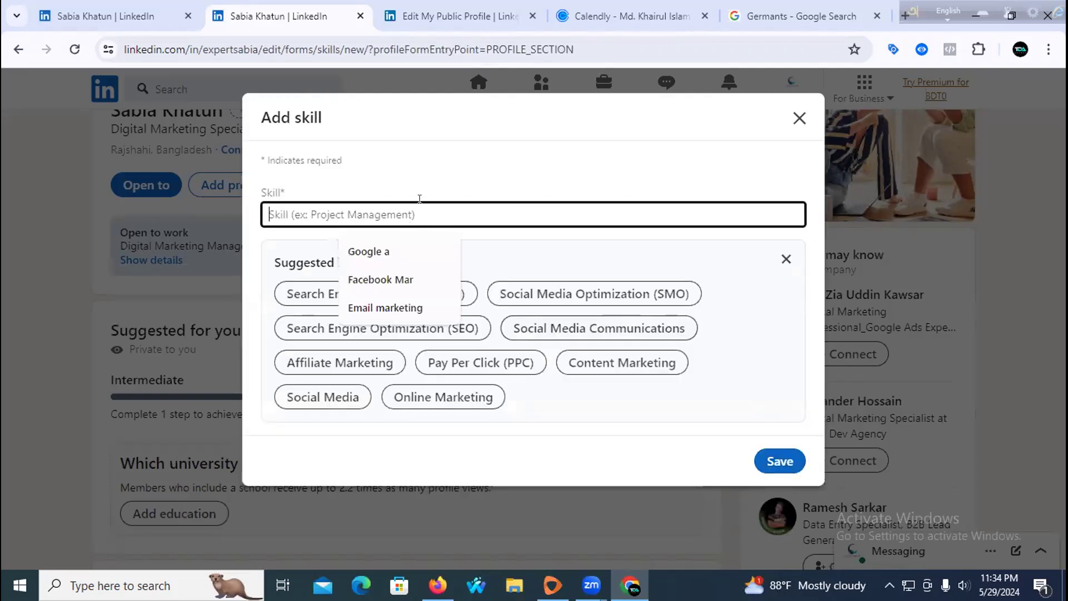
type("Virtual Assista")
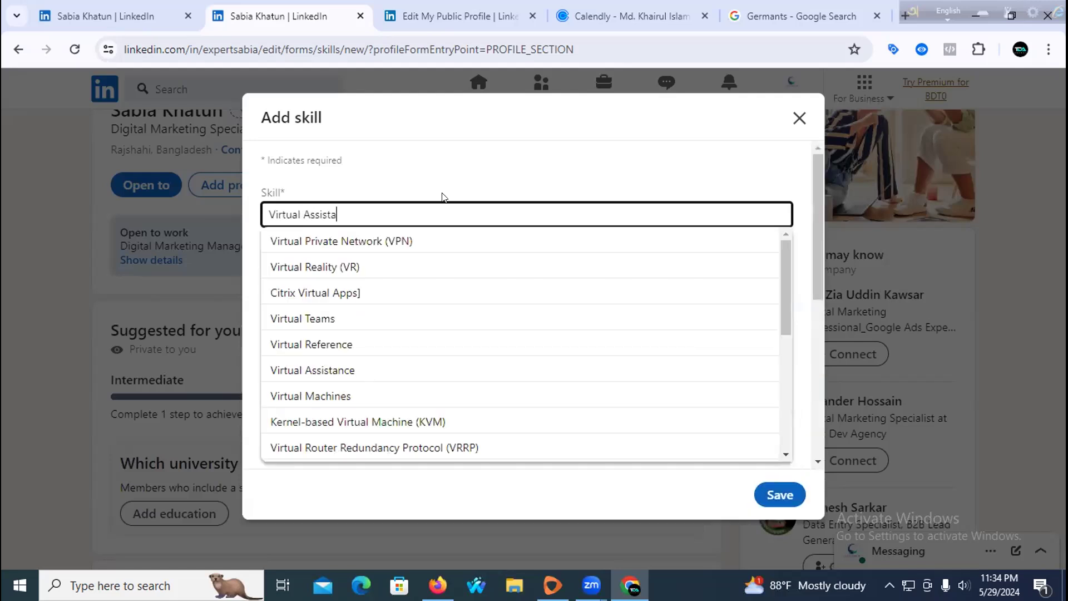
type("nt")
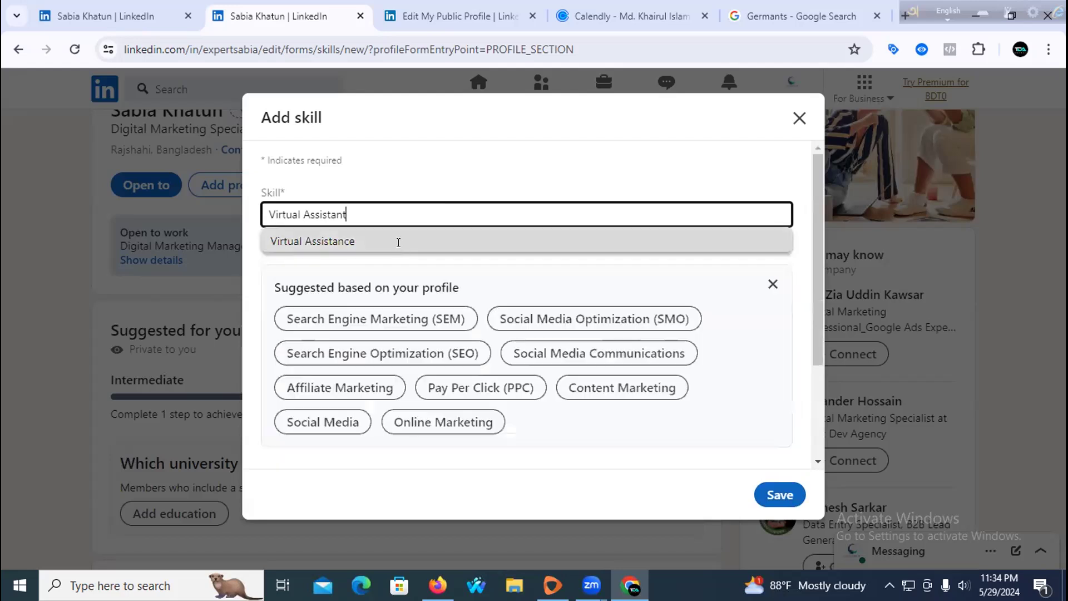
left_click(396, 241)
left_click(762, 412)
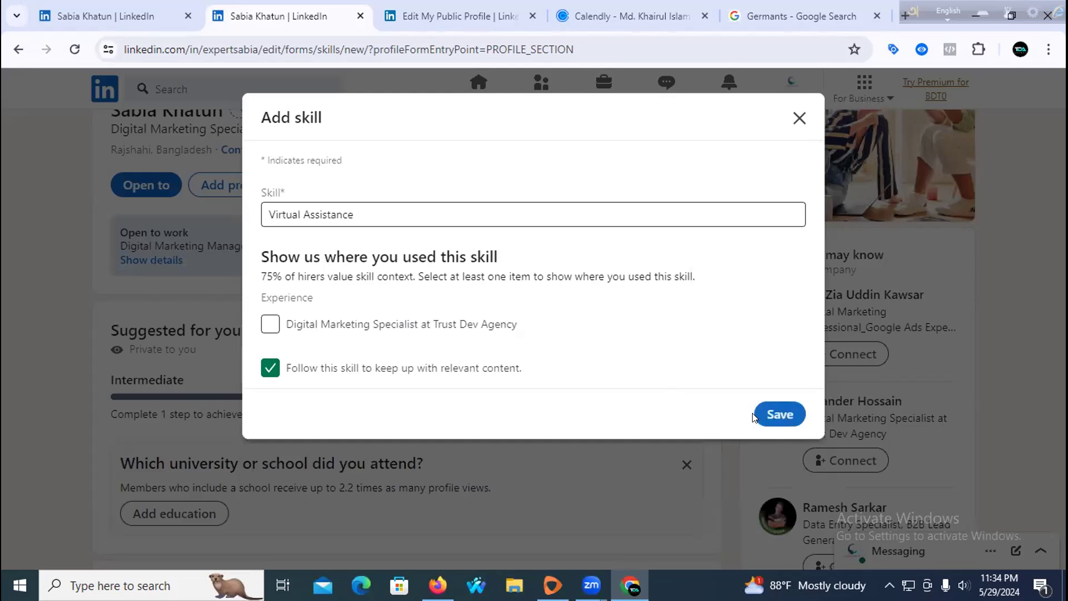
left_click(722, 117)
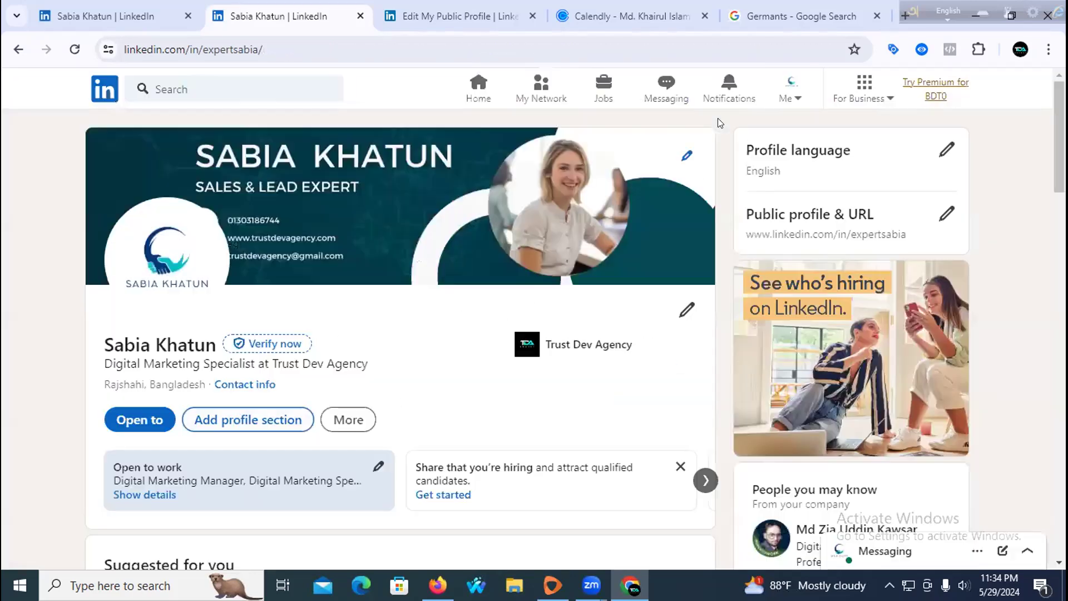
Open the Edit intro form and scroll through its position, education and location fields.
scroll(328, 366, "down", 4)
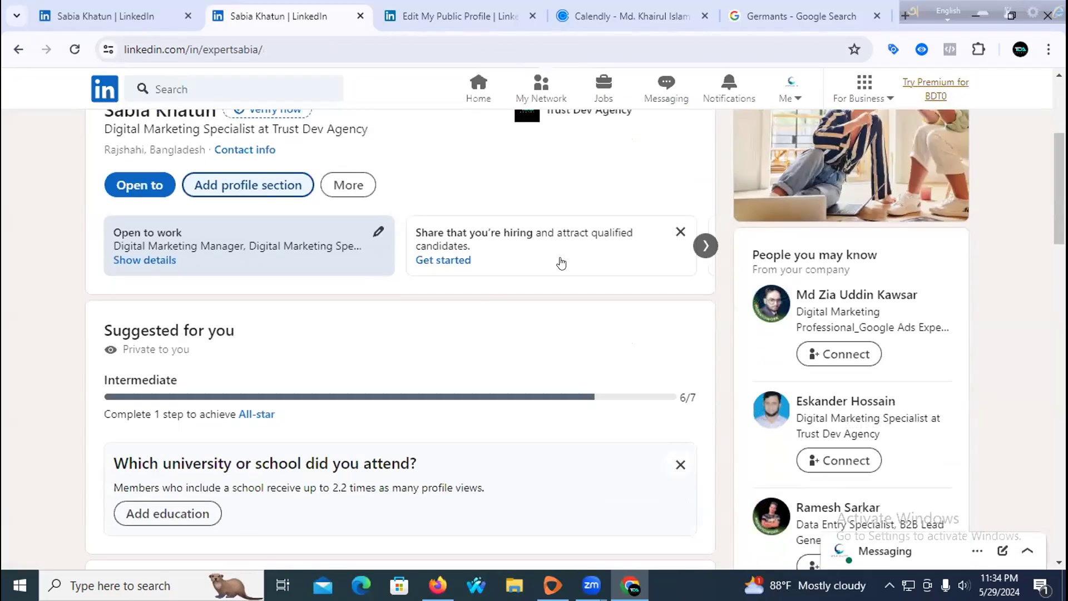
scroll(459, 289, "up", 3)
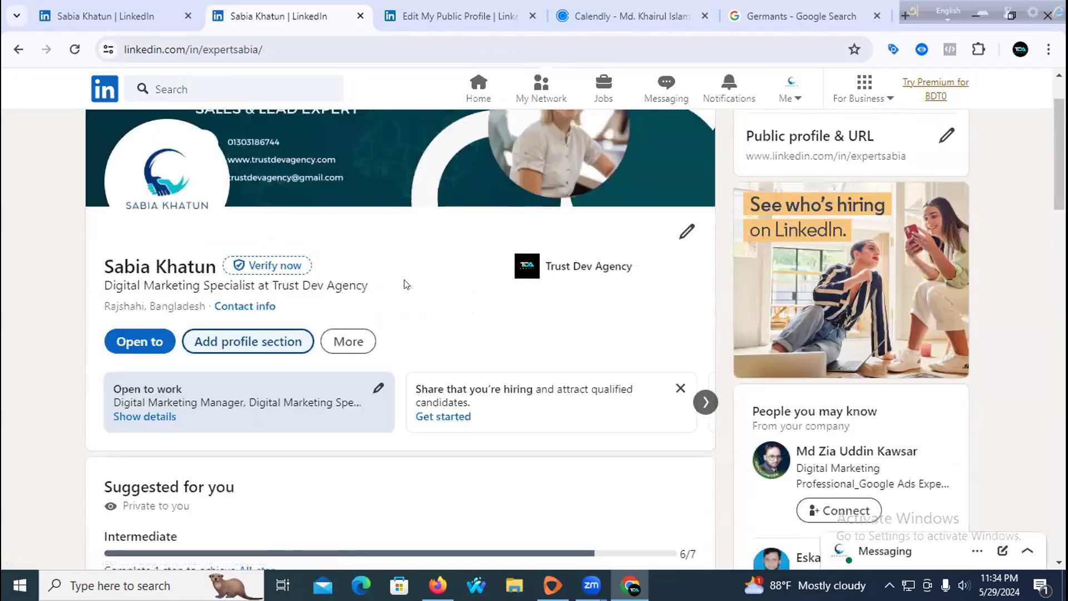
left_click(685, 231)
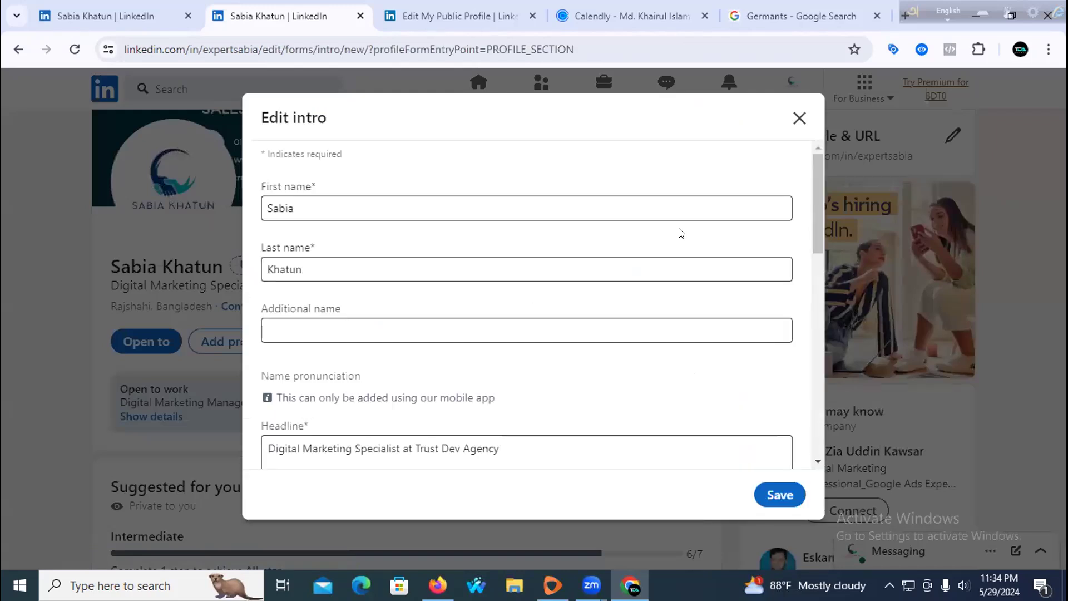
scroll(506, 307, "down", 5)
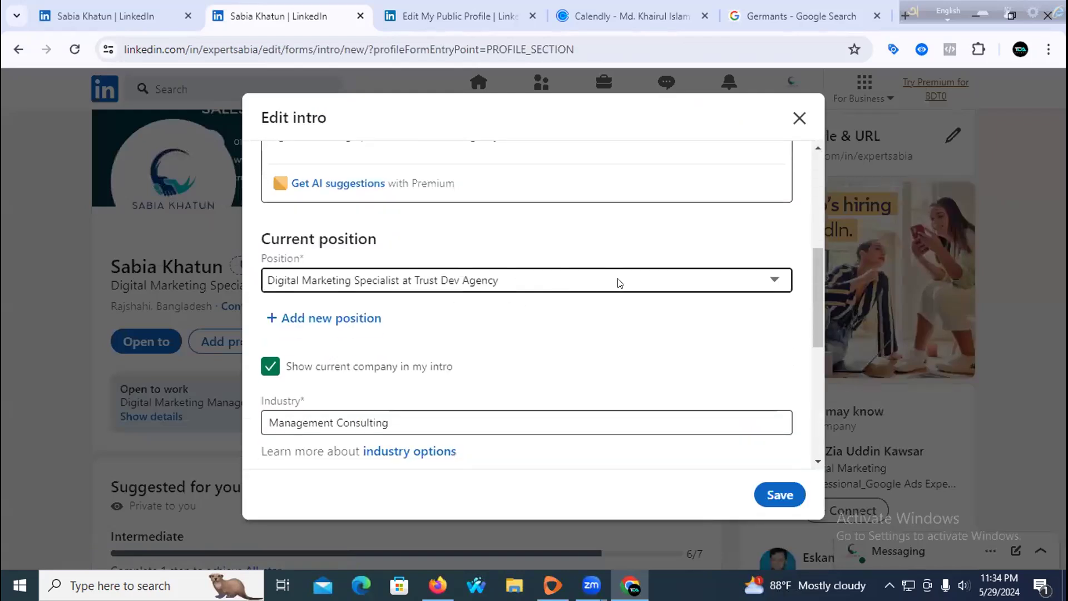
scroll(467, 345, "down", 1)
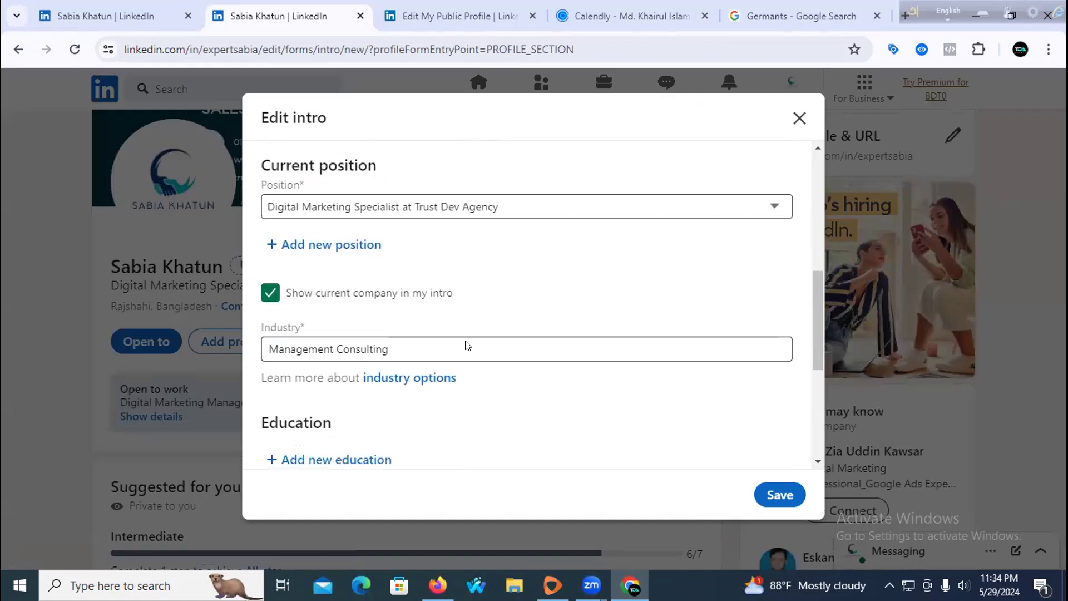
scroll(468, 345, "down", 1)
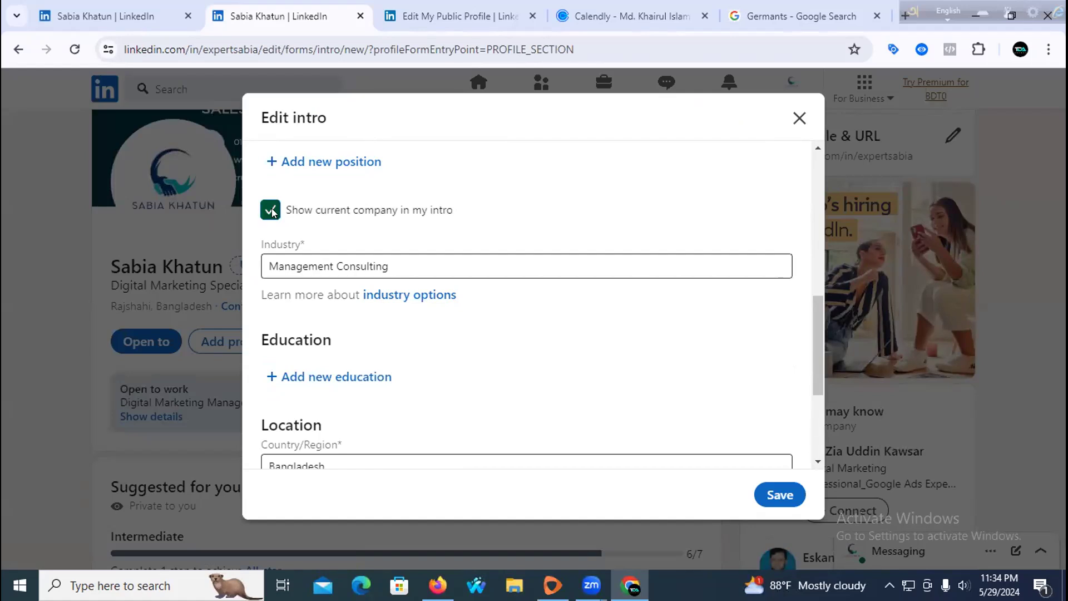
scroll(489, 339, "down", 2)
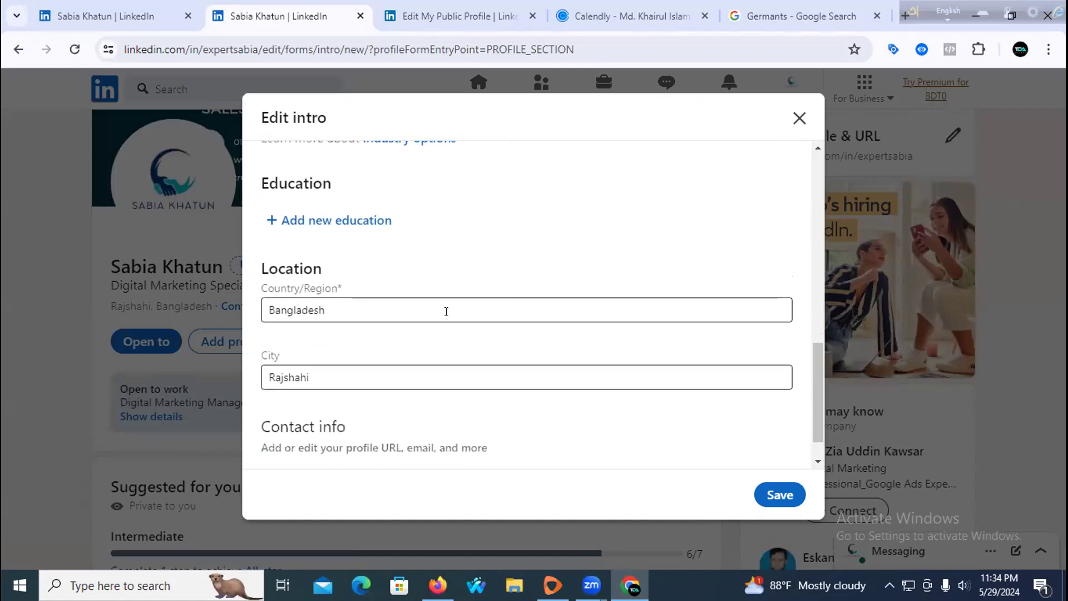
Start a new education entry: Boston University, Master's degree, field of study Marketing.
left_click(347, 221)
left_click(432, 282)
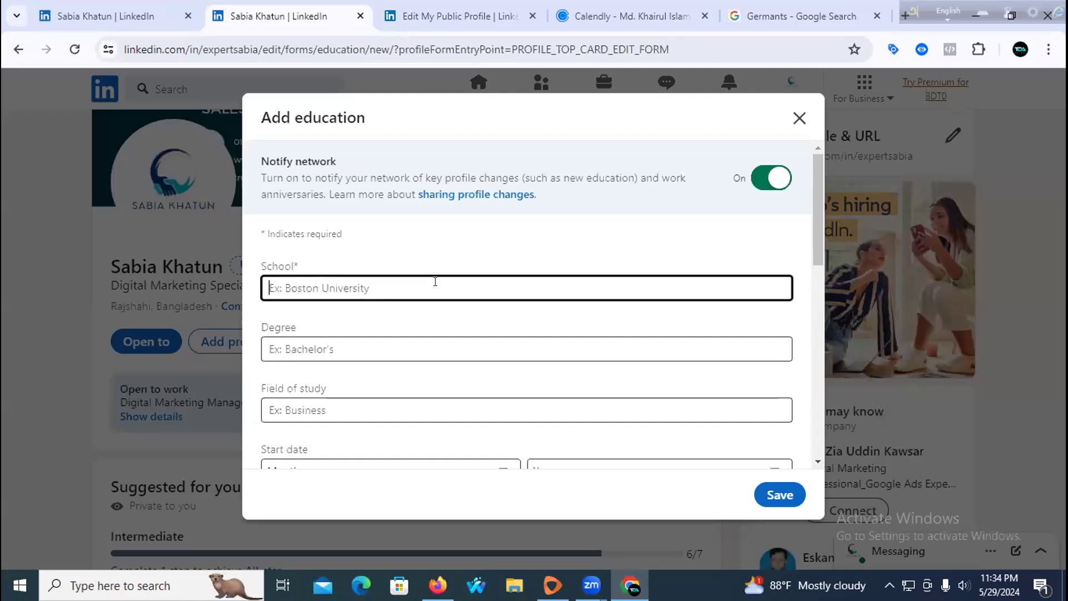
type("Bos")
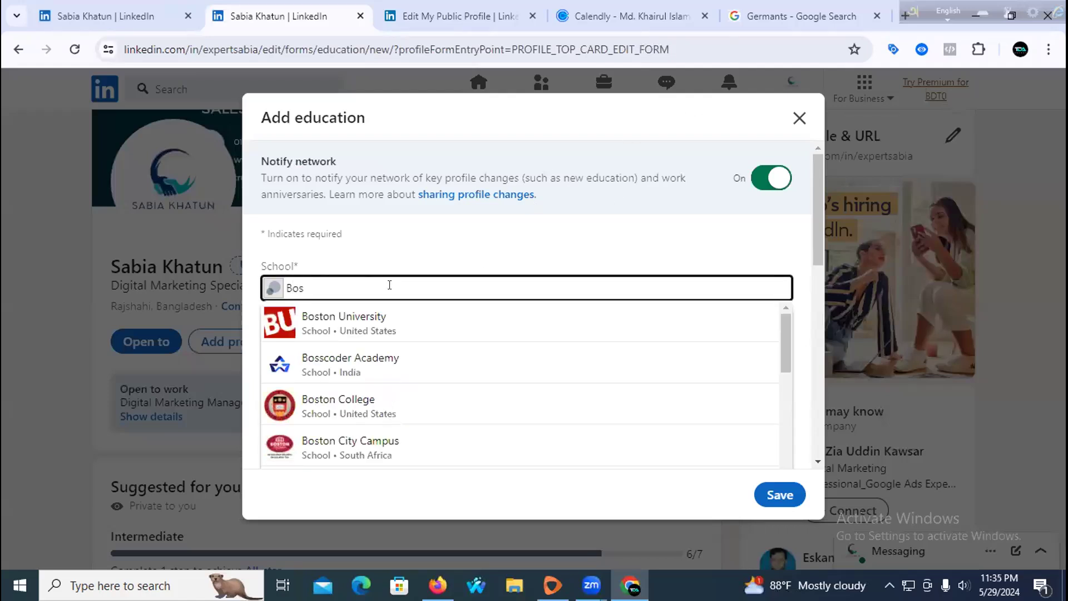
left_click(419, 330)
left_click(389, 347)
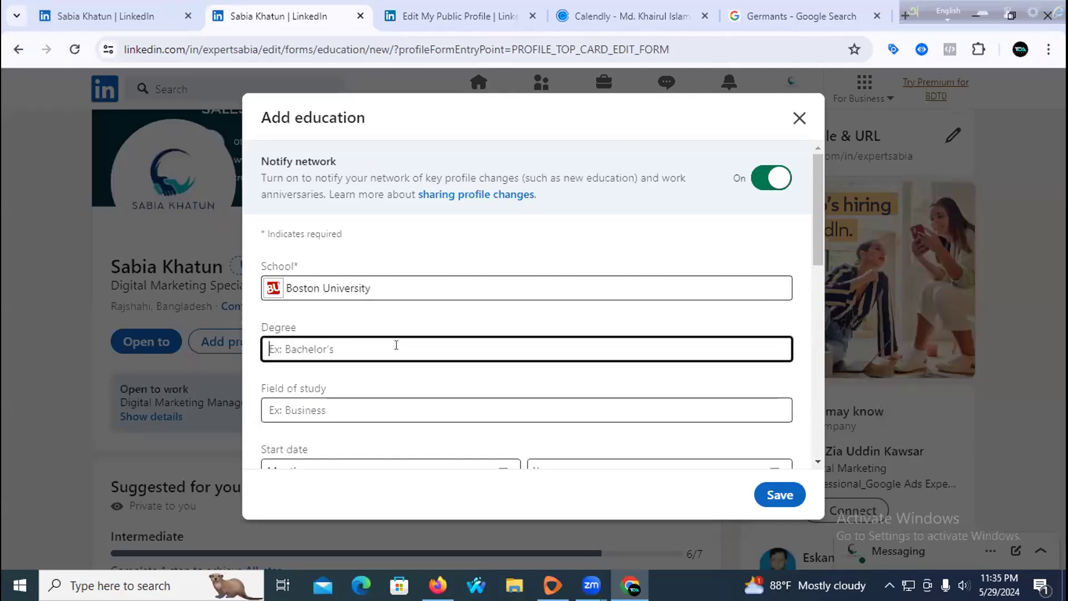
type("Mast")
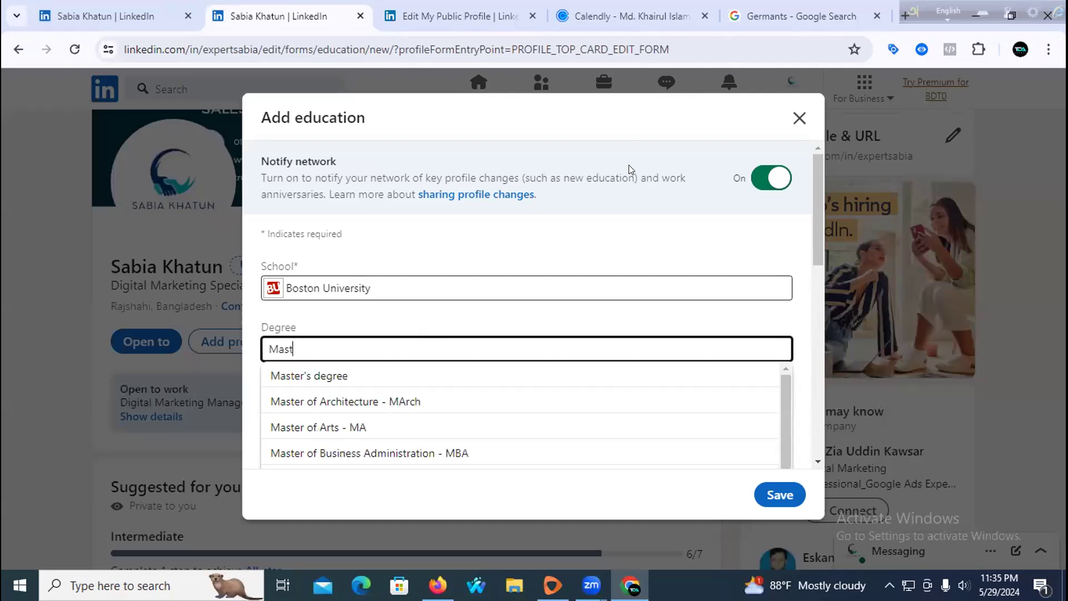
left_click(342, 376)
left_click(373, 412)
scroll(539, 336, "down", 3)
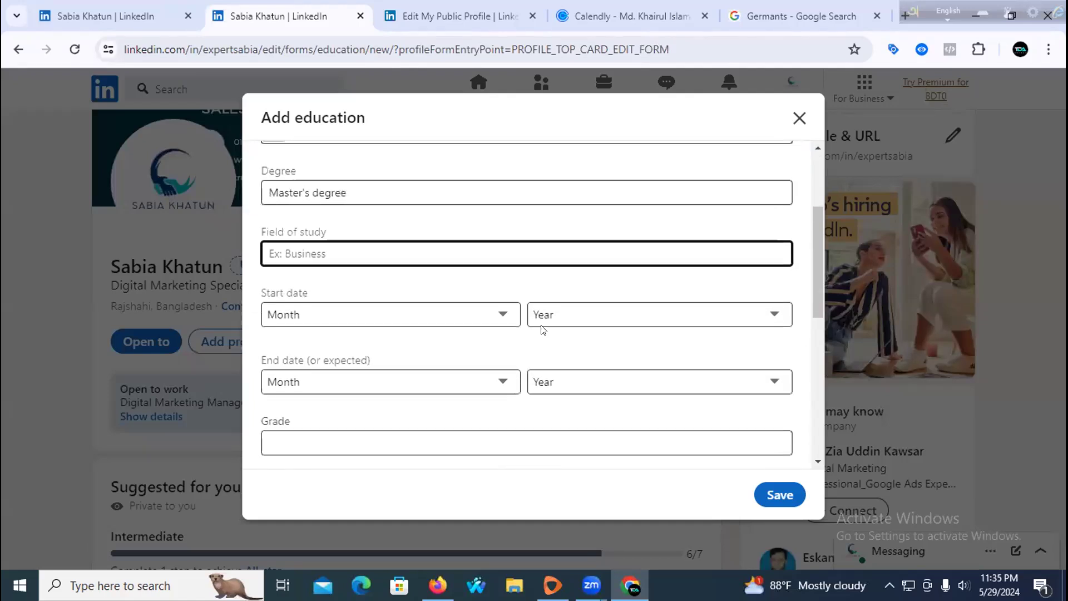
type("Market")
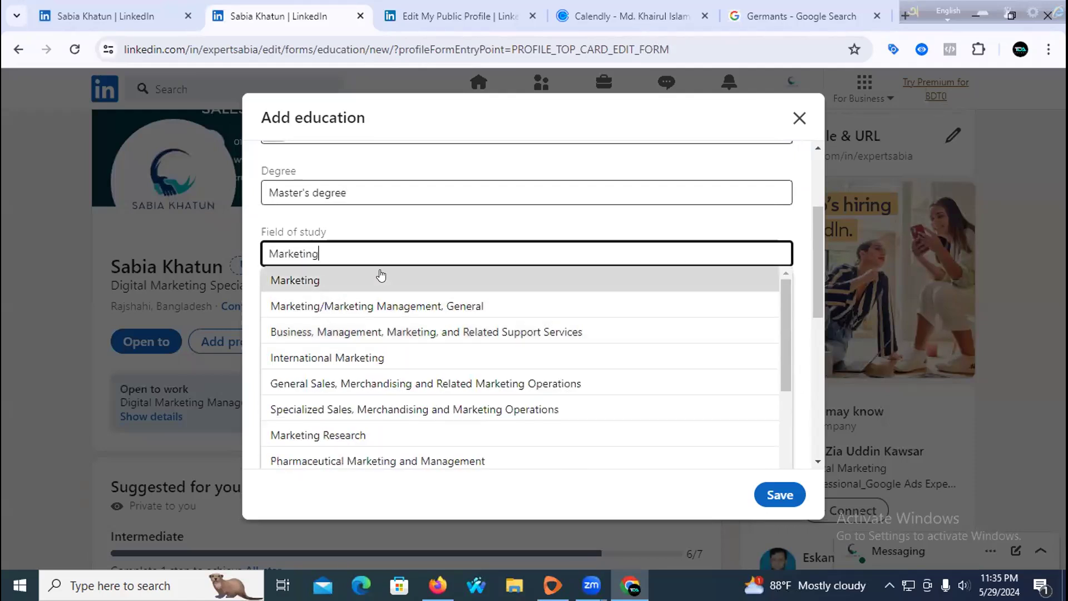
type("ing")
left_click(377, 278)
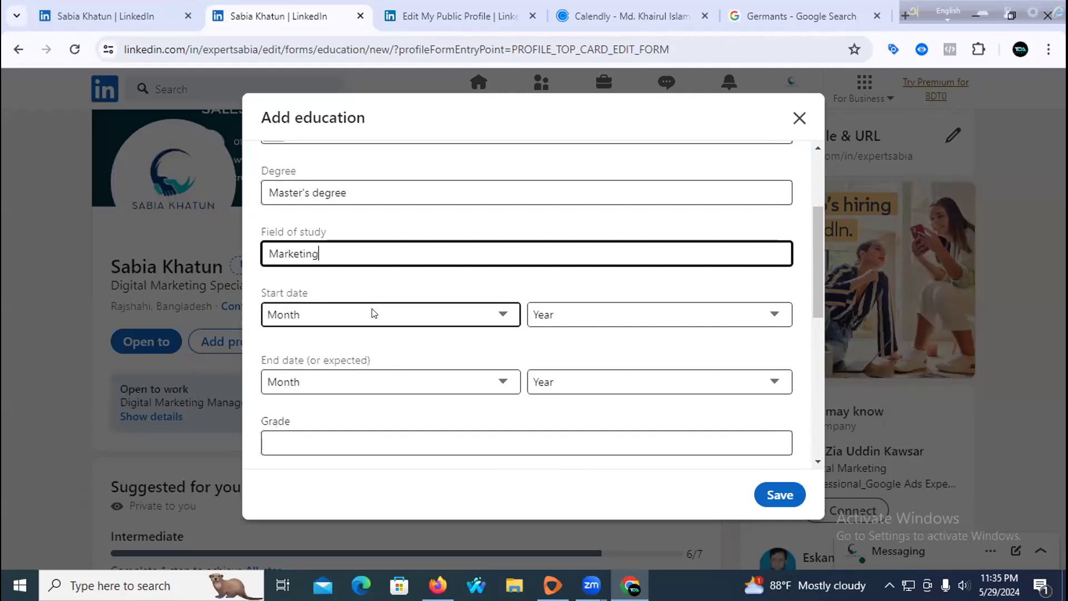
Set the education dates to January 2016 through December 2020.
left_click(369, 311)
left_click(352, 351)
left_click(567, 320)
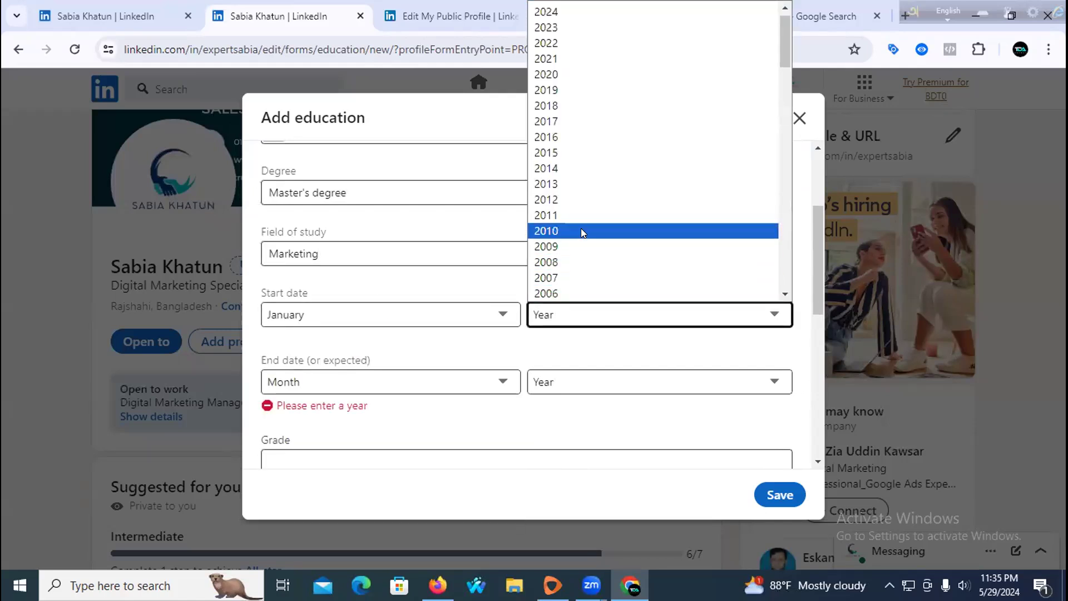
scroll(580, 183, "up", 1)
left_click(581, 152)
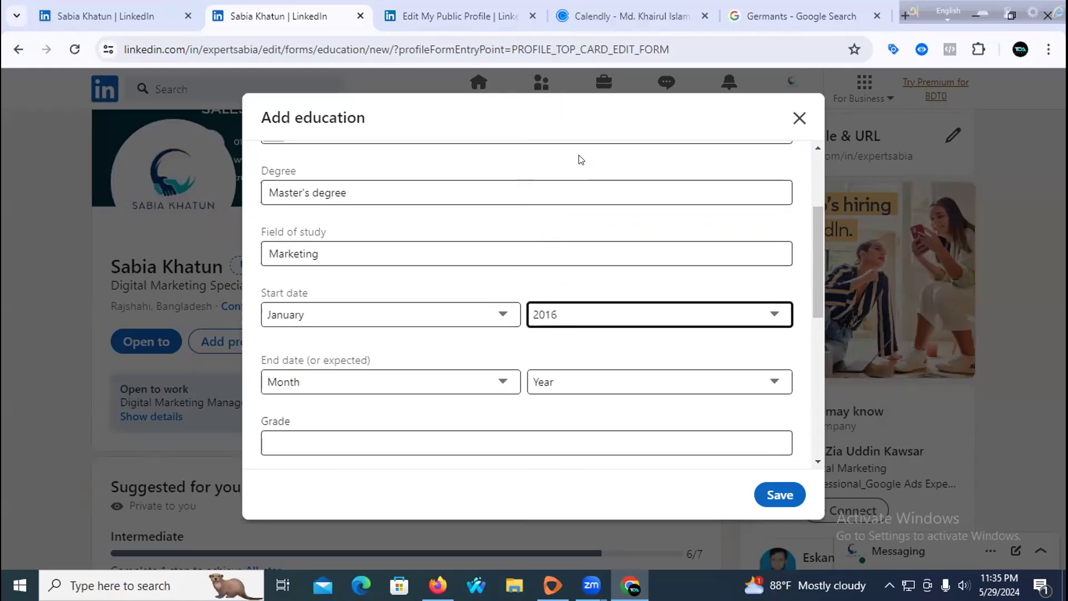
left_click(372, 383)
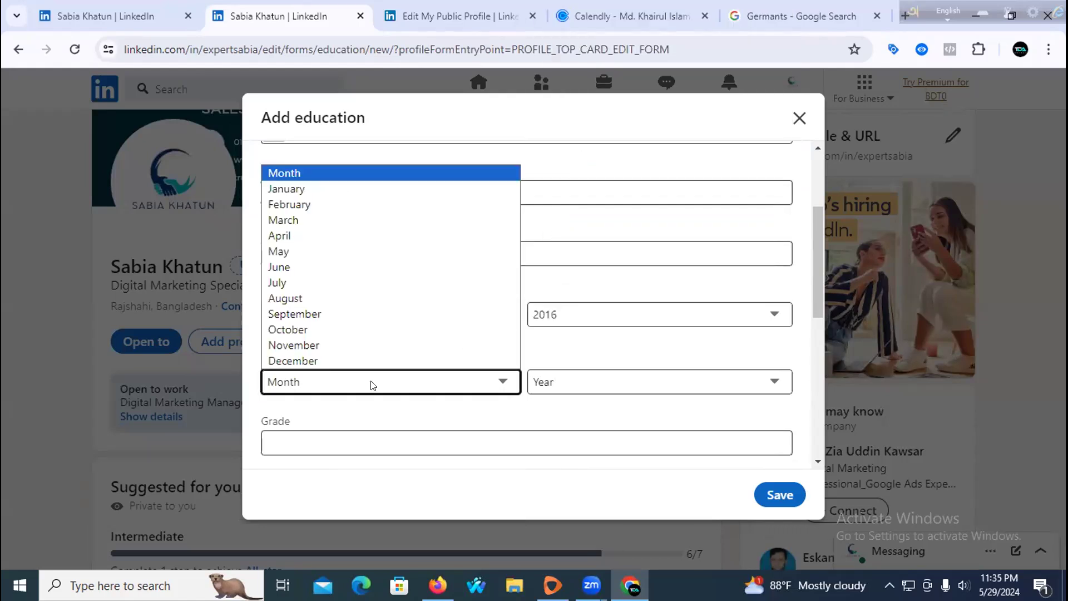
left_click(354, 330)
left_click(558, 372)
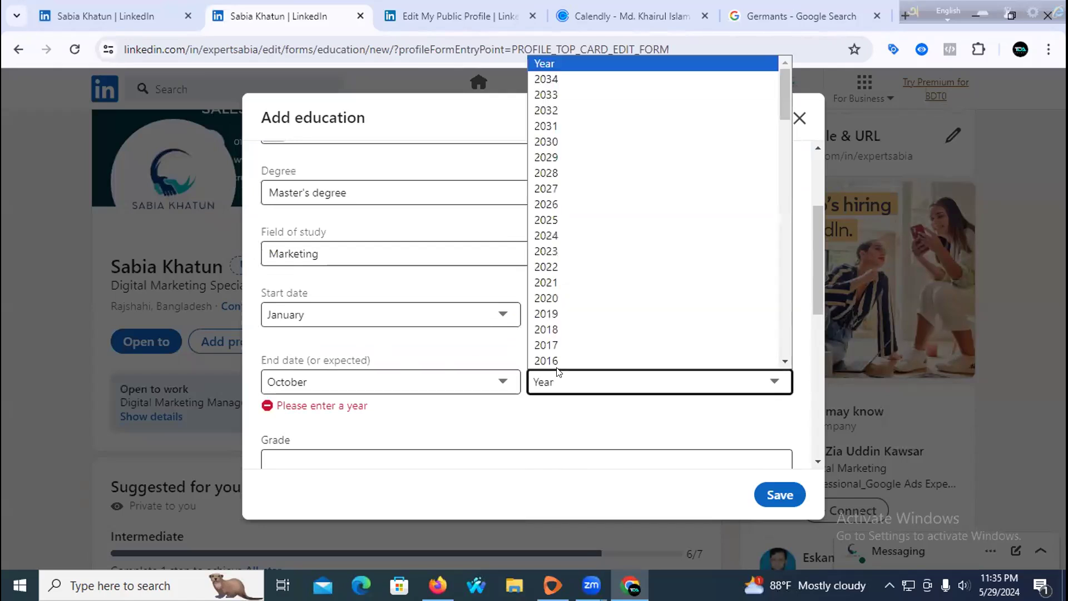
left_click(391, 372)
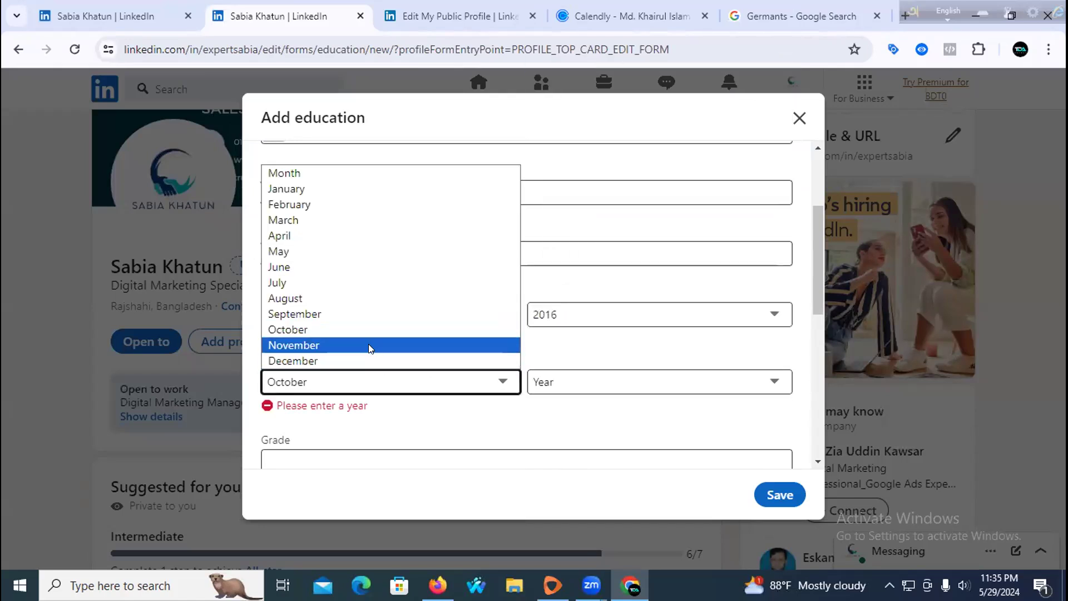
left_click(359, 361)
left_click(573, 381)
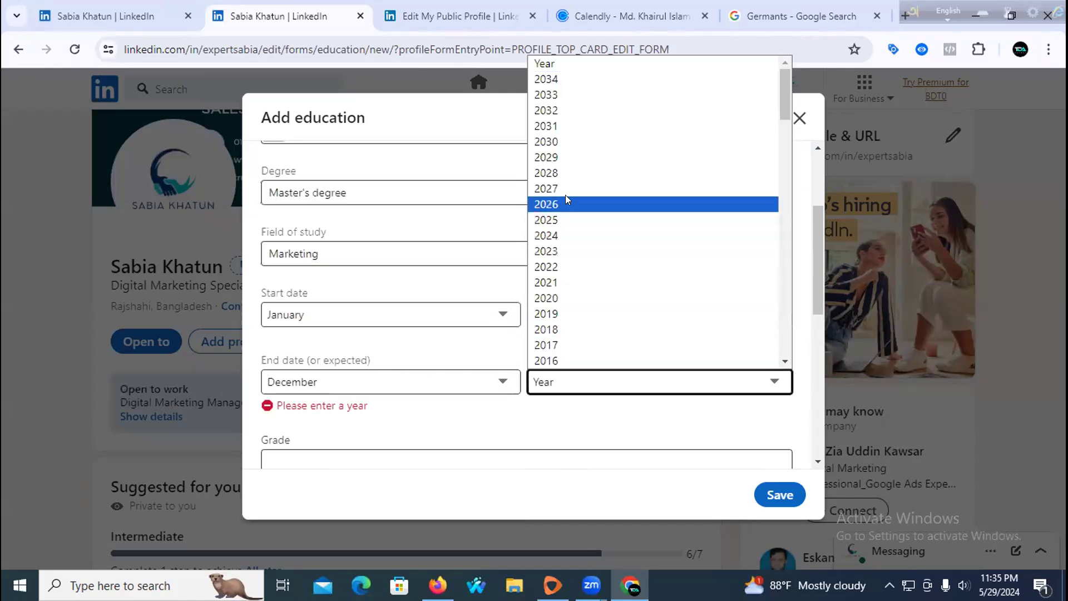
left_click(567, 298)
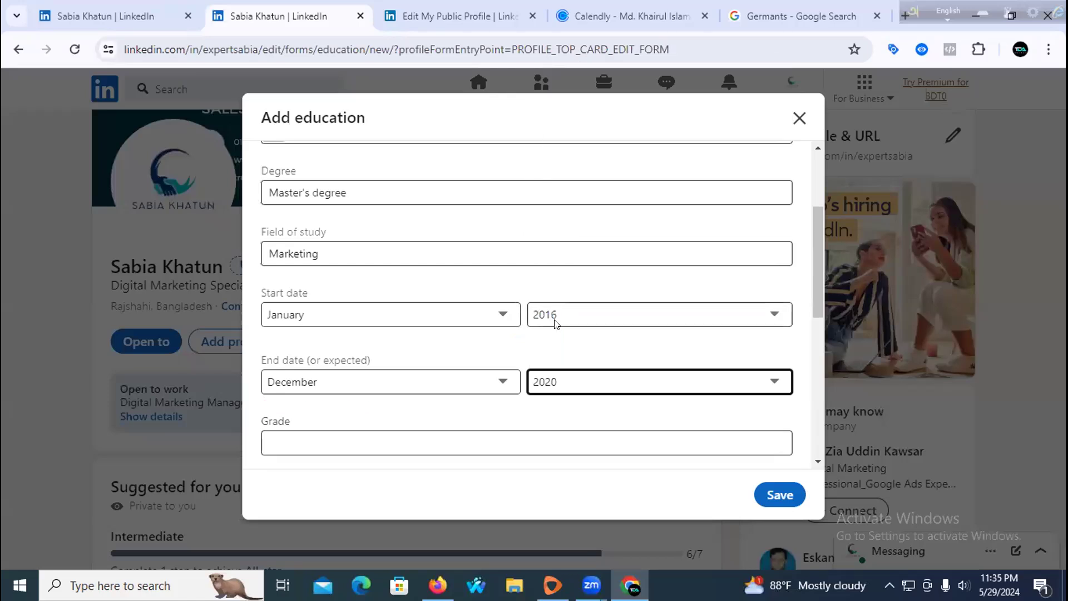
Enter grade A and save the education entry.
scroll(470, 337, "down", 3)
left_click(361, 285)
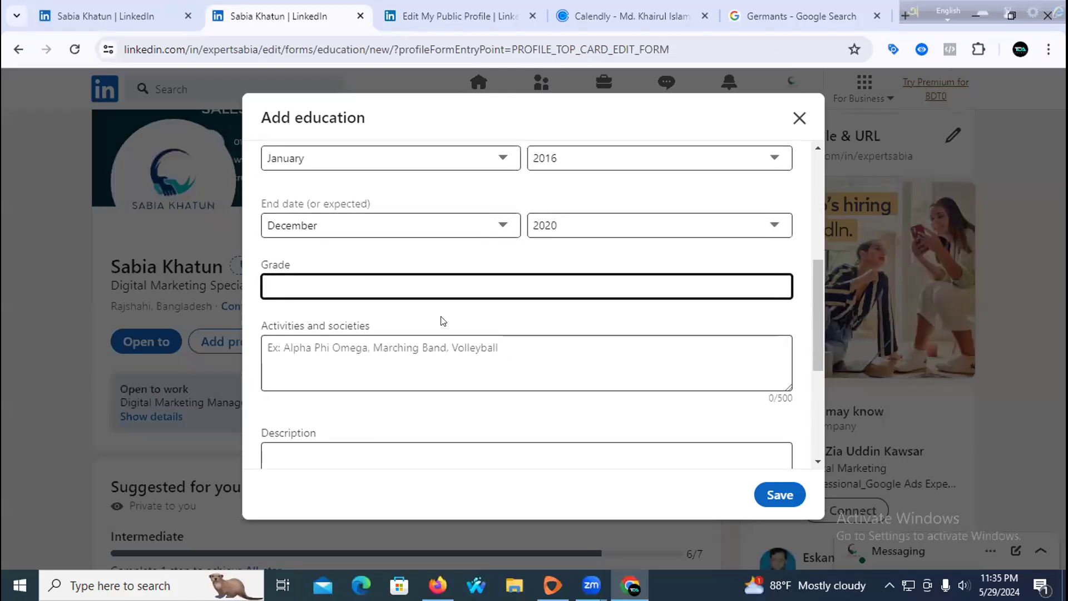
scroll(434, 319, "up", 2)
scroll(393, 367, "up", 2)
scroll(428, 356, "down", 2)
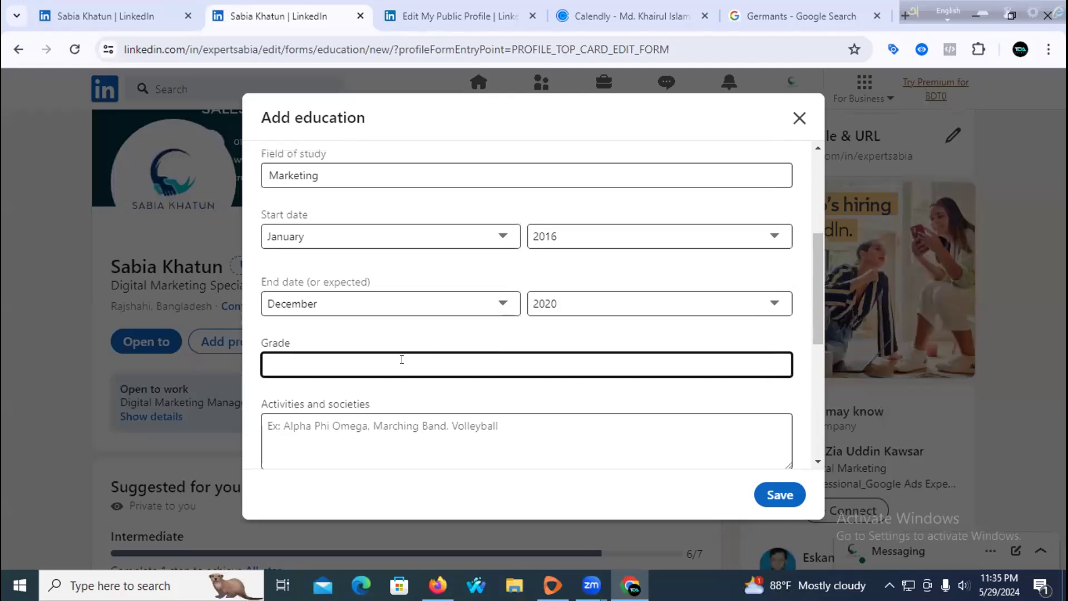
type("A")
scroll(479, 334, "down", 6)
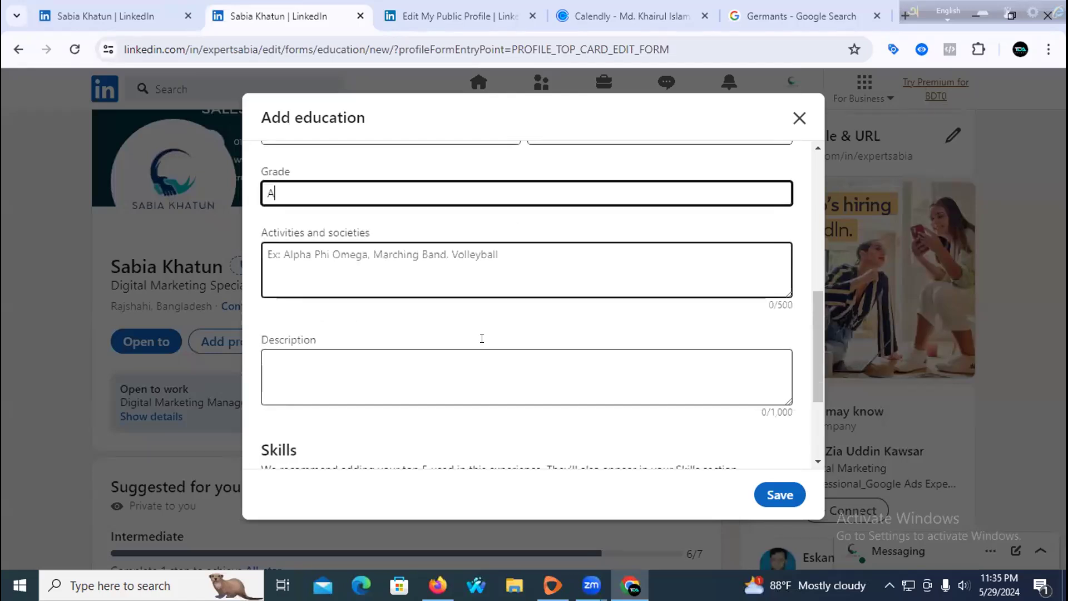
scroll(466, 390, "down", 2)
scroll(470, 395, "down", 1)
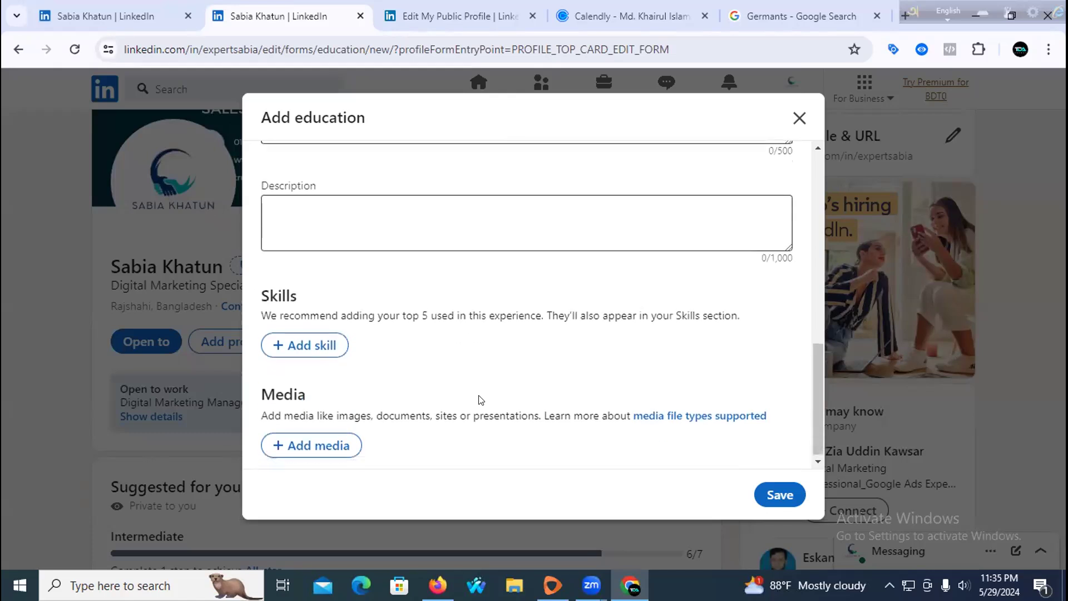
left_click(779, 494)
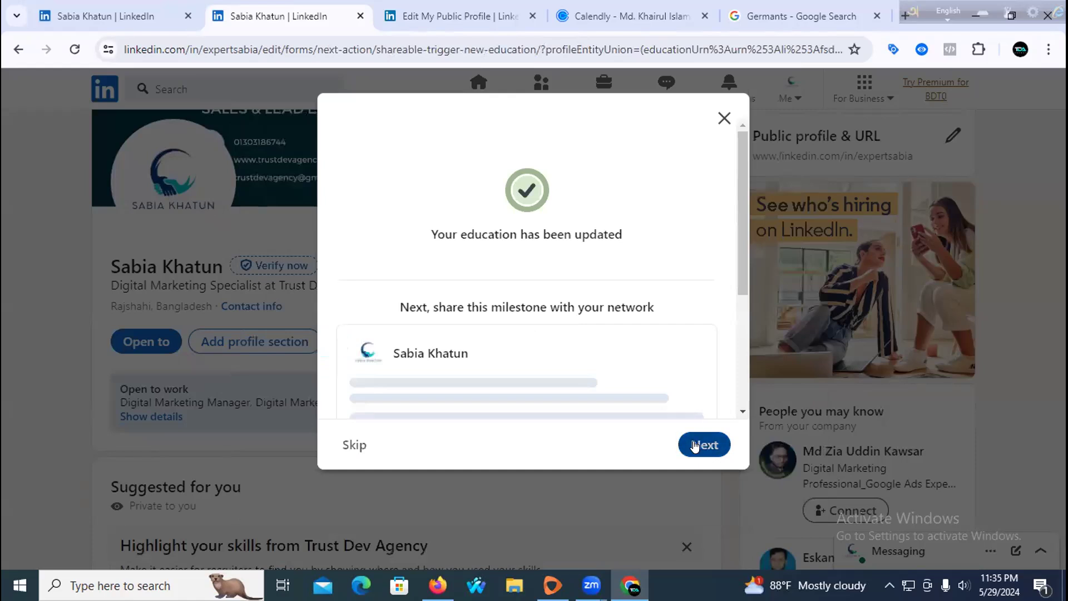
Discard the draft post announcing the new education.
left_click(695, 446)
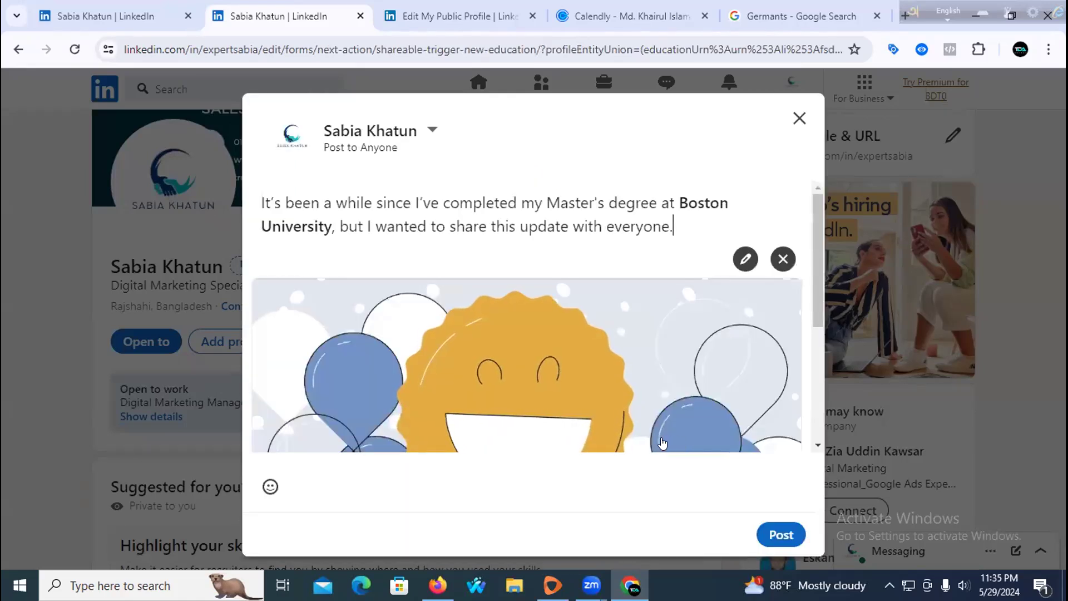
left_click(799, 118)
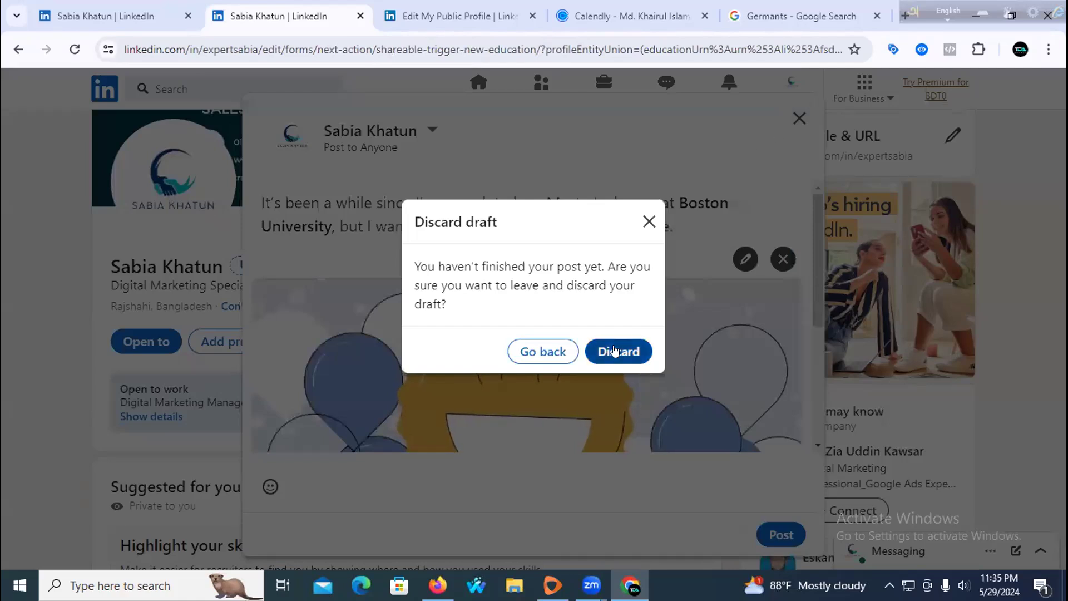
left_click(614, 350)
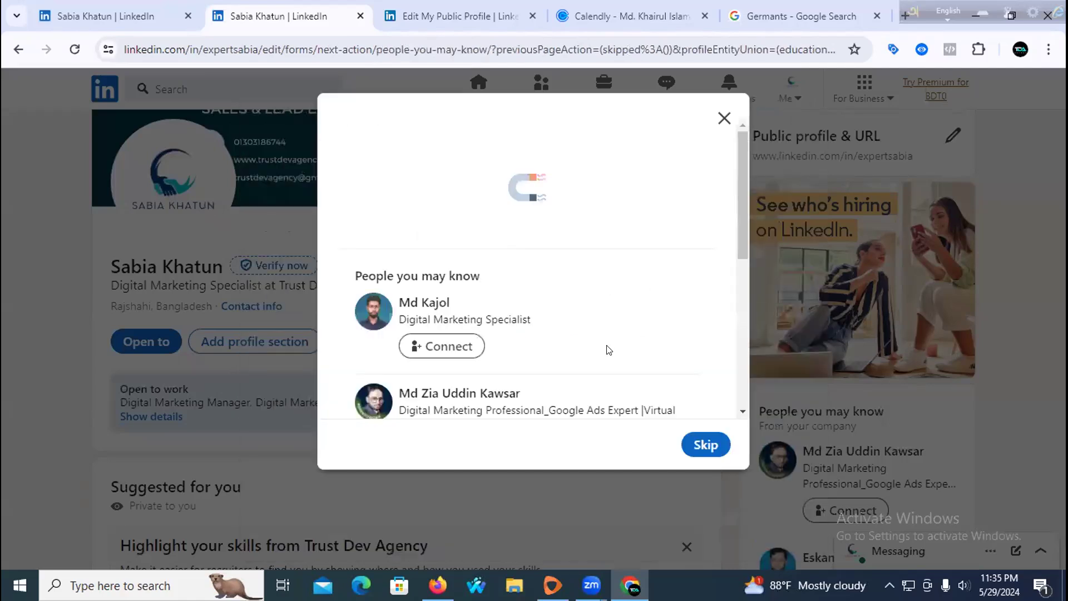
Send a connection request to one suggested marketing specialist and skip the other suggestions.
scroll(610, 361, "down", 5)
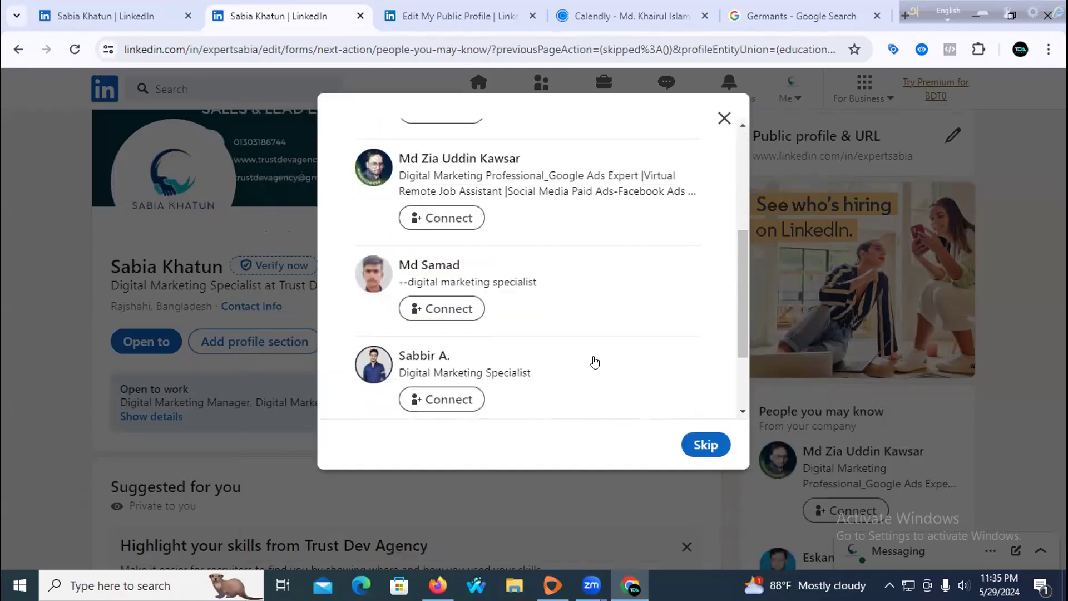
scroll(584, 362, "up", 4)
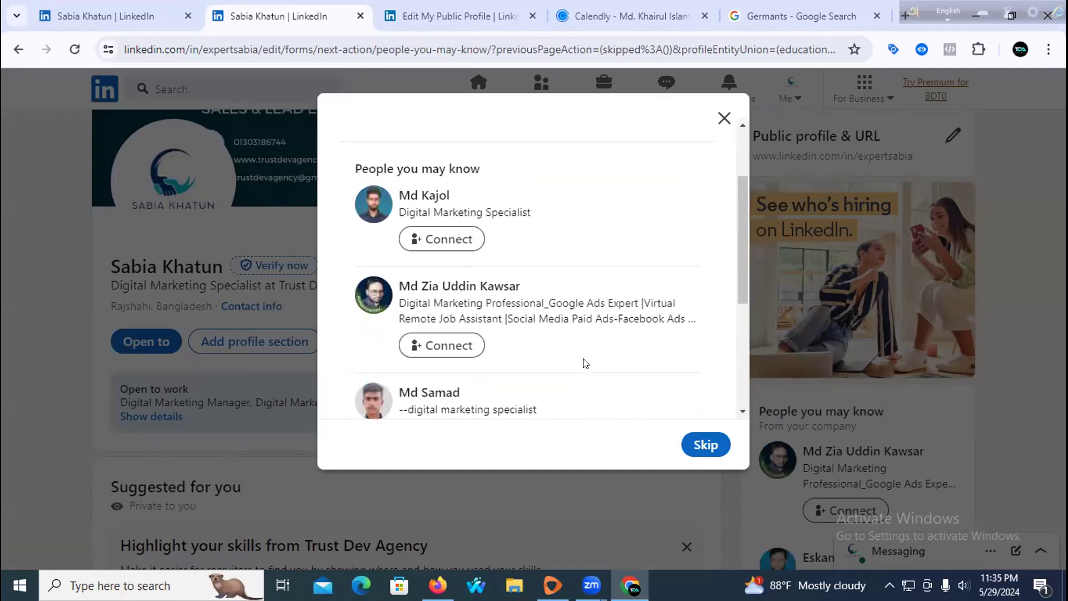
scroll(609, 384, "down", 5)
scroll(609, 384, "down", 1)
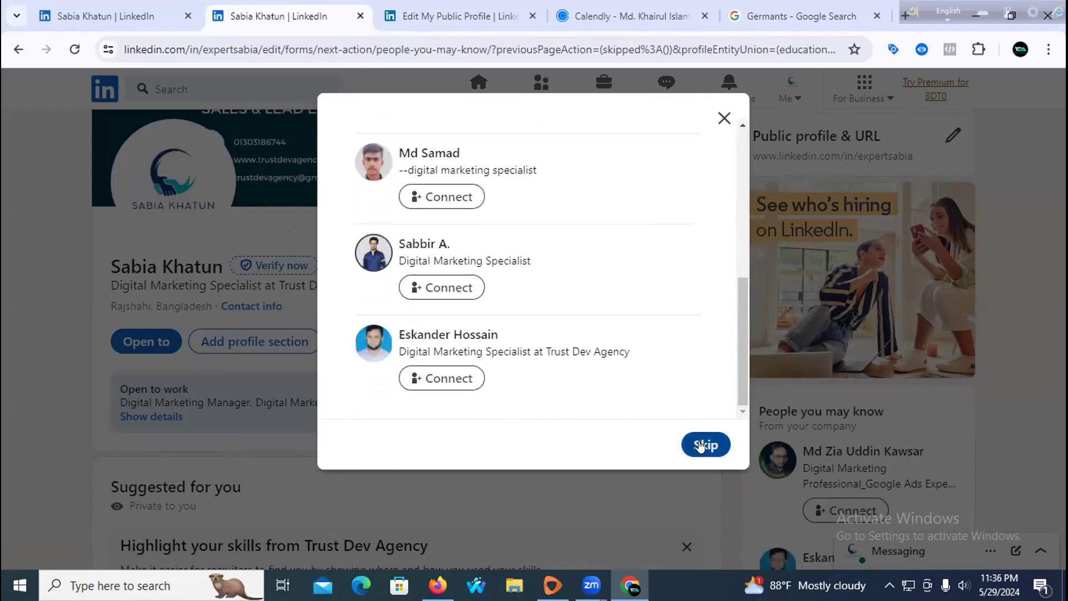
left_click(452, 287)
scroll(466, 298, "up", 5)
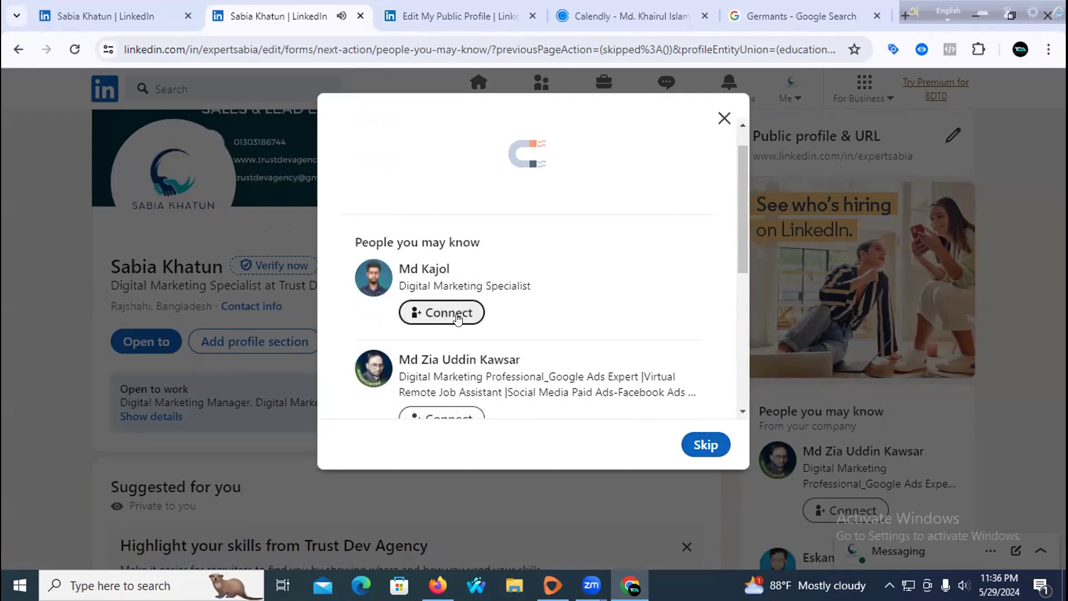
scroll(463, 317, "down", 5)
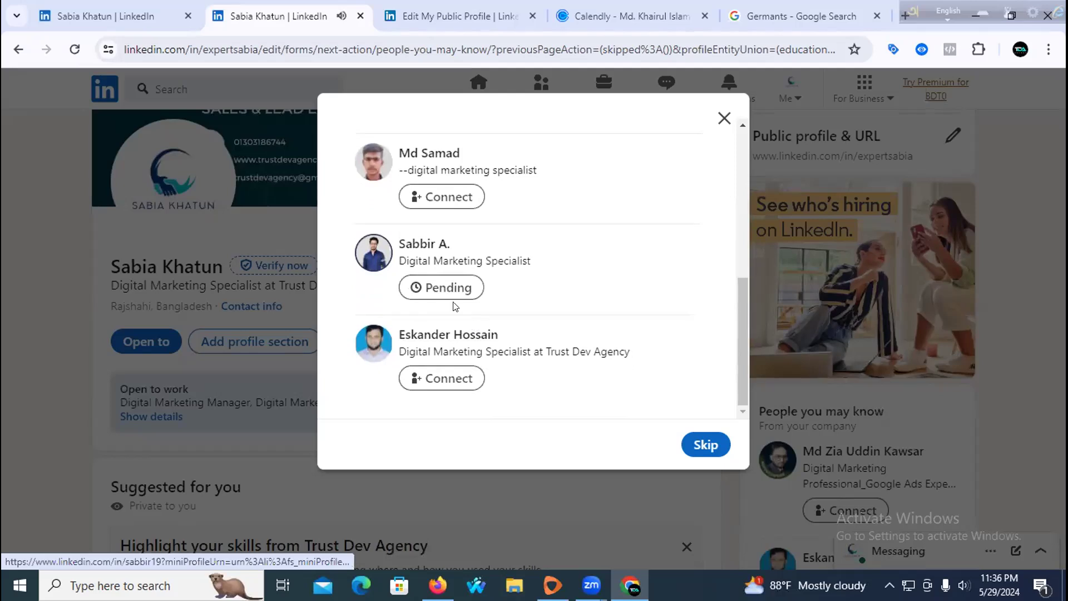
left_click(712, 447)
Save the Edit intro form so Boston University shows in the header.
scroll(535, 350, "down", 4)
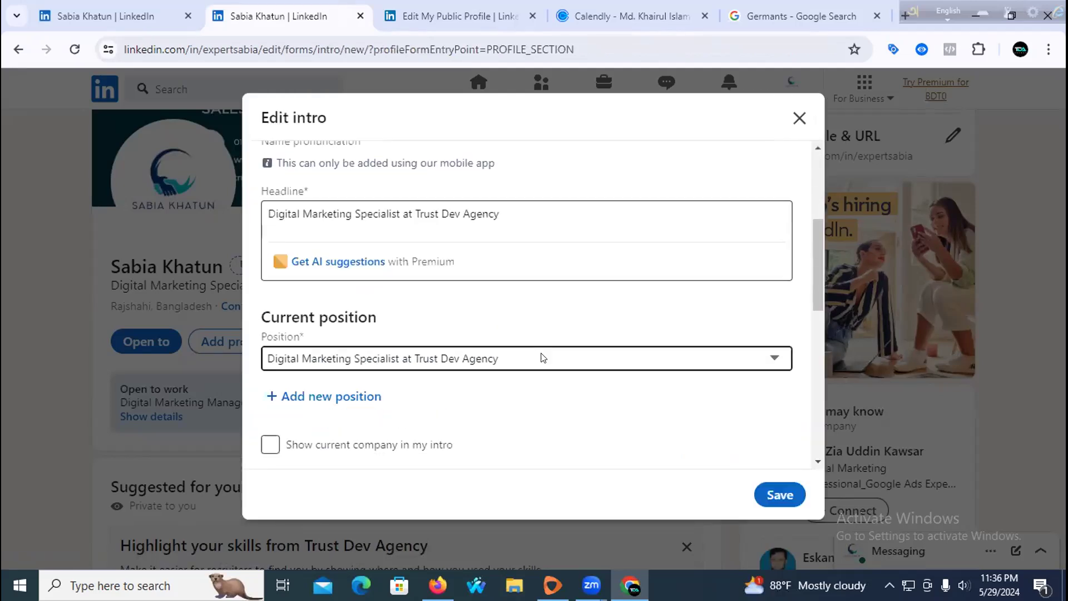
scroll(534, 368, "down", 9)
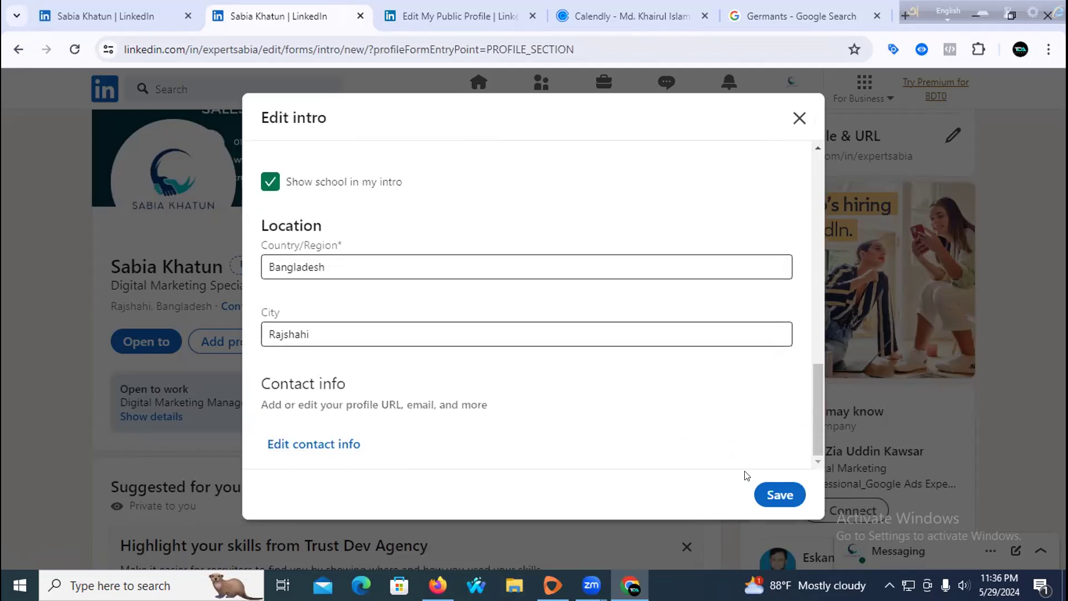
left_click(777, 495)
scroll(468, 345, "down", 9)
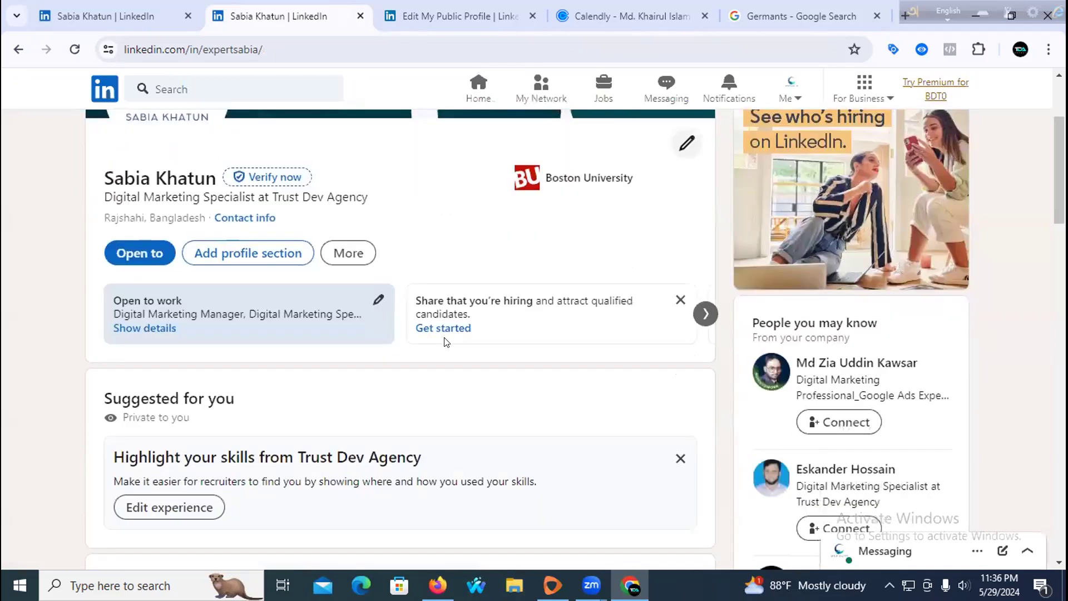
scroll(497, 351, "down", 10)
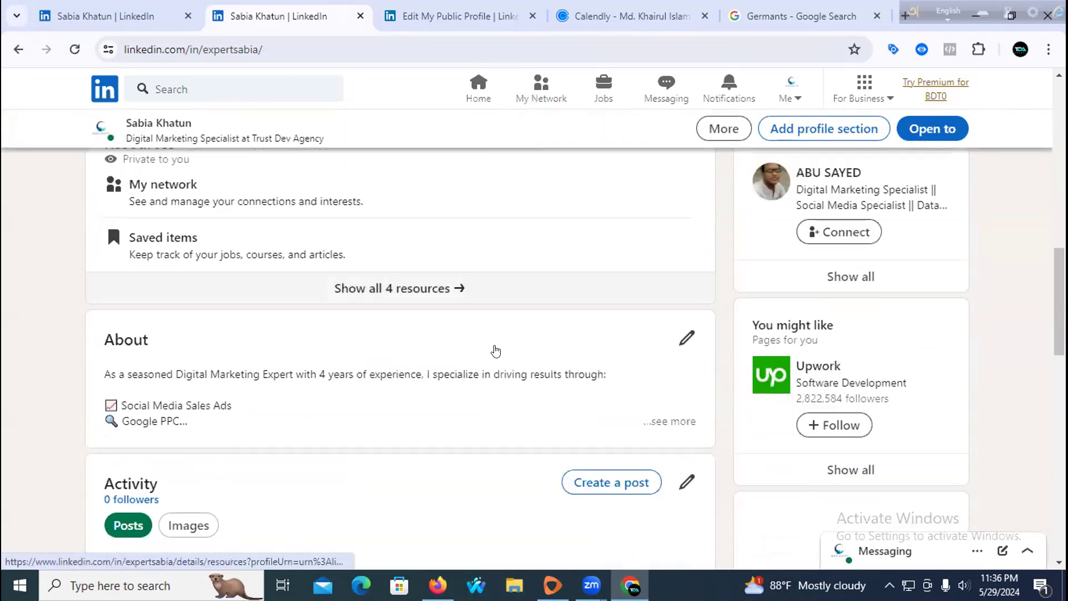
scroll(492, 356, "down", 2)
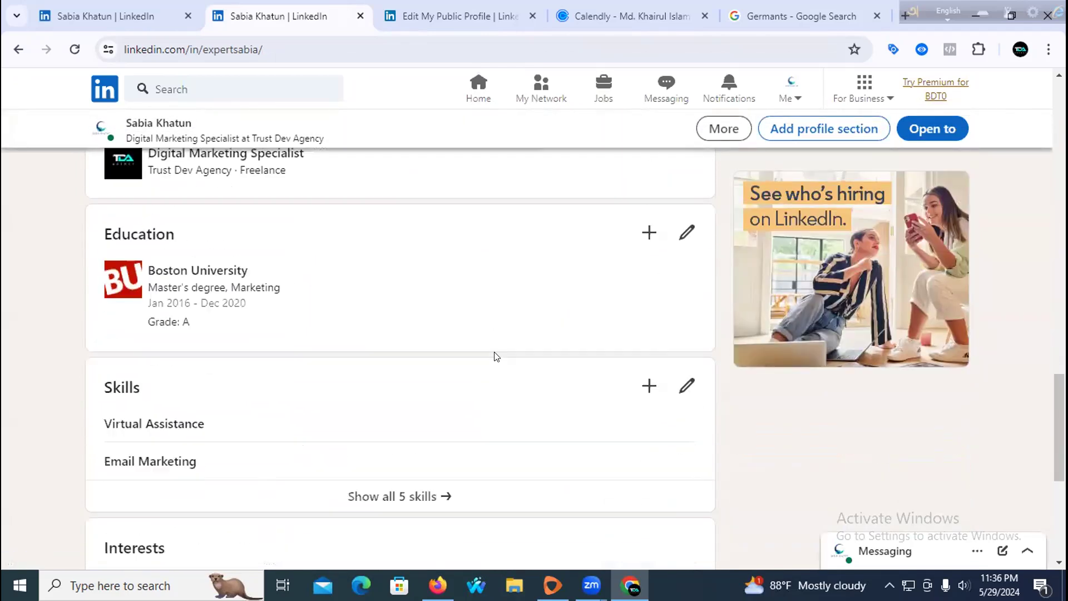
scroll(493, 356, "up", 9)
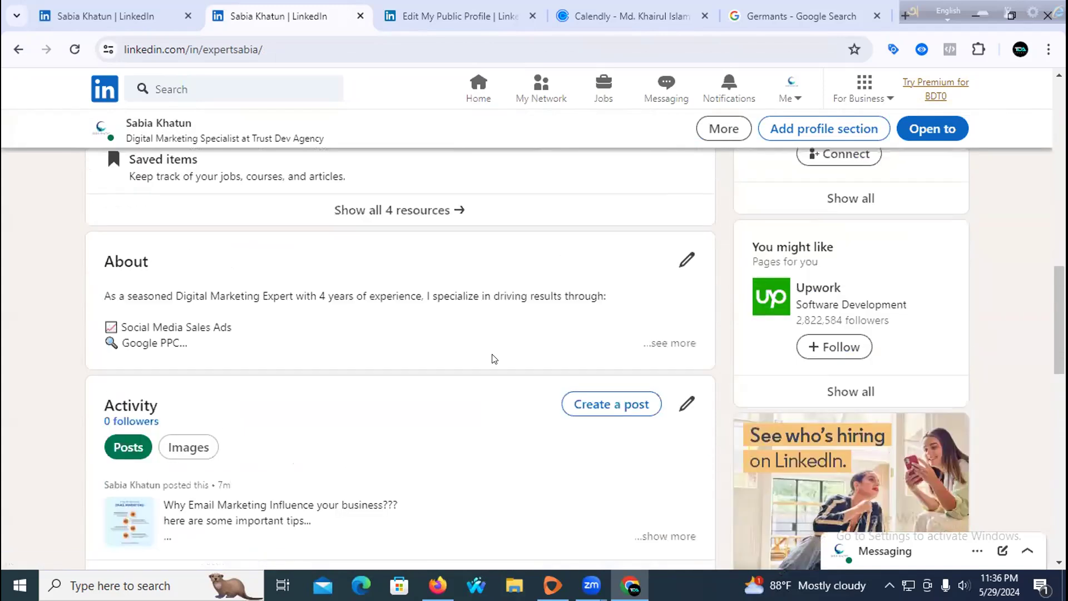
scroll(493, 358, "up", 4)
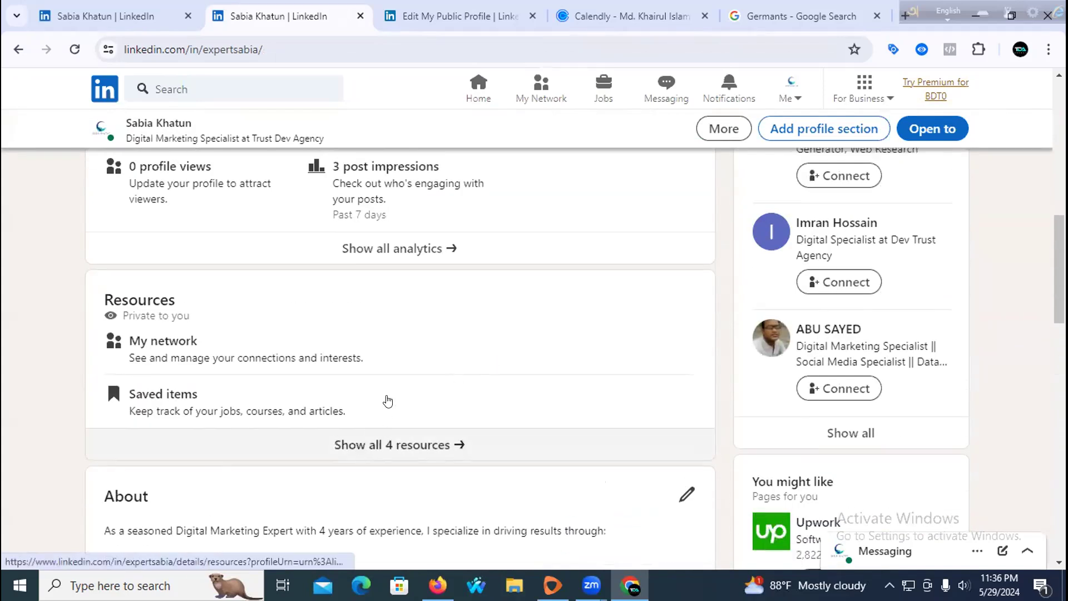
scroll(384, 401, "up", 8)
scroll(430, 386, "up", 2)
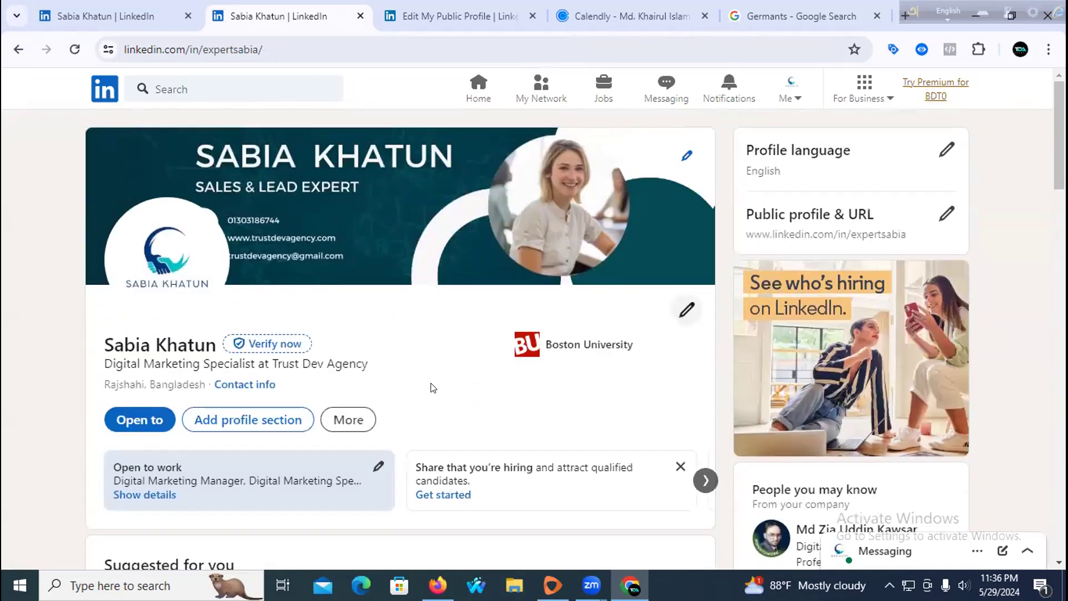
scroll(467, 376, "down", 3)
scroll(409, 323, "up", 1)
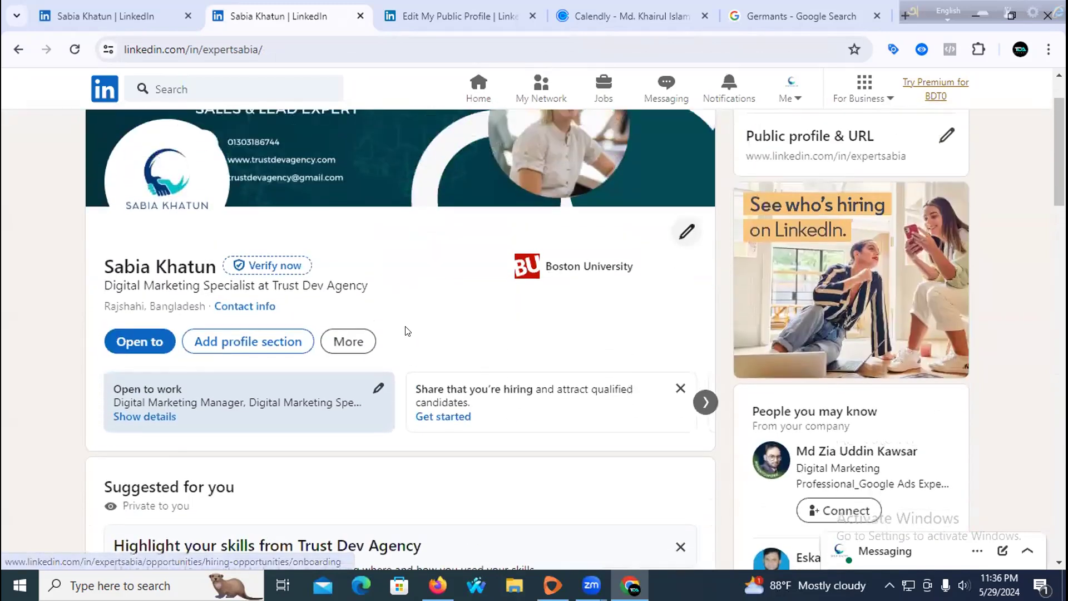
left_click(357, 342)
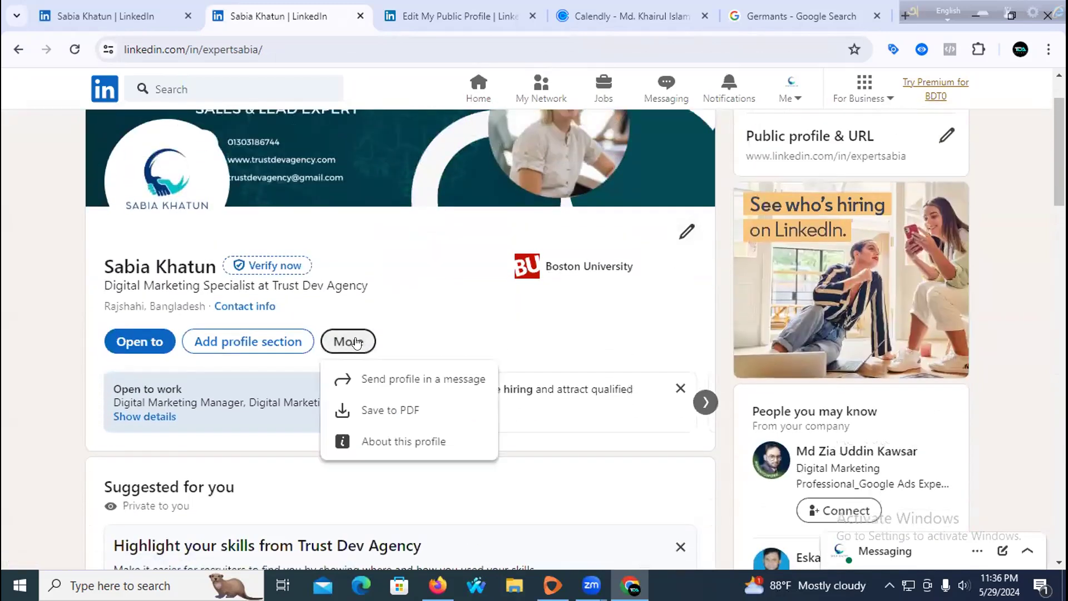
left_click(450, 319)
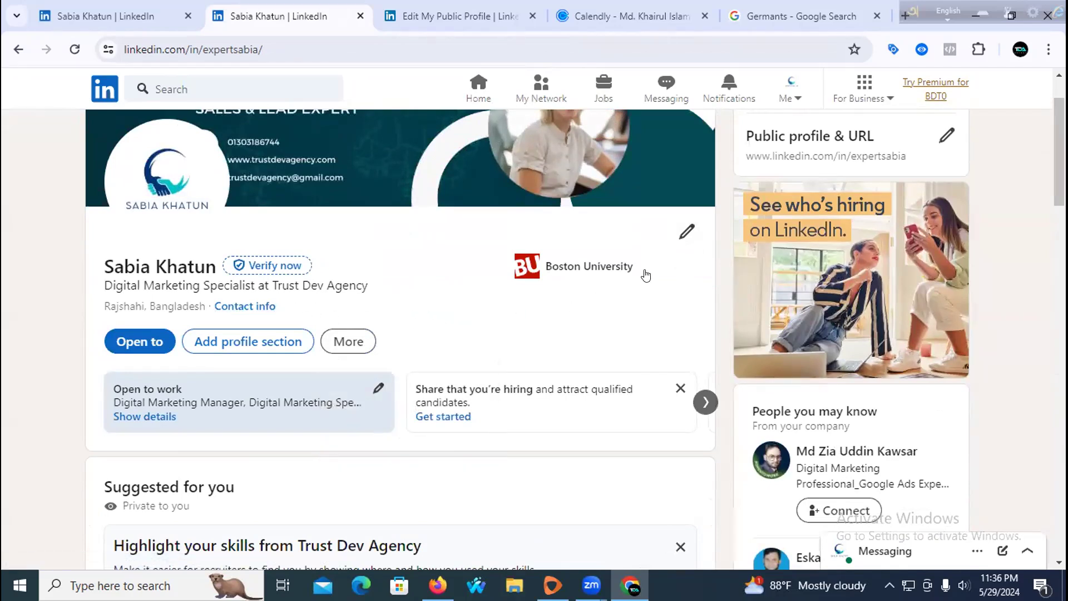
scroll(423, 351, "down", 1)
scroll(501, 362, "down", 1)
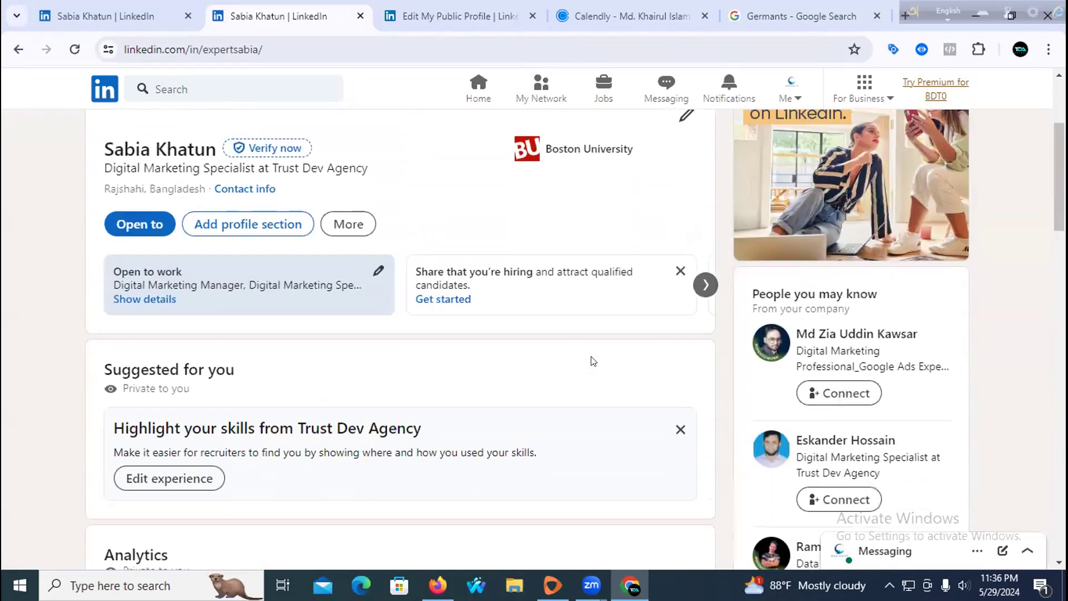
scroll(529, 370, "up", 1)
scroll(522, 371, "down", 15)
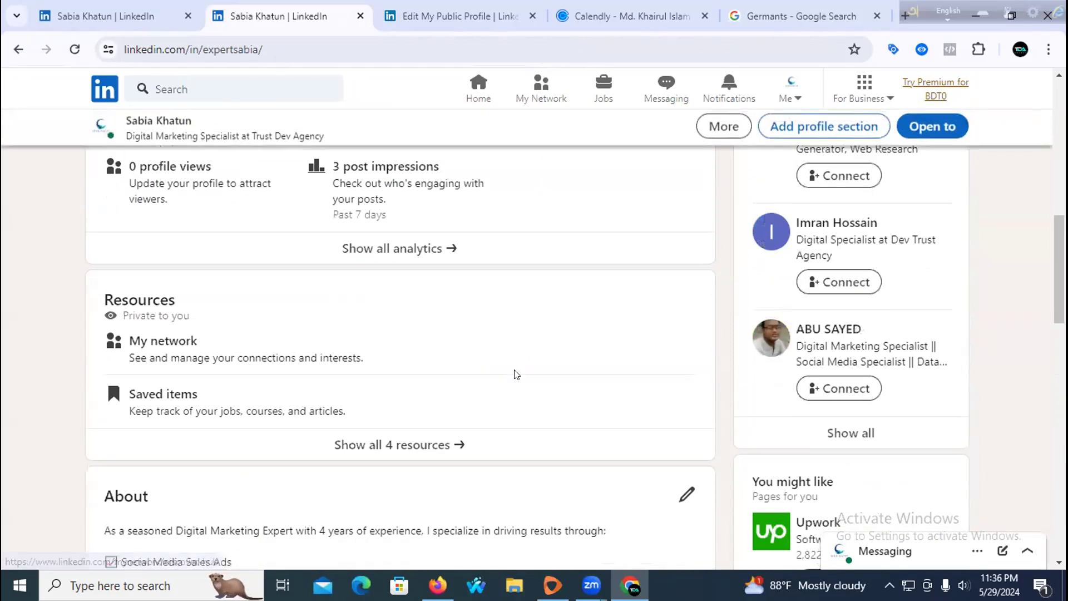
scroll(512, 374, "down", 7)
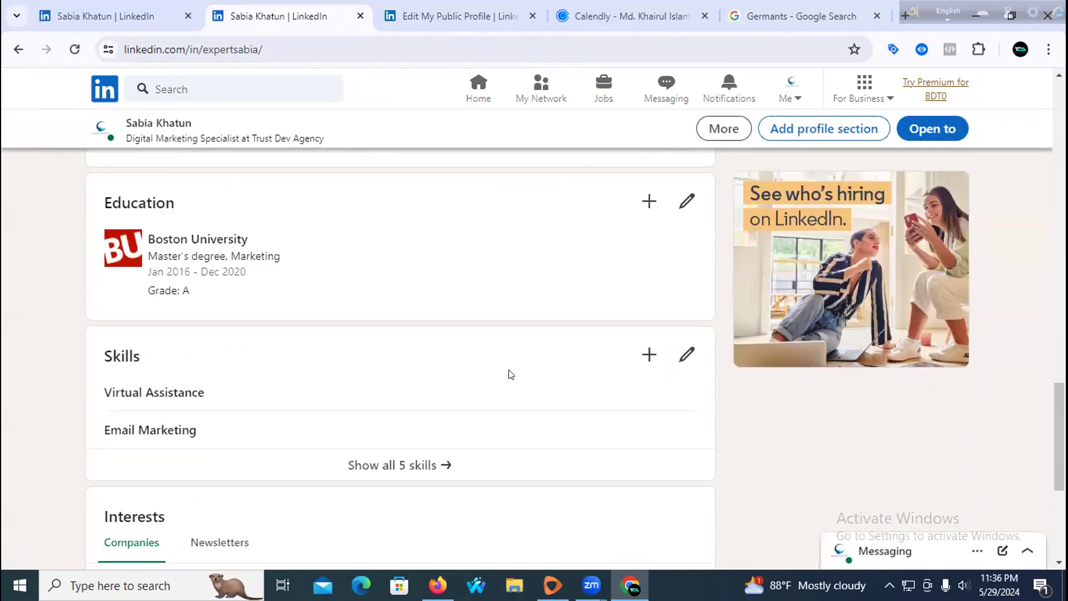
scroll(511, 374, "up", 20)
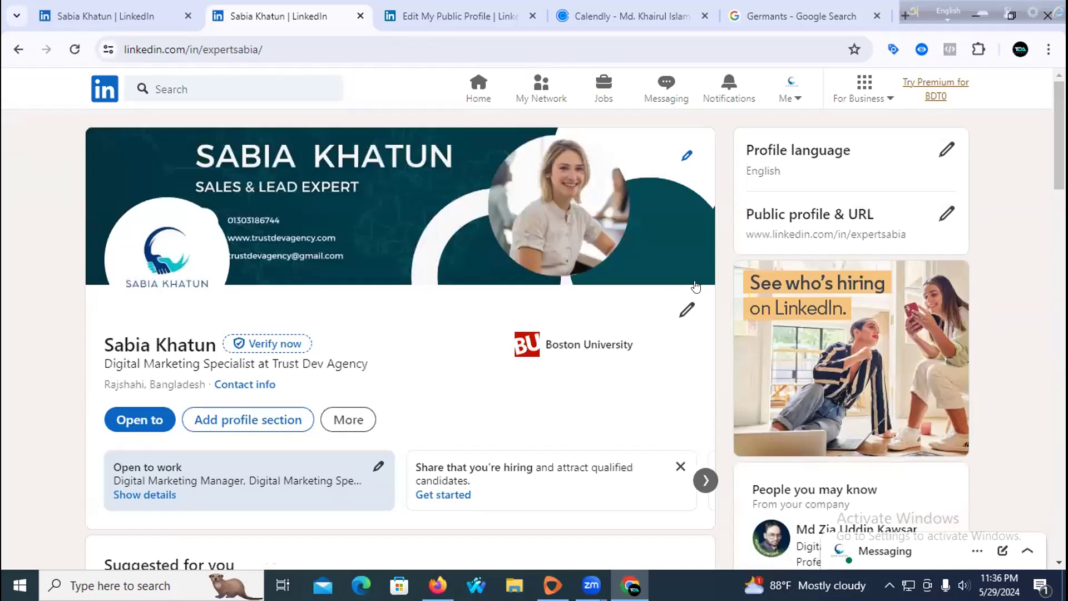
left_click(941, 155)
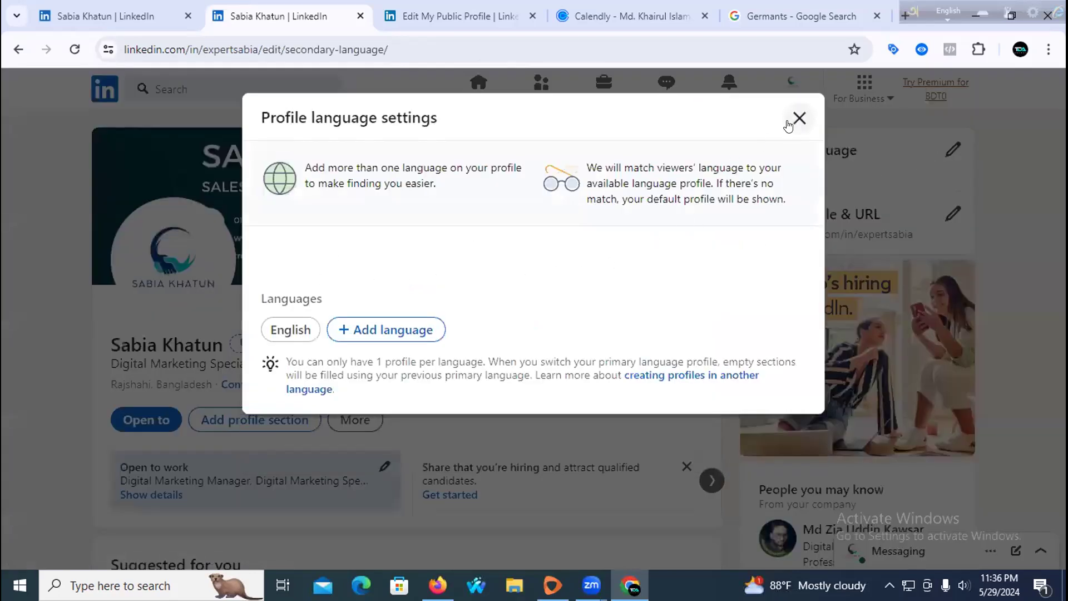
Close the profile language settings and review, then close, the contact info.
left_click(799, 119)
scroll(359, 356, "down", 1)
left_click(267, 306)
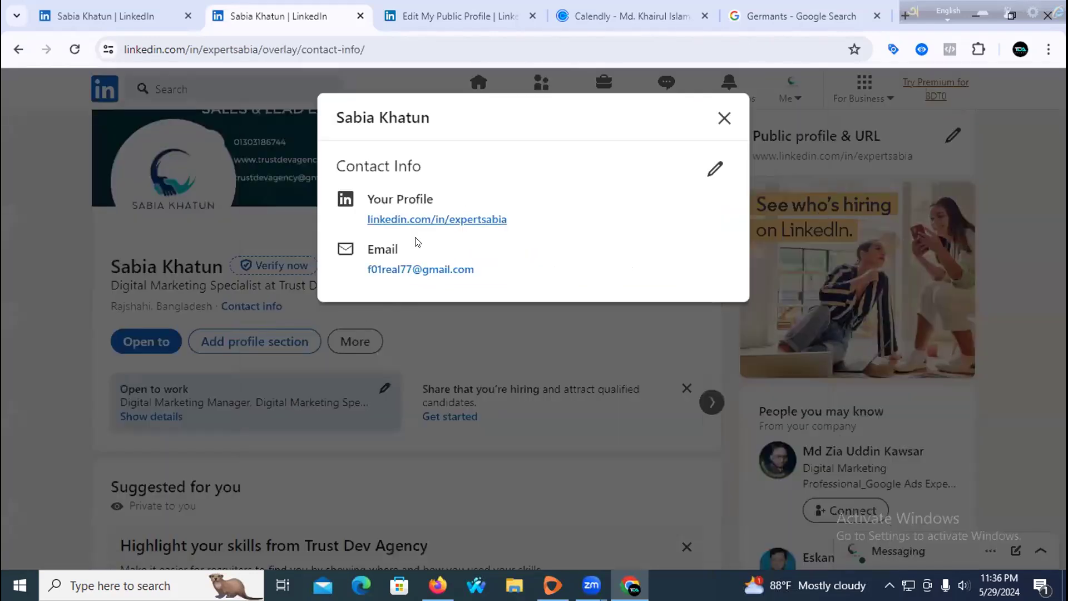
left_click(725, 118)
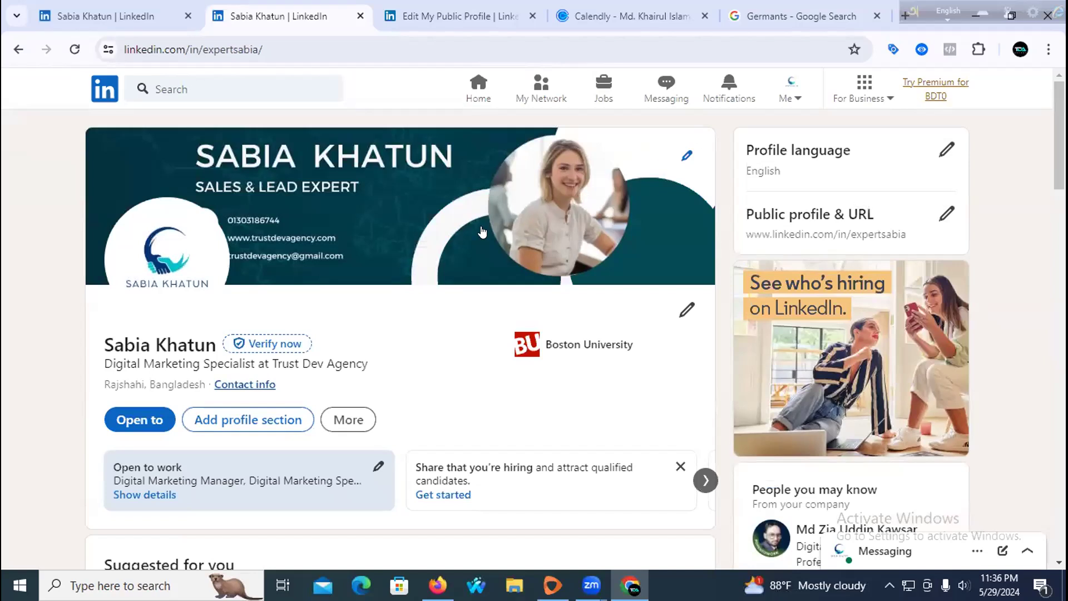
Start a 'Share that you're hiring' post for Trust Dev Agency and view the job types.
scroll(357, 348, "down", 4)
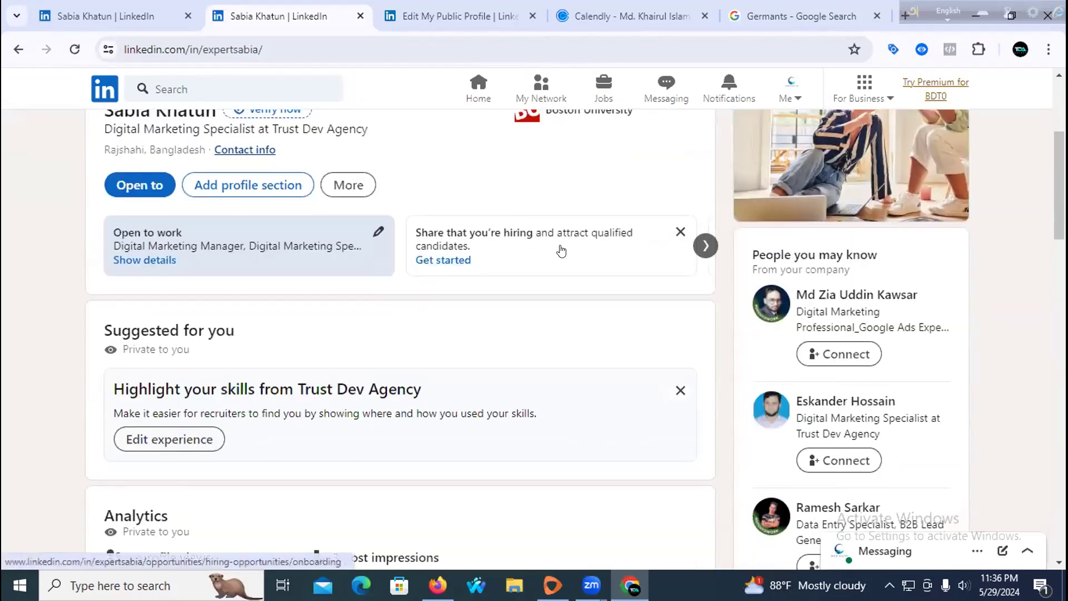
left_click(533, 258)
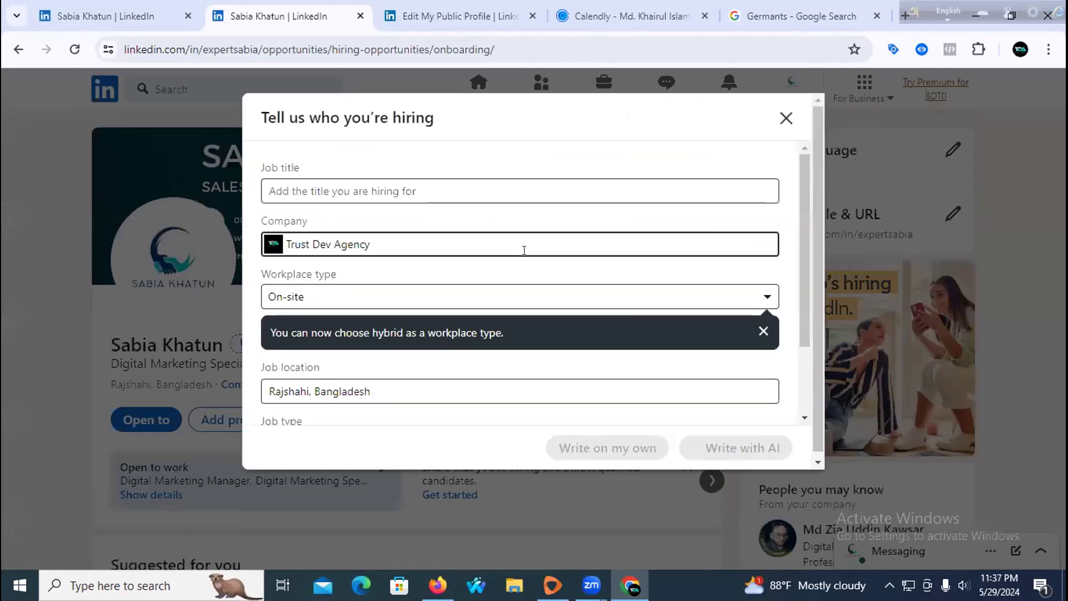
scroll(539, 267, "down", 2)
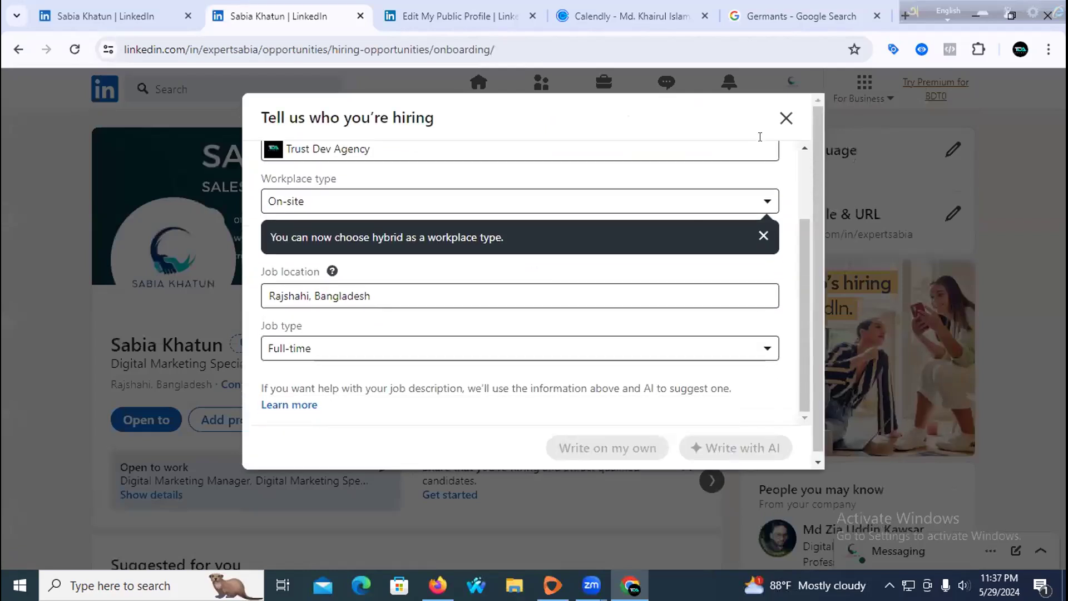
left_click(391, 352)
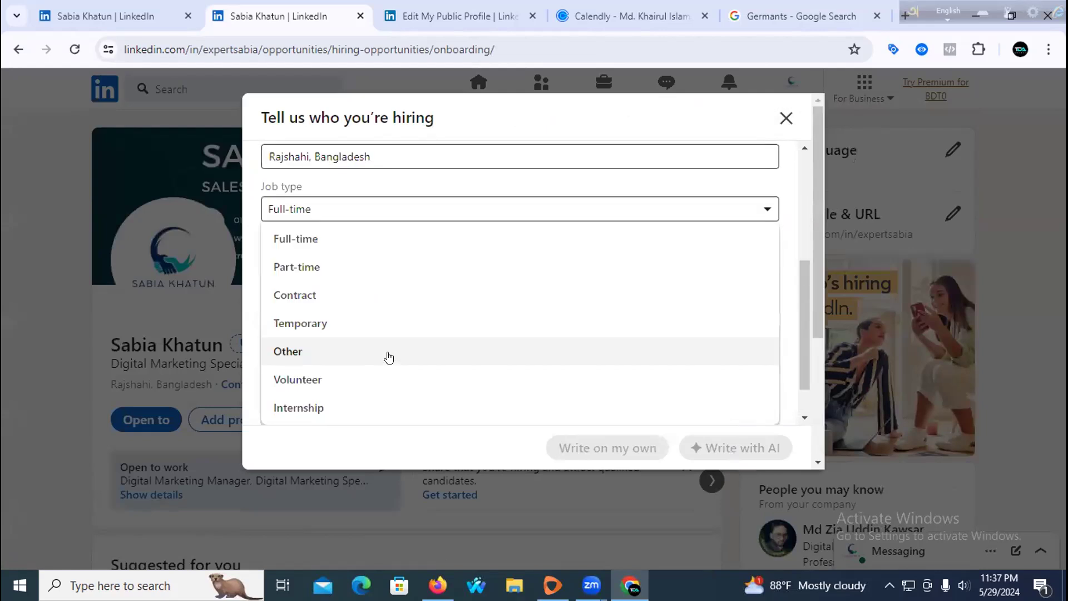
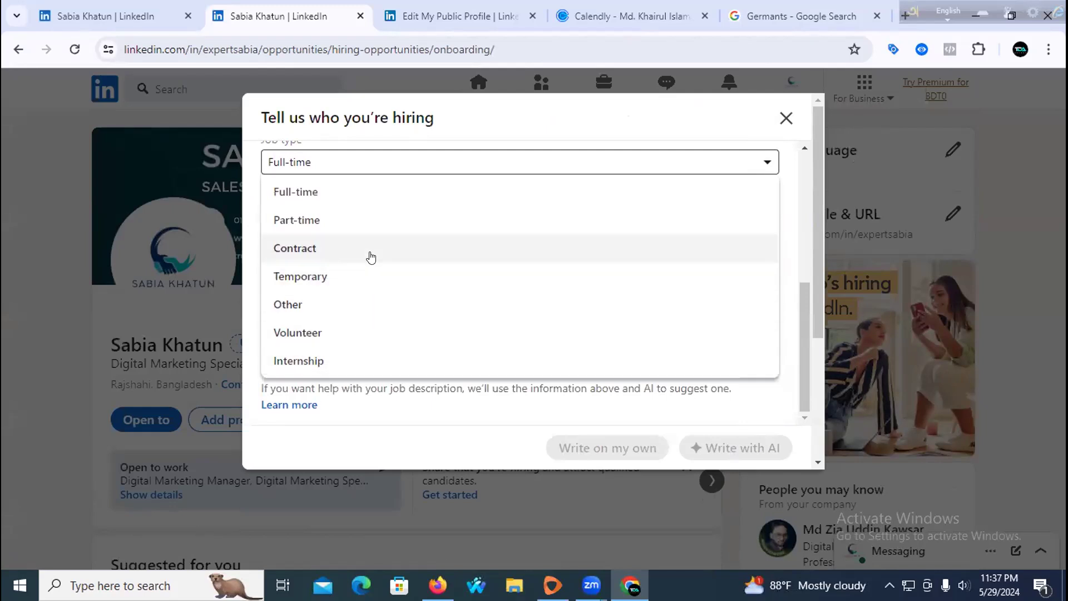
Pick Part-time as the job type, then discard the unfinished hiring form.
left_click(374, 225)
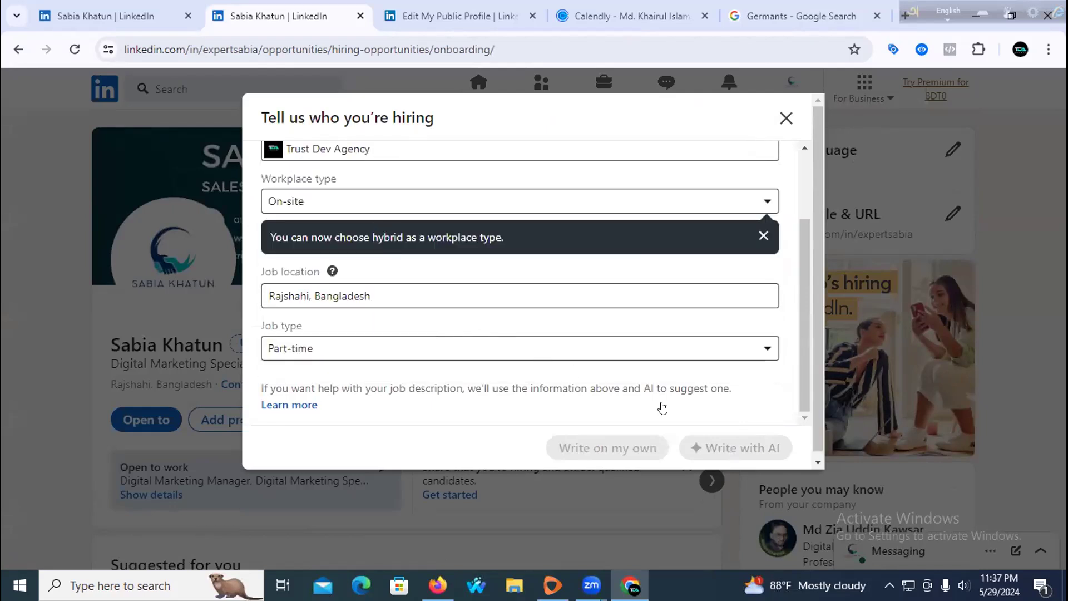
key("Tab")
scroll(457, 395, "up", 3)
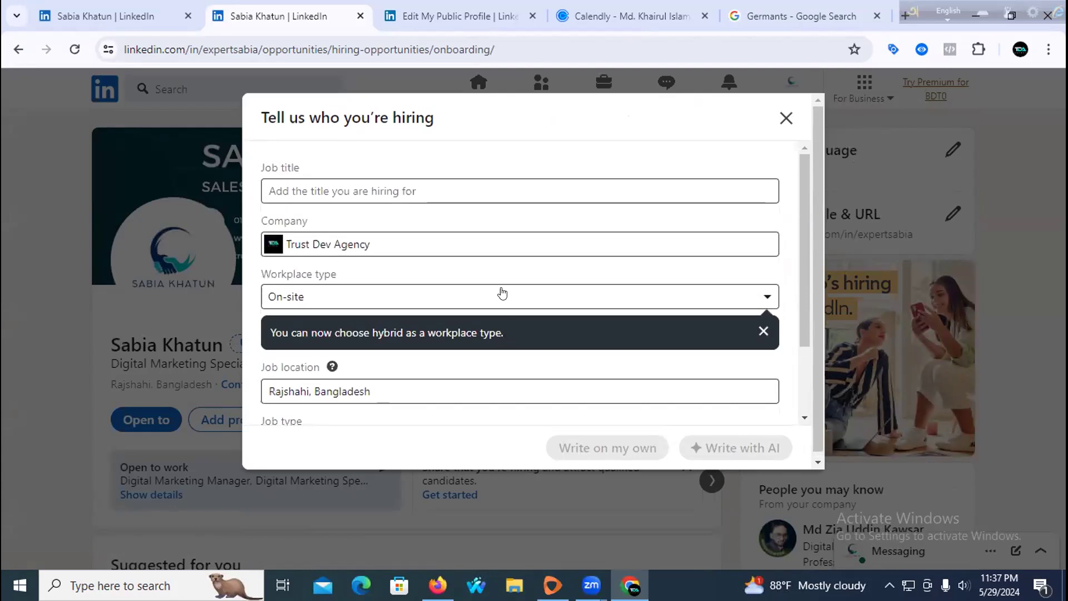
left_click(785, 117)
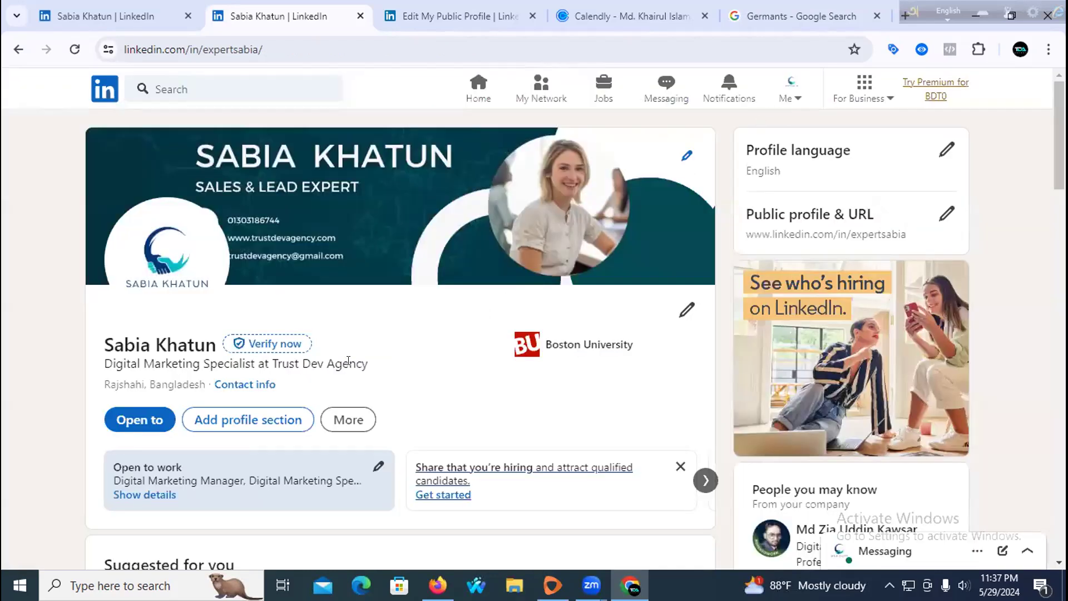
Look over the profile and go to the My Network page.
scroll(356, 368, "down", 15)
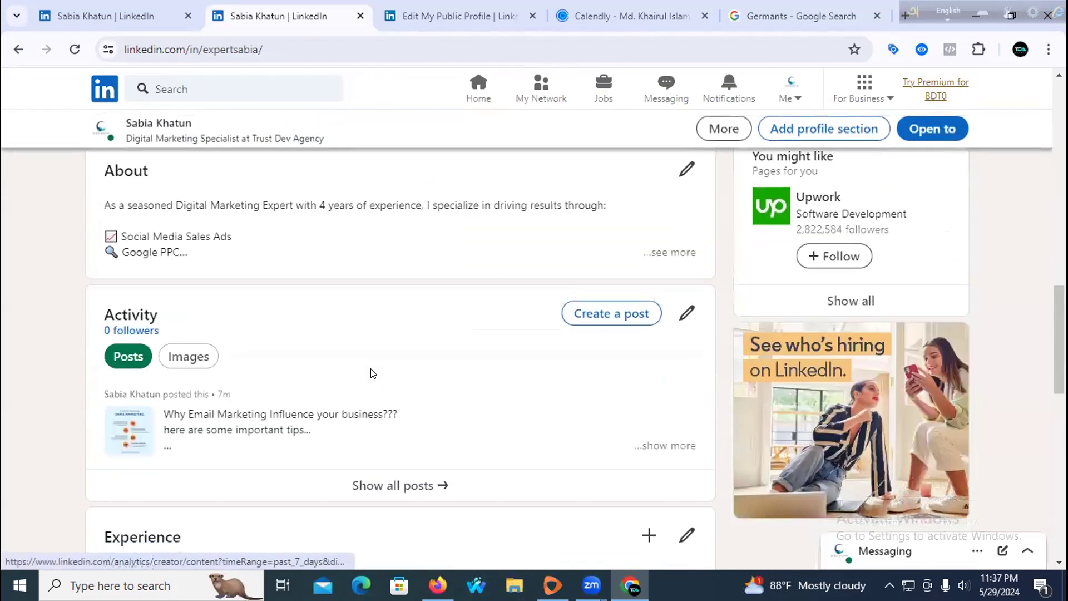
scroll(371, 373, "down", 10)
scroll(390, 361, "up", 10)
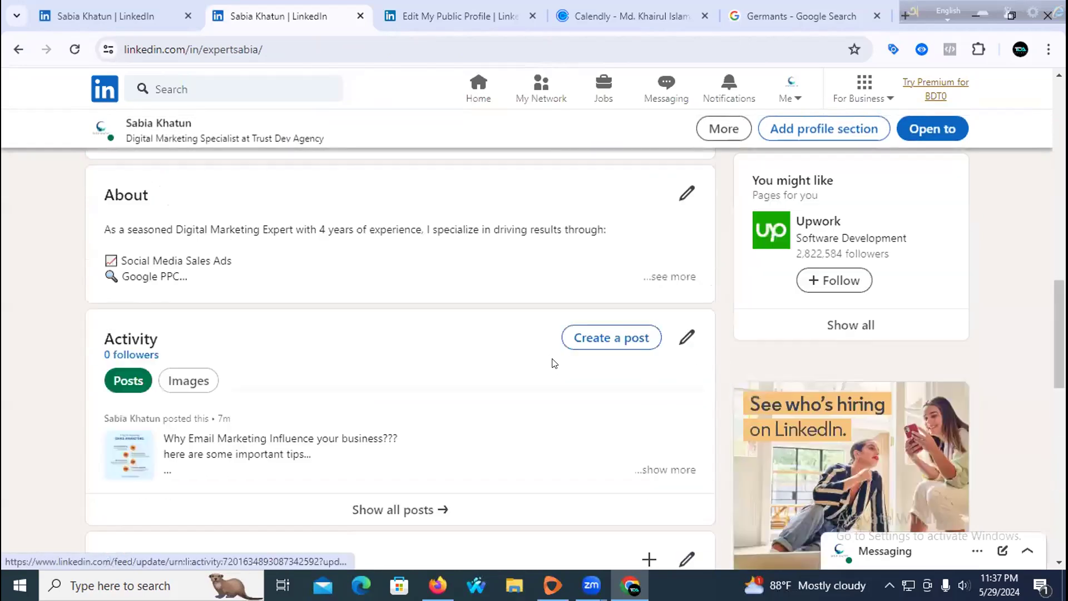
scroll(554, 362, "up", 10)
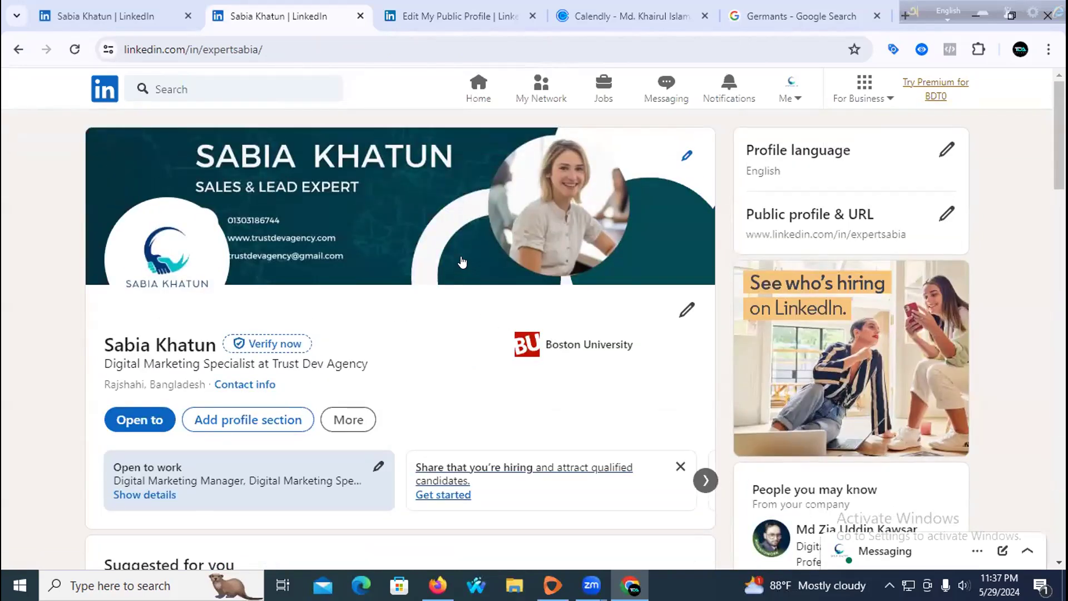
left_click(549, 86)
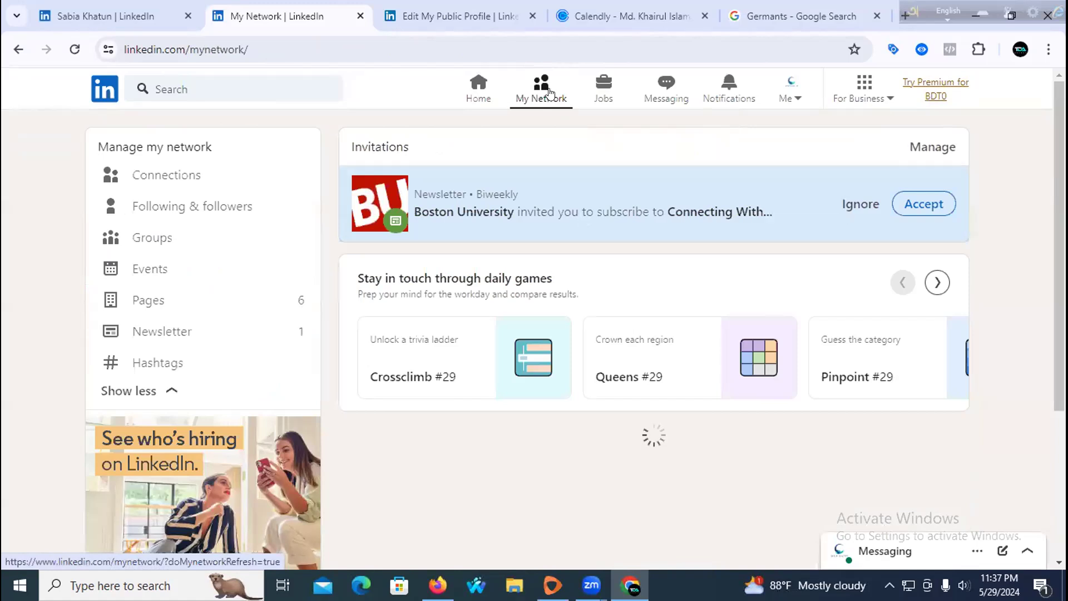
Join the Media & Marketing Professionals and Free Guest Posting and Free Blogging groups.
scroll(565, 178, "down", 4)
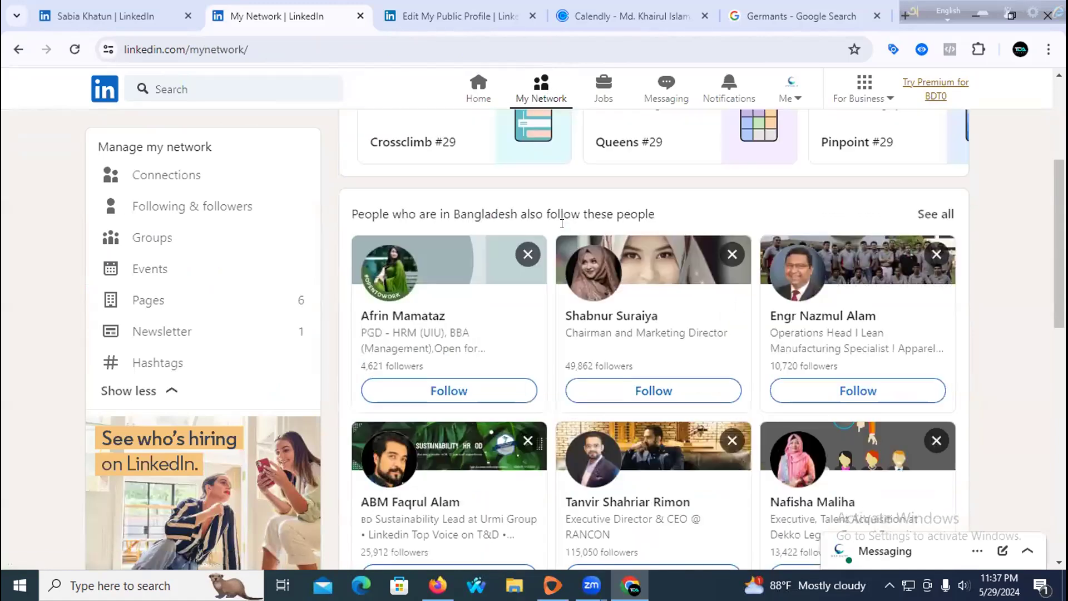
scroll(533, 237, "down", 8)
scroll(530, 244, "down", 10)
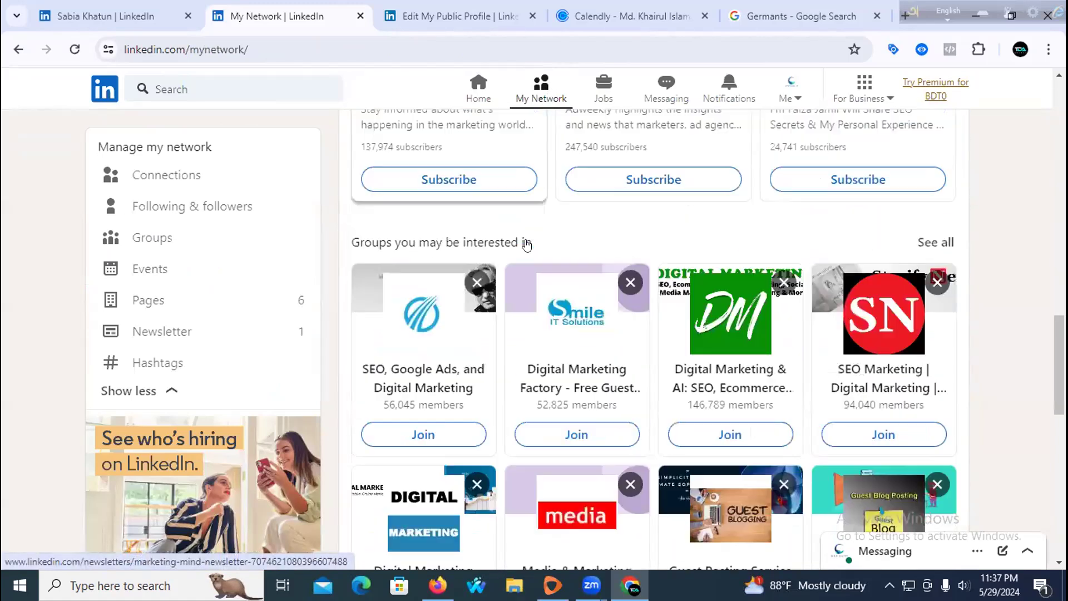
scroll(520, 245, "down", 1)
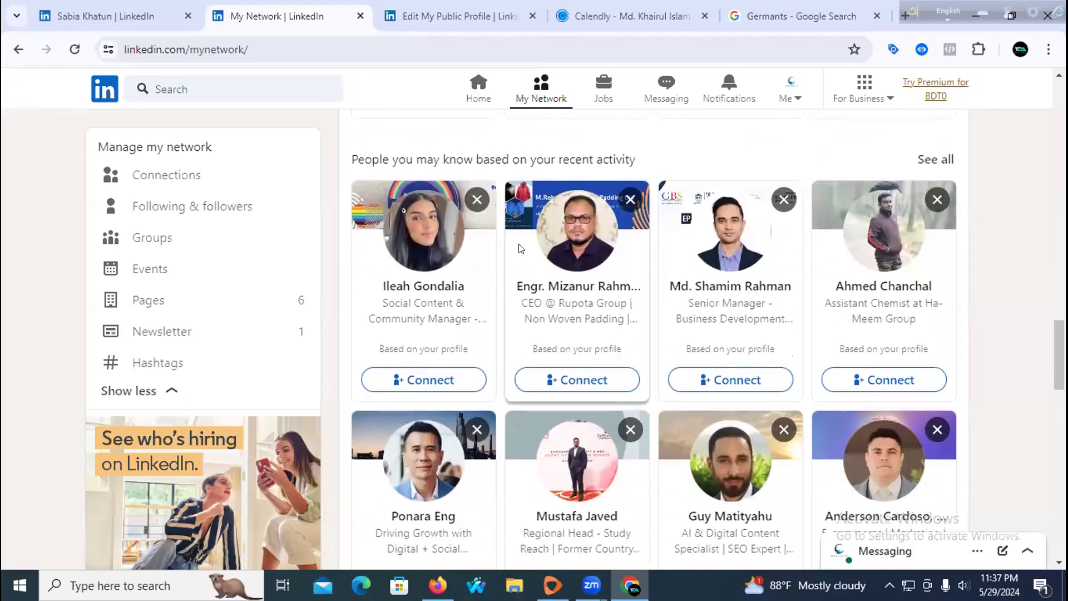
scroll(510, 246, "up", 3)
scroll(513, 251, "up", 3)
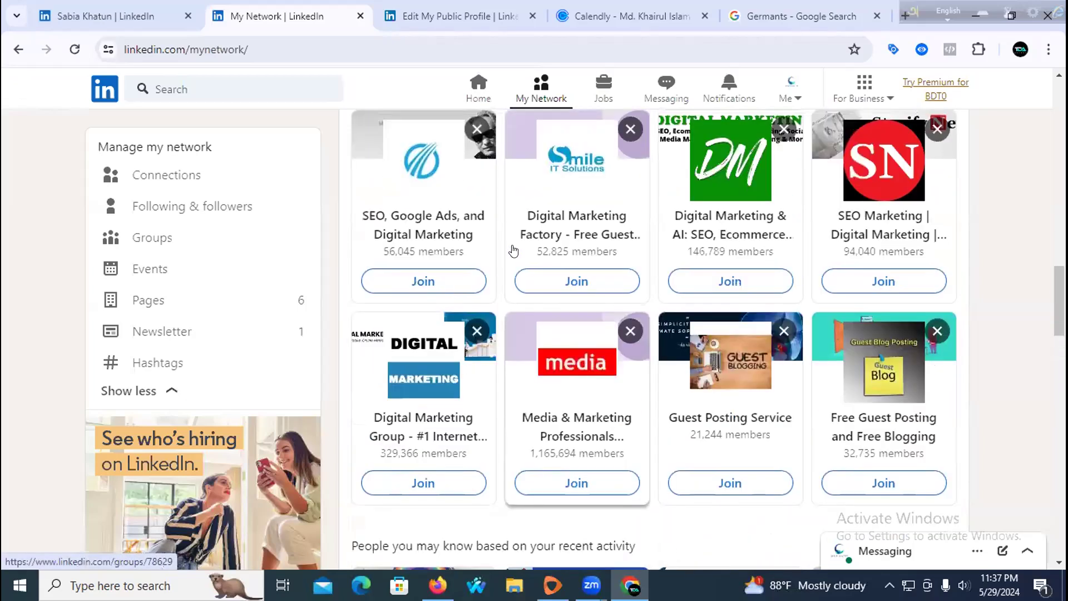
scroll(418, 322, "down", 3)
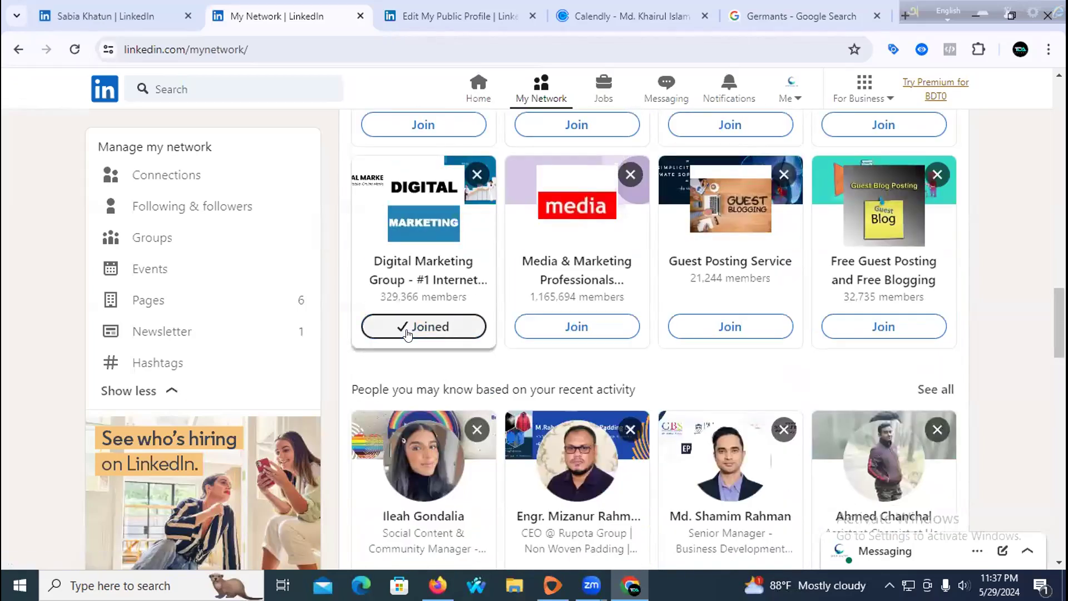
left_click(554, 334)
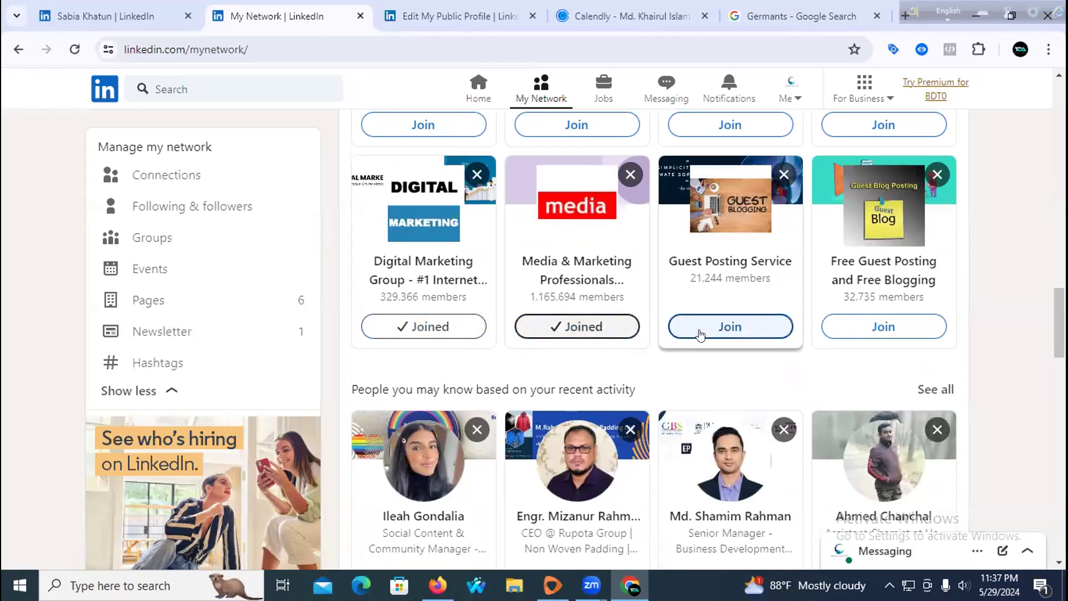
left_click(848, 333)
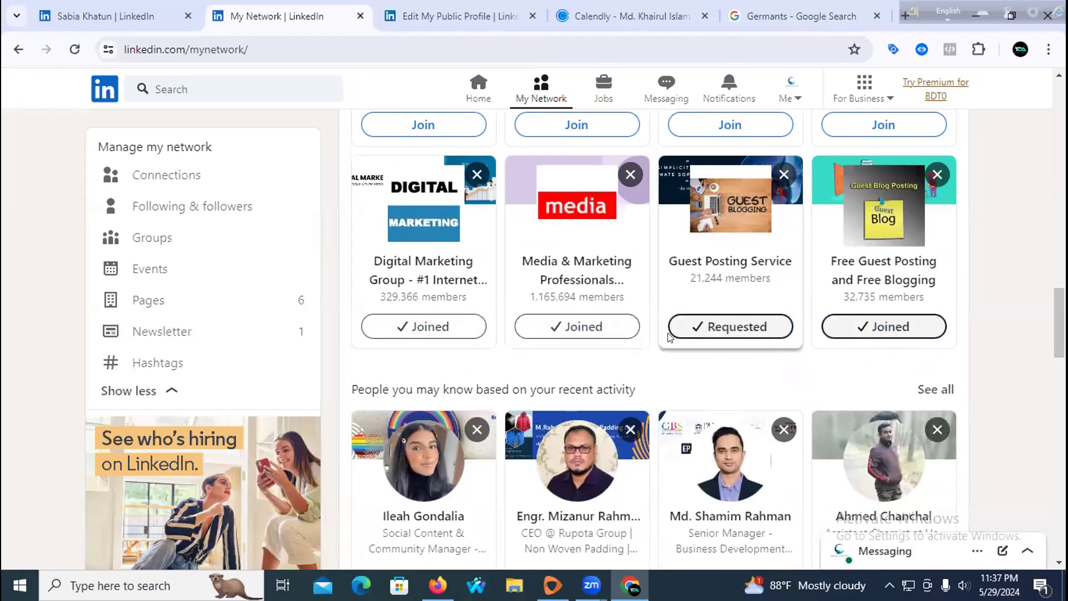
Send a connection invitation to the e-commerce marketer and view all recommended audio events.
scroll(660, 349, "down", 3)
scroll(660, 349, "down", 7)
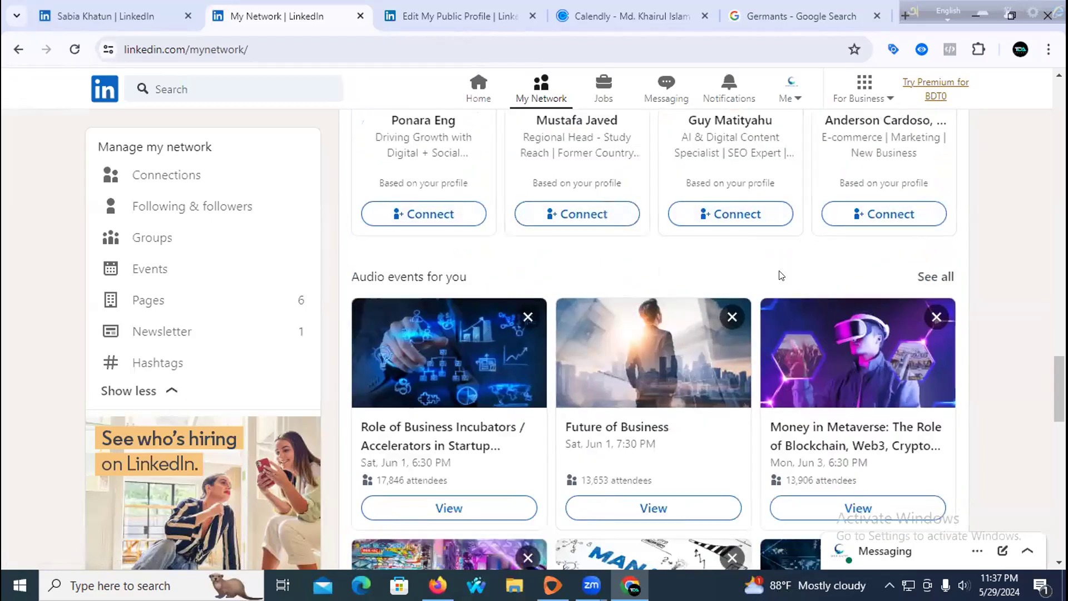
scroll(777, 276, "up", 3)
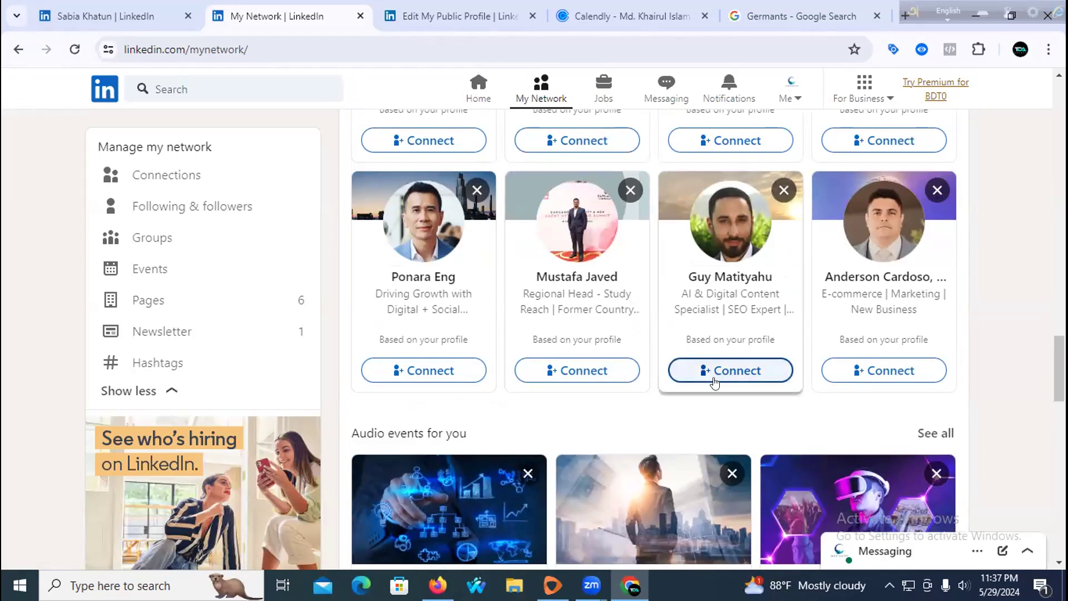
left_click(847, 382)
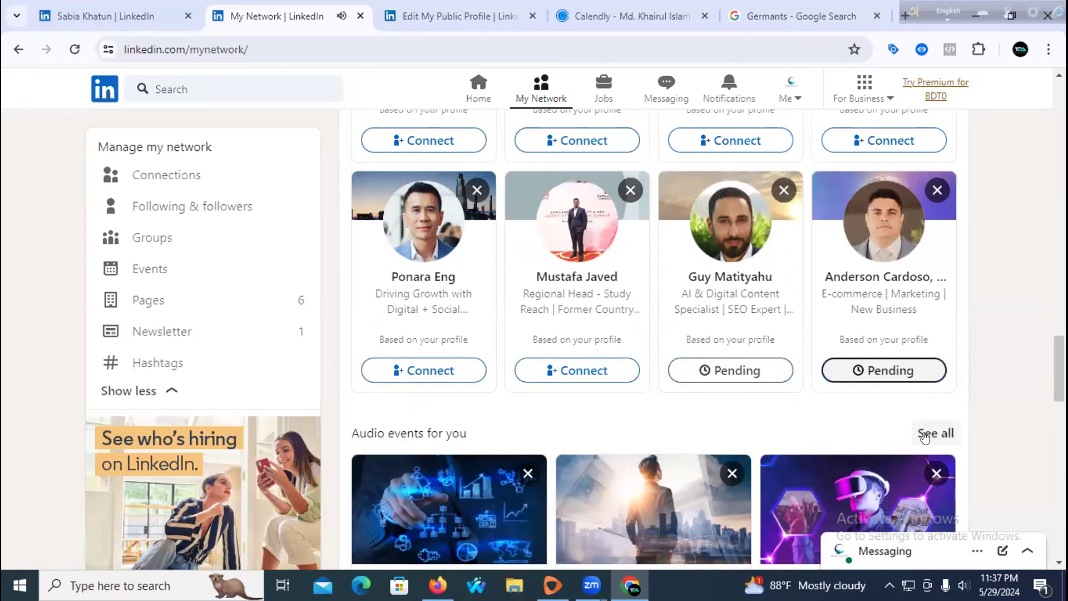
left_click(925, 437)
Look through the recommended audio events list, then close it.
scroll(487, 345, "down", 8)
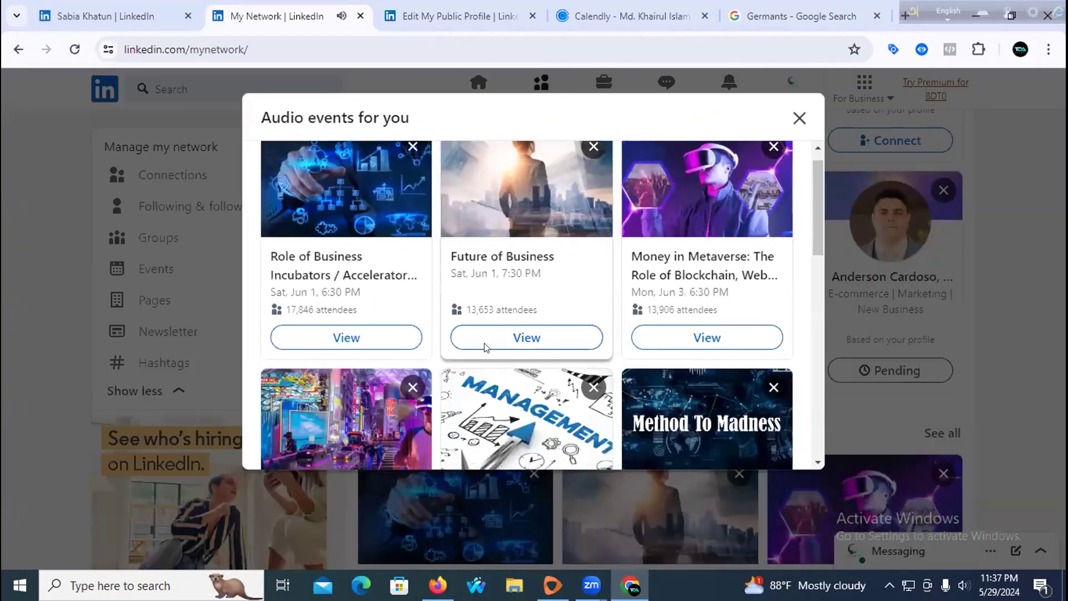
scroll(548, 349, "down", 4)
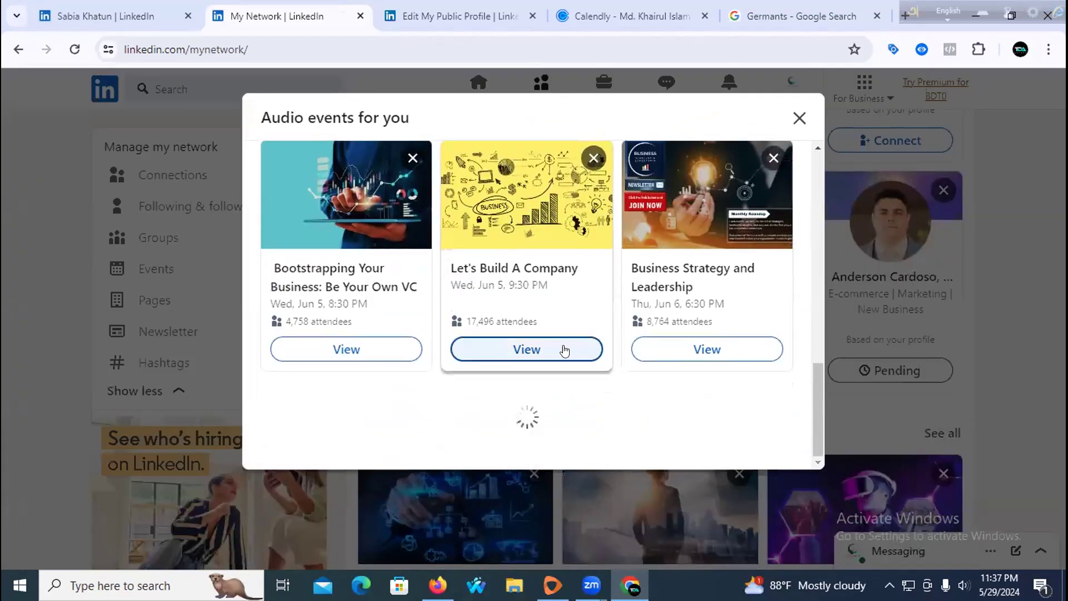
scroll(544, 282, "up", 5)
scroll(545, 277, "up", 7)
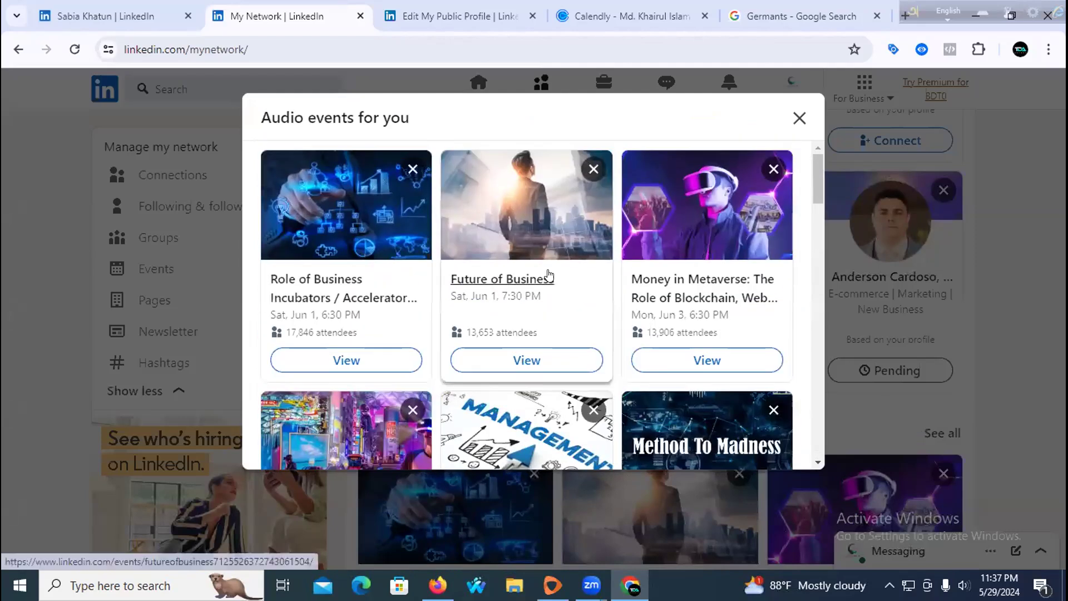
scroll(549, 274, "down", 5)
left_click(800, 118)
Browse the My Network suggestions and open Connections under Manage my network.
scroll(623, 290, "down", 3)
scroll(641, 291, "up", 4)
scroll(643, 292, "down", 15)
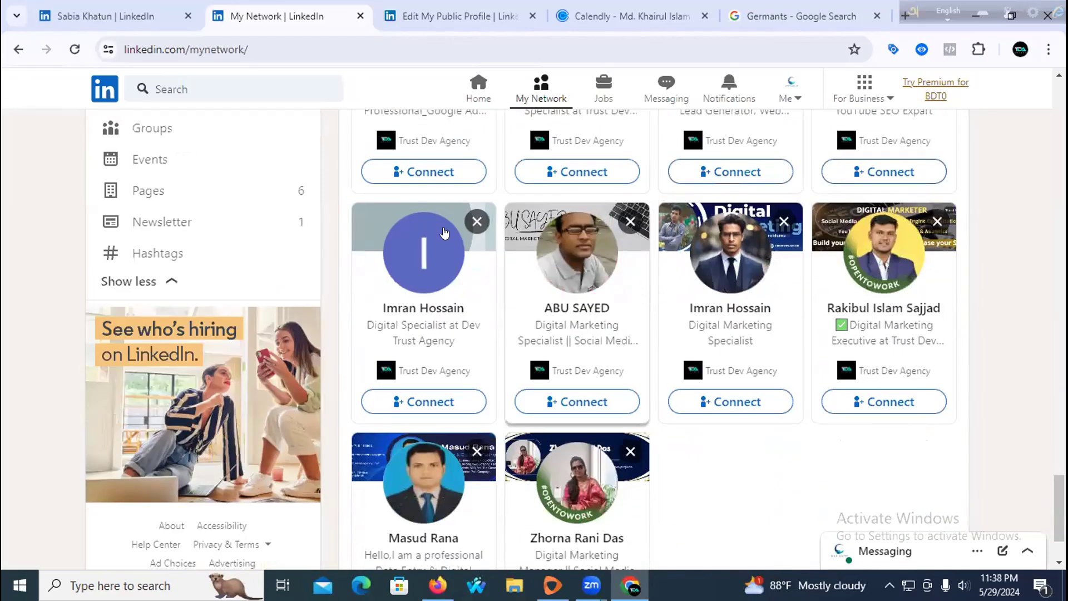
scroll(457, 229, "up", 3)
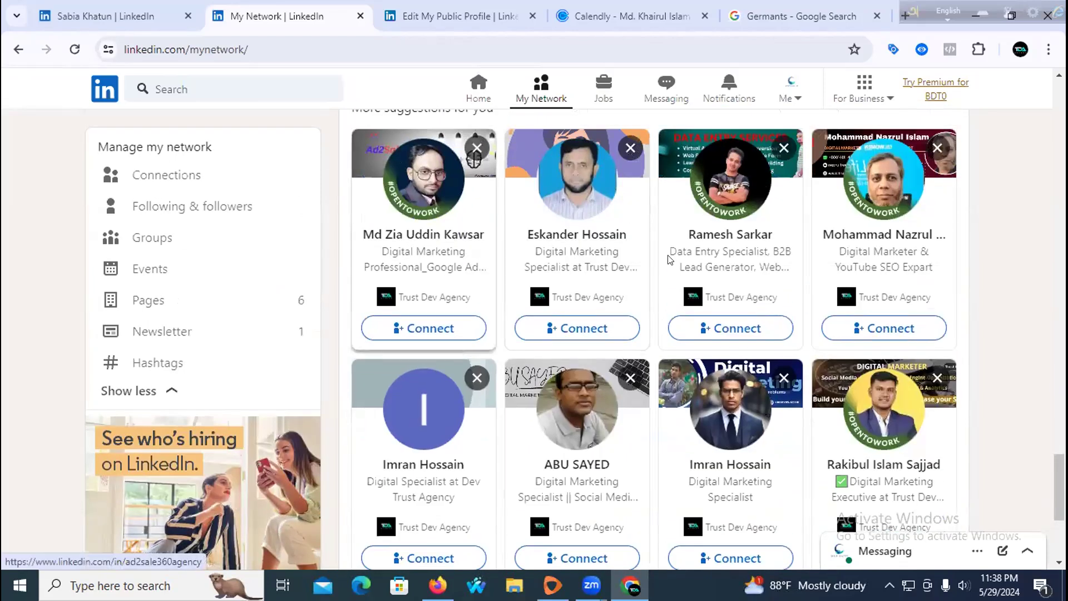
scroll(732, 286, "down", 3)
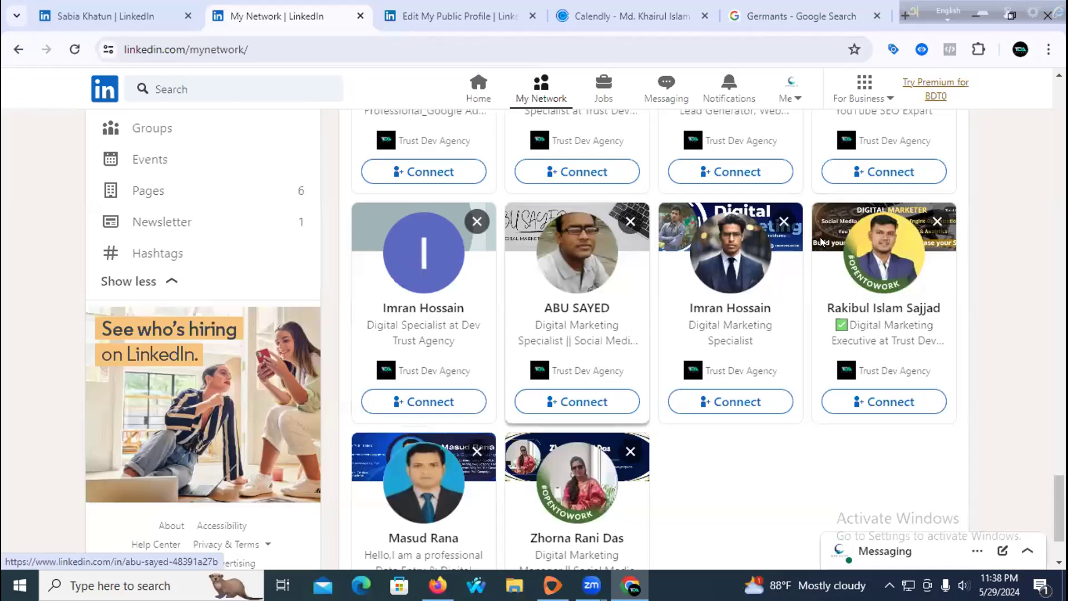
scroll(675, 257, "down", 2)
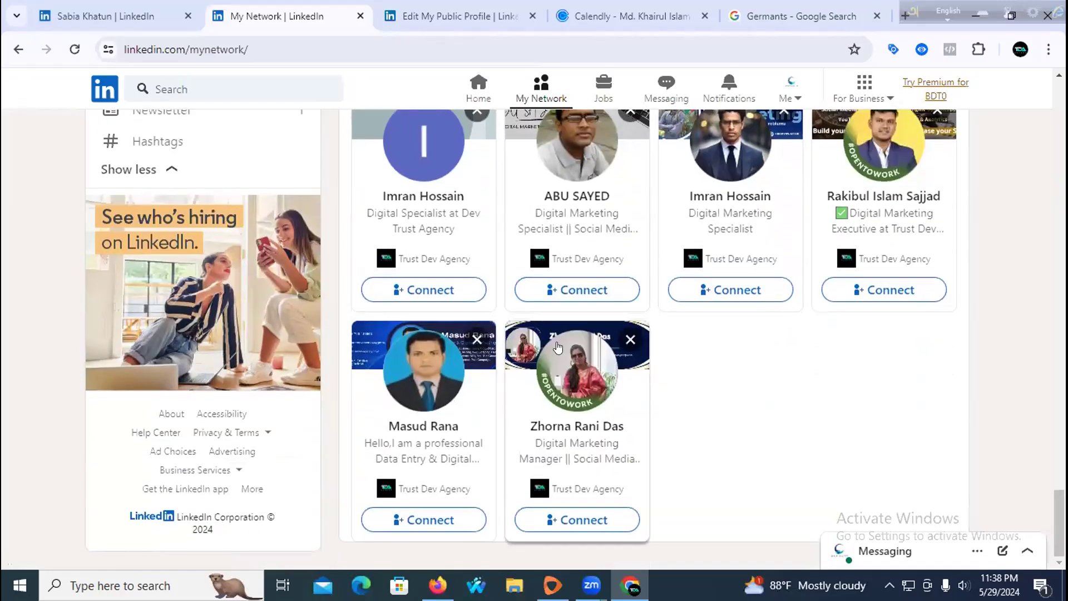
scroll(559, 348, "up", 12)
scroll(505, 338, "up", 1)
scroll(505, 337, "down", 8)
scroll(536, 342, "down", 2)
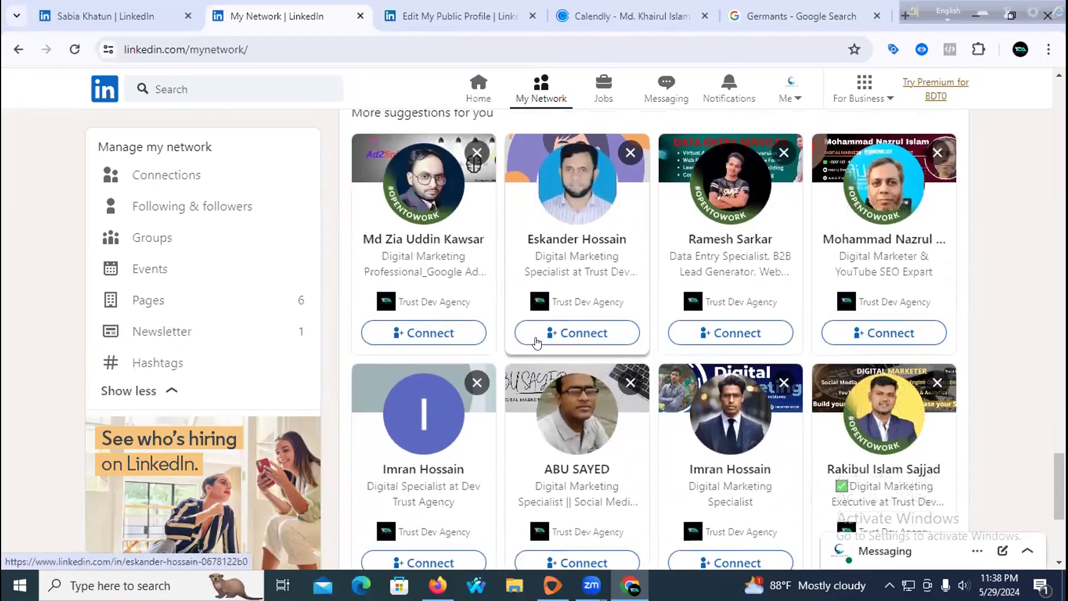
scroll(537, 342, "down", 5)
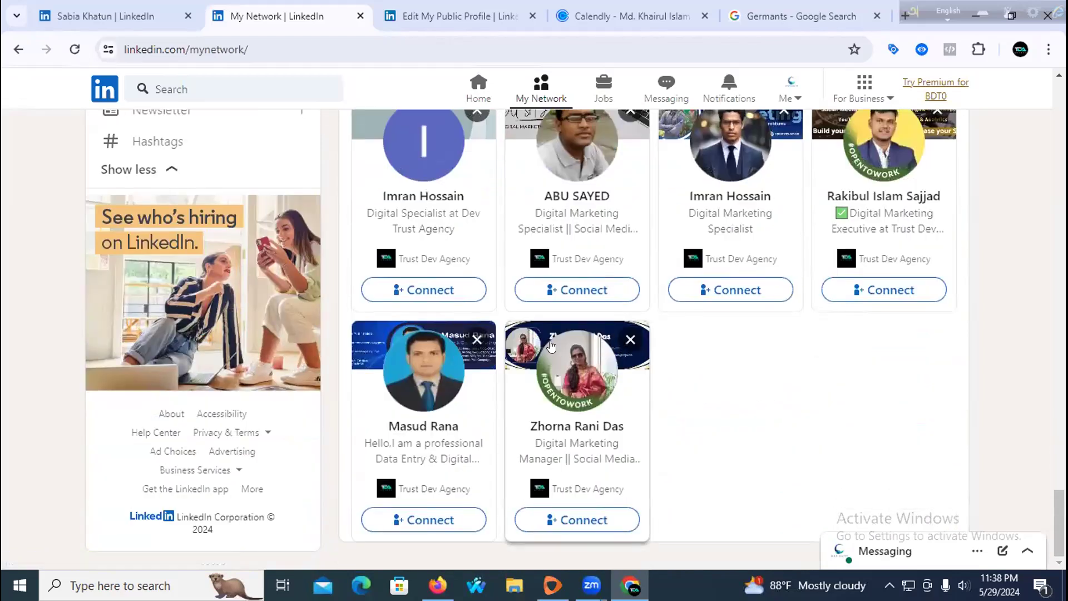
scroll(551, 346, "up", 5)
scroll(235, 359, "up", 10)
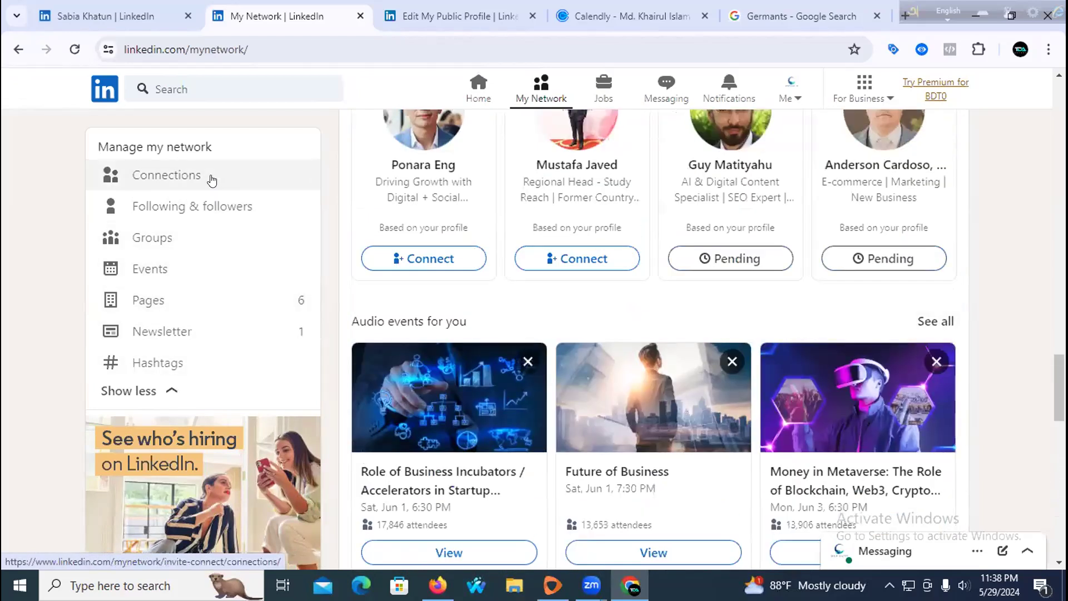
left_click(212, 178)
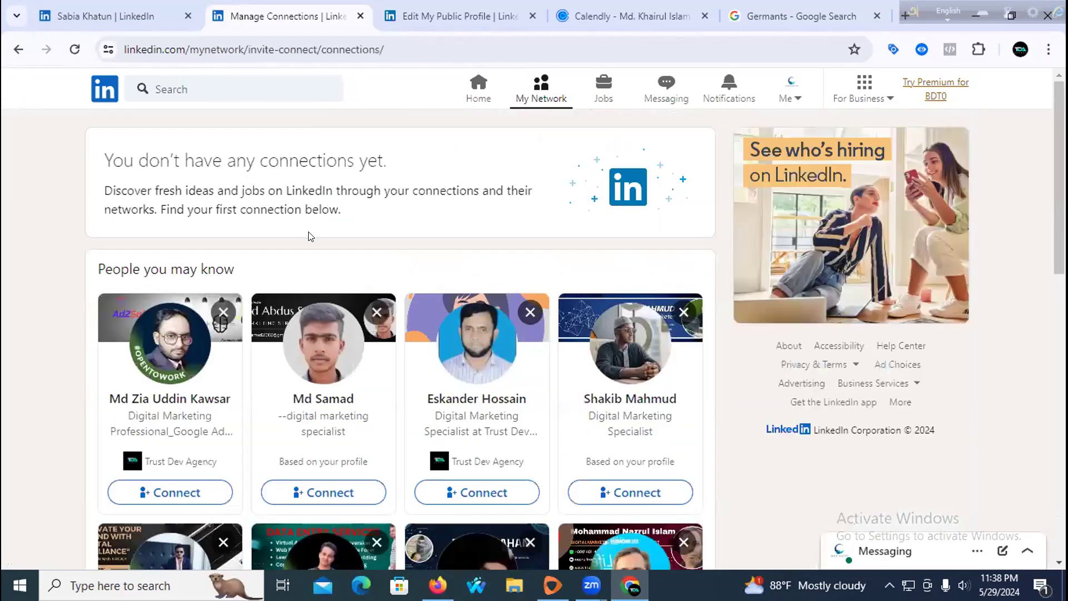
Scroll the People you may know grid and invite two digital marketers to connect.
scroll(280, 258, "down", 3)
scroll(114, 184, "up", 3)
scroll(560, 162, "down", 12)
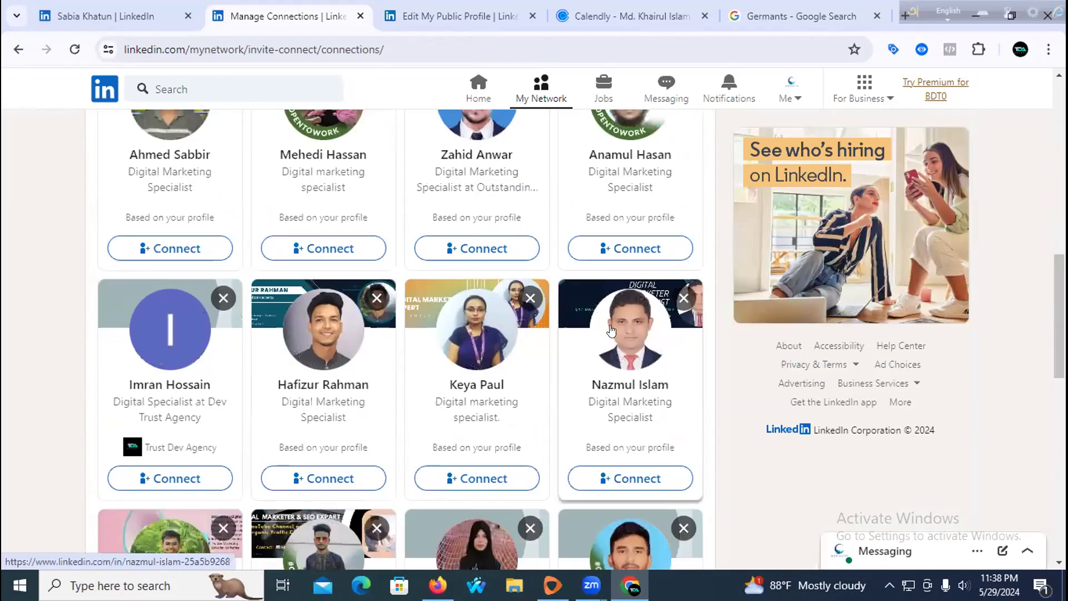
scroll(562, 334, "down", 4)
scroll(369, 335, "down", 9)
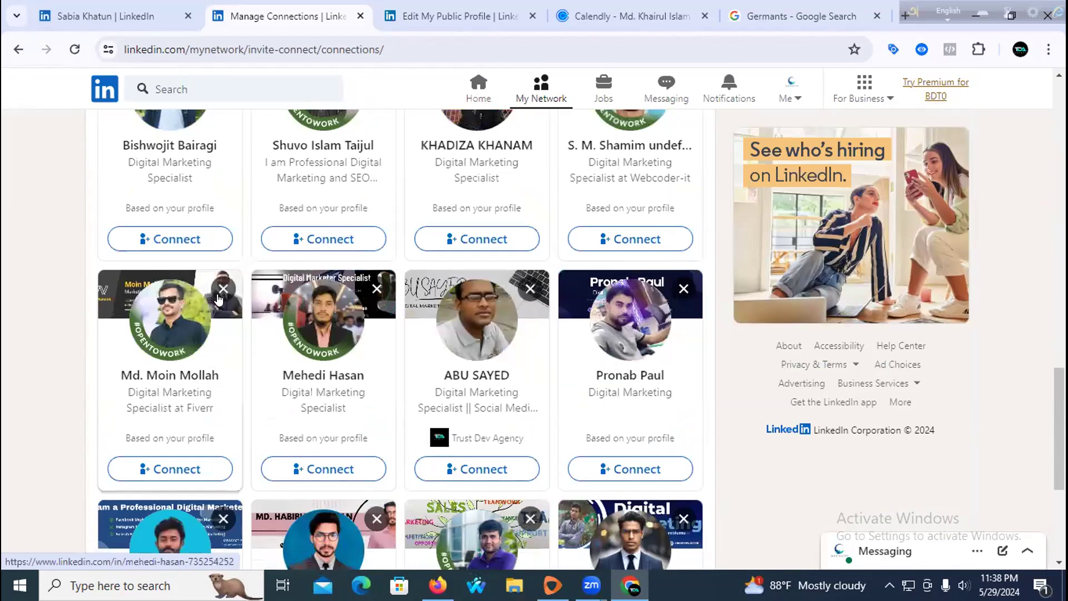
scroll(343, 323, "down", 1)
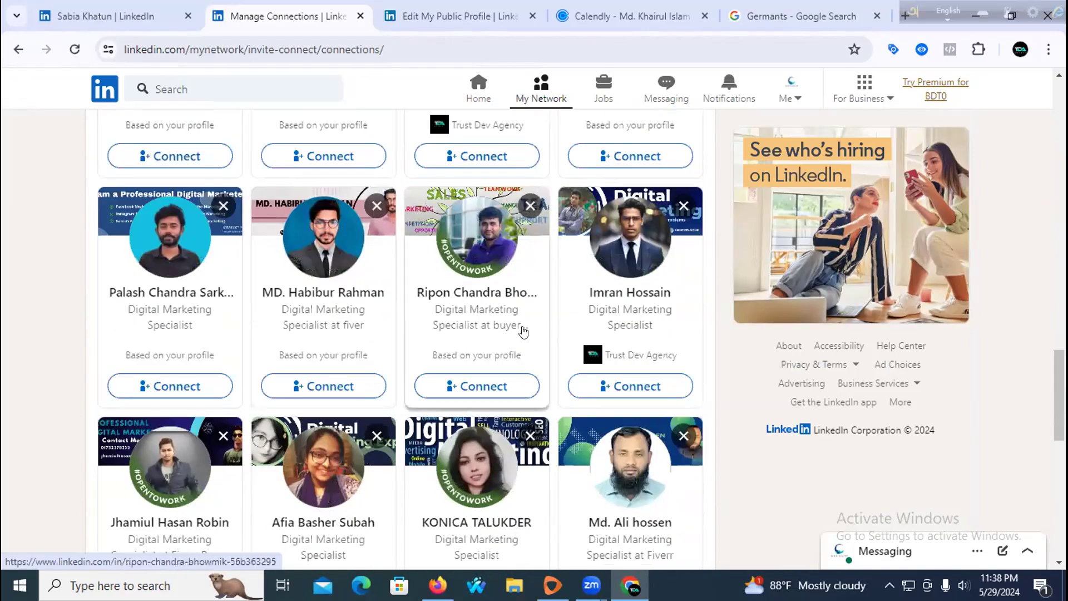
scroll(474, 339, "down", 3)
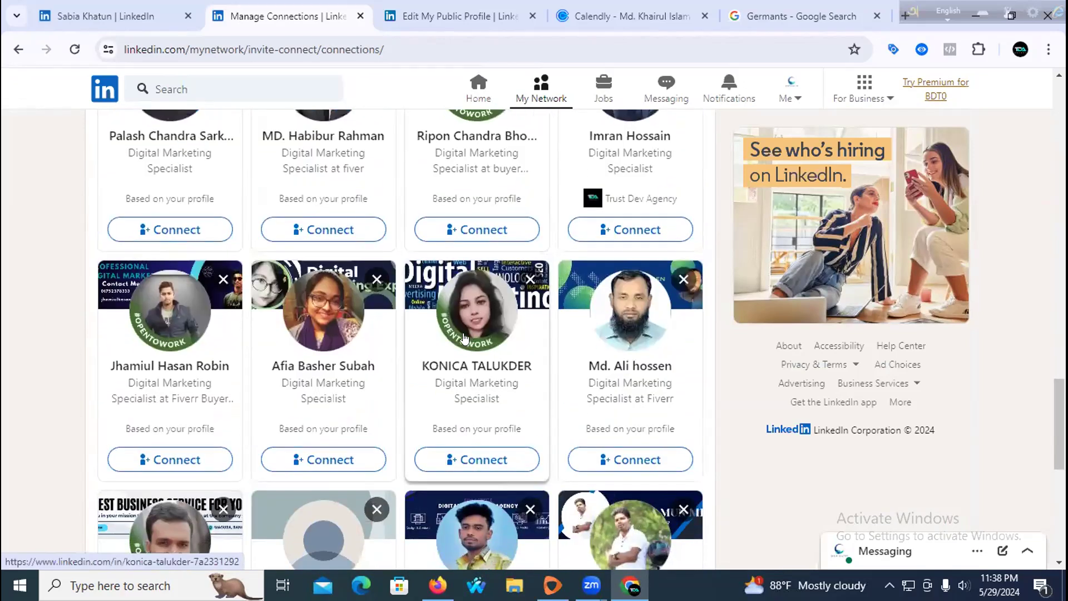
scroll(431, 361, "down", 12)
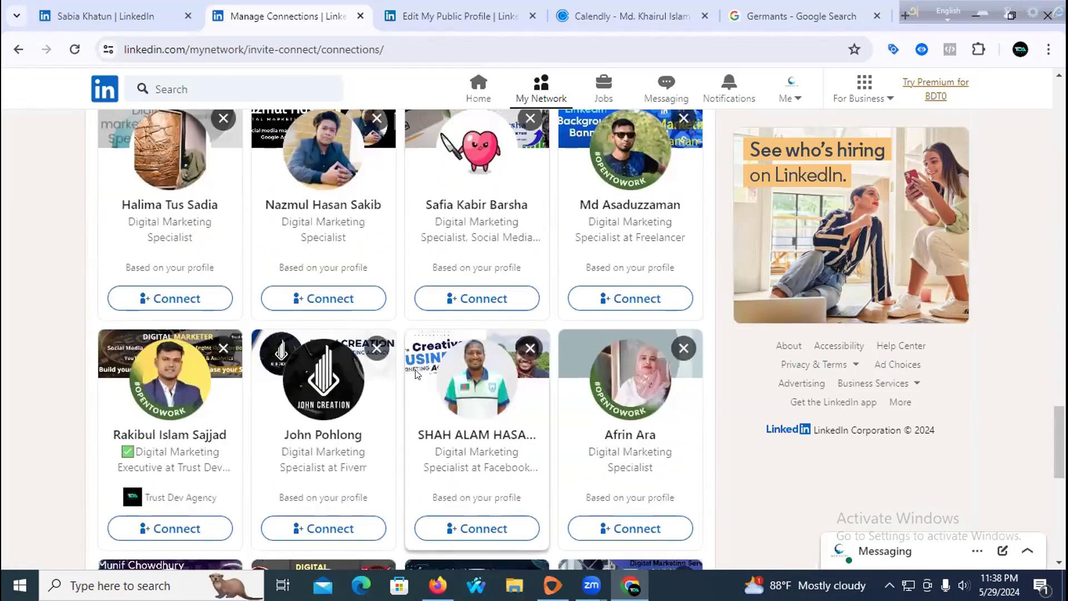
scroll(416, 372, "down", 4)
scroll(508, 305, "down", 6)
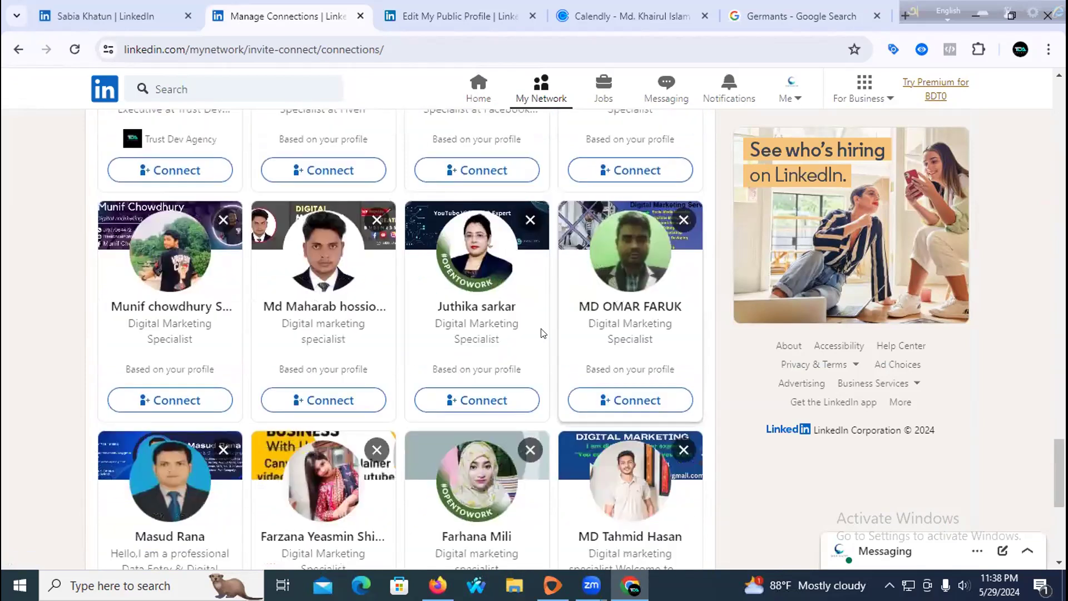
scroll(477, 316, "down", 4)
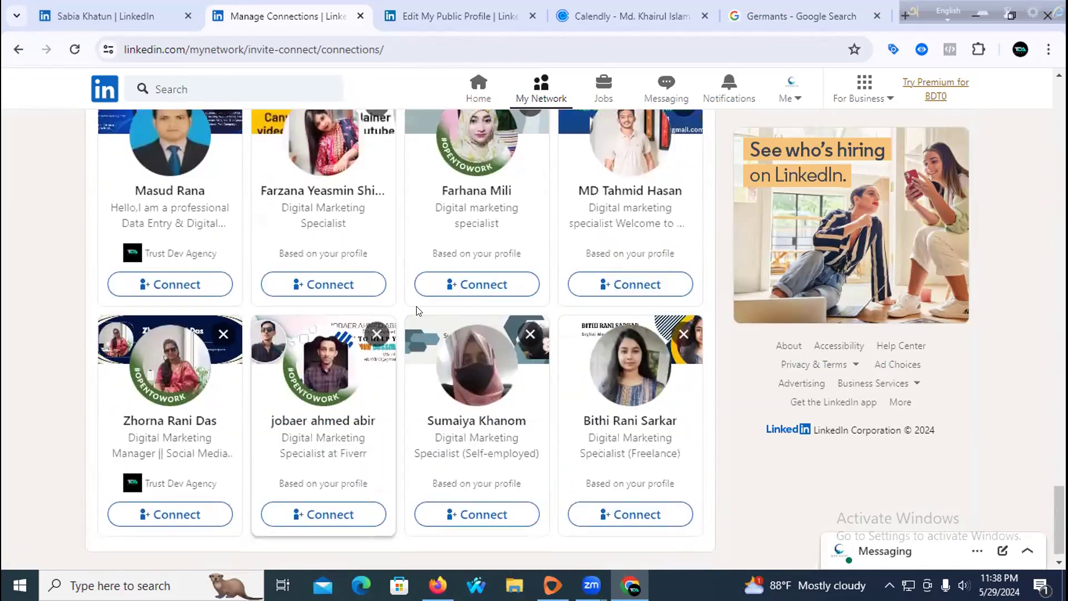
left_click(438, 293)
left_click(327, 285)
Invite two more digital-marketing specialists to connect, then return to the top of the grid.
scroll(429, 294, "up", 5)
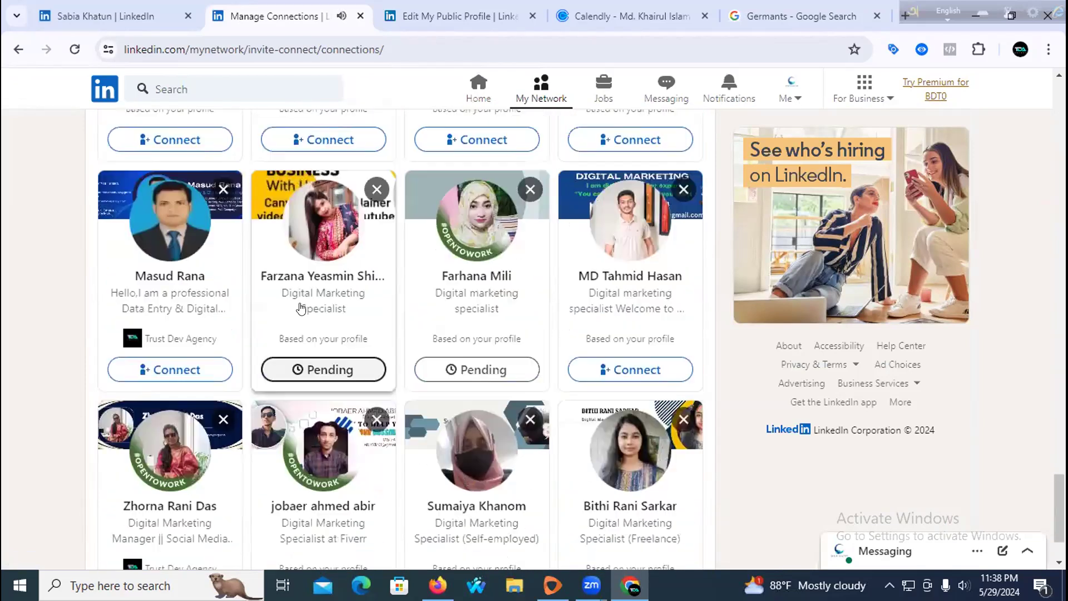
scroll(428, 294, "up", 1)
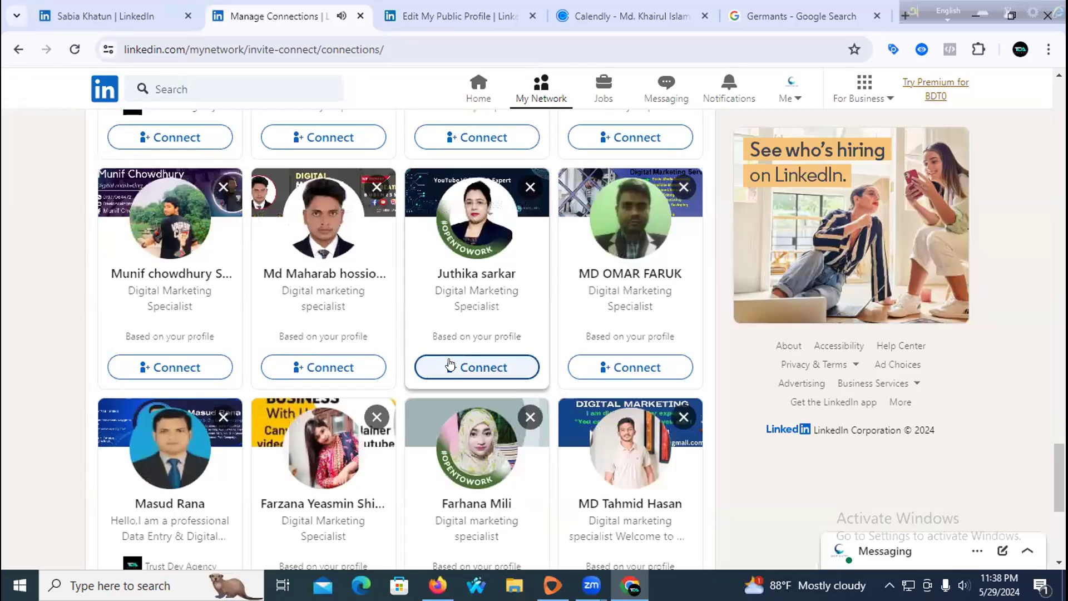
left_click(422, 363)
scroll(346, 314, "down", 6)
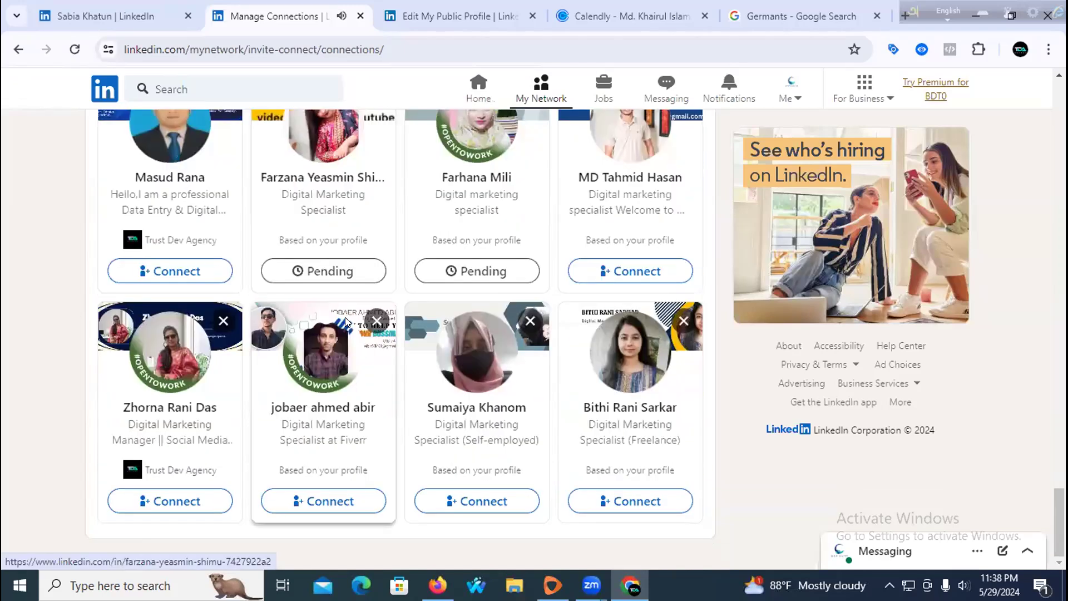
left_click(452, 498)
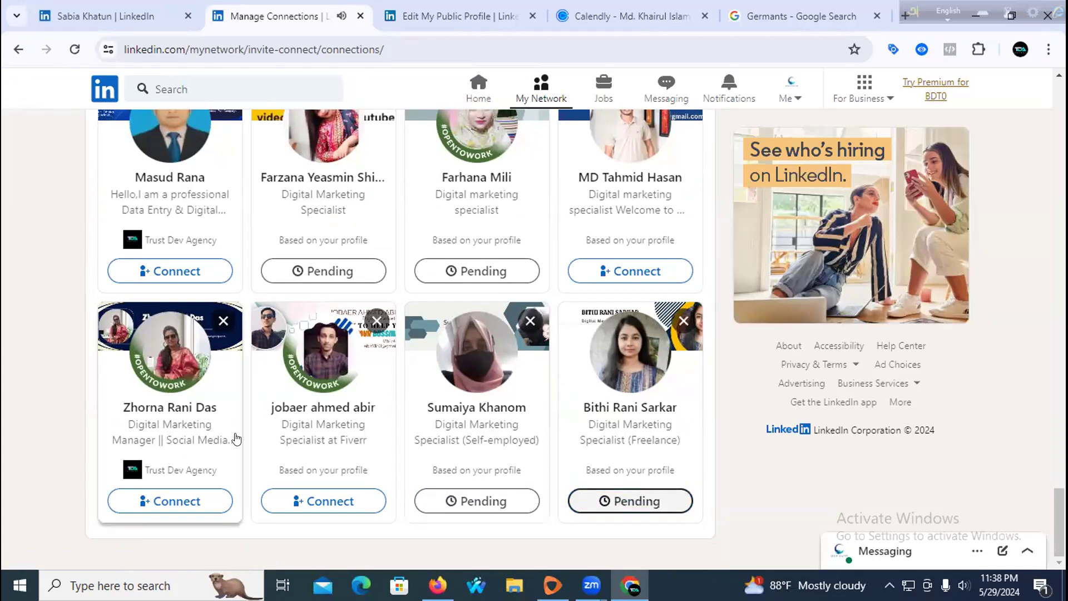
scroll(295, 487, "up", 4)
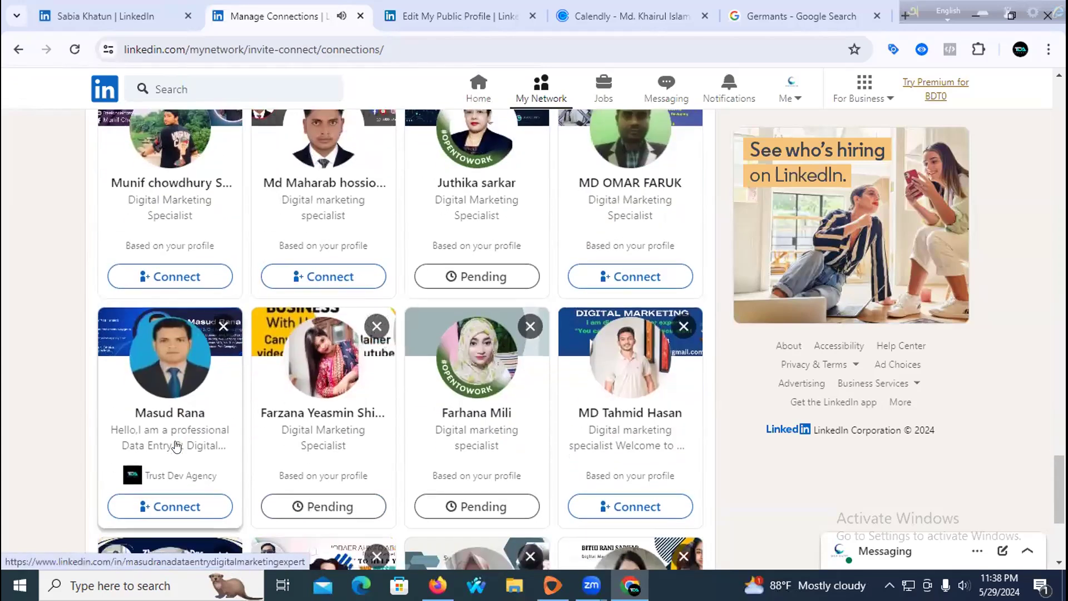
scroll(158, 376, "up", 7)
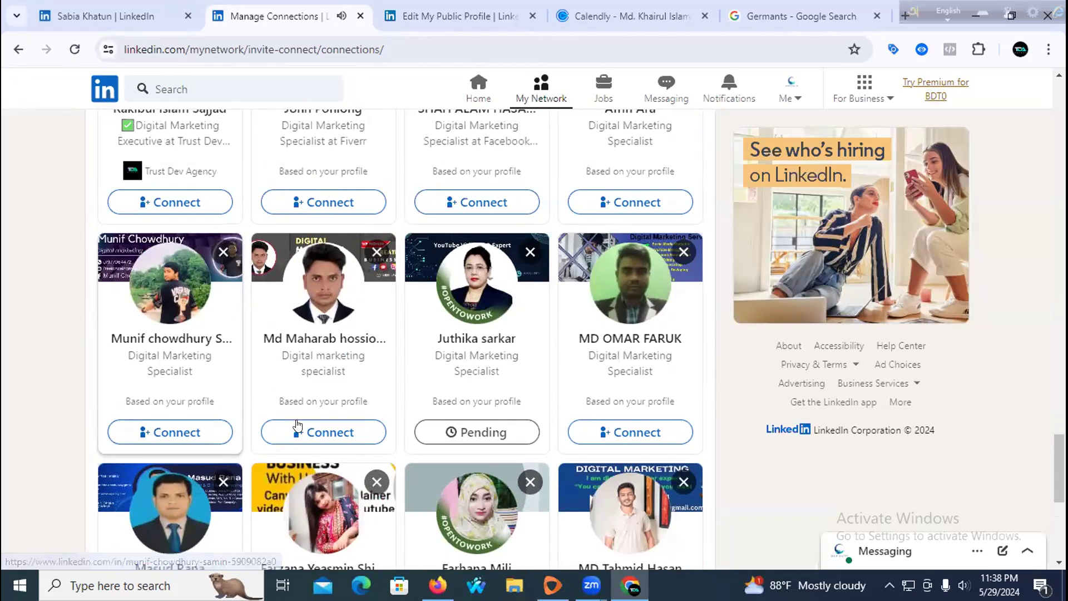
scroll(179, 439, "up", 4)
scroll(469, 440, "down", 4)
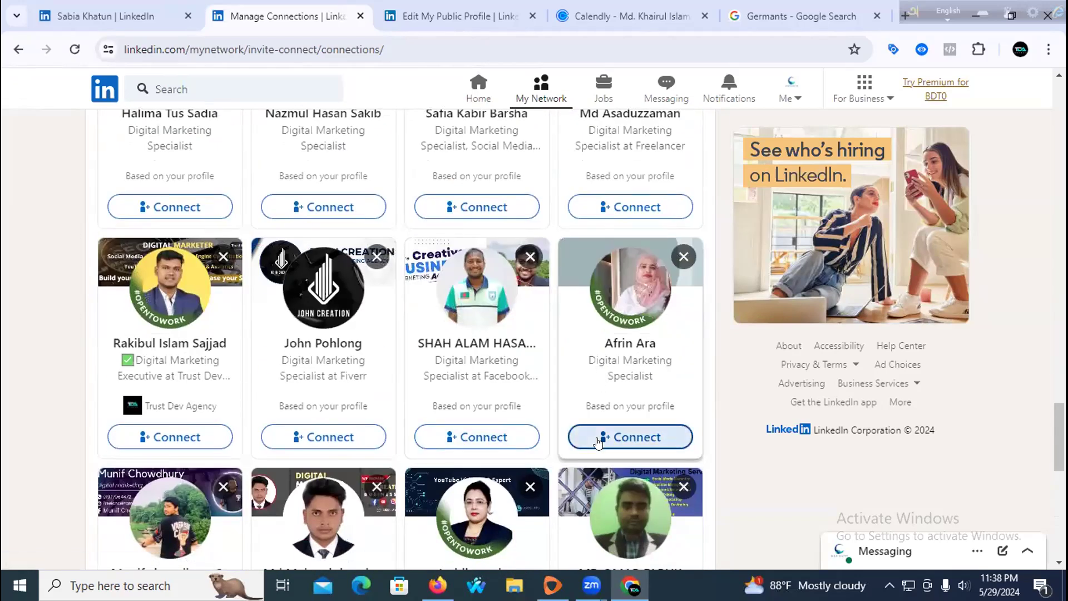
scroll(598, 443, "up", 10)
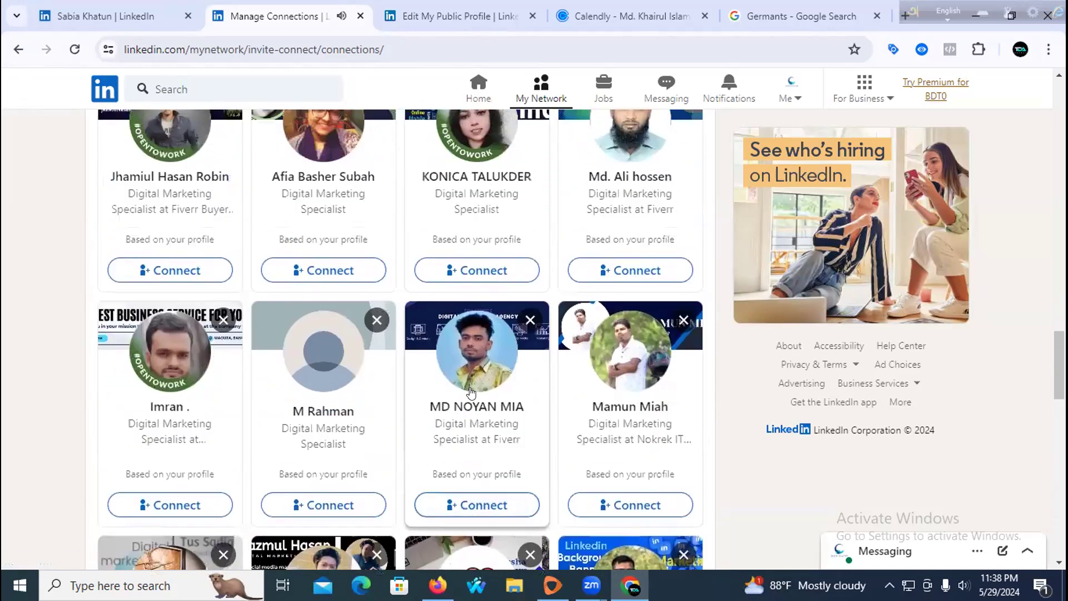
scroll(471, 392, "up", 12)
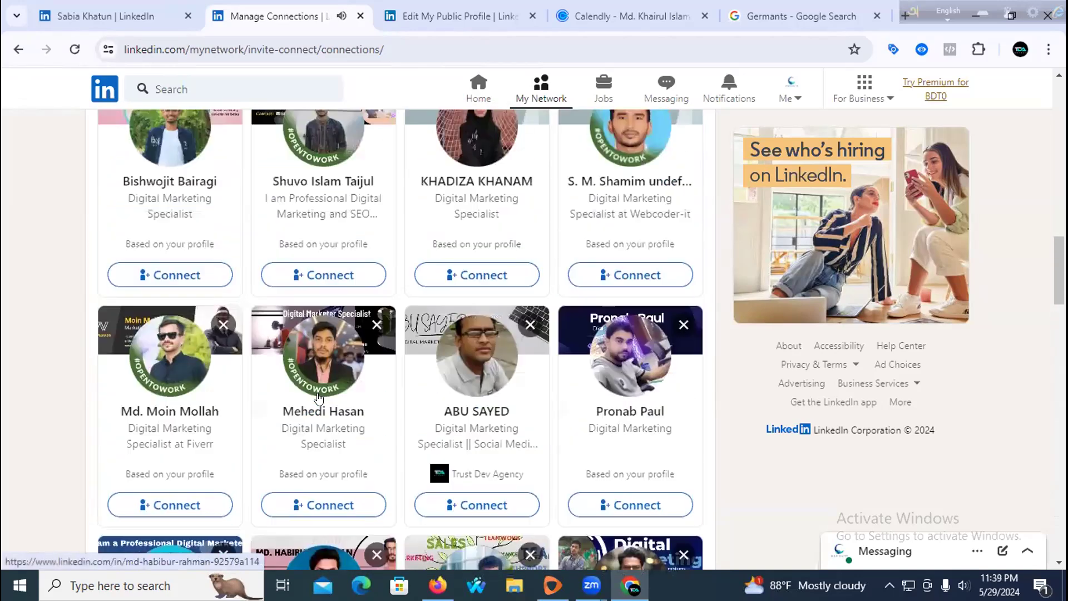
scroll(319, 398, "up", 12)
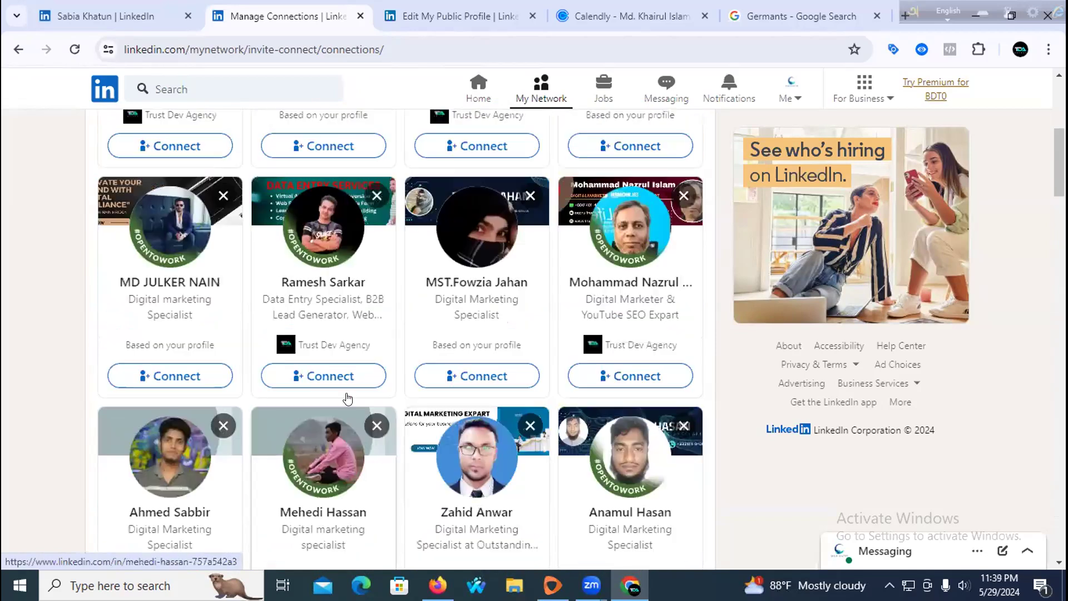
scroll(348, 399, "up", 5)
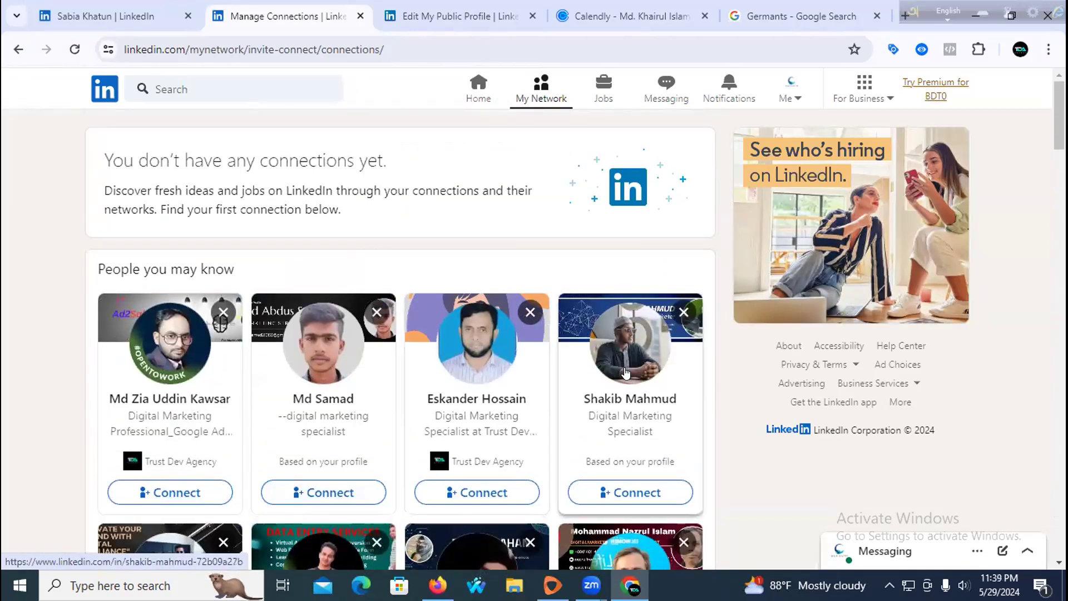